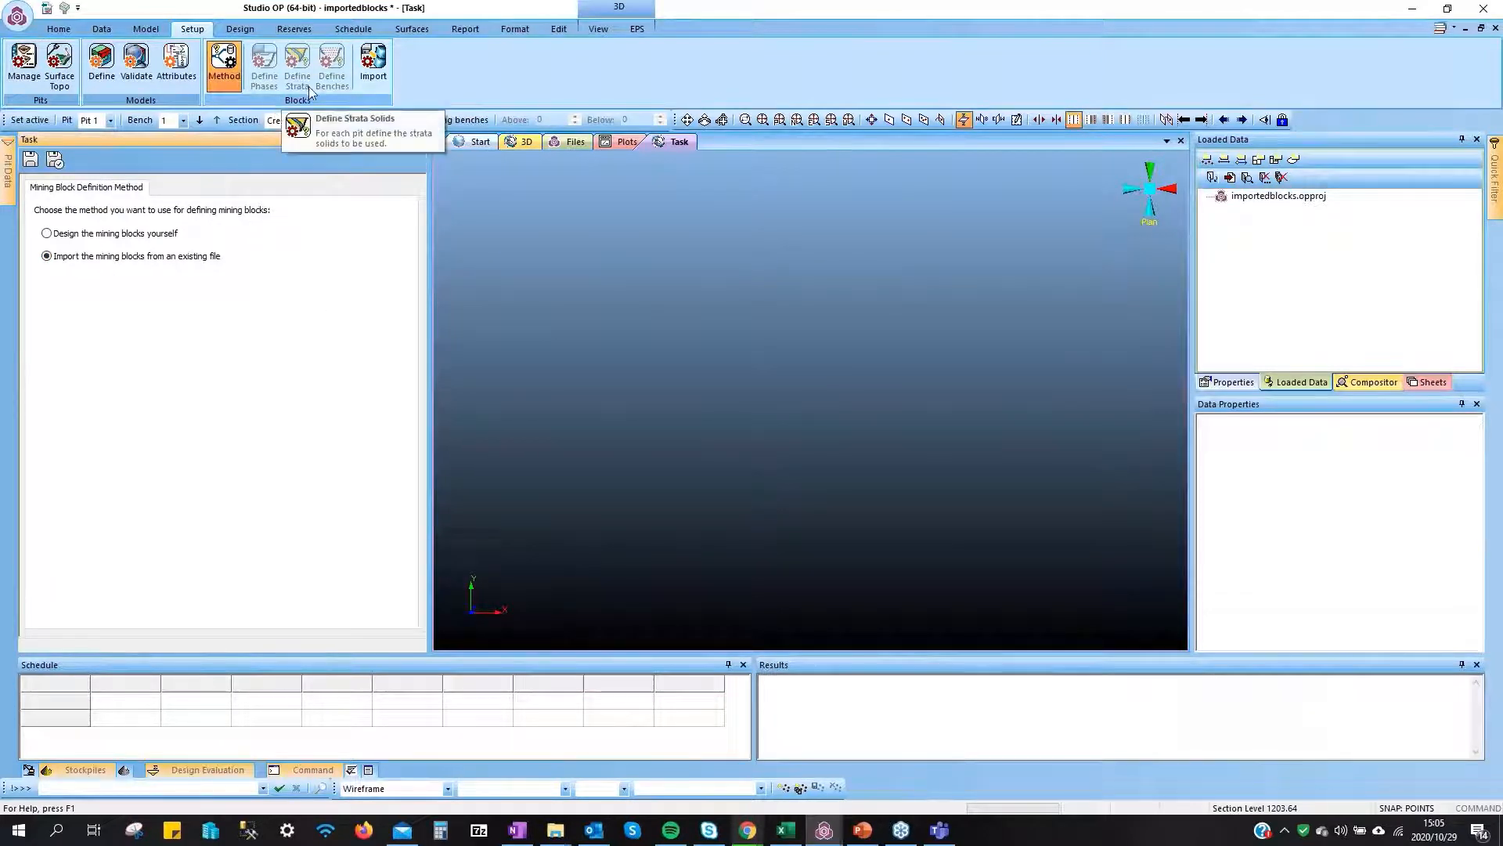
{"action": "left_click", "coordinate": [240, 29]}
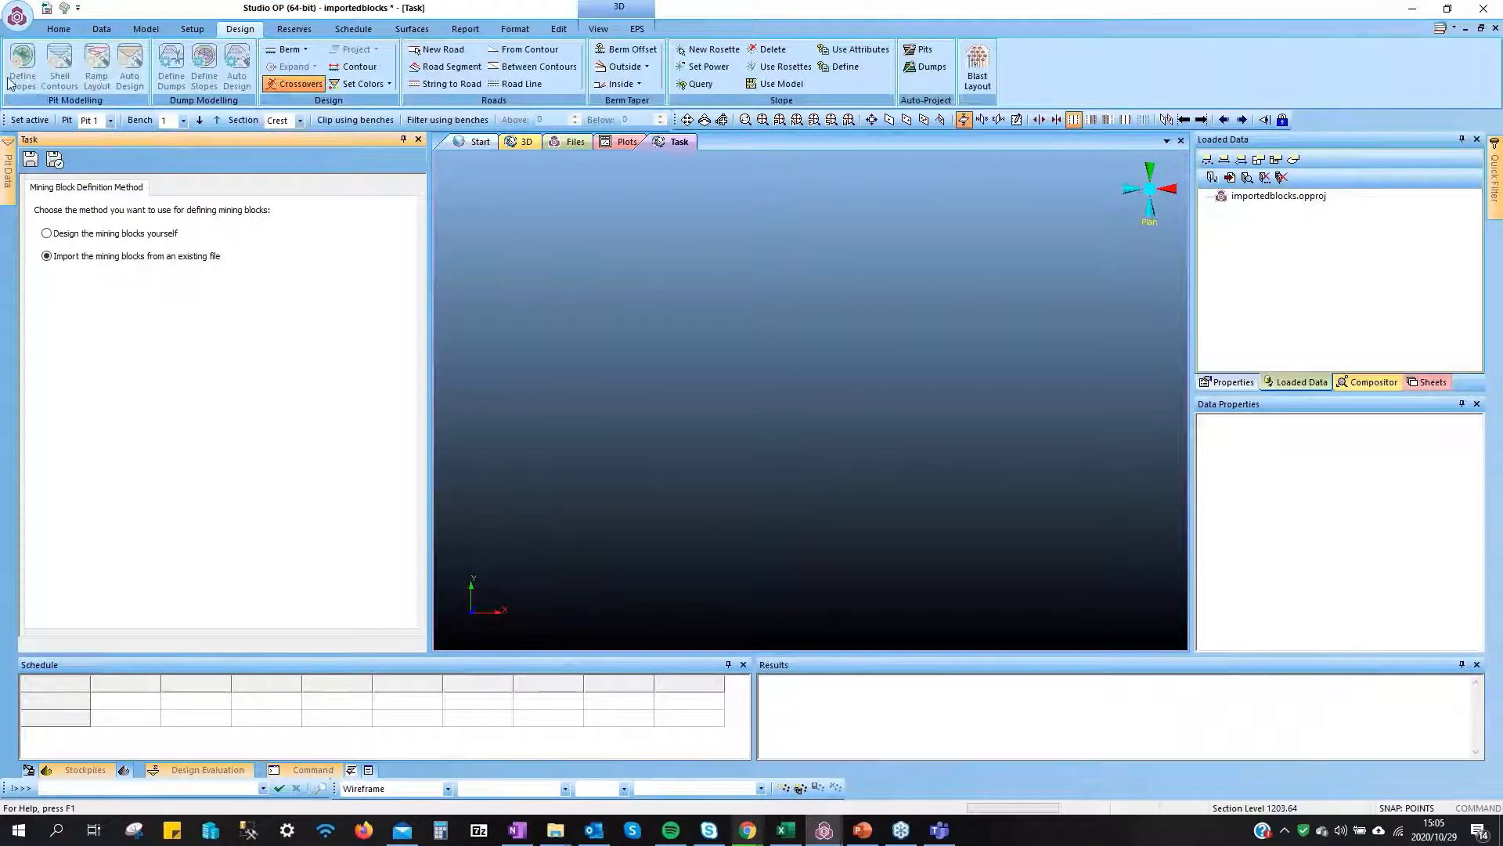
{"action": "left_click", "coordinate": [301, 31]}
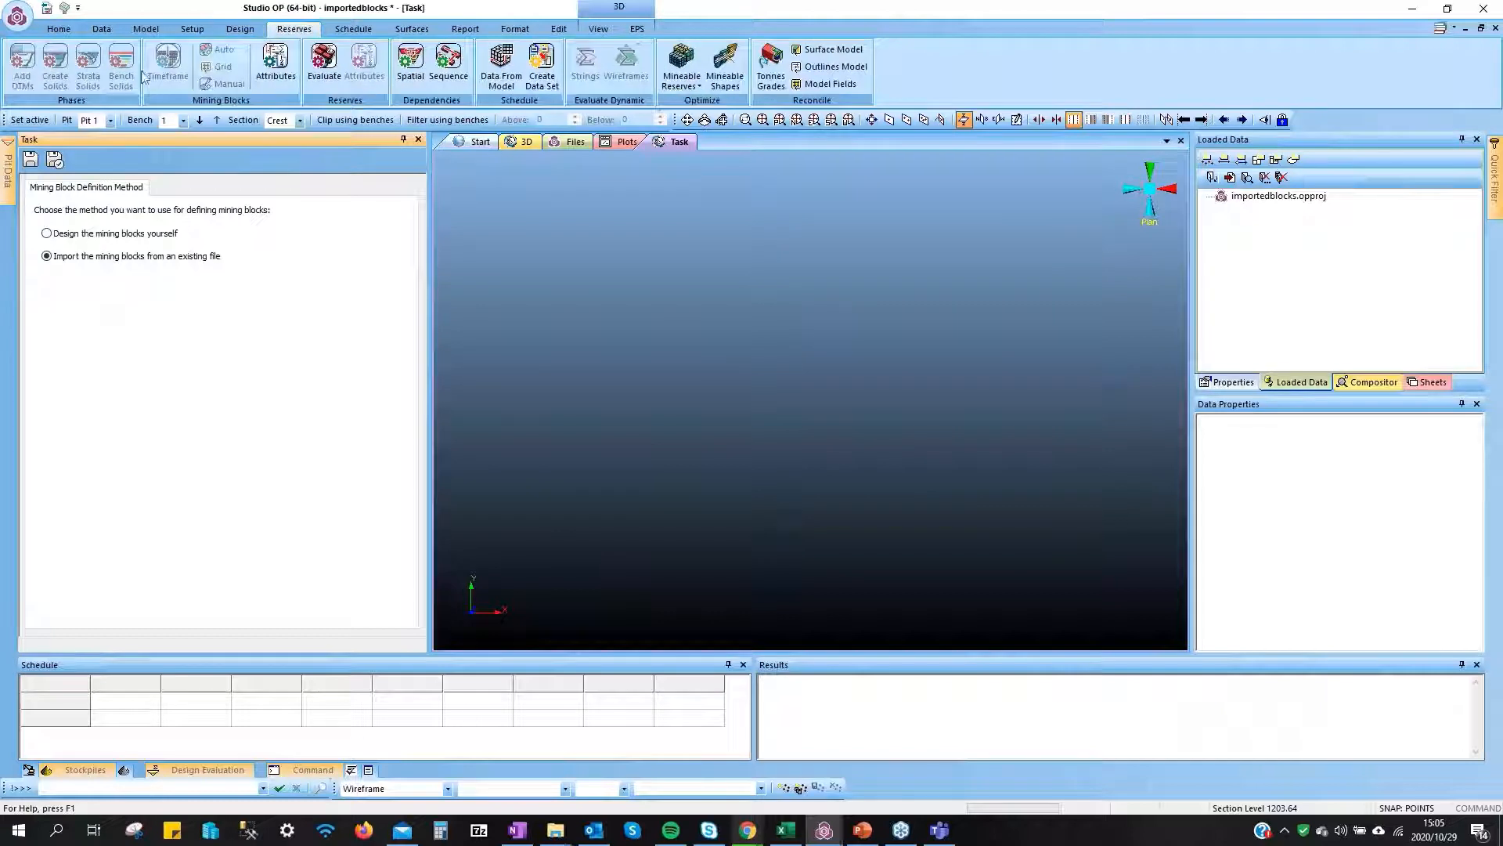
Start the mining block solids import for Pit 1 and load the set 1v1 blockstr wireframe as its mining blocks
{"action": "left_click", "coordinate": [198, 31]}
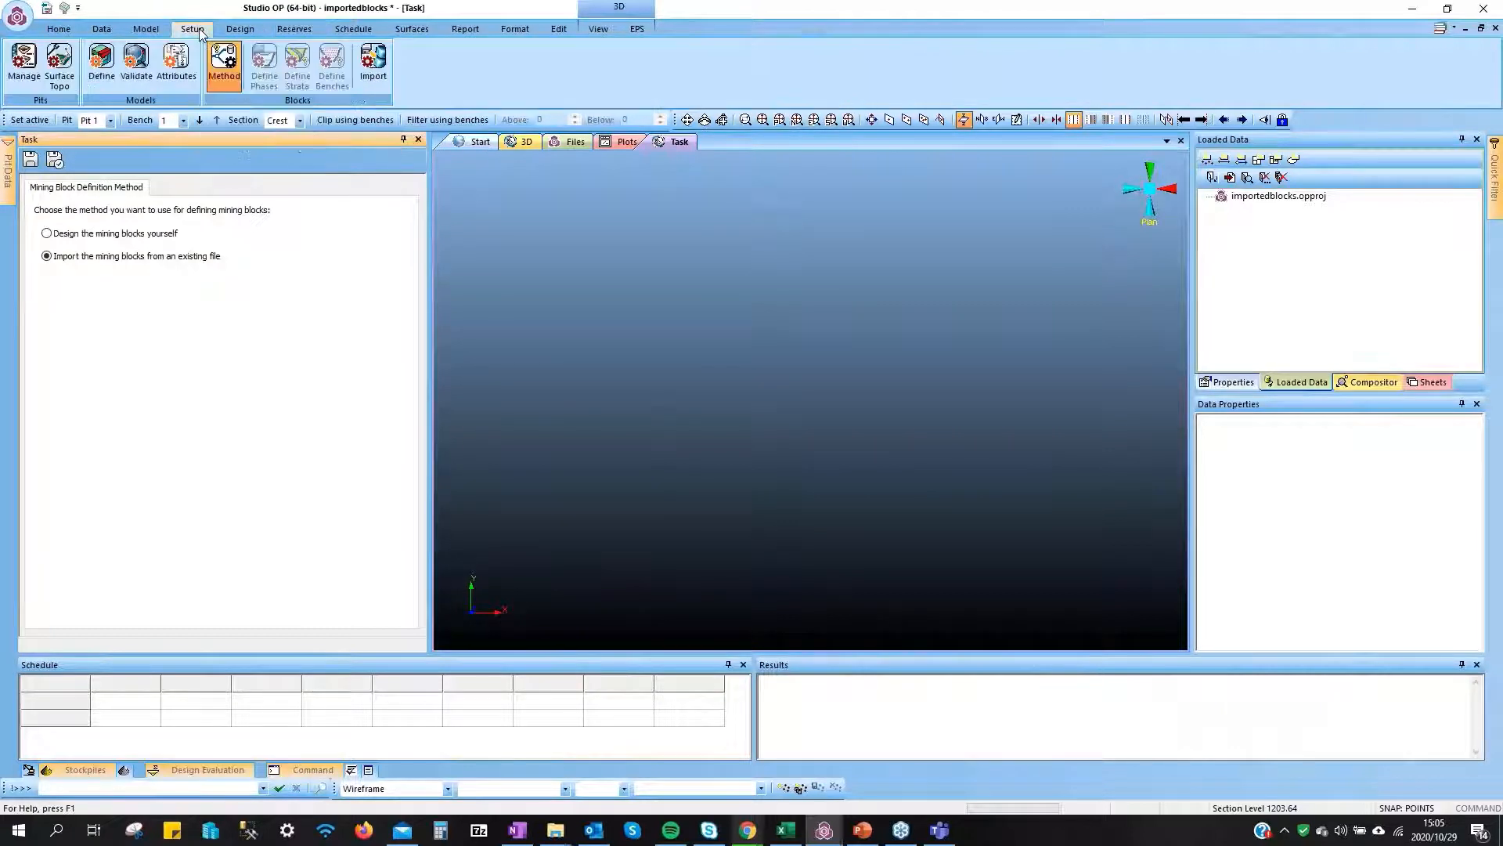
{"action": "left_click", "coordinate": [372, 64]}
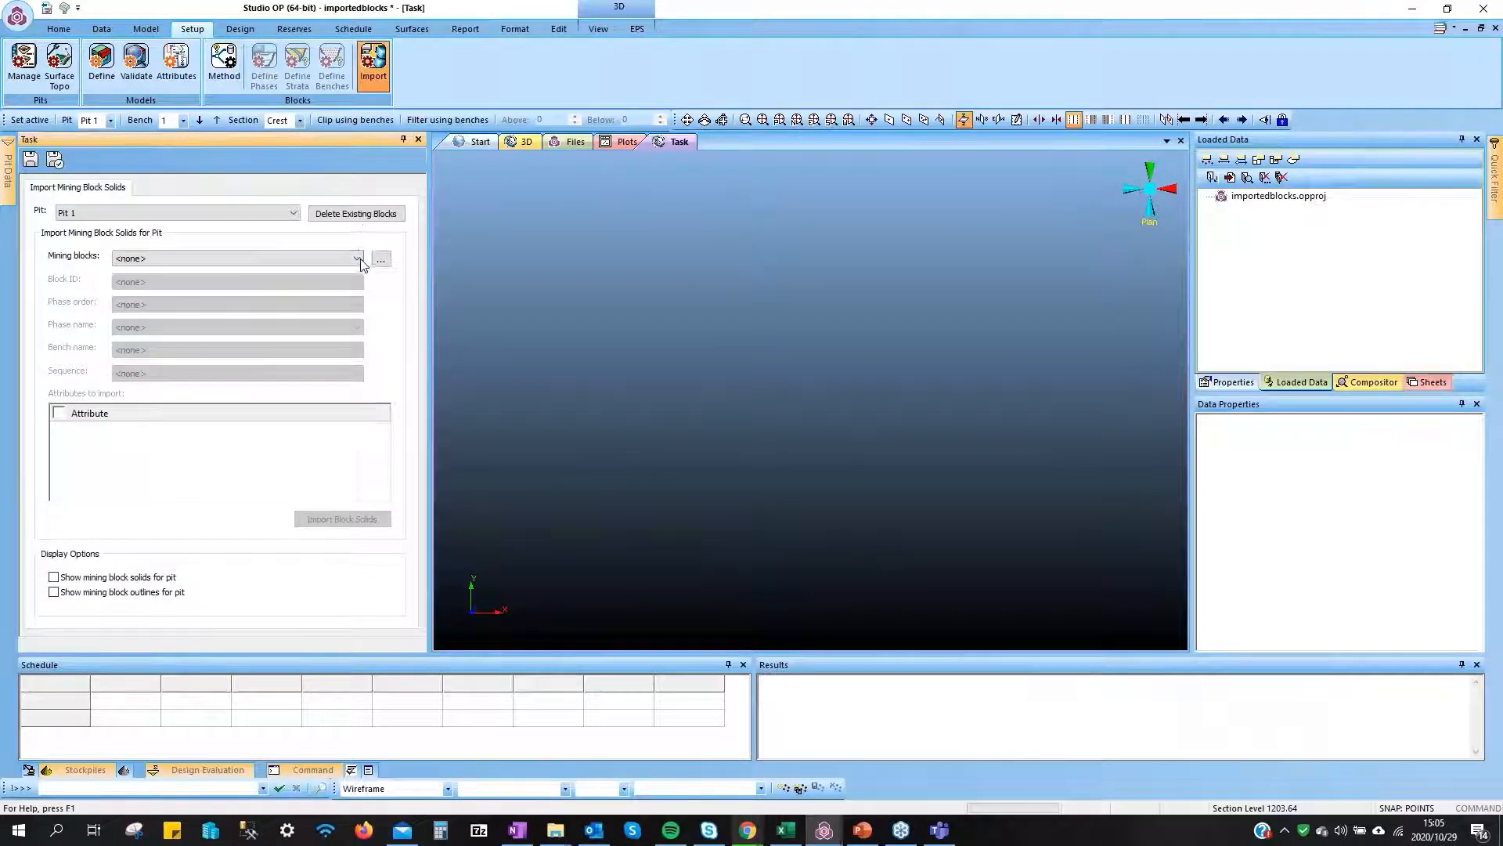
{"action": "left_click", "coordinate": [380, 265]}
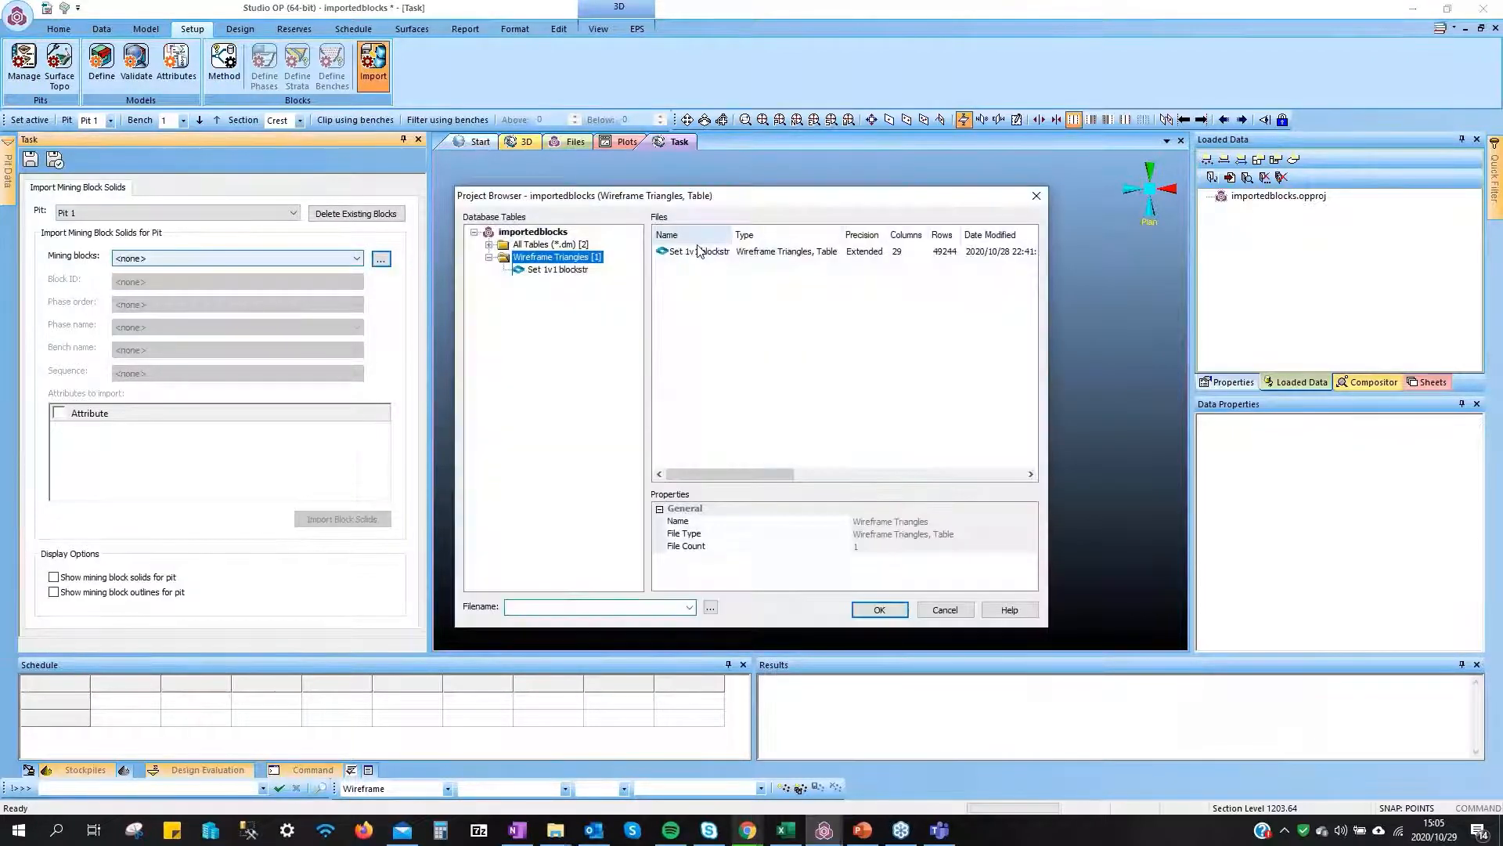
{"action": "left_click", "coordinate": [695, 252]}
{"action": "left_click", "coordinate": [884, 609]}
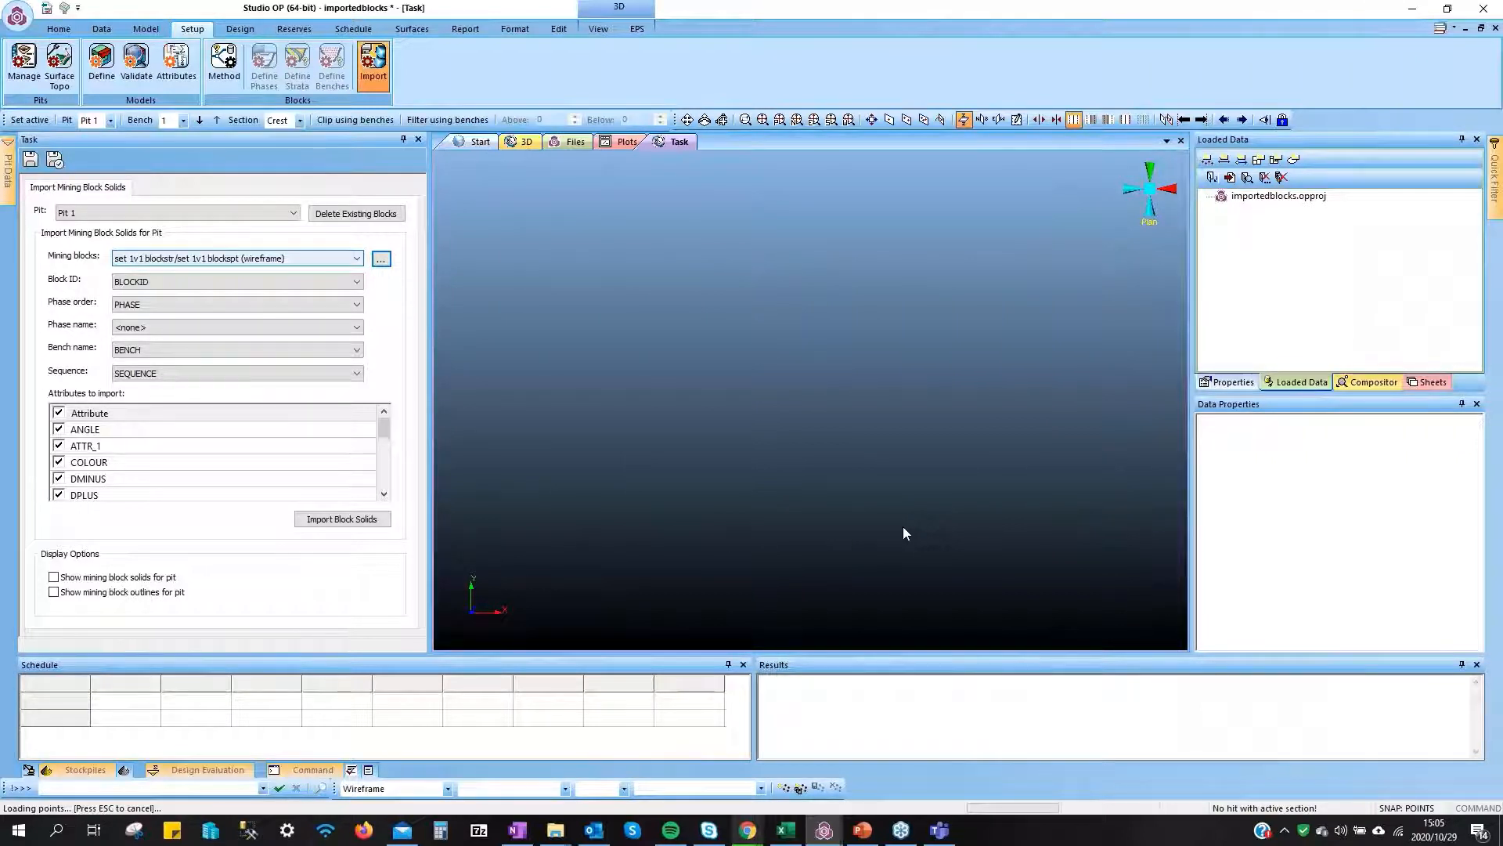
Map the phase name to the PHASE field, then save and close the block import task
{"action": "left_click", "coordinate": [151, 332]}
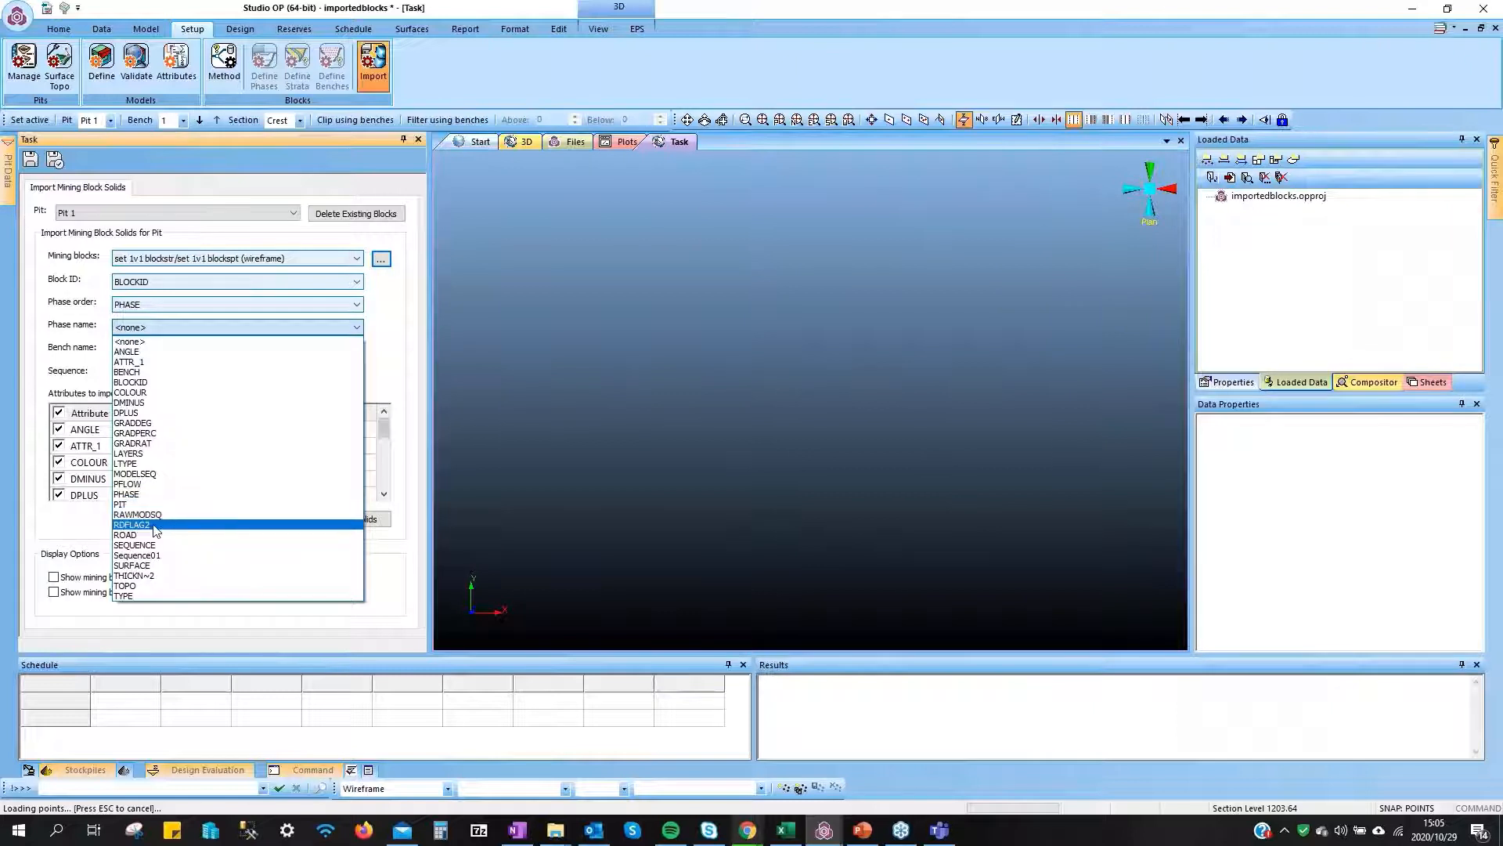
{"action": "left_click", "coordinate": [150, 493]}
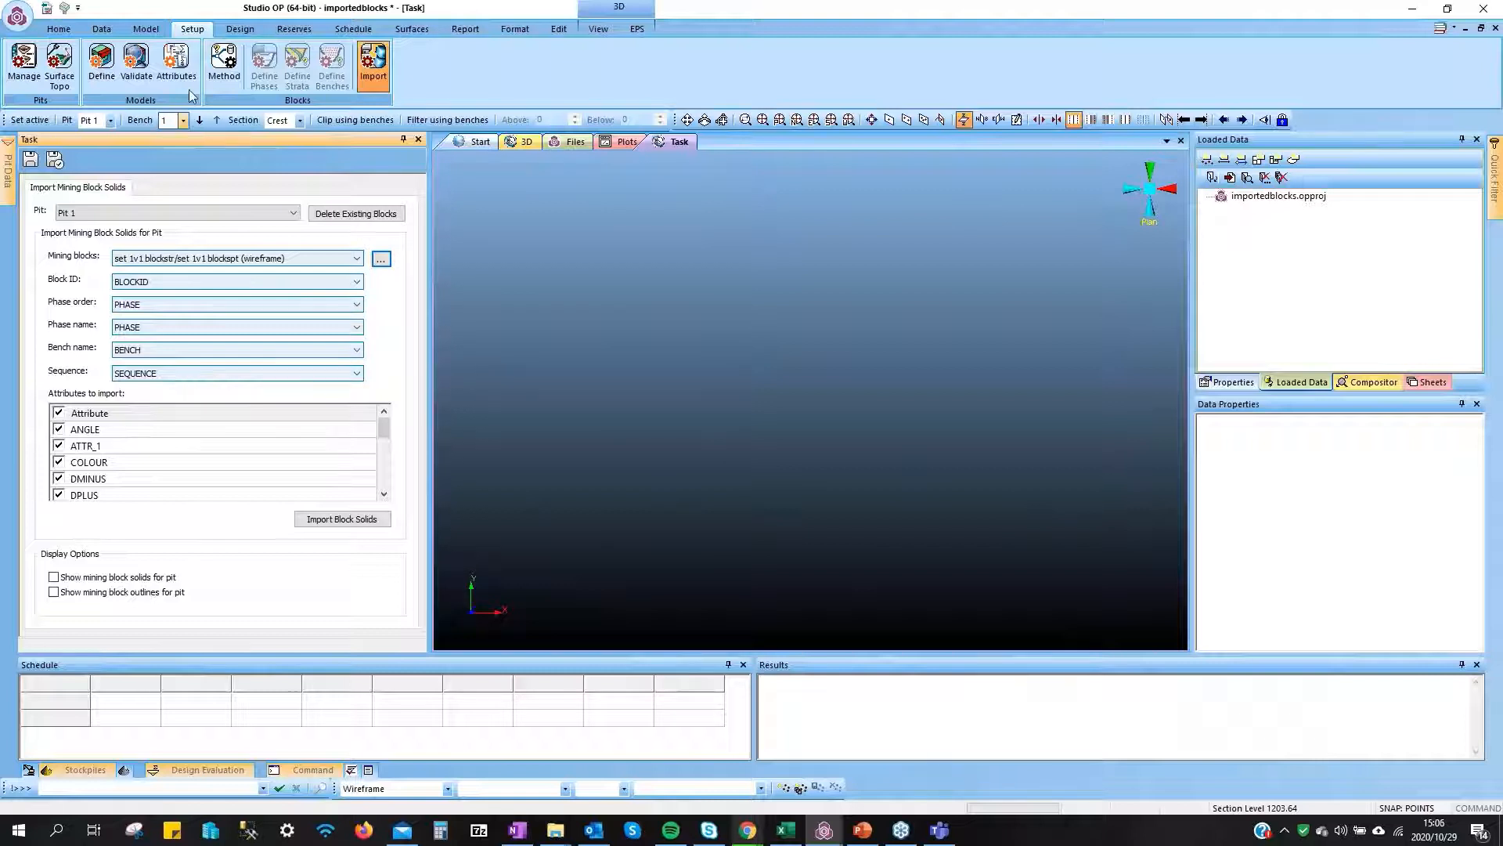
{"action": "left_click", "coordinate": [55, 160]}
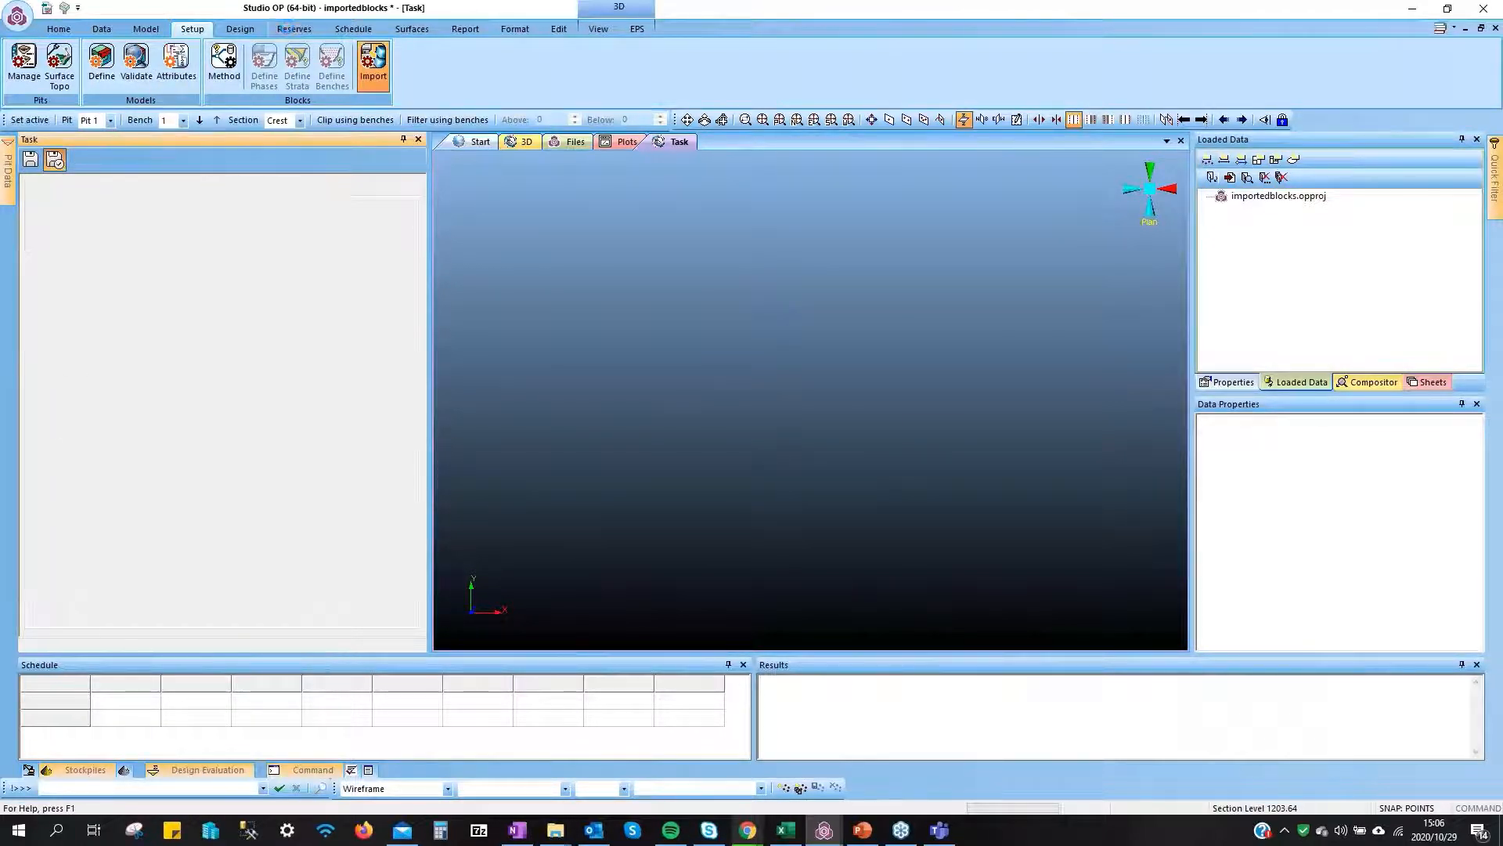
{"action": "left_click", "coordinate": [287, 28]}
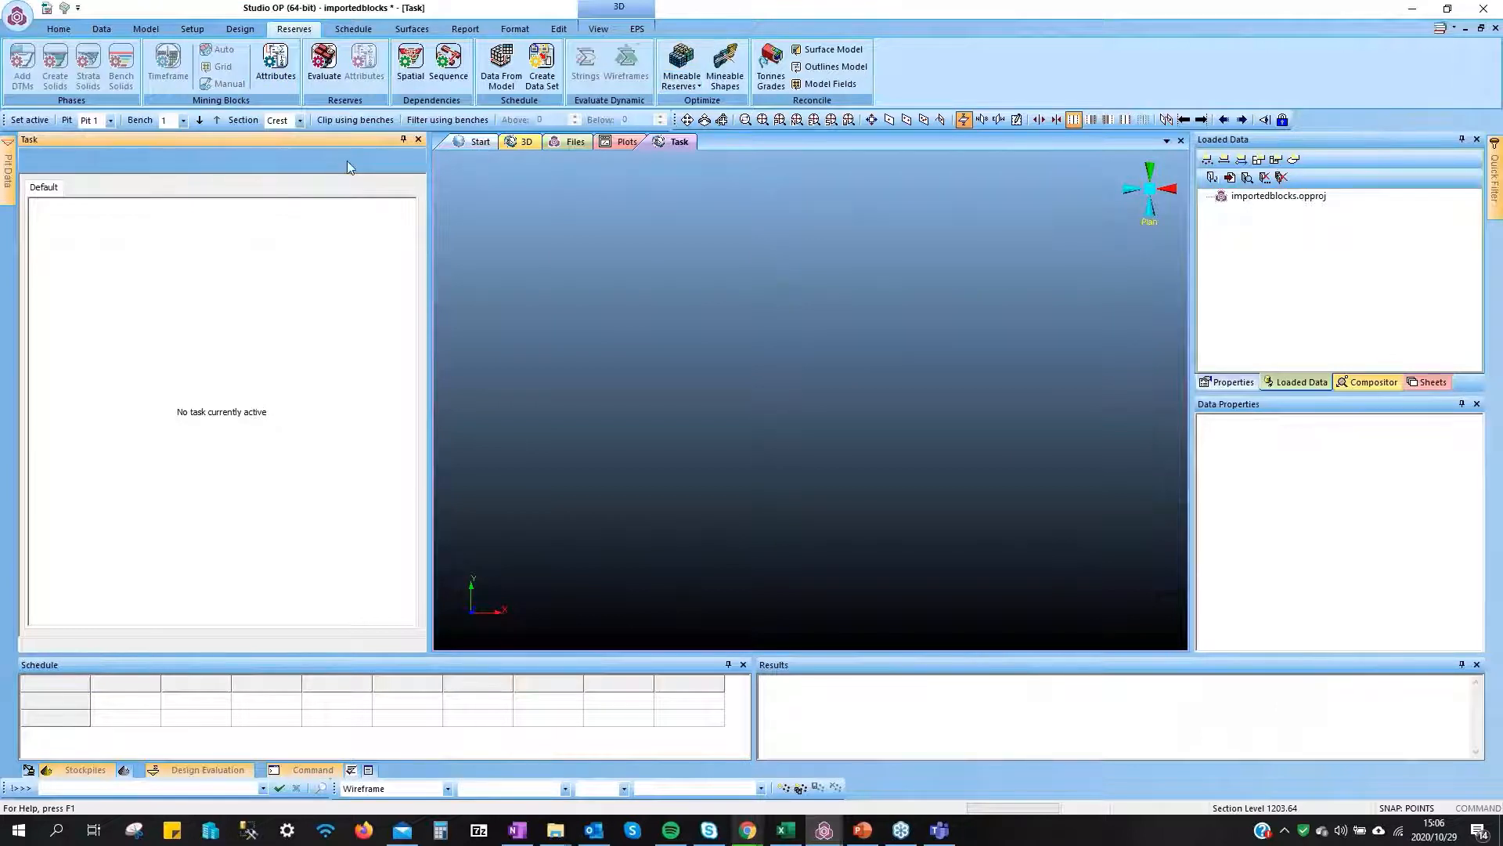
{"action": "left_click", "coordinate": [237, 29]}
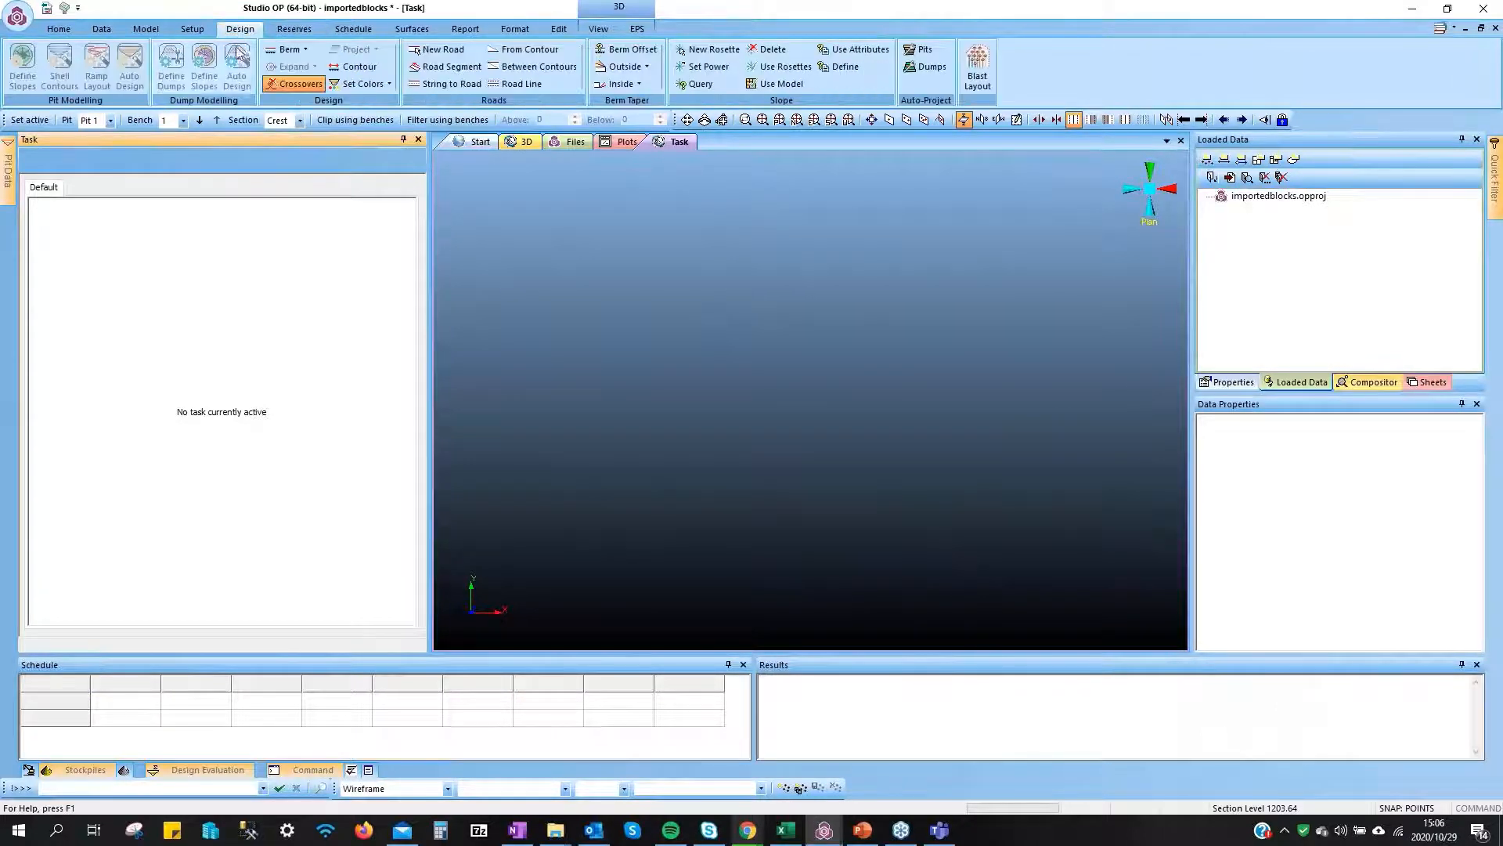
Change the mining block definition method to designing the blocks yourself, accept the change, then save and close the task
{"action": "left_click", "coordinate": [192, 29]}
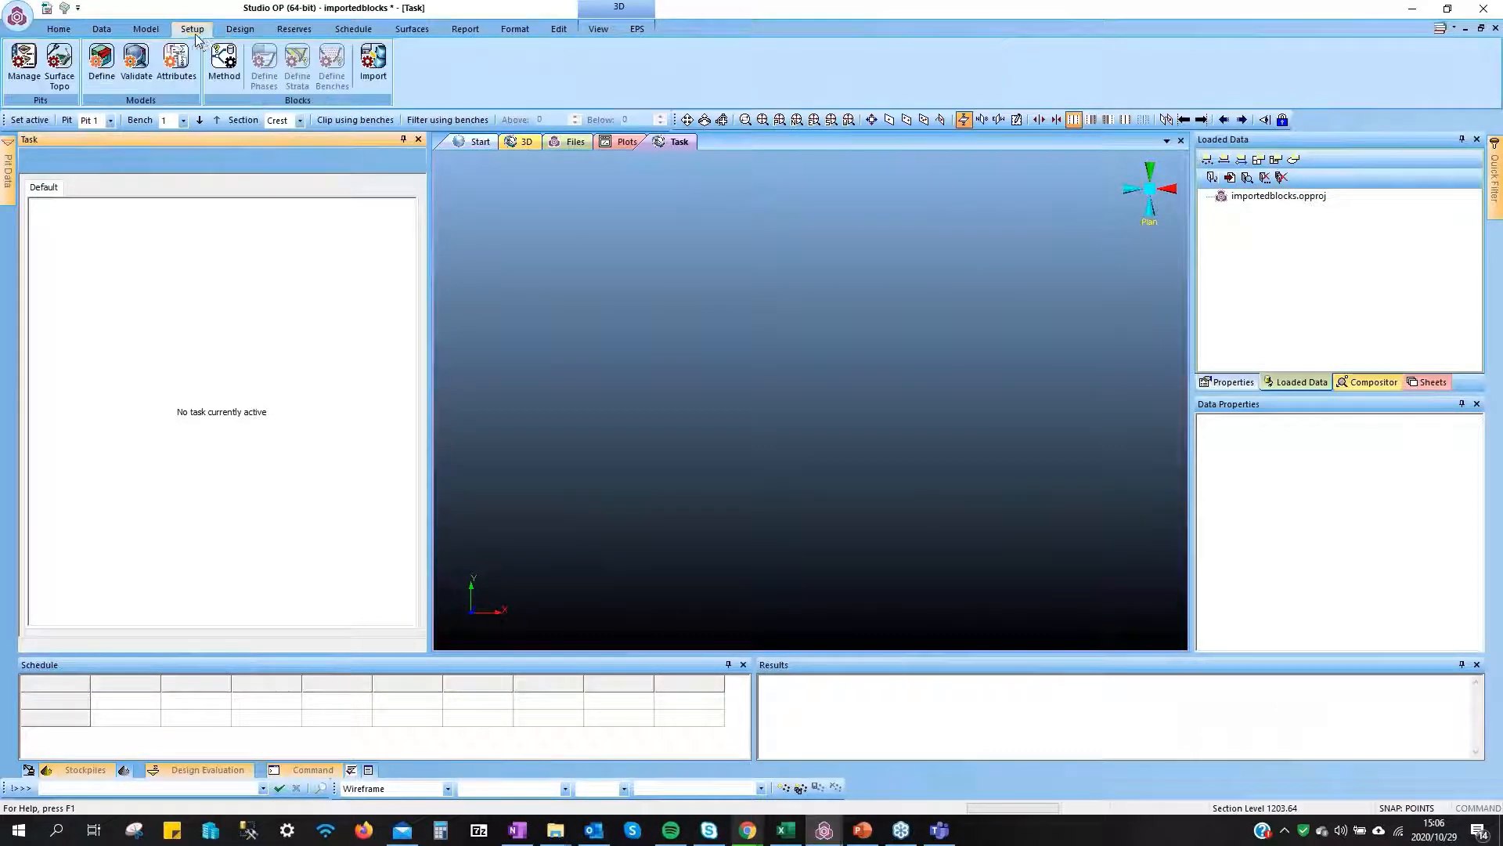
{"action": "left_click", "coordinate": [224, 62]}
{"action": "left_click", "coordinate": [50, 234]}
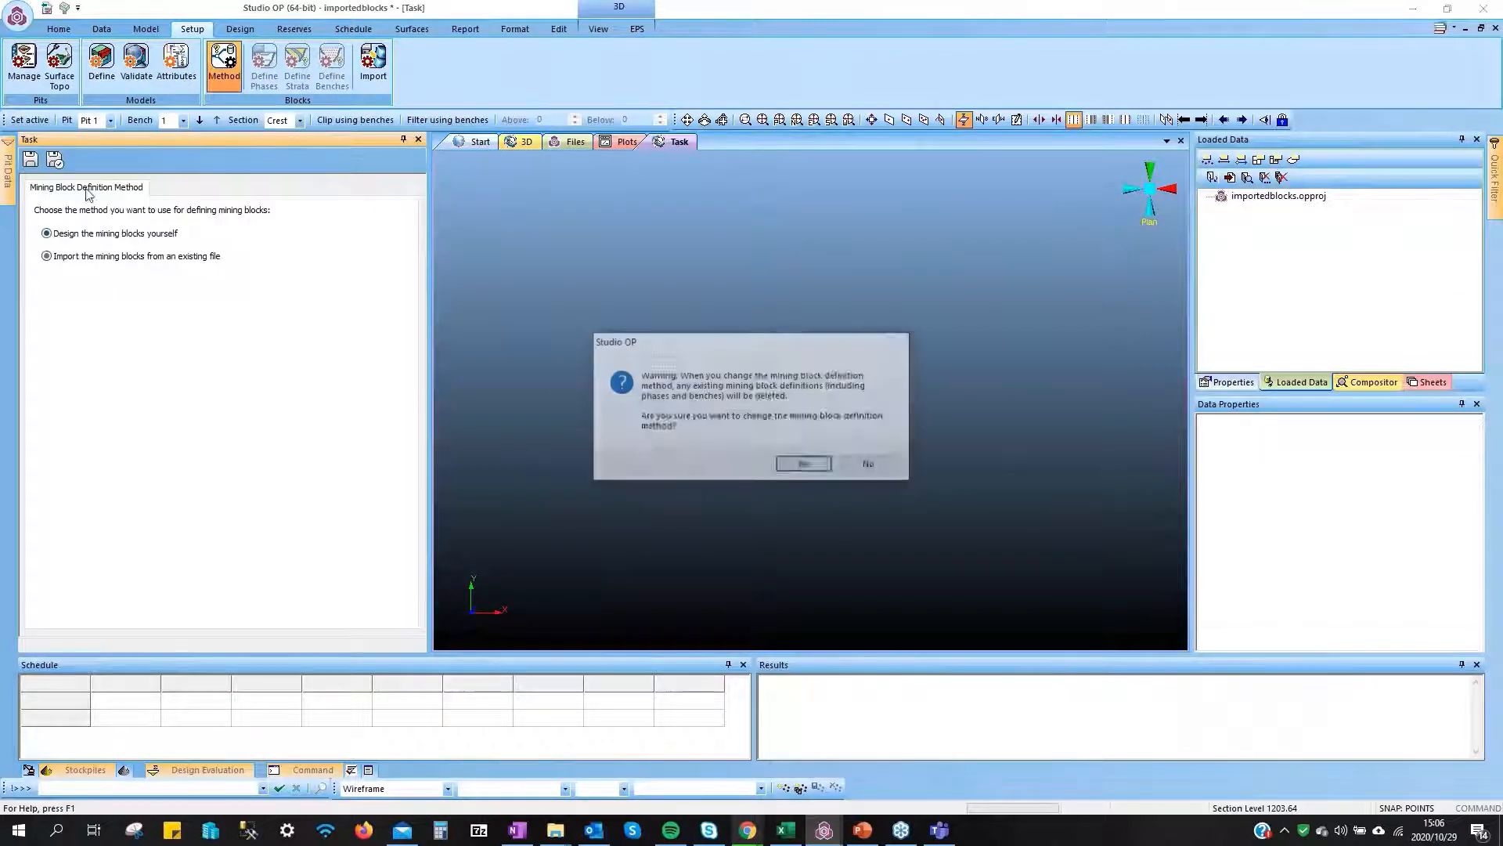
{"action": "left_click", "coordinate": [788, 465]}
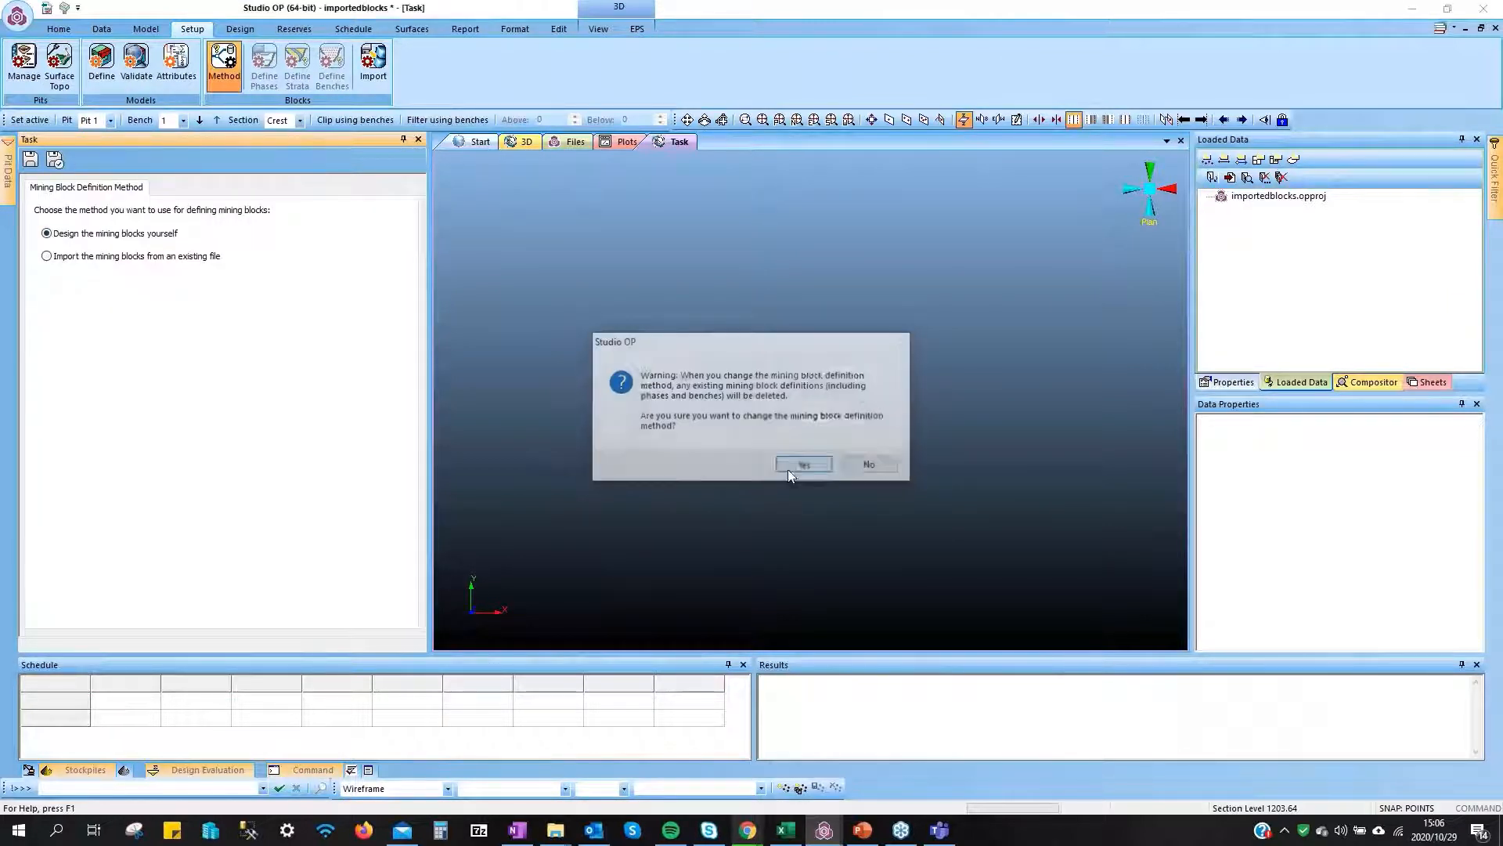
{"action": "left_click", "coordinate": [52, 161]}
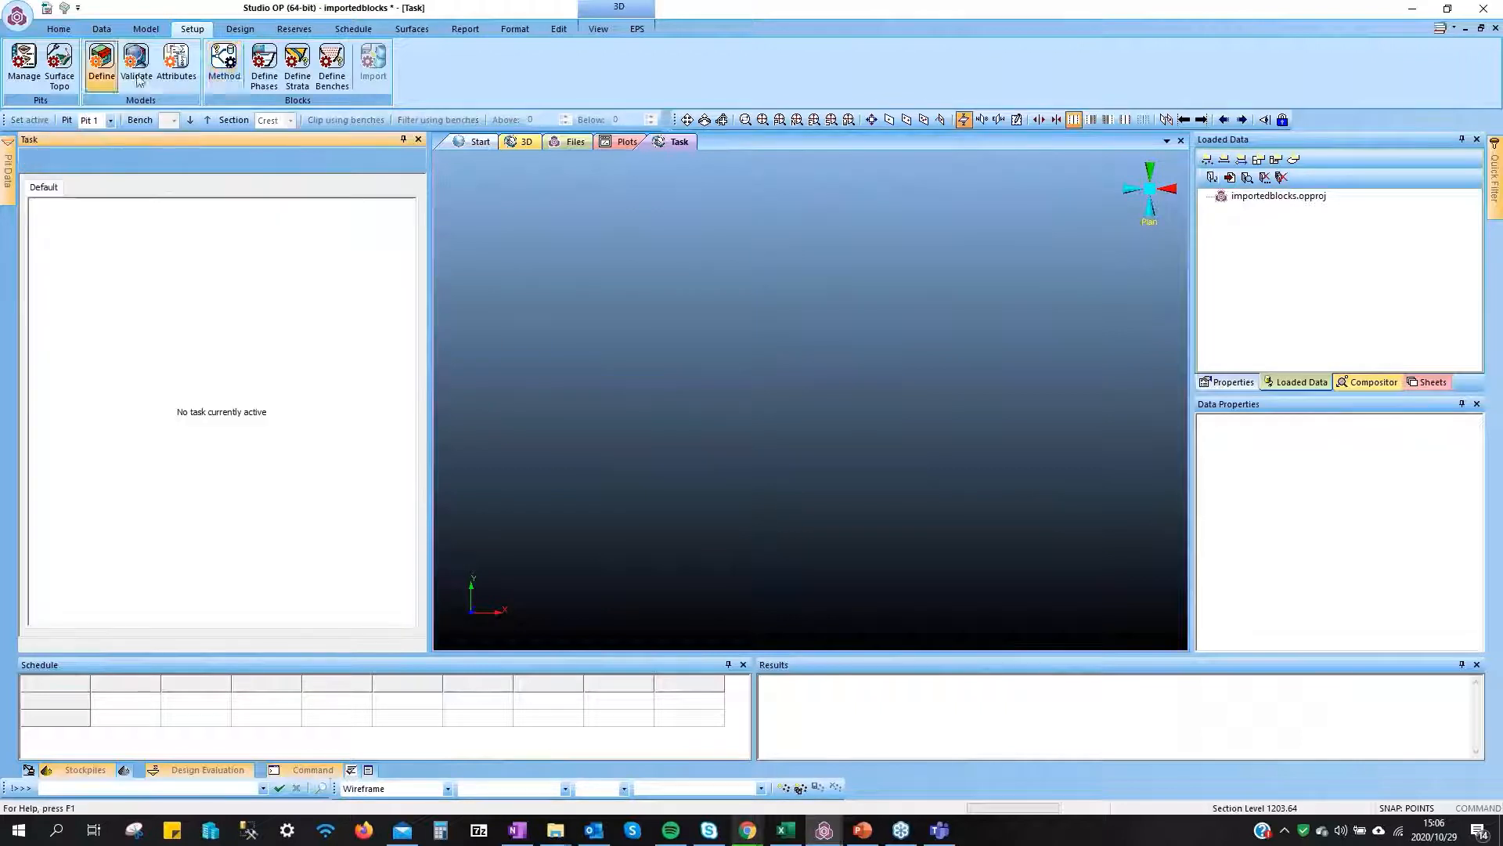
Define Pit 1's benches by elevation from the planning model, then save and close the bench definition
{"action": "left_click", "coordinate": [268, 73]}
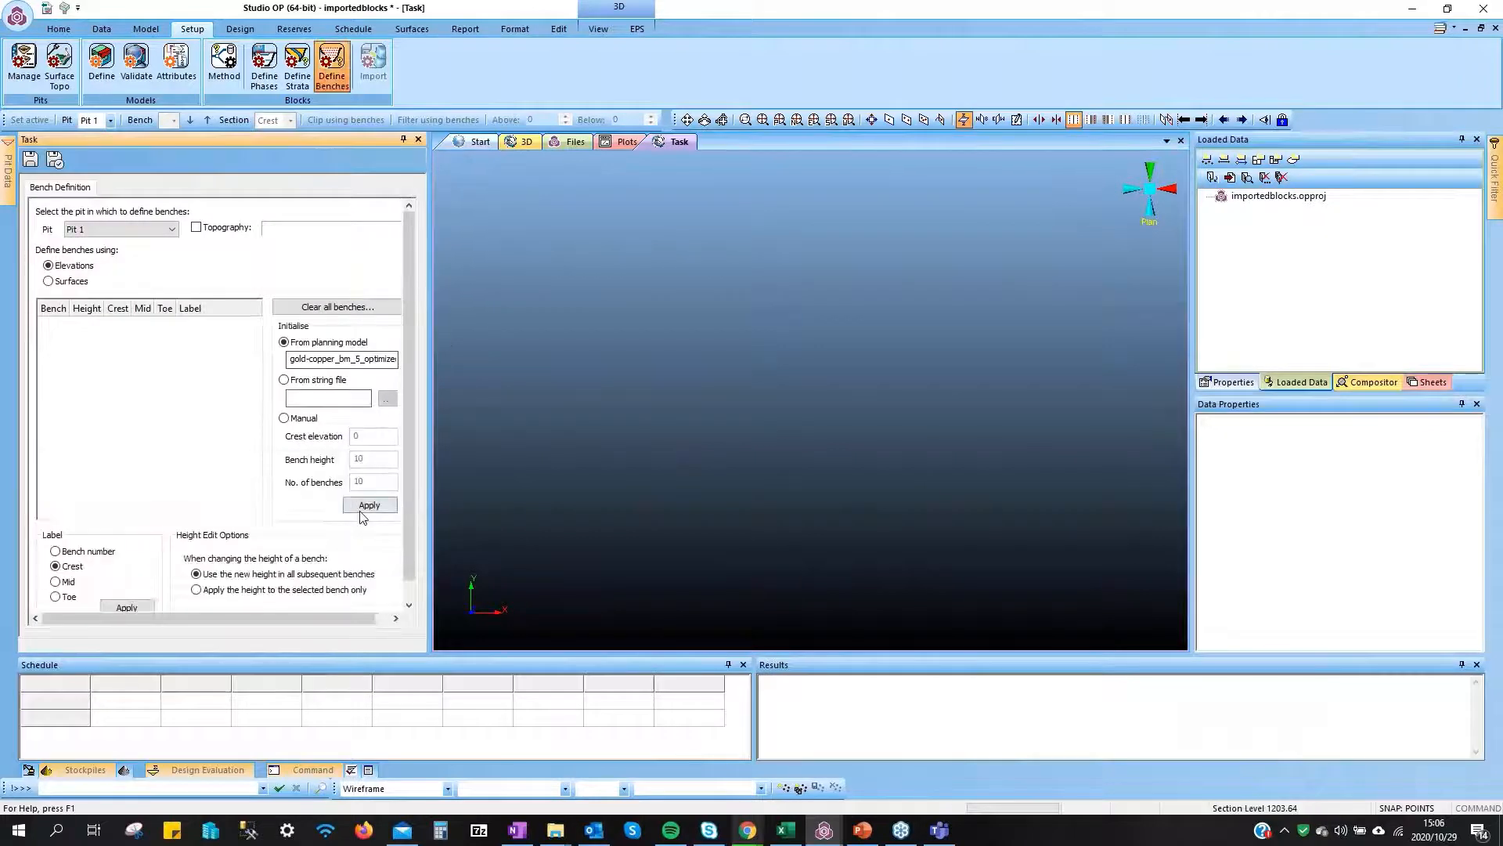
{"action": "left_click", "coordinate": [54, 160]}
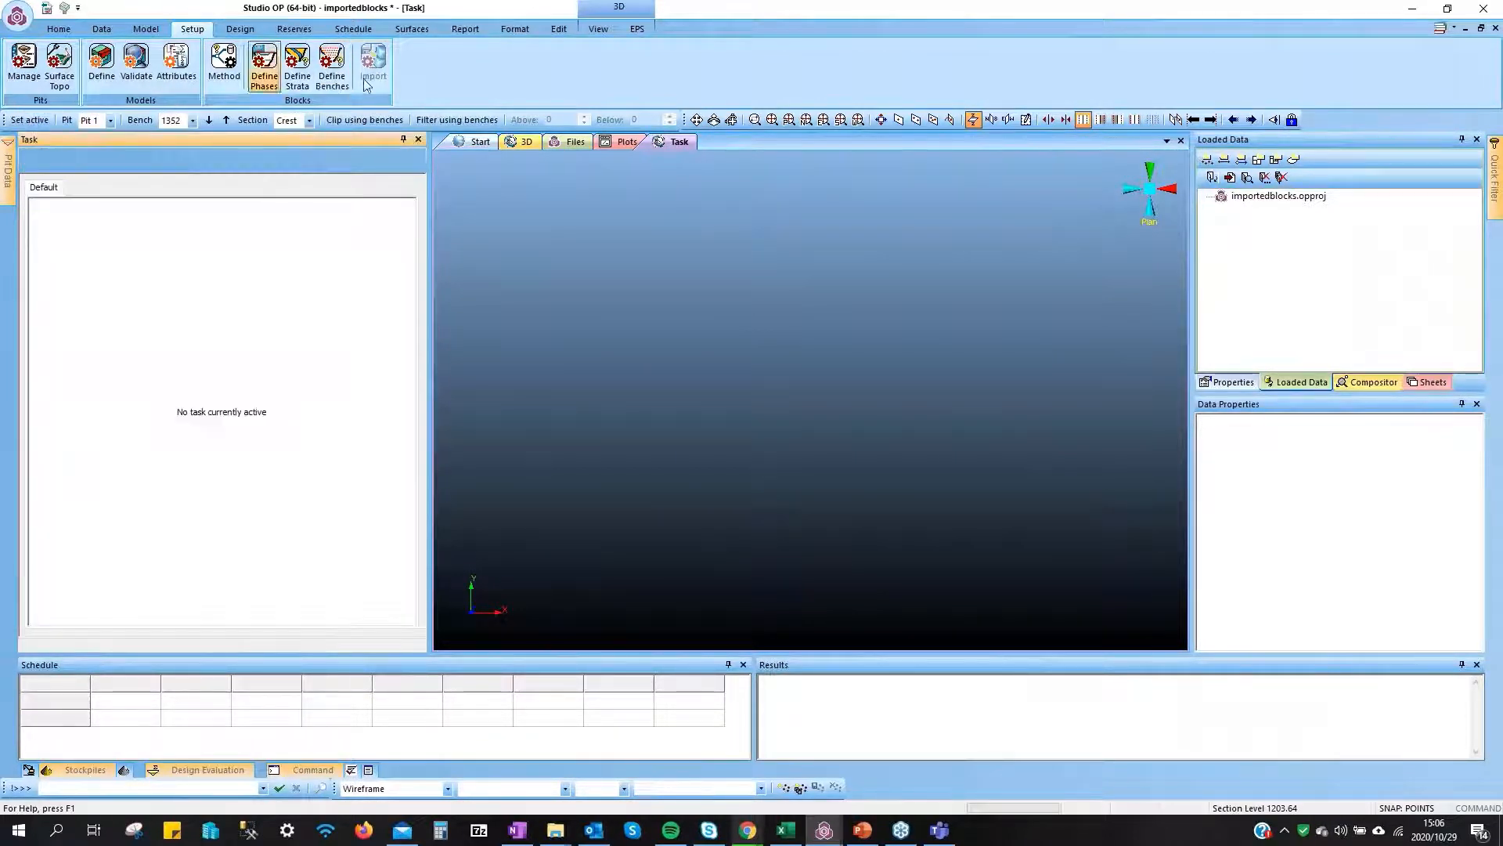
Try to choose a design string file for phase P1_PH1 of Pit 1 in the mining phase DTM task
{"action": "left_click", "coordinate": [293, 29]}
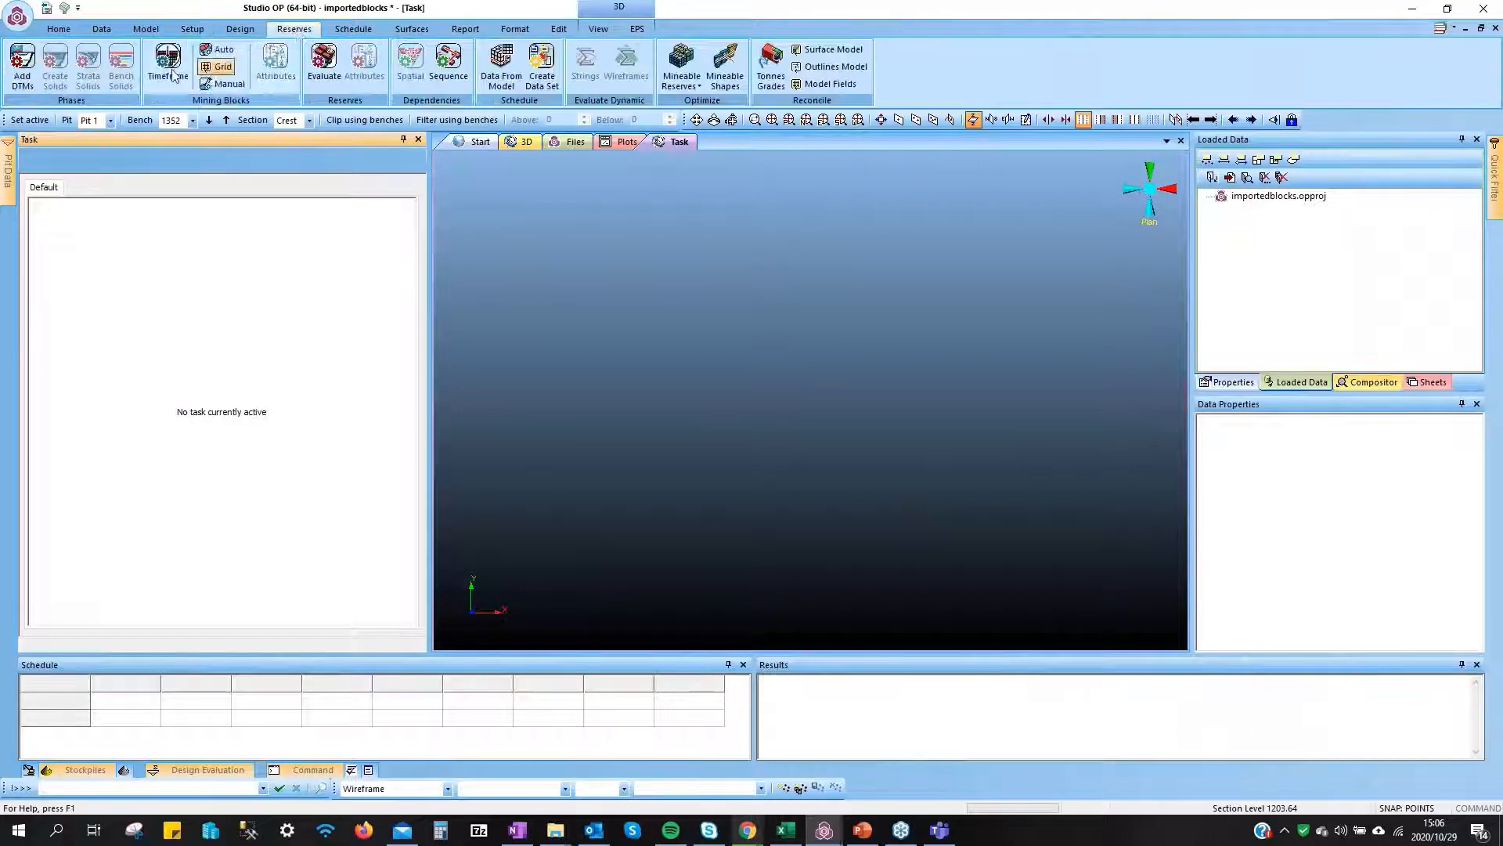
{"action": "left_click", "coordinate": [22, 78]}
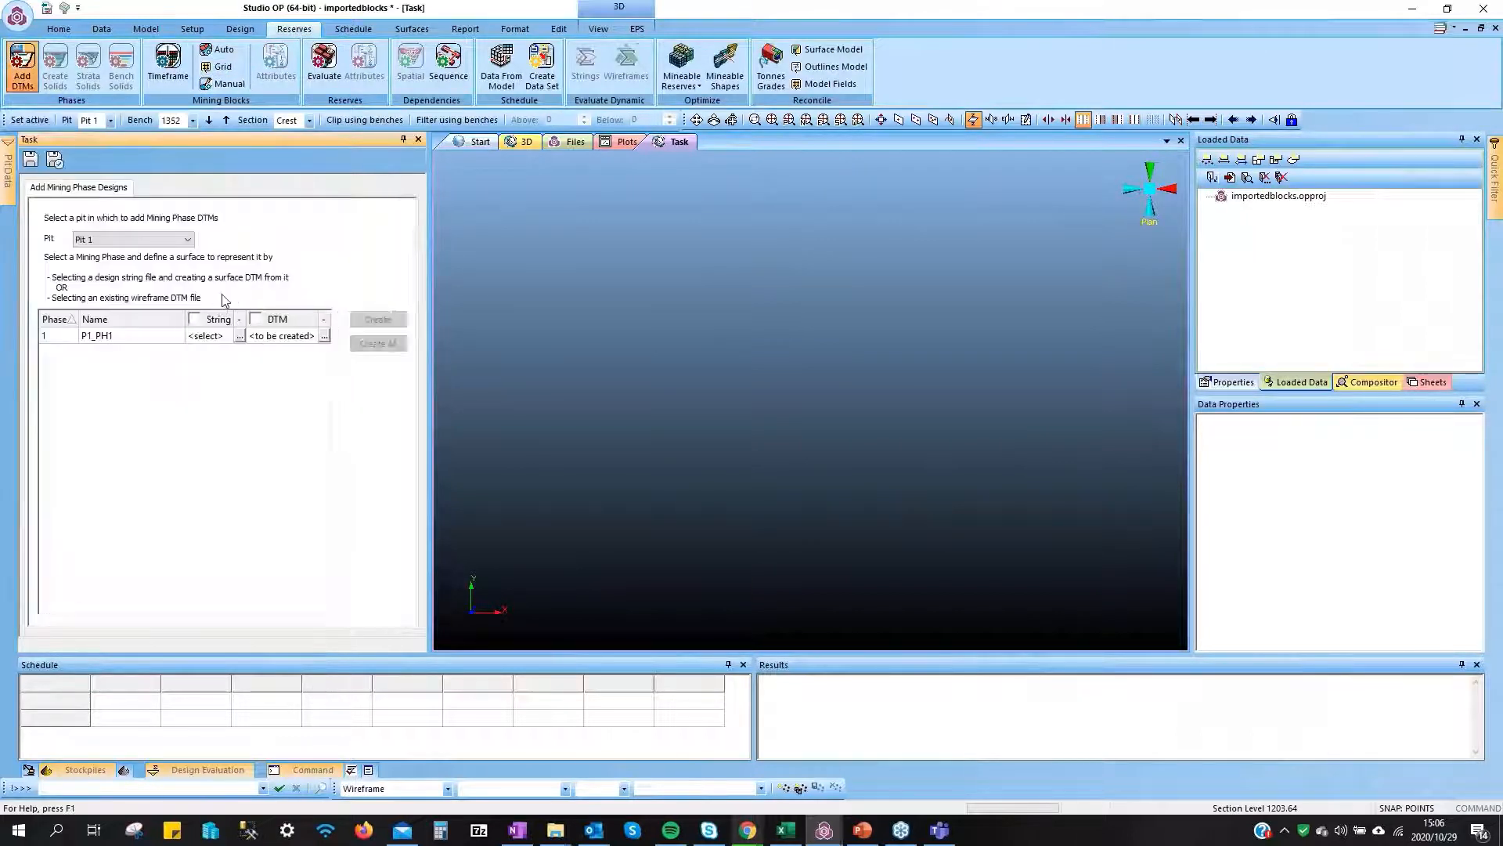
{"action": "left_click", "coordinate": [241, 336]}
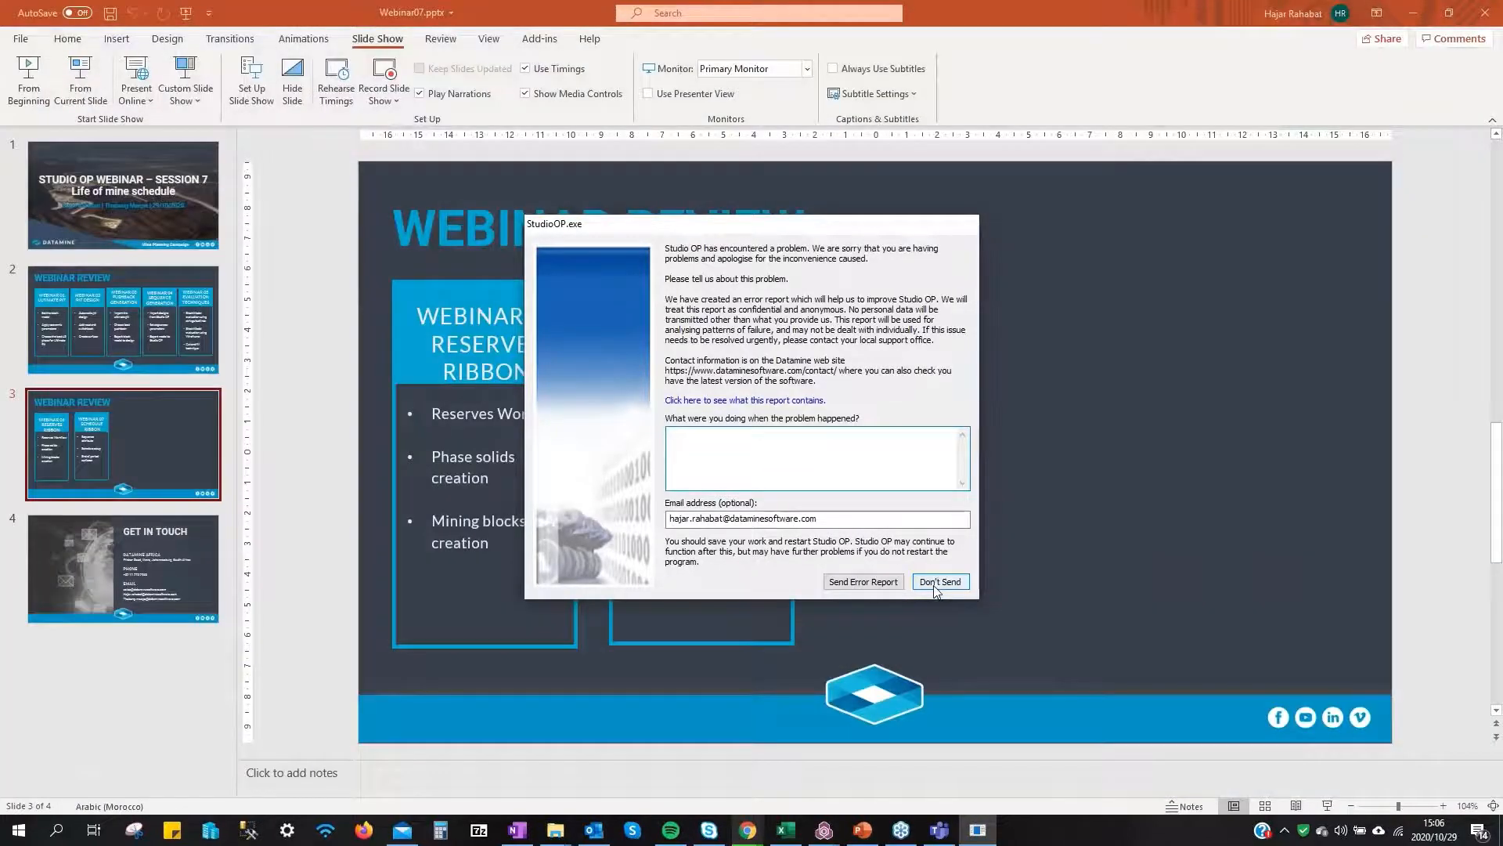
Dismiss the Studio OP error report without sending it and switch to the Studio OP window with the studio_opwebinar project
{"action": "left_click", "coordinate": [939, 582]}
{"action": "mouse_move", "coordinate": [824, 830]}
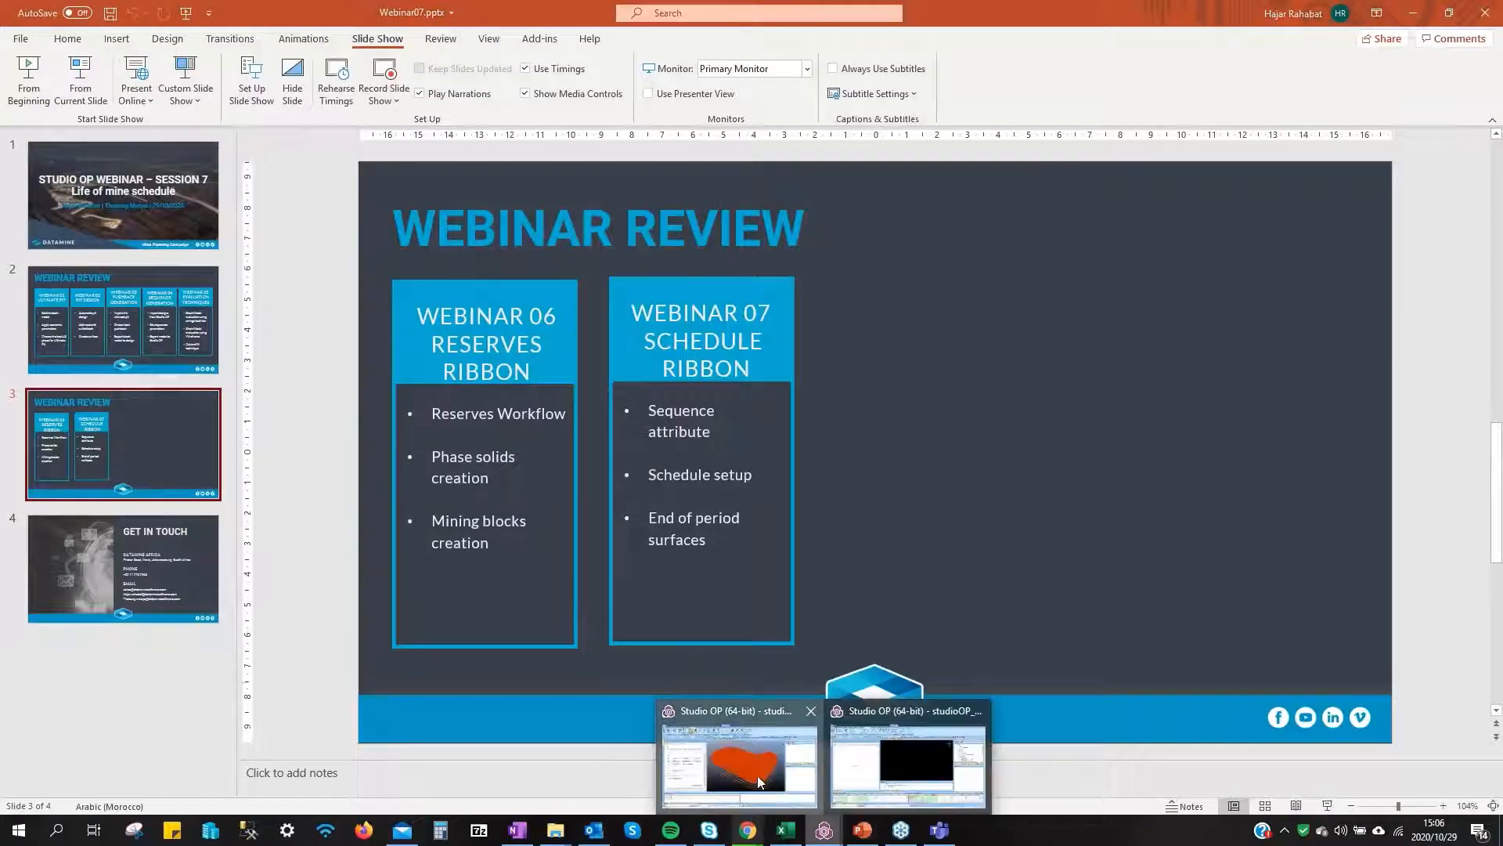
{"action": "left_click", "coordinate": [738, 745]}
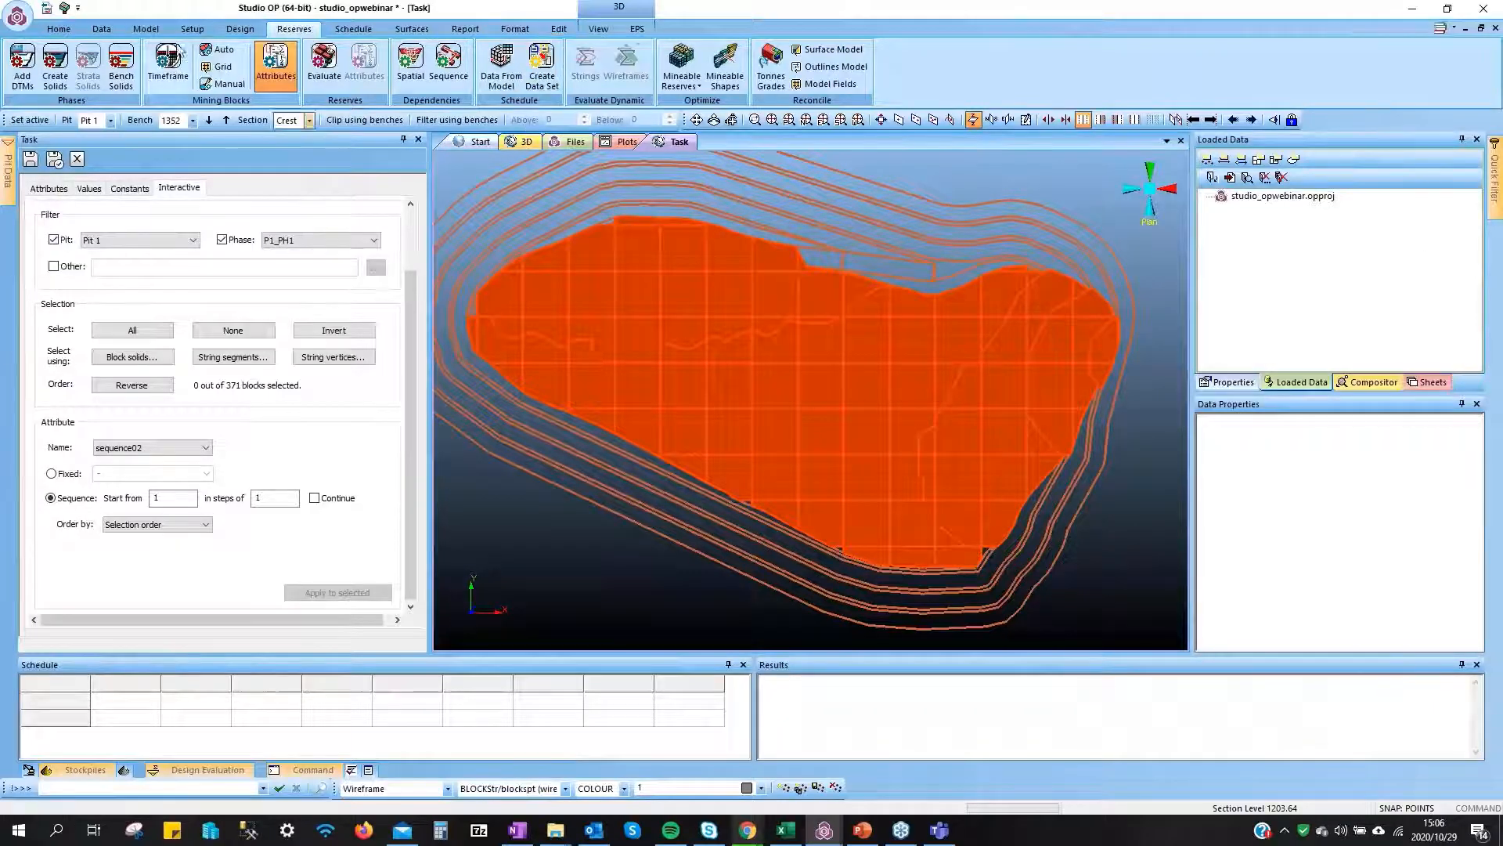
Display the design strings and DTM of phase P1_PH1 in the Add Mining Phase Designs task and examine them in 3D
{"action": "left_click", "coordinate": [14, 64]}
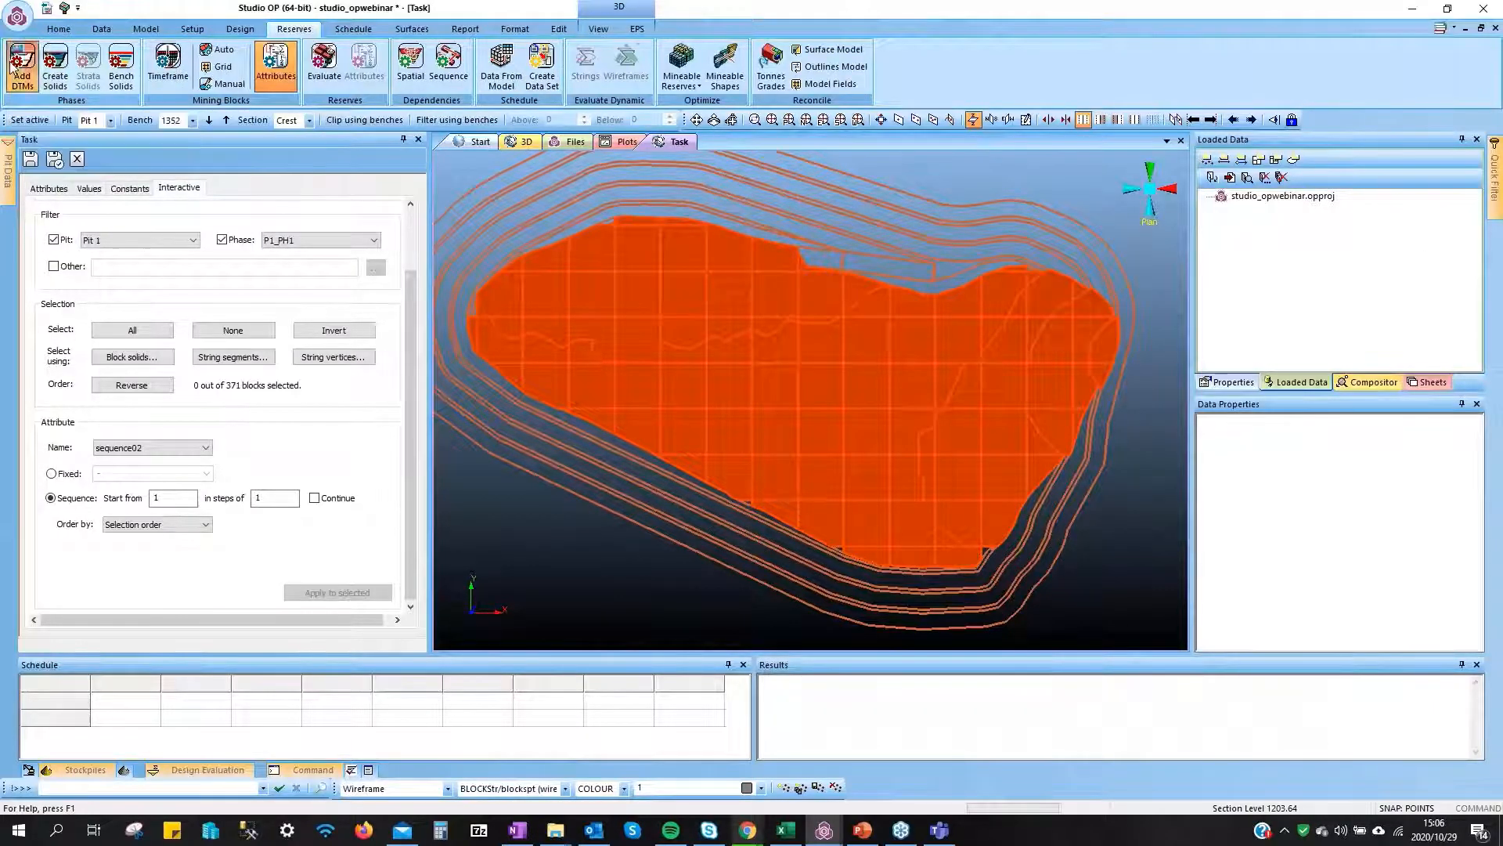
{"action": "left_click", "coordinate": [716, 449]}
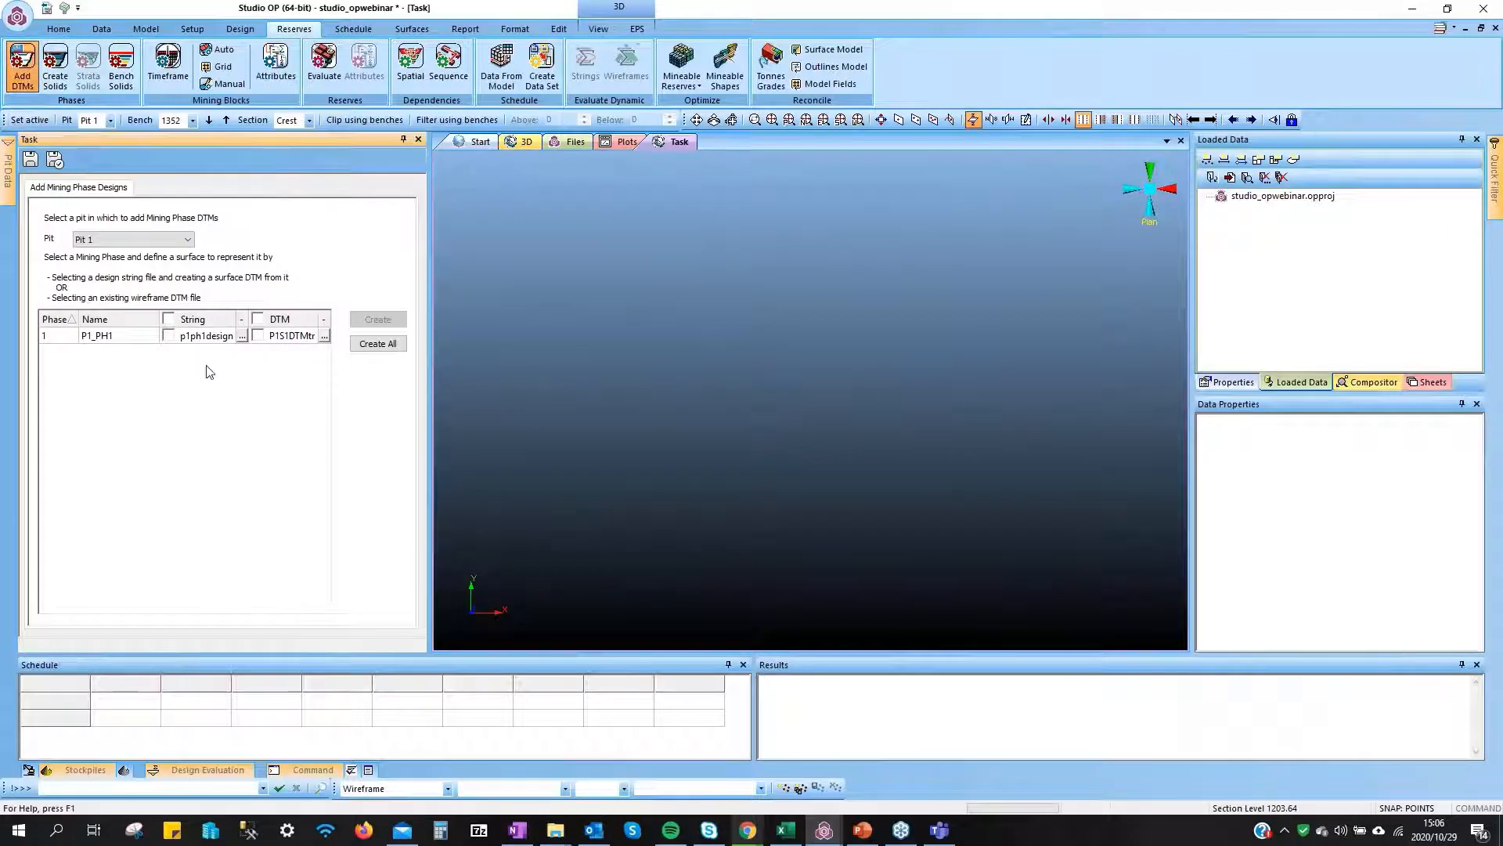
{"action": "left_click", "coordinate": [167, 335]}
{"action": "left_click_drag", "start_coordinate": [989, 323], "coordinate": [909, 426]}
{"action": "left_click", "coordinate": [258, 335]}
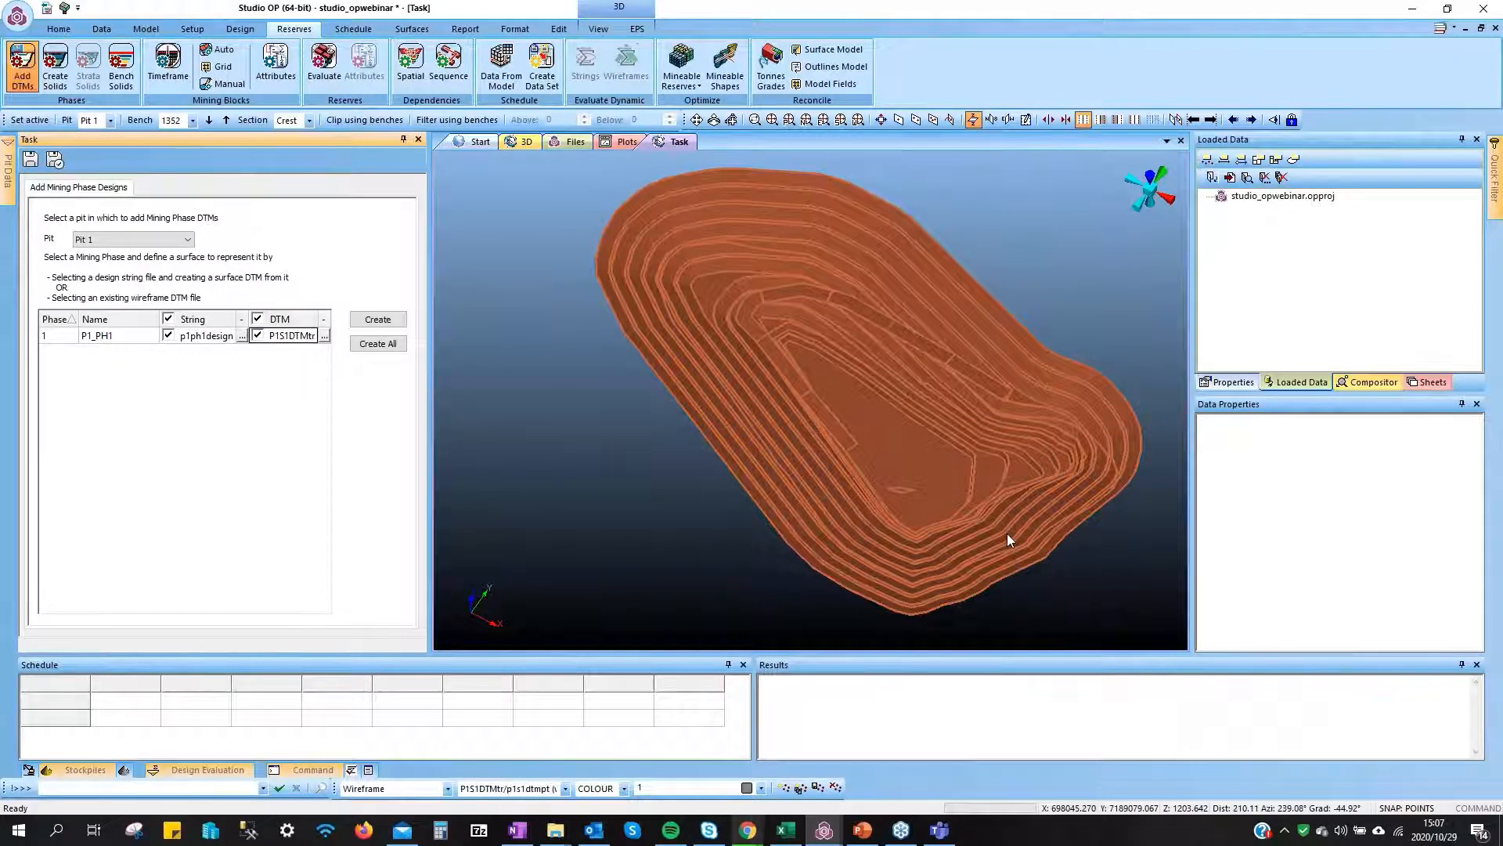
{"action": "left_click_drag", "start_coordinate": [1006, 533], "coordinate": [924, 501]}
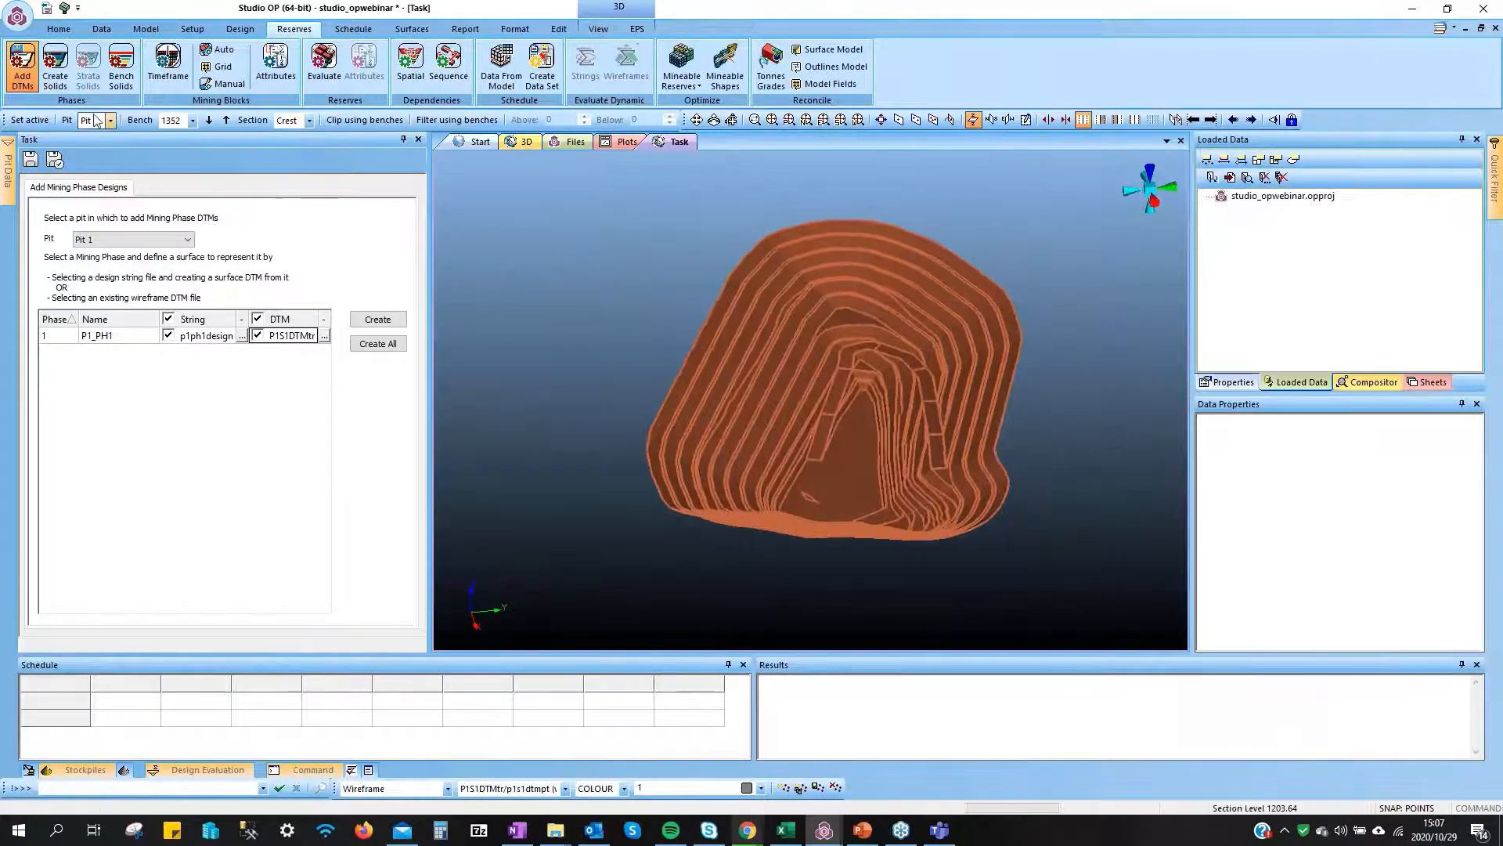
Display the P1_PH1 phase solid and its pit DTM in the Create Mining Phase Solids task and view them in 3D
{"action": "left_click", "coordinate": [55, 78]}
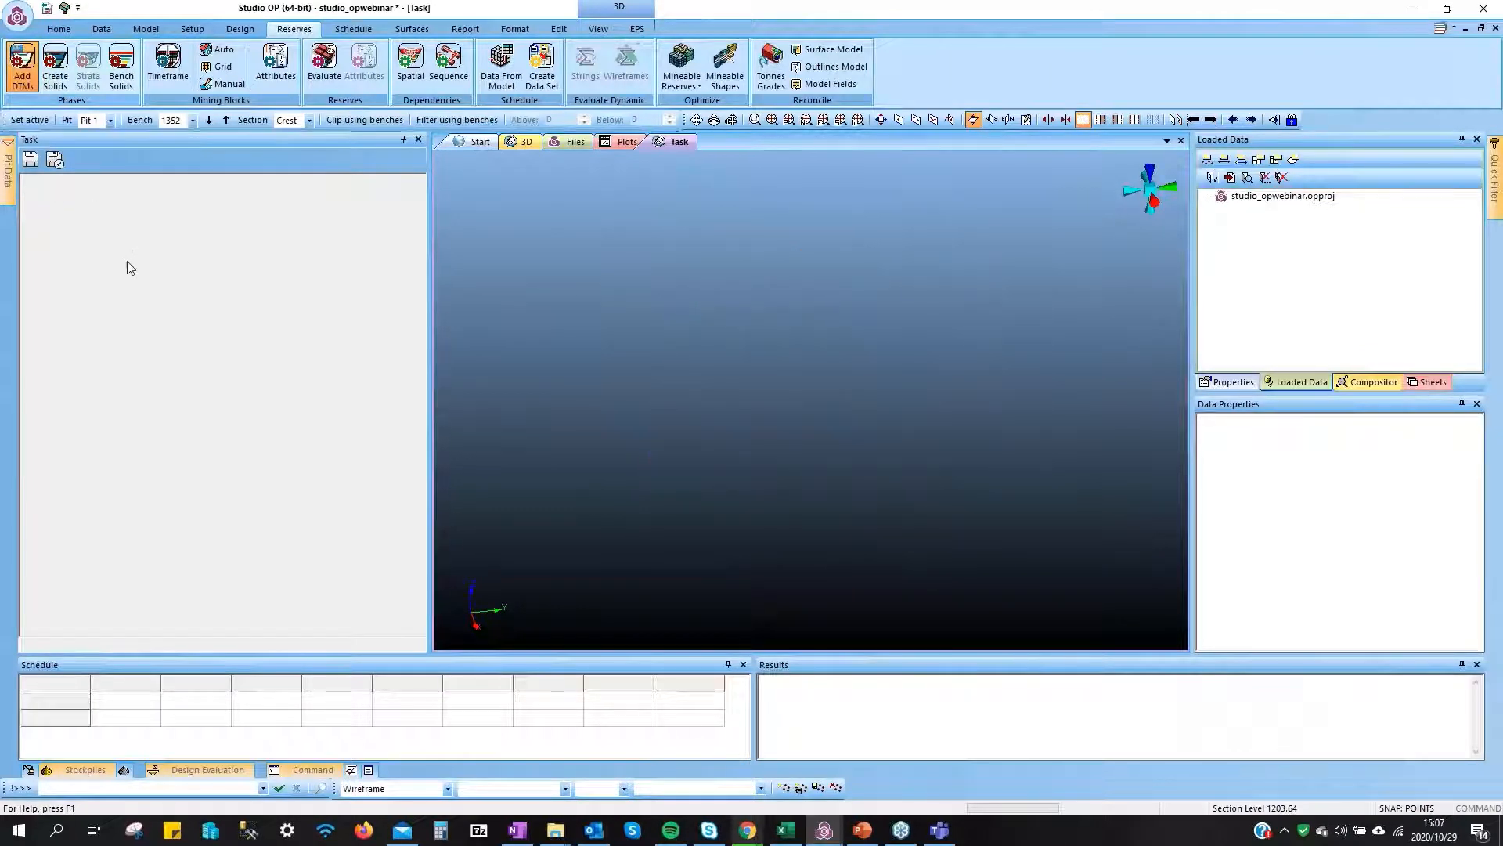
{"action": "left_click", "coordinate": [180, 316]}
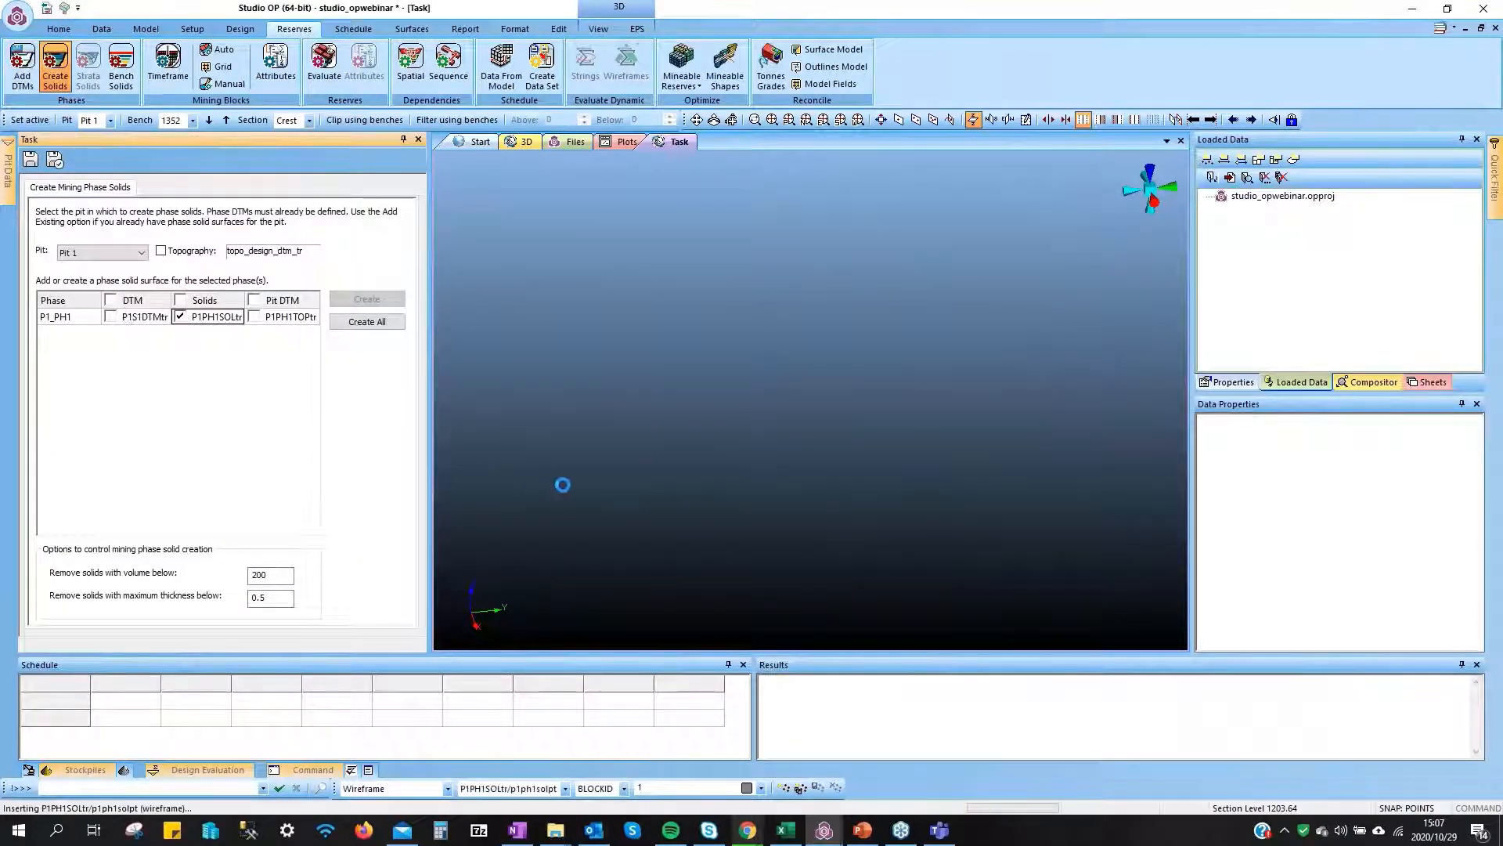
{"action": "left_click_drag", "start_coordinate": [969, 503], "coordinate": [948, 427]}
{"action": "left_click", "coordinate": [256, 316]}
{"action": "left_click", "coordinate": [254, 316]}
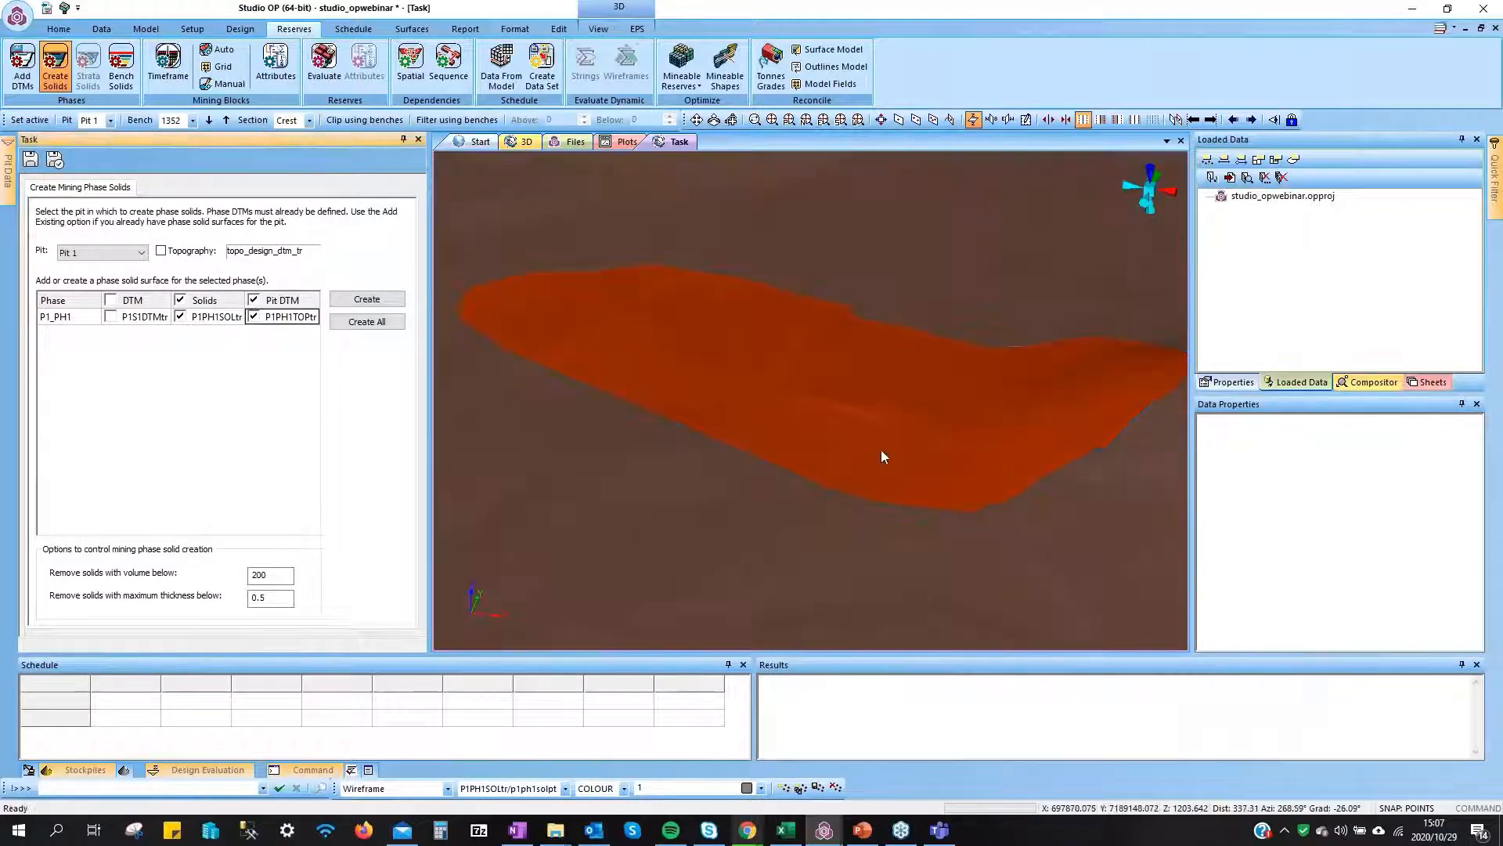
Hide the P1_PH1 phase solid to examine the pit DTM surface from several angles, and show the solid again
{"action": "left_click", "coordinate": [180, 316]}
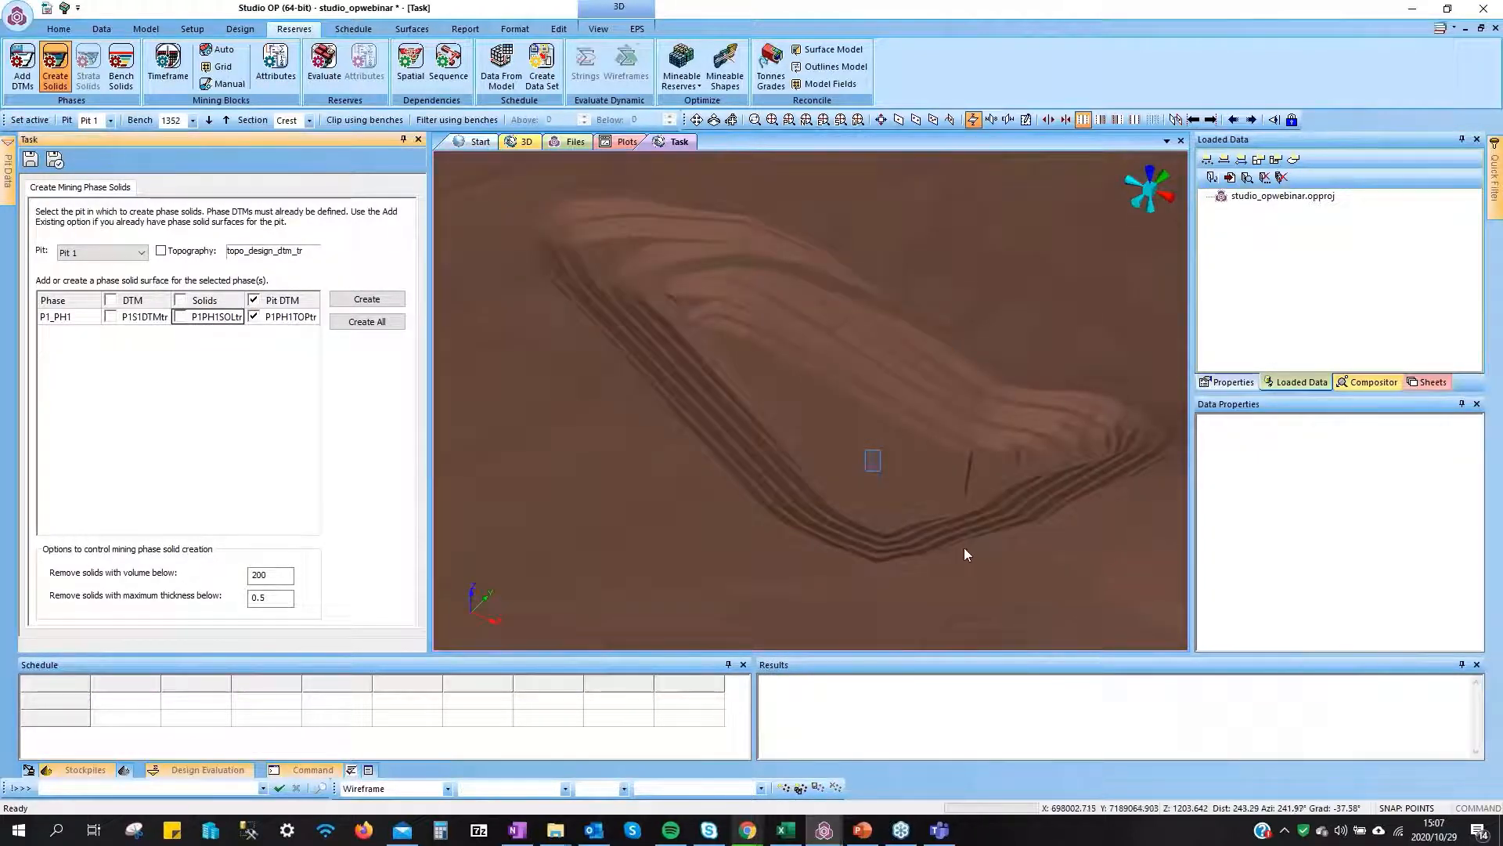
{"action": "left_click_drag", "start_coordinate": [963, 540], "coordinate": [1013, 397]}
{"action": "mouse_move", "coordinate": [899, 513]}
{"action": "left_mouse_down"}
{"action": "mouse_move", "coordinate": [744, 480]}
{"action": "mouse_move", "coordinate": [835, 503]}
{"action": "mouse_move", "coordinate": [876, 493]}
{"action": "left_mouse_up"}
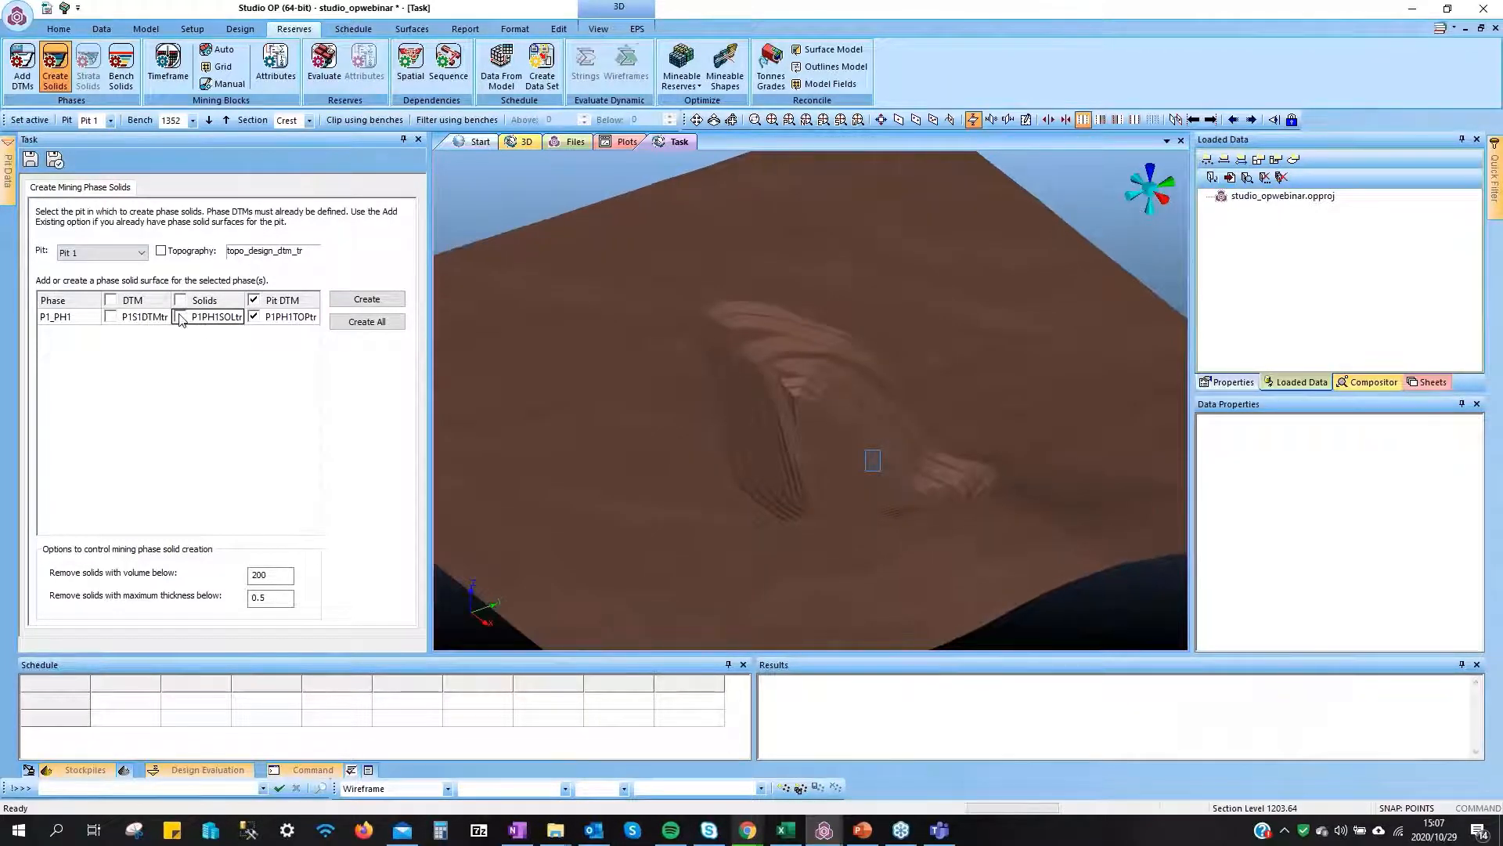
{"action": "left_click", "coordinate": [180, 317]}
{"action": "left_click_drag", "start_coordinate": [794, 433], "coordinate": [858, 435]}
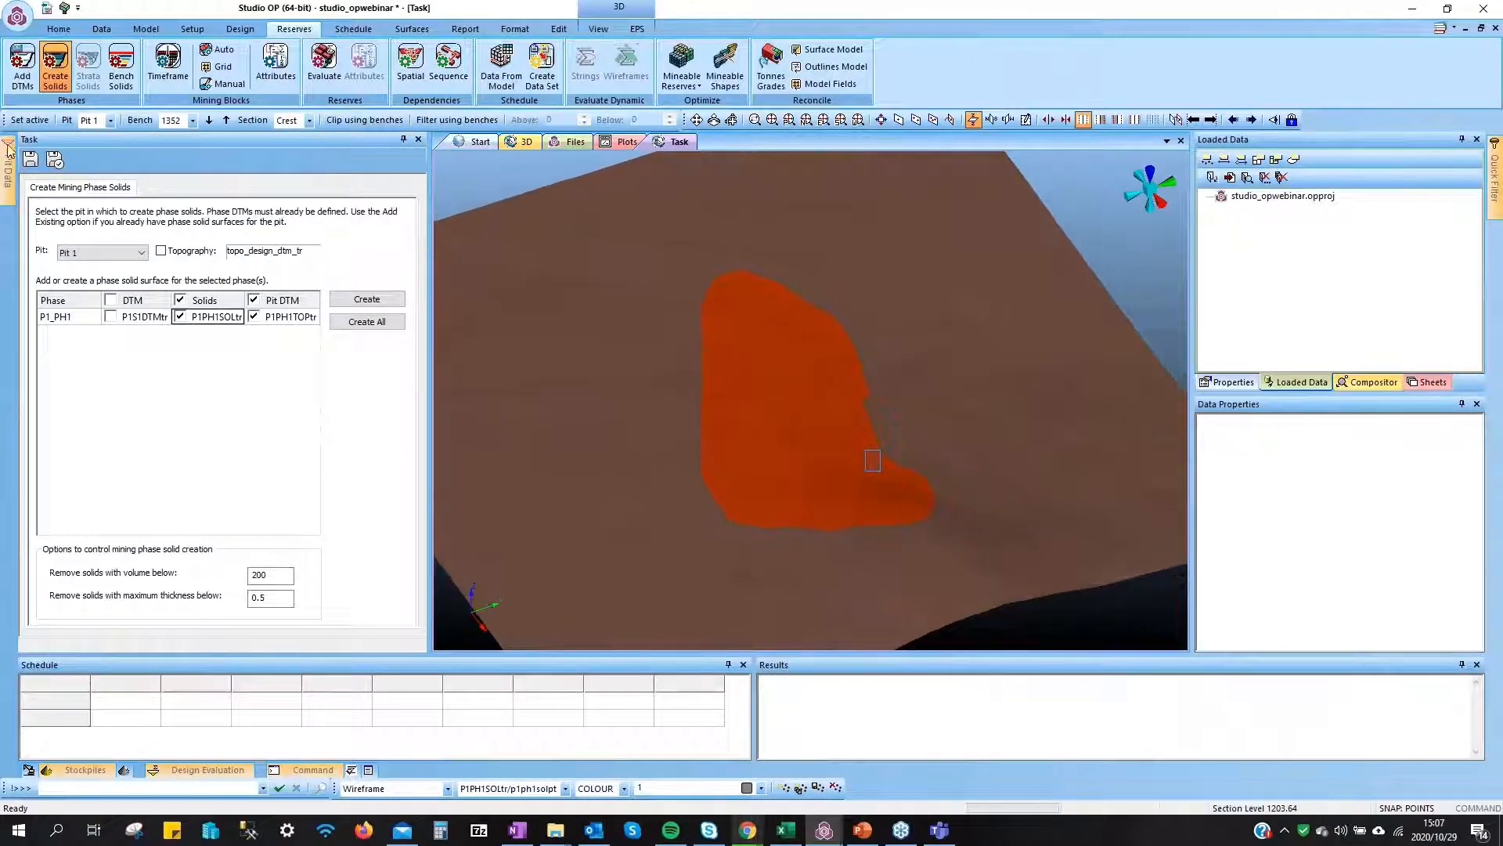
Display the bench solids and bench outlines of phase P1_PH1 and examine them in 3D
{"action": "left_click", "coordinate": [117, 66]}
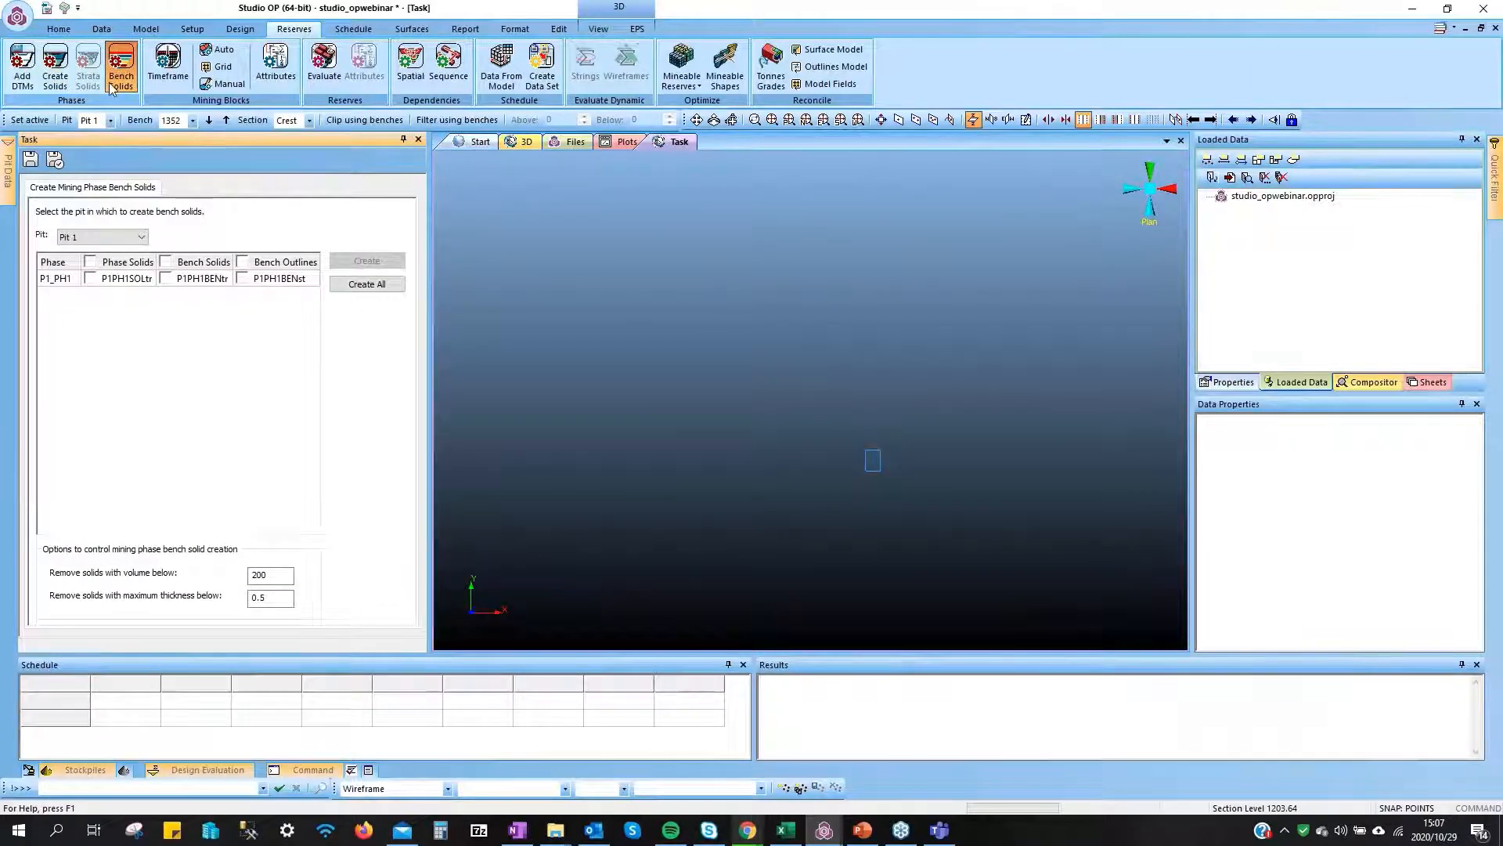
{"action": "left_click", "coordinate": [164, 279]}
{"action": "left_click", "coordinate": [164, 279]}
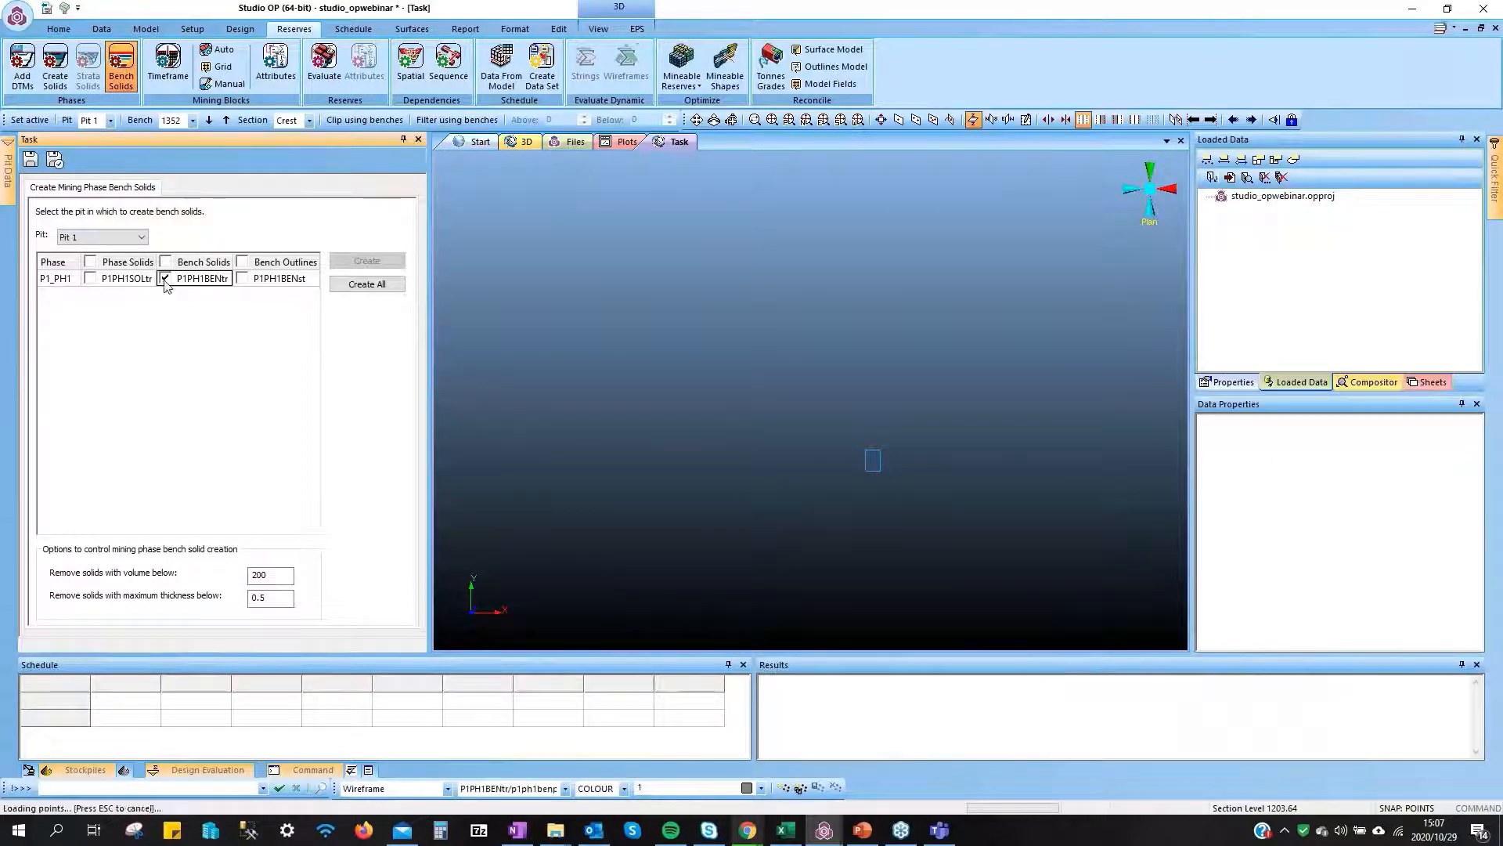
{"action": "left_click", "coordinate": [243, 278]}
{"action": "left_click_drag", "start_coordinate": [843, 473], "coordinate": [744, 425]}
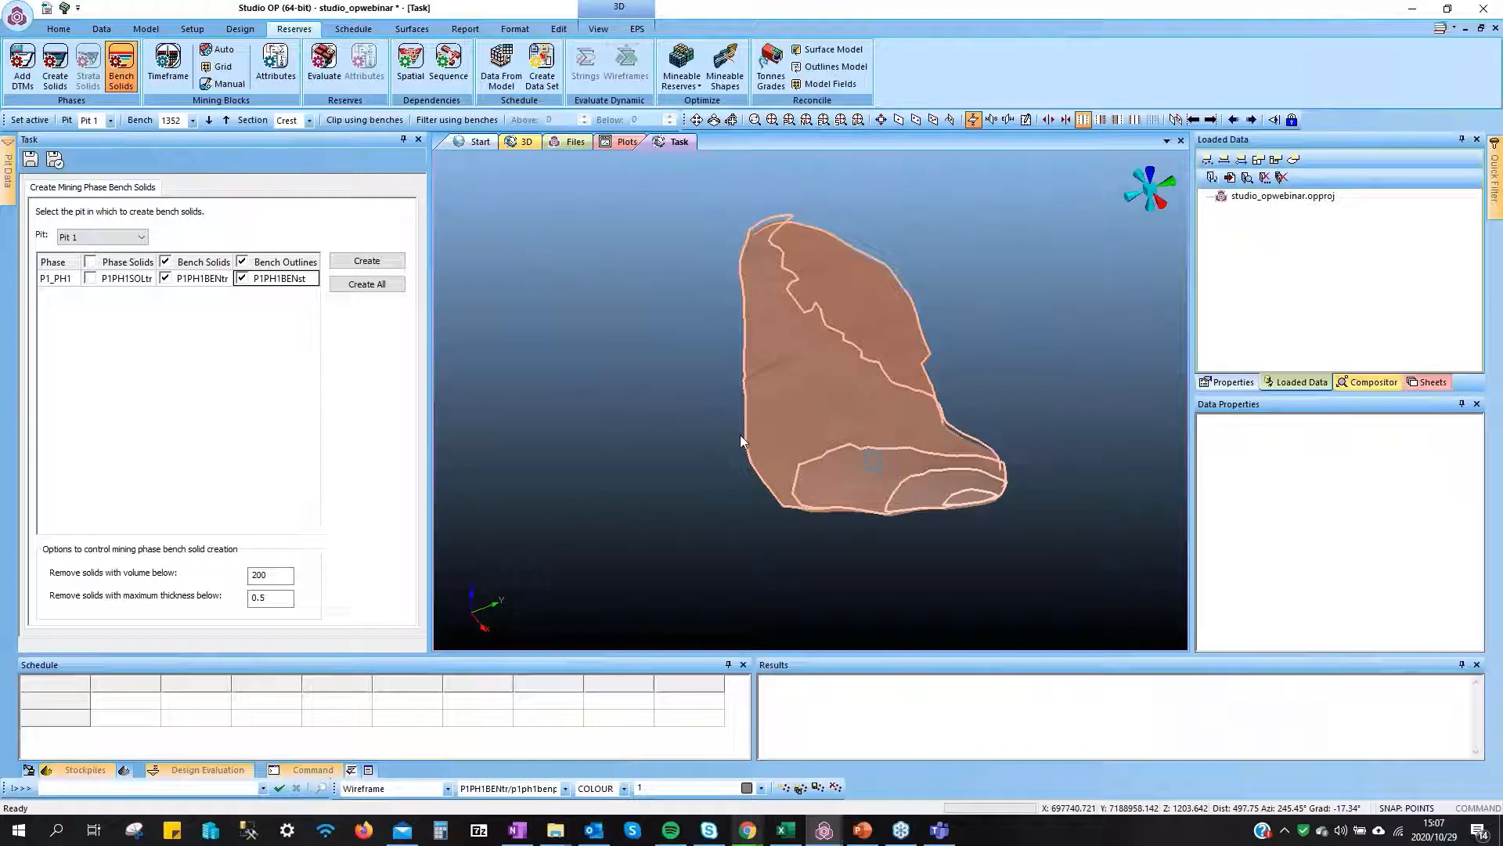
Add a 1-year mining rate of 1,000,000 tonnes per year in the Automatically Create Mining Blocks task and save the changes
{"action": "left_click", "coordinate": [54, 160]}
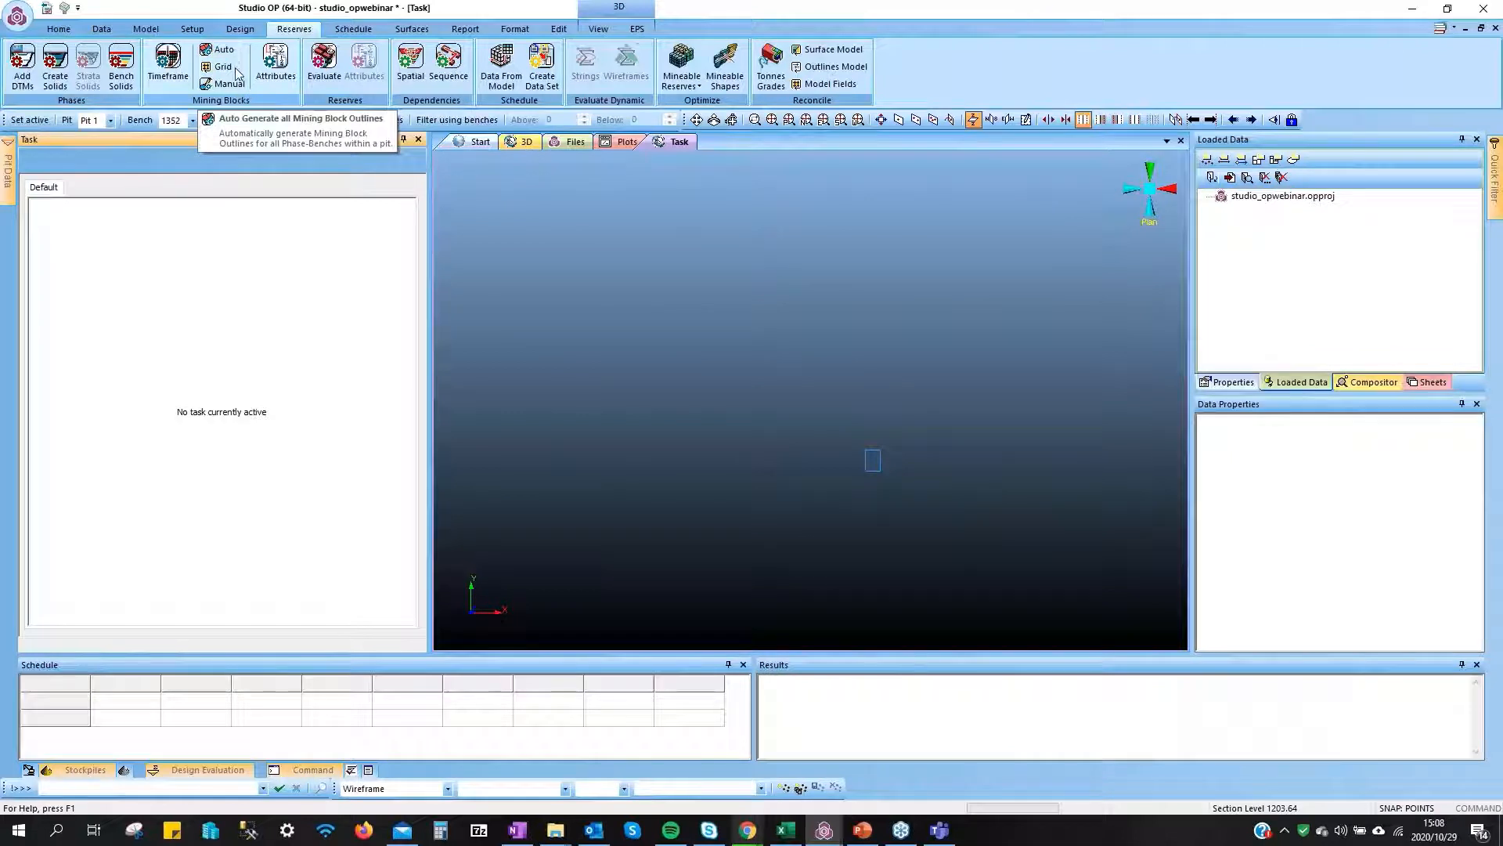
{"action": "left_click", "coordinate": [219, 49]}
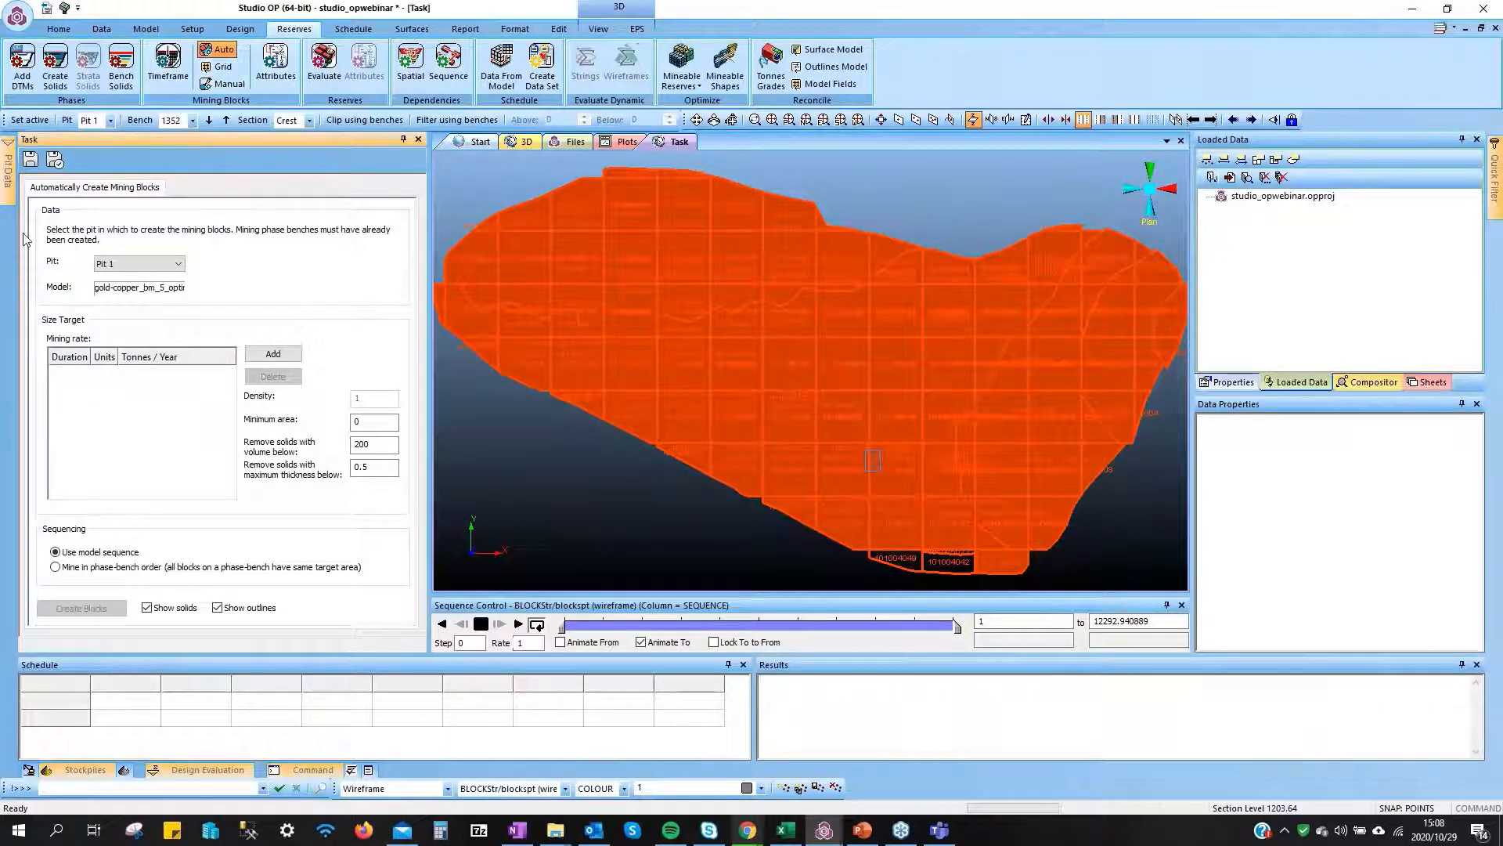
{"action": "left_click", "coordinate": [271, 358]}
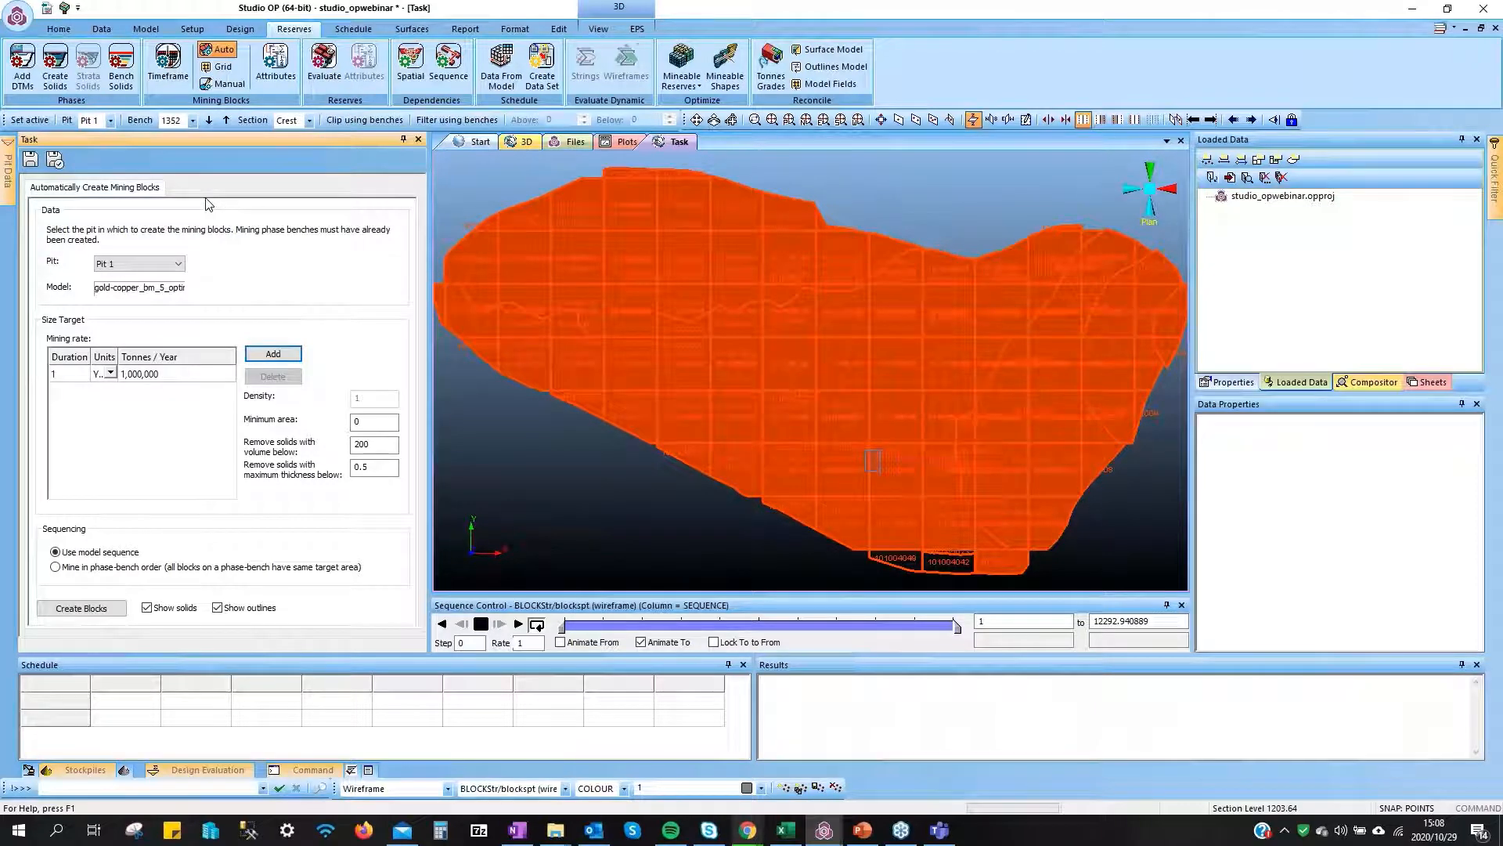
{"action": "left_click", "coordinate": [214, 69]}
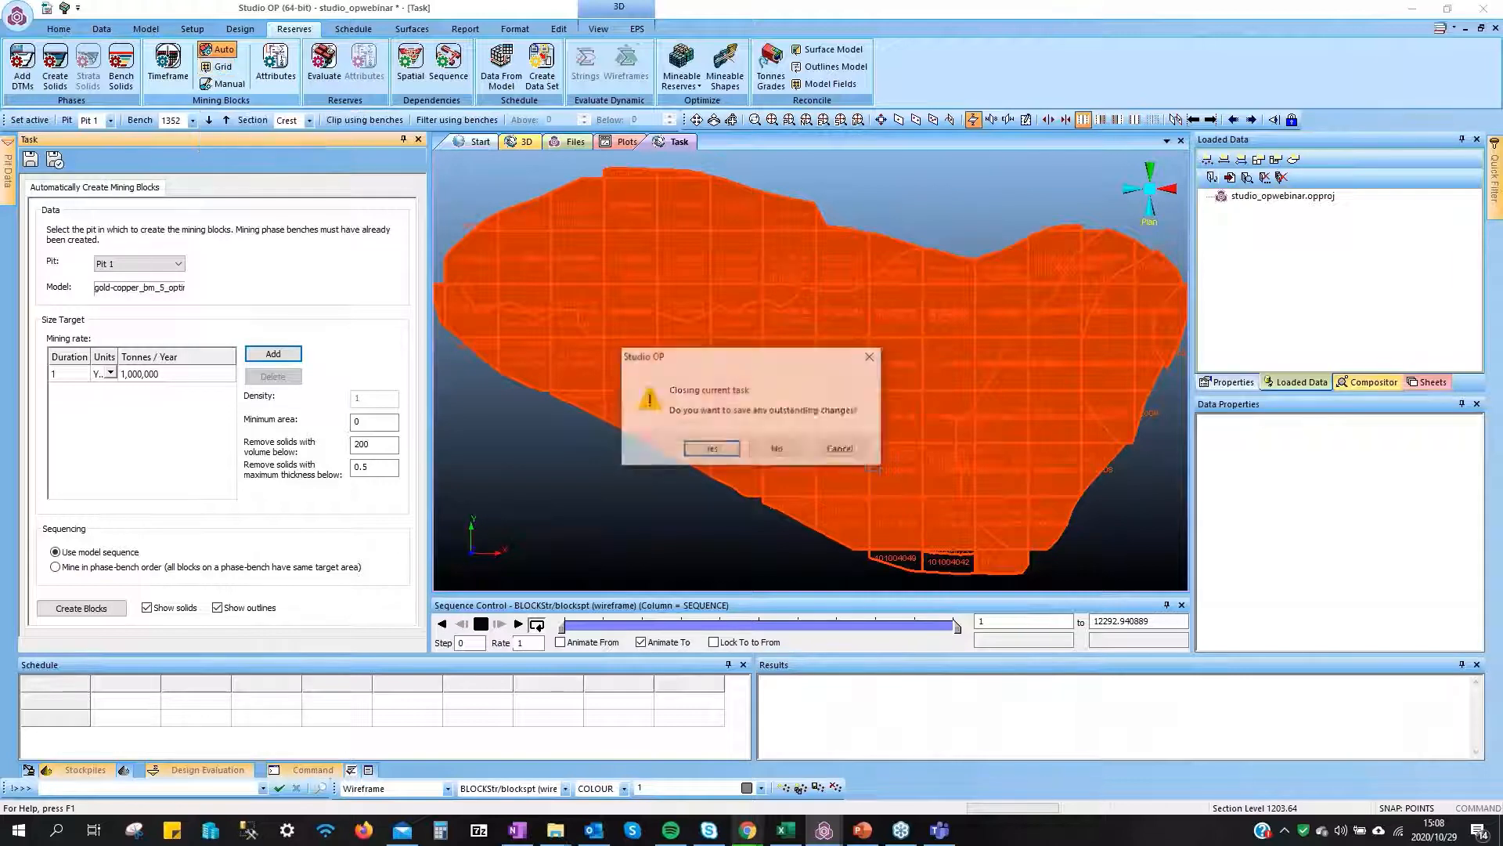
{"action": "left_click", "coordinate": [724, 449]}
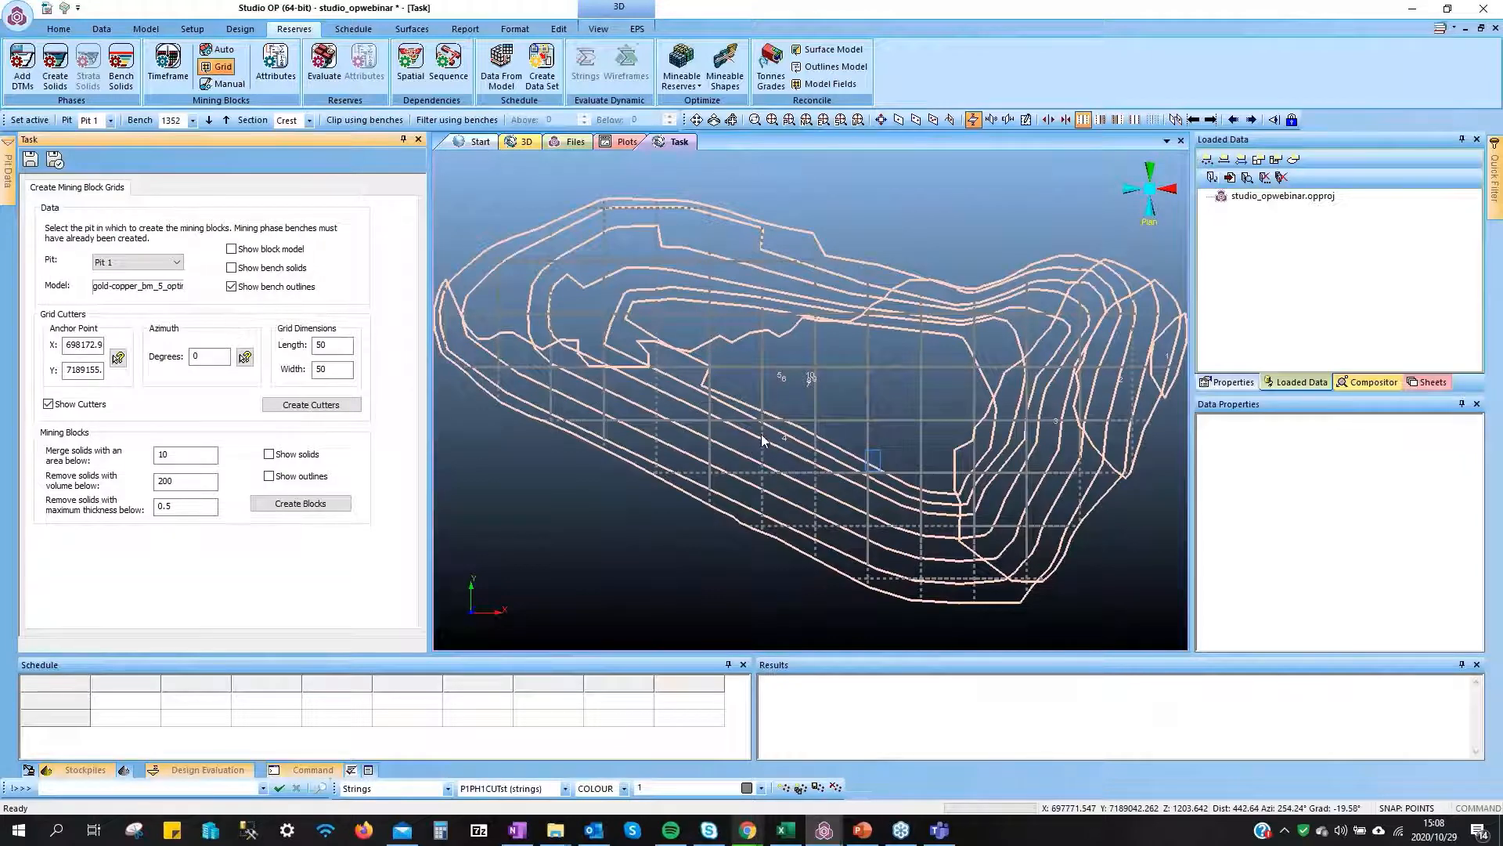
Examine the horizontal and vertical cutter strings of Pit 1 against the grid dimensions in the Create Mining Block Grids task
{"action": "scroll", "coordinate": [761, 434], "scroll_direction": "down", "scroll_amount": 1}
{"action": "middle_click_drag", "start_coordinate": [766, 424], "coordinate": [769, 408]}
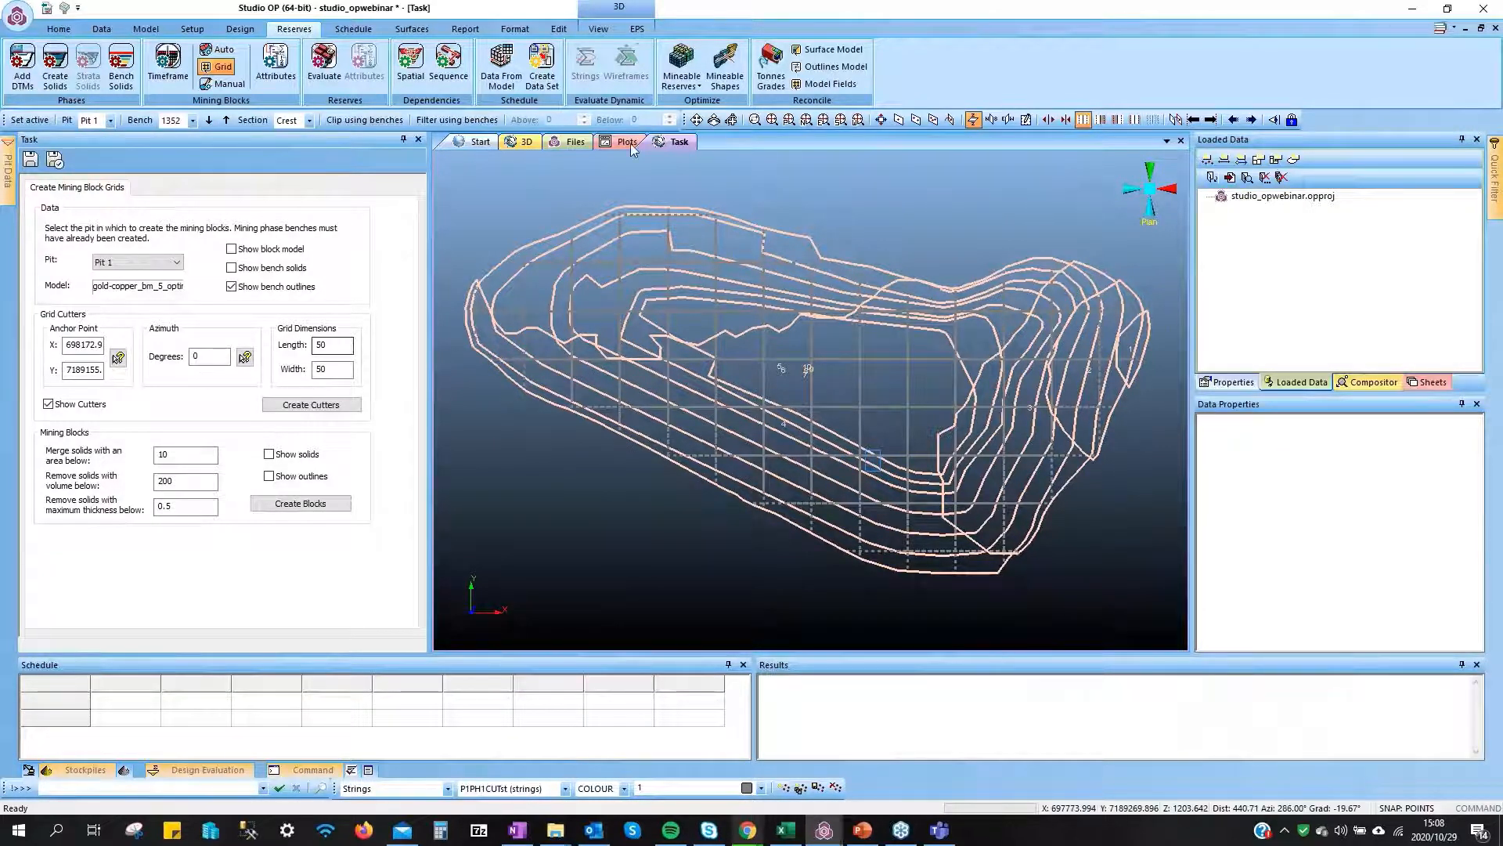
{"action": "left_click", "coordinate": [855, 359]}
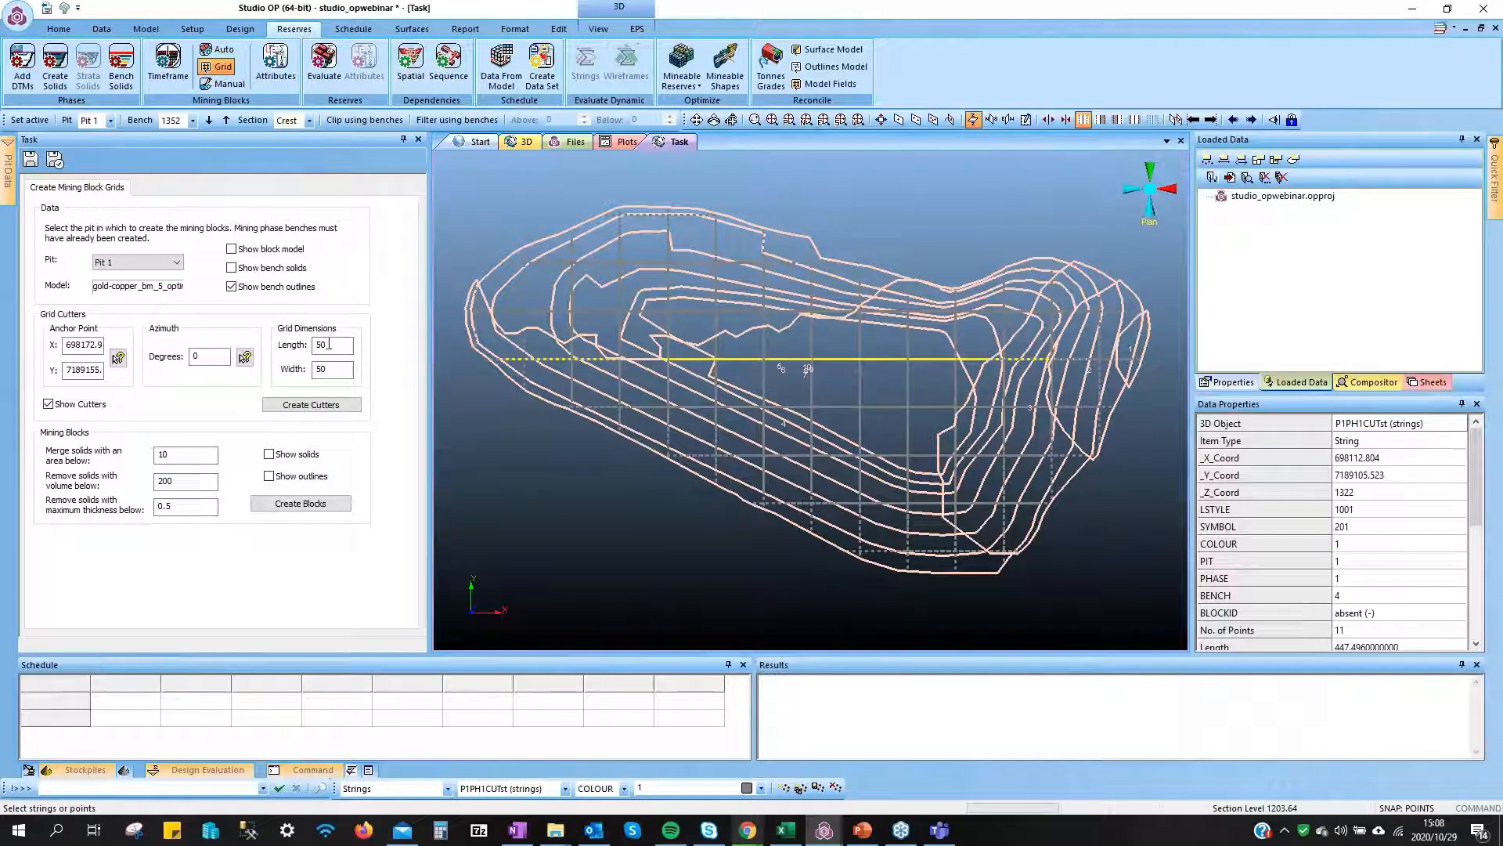
{"action": "left_click", "coordinate": [323, 370]}
{"action": "left_click", "coordinate": [894, 393]}
{"action": "left_click", "coordinate": [859, 389]}
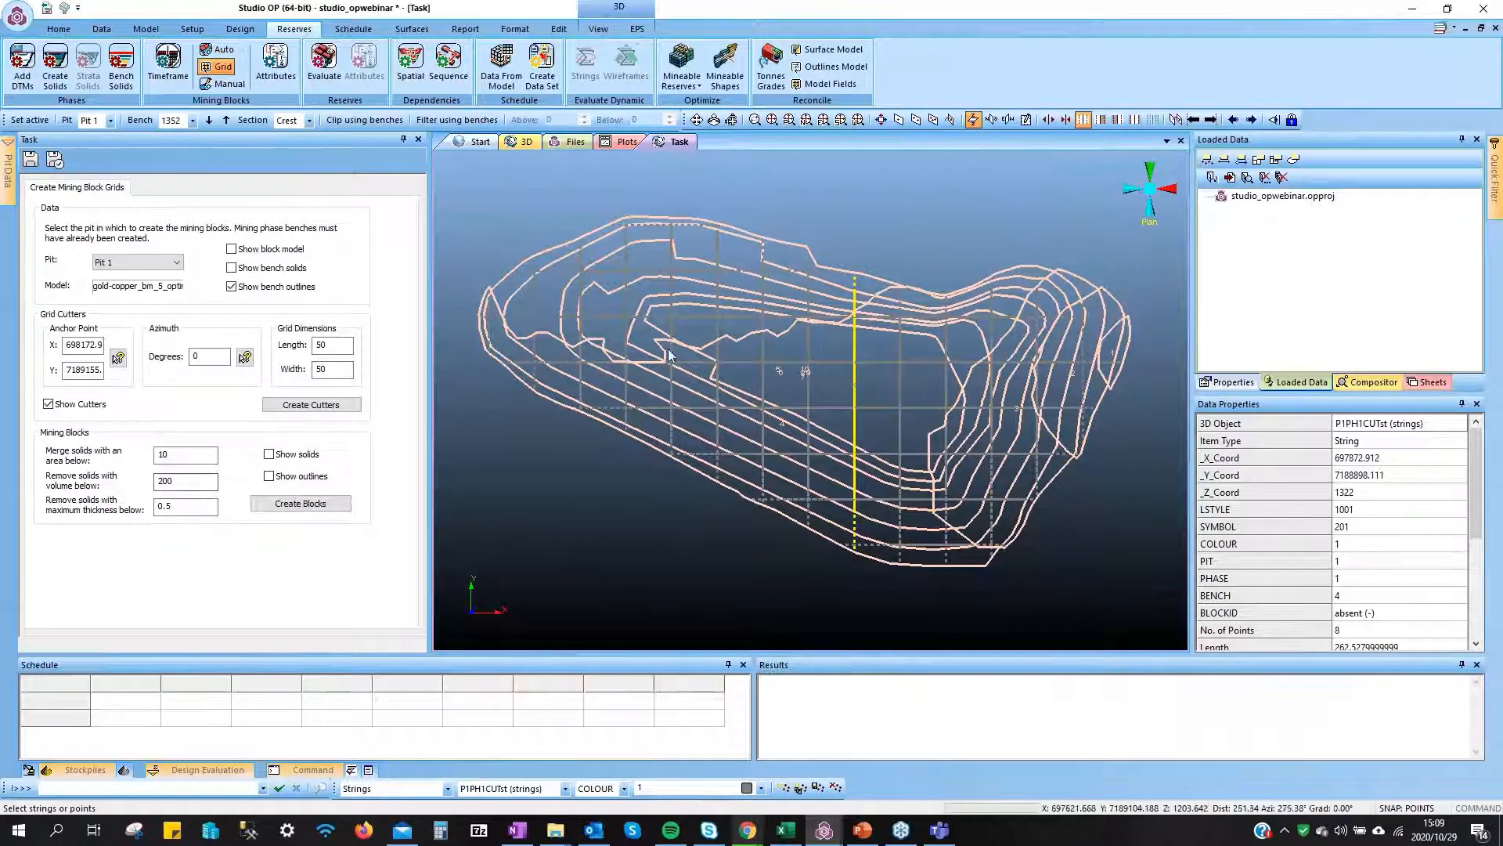
Display the bench solids together with the bench outlines and grid cutters and view them in 3D
{"action": "left_click", "coordinate": [231, 286]}
{"action": "left_click", "coordinate": [231, 268]}
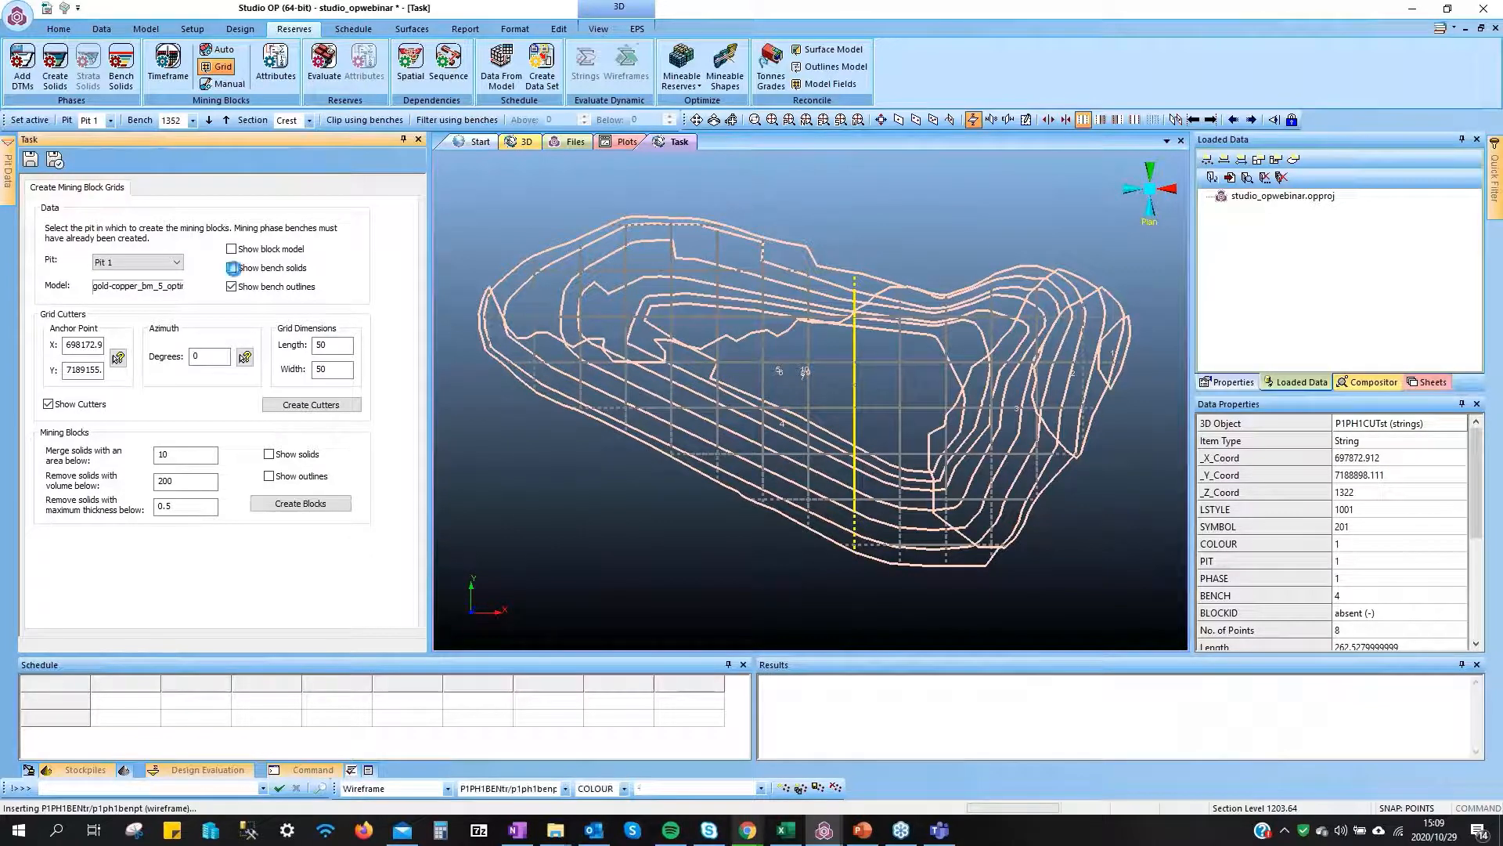
{"action": "middle_click_drag", "start_coordinate": [973, 482], "coordinate": [916, 487]}
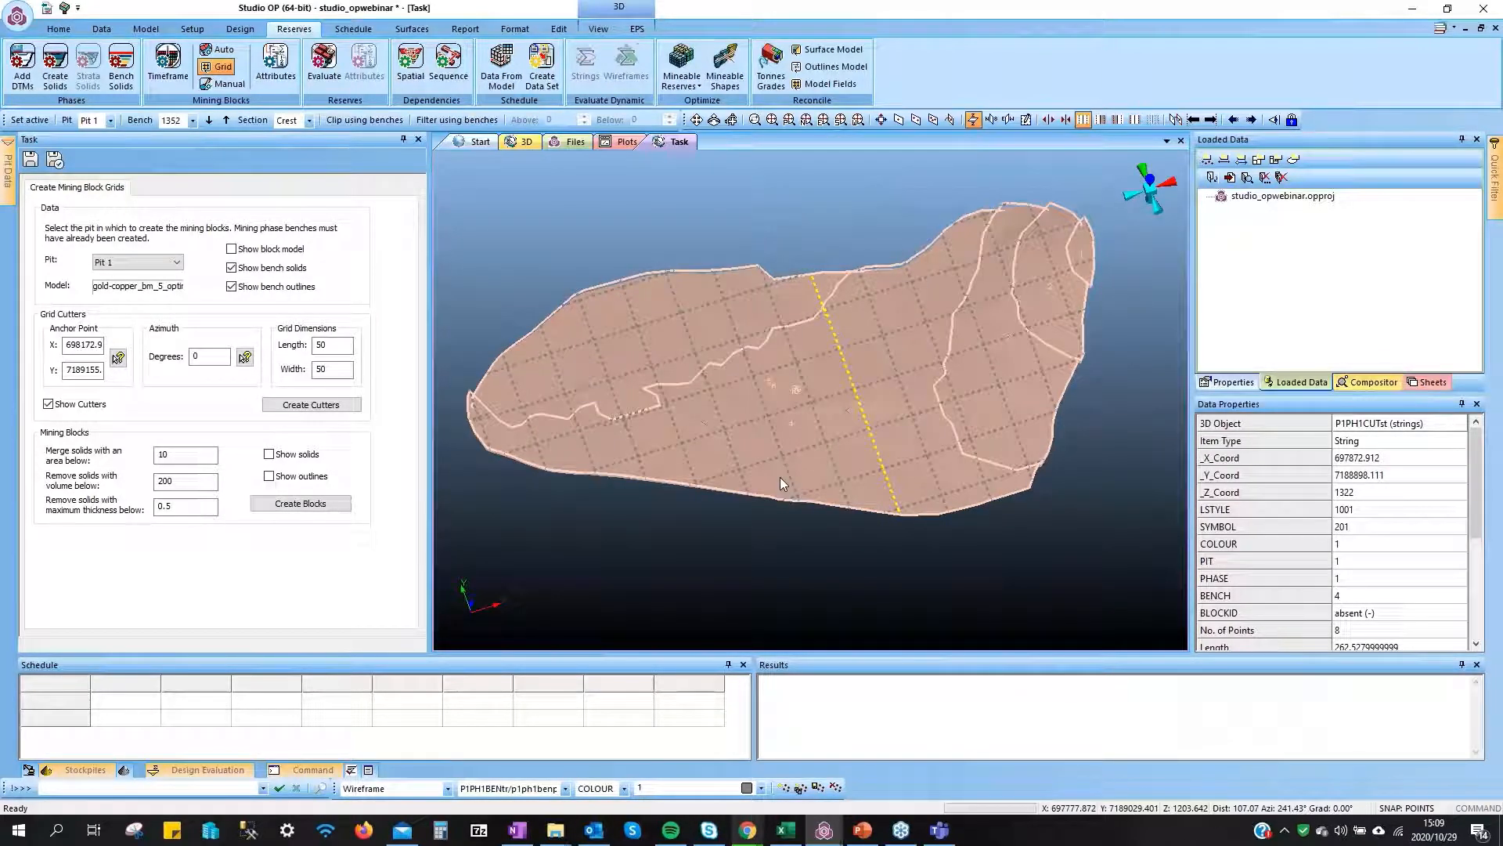
Set the grid length and width to 20, create the cutters again, and save the changes on leaving the grid task
{"action": "double_click", "coordinate": [328, 345]}
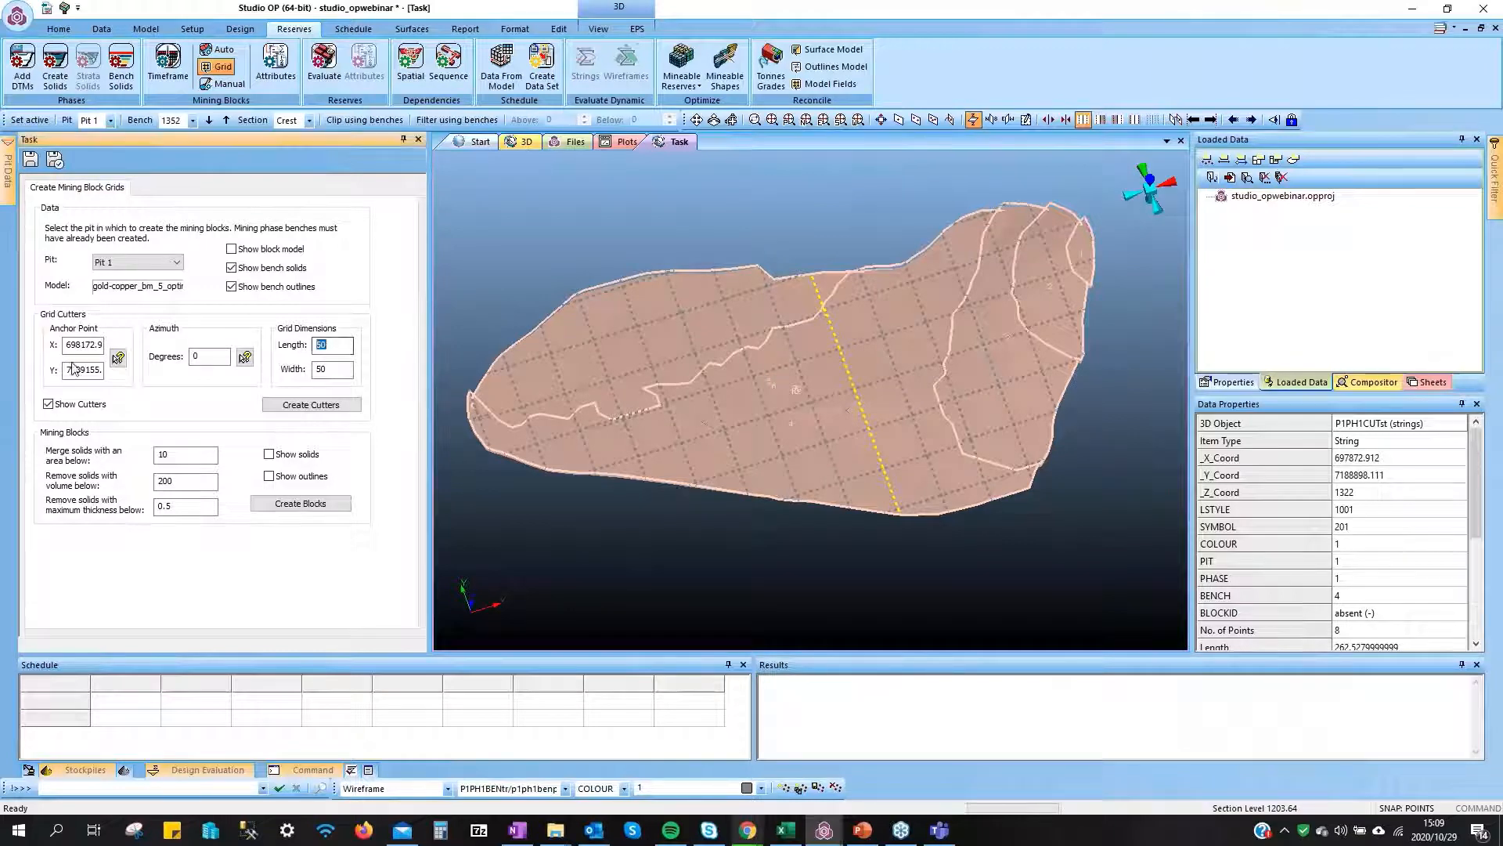
{"action": "type", "text": "20"}
{"action": "double_click", "coordinate": [323, 369]}
{"action": "type", "text": "20"}
{"action": "left_click", "coordinate": [312, 405]}
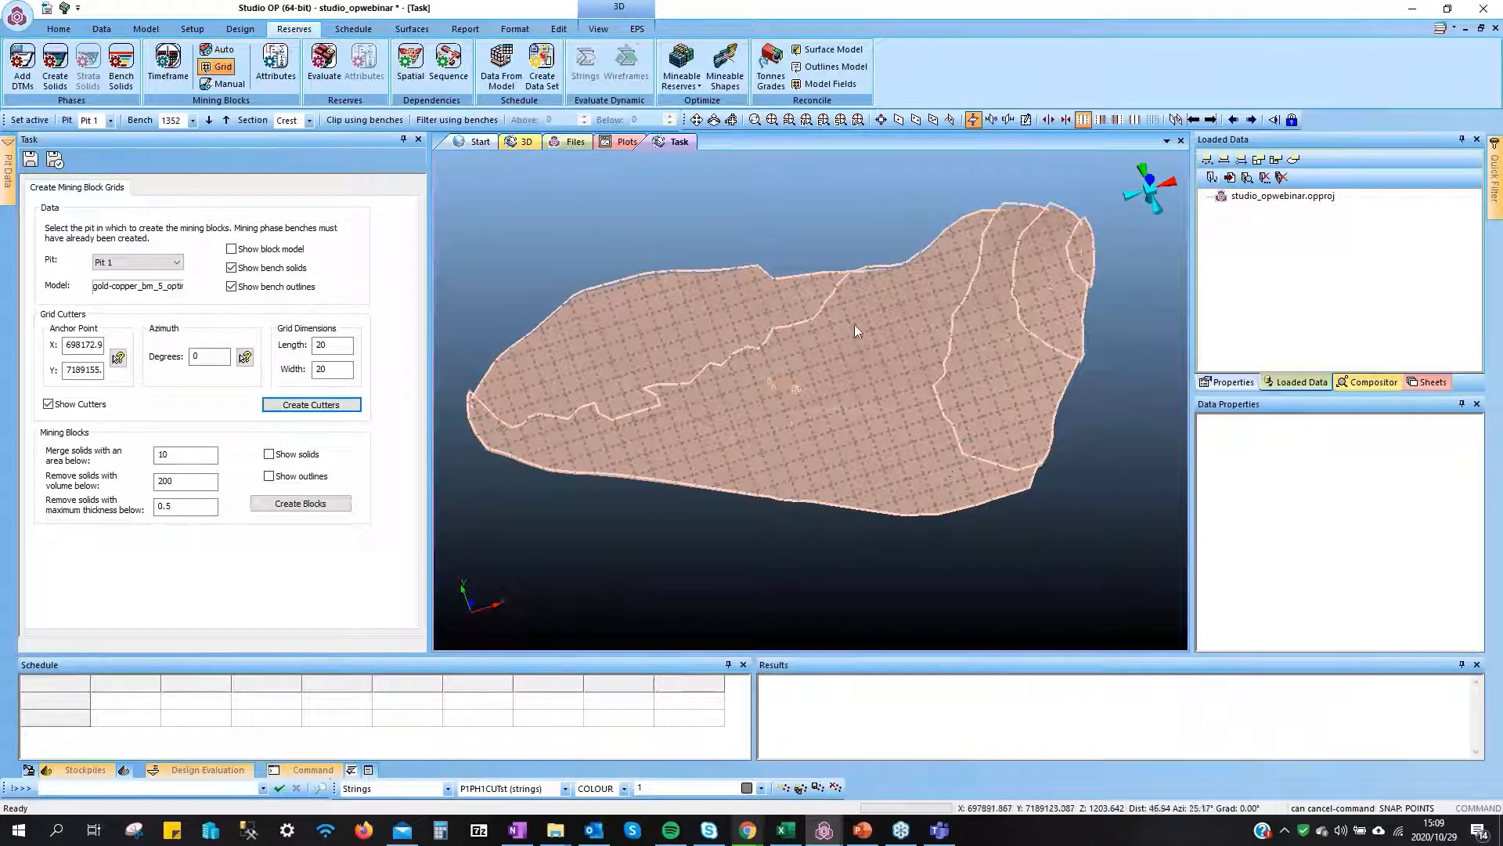
{"action": "left_click_drag", "start_coordinate": [343, 346], "coordinate": [165, 358]}
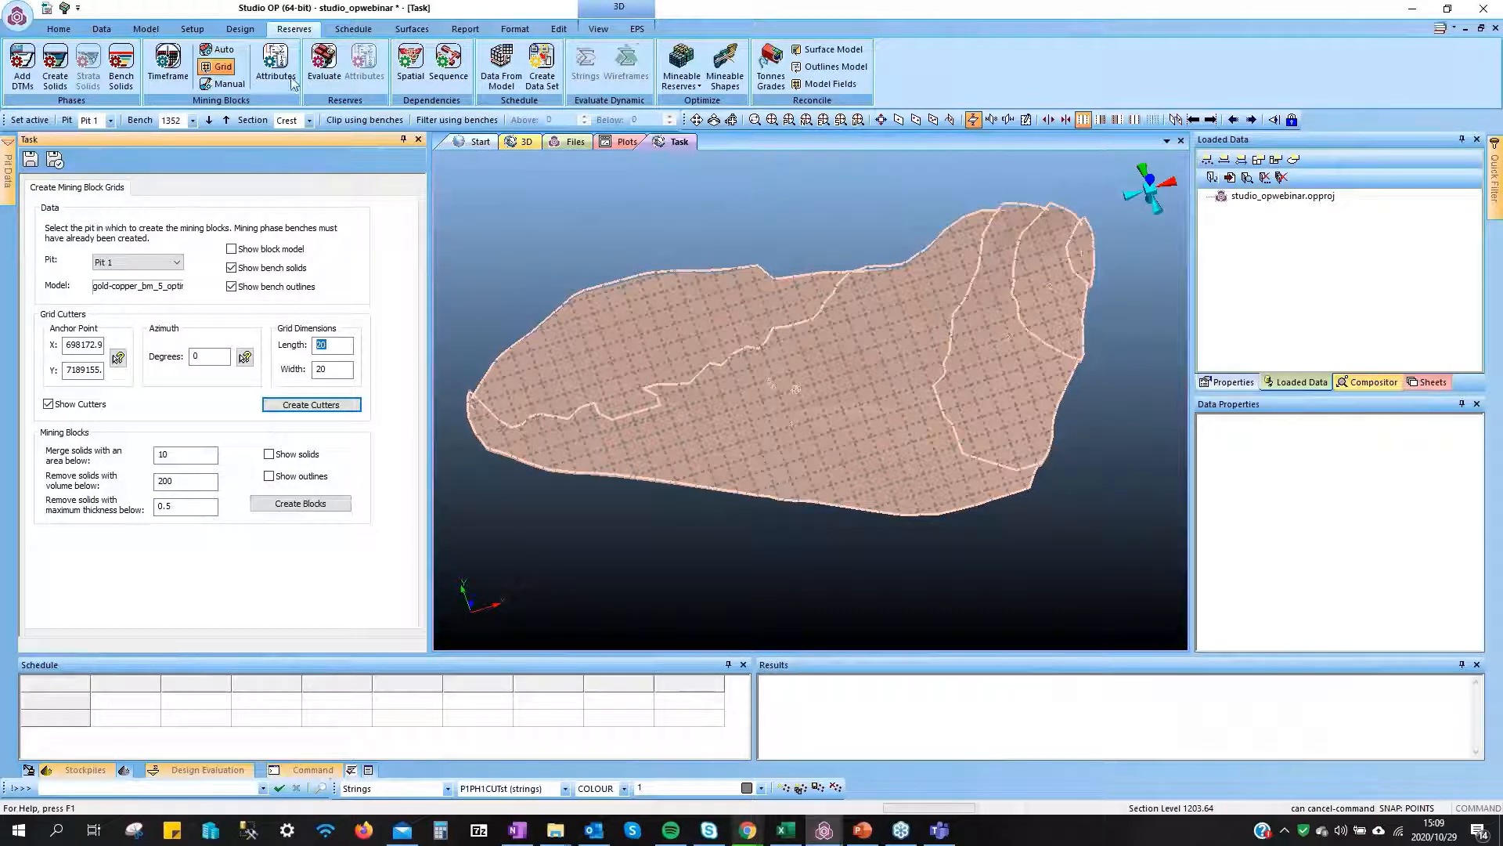
{"action": "left_click", "coordinate": [223, 86]}
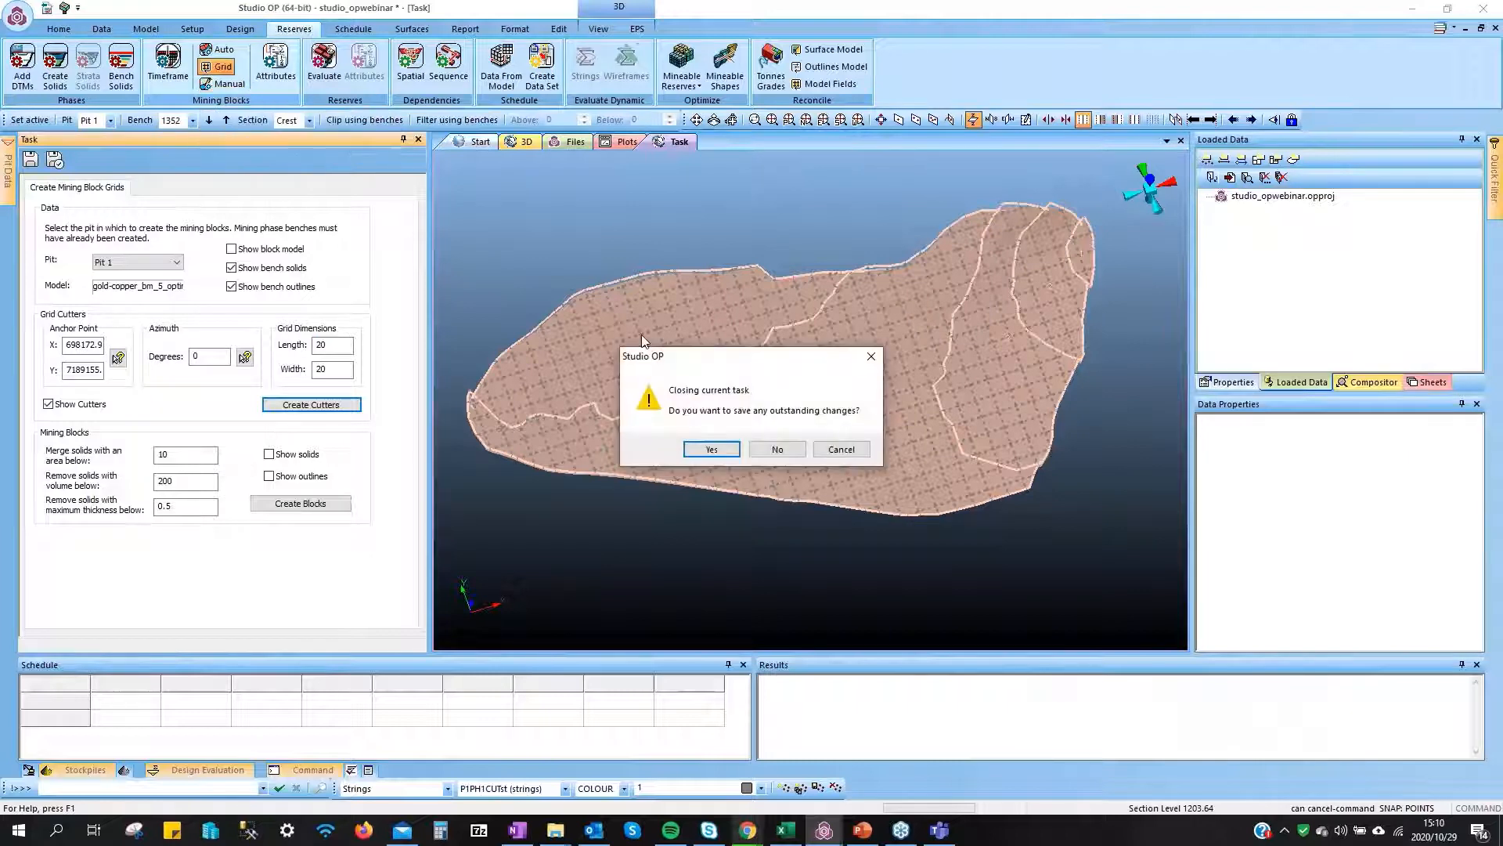
{"action": "left_click", "coordinate": [713, 450]}
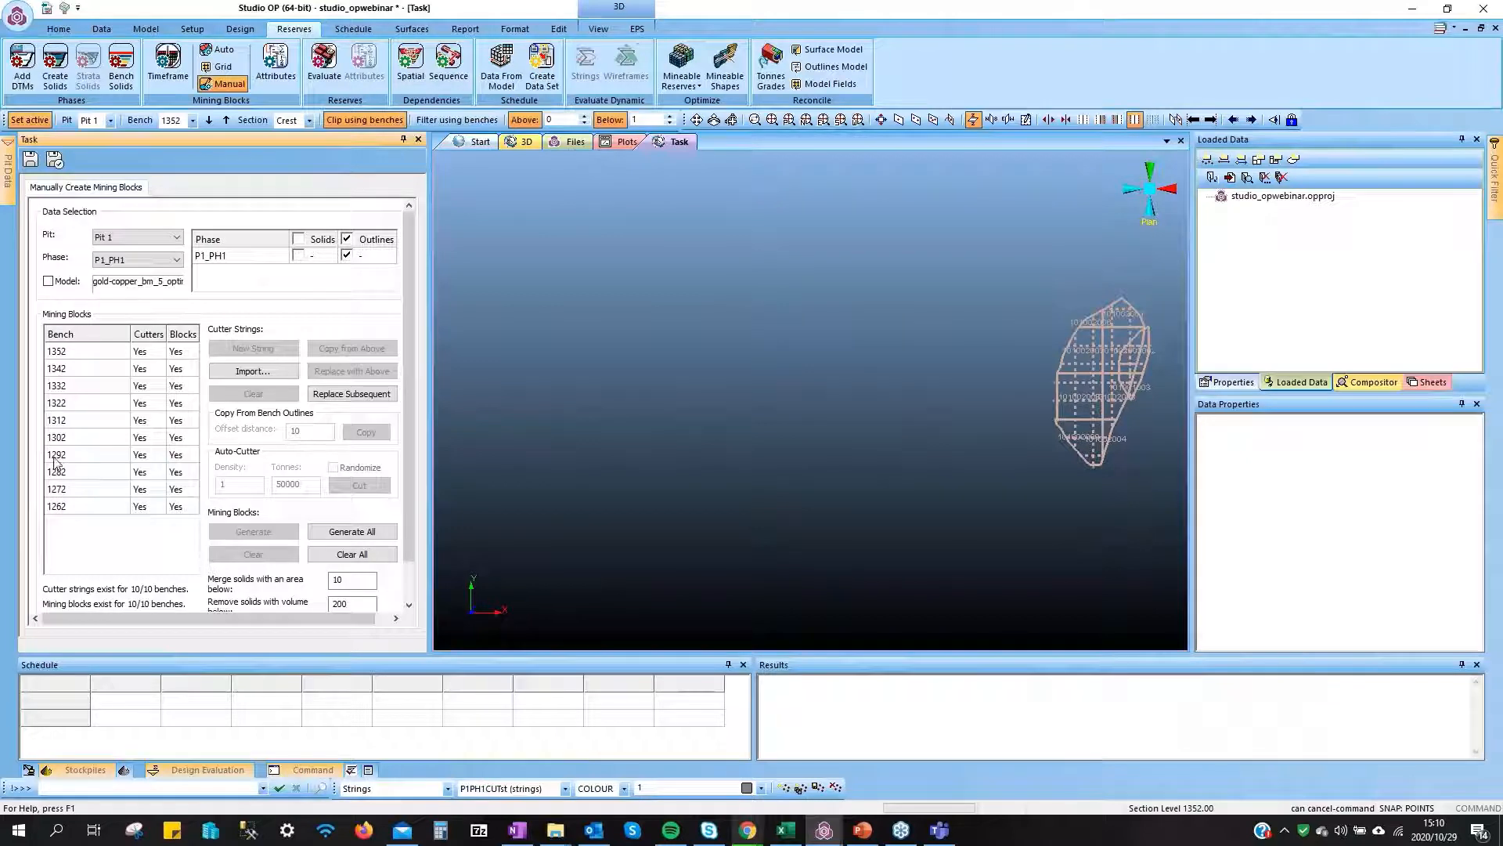
Make bench 1292 active in the Manually Create Mining Blocks task and filter the display to it with 0 benches below
{"action": "double_click", "coordinate": [146, 463]}
{"action": "left_click", "coordinate": [669, 124]}
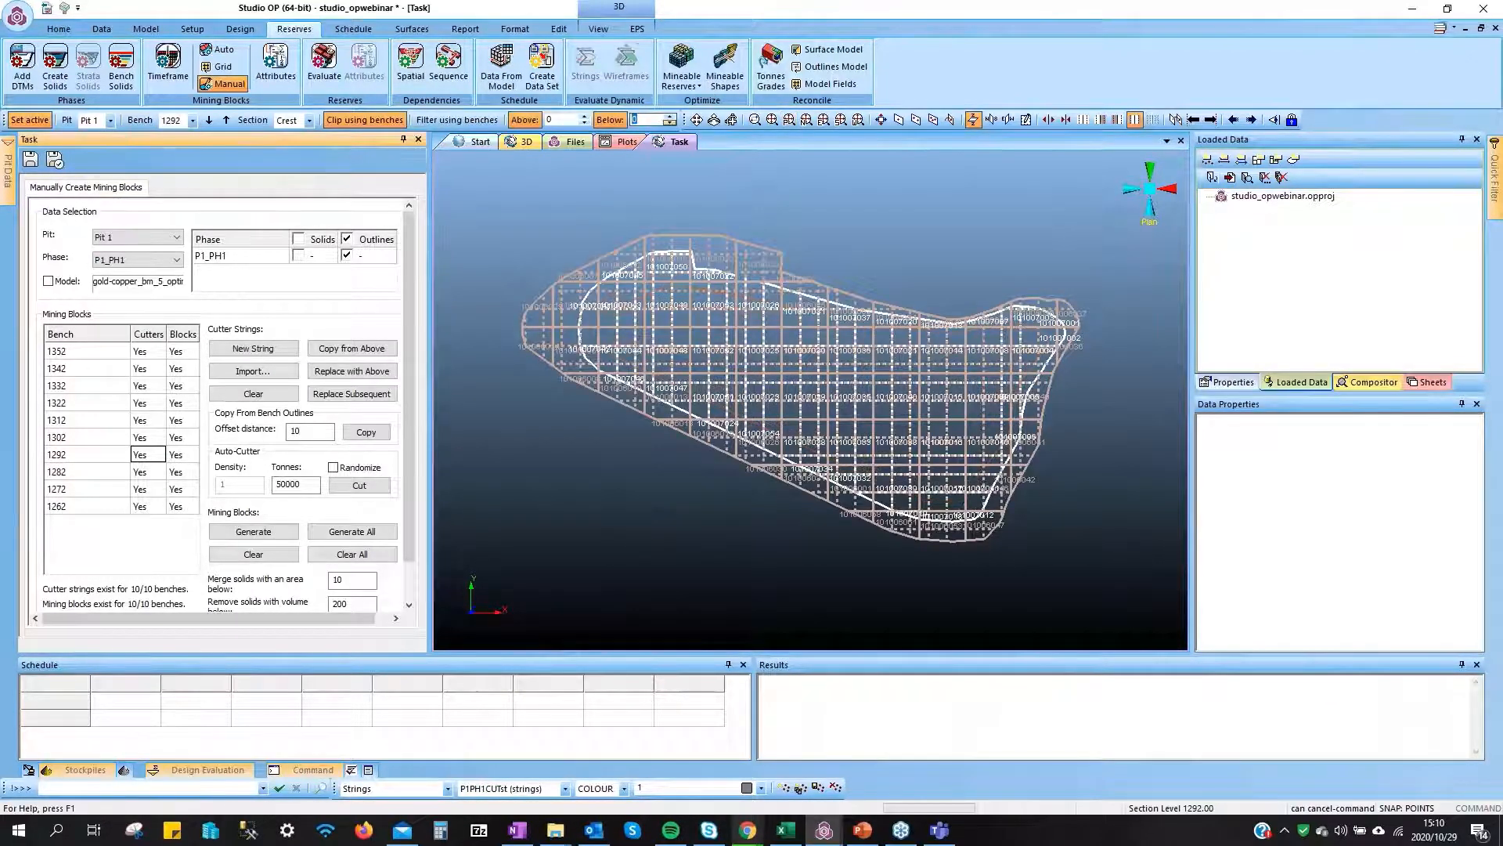
{"action": "left_click", "coordinate": [456, 119]}
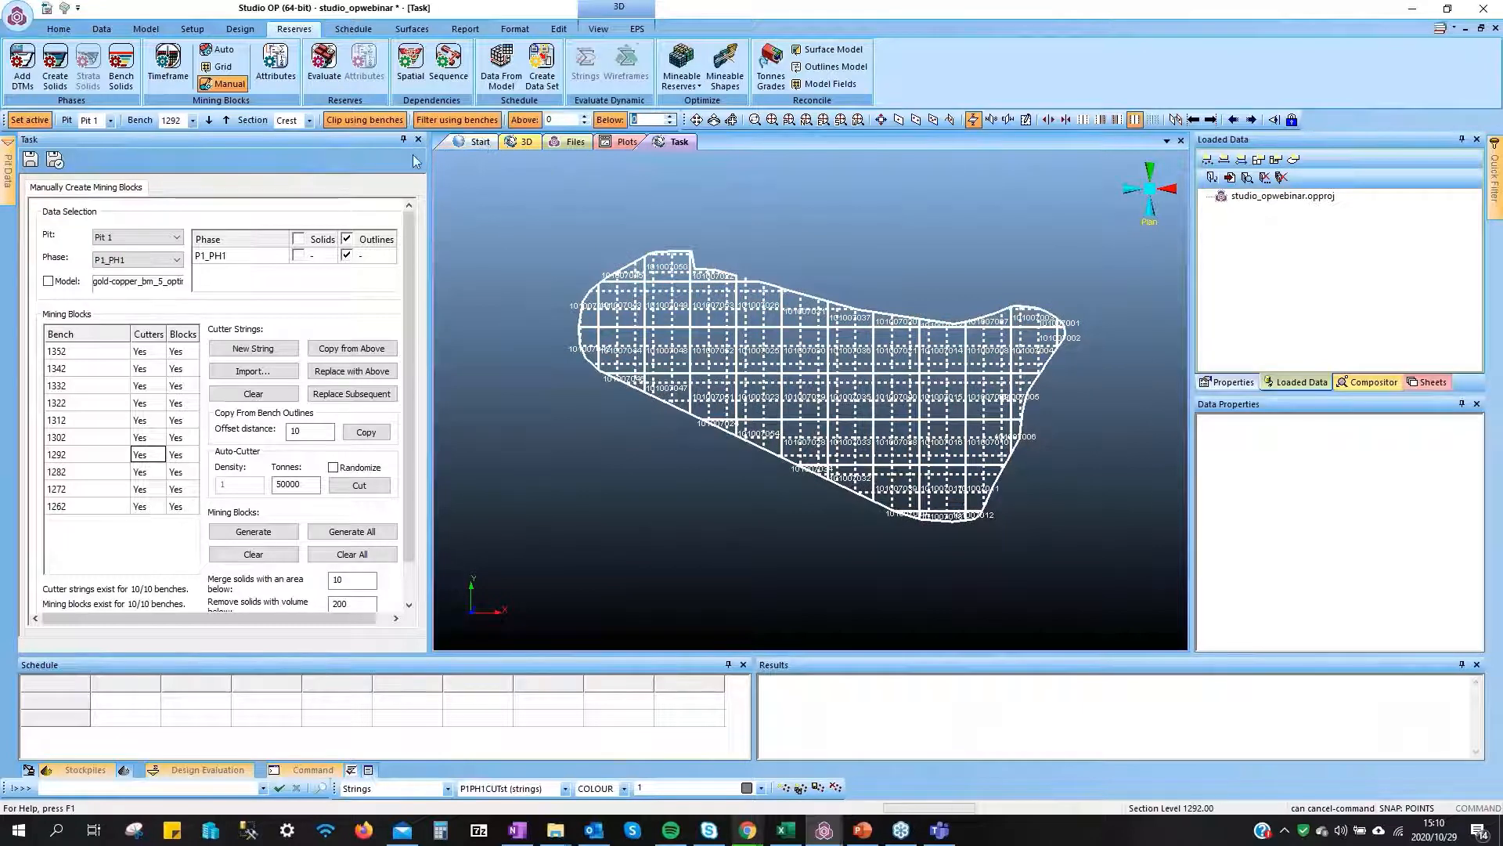
Draw a new horizontal cutter string about 62 long across the lower part of block 101007049 on bench 1292
{"action": "scroll", "coordinate": [595, 254], "scroll_direction": "up", "scroll_amount": 5}
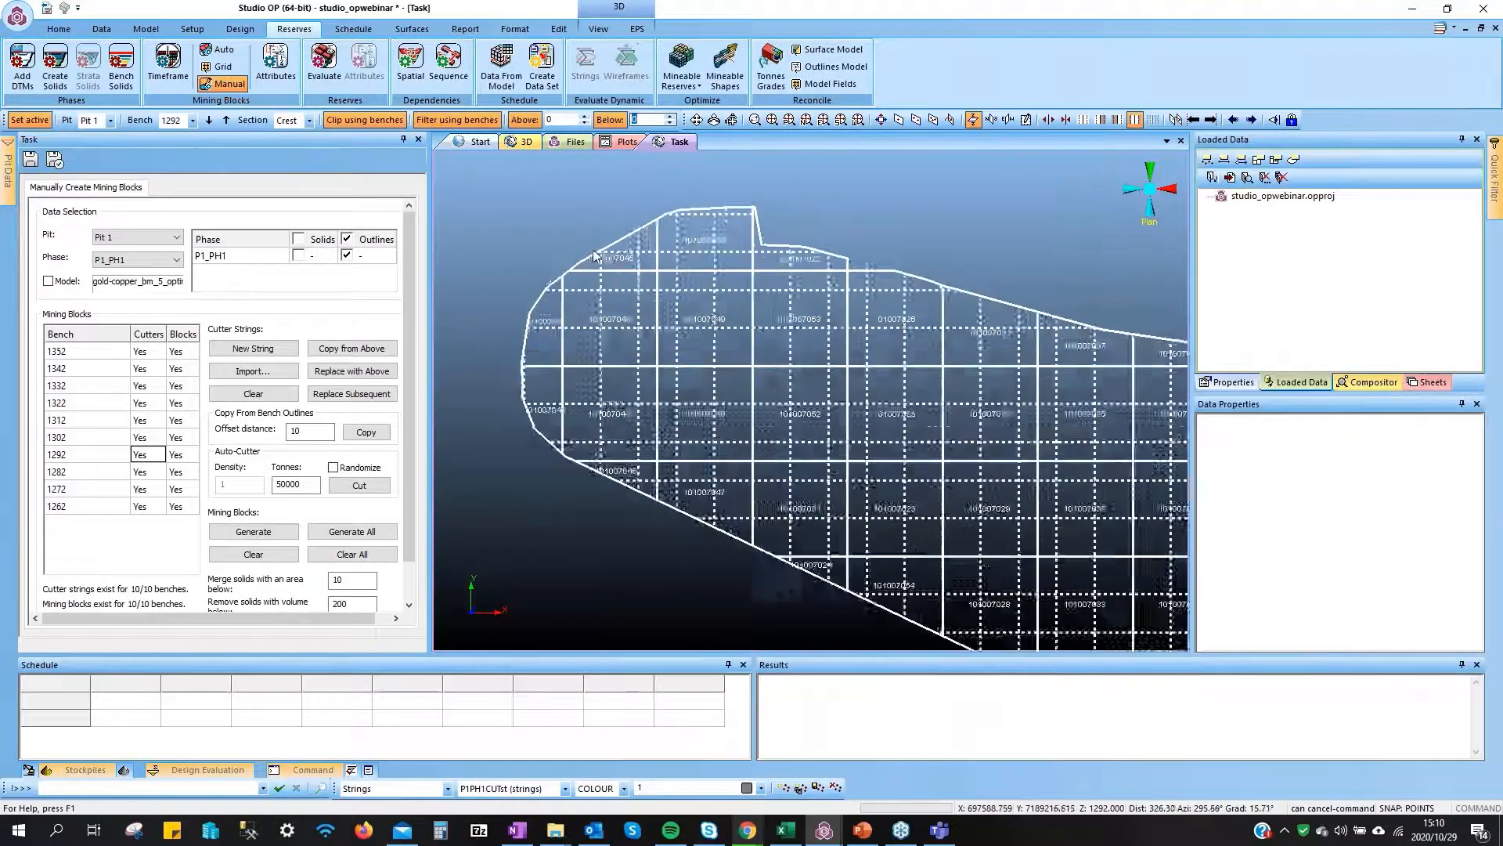
{"action": "scroll", "coordinate": [595, 254], "scroll_direction": "up", "scroll_amount": 3}
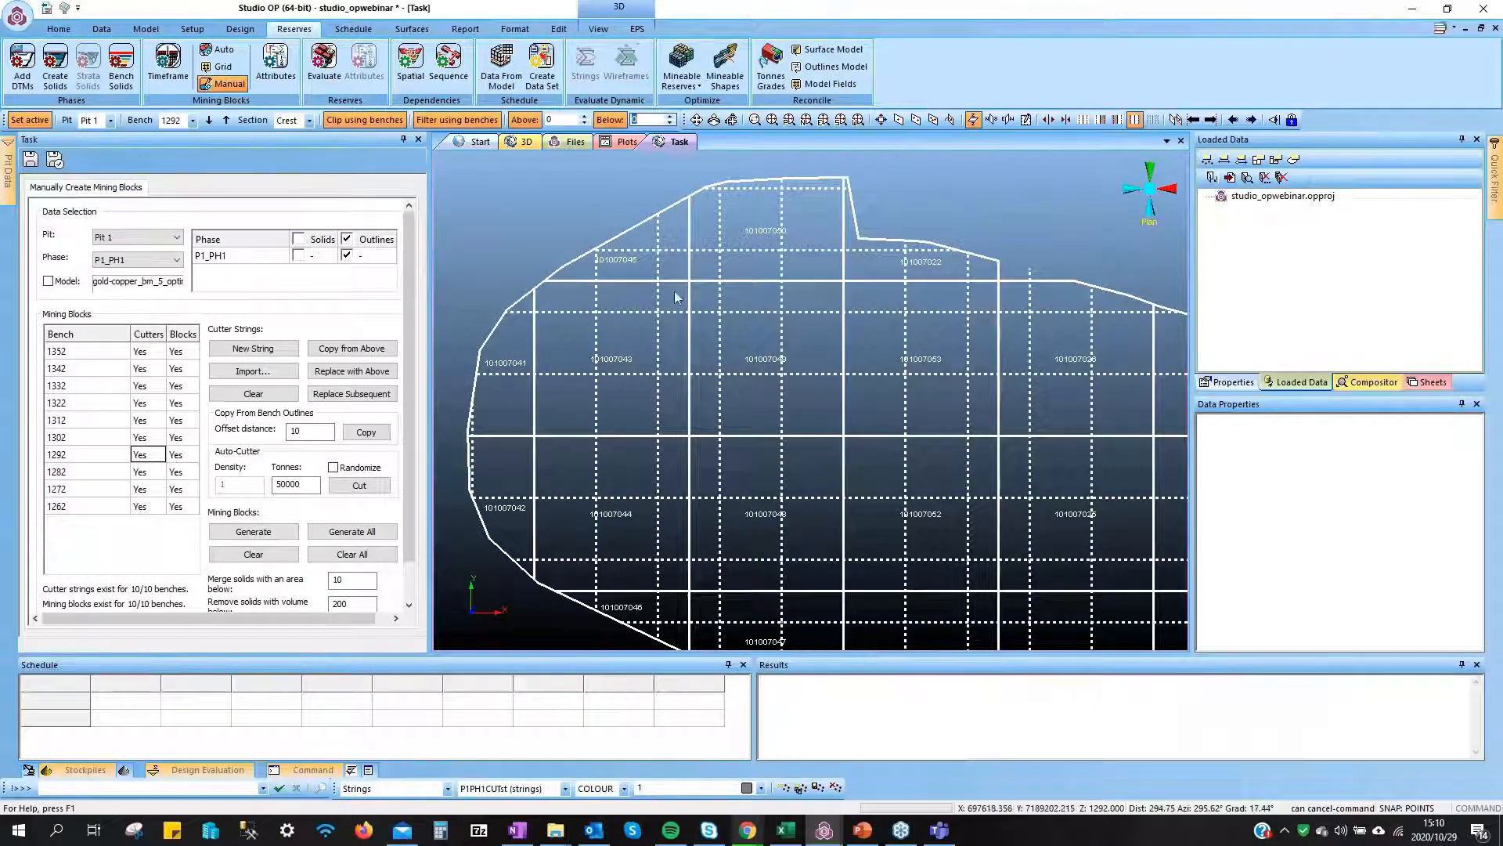
{"action": "scroll", "coordinate": [662, 429], "scroll_direction": "down", "scroll_amount": 1}
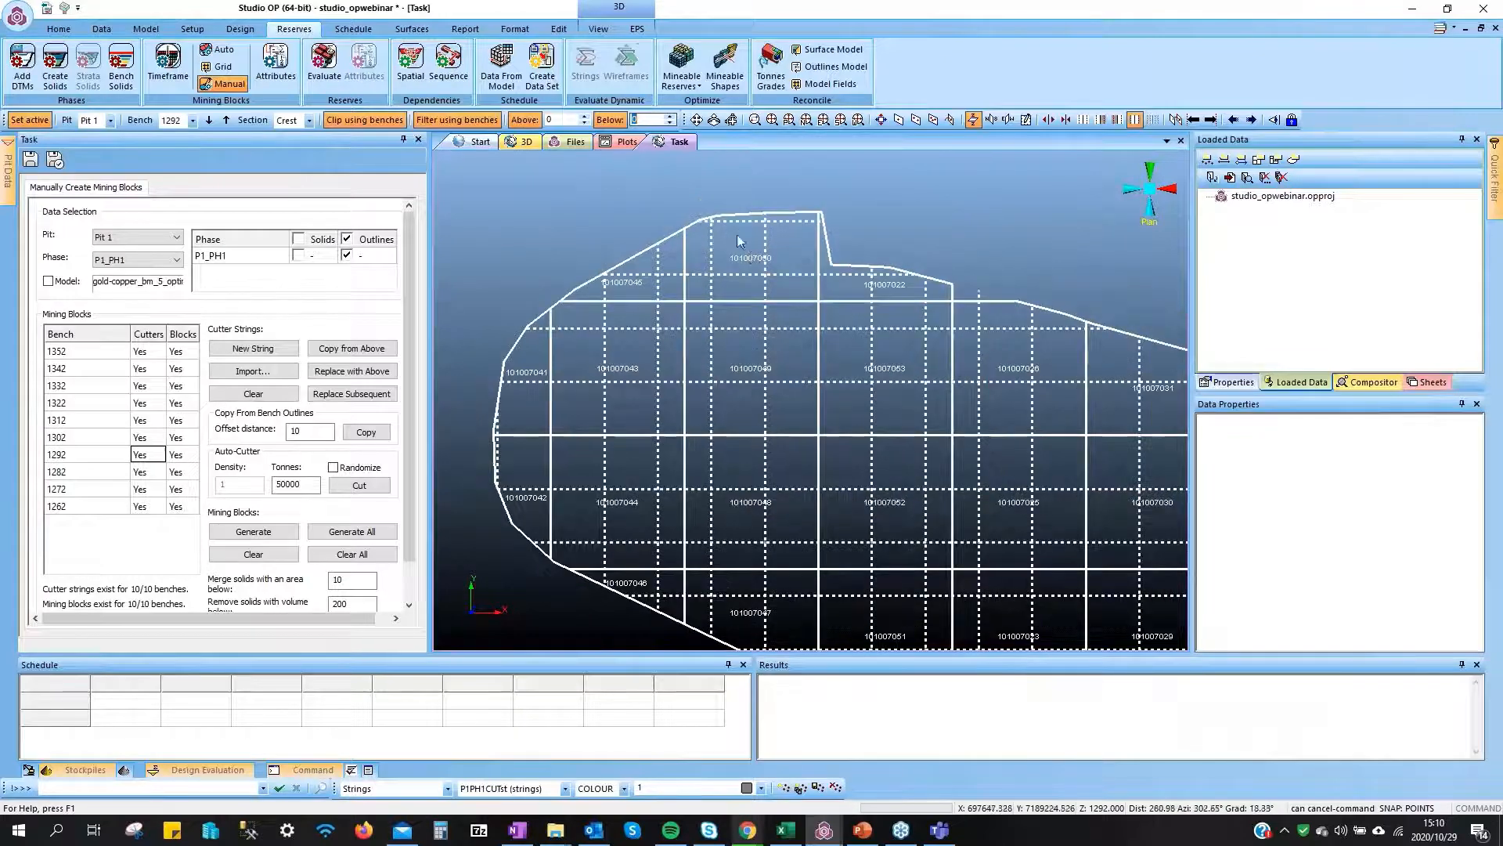
{"action": "left_click", "coordinate": [272, 350]}
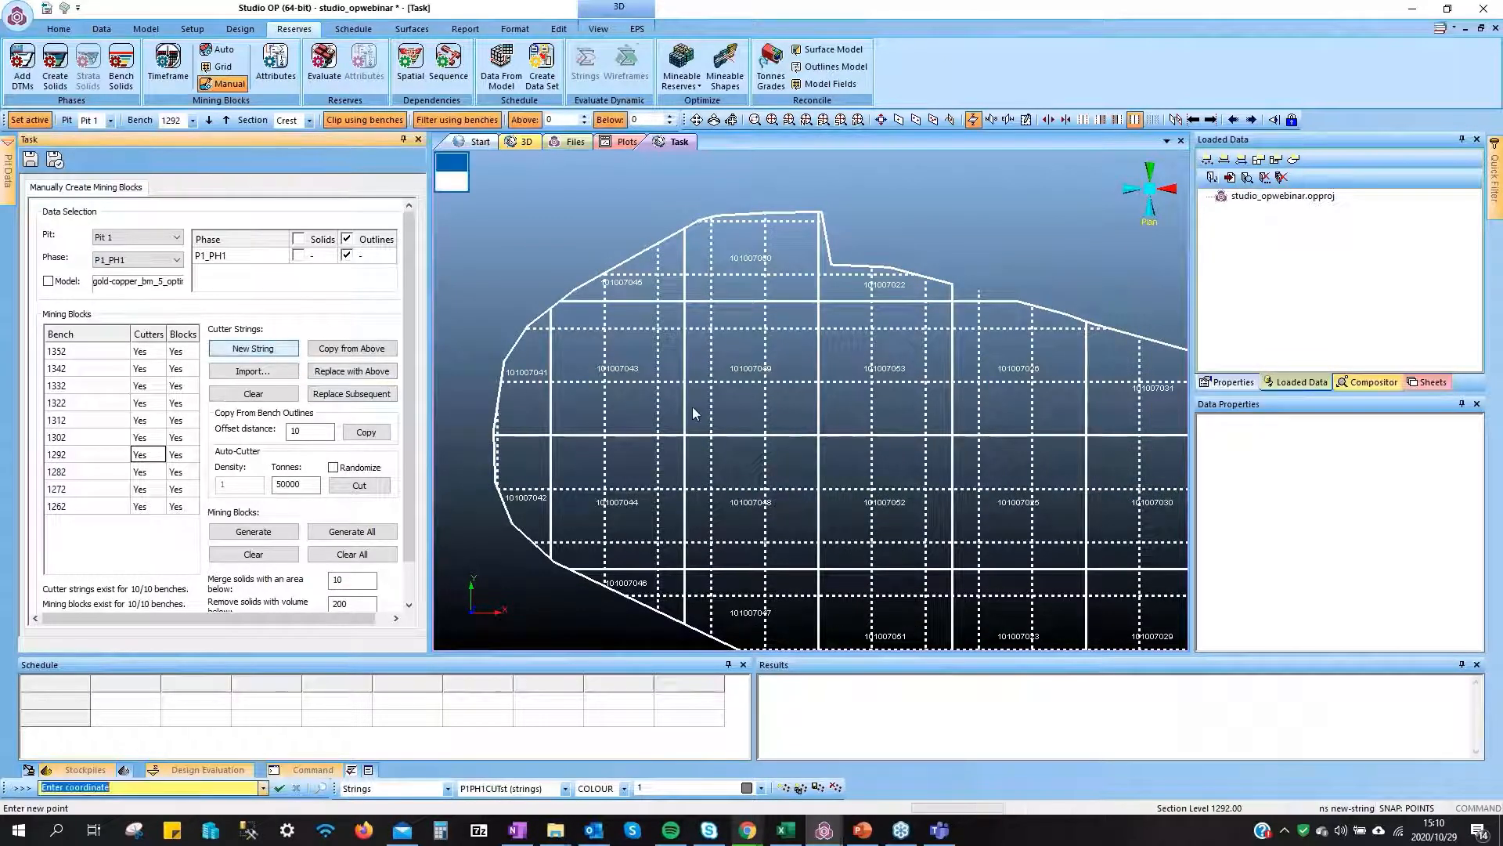
{"action": "left_click", "coordinate": [674, 409]}
{"action": "left_click", "coordinate": [839, 409]}
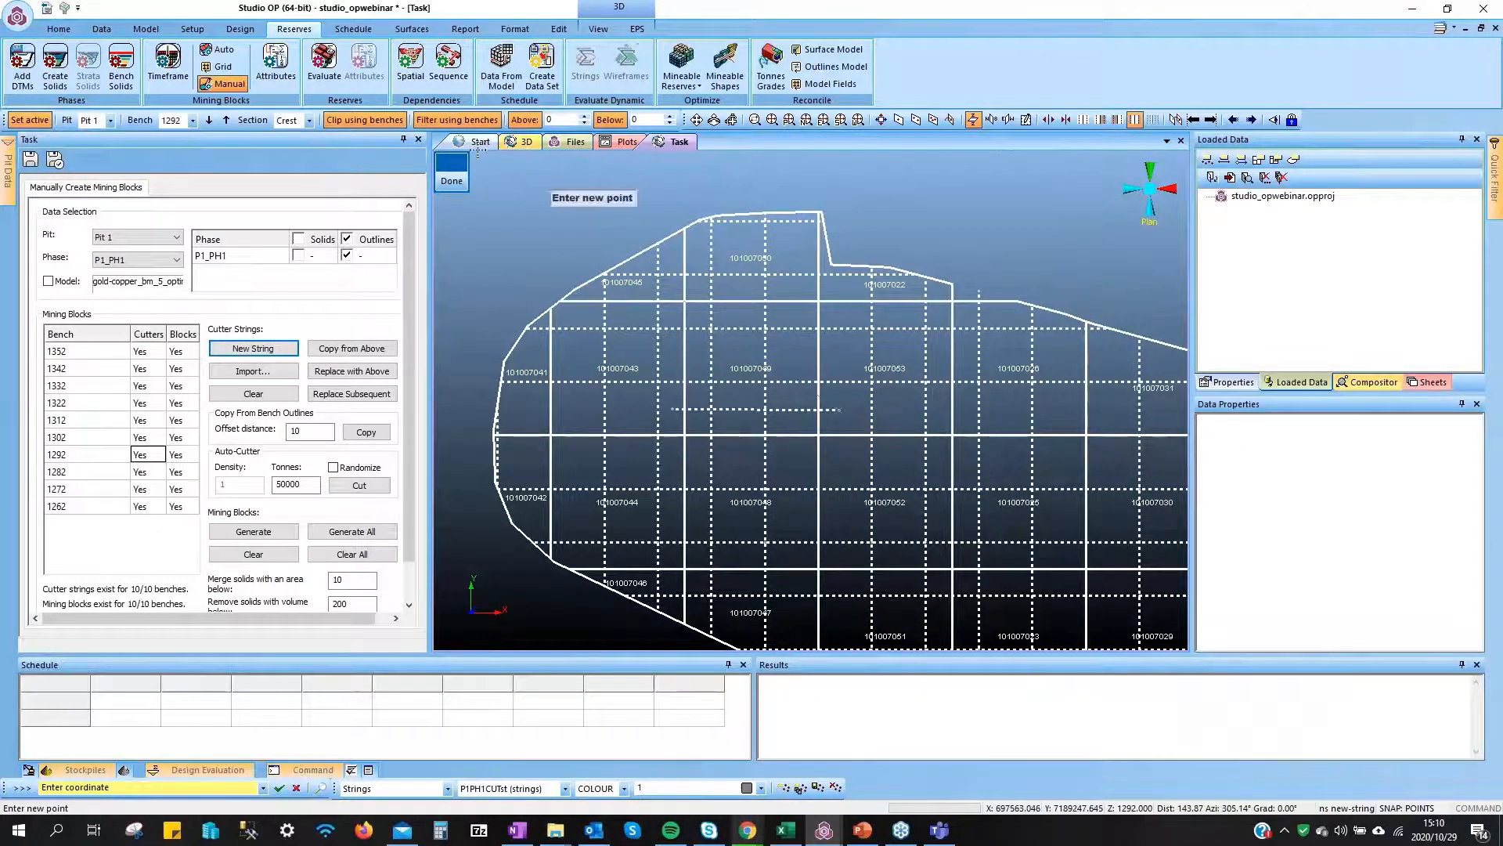
{"action": "left_click", "coordinate": [451, 183]}
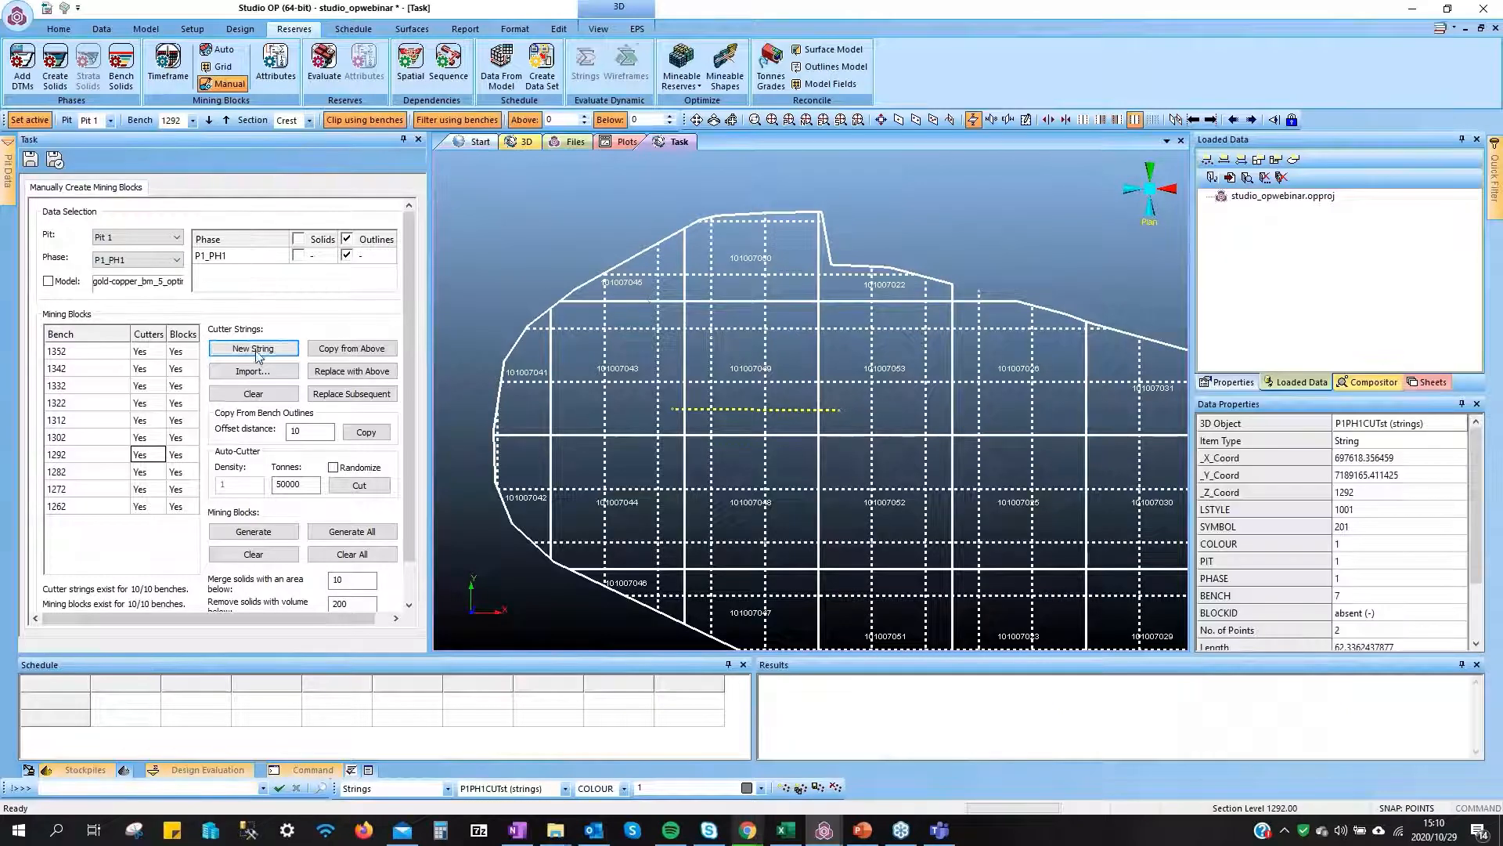
Draw a second horizontal cutter string about 63 long across block 101007049, above and parallel to the first one
{"action": "type", "text": "ns"}
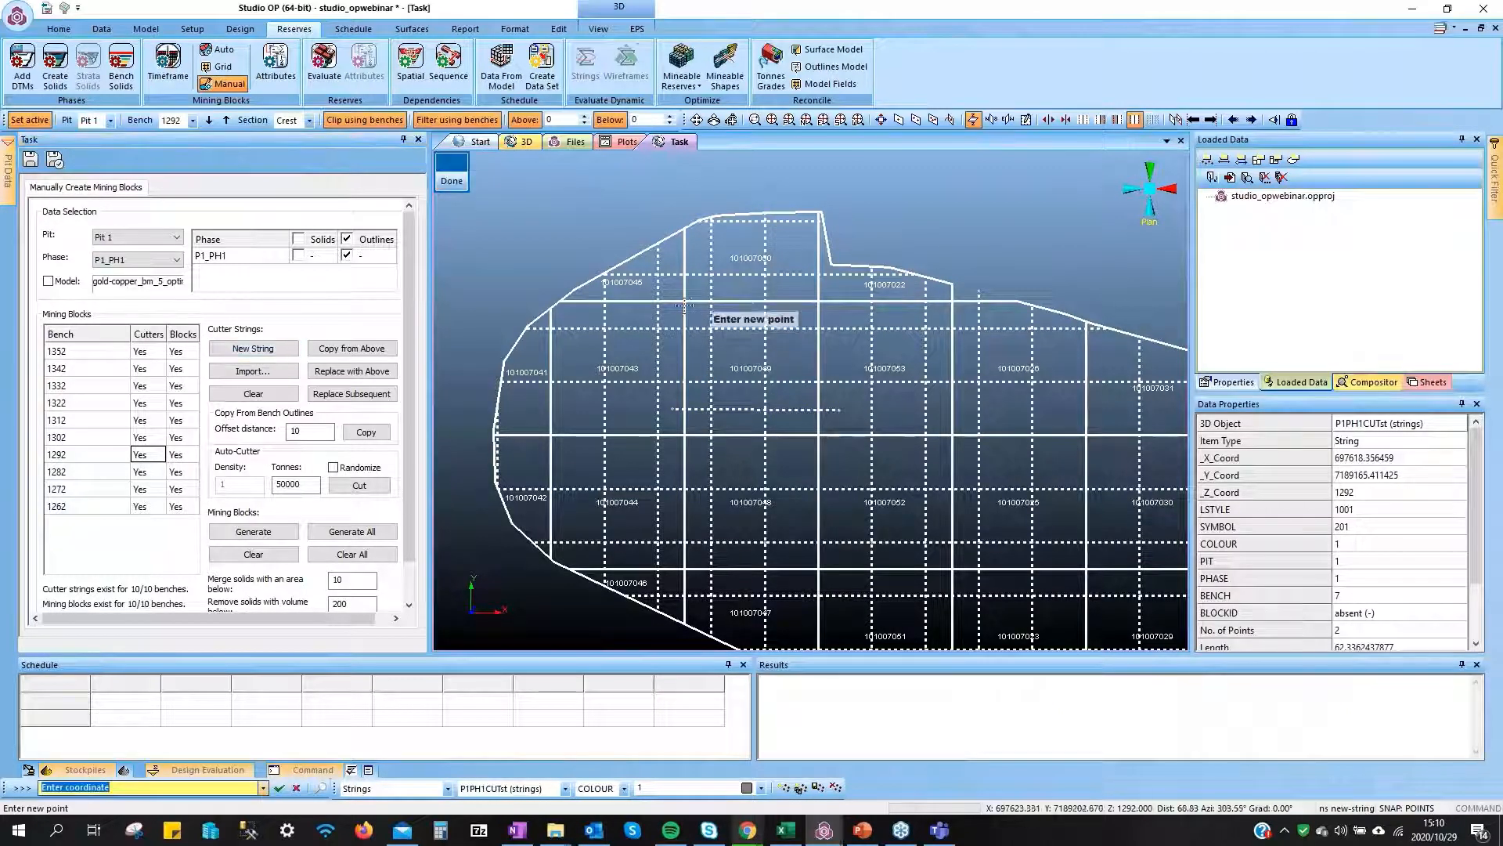
{"action": "left_click", "coordinate": [671, 349]}
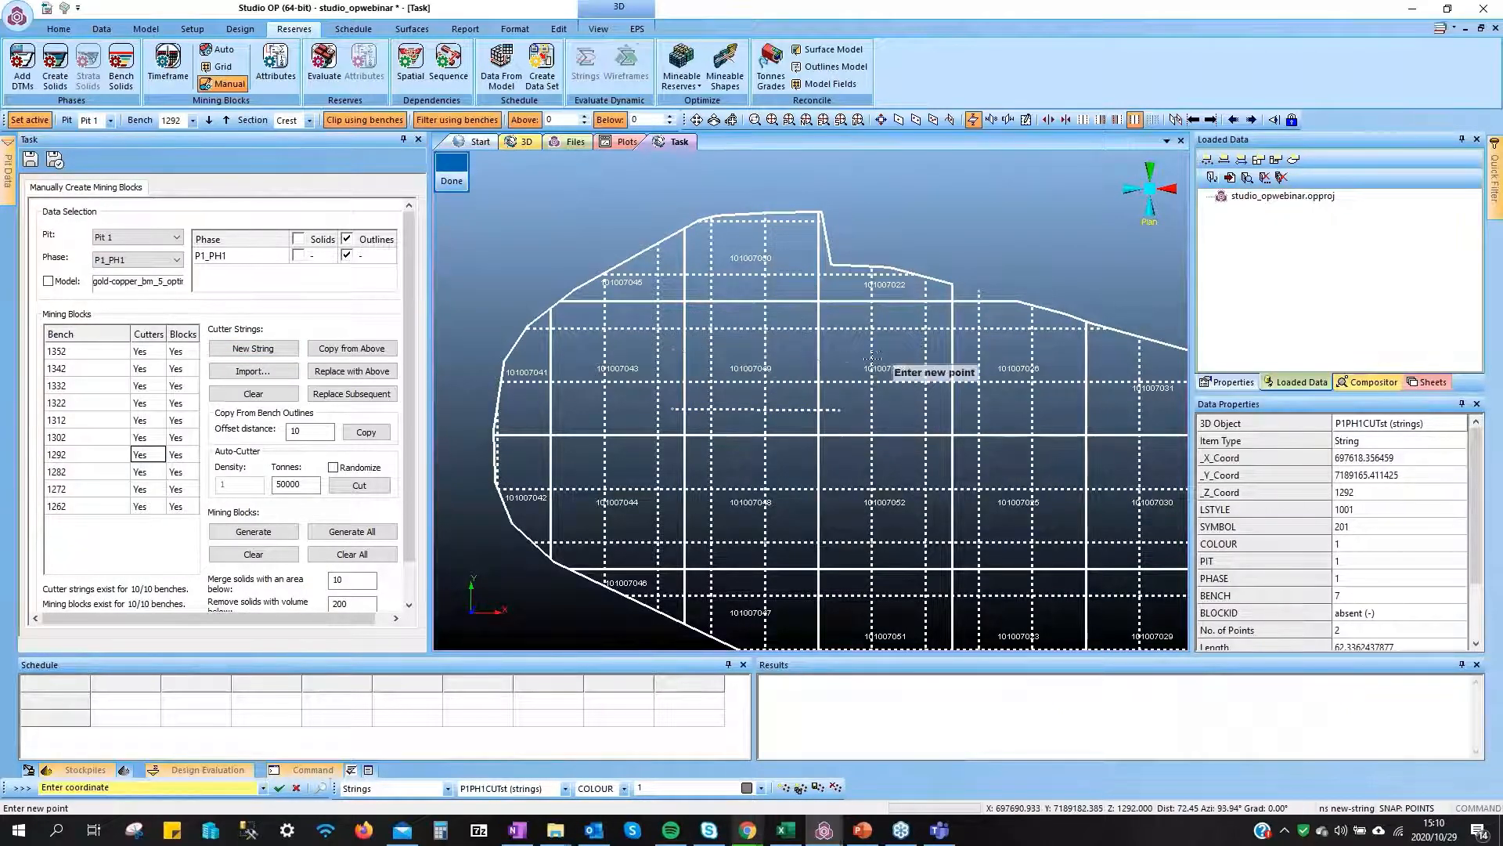
{"action": "left_click", "coordinate": [840, 349]}
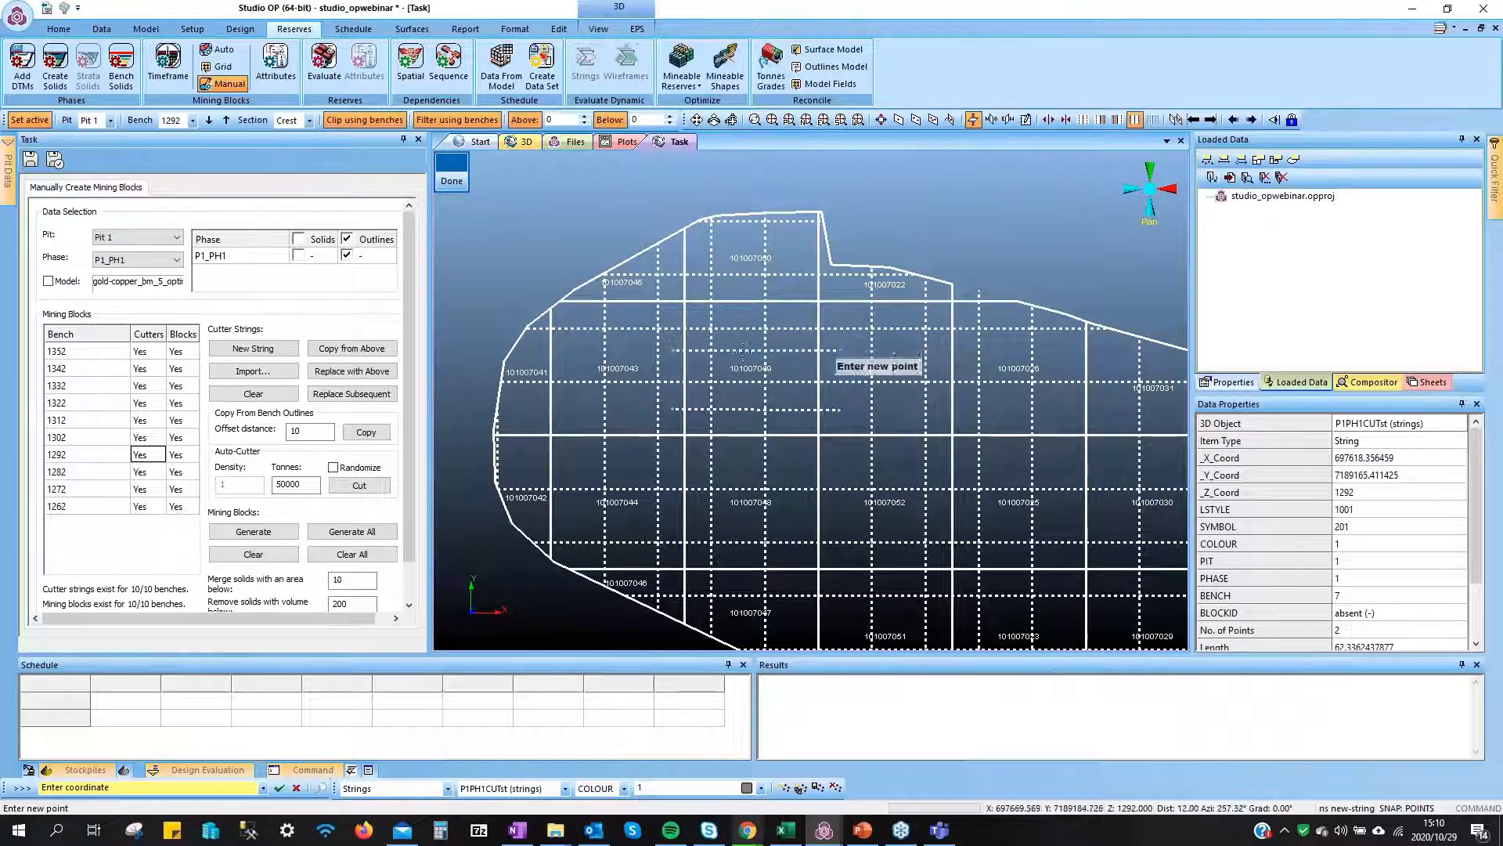
{"action": "left_click", "coordinate": [451, 182]}
Display the planning model of Pit 1 together with the block outlines and cutter strings of bench 1292
{"action": "mouse_move", "coordinate": [6, 186]}
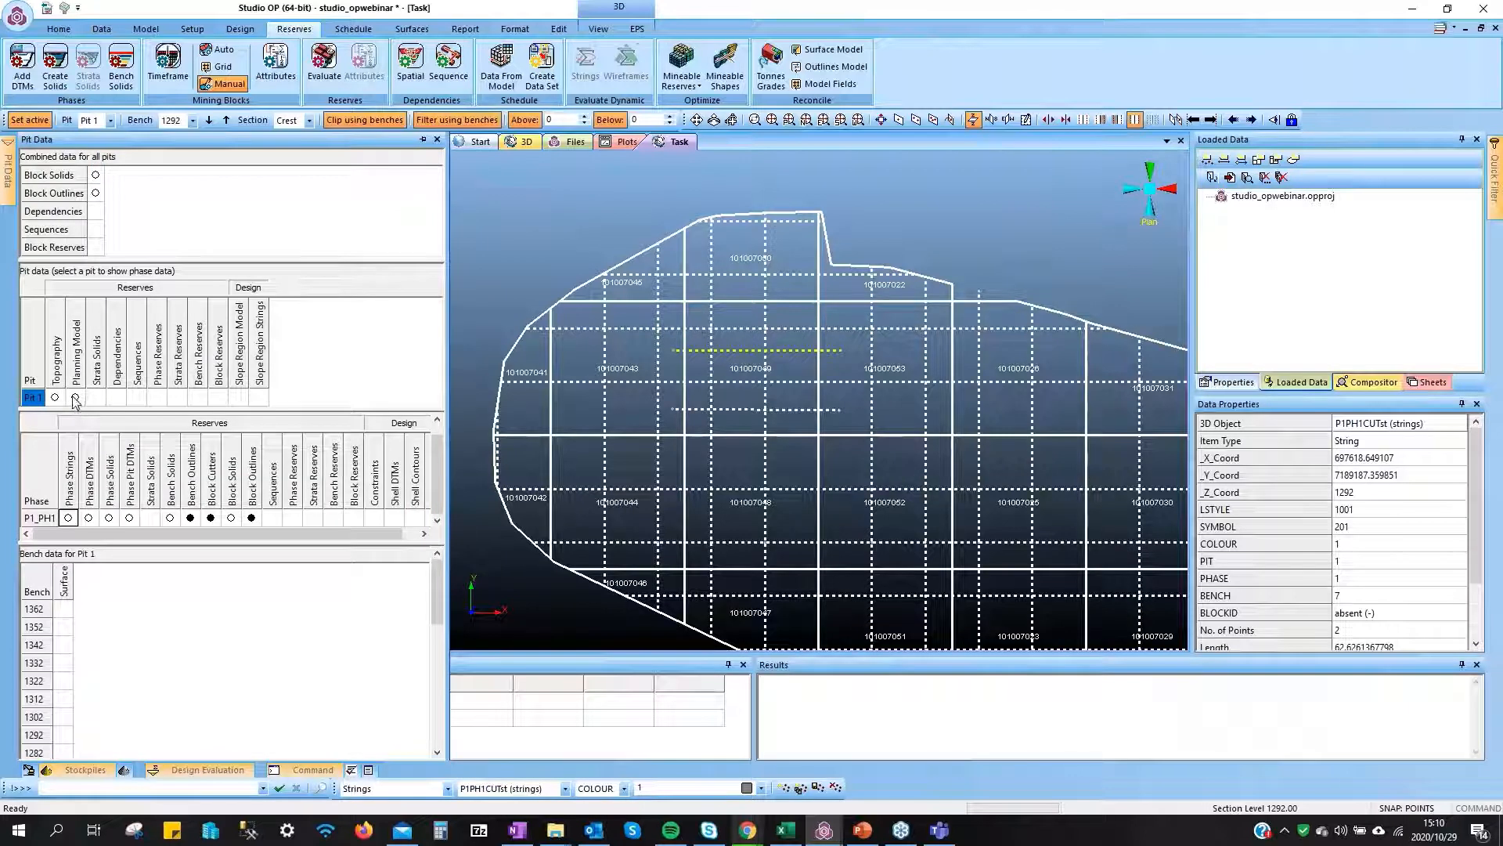
{"action": "left_click", "coordinate": [75, 397]}
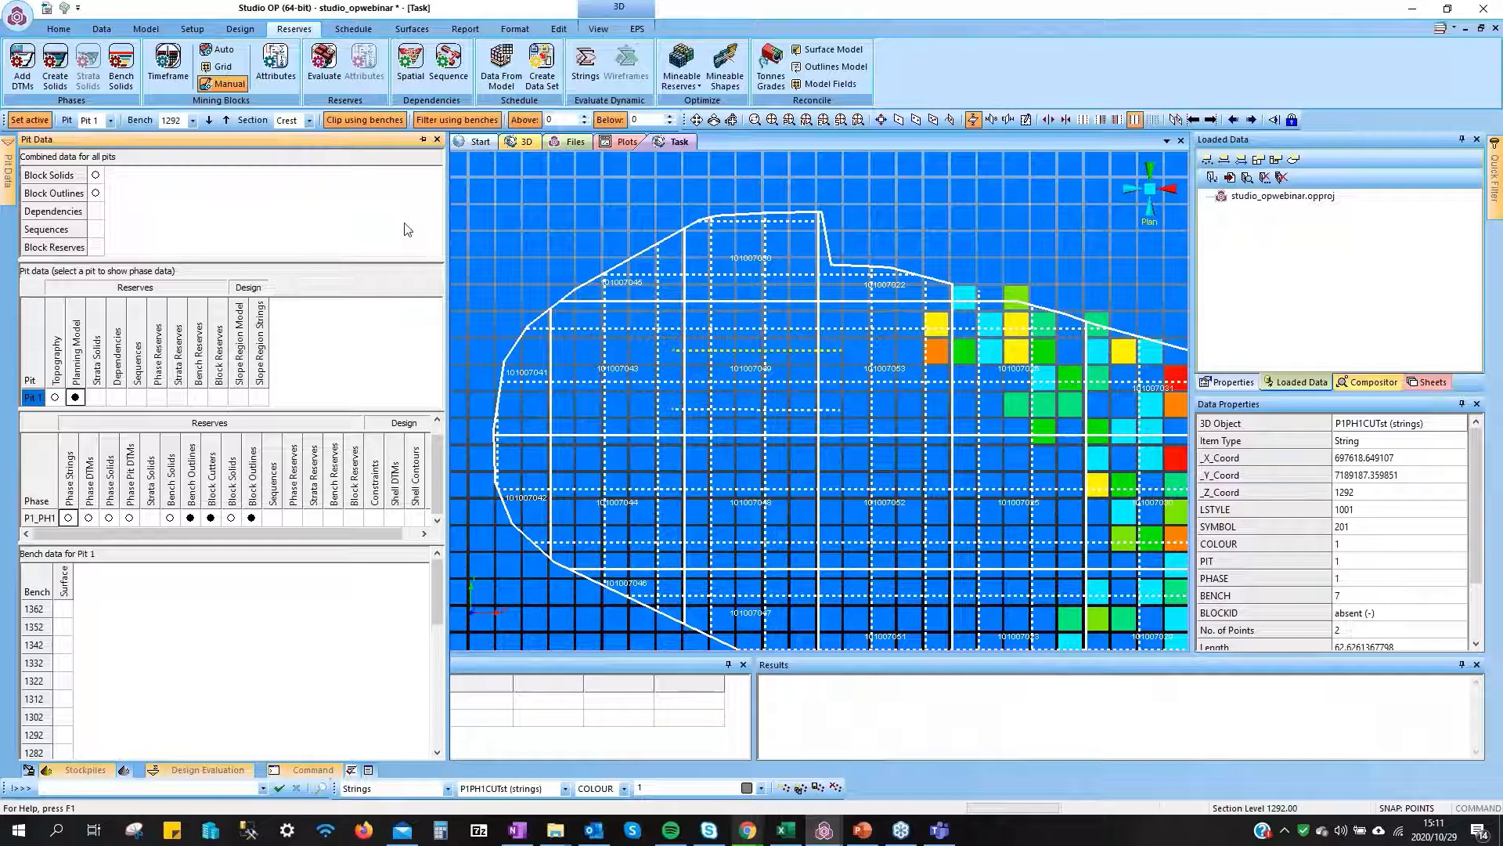
Leave the manual block task without saving its changes and select the sequence02 attribute in the mining block attributes task
{"action": "left_click", "coordinate": [276, 64]}
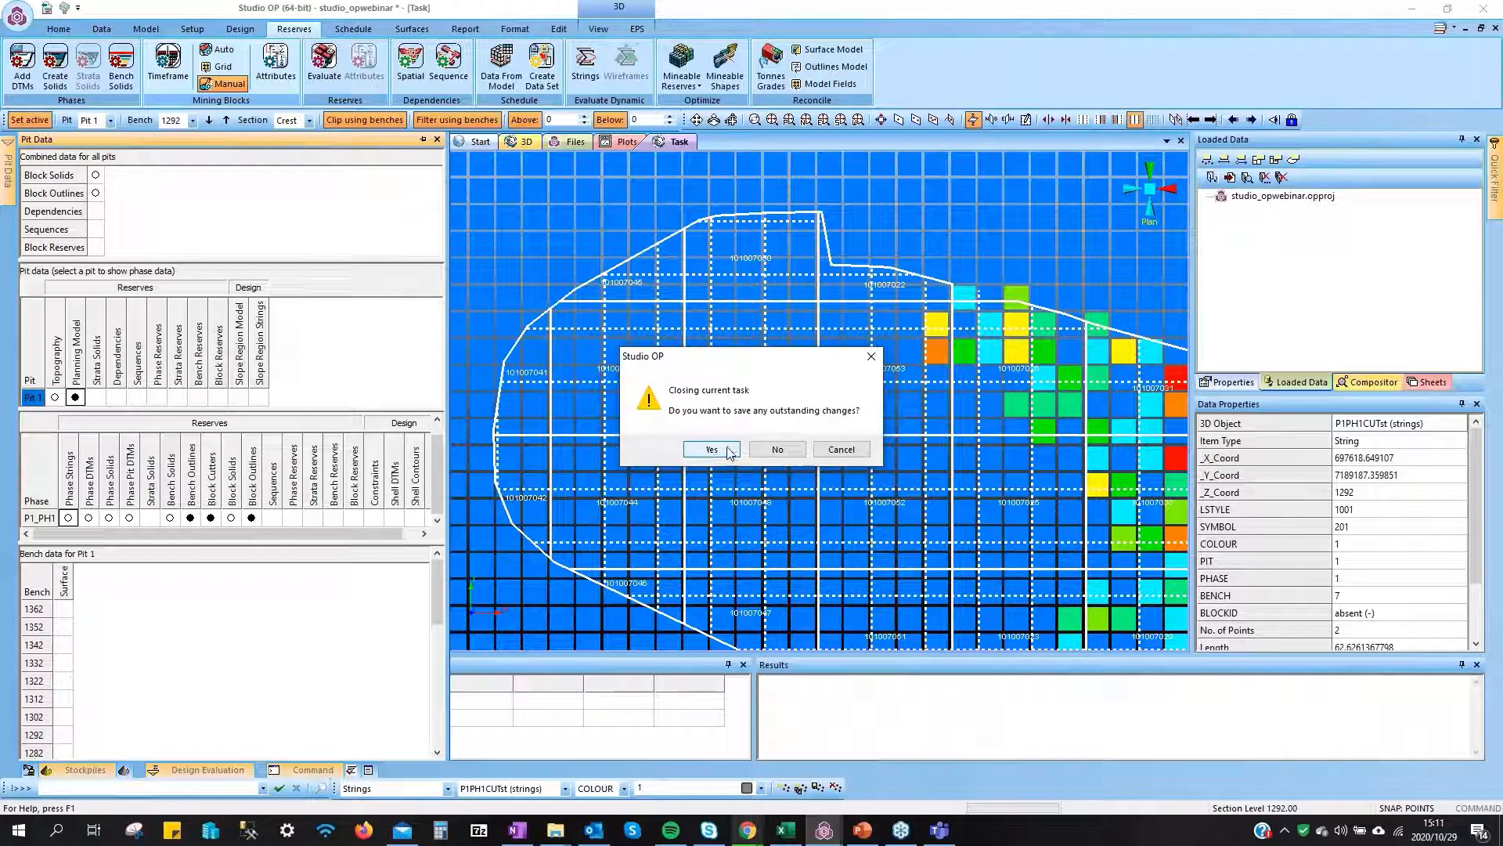
{"action": "left_click", "coordinate": [771, 449]}
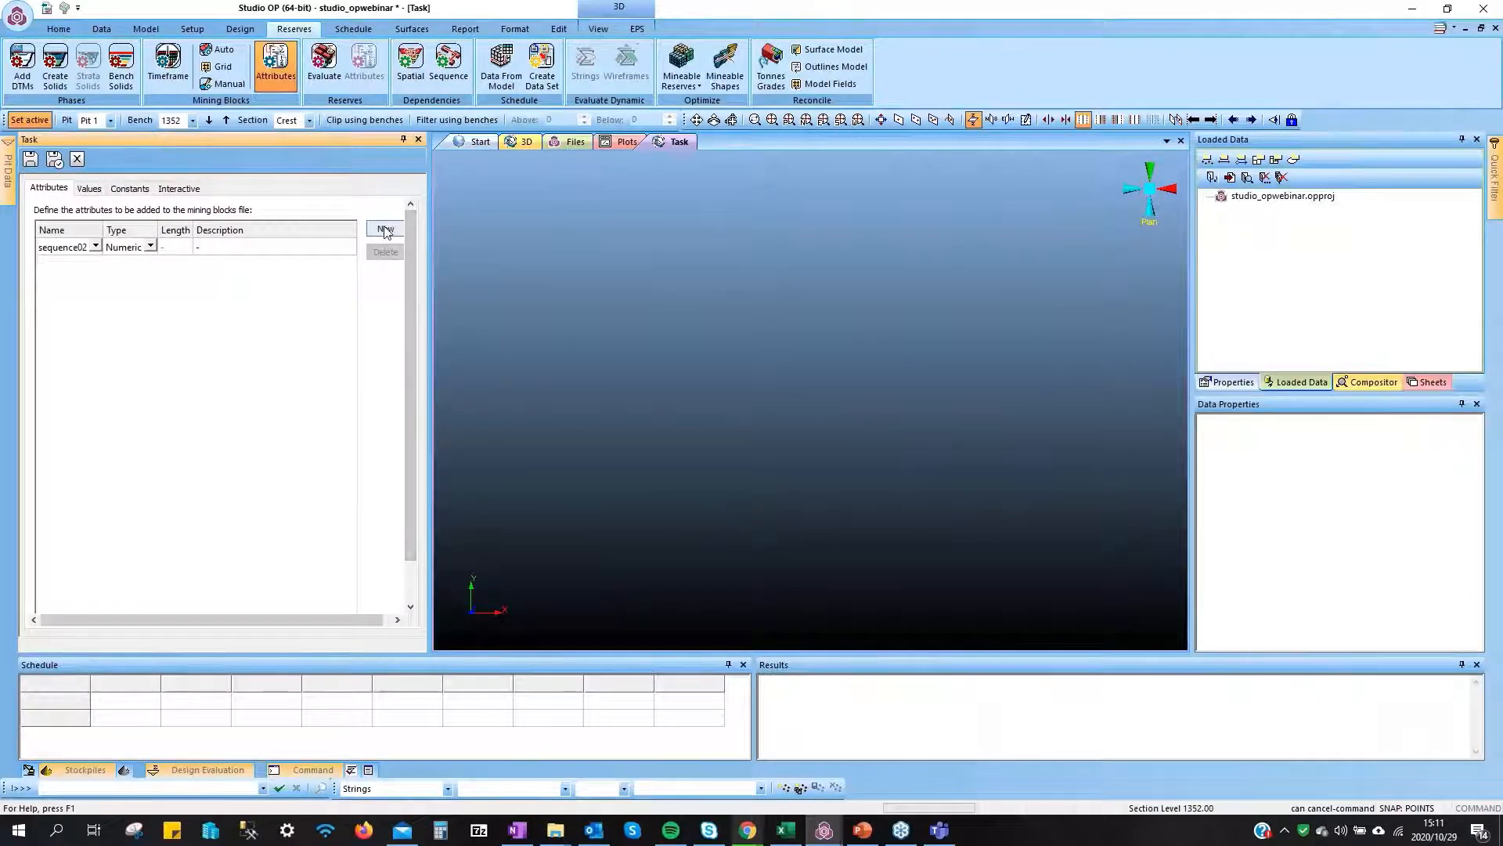
{"action": "left_click", "coordinate": [88, 248]}
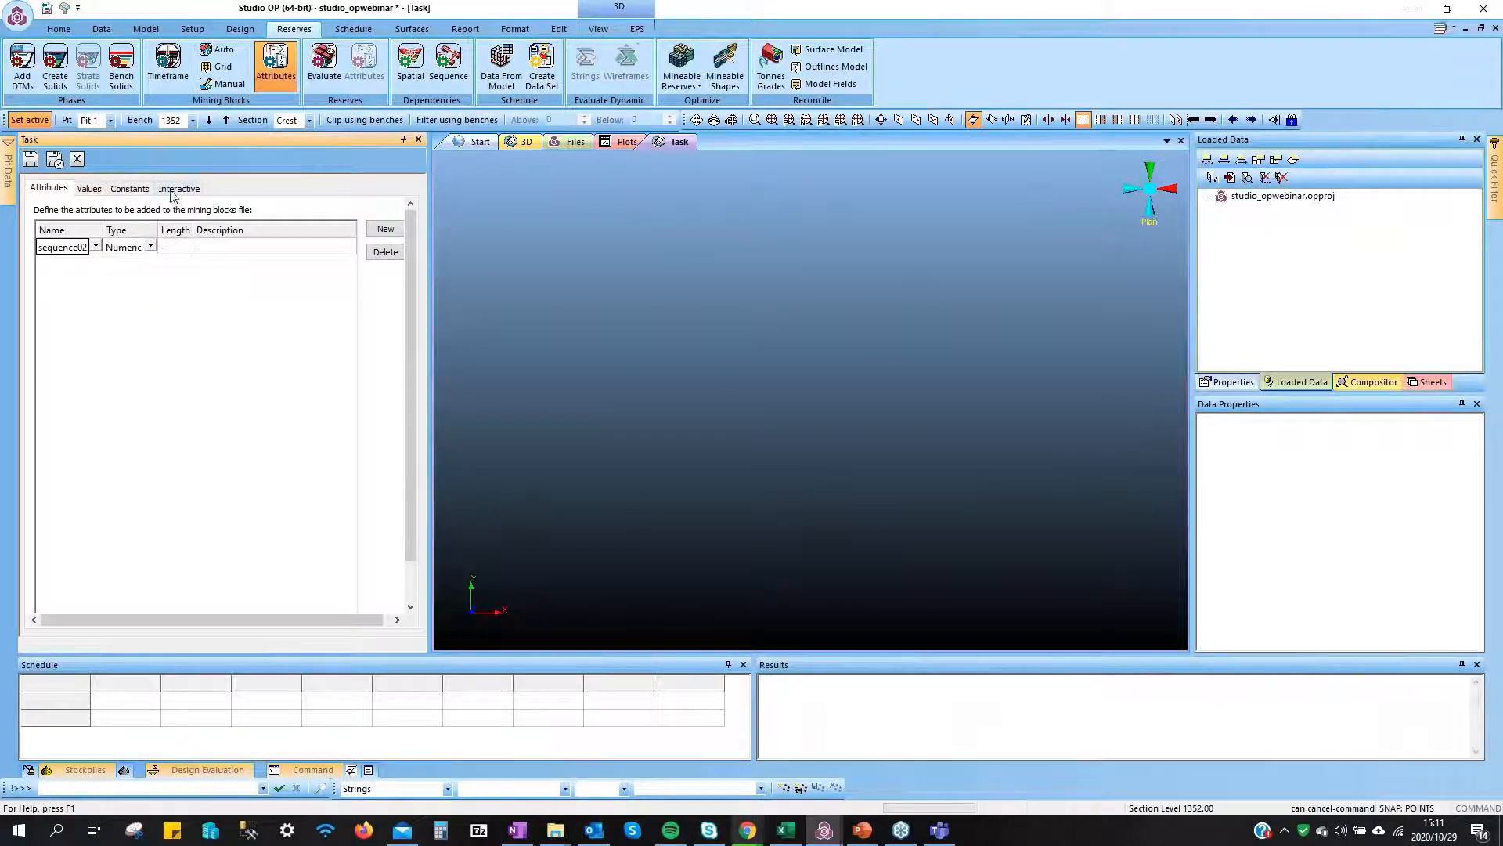
Add an attribute value definition for sequence02 to the mining blocks file
{"action": "left_click", "coordinate": [99, 191]}
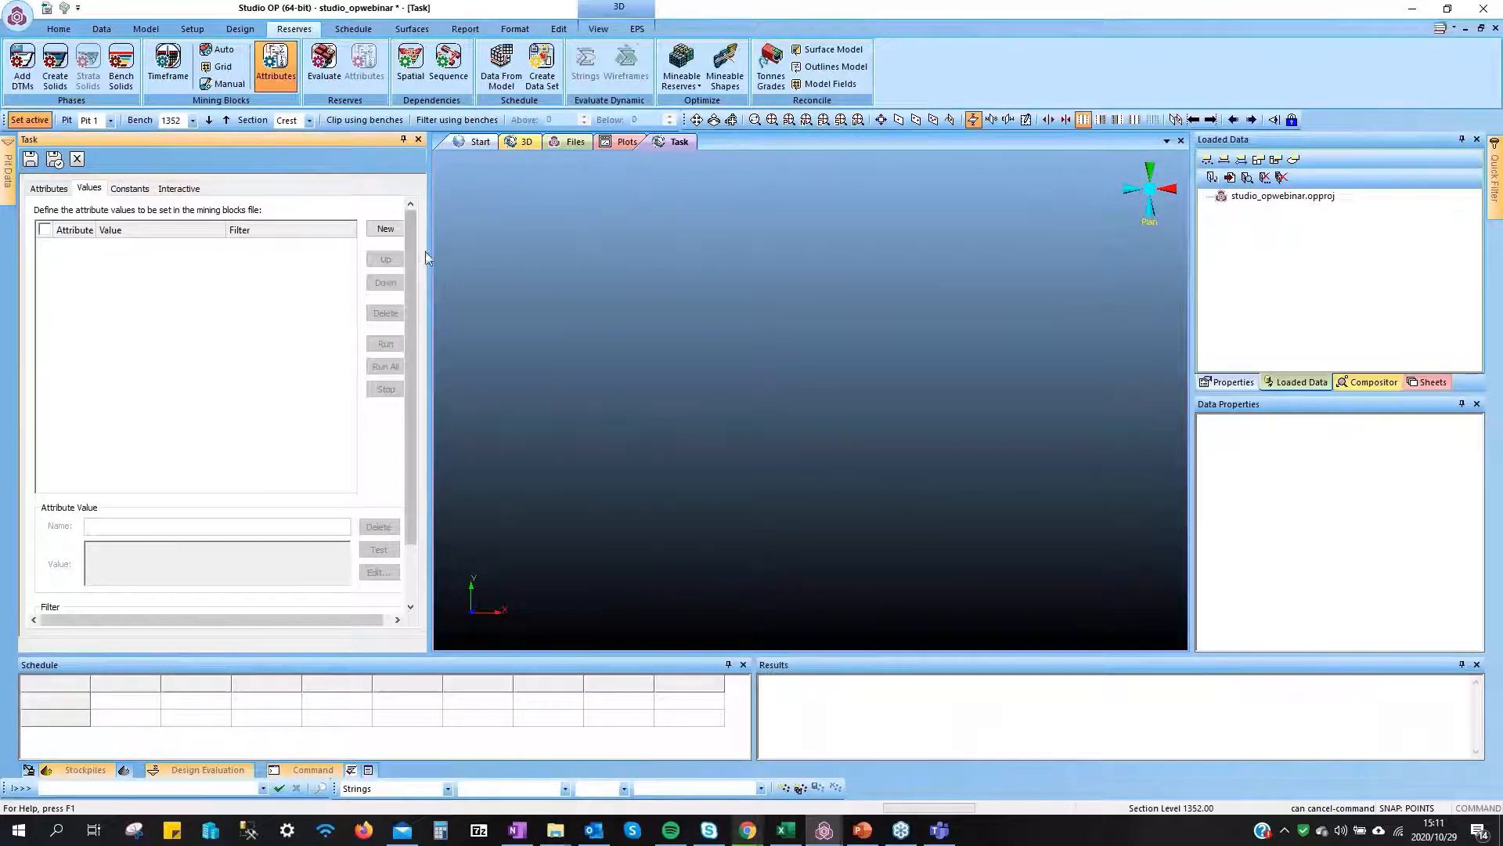
{"action": "mouse_move", "coordinate": [412, 263]}
{"action": "left_mouse_down"}
{"action": "mouse_move", "coordinate": [426, 326]}
{"action": "mouse_move", "coordinate": [409, 239]}
{"action": "left_mouse_up"}
{"action": "left_click", "coordinate": [384, 228]}
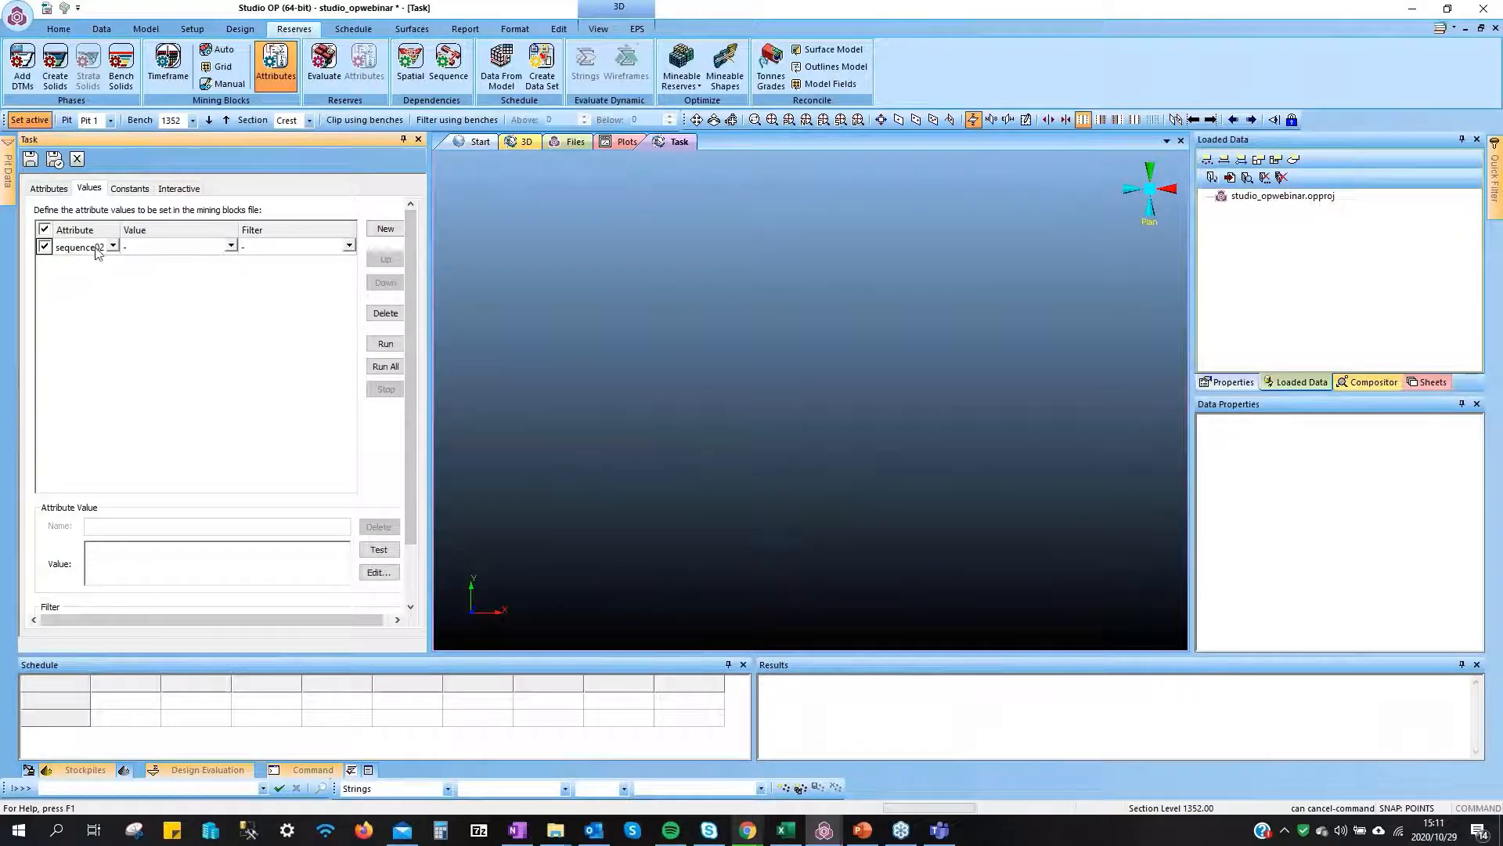
{"action": "left_click", "coordinate": [148, 249]}
Display the P1_PH1 blocks of Pit 1 for interactive attribute assignment and clip the view to bench 1352
{"action": "left_click", "coordinate": [183, 193]}
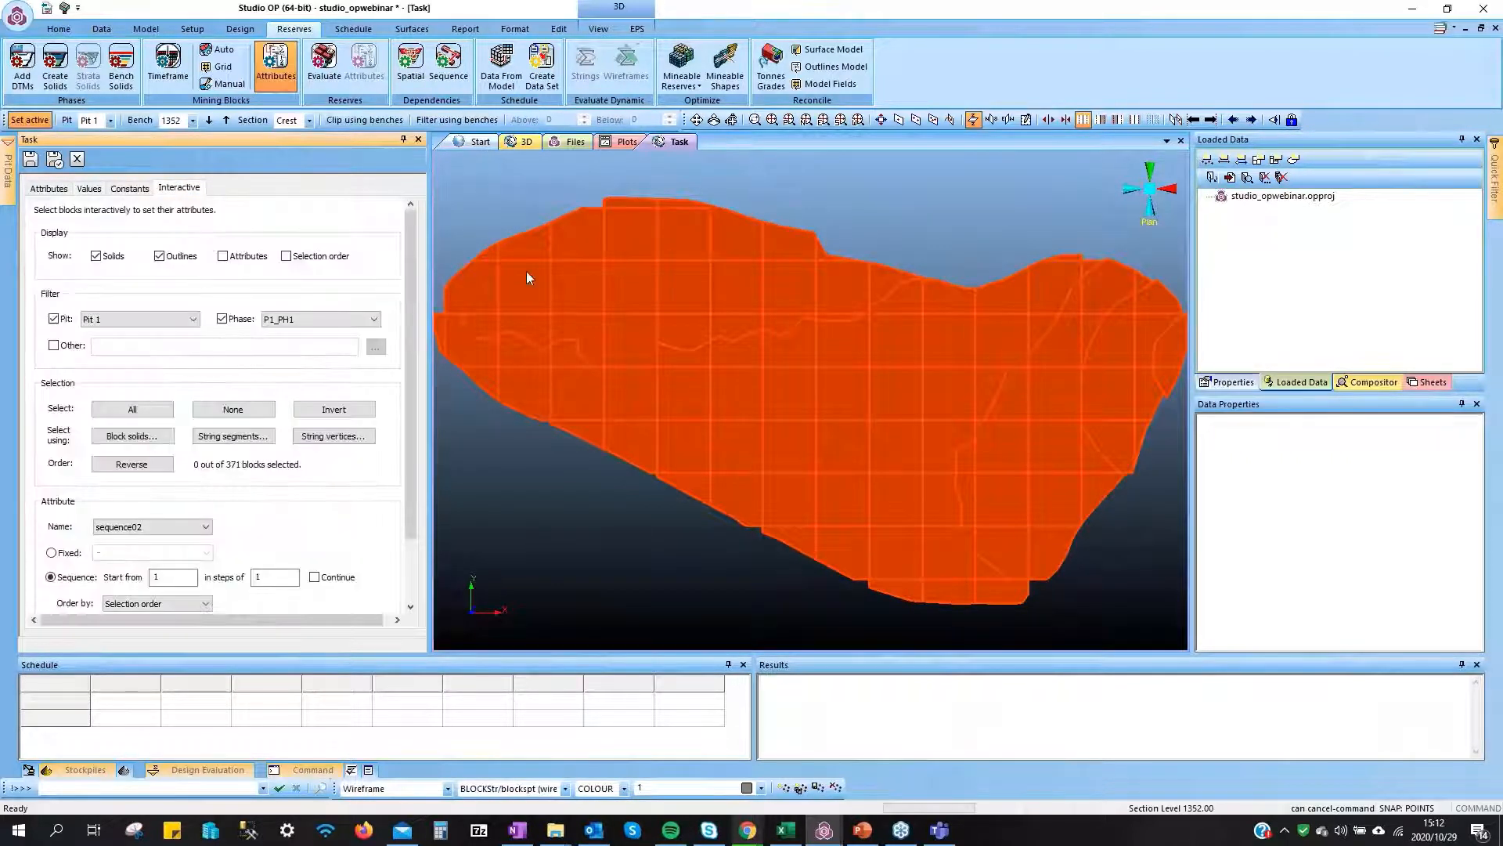
{"action": "scroll", "coordinate": [913, 346], "scroll_direction": "down", "scroll_amount": 2}
{"action": "left_click", "coordinate": [376, 122]}
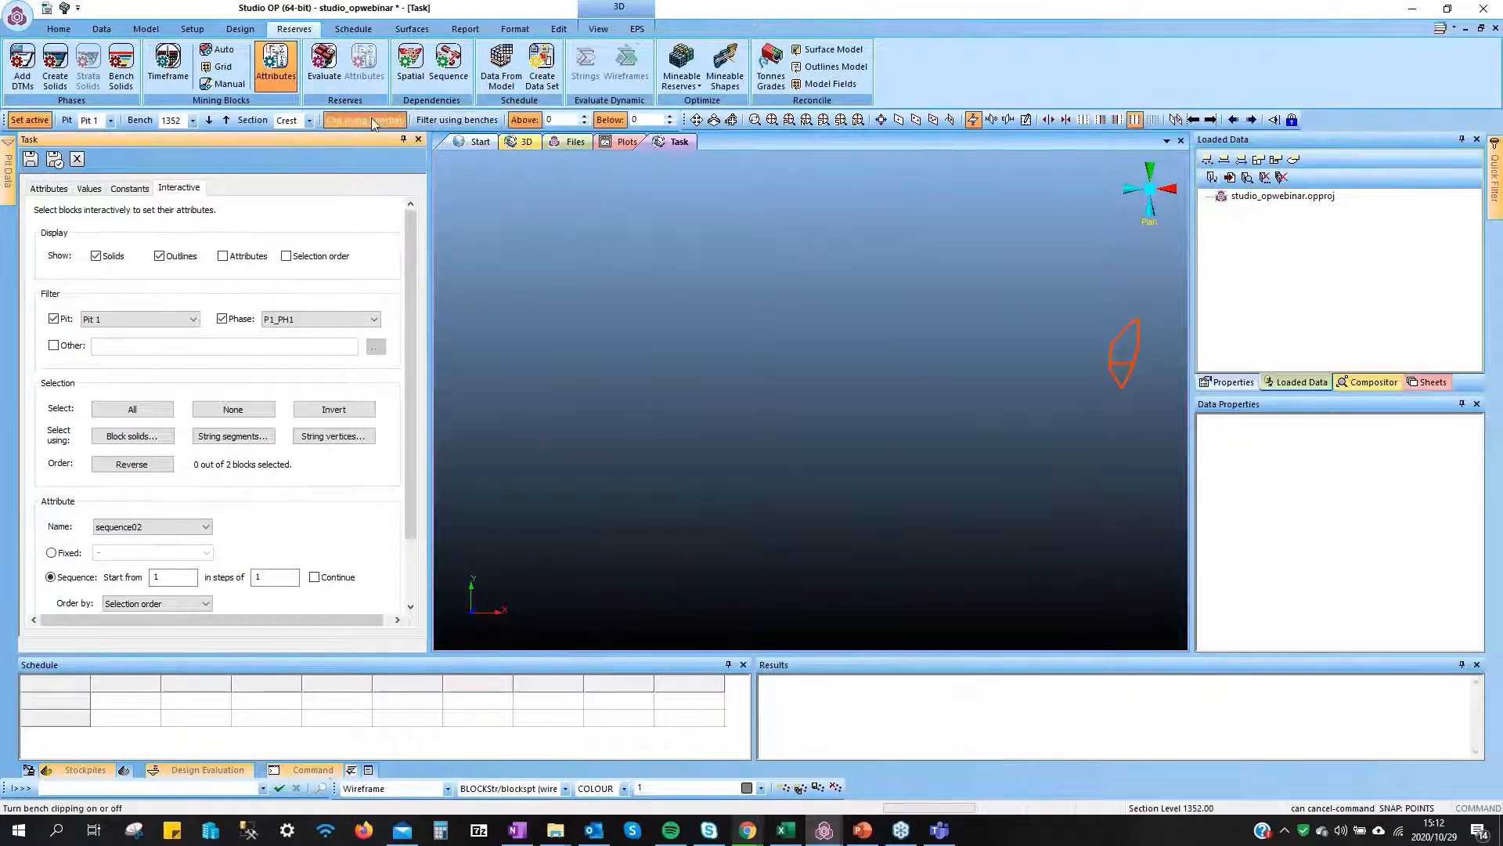
Filter the blocks using benches and move the section down to bench 1312 of Pit 1
{"action": "left_click", "coordinate": [457, 119]}
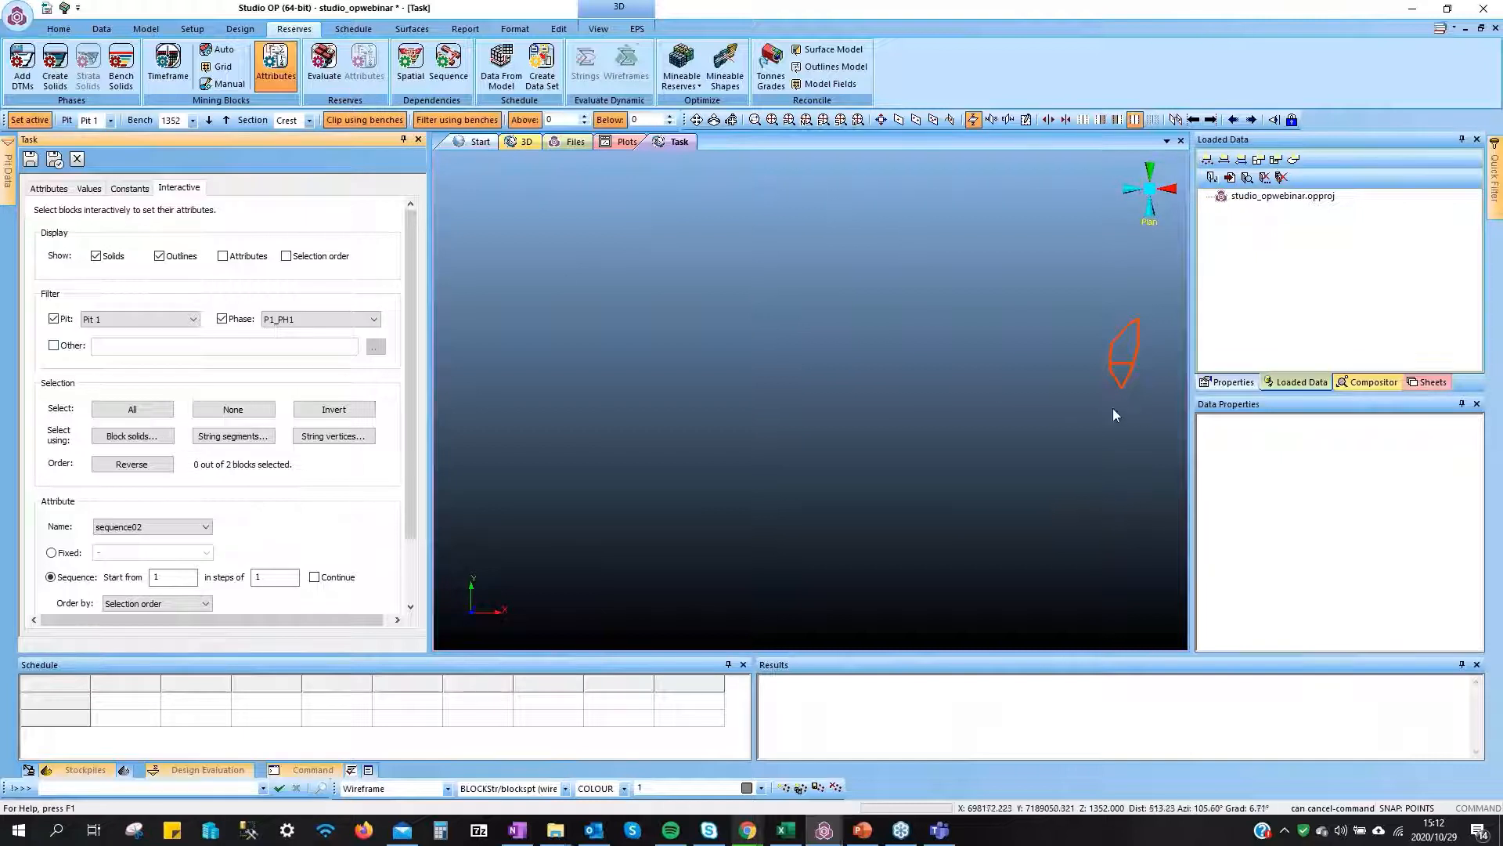
{"action": "left_click", "coordinate": [209, 120]}
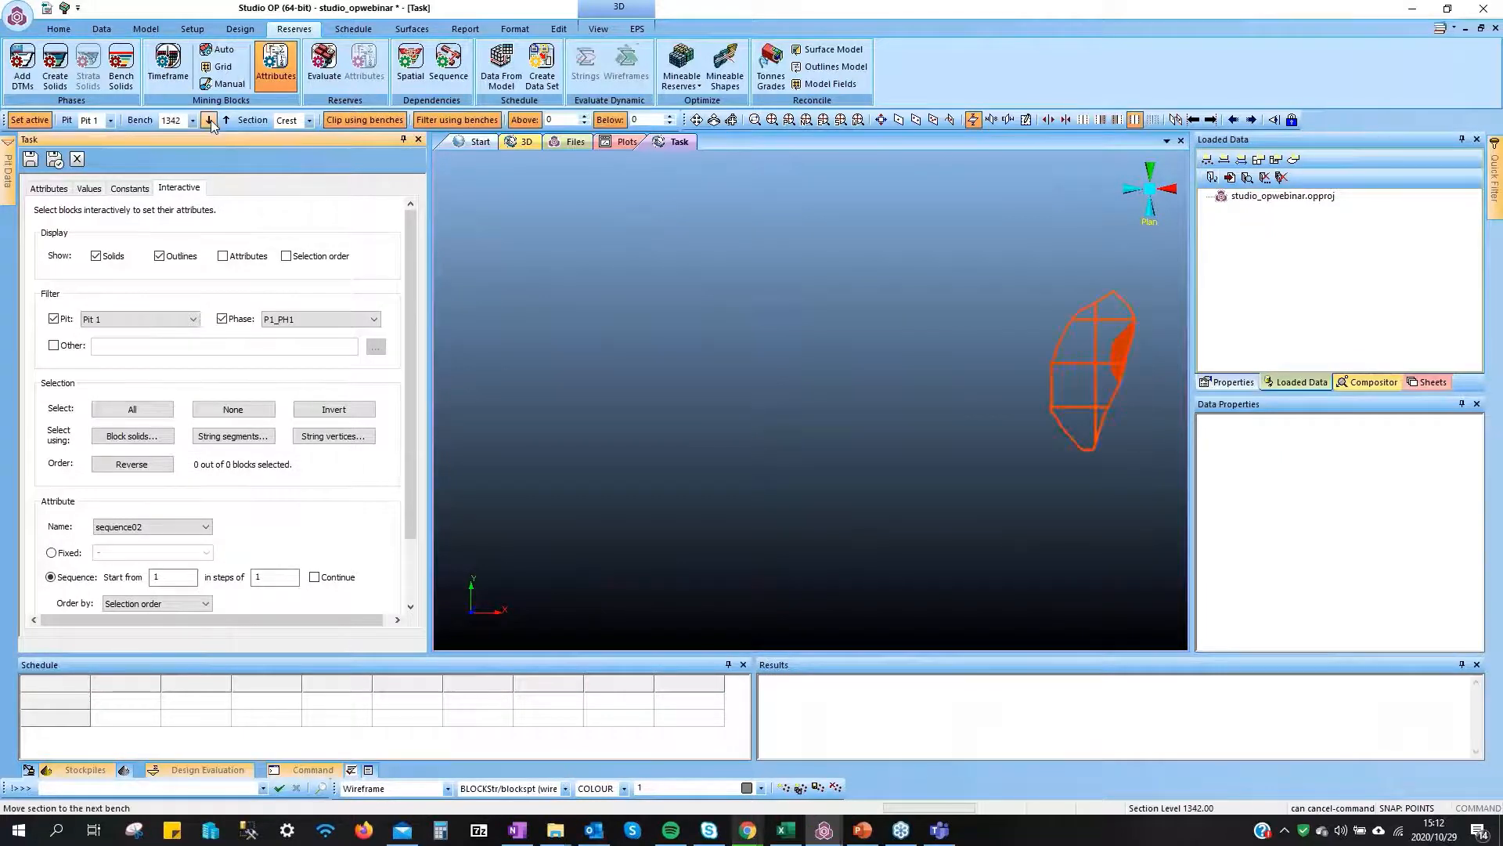
{"action": "left_click", "coordinate": [211, 121]}
{"action": "left_click", "coordinate": [227, 121]}
{"action": "left_click", "coordinate": [209, 119]}
{"action": "left_click", "coordinate": [209, 120]}
{"action": "left_click", "coordinate": [209, 120]}
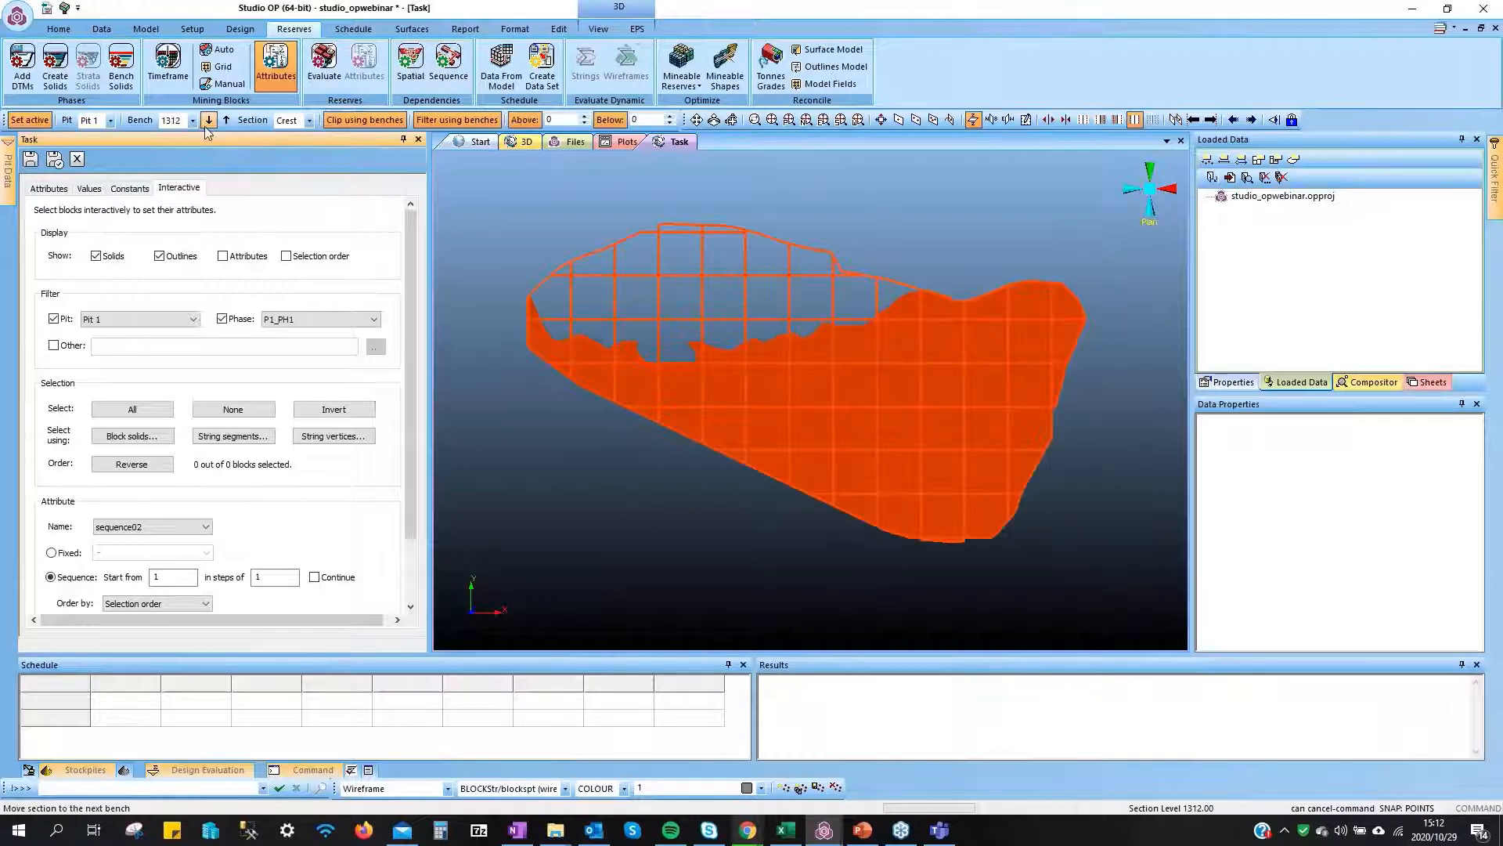
{"action": "scroll", "coordinate": [853, 253], "scroll_direction": "down", "scroll_amount": 4}
{"action": "middle_click_drag", "start_coordinate": [850, 278], "coordinate": [852, 310]}
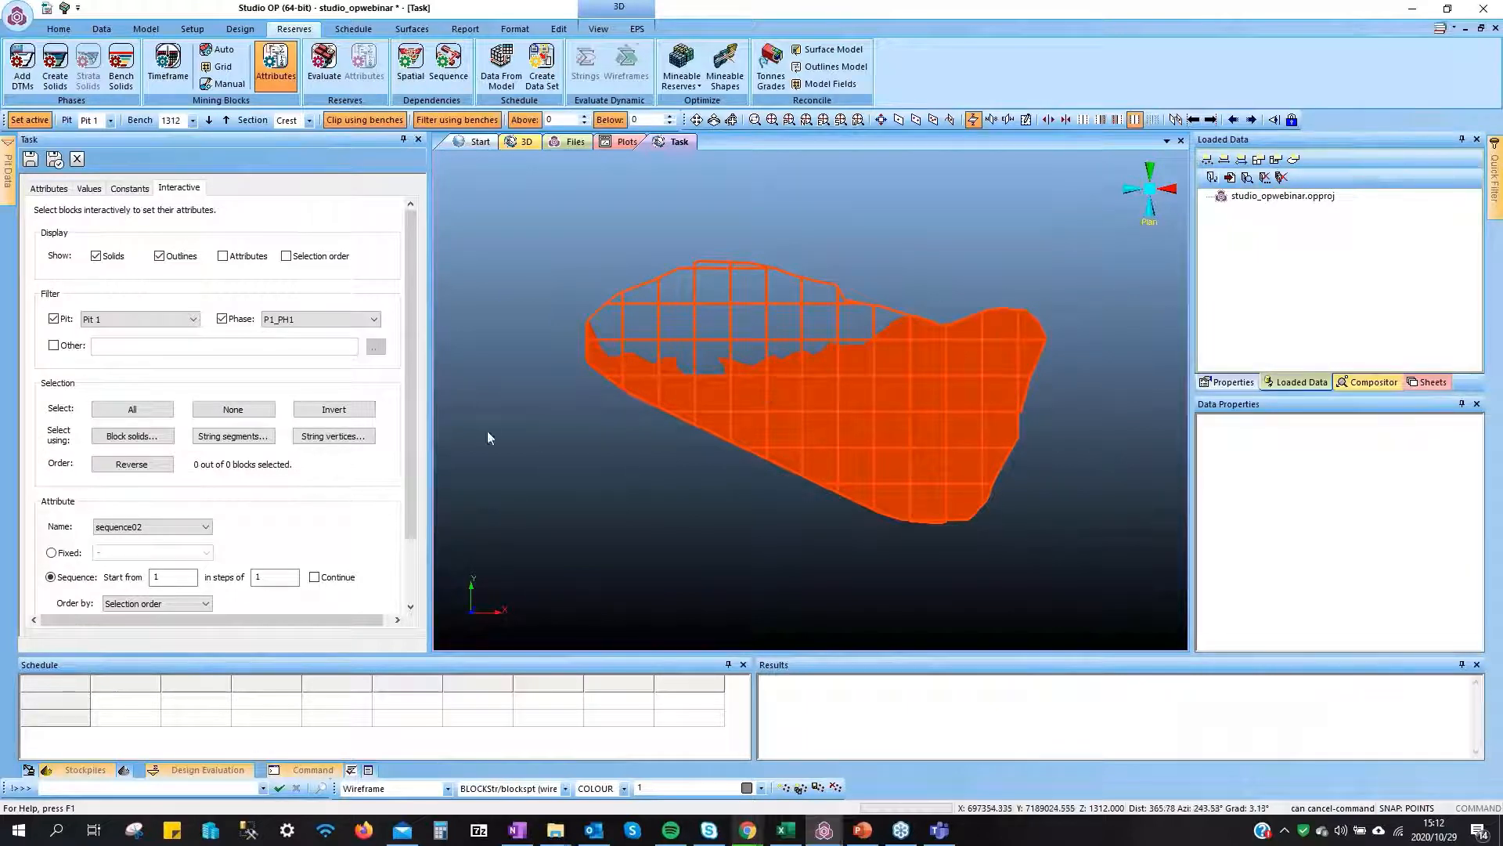
{"action": "mouse_move", "coordinate": [411, 440]}
{"action": "left_mouse_down"}
{"action": "mouse_move", "coordinate": [399, 501]}
{"action": "mouse_move", "coordinate": [415, 413]}
{"action": "left_mouse_up"}
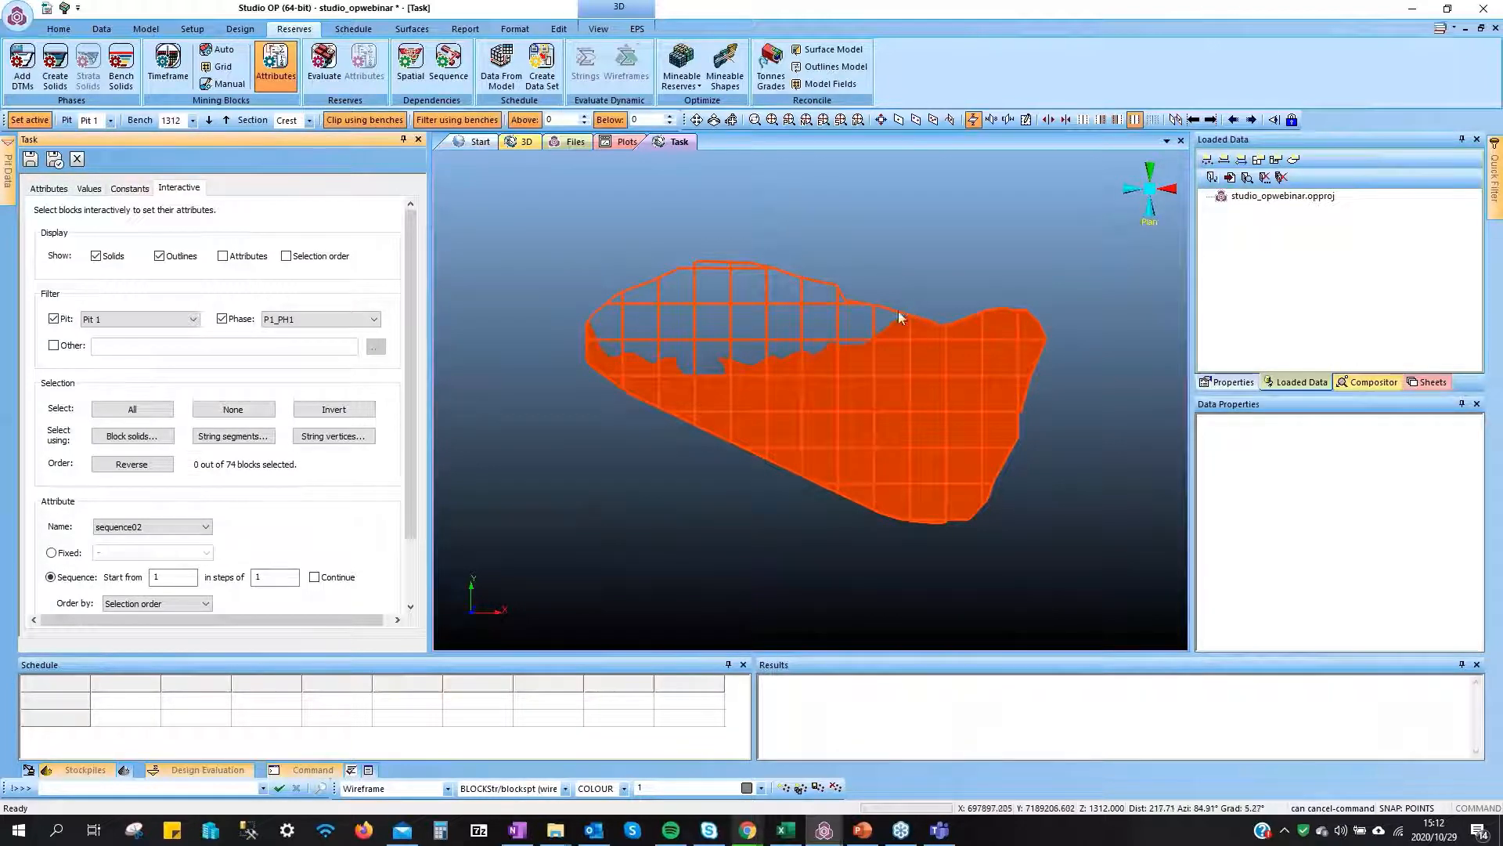
{"action": "scroll", "coordinate": [125, 563], "scroll_direction": "down", "scroll_amount": 2}
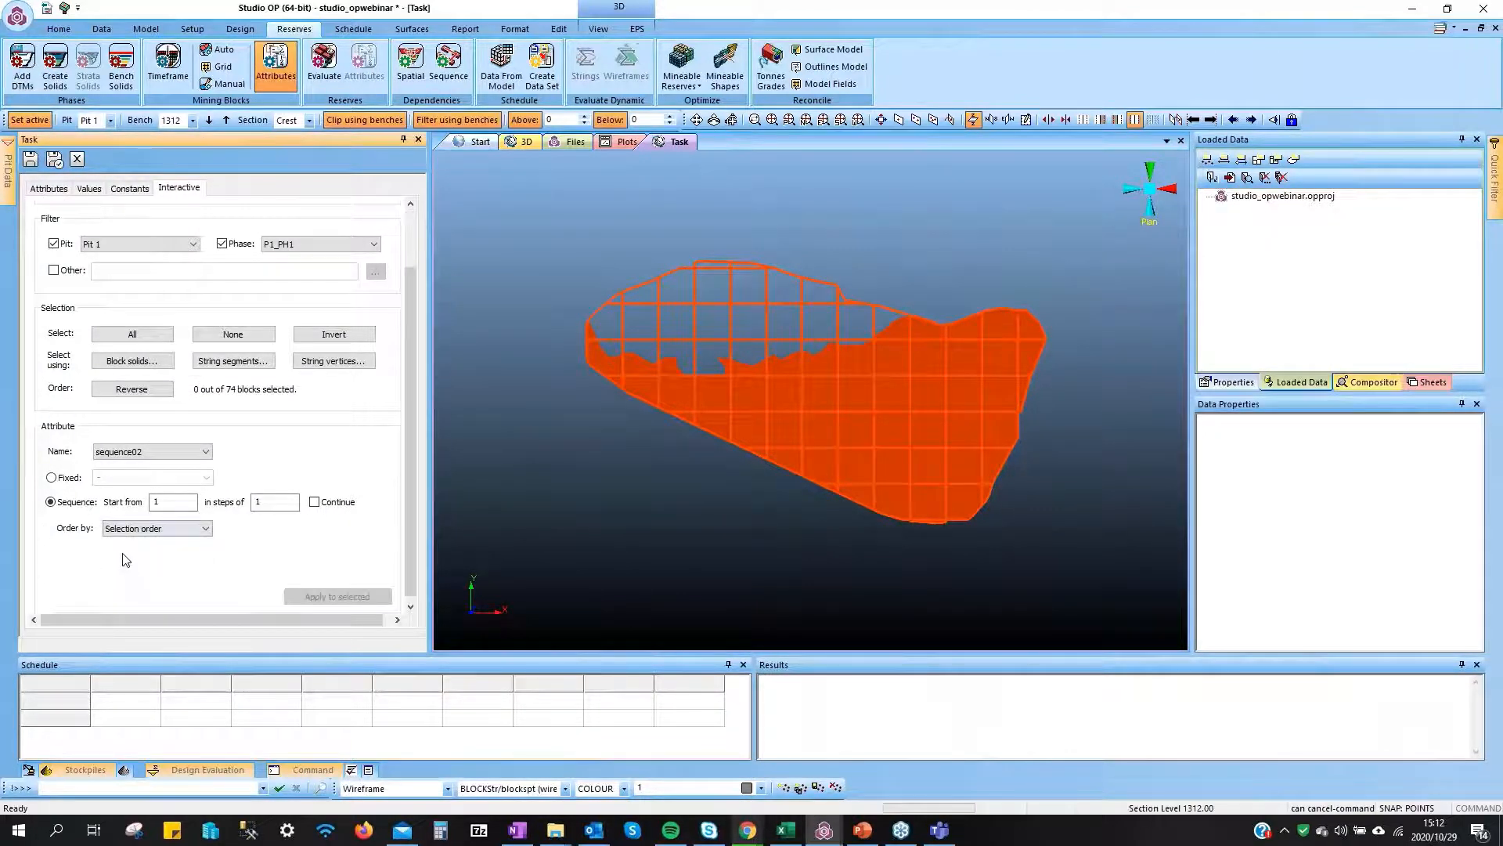
{"action": "left_click", "coordinate": [140, 528]}
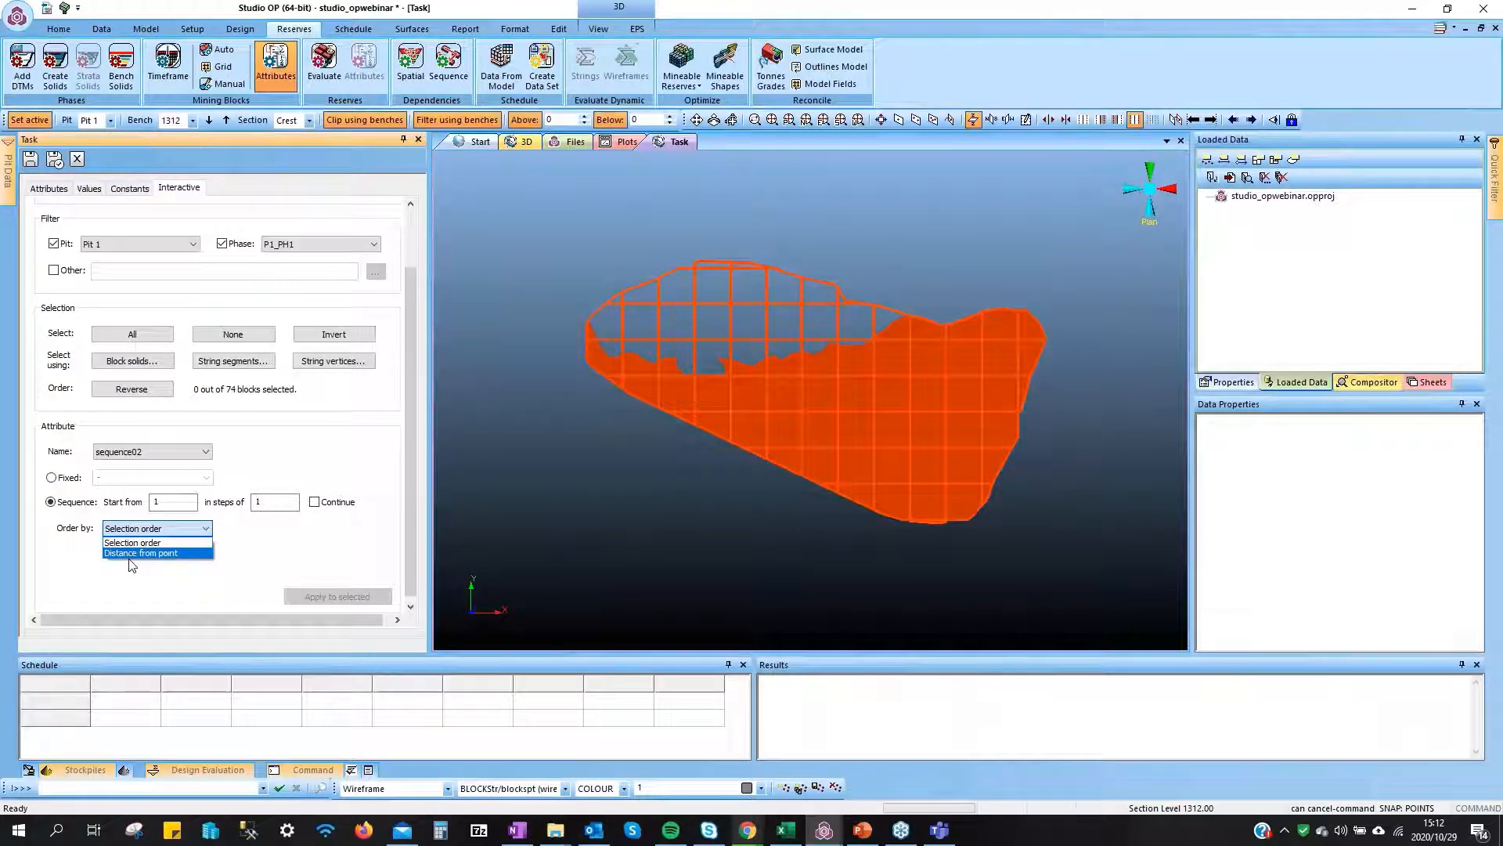
{"action": "left_click", "coordinate": [130, 561]}
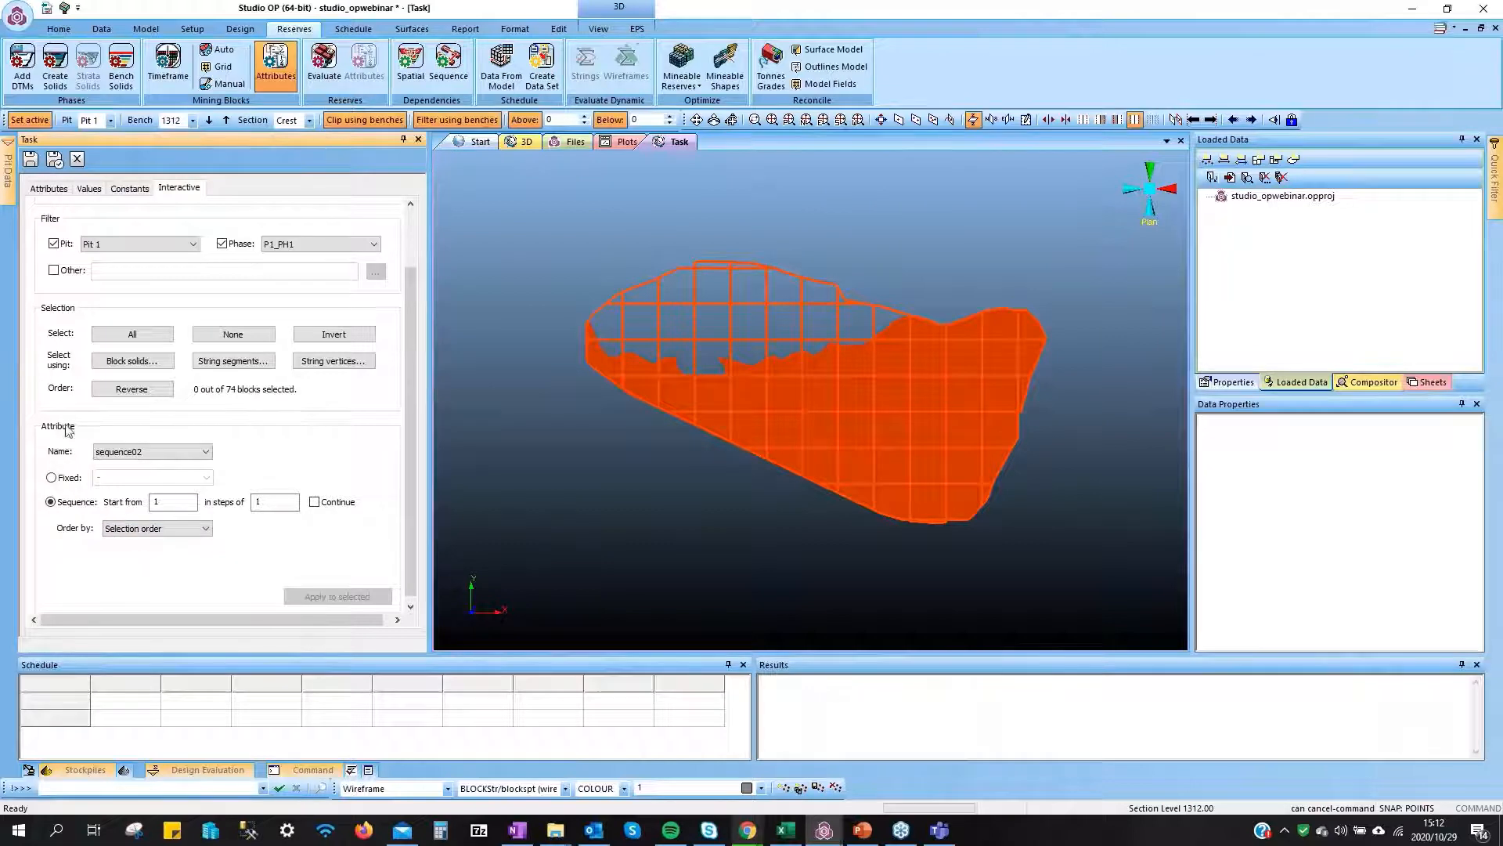
Display the phase strings of P1_PH1 around the mining blocks of bench 1312
{"action": "mouse_move", "coordinate": [8, 194]}
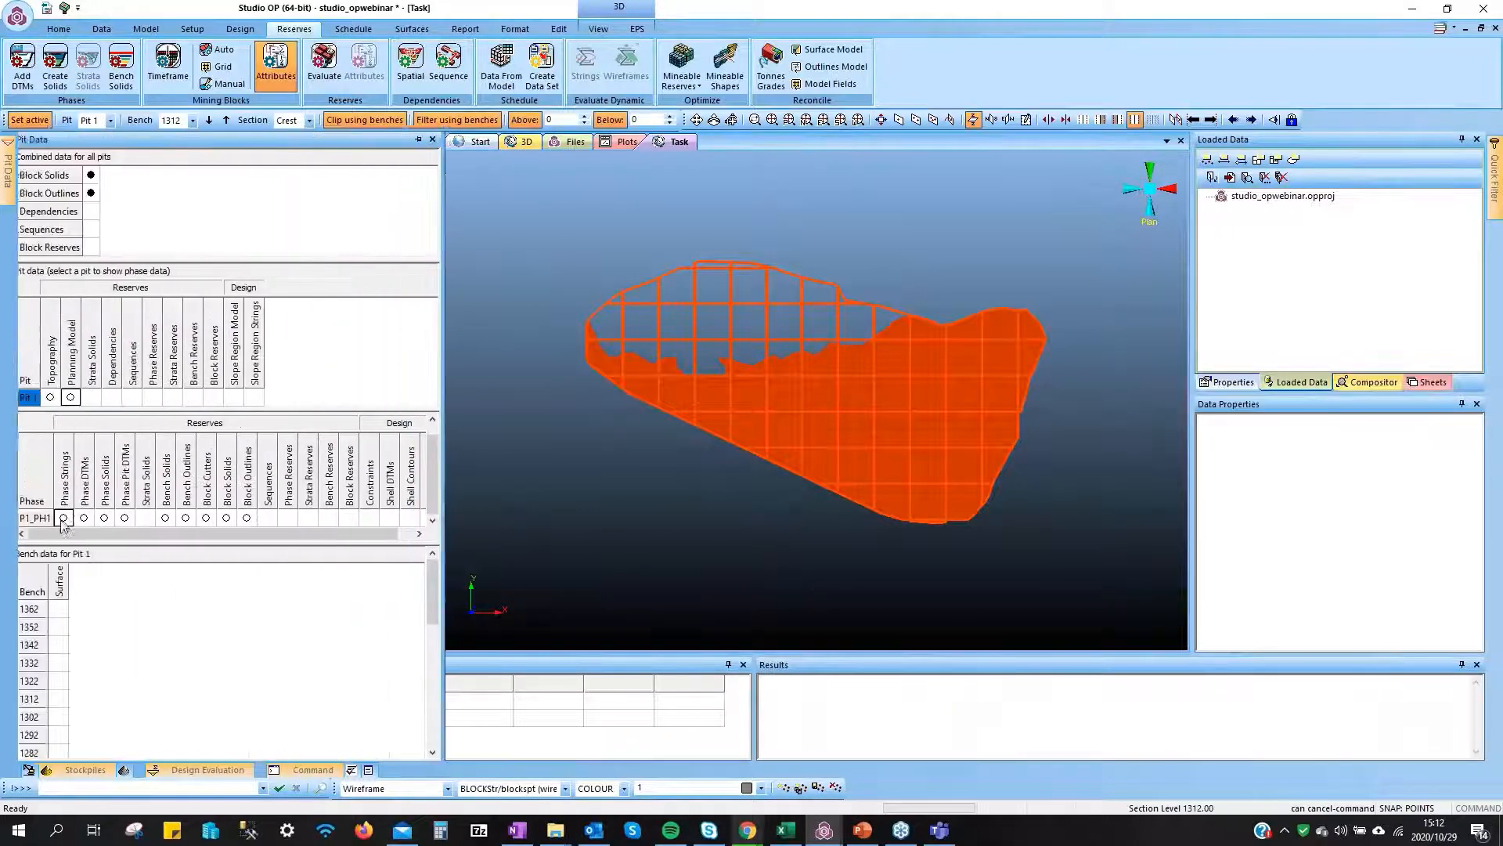
{"action": "left_click", "coordinate": [69, 517]}
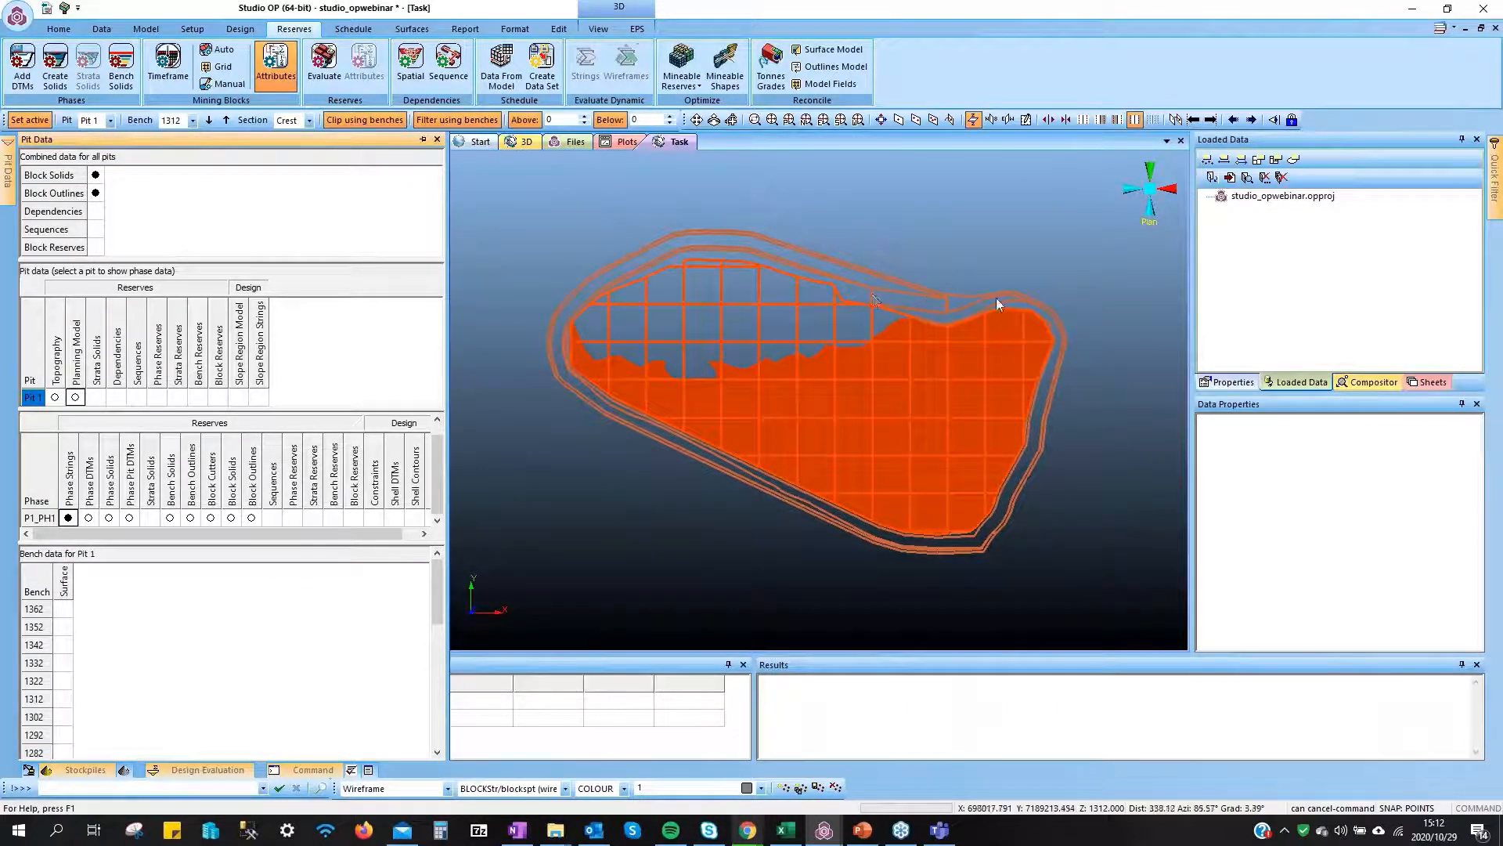
{"action": "scroll", "coordinate": [864, 301], "scroll_direction": "up", "scroll_amount": 1}
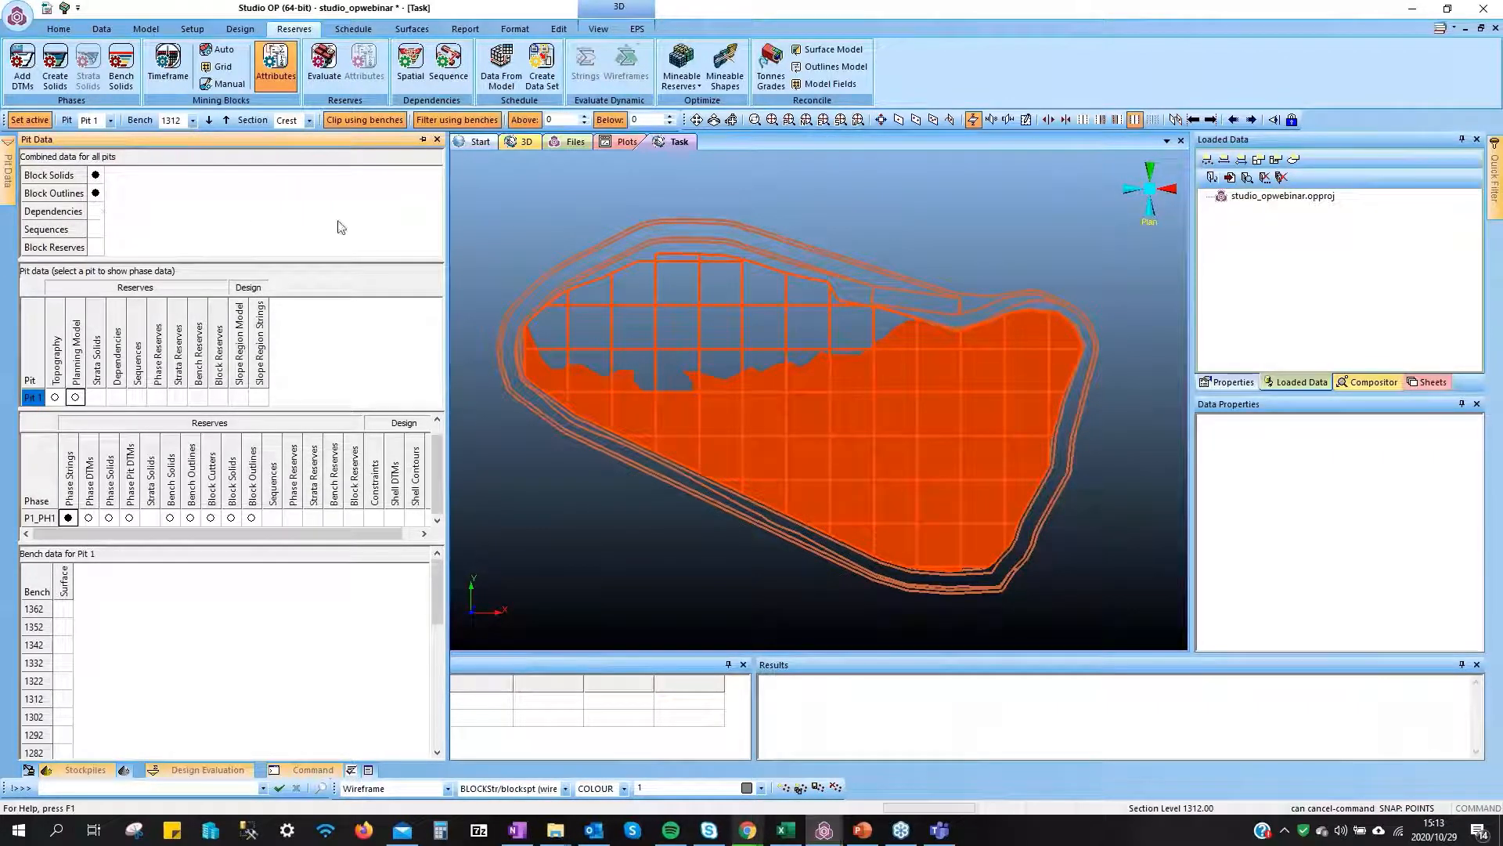
{"action": "left_click", "coordinate": [423, 139]}
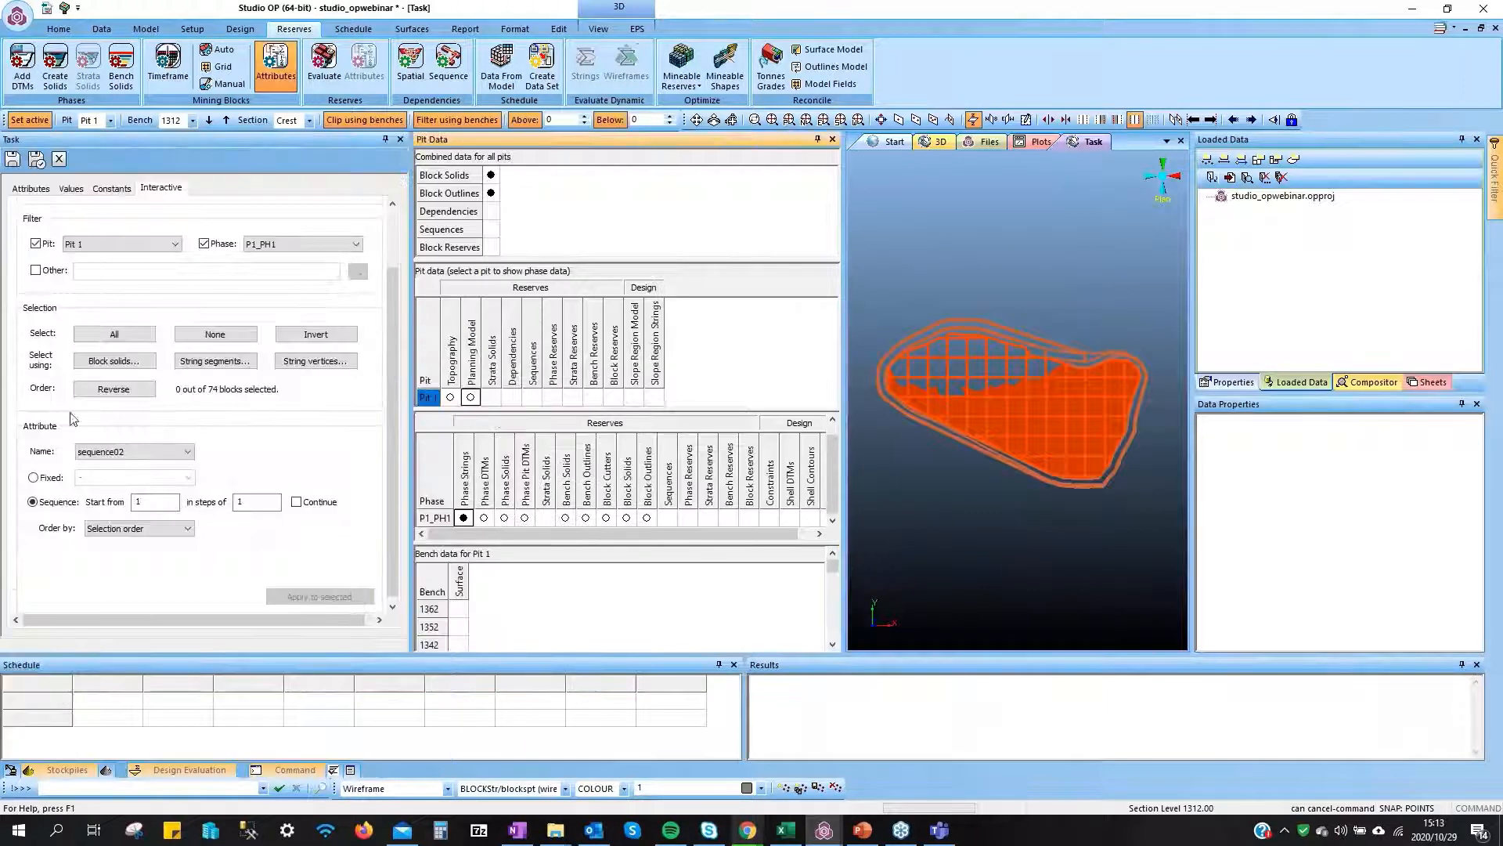
{"action": "scroll", "coordinate": [1111, 374], "scroll_direction": "up", "scroll_amount": 1}
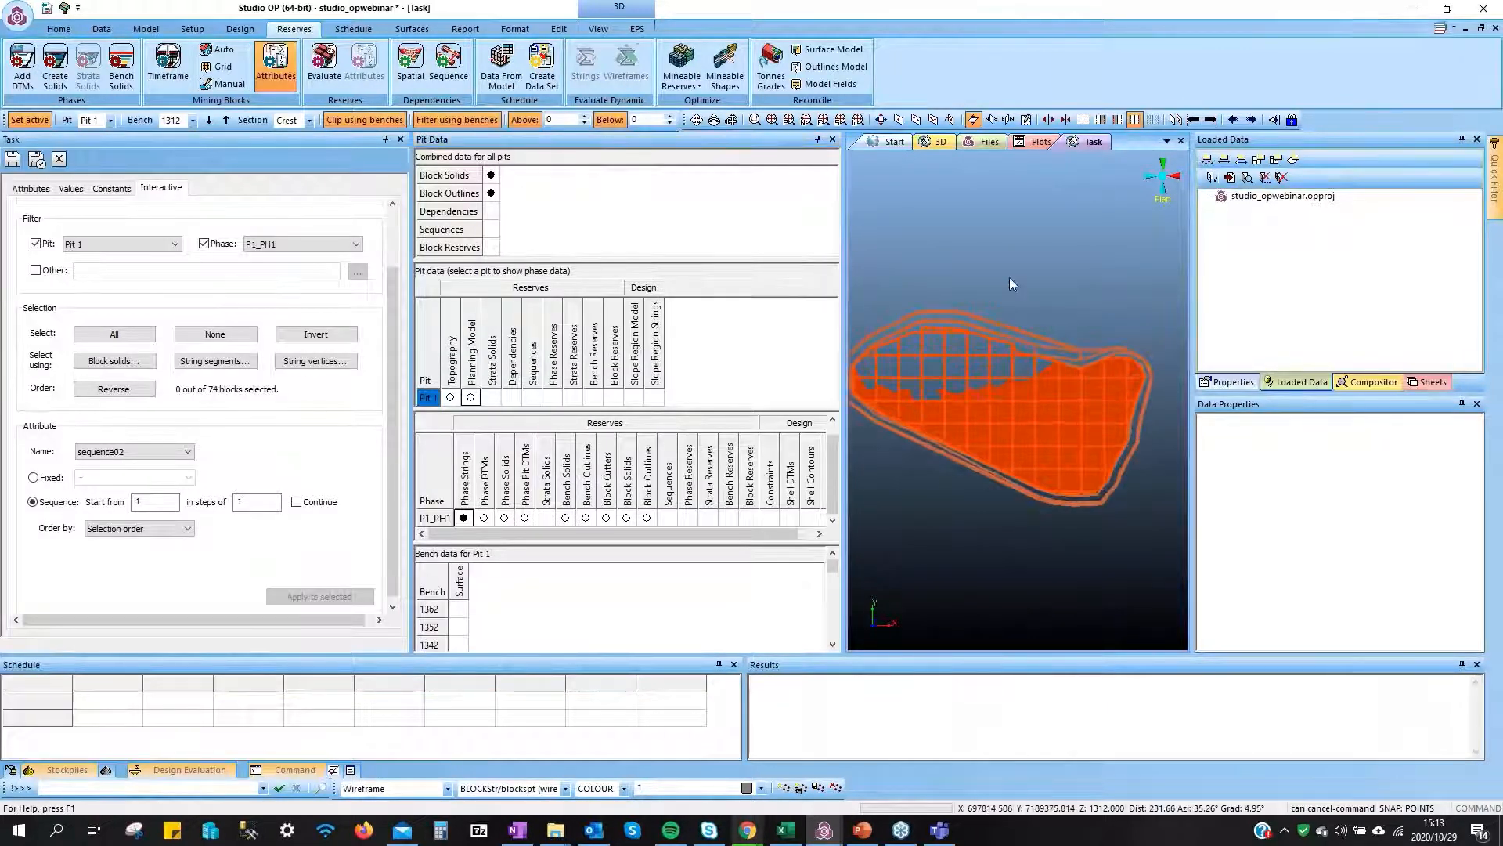
{"action": "left_click", "coordinate": [817, 140]}
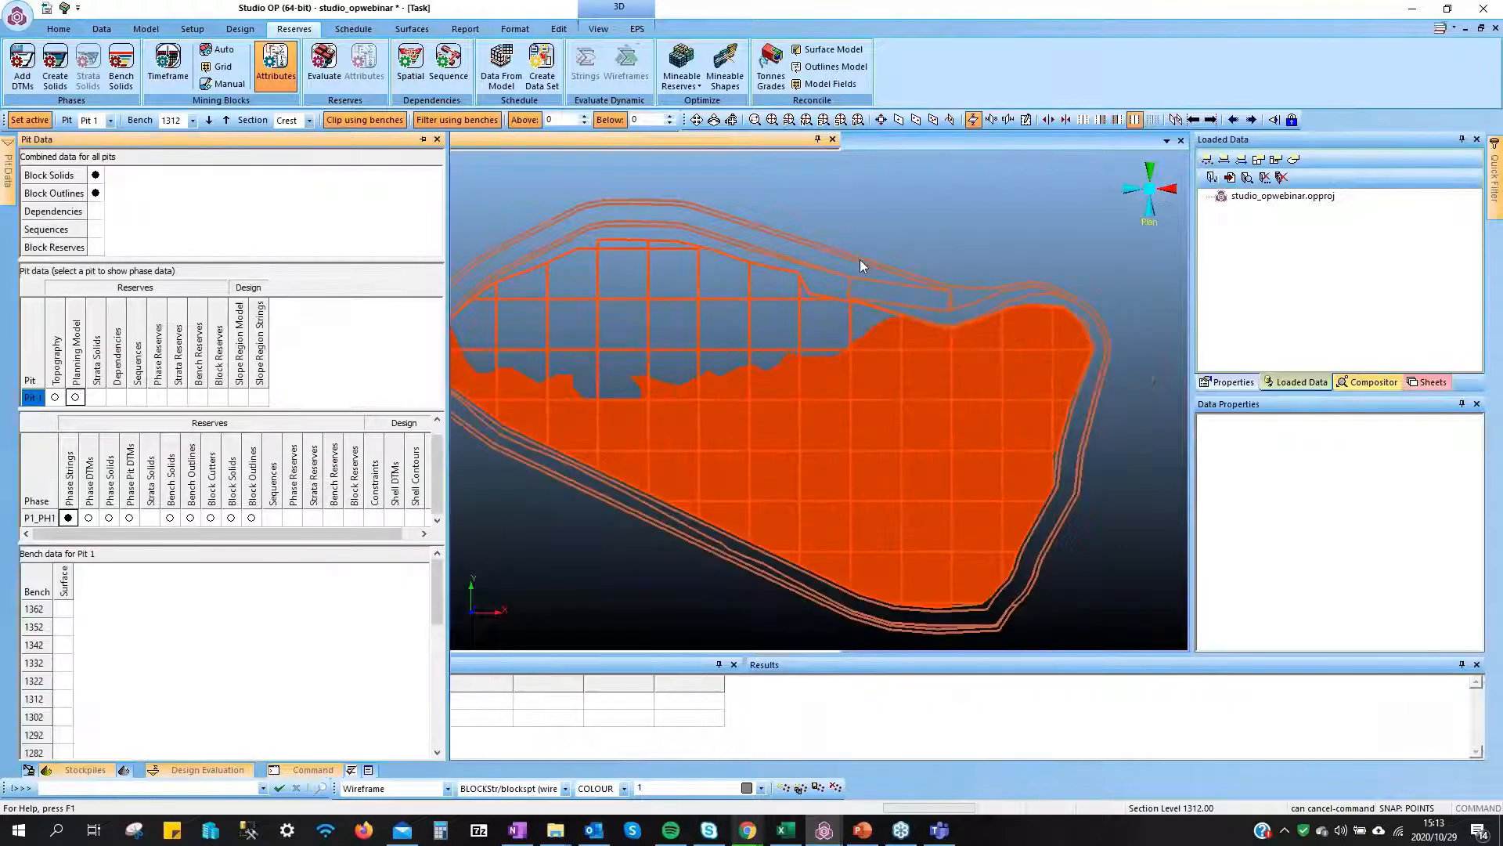
{"action": "scroll", "coordinate": [891, 352], "scroll_direction": "down", "scroll_amount": 1}
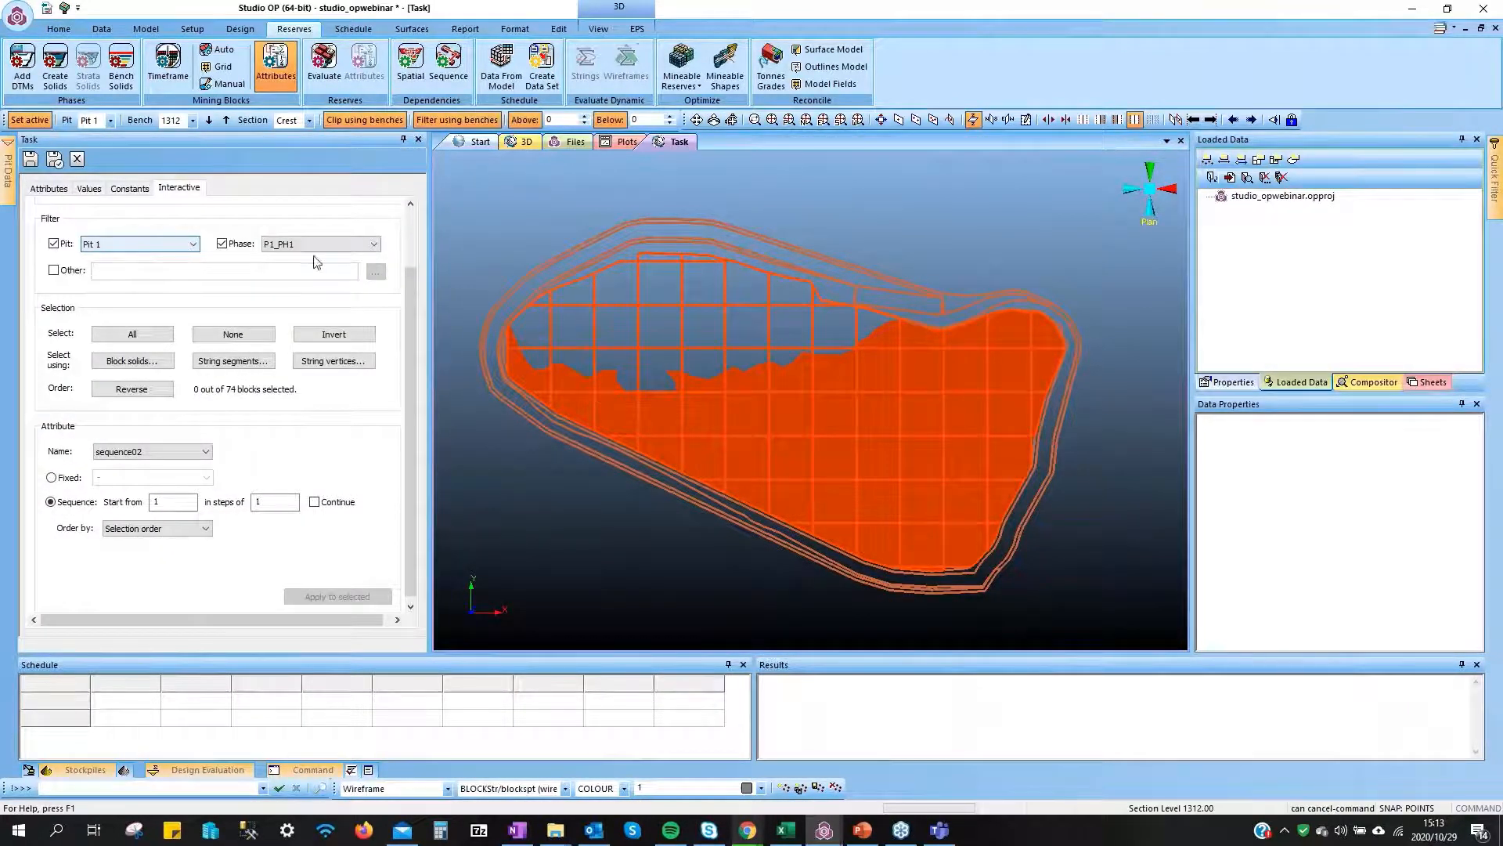
Order the sequence by distance from a point picked on the pit's northern edge near X 697872.91, Y 7189203.4, with an interval of 10
{"action": "left_click", "coordinate": [298, 242]}
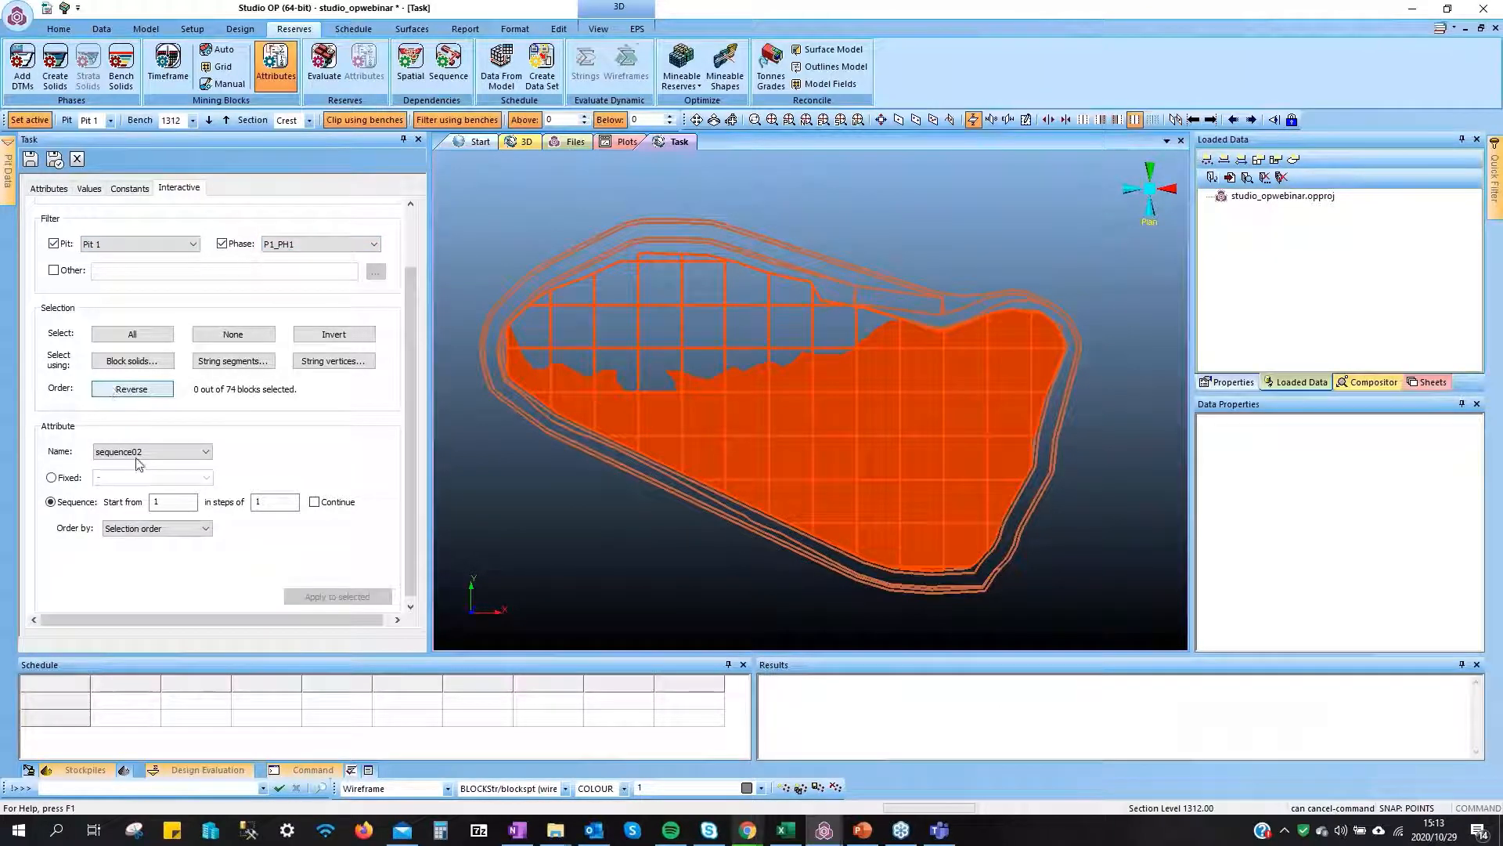
{"action": "scroll", "coordinate": [138, 461], "scroll_direction": "down", "scroll_amount": 1}
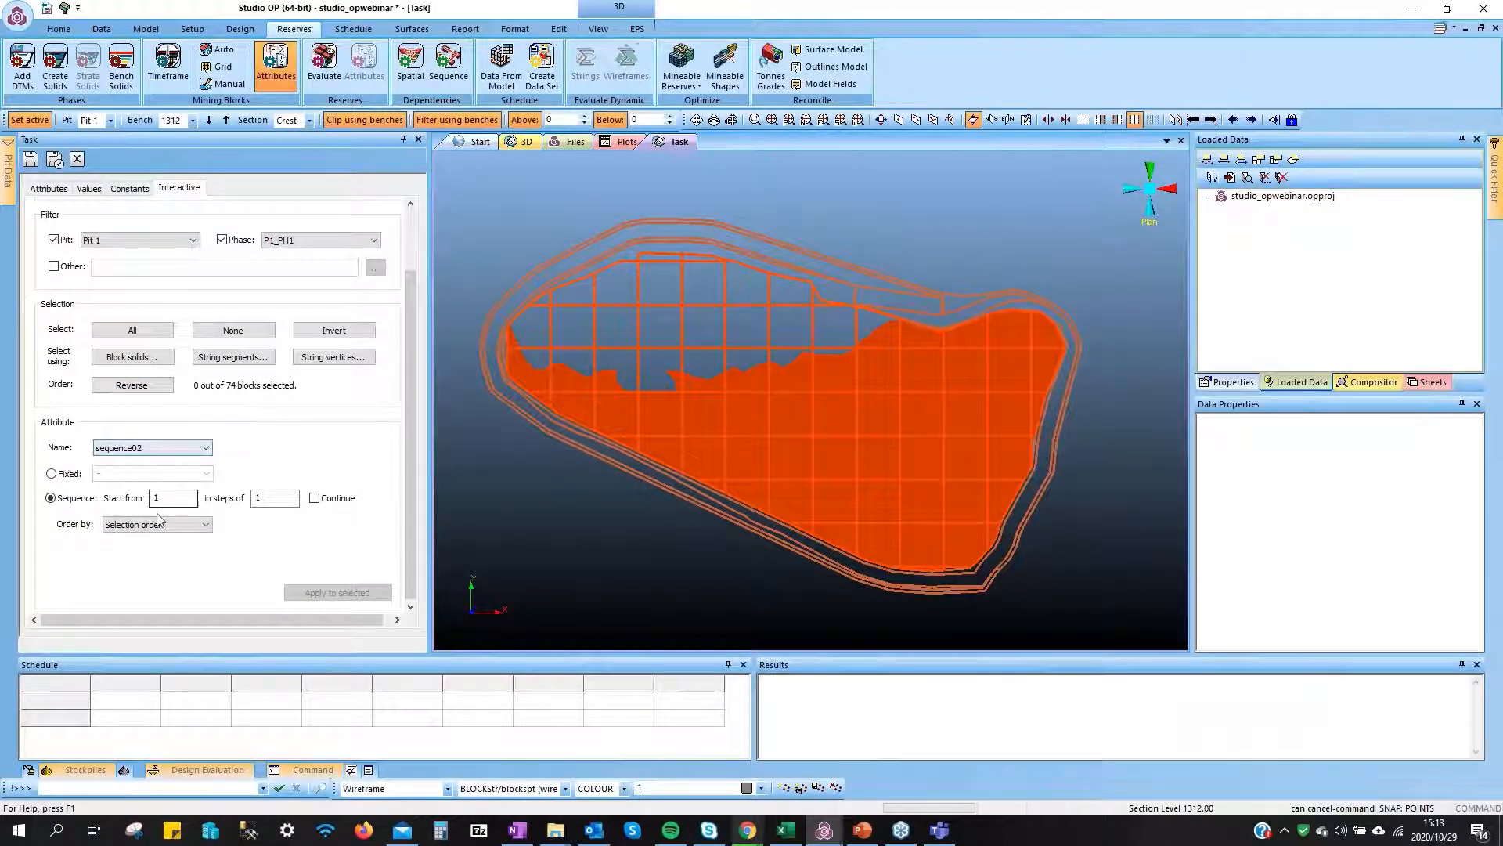
{"action": "left_click", "coordinate": [126, 525]}
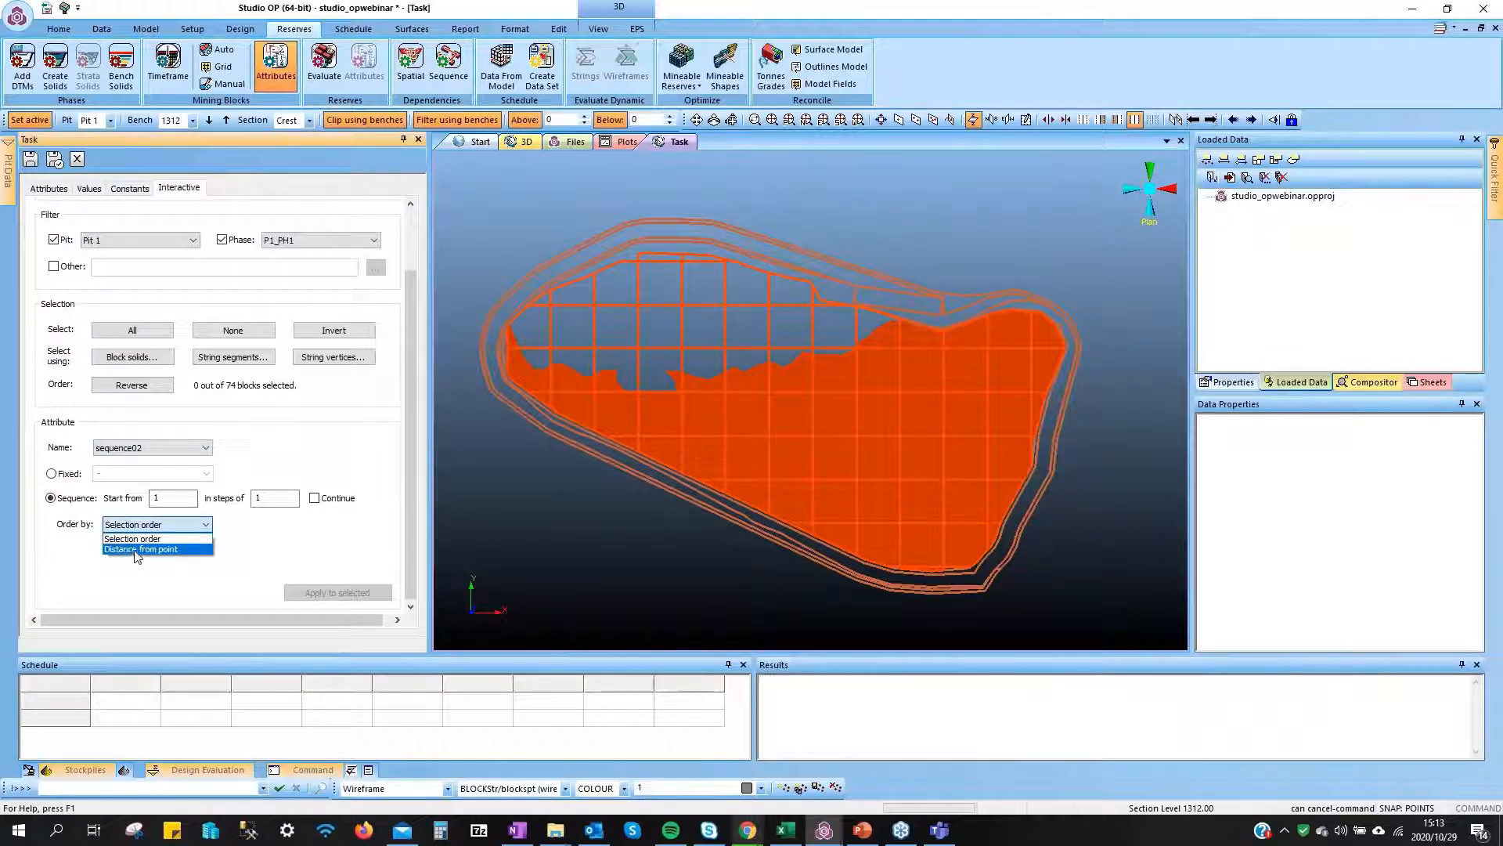
{"action": "left_click", "coordinate": [136, 549]}
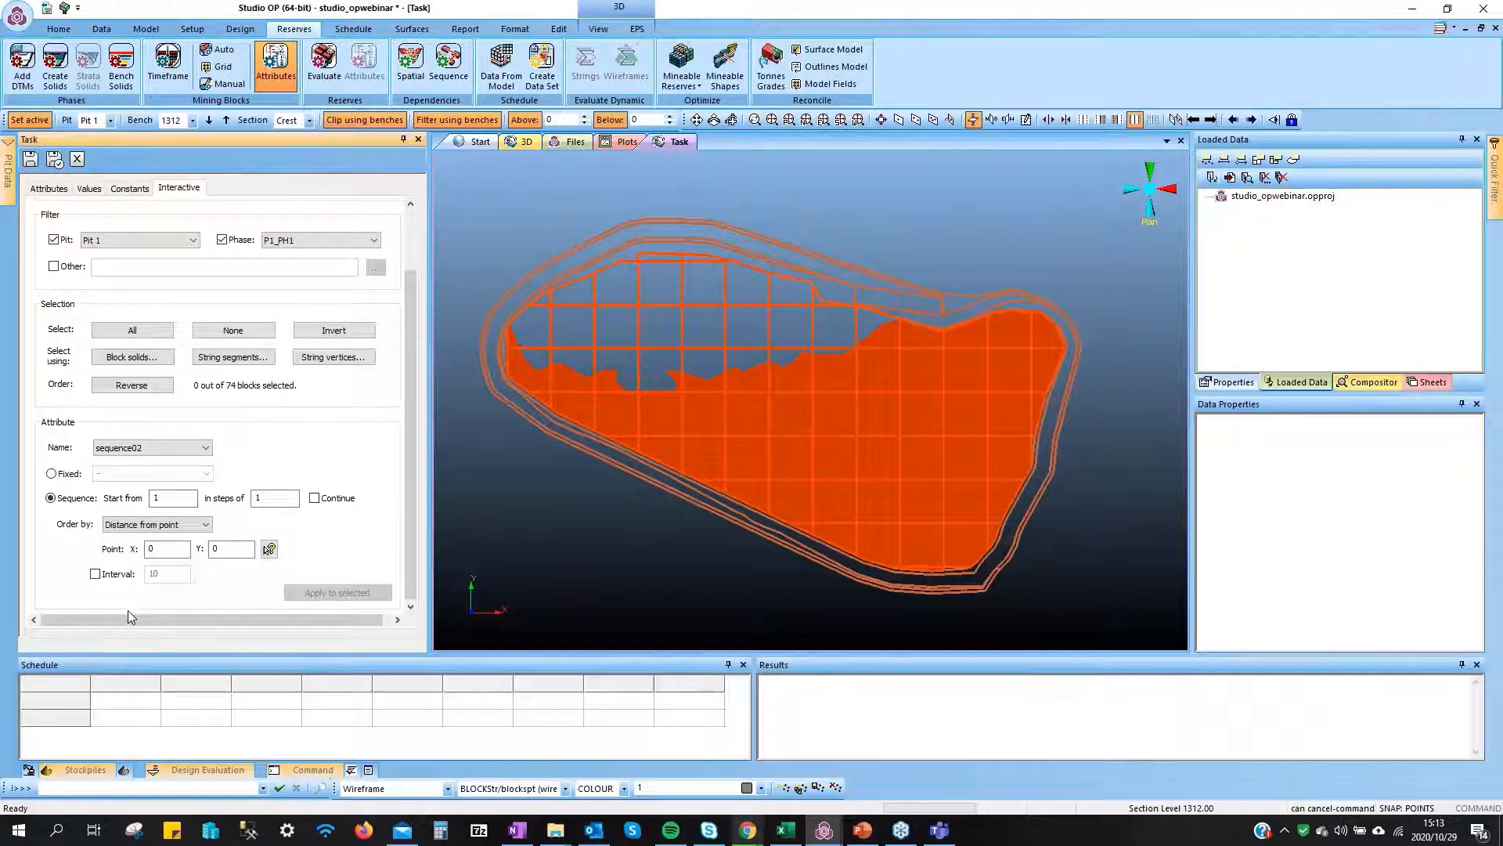
{"action": "left_click", "coordinate": [268, 548]}
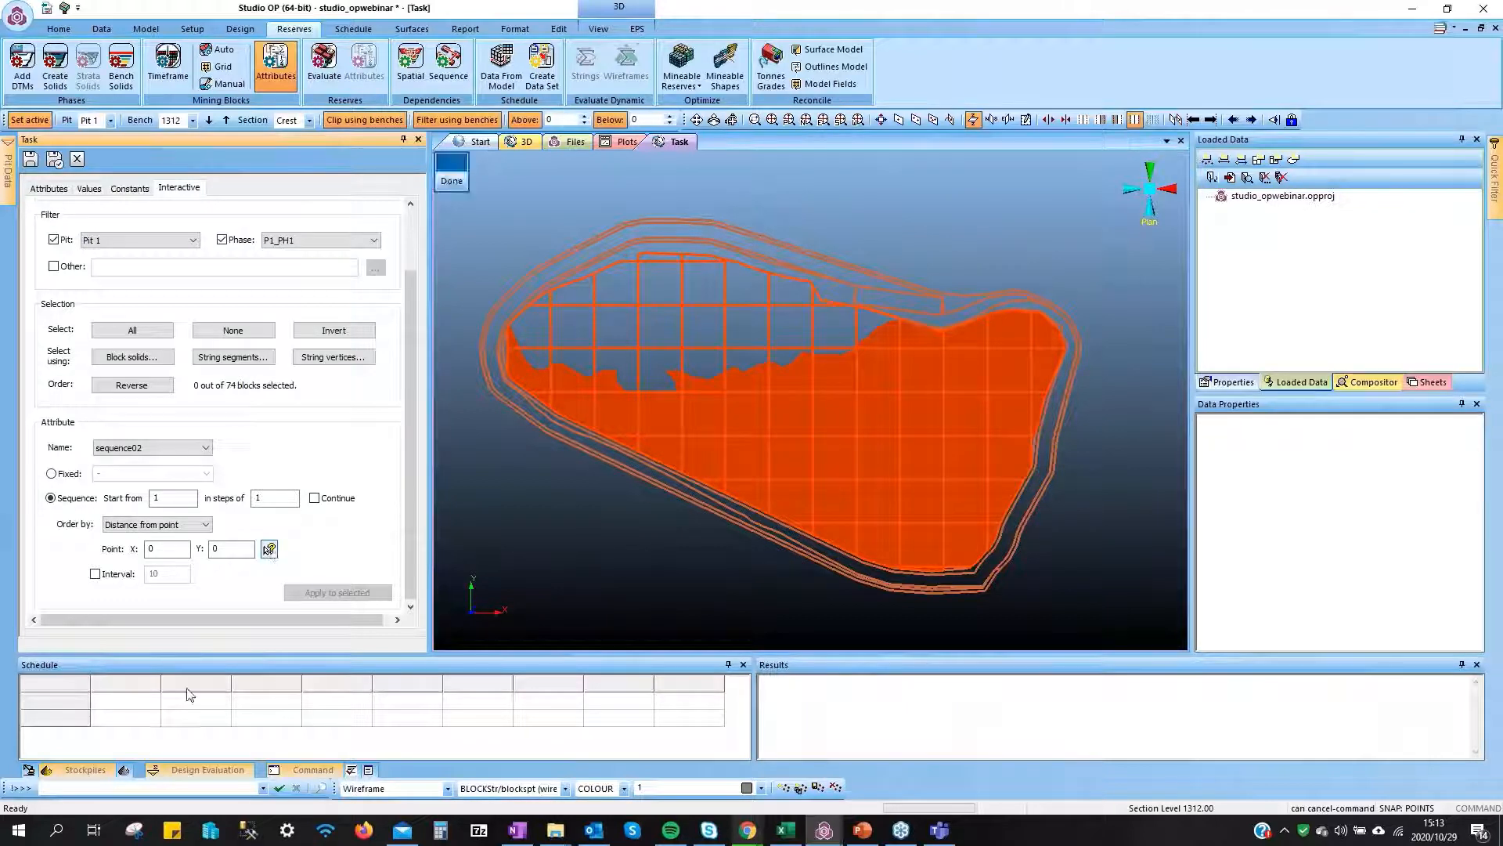
{"action": "scroll", "coordinate": [895, 315], "scroll_direction": "up", "scroll_amount": 1}
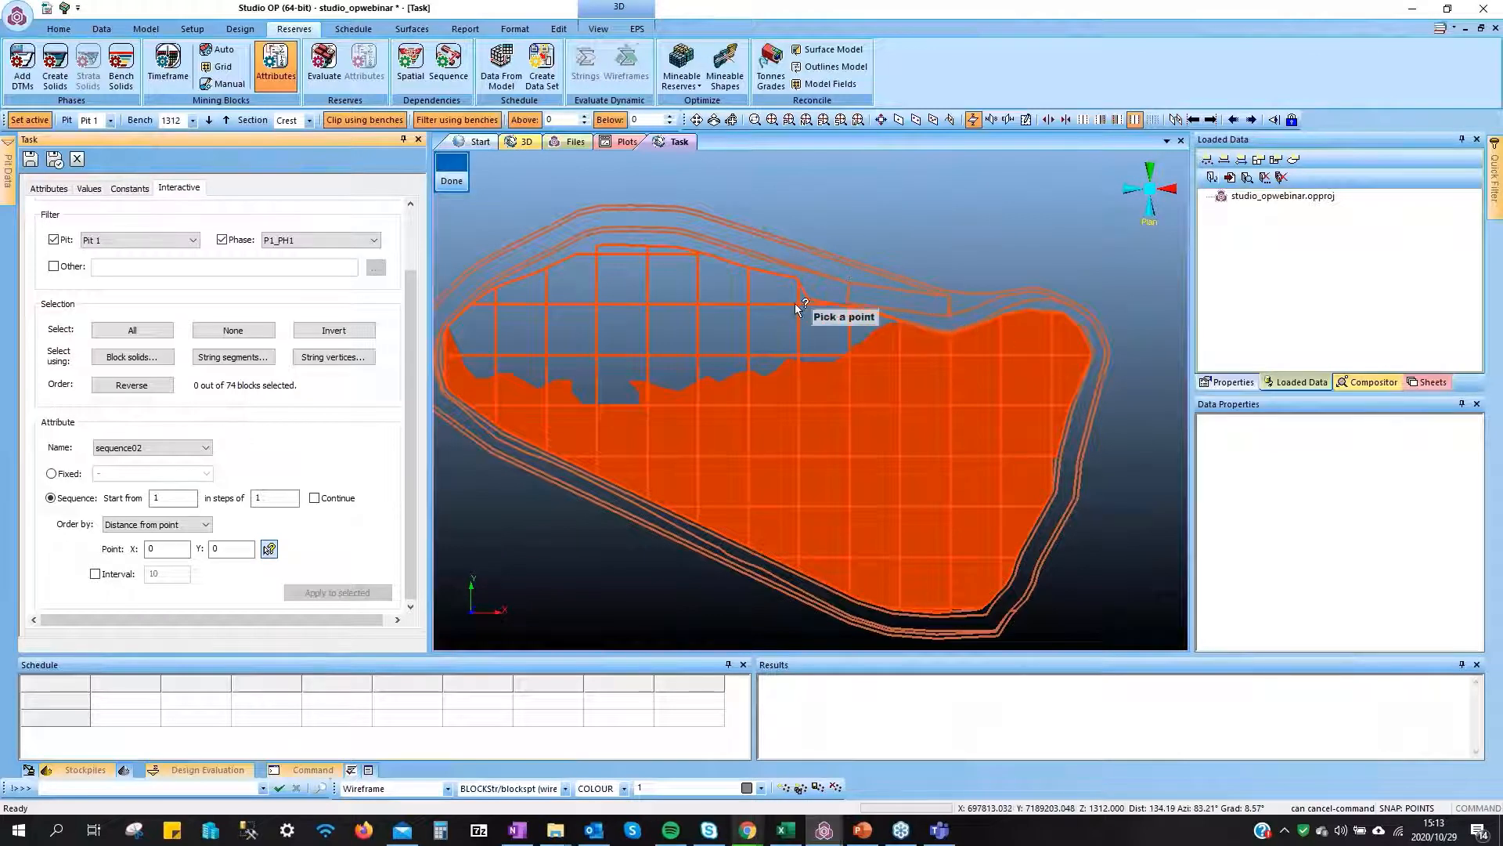
{"action": "left_click", "coordinate": [849, 304]}
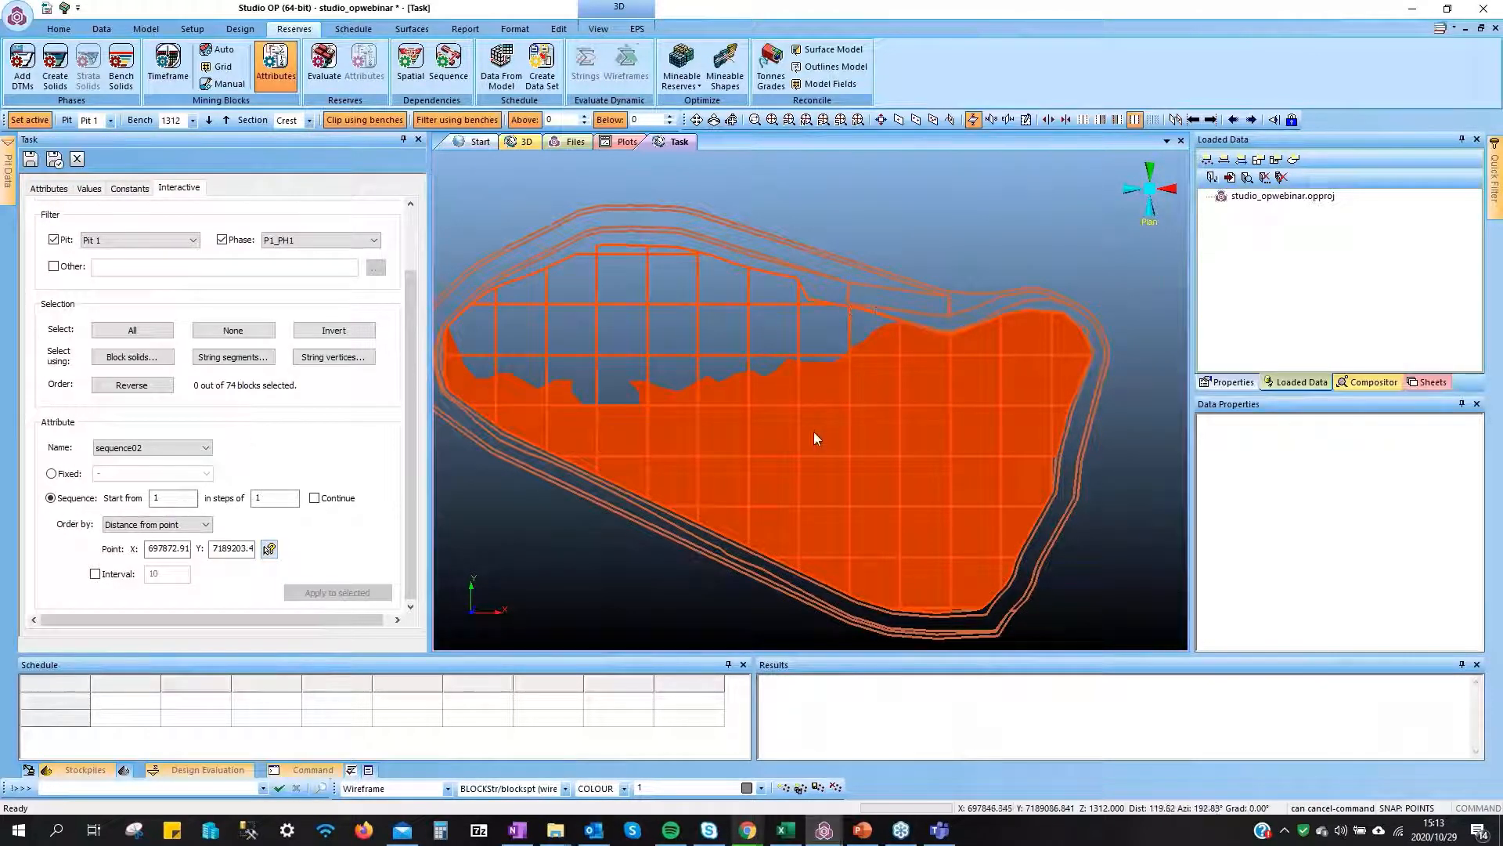
{"action": "scroll", "coordinate": [814, 427], "scroll_direction": "down", "scroll_amount": 2}
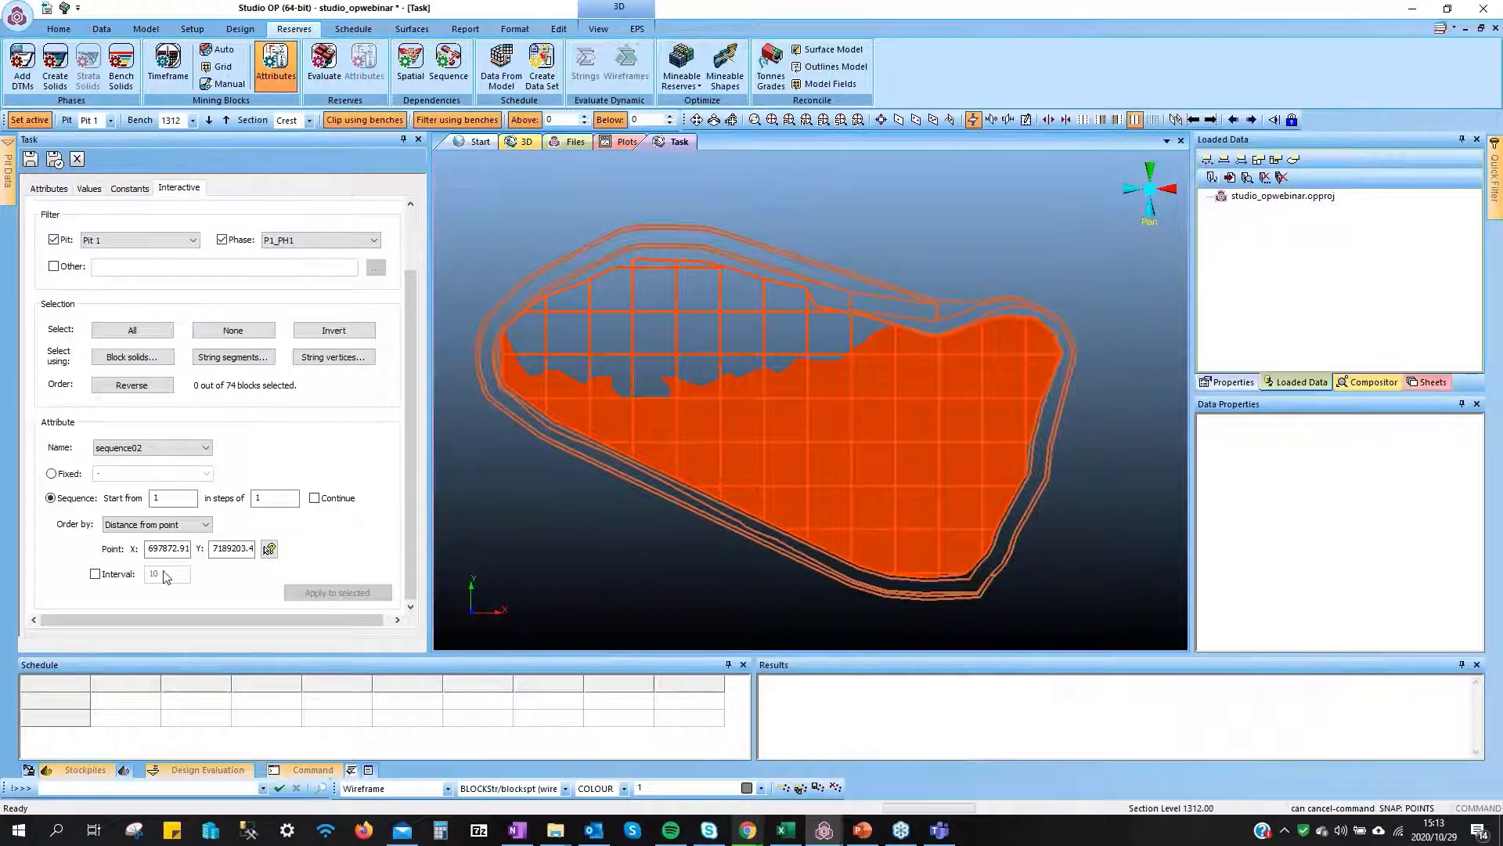
{"action": "left_click", "coordinate": [104, 577]}
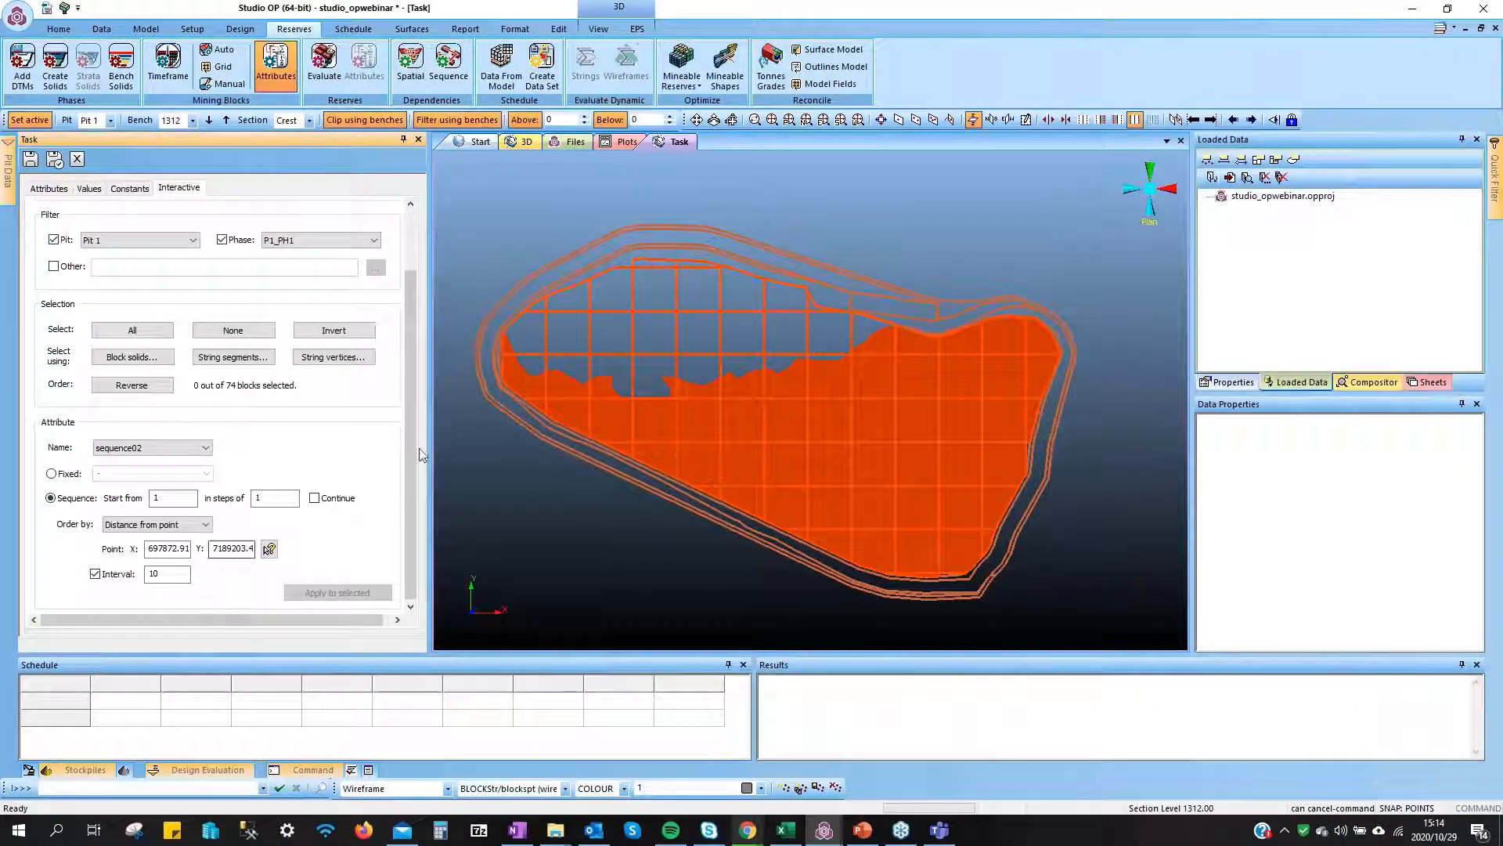
{"action": "scroll", "coordinate": [764, 369], "scroll_direction": "down", "scroll_amount": 1}
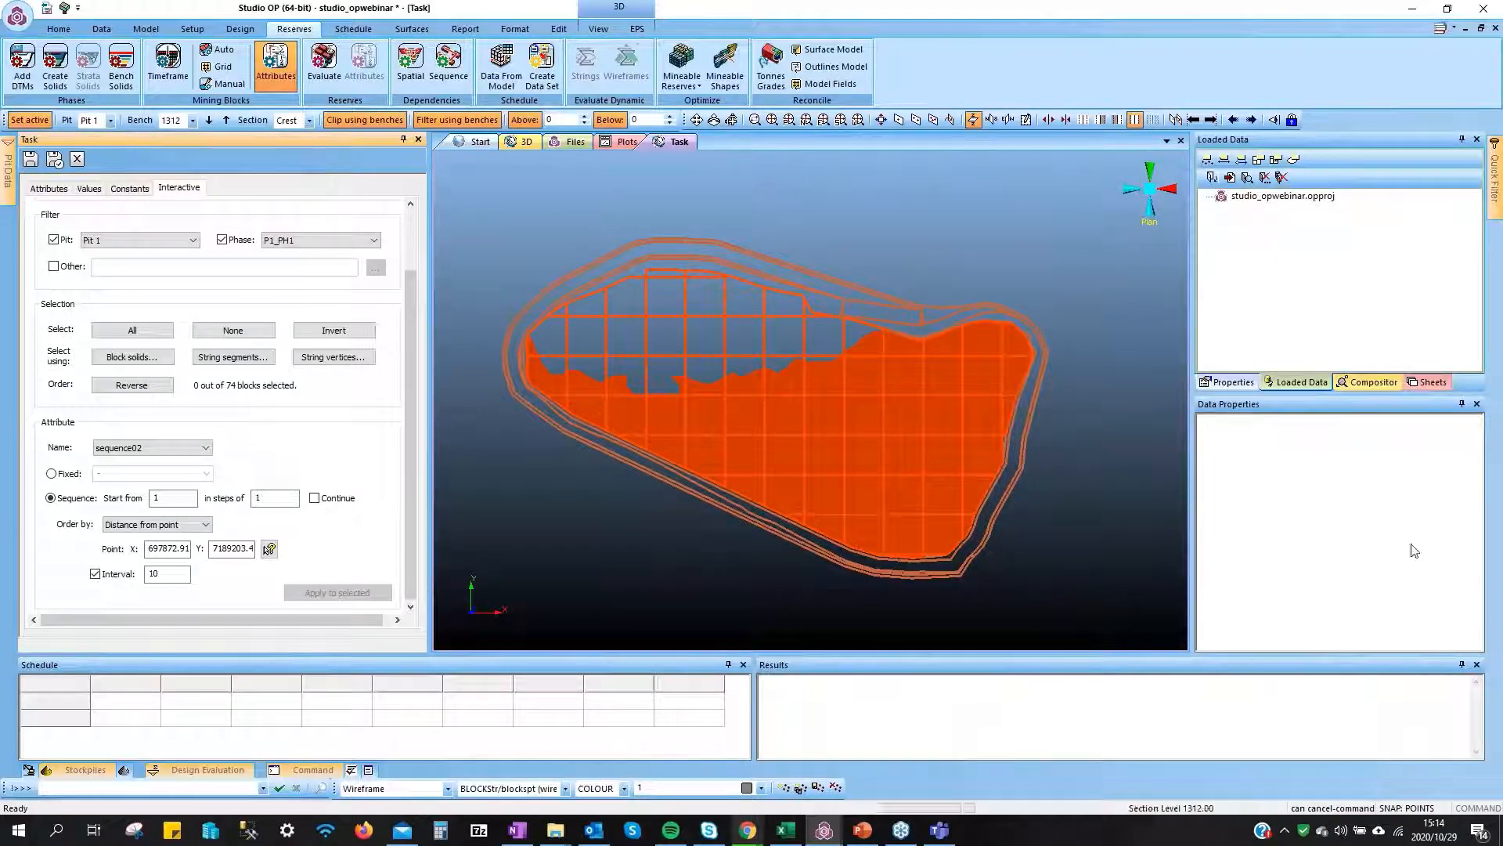
Hide the p1ph1design strings and the BLOCKStr/blockspt wireframe, leaving the BLOCKSst block outlines displayed
{"action": "left_click", "coordinate": [1431, 377]}
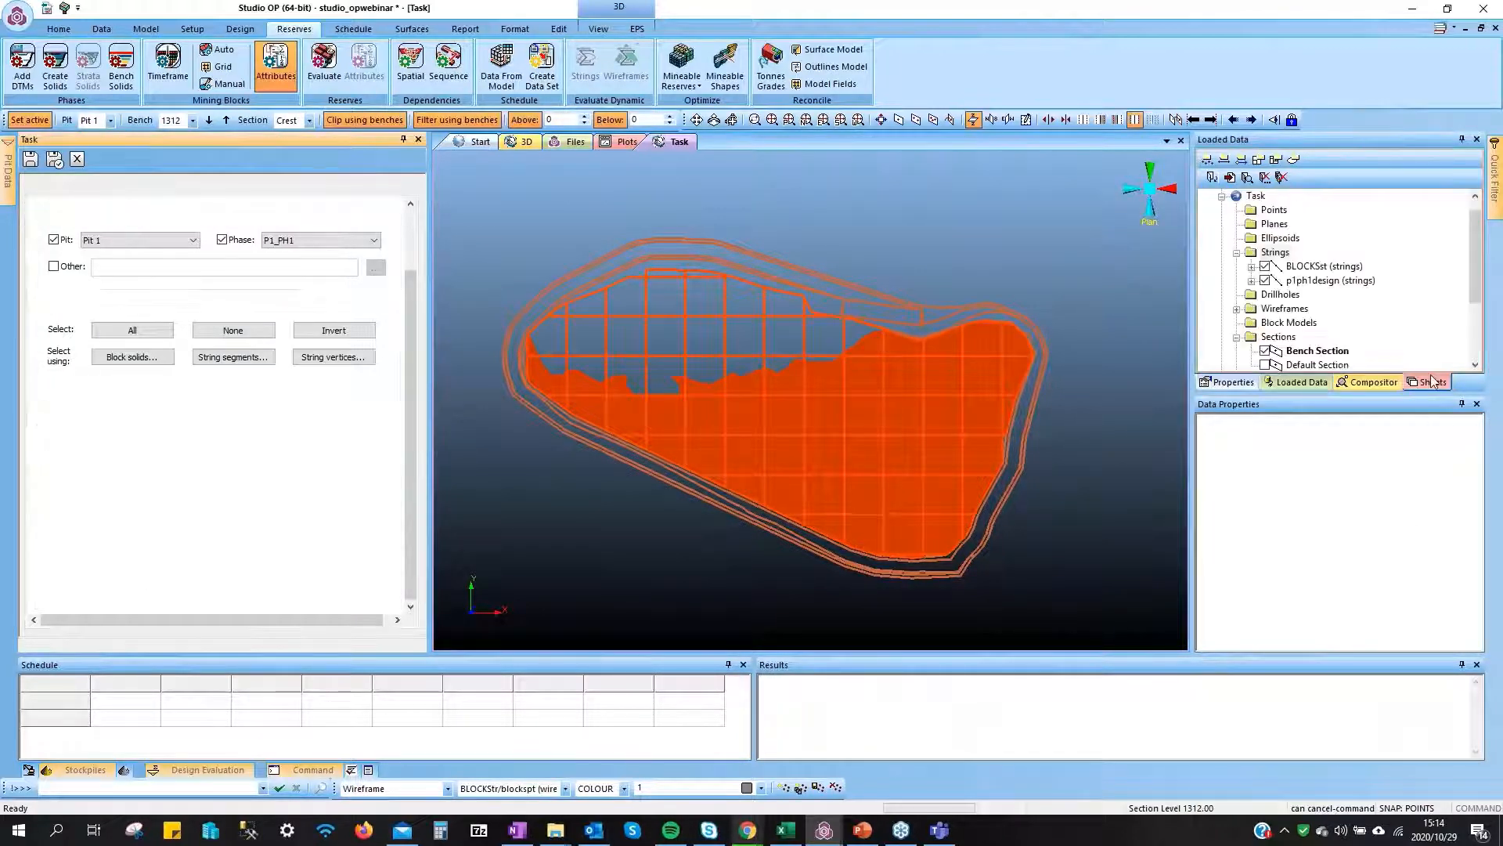
{"action": "left_click", "coordinate": [1265, 281]}
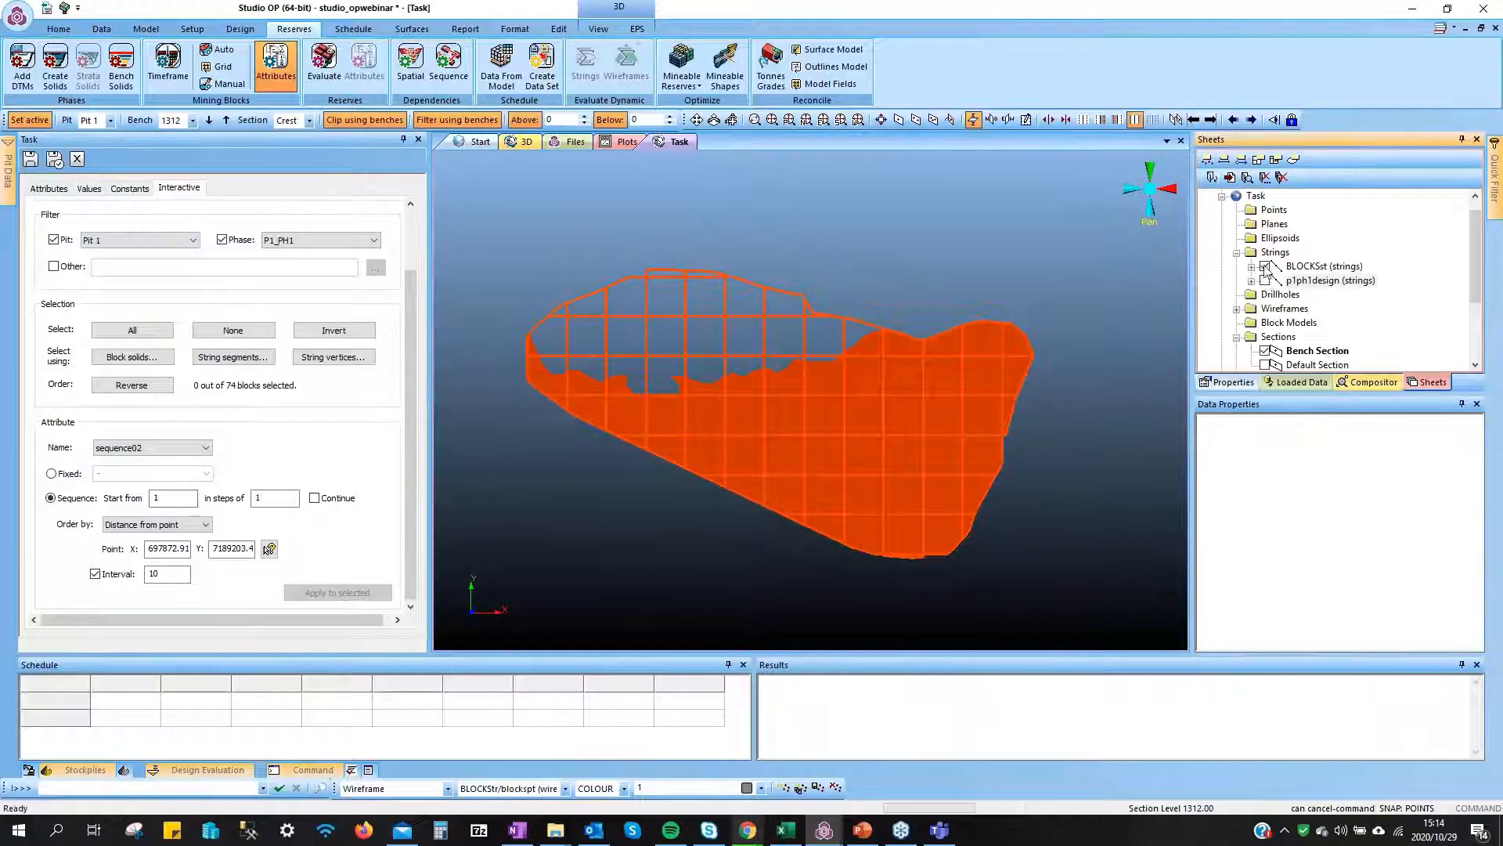
{"action": "left_click", "coordinate": [1265, 266]}
{"action": "left_click", "coordinate": [1265, 266]}
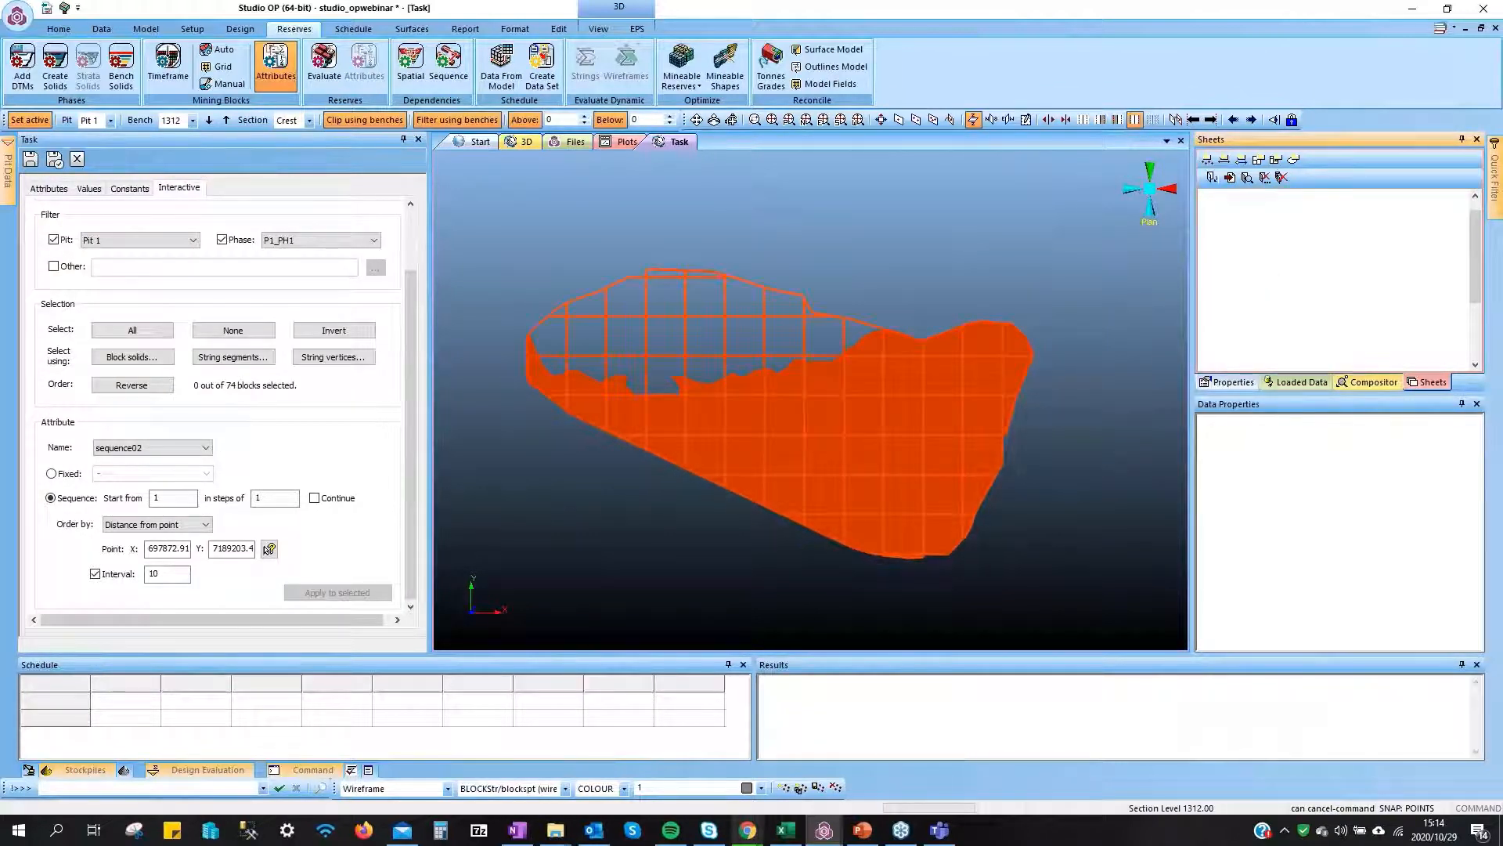
{"action": "left_click", "coordinate": [1265, 323]}
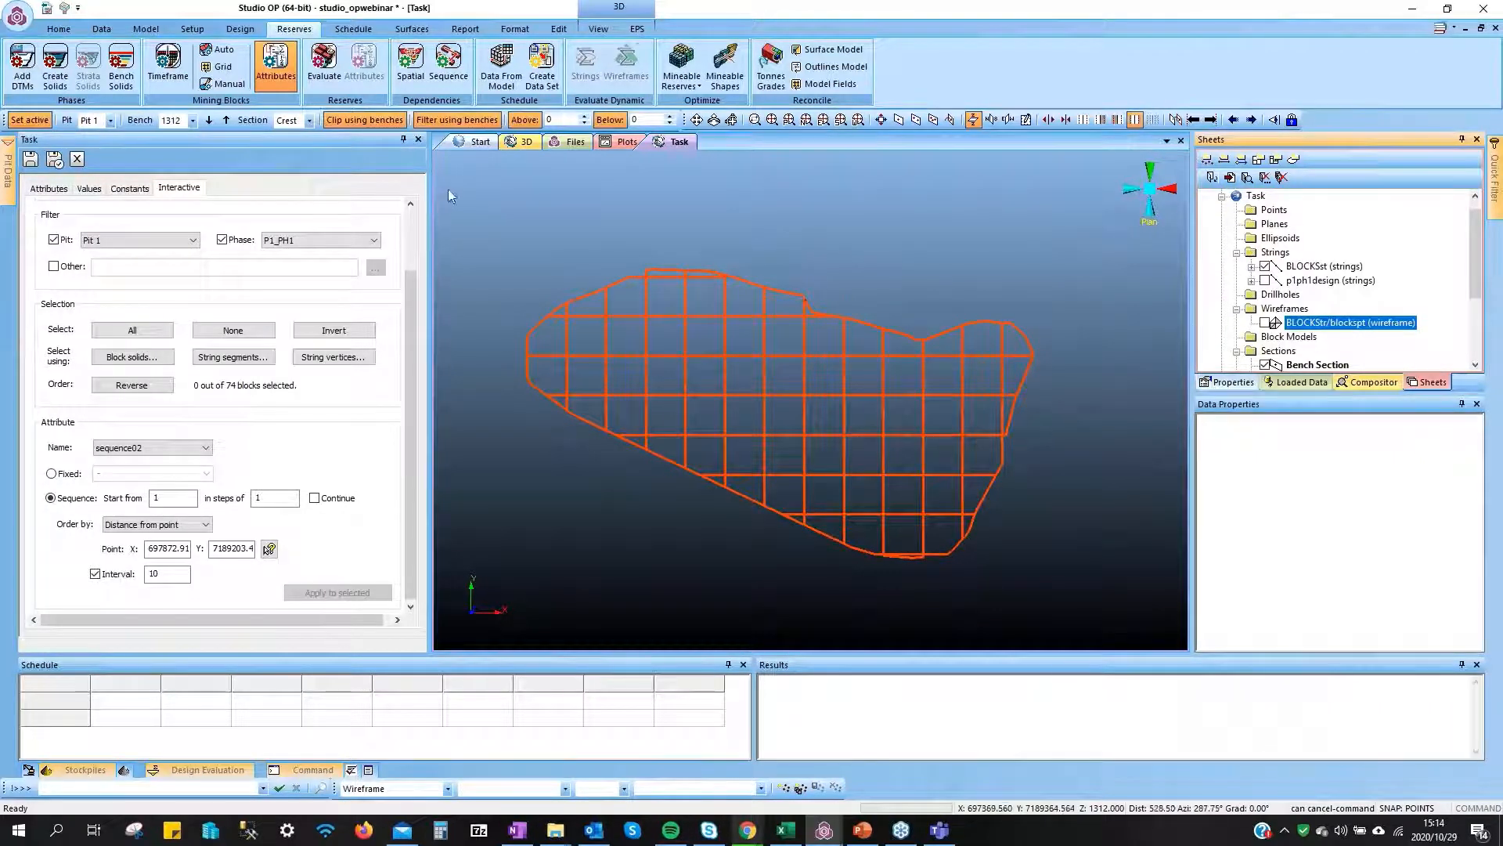
Apply the sequence02 numbering to all blocks of bench 1312 and display their attribute values on the outlines
{"action": "left_click_drag", "start_coordinate": [448, 190], "coordinate": [1074, 599]}
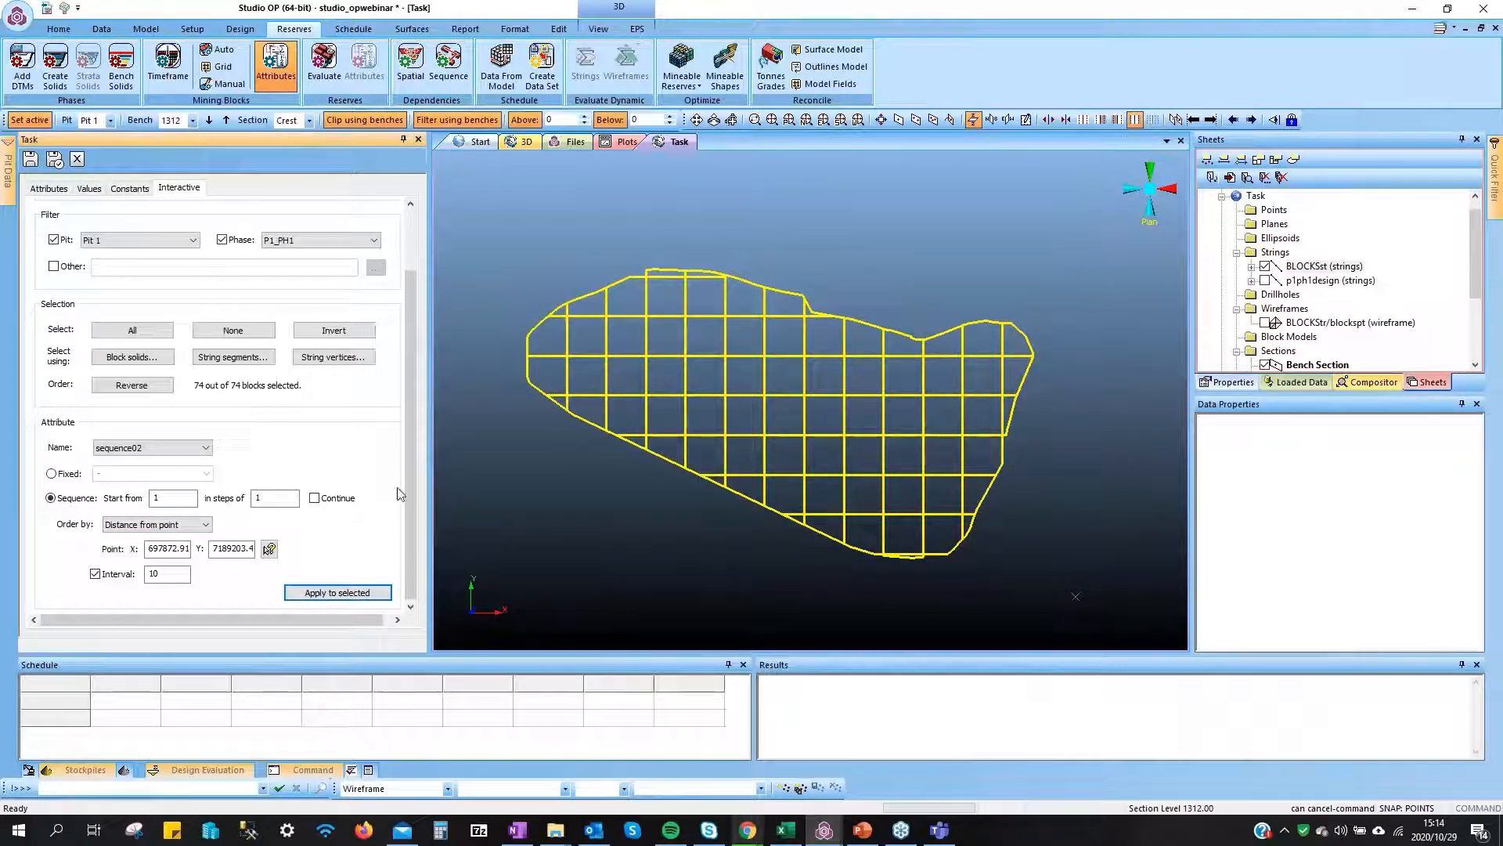
{"action": "left_click_drag", "start_coordinate": [406, 509], "coordinate": [397, 431]}
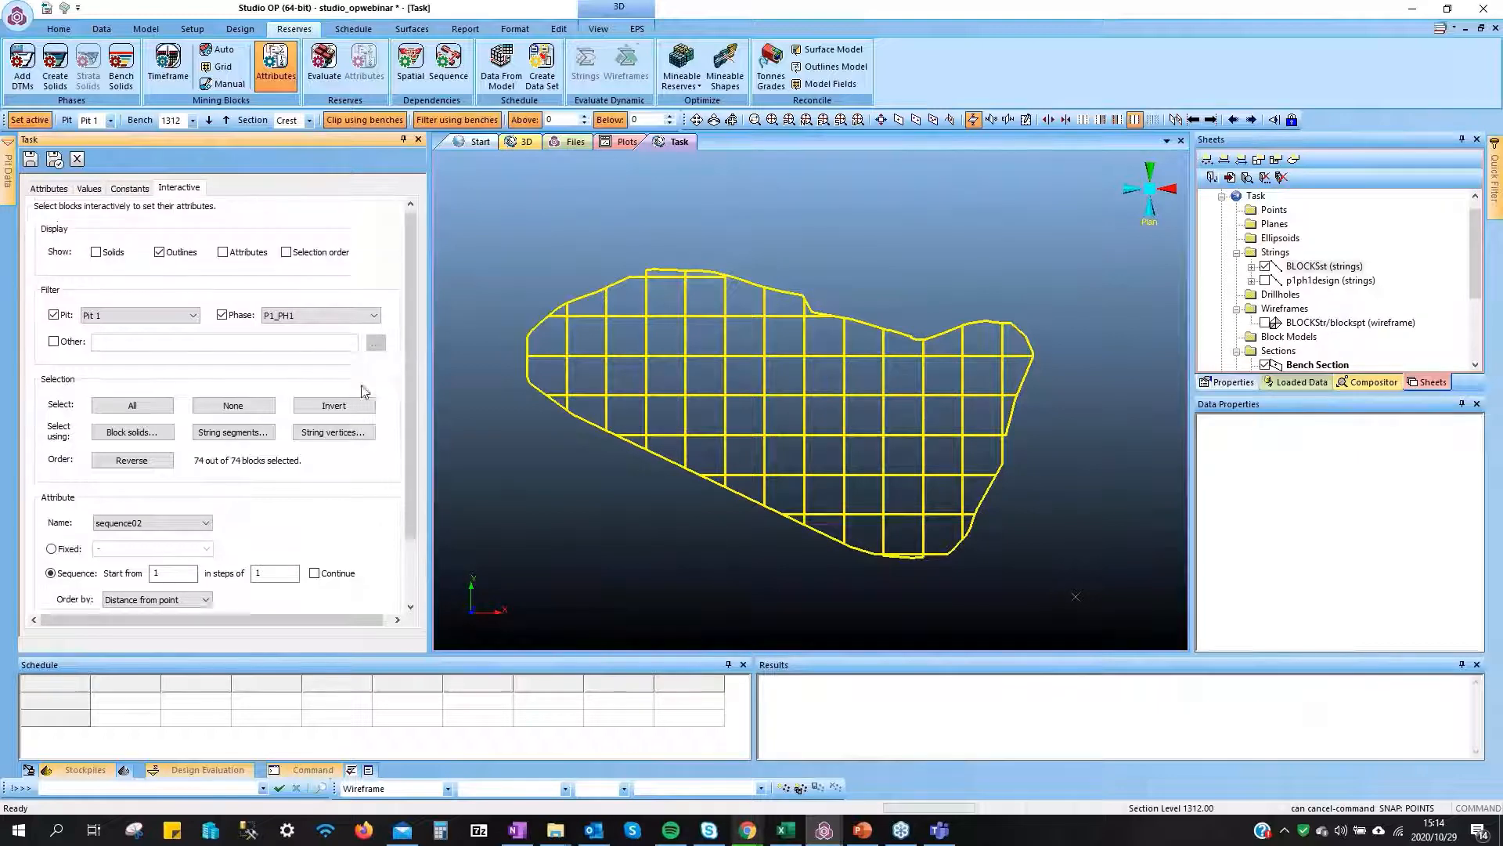
{"action": "left_click", "coordinate": [224, 256]}
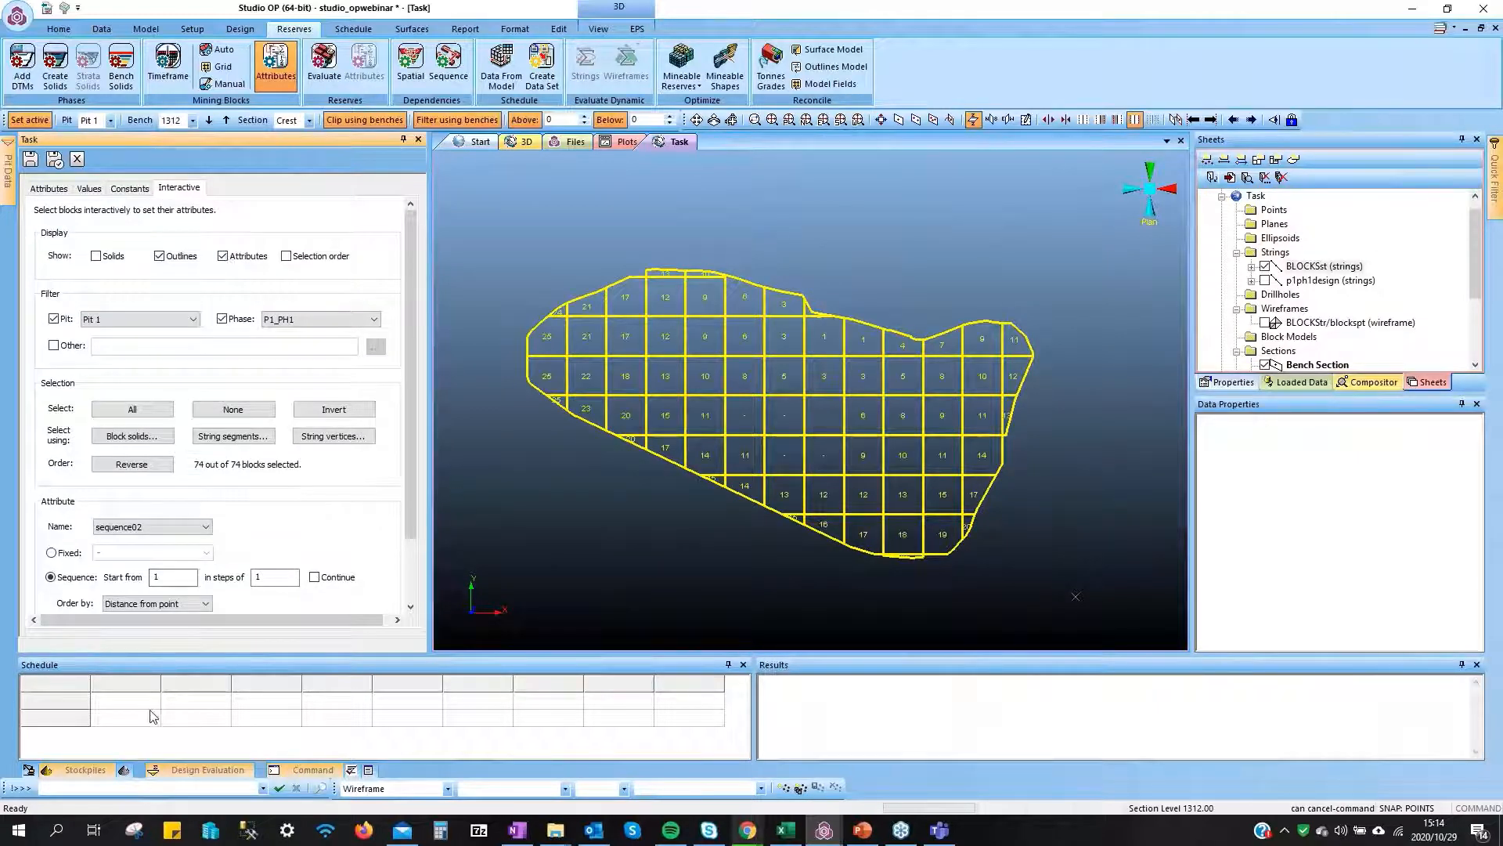
{"action": "scroll", "coordinate": [814, 284], "scroll_direction": "up", "scroll_amount": 5}
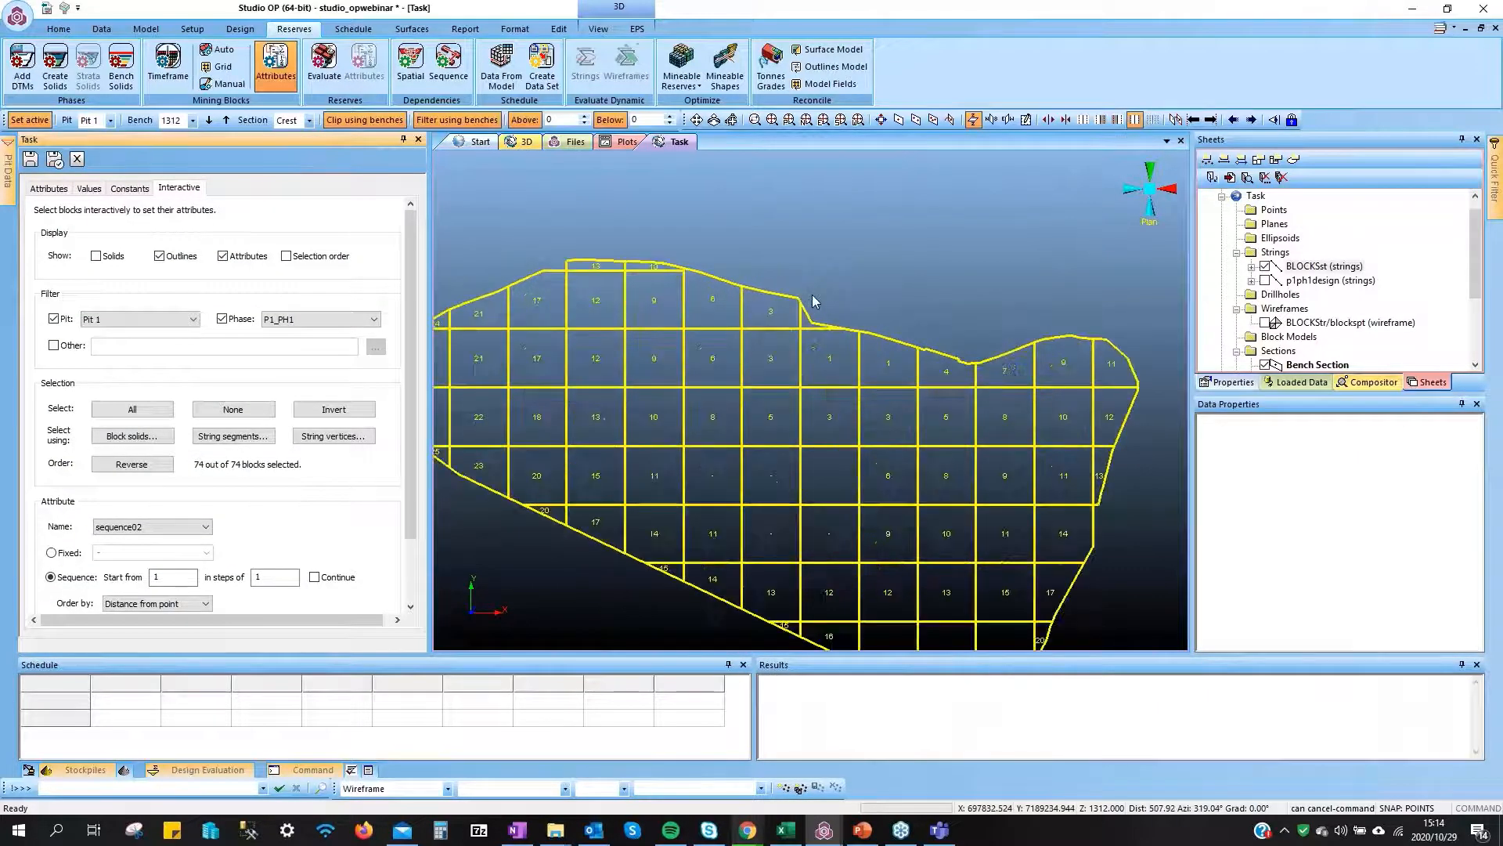
{"action": "scroll", "coordinate": [783, 320], "scroll_direction": "up", "scroll_amount": 2}
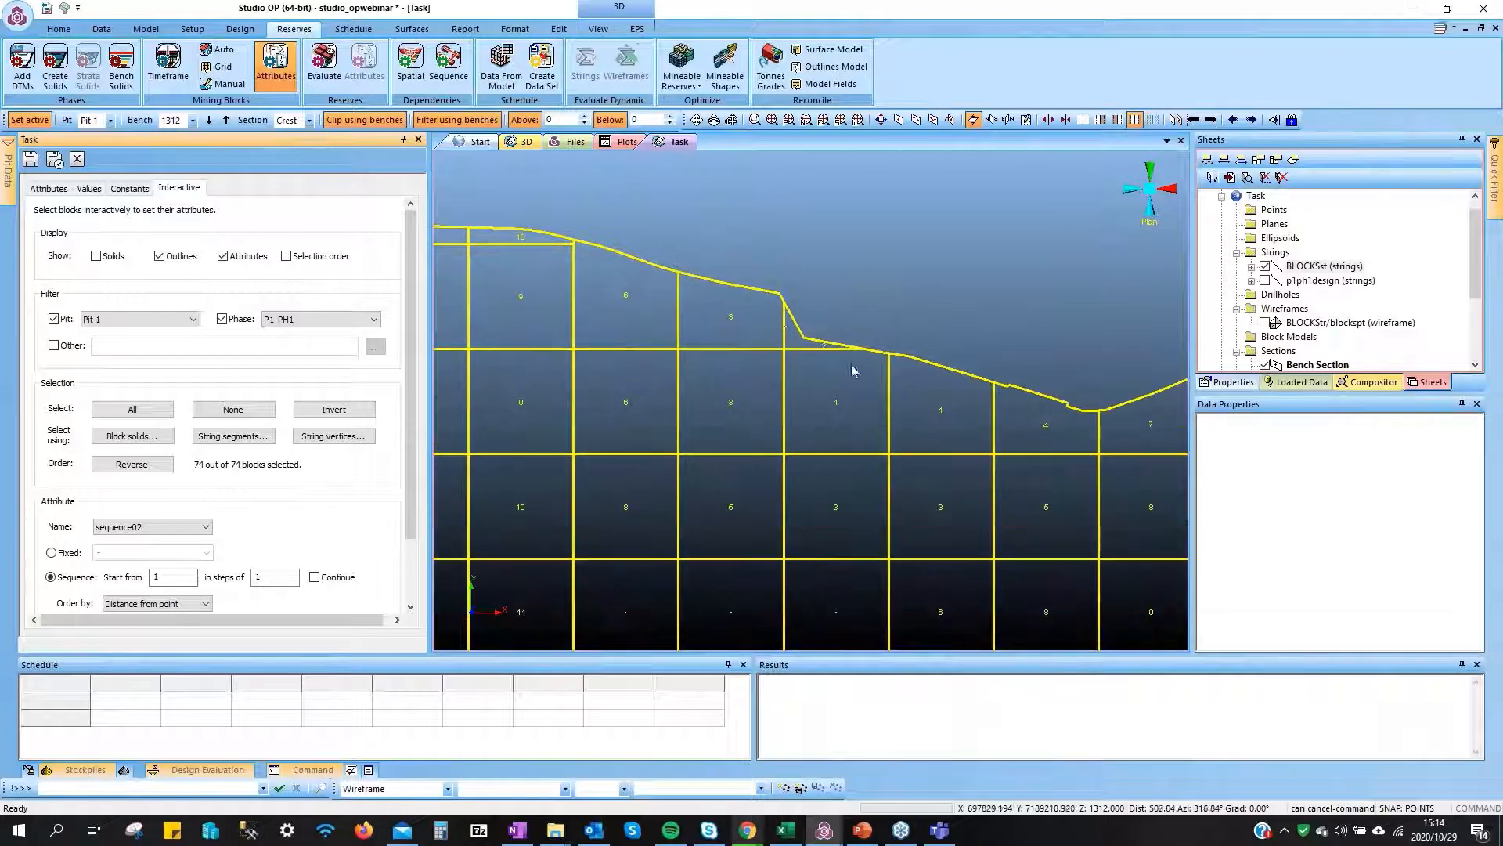
{"action": "scroll", "coordinate": [1006, 407], "scroll_direction": "up", "scroll_amount": 1}
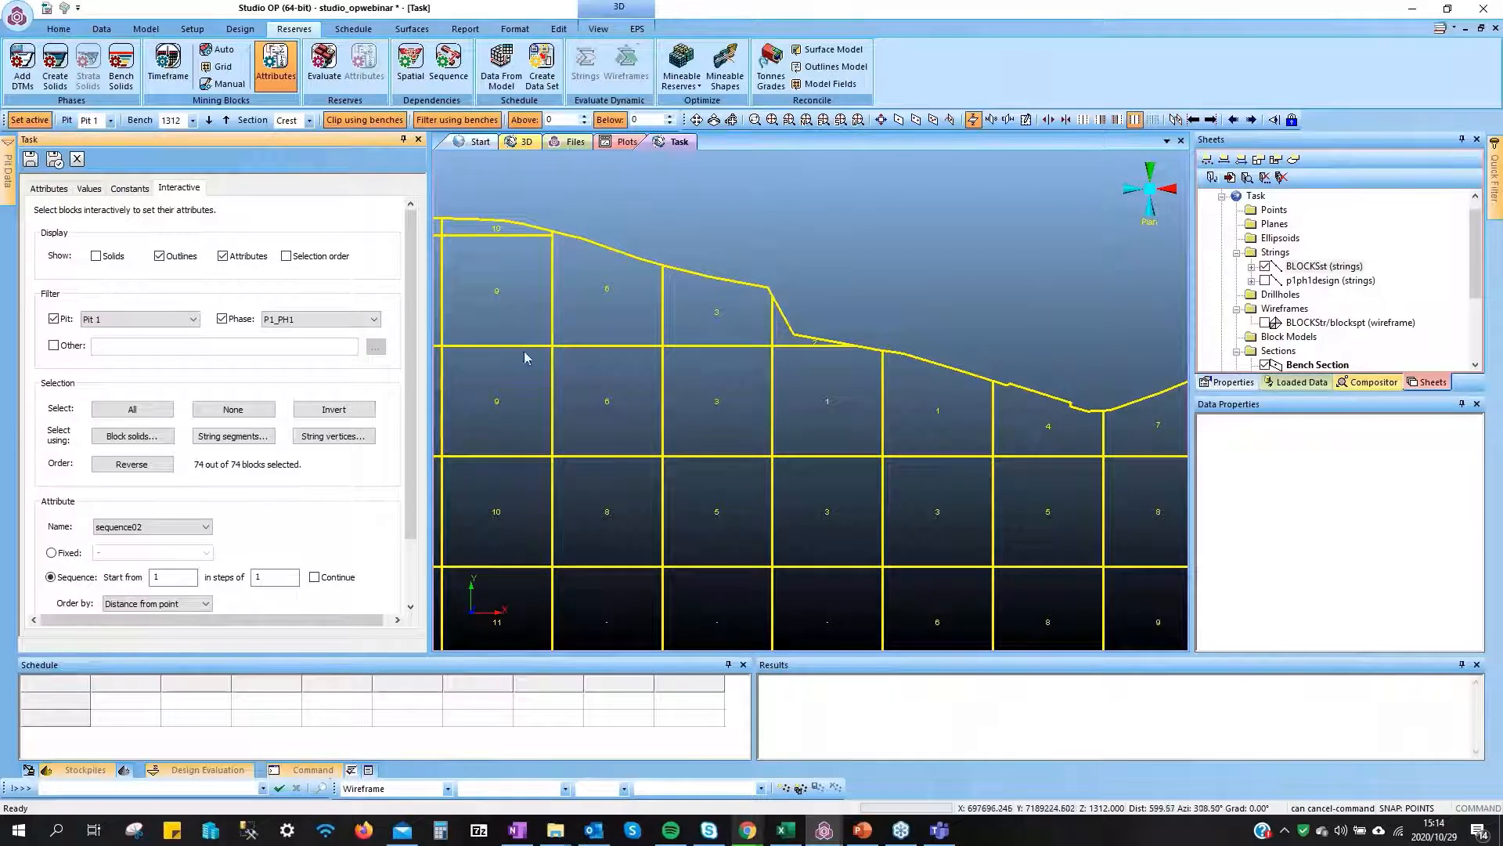
Switch to bench 1302 and pick the sequence's distance point at the northern notch near X 697772.91, Y 7189216.2
{"action": "scroll", "coordinate": [1026, 495], "scroll_direction": "down", "scroll_amount": 5}
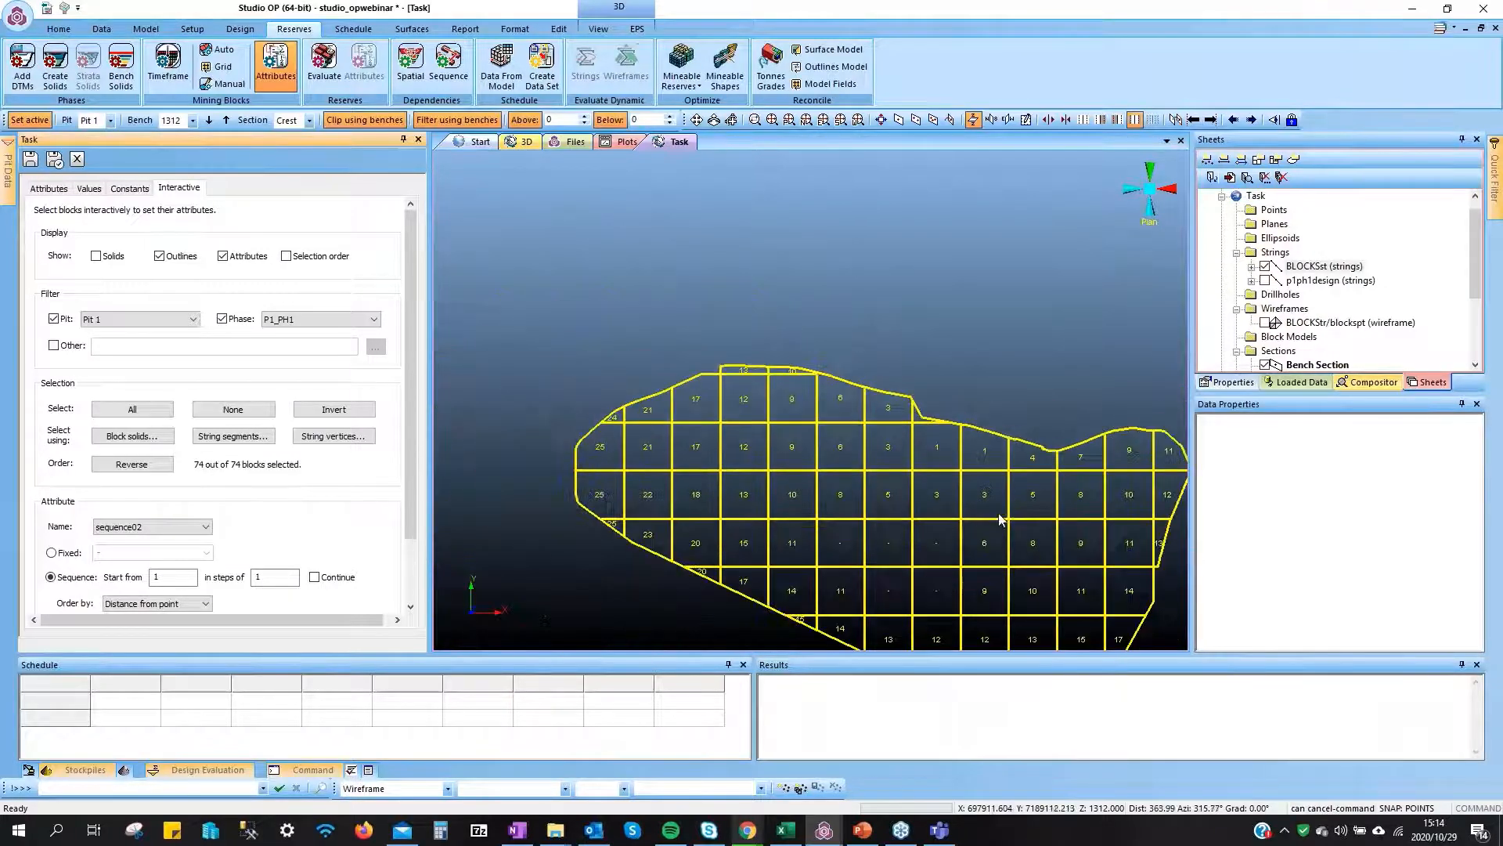
{"action": "middle_click_drag", "start_coordinate": [991, 484], "coordinate": [904, 331]}
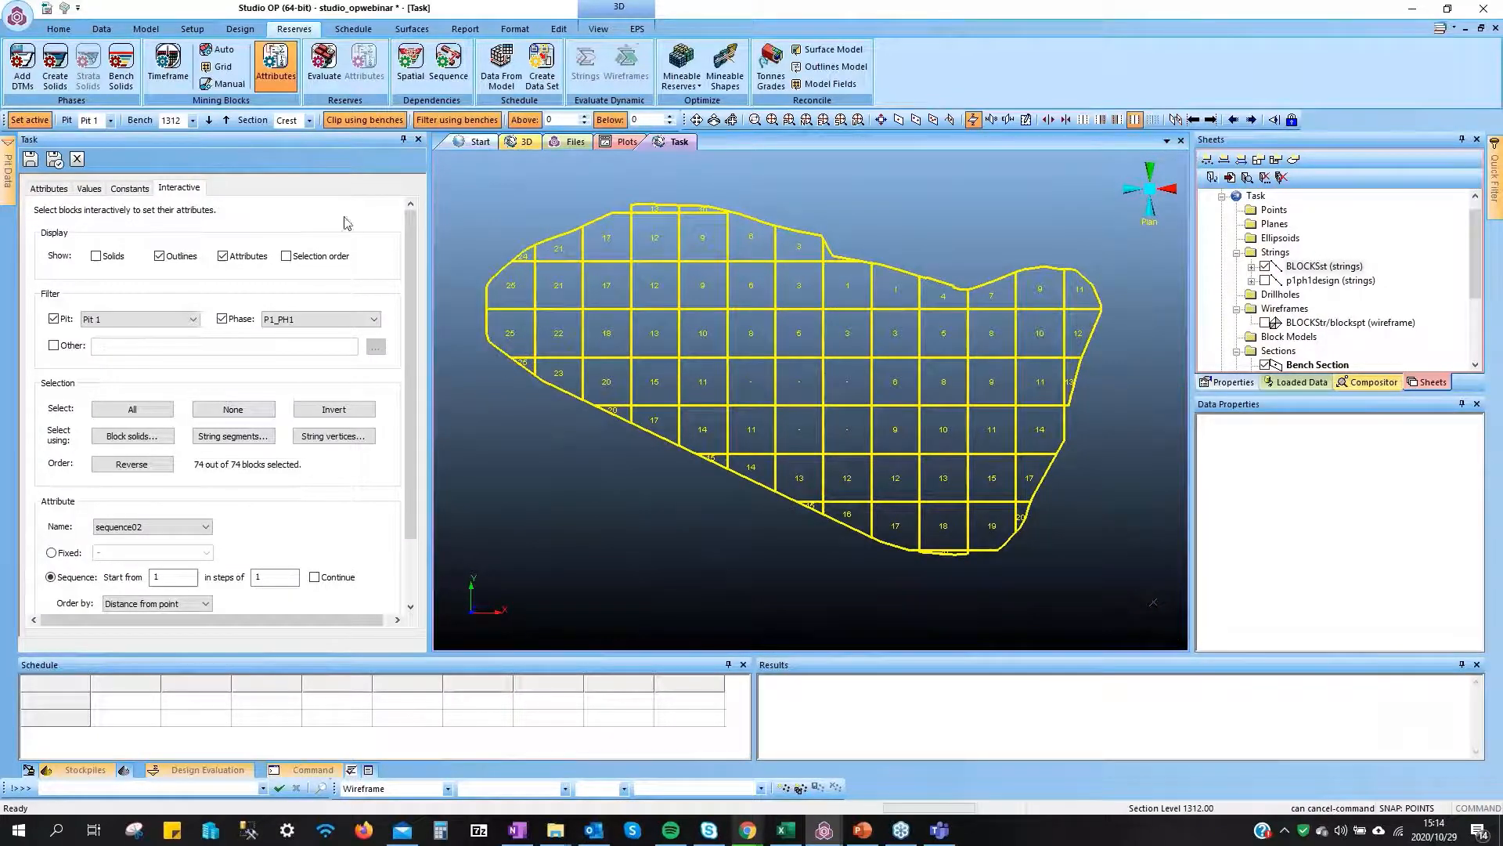
{"action": "left_click", "coordinate": [209, 120]}
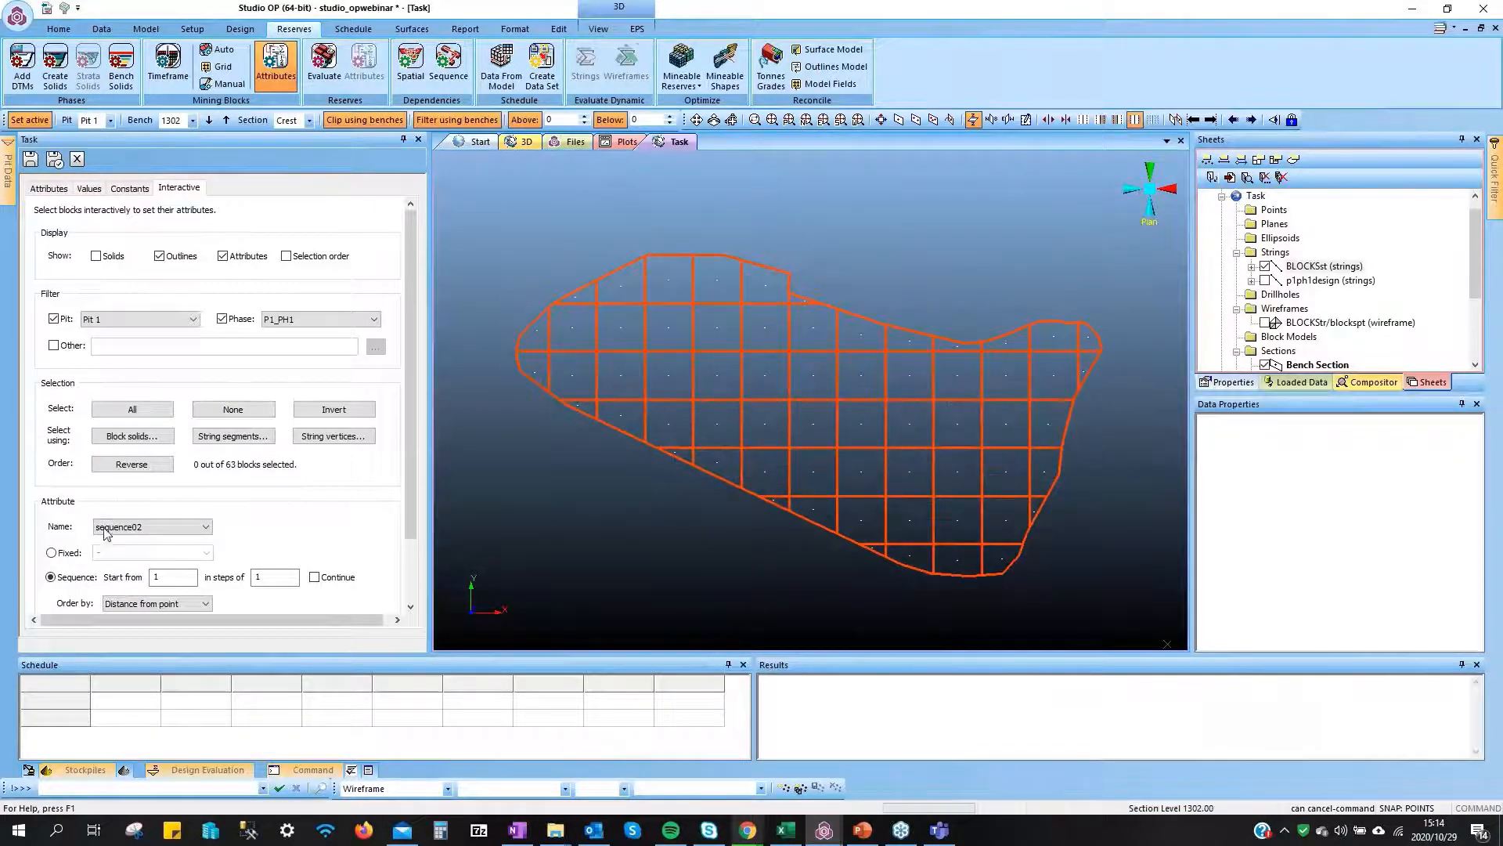
{"action": "scroll", "coordinate": [141, 539], "scroll_direction": "down", "scroll_amount": 1}
{"action": "left_click", "coordinate": [269, 549]}
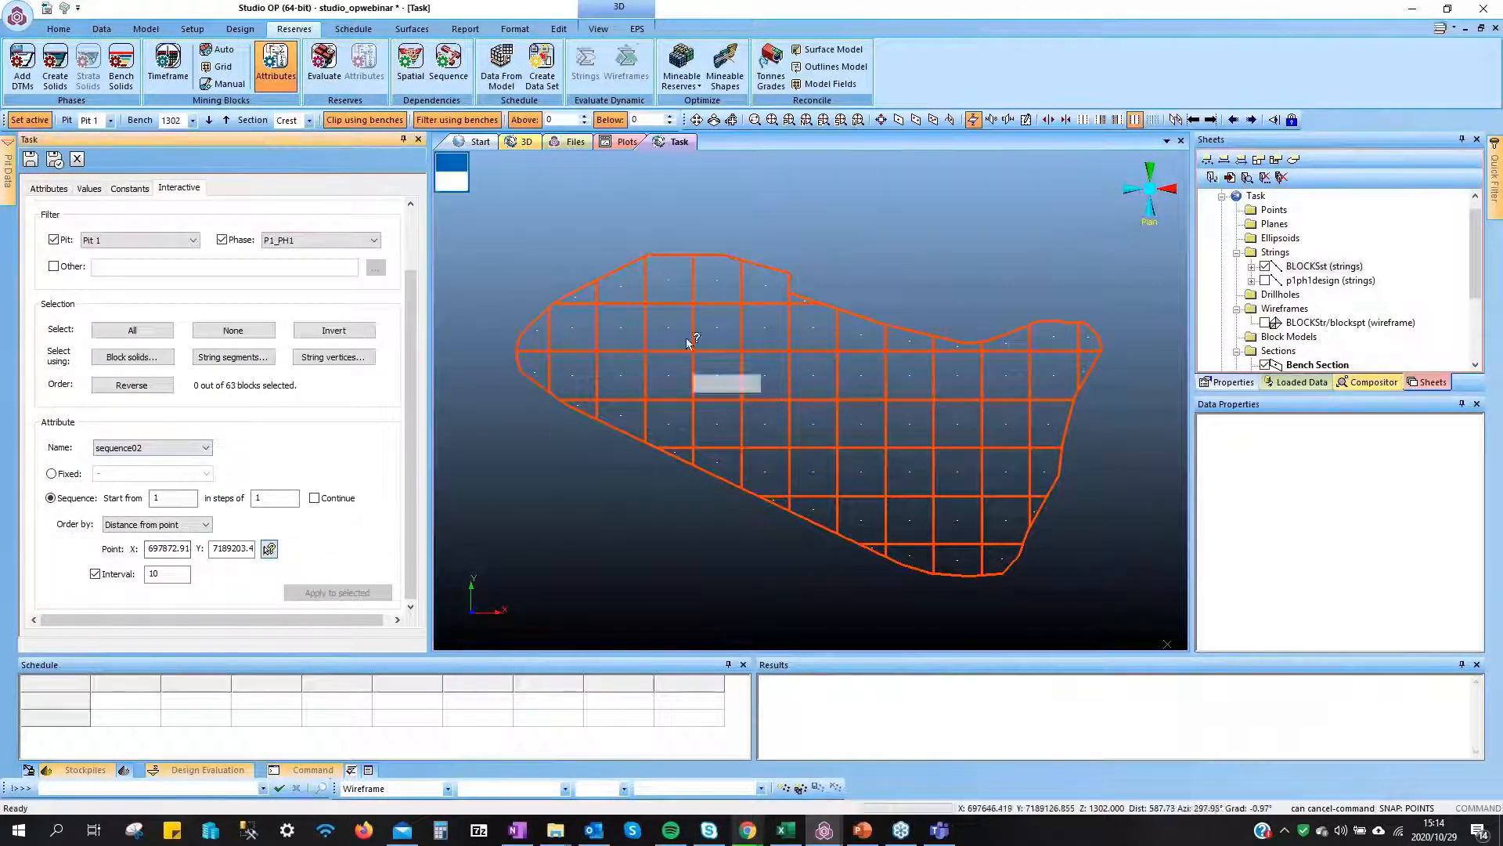
{"action": "scroll", "coordinate": [755, 292], "scroll_direction": "up", "scroll_amount": 1}
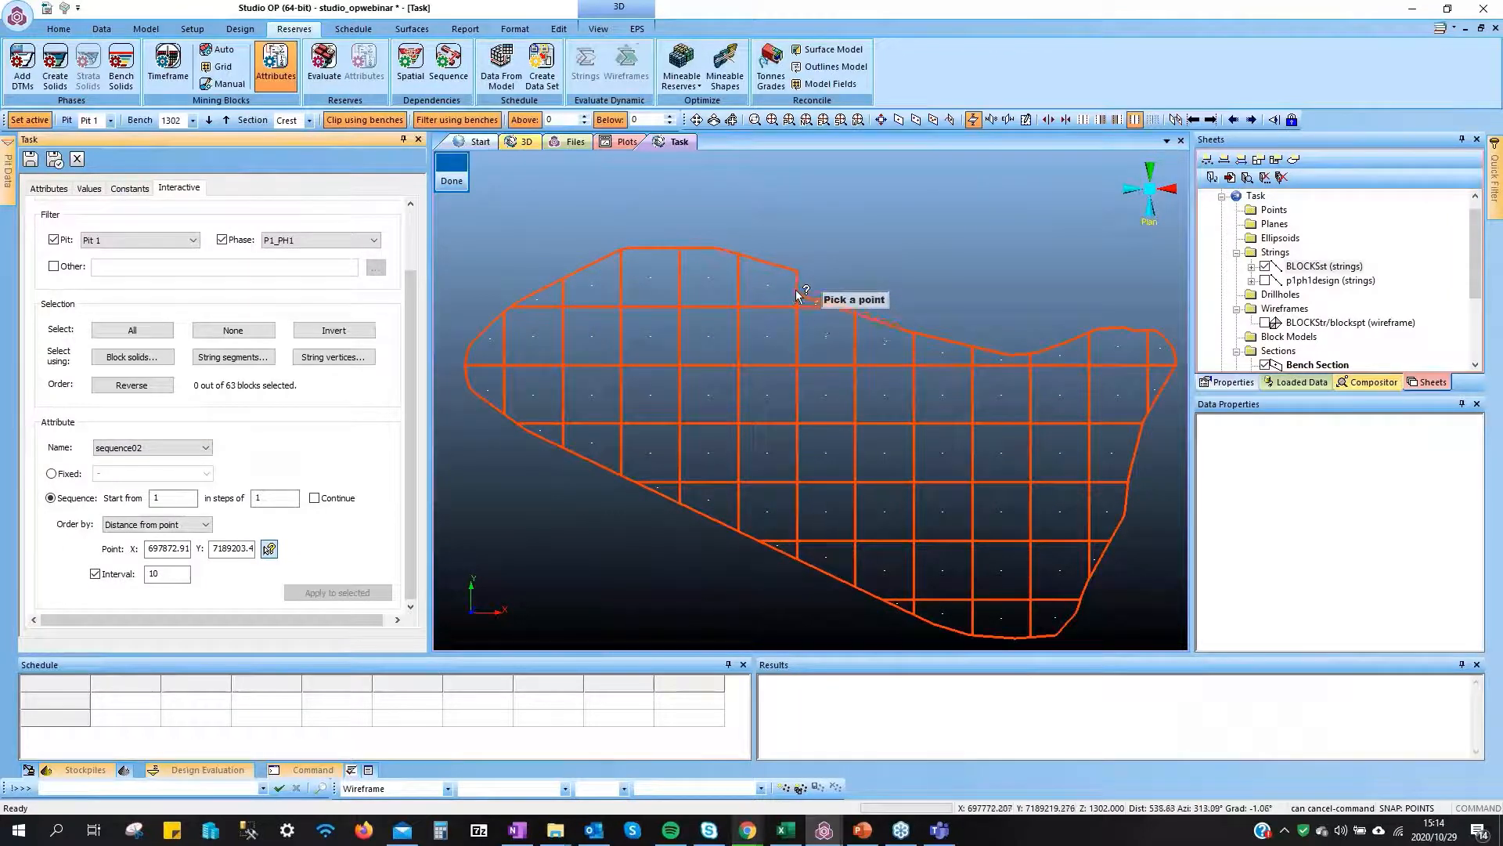
{"action": "left_click", "coordinate": [797, 296]}
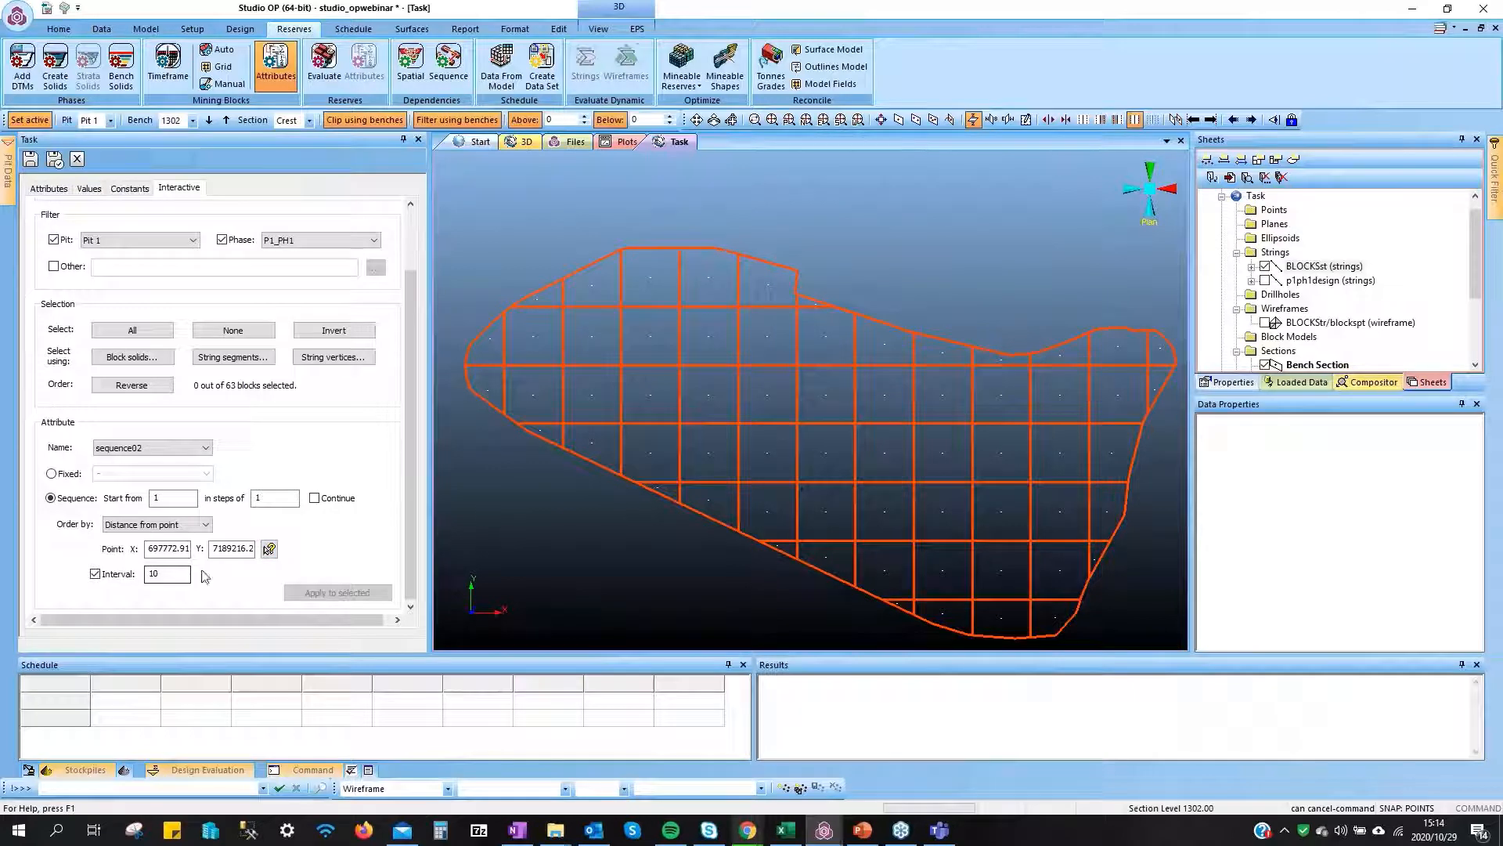
Set the distance interval to 5 and enable continuing the sequence numbering
{"action": "double_click", "coordinate": [155, 574]}
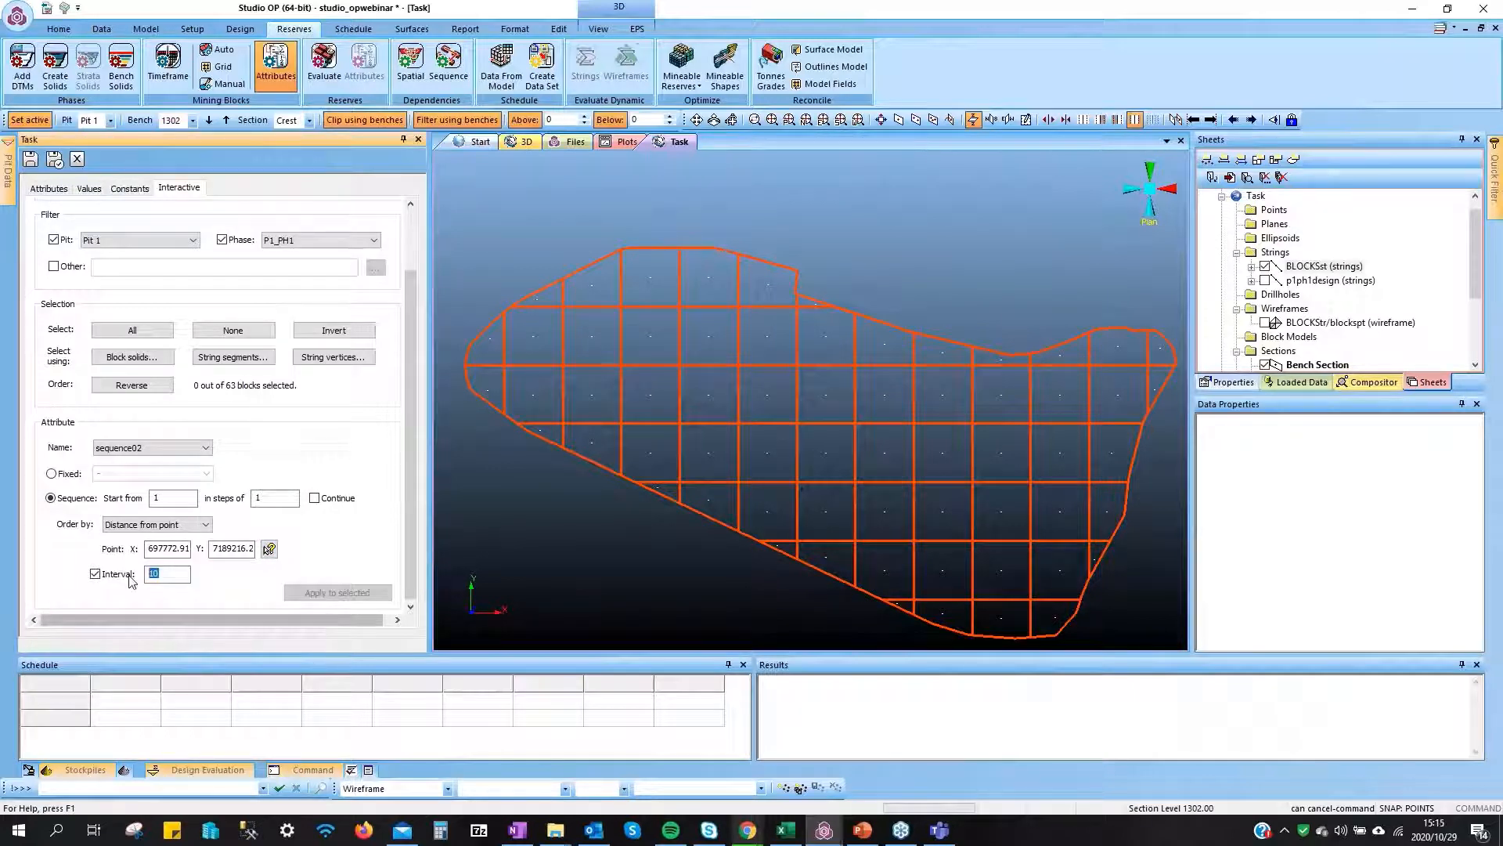
{"action": "type", "text": "5"}
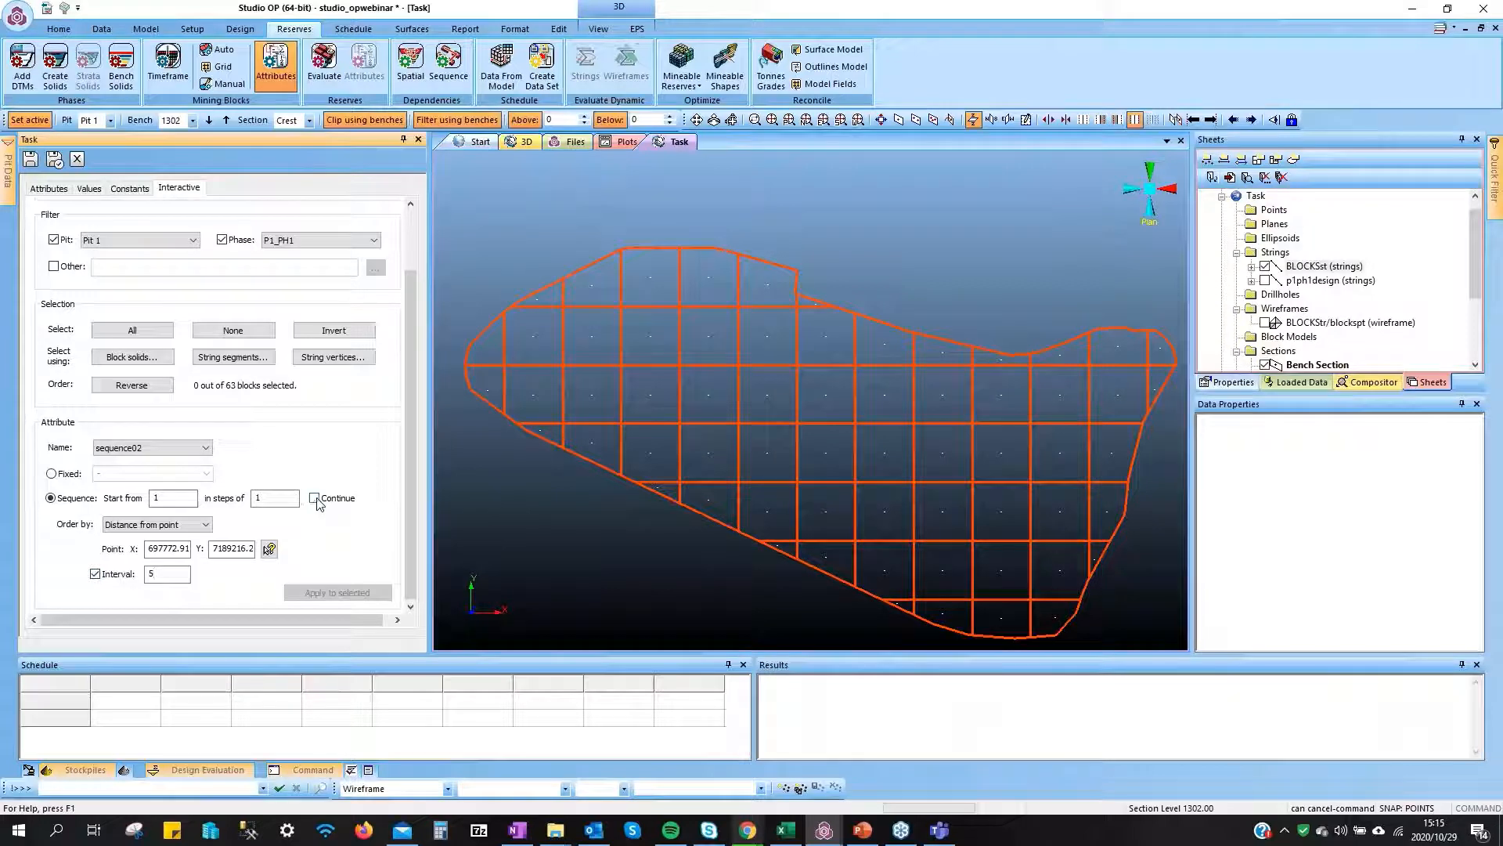
{"action": "left_click", "coordinate": [315, 499]}
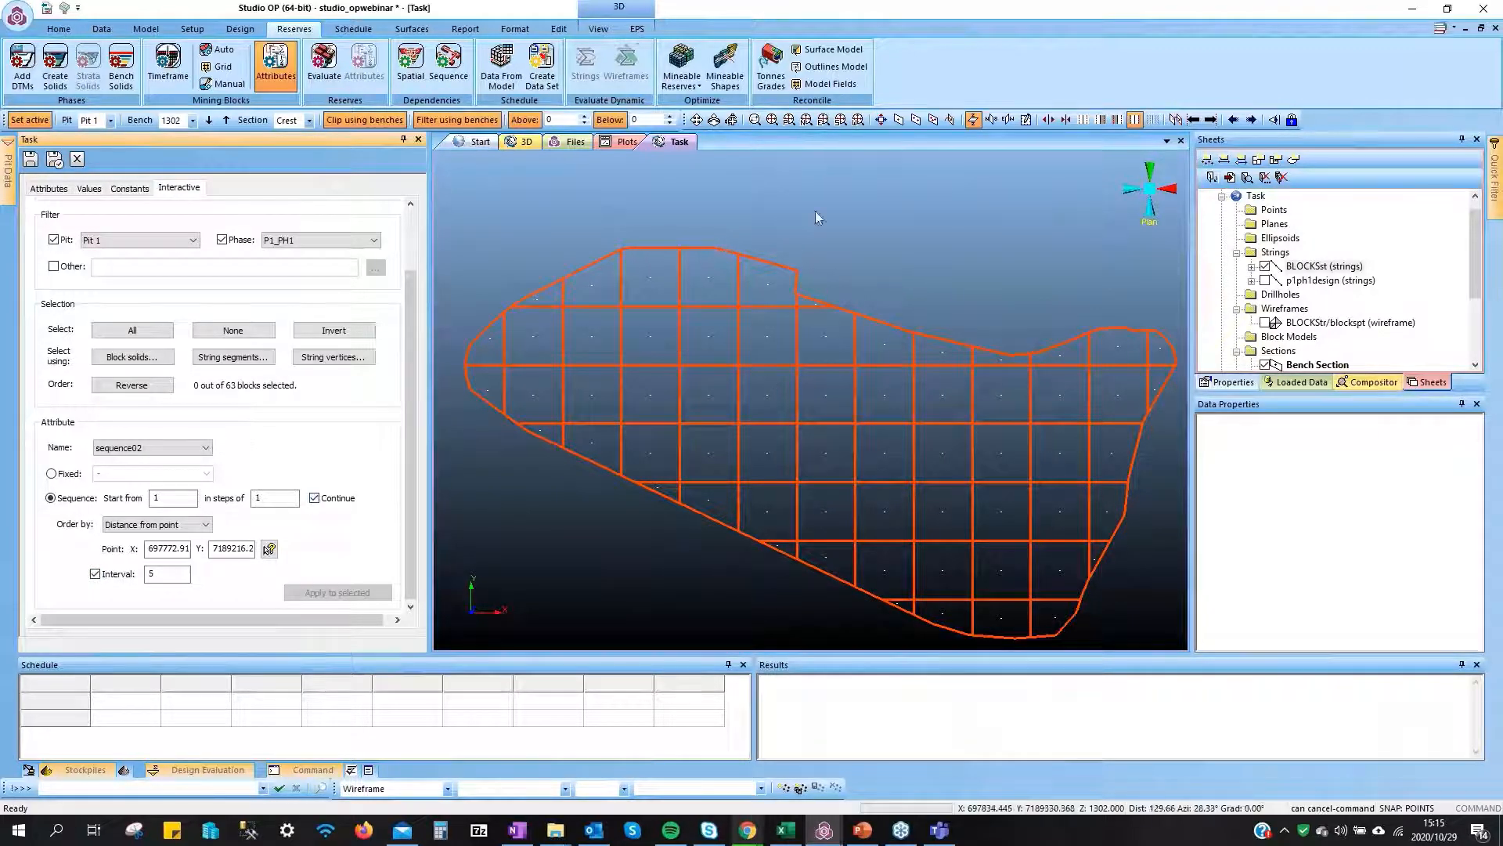
Select all blocks of bench 1302 and apply the sequence02 numbering from 1 in steps of 1
{"action": "scroll", "coordinate": [599, 271], "scroll_direction": "down", "scroll_amount": 1}
{"action": "left_click_drag", "start_coordinate": [430, 235], "coordinate": [447, 480]}
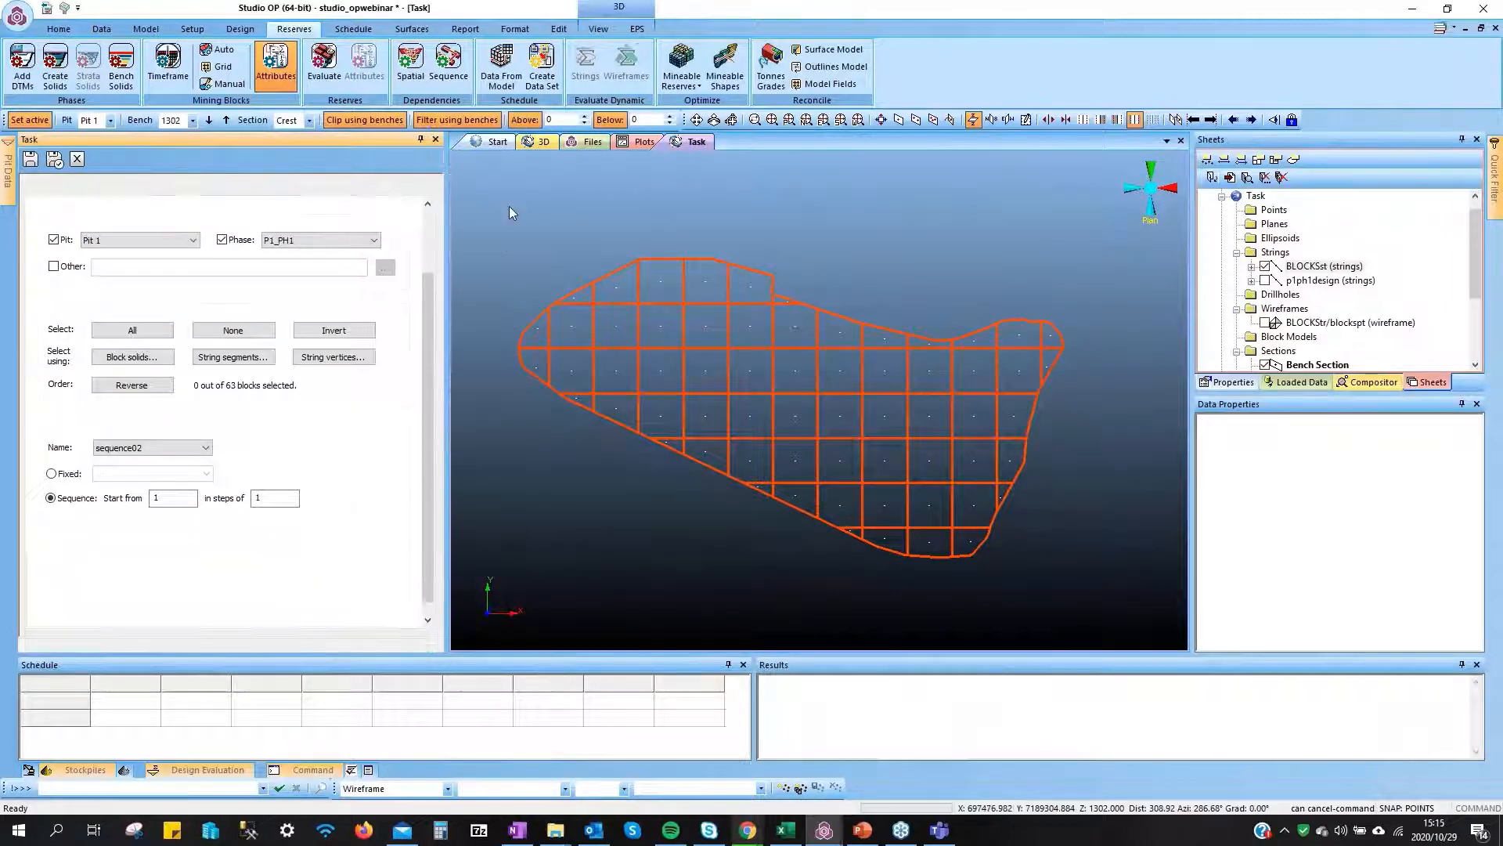
{"action": "left_click_drag", "start_coordinate": [508, 205], "coordinate": [1147, 596]}
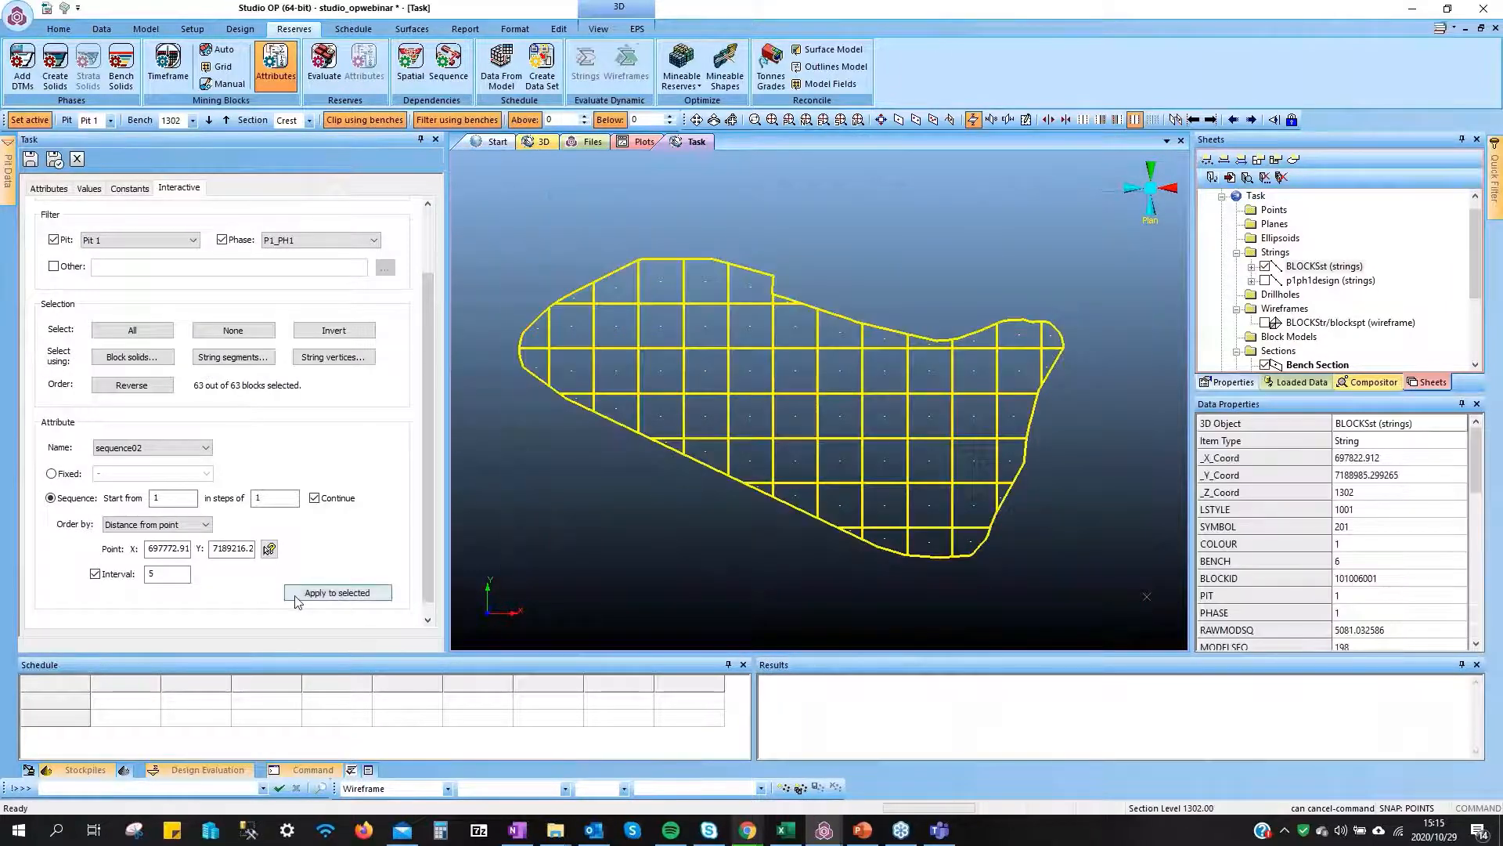
{"action": "left_click", "coordinate": [337, 592]}
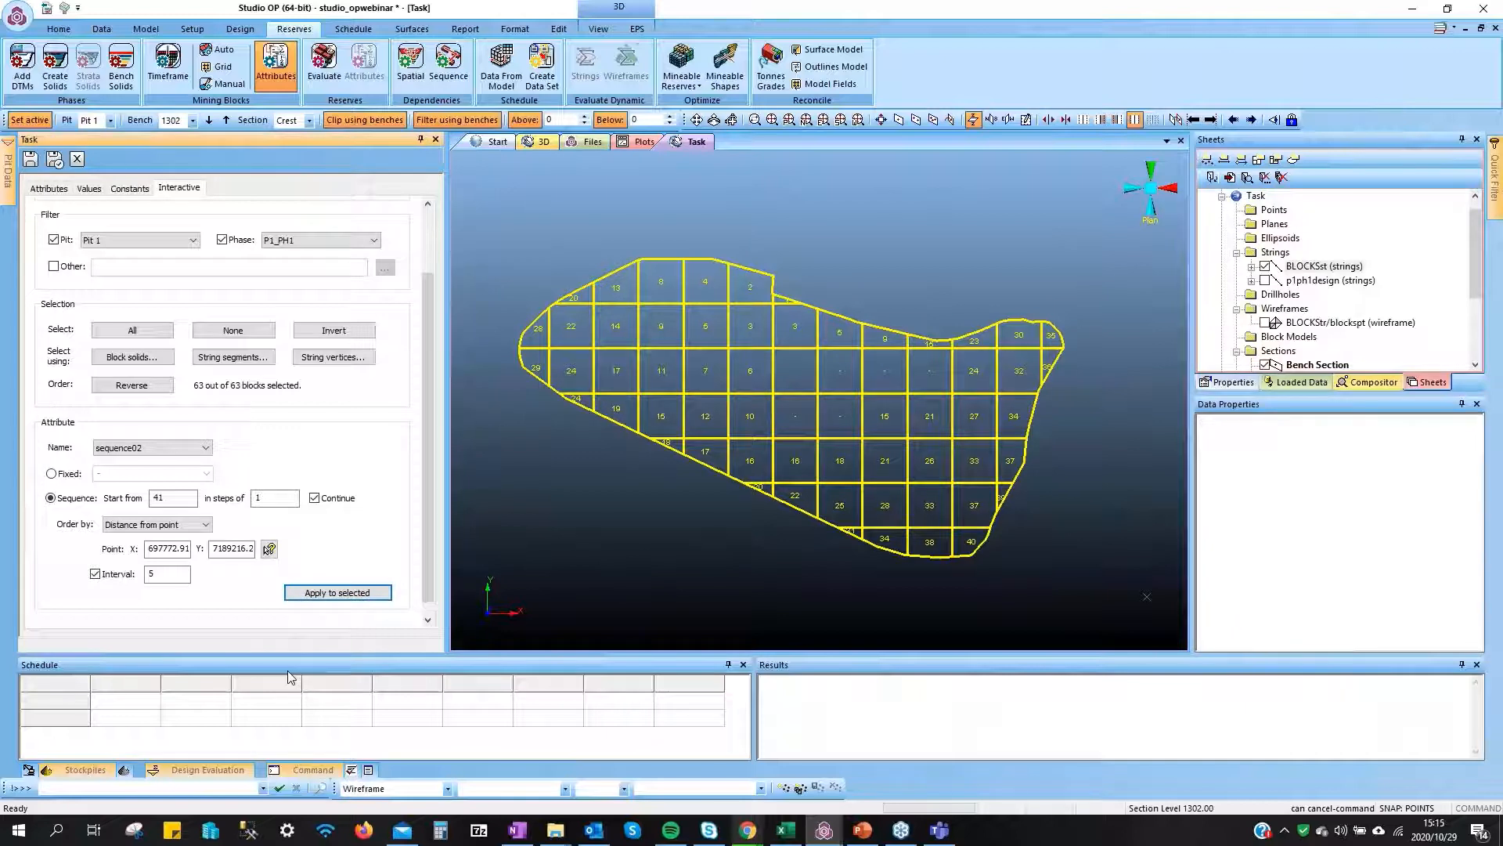
Switch to bench 1292 and pick the distance point at its northern notch near X 697677.69, Y 7189219.2
{"action": "left_click", "coordinate": [208, 120]}
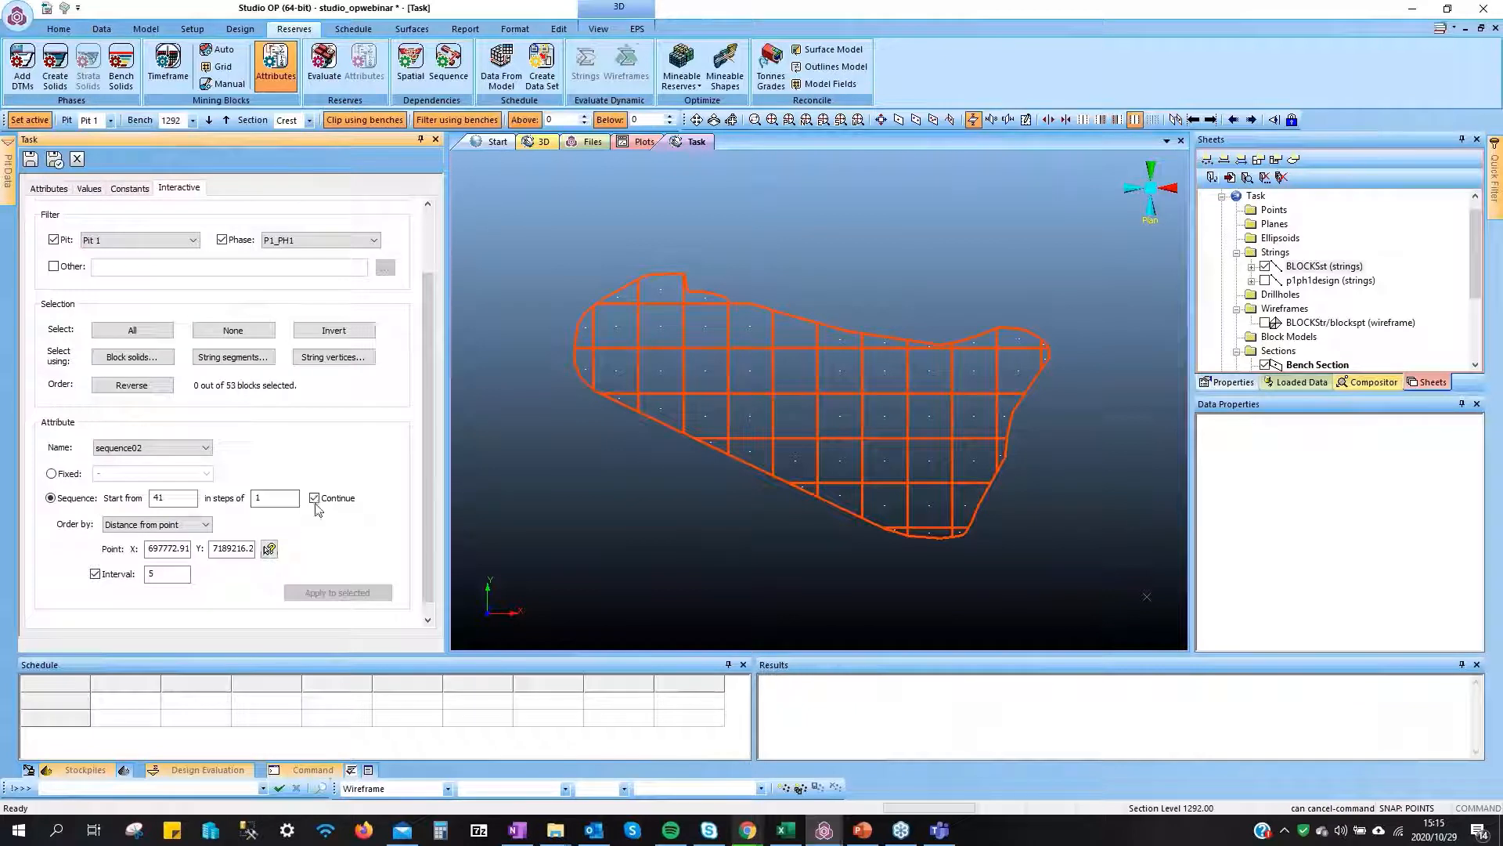
{"action": "double_click", "coordinate": [174, 497]}
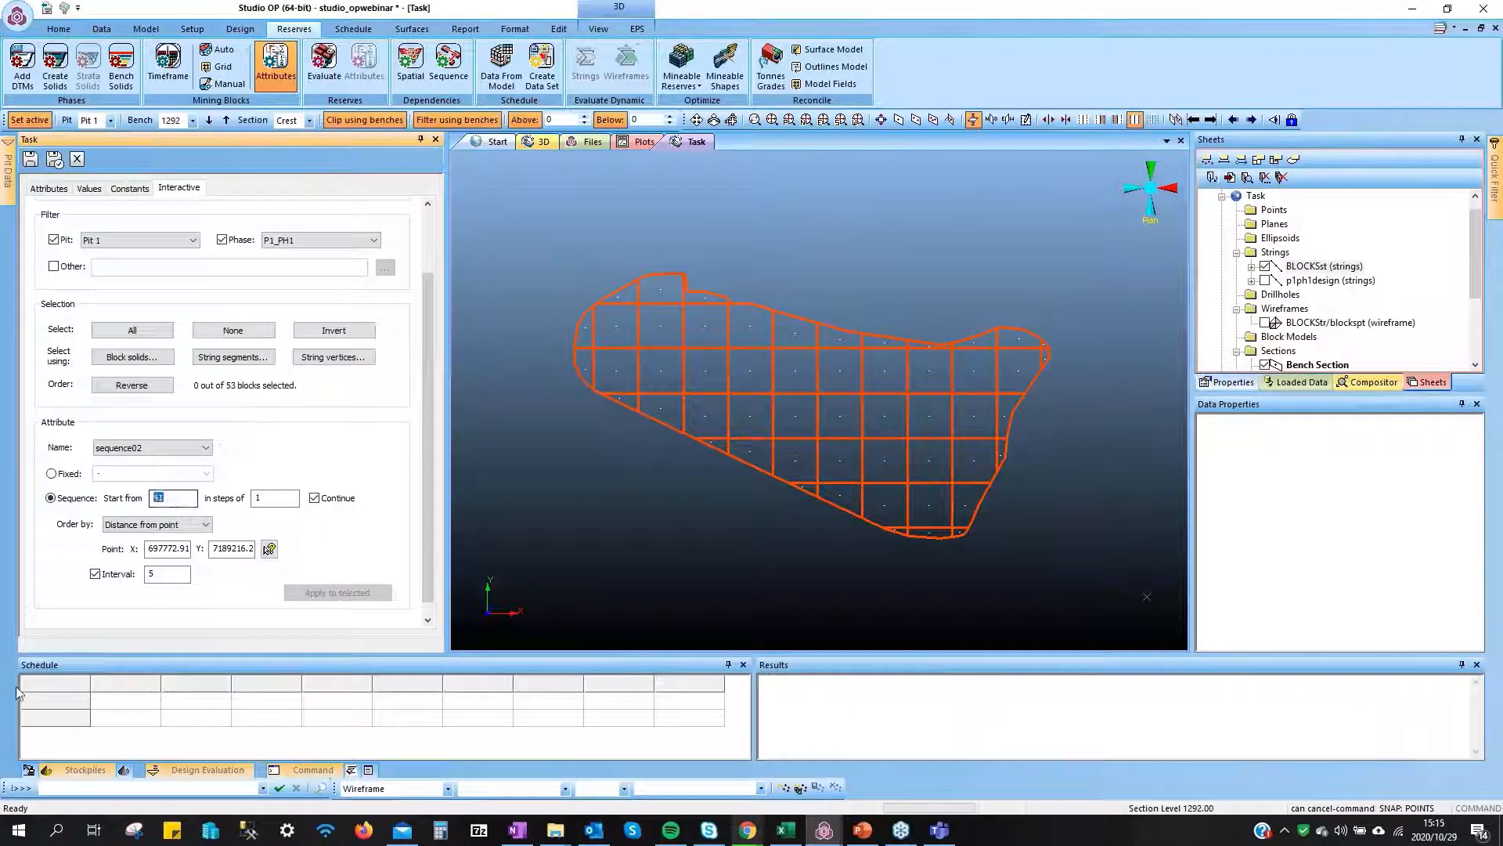
{"action": "left_click", "coordinate": [269, 548]}
{"action": "left_click", "coordinate": [689, 306]}
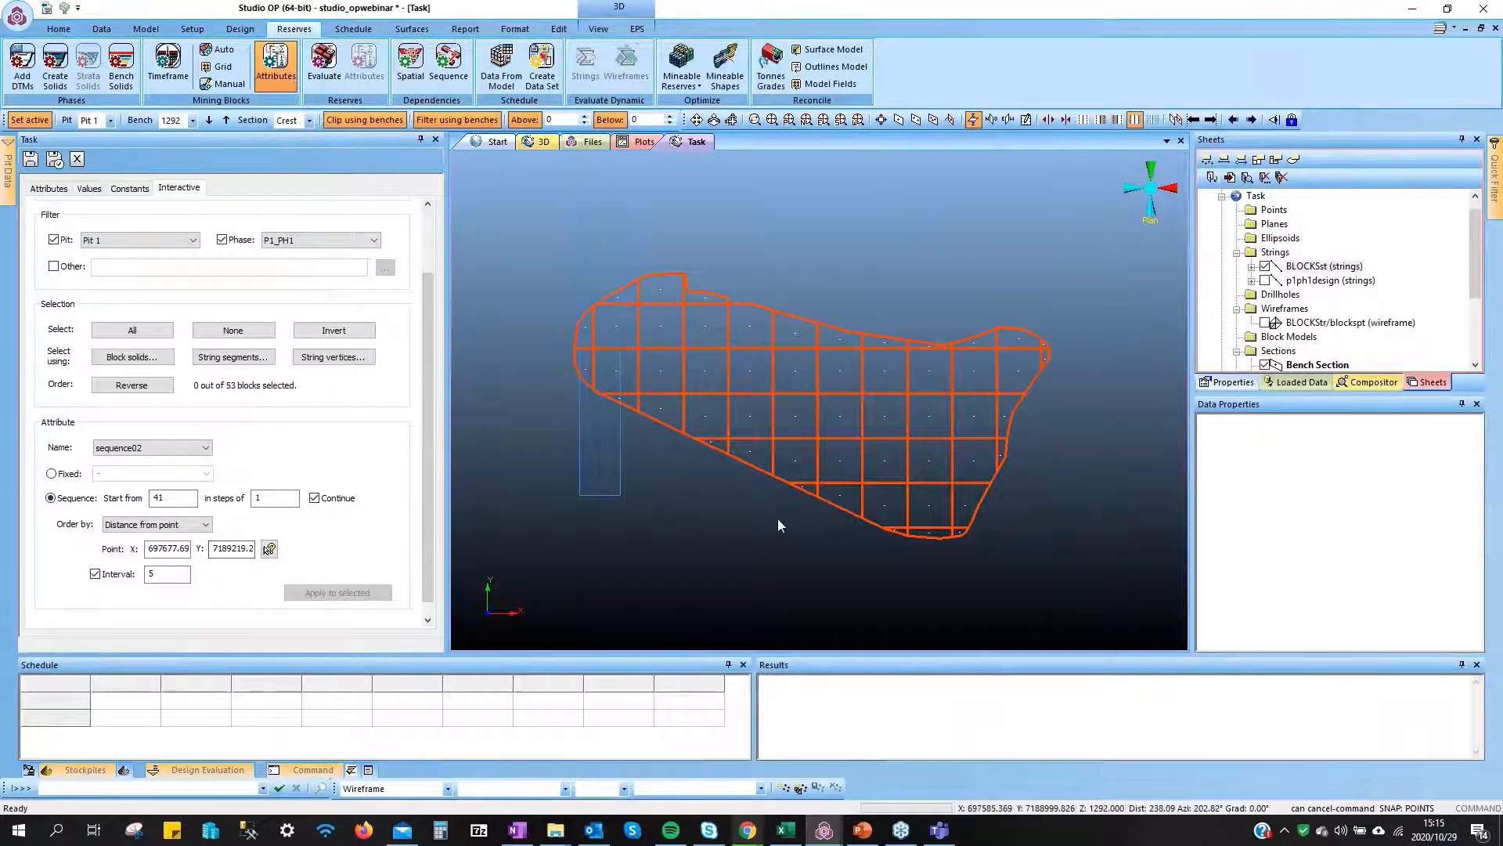
Apply the continued sequence02 numbering to all blocks of bench 1292 and inspect the numbers on the outlines
{"action": "left_click_drag", "start_coordinate": [777, 524], "coordinate": [1108, 568]}
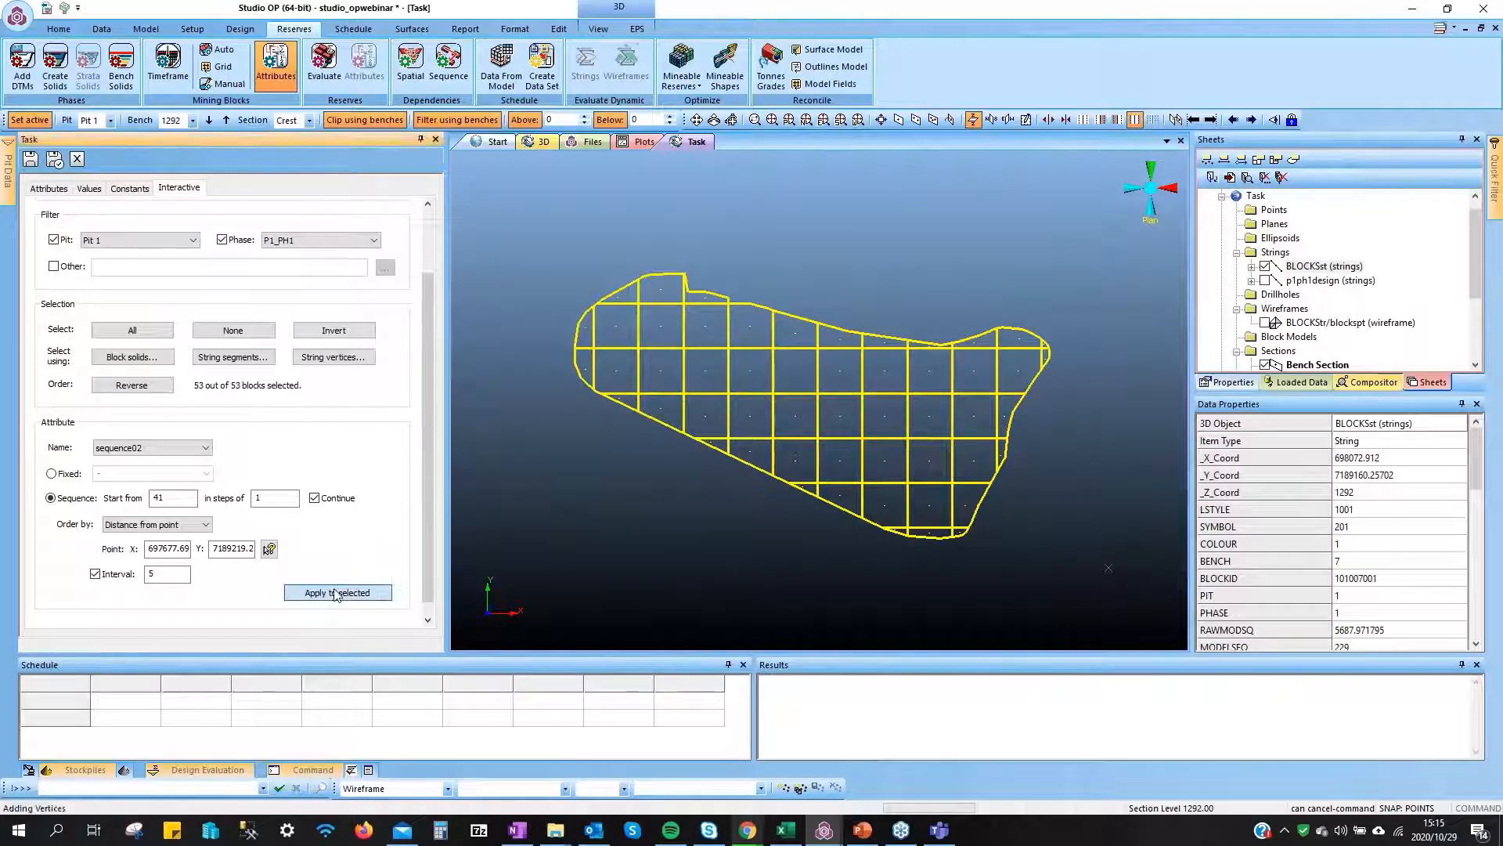
{"action": "left_click", "coordinate": [336, 594]}
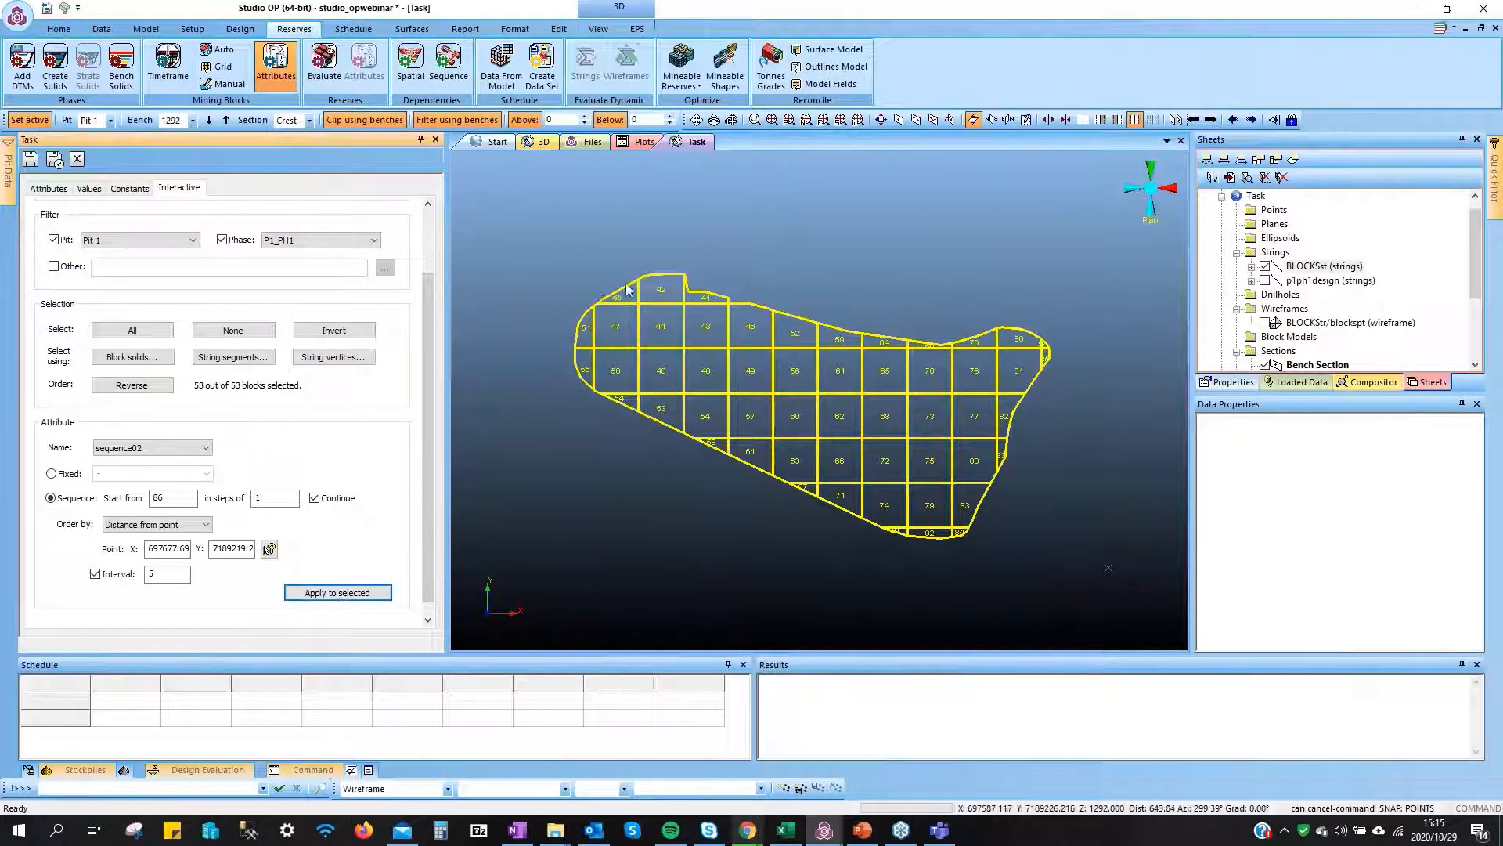
{"action": "scroll", "coordinate": [635, 284], "scroll_direction": "up", "scroll_amount": 6}
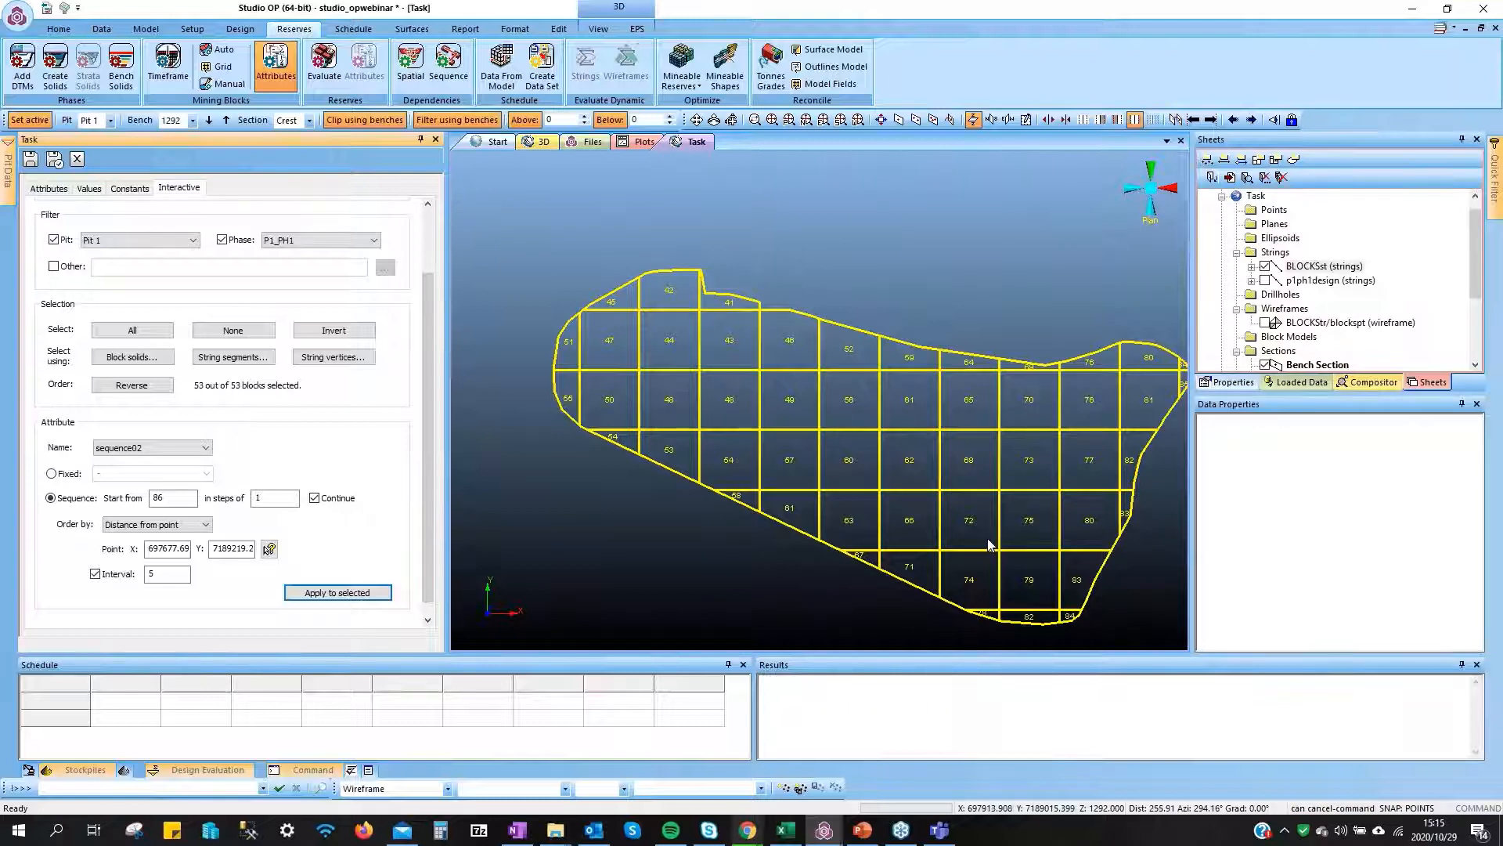
{"action": "scroll", "coordinate": [989, 546], "scroll_direction": "down", "scroll_amount": 1}
{"action": "middle_click_drag", "start_coordinate": [992, 495], "coordinate": [980, 479]}
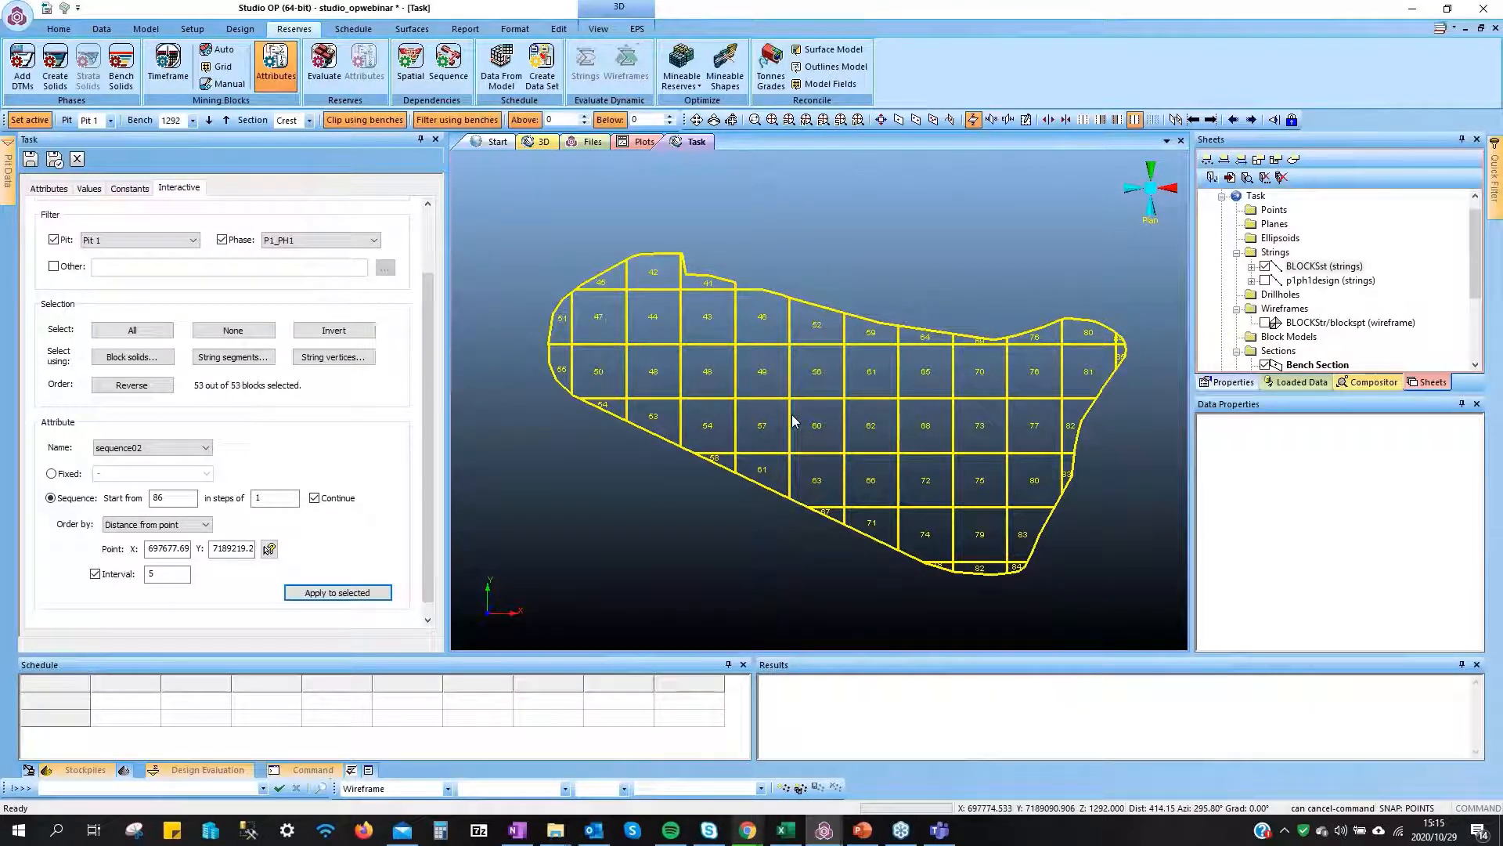
{"action": "scroll", "coordinate": [779, 474], "scroll_direction": "down", "scroll_amount": 1}
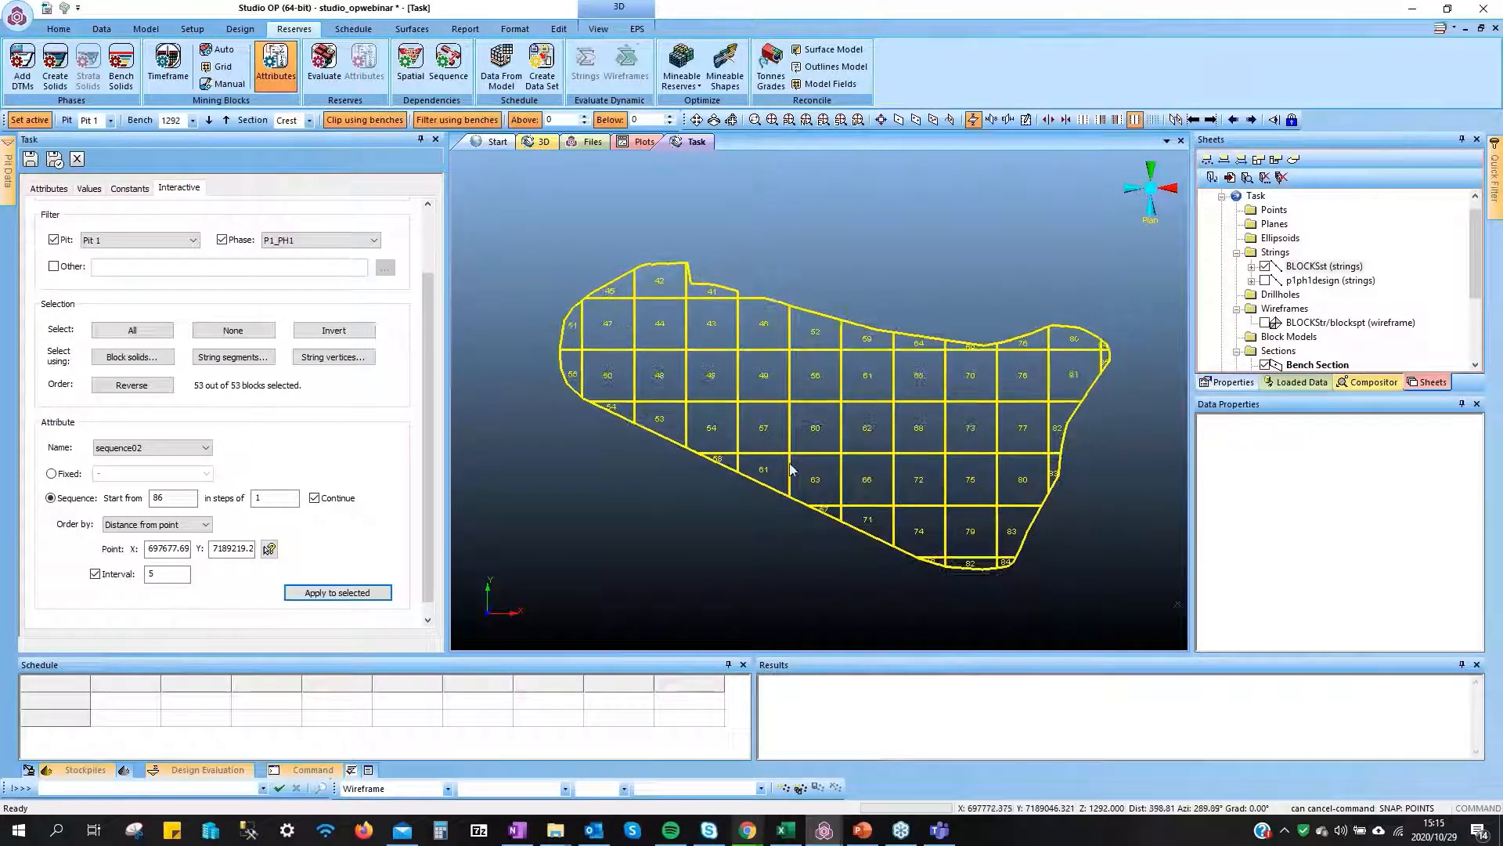
{"action": "scroll", "coordinate": [758, 484], "scroll_direction": "down", "scroll_amount": 1}
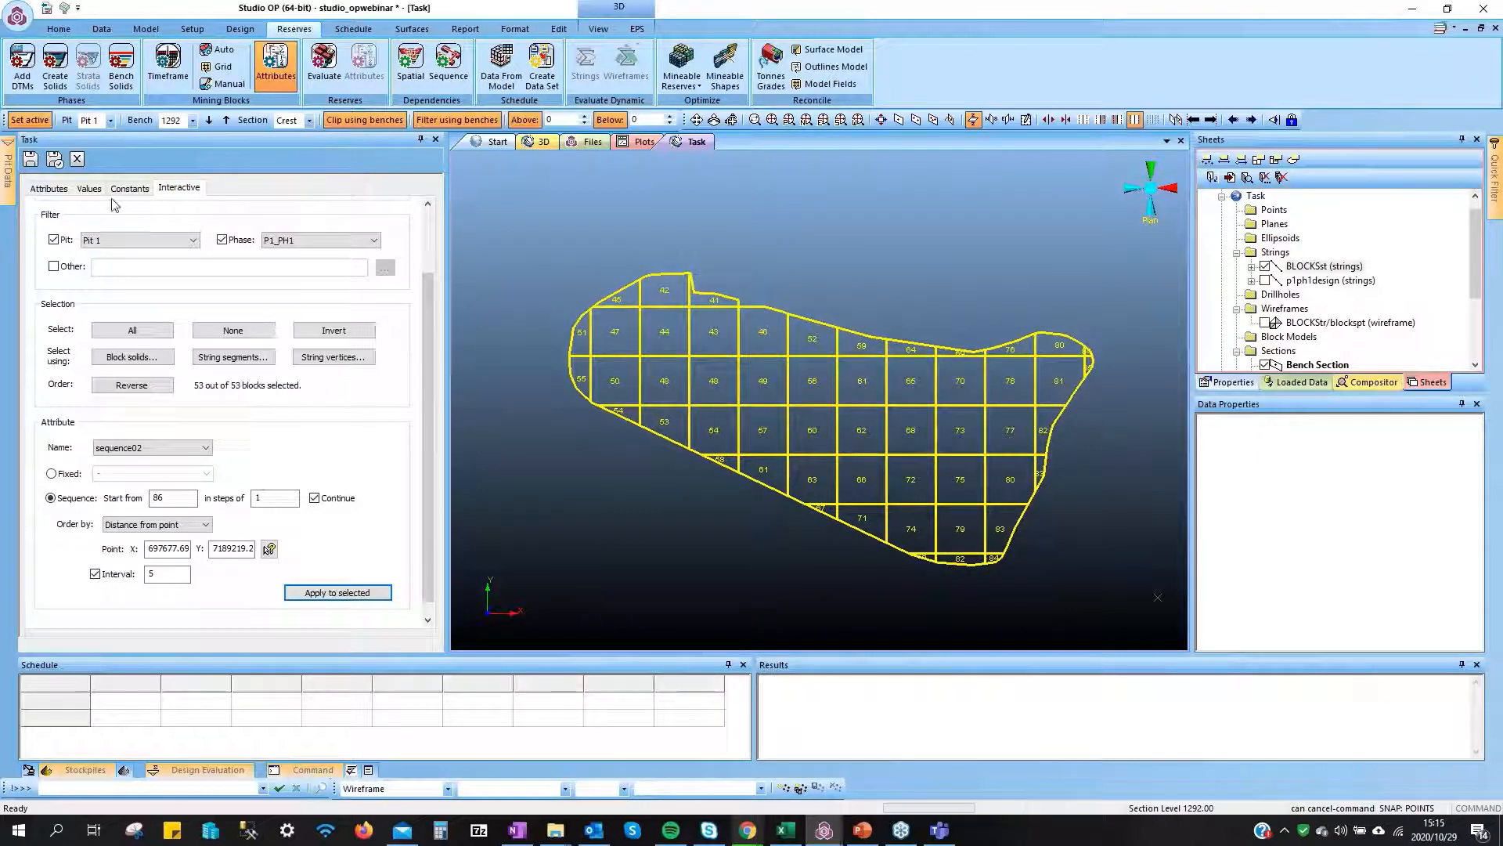
Review the defined sequence02 attribute, then leave the block attributes task and start the mining block evaluation
{"action": "left_click", "coordinate": [49, 188]}
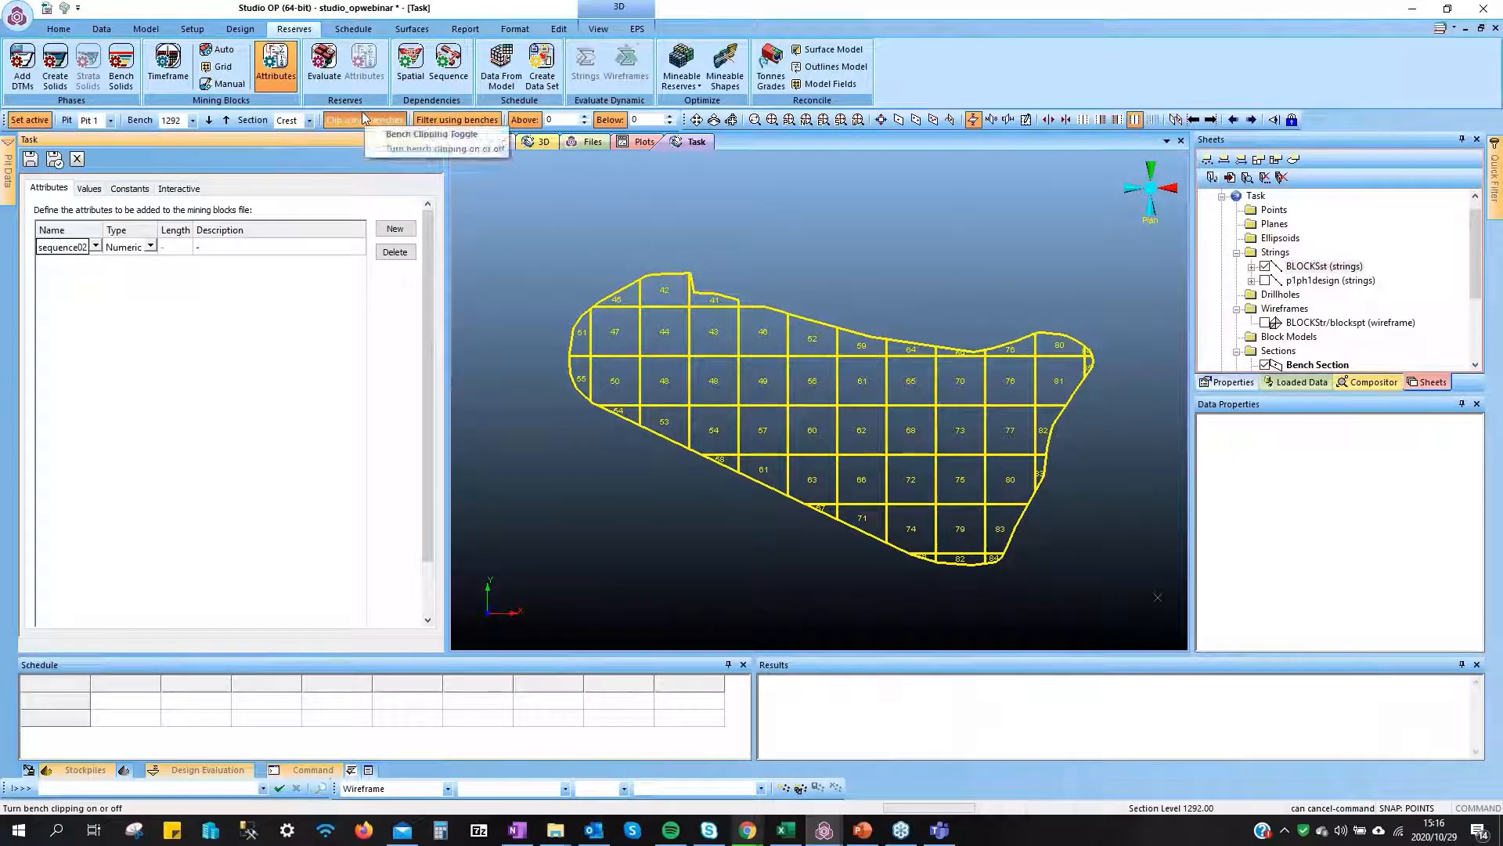
{"action": "left_click", "coordinate": [324, 64]}
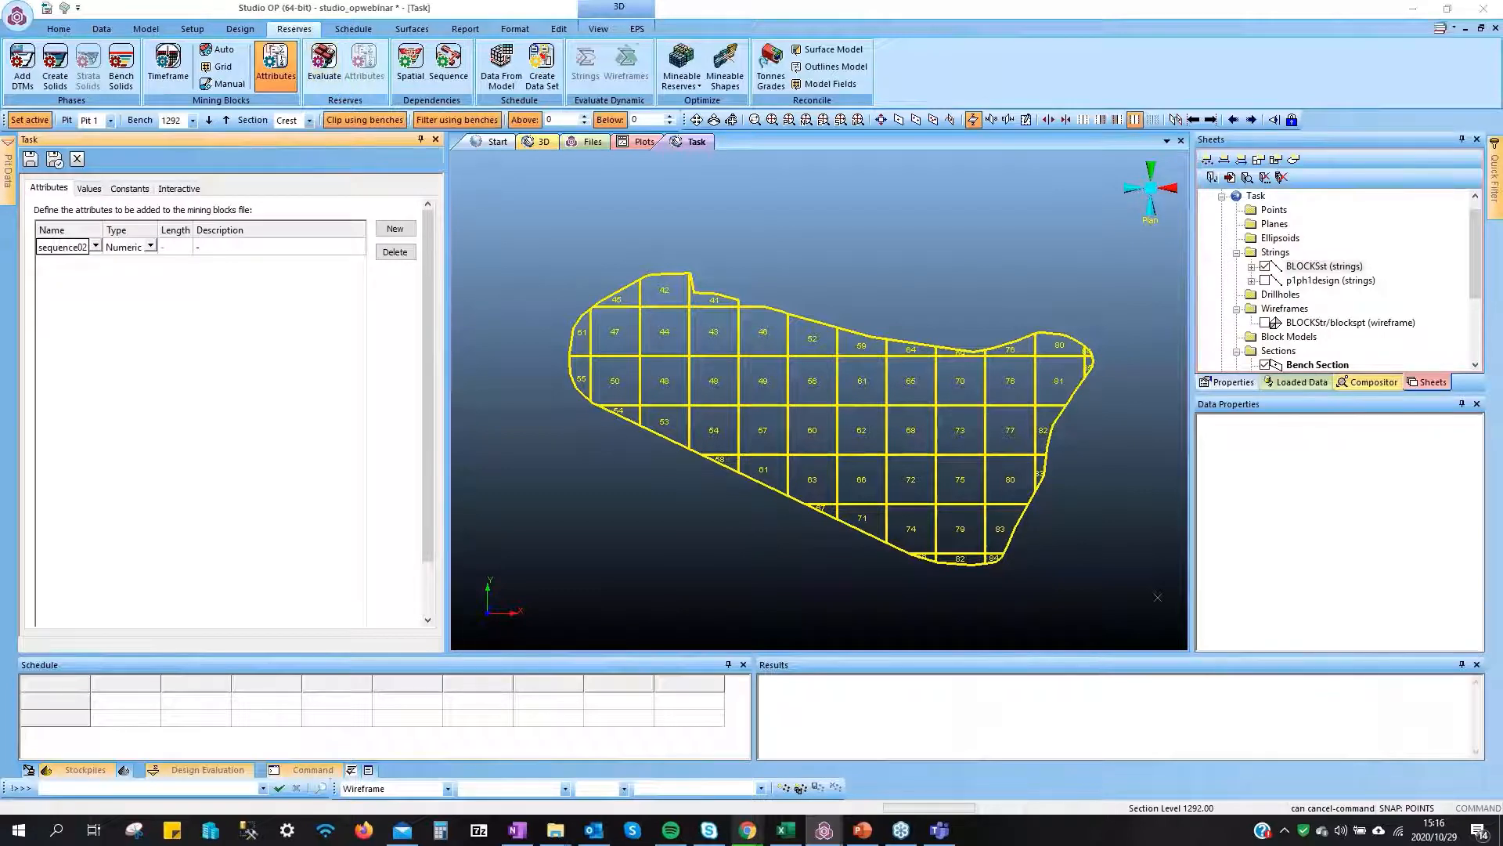
{"action": "left_click", "coordinate": [725, 452]}
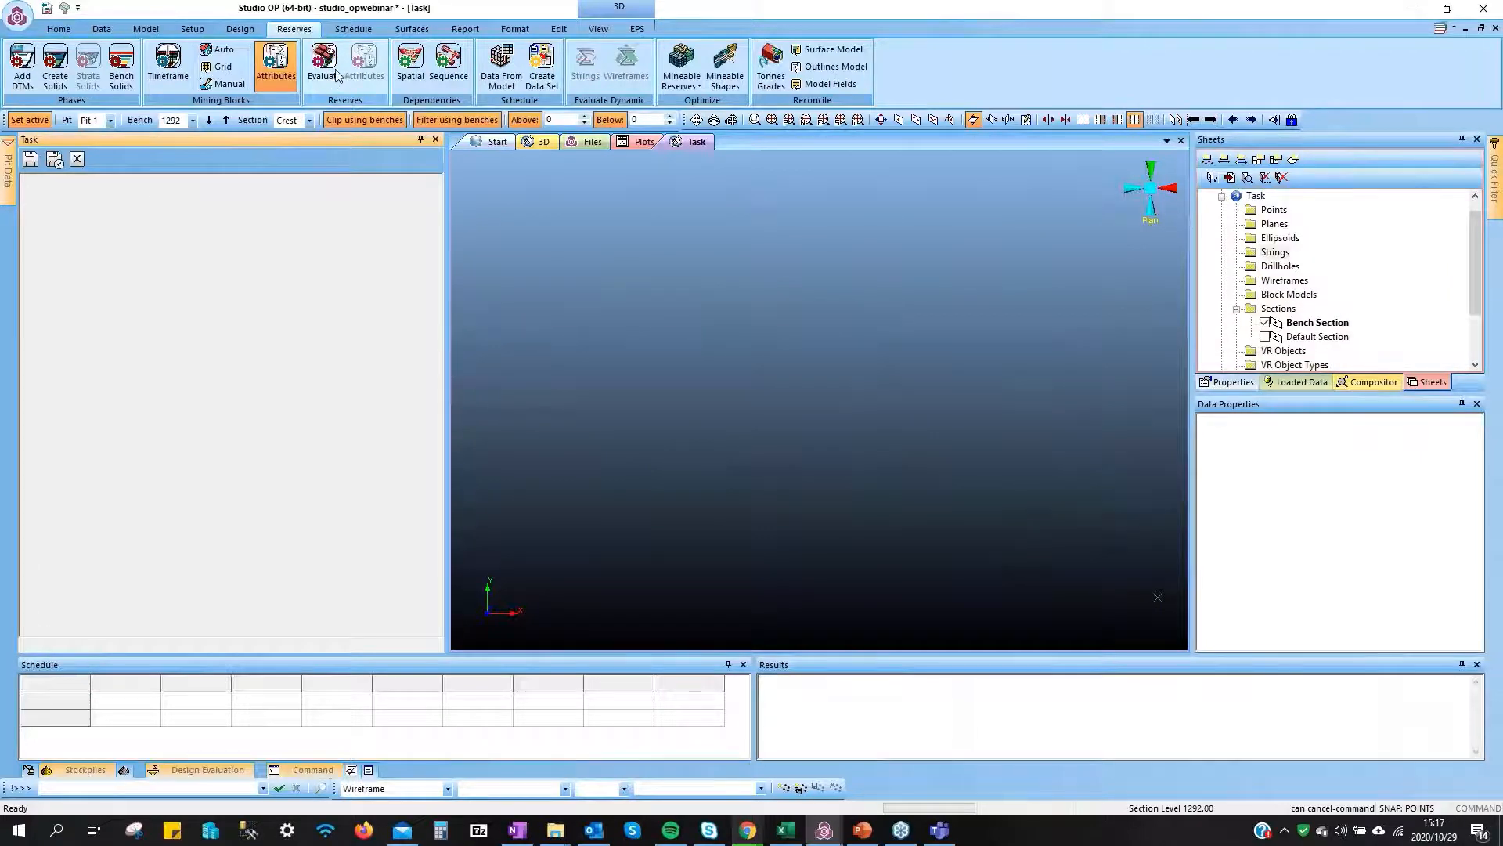
{"action": "left_click", "coordinate": [332, 72]}
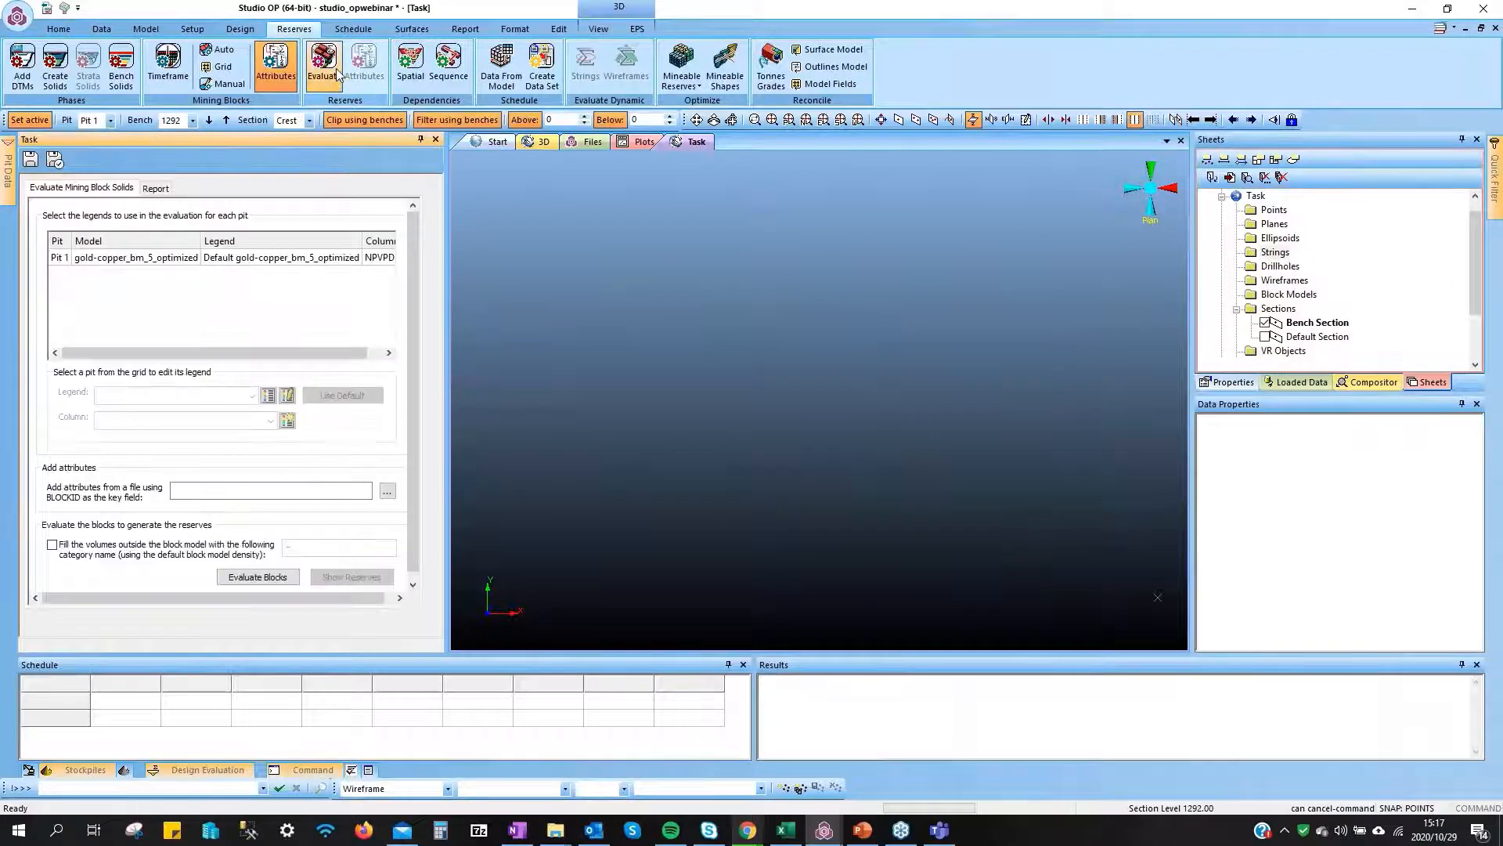
Evaluate the Pit 1 blocks using the Default gold-copper_bm_5_optimized legend on column NPVPDEST, then save and close the task
{"action": "left_click", "coordinate": [396, 264]}
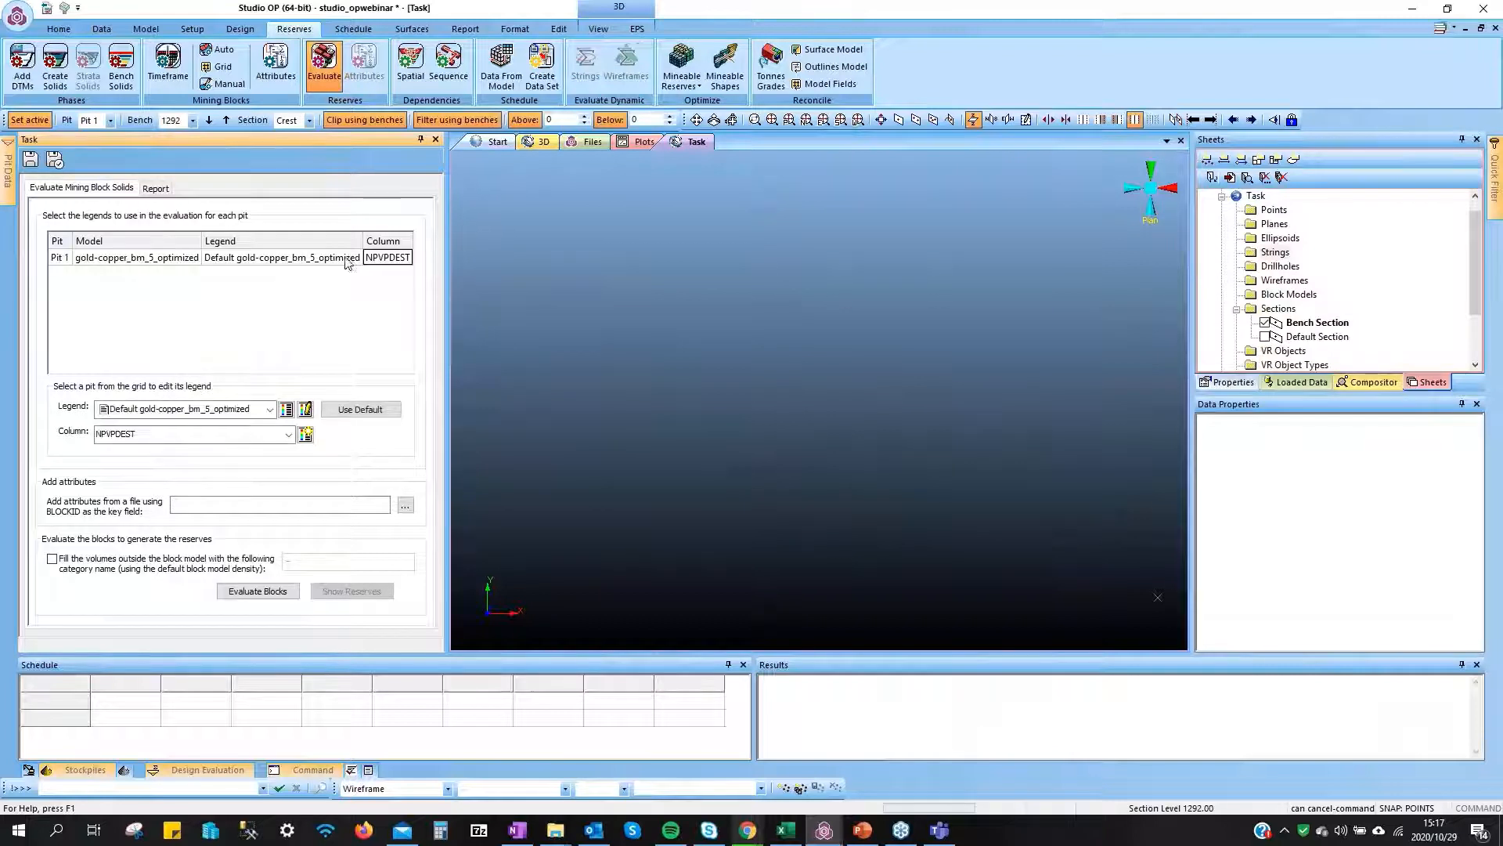
{"action": "left_click", "coordinate": [258, 590]}
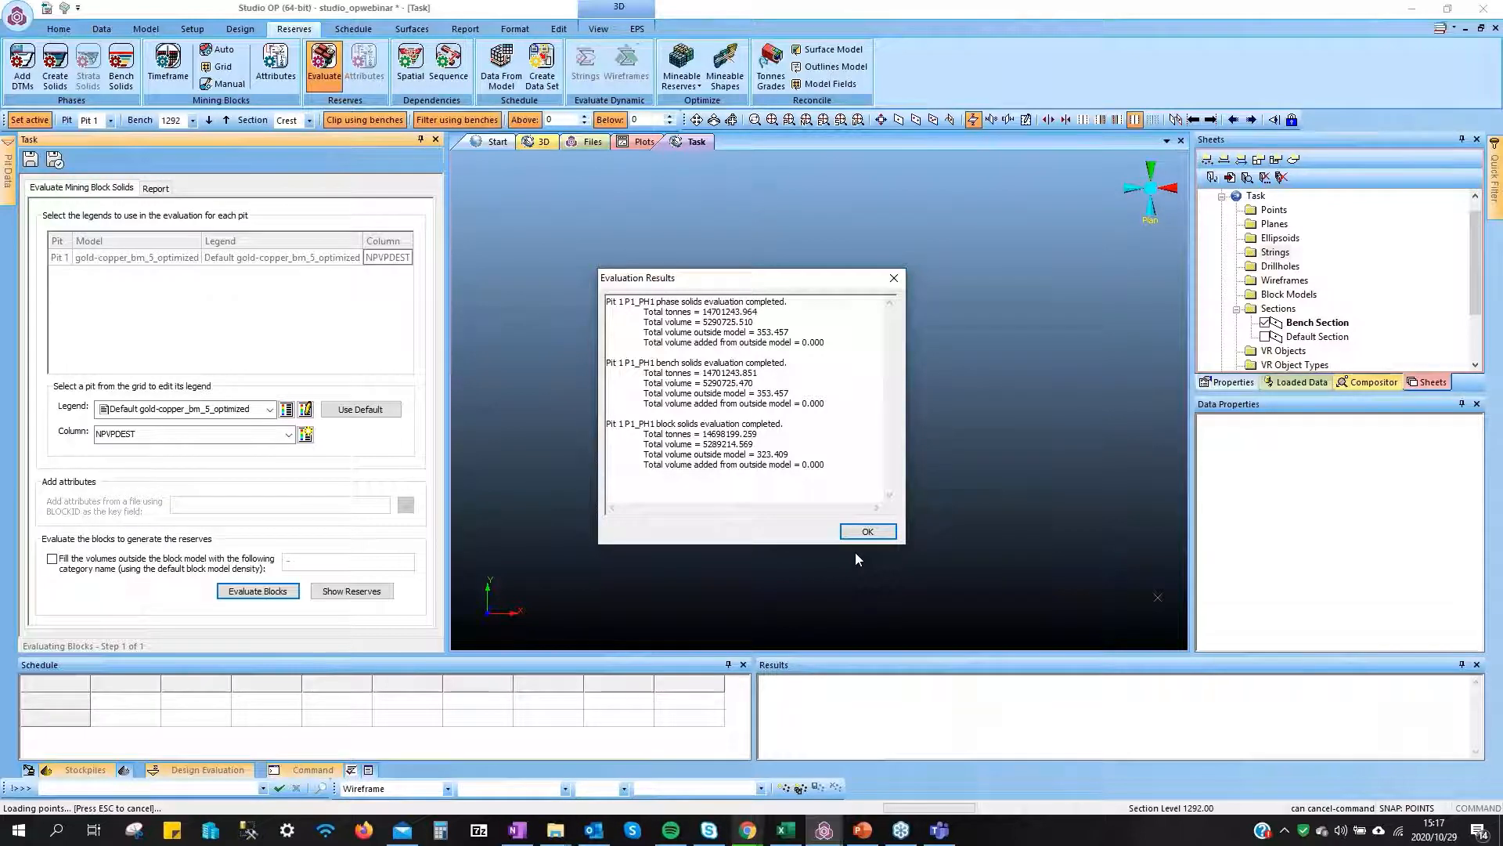
{"action": "left_click", "coordinate": [871, 530]}
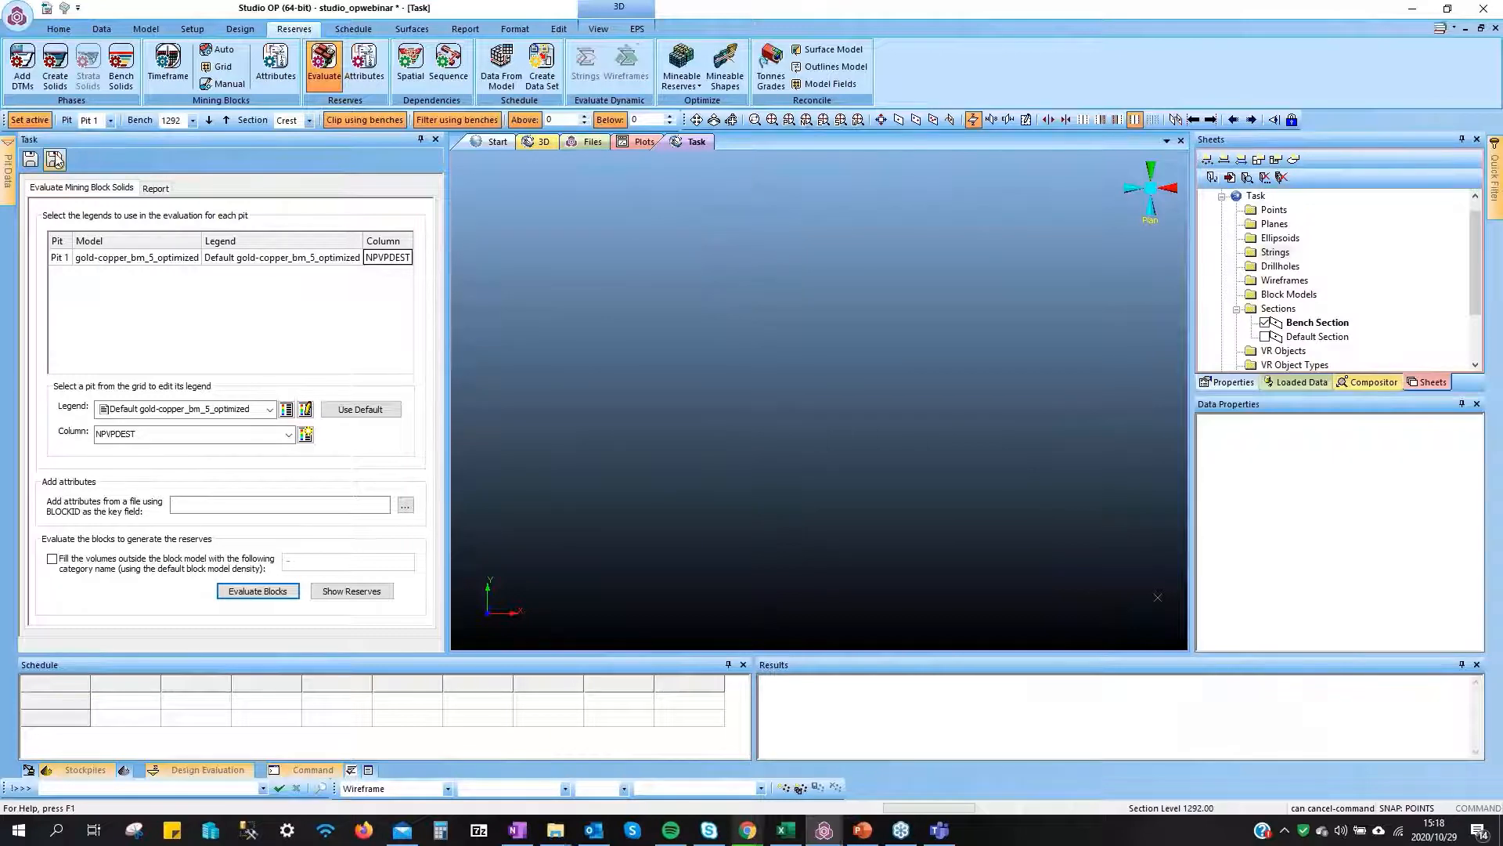
{"action": "left_click", "coordinate": [54, 160]}
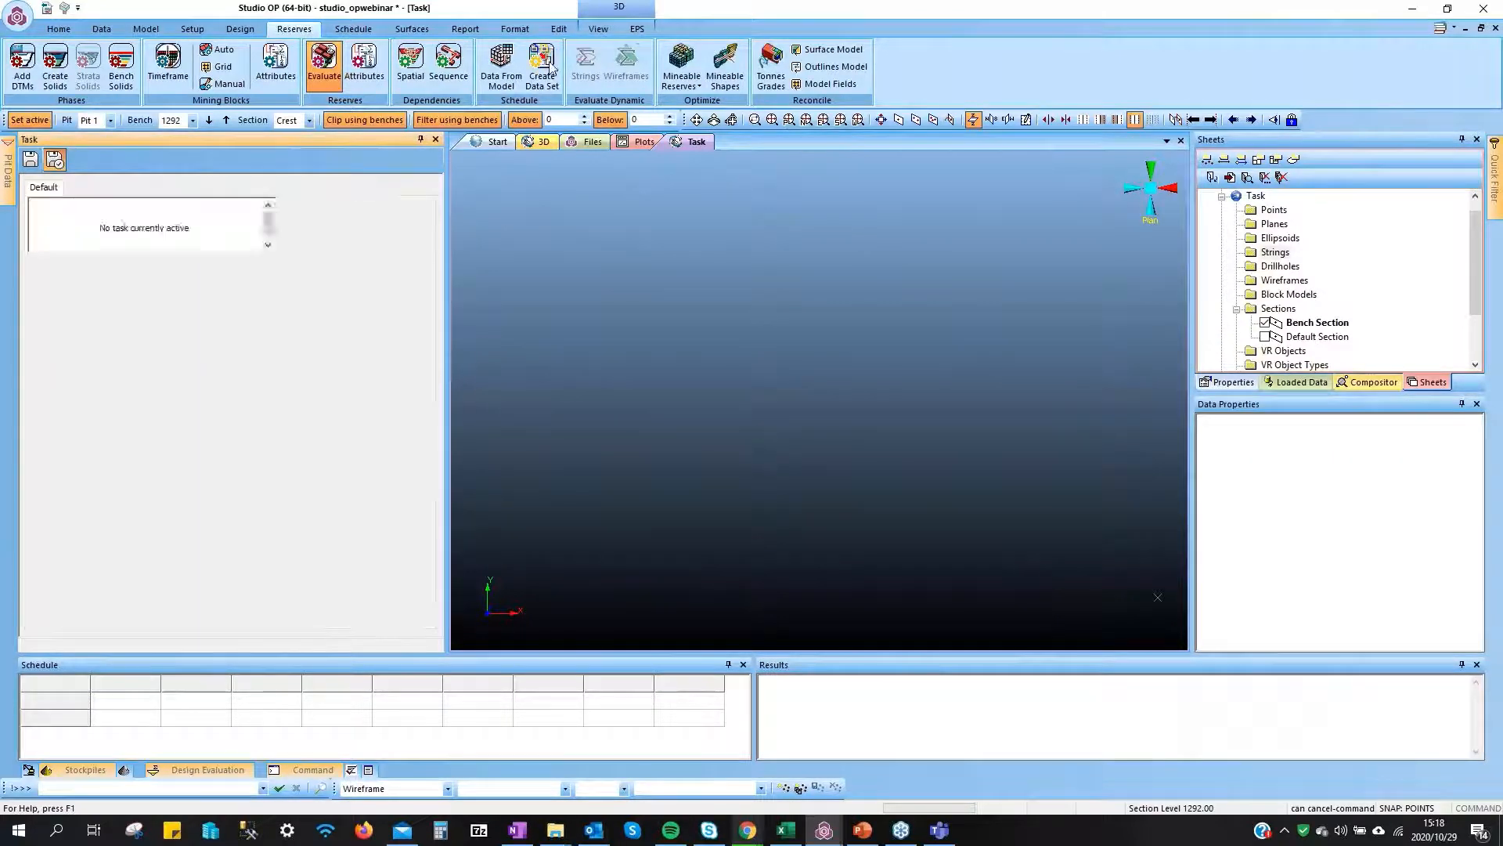
Create a scheduling data set from the current reserves, name it Swebinar7_lom, and save and close the task
{"action": "left_click", "coordinate": [548, 69]}
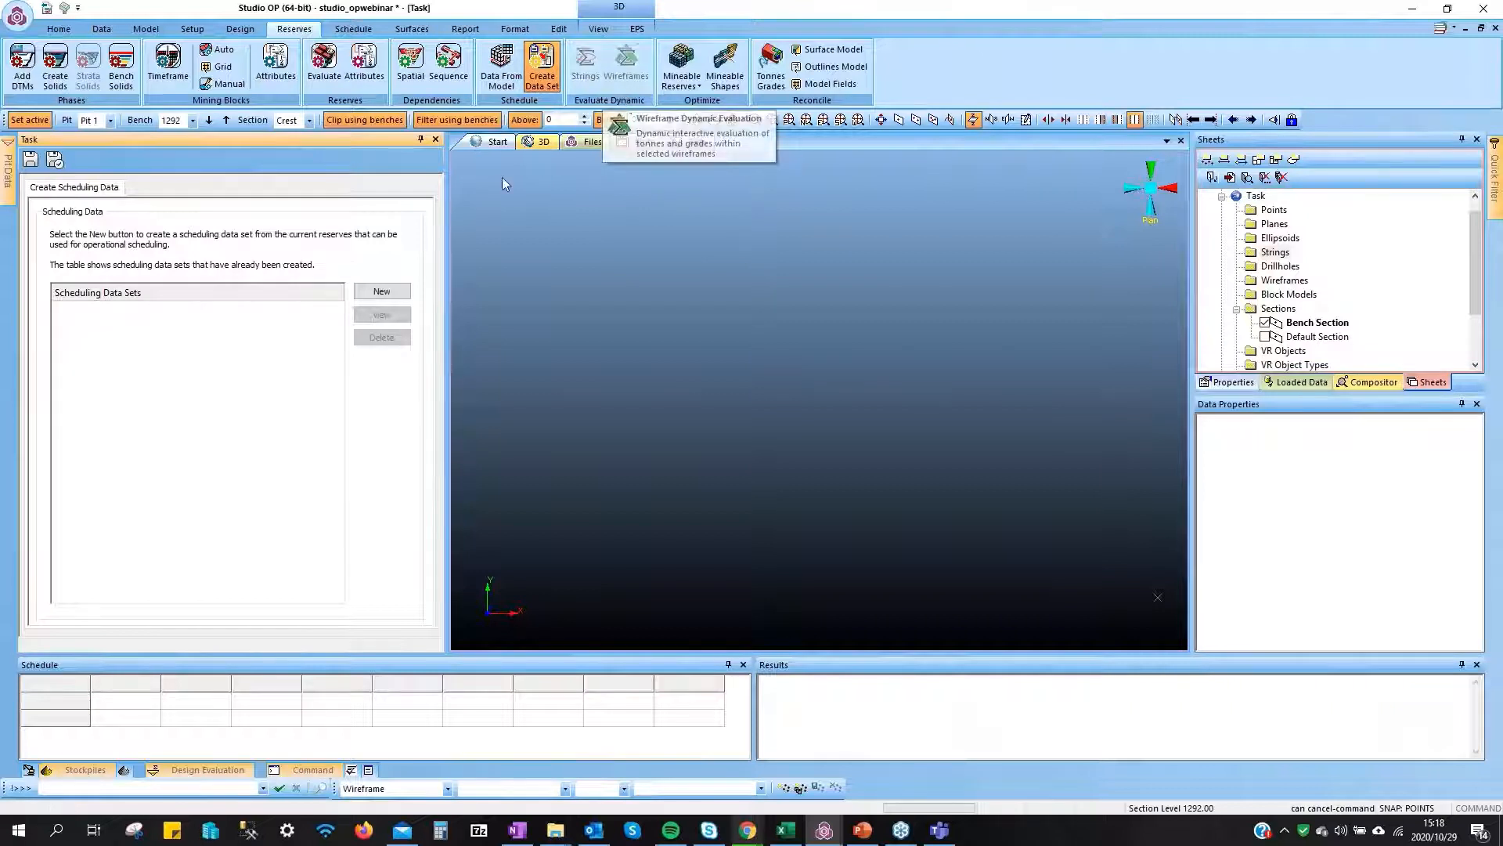
{"action": "left_click", "coordinate": [383, 293]}
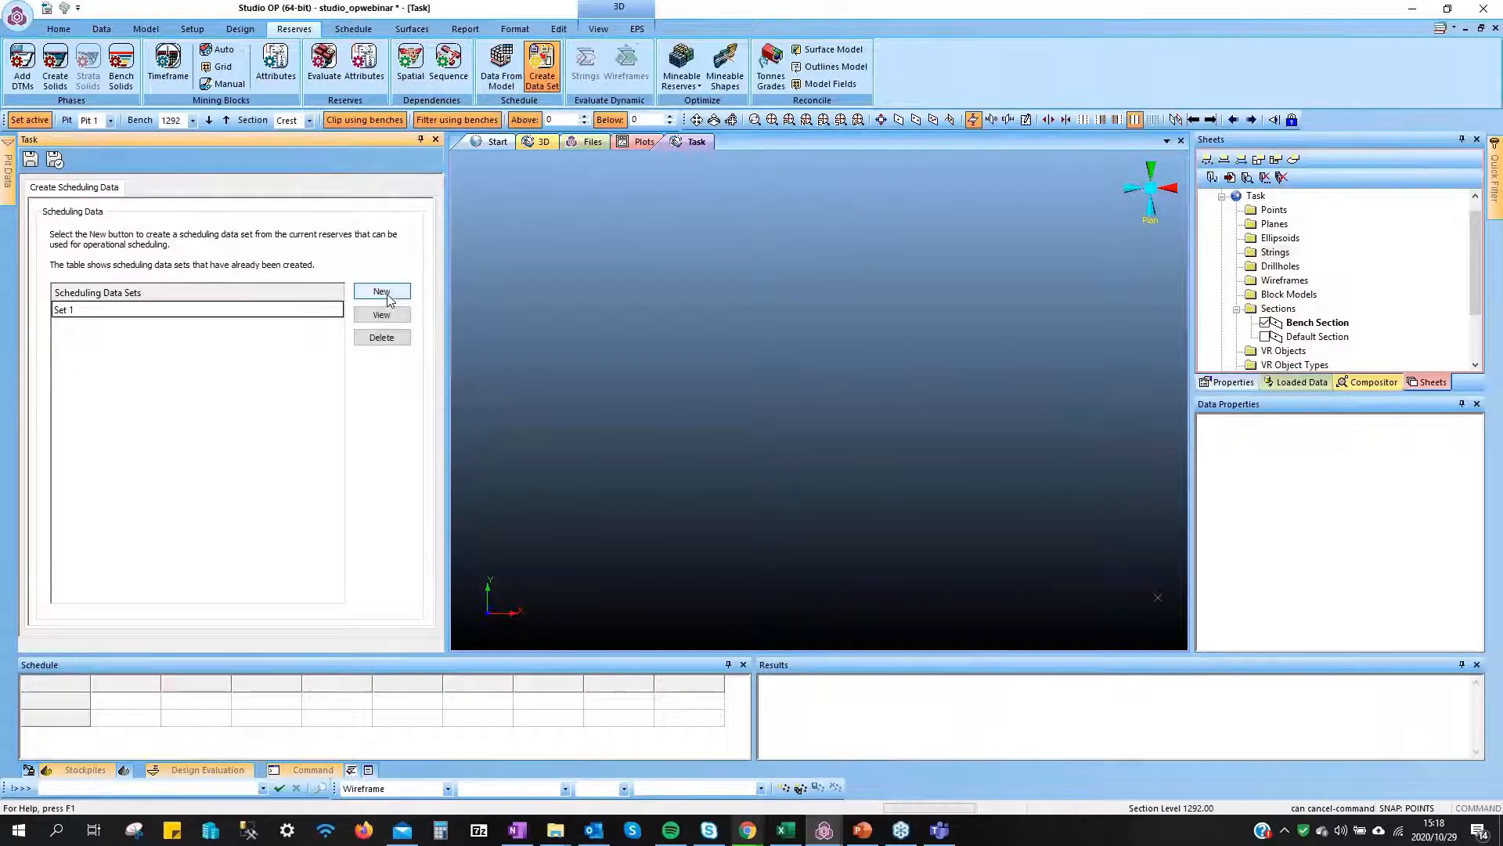
{"action": "left_click", "coordinate": [91, 311]}
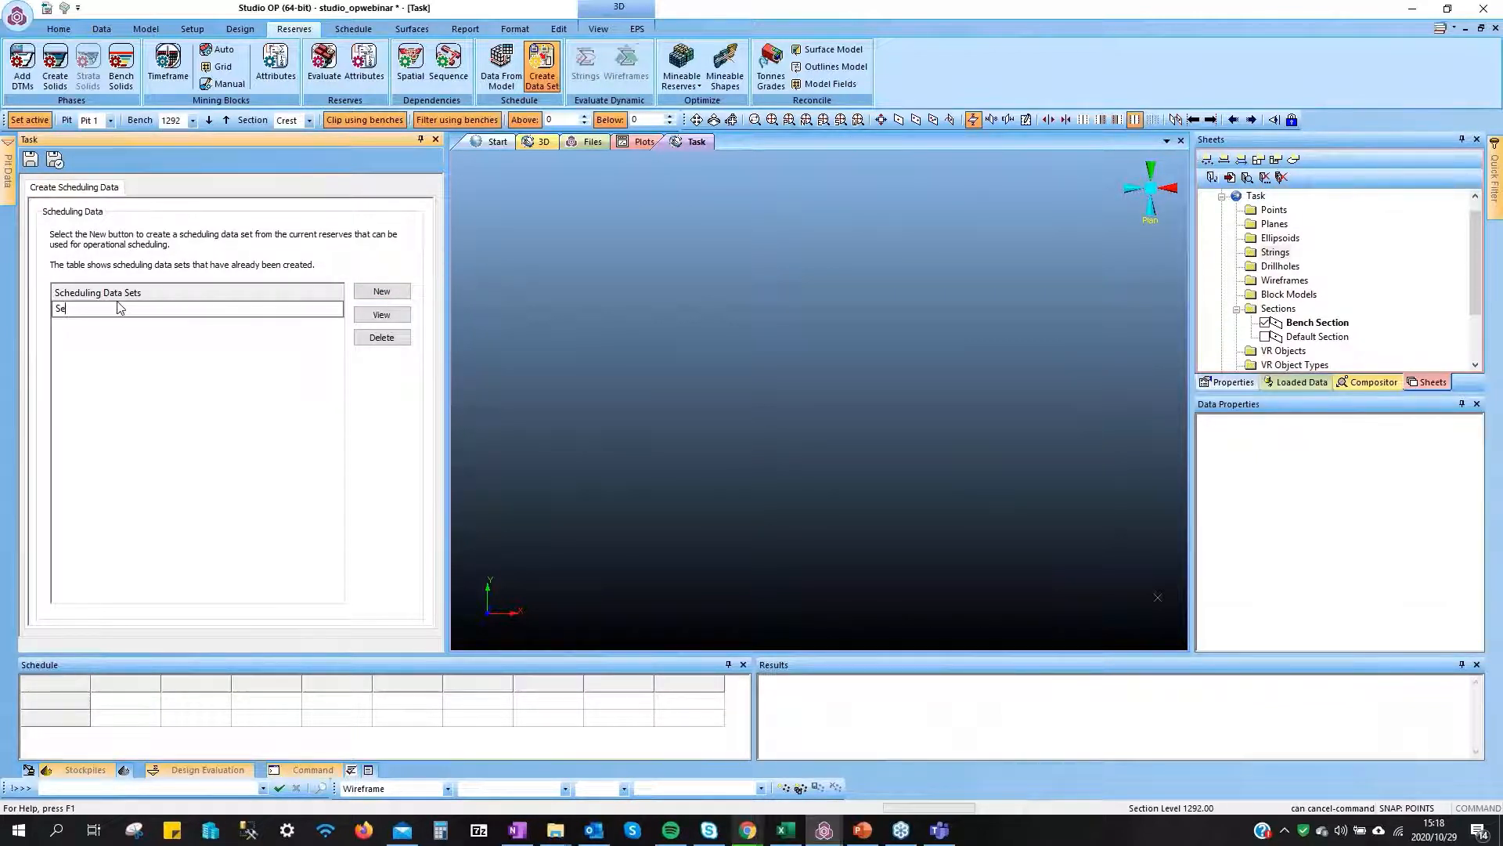
{"action": "key", "text": "BackSpace"}
{"action": "type", "text": "webinar7_lom"}
{"action": "key", "text": "Return"}
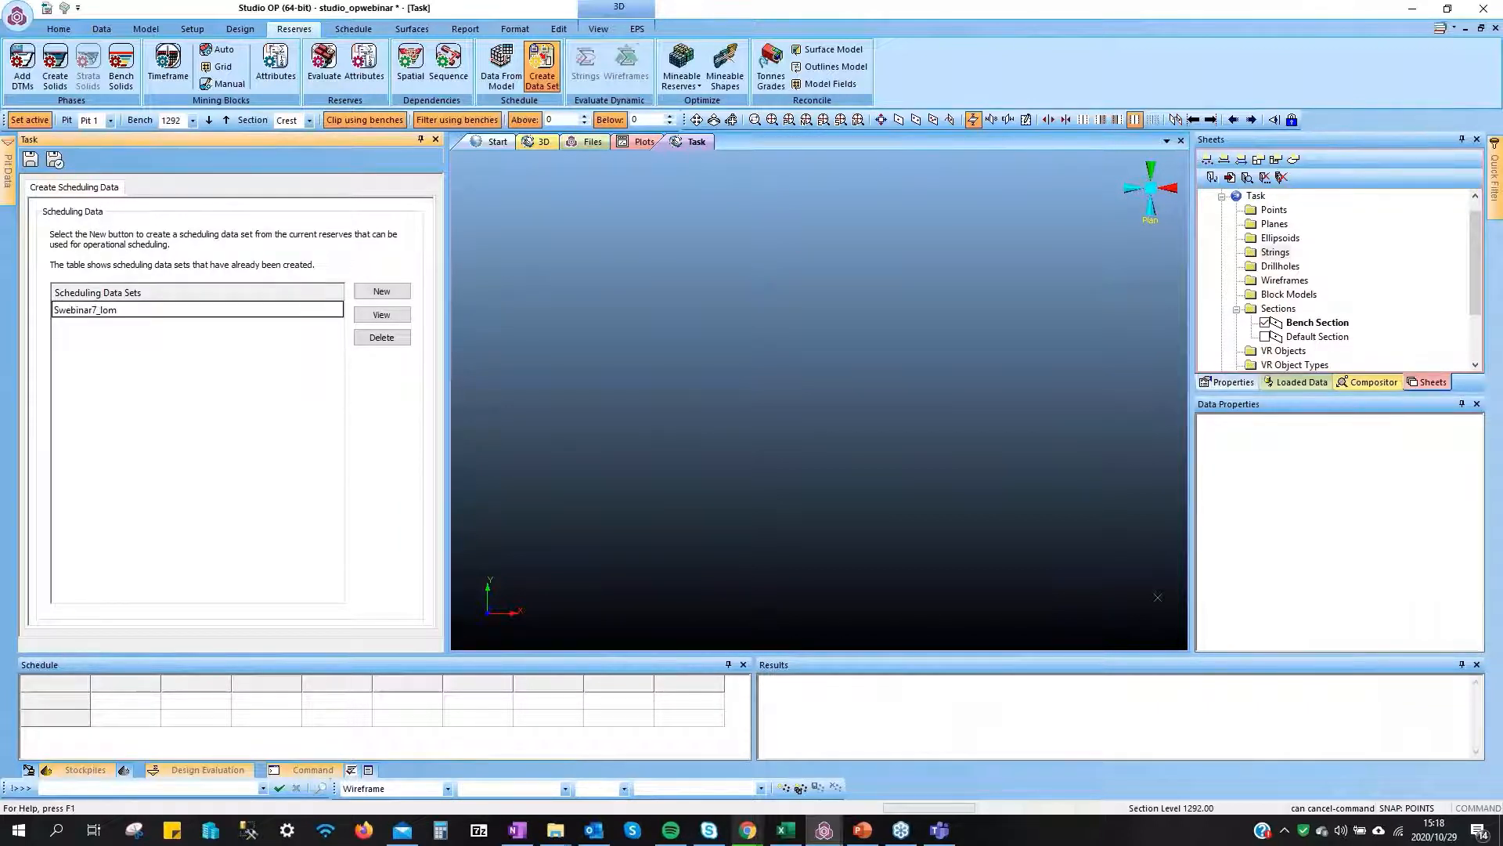
{"action": "left_click", "coordinate": [55, 160]}
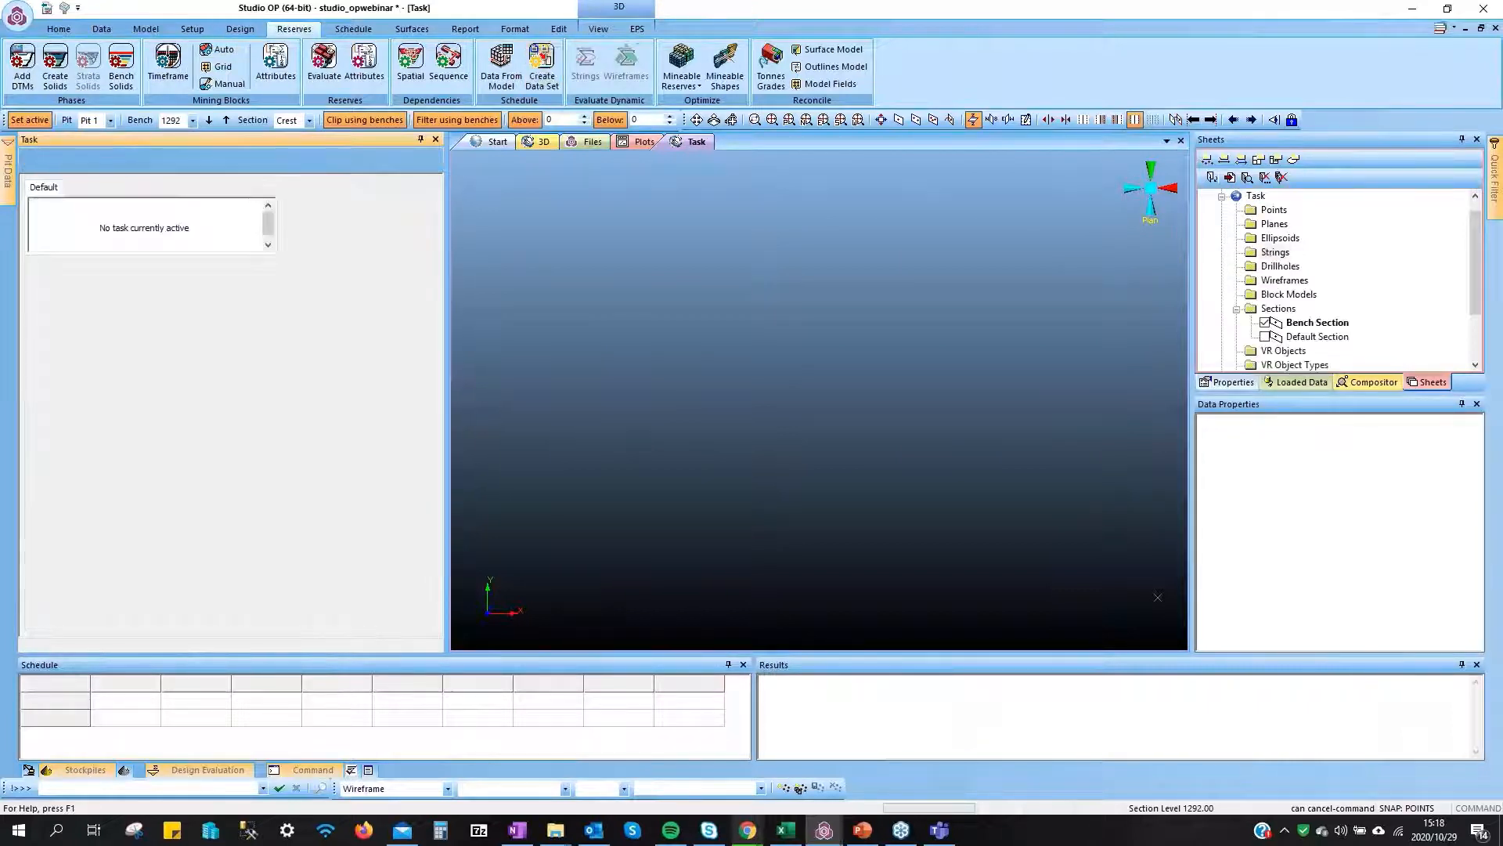
Switch to File Explorer and examine the schedule files in webinar7's SOP_training_Gold-Copper_v01.1 project, under Scenario1 Data, Scheduling, Set 1 - LOM schedule
{"action": "left_click", "coordinate": [6, 166]}
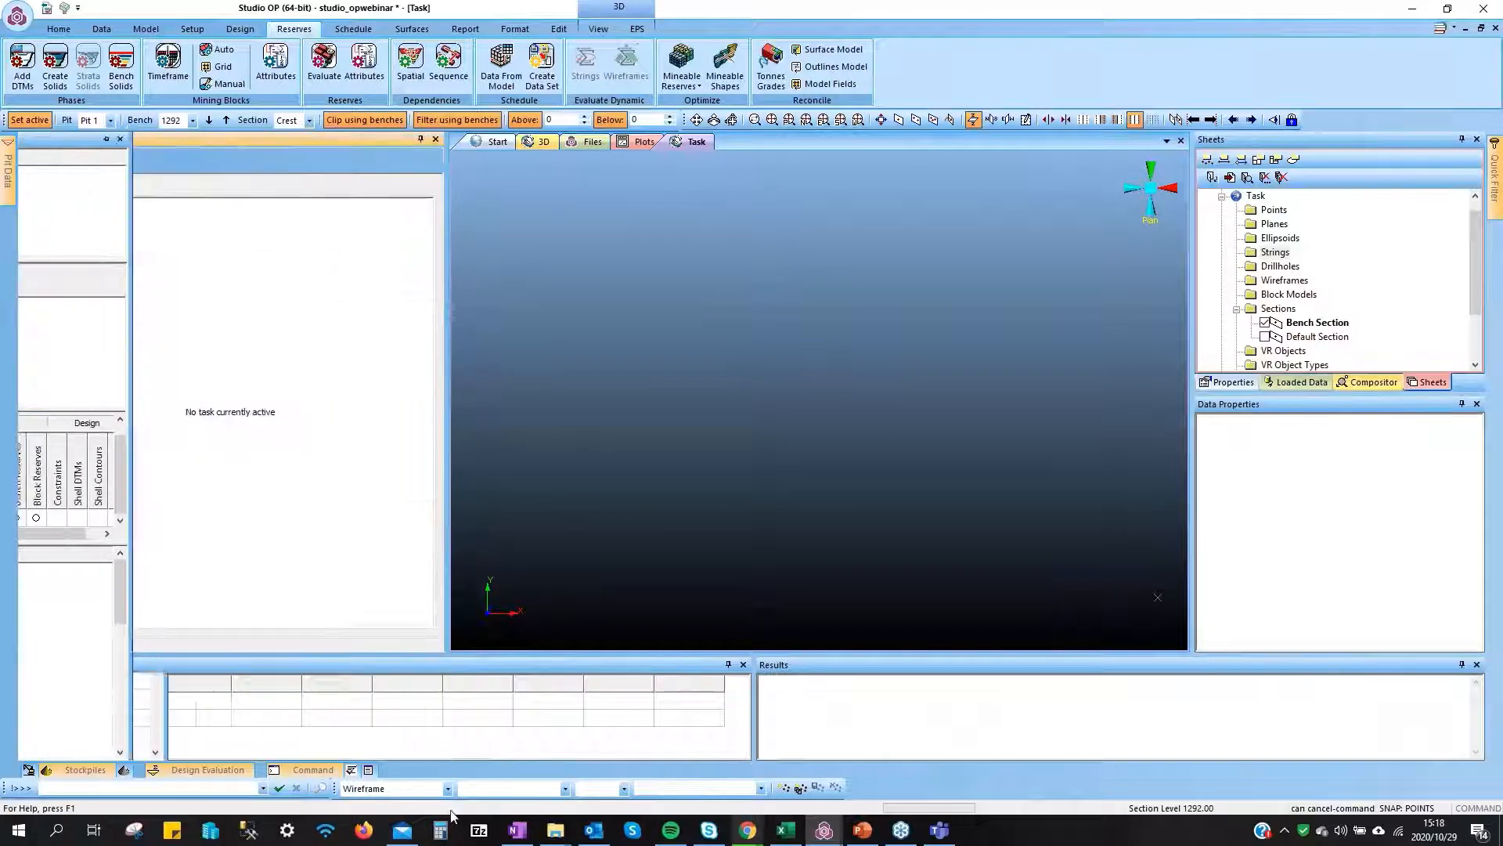
{"action": "left_click", "coordinate": [556, 832]}
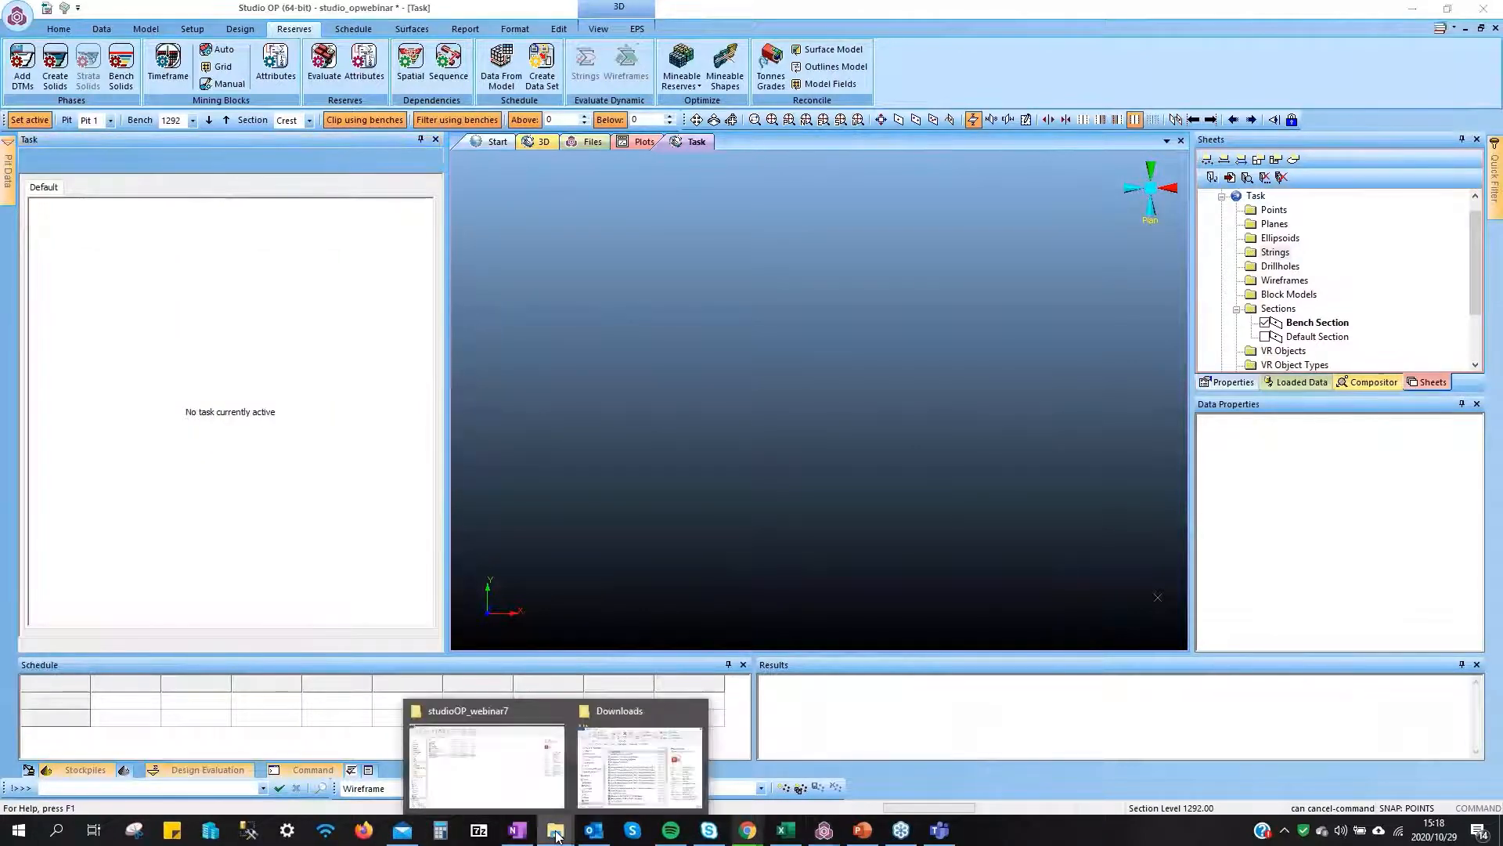
{"action": "left_click", "coordinate": [525, 756]}
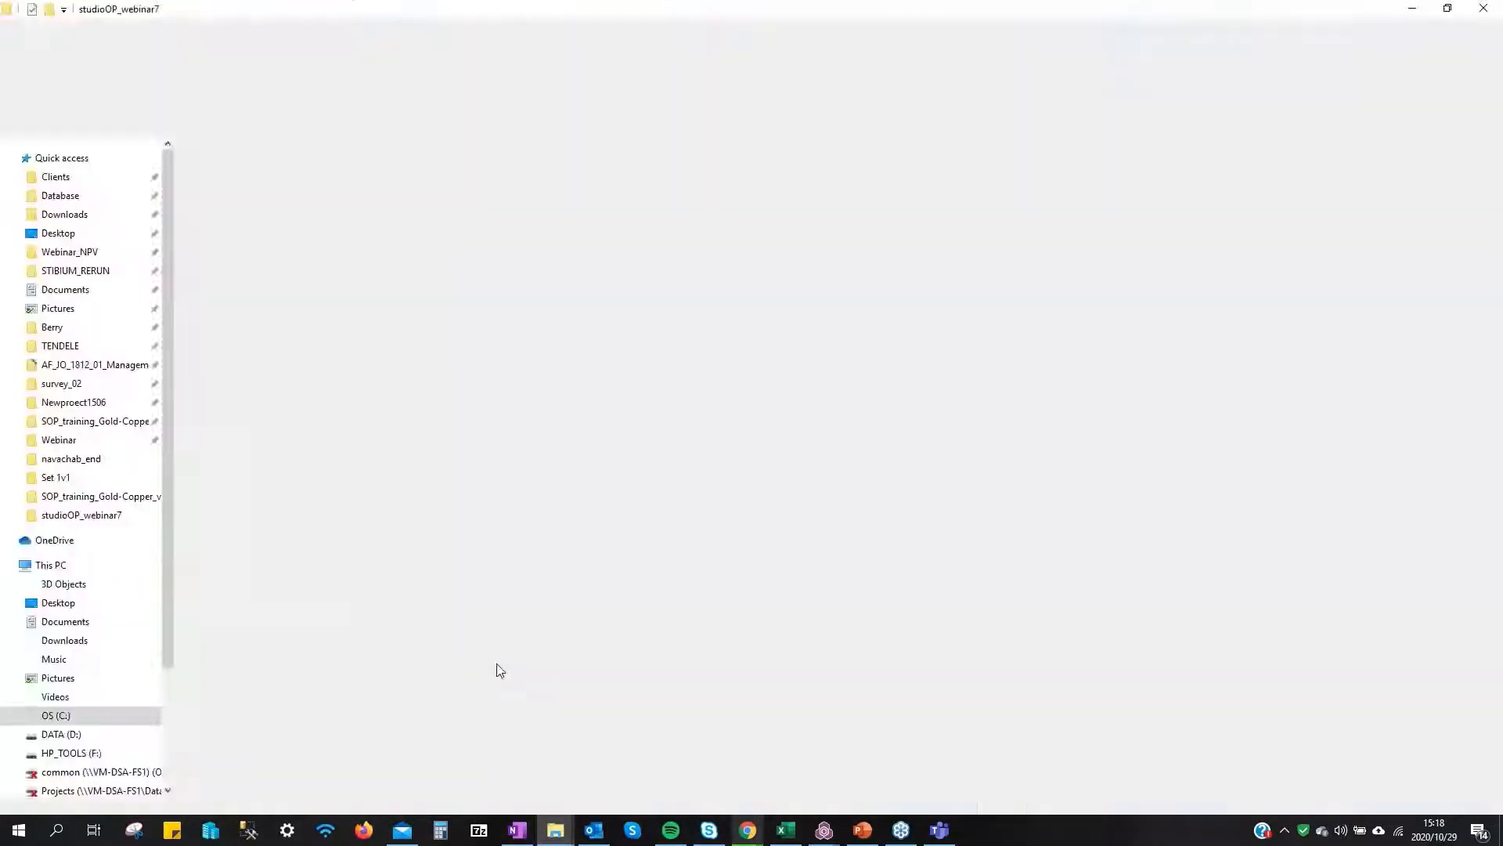
{"action": "left_click", "coordinate": [230, 123]}
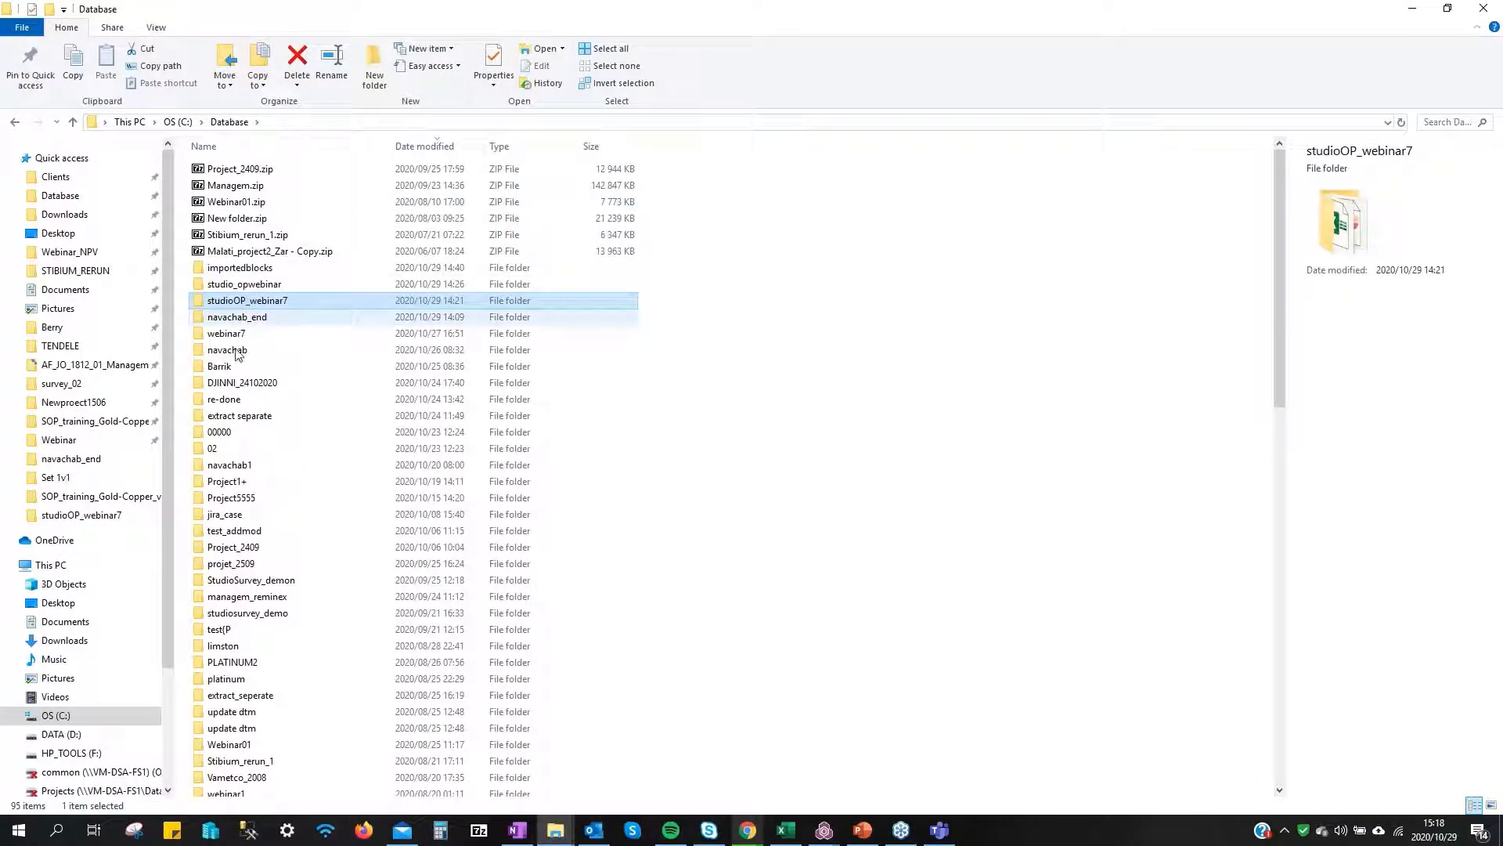
{"action": "double_click", "coordinate": [232, 337]}
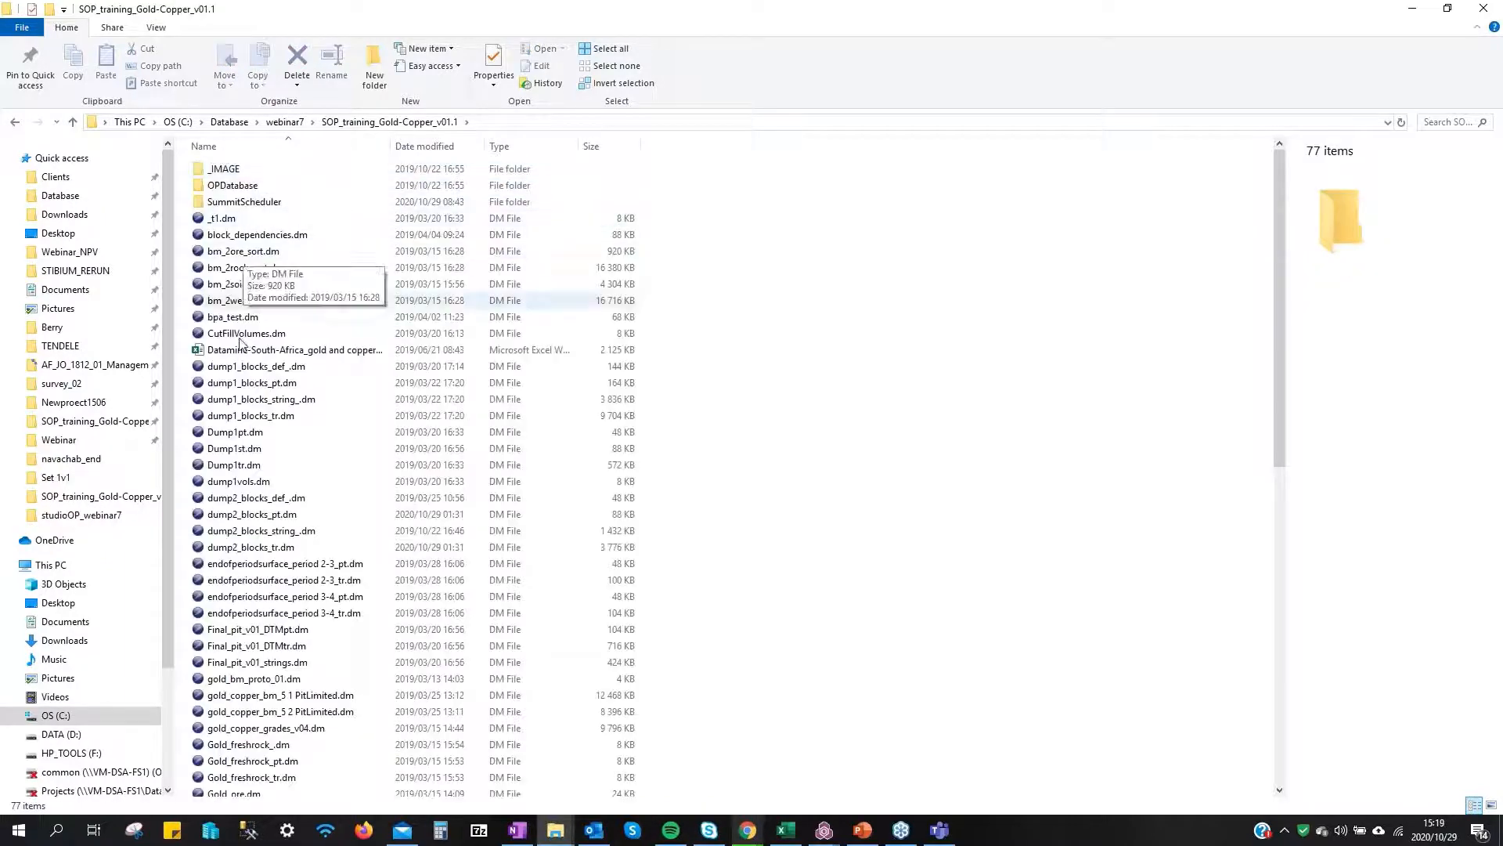
{"action": "double_click", "coordinate": [251, 186]}
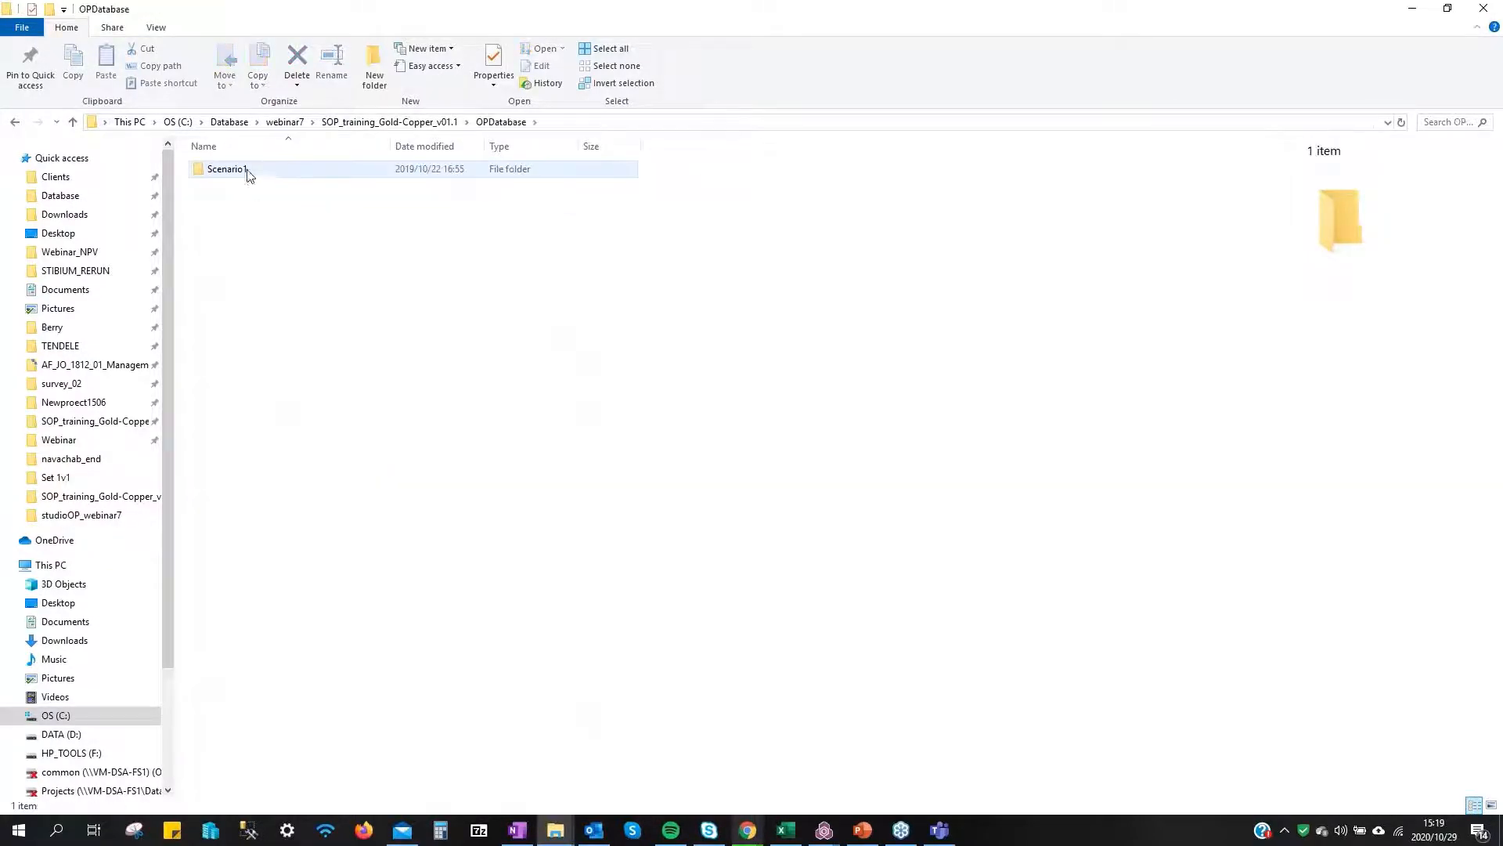
{"action": "double_click", "coordinate": [246, 169]}
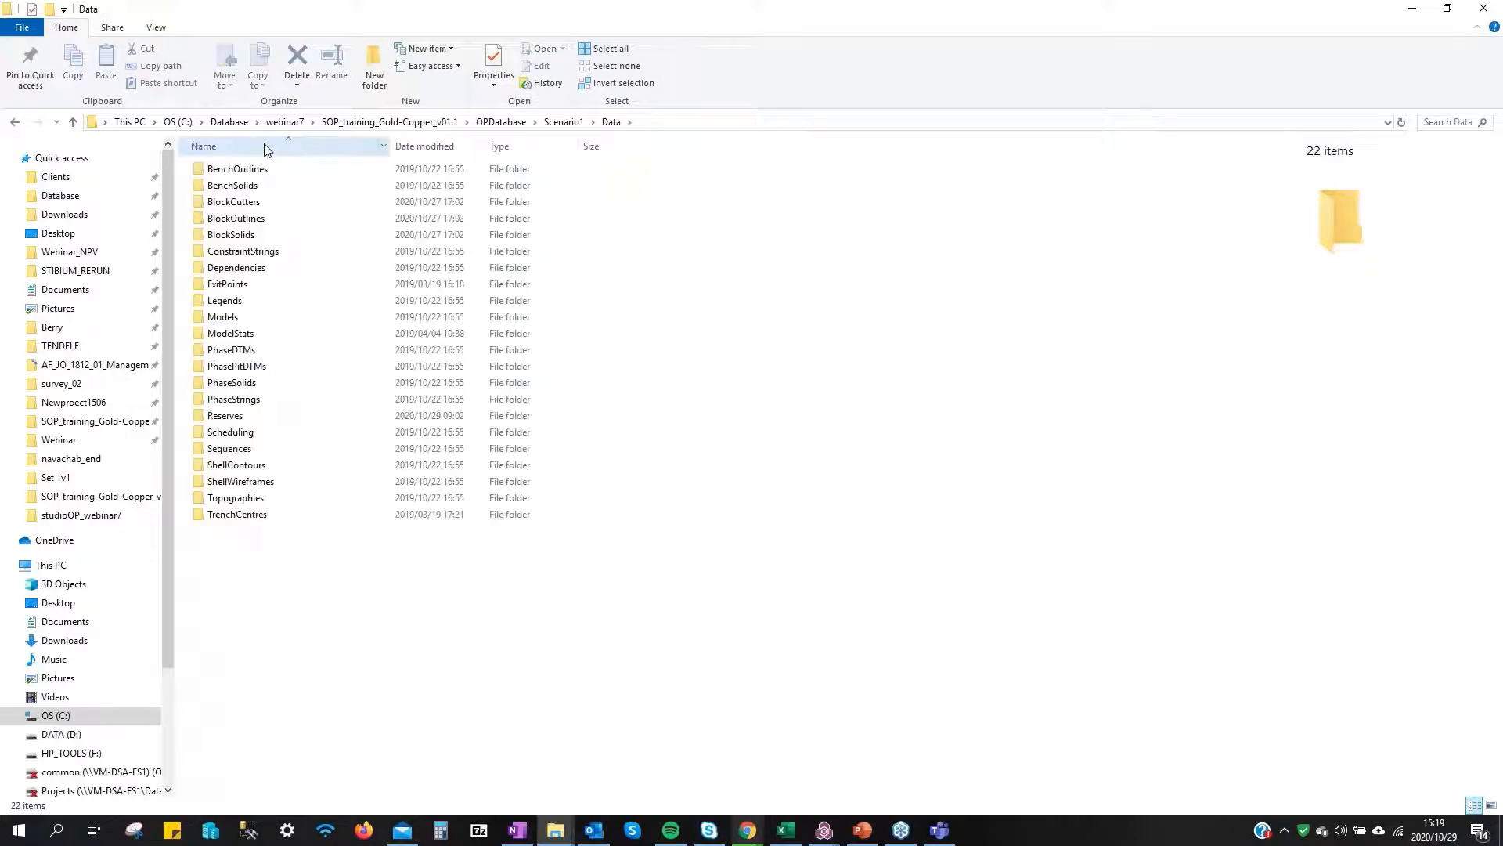
{"action": "double_click", "coordinate": [238, 433]}
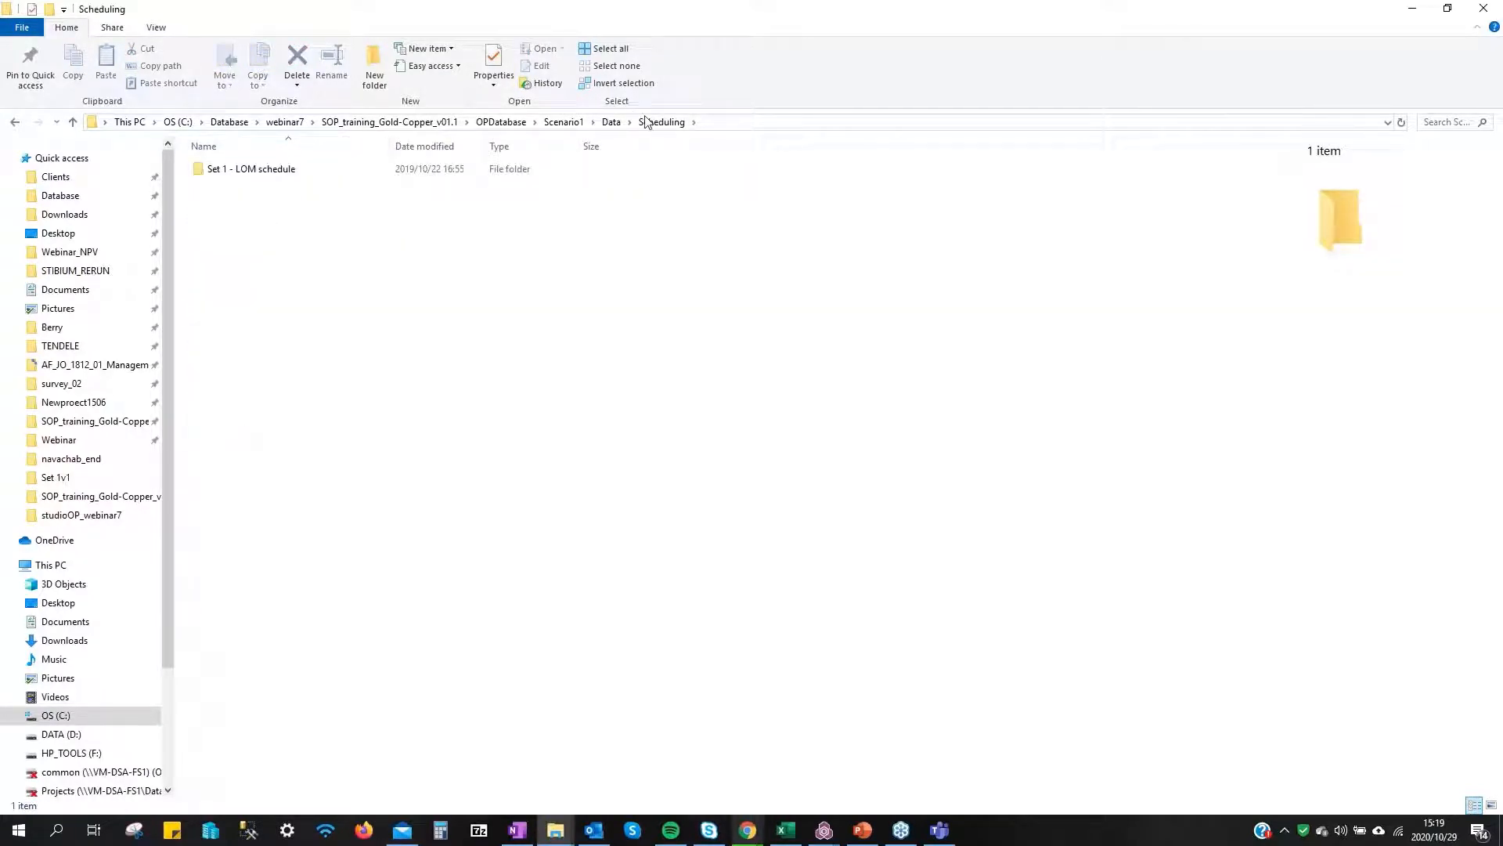
{"action": "double_click", "coordinate": [235, 174]}
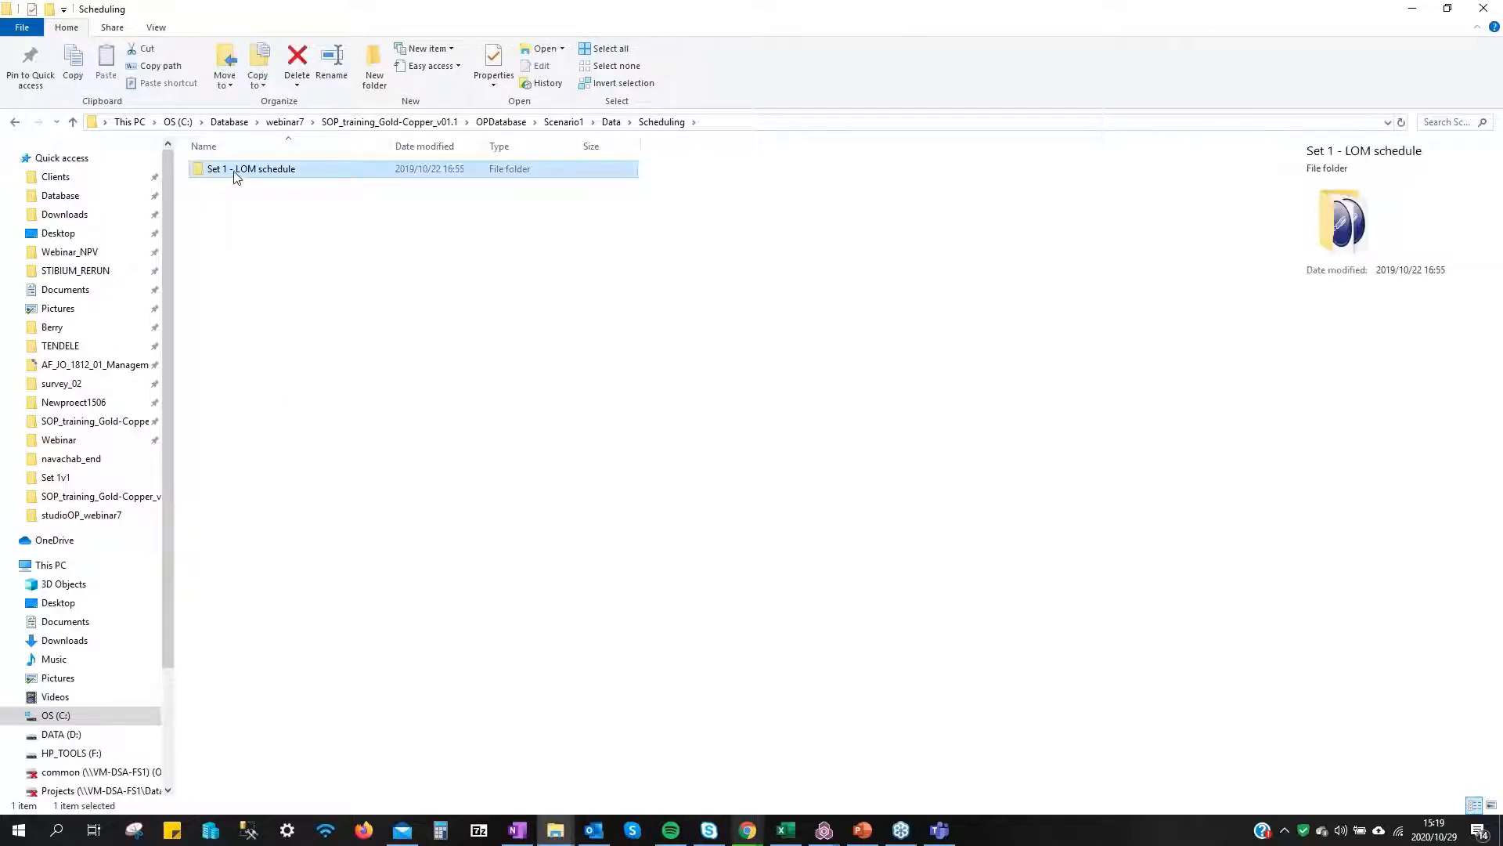
{"action": "left_click_drag", "start_coordinate": [182, 162], "coordinate": [230, 246]}
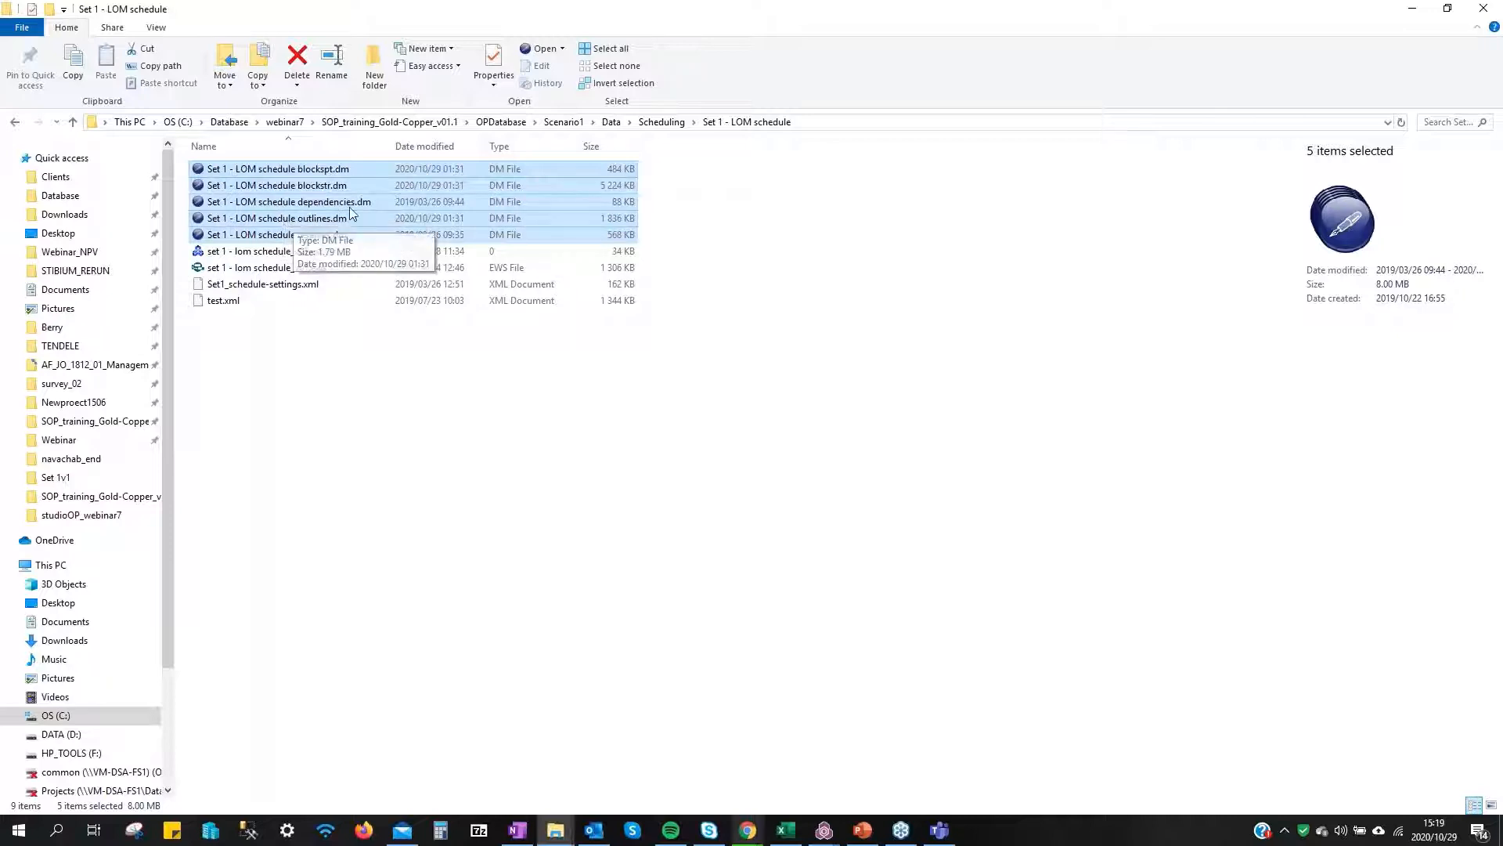
{"action": "left_click_drag", "start_coordinate": [931, 29], "coordinate": [1203, 3]}
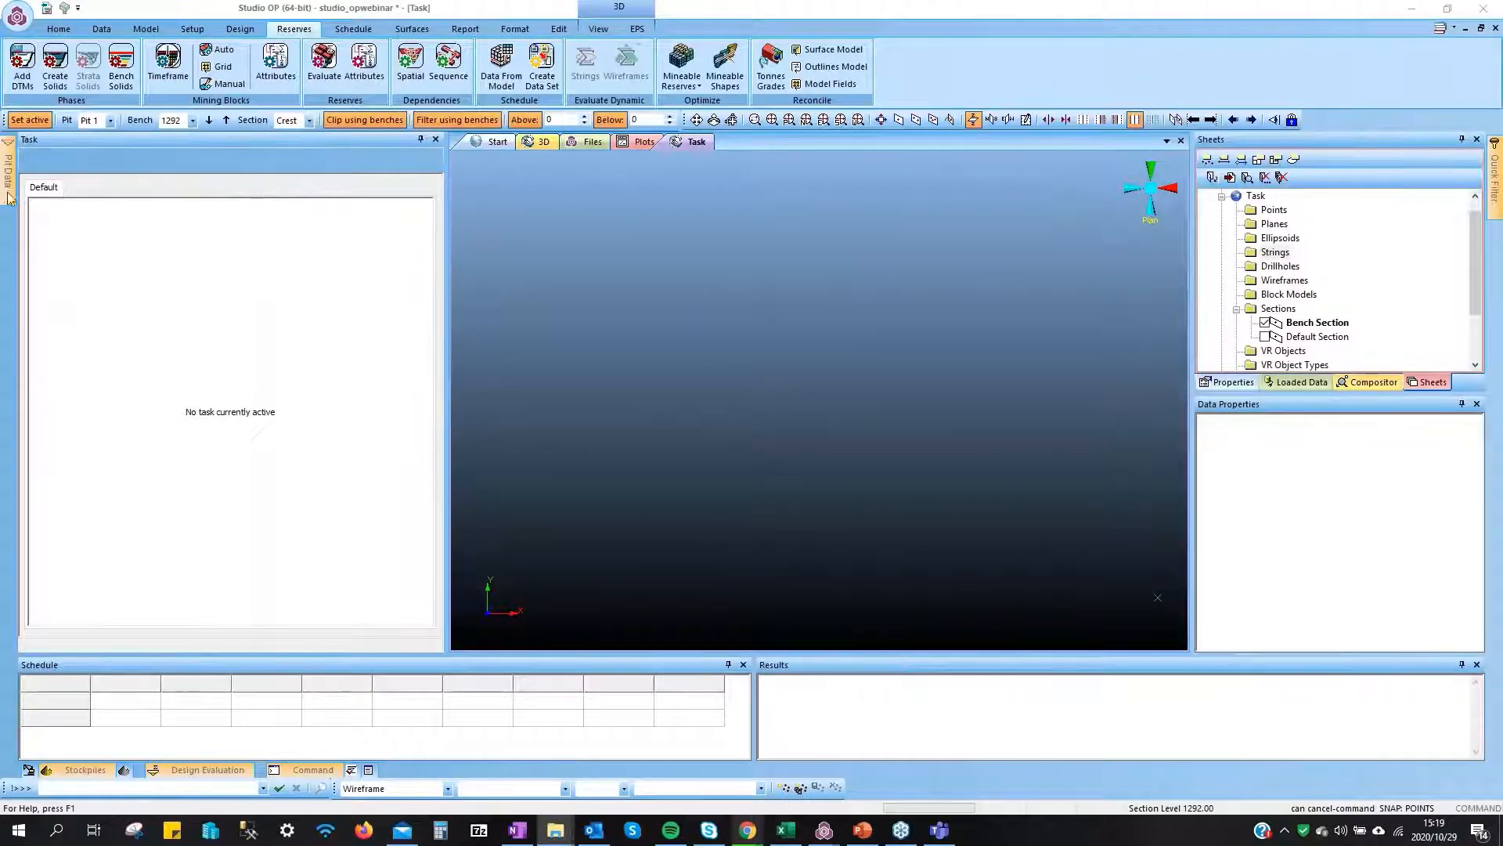
Back in Studio OP, display the P1_PH1 block outlines for all benches without bench filtering or clipping, in a tilted 3D view
{"action": "mouse_move", "coordinate": [8, 192]}
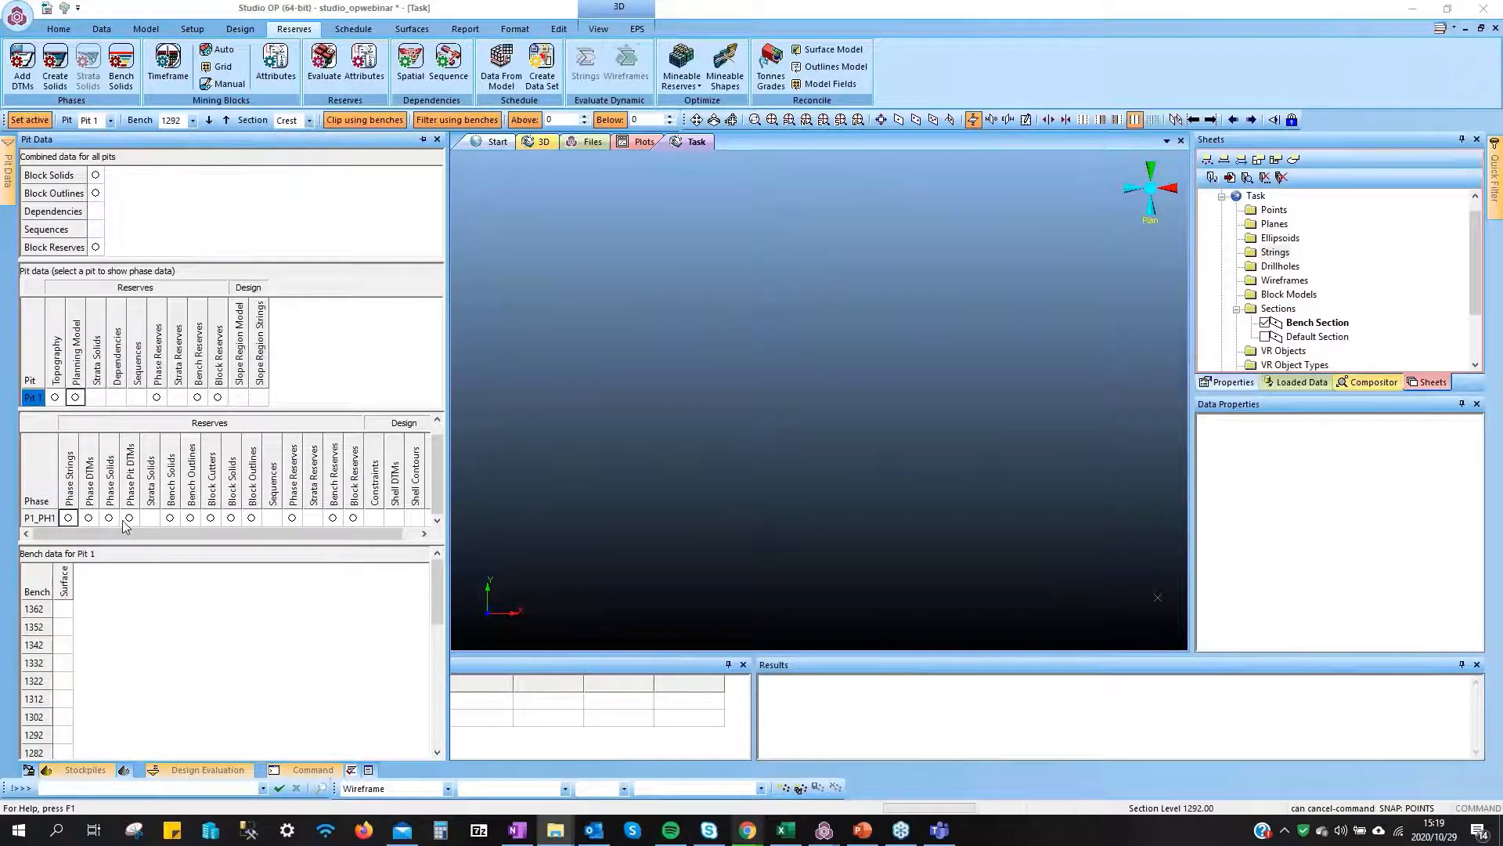
{"action": "left_click_drag", "start_coordinate": [124, 533], "coordinate": [294, 535]}
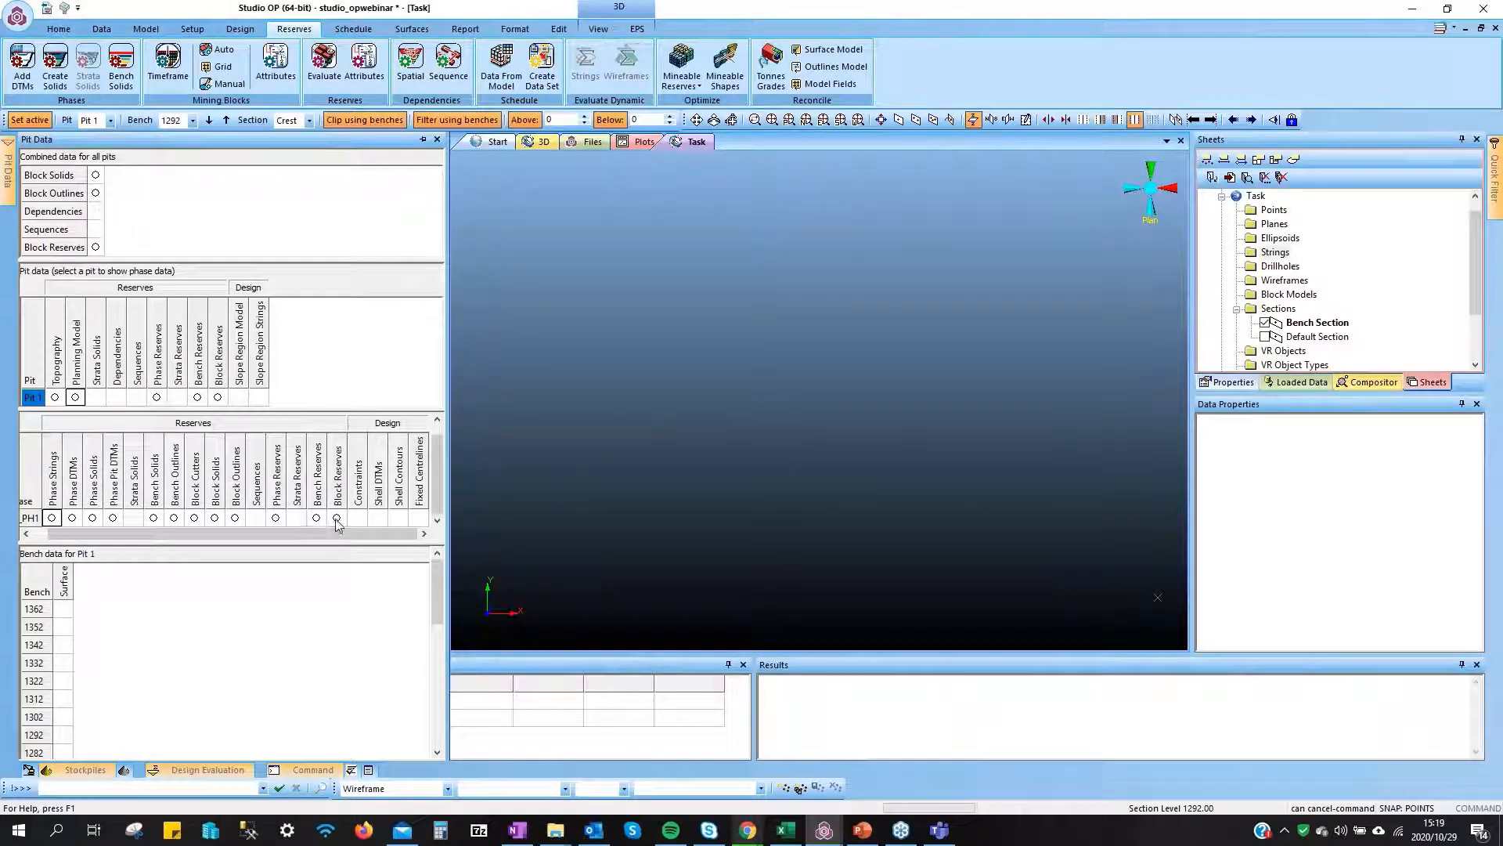
{"action": "left_click", "coordinate": [237, 520]}
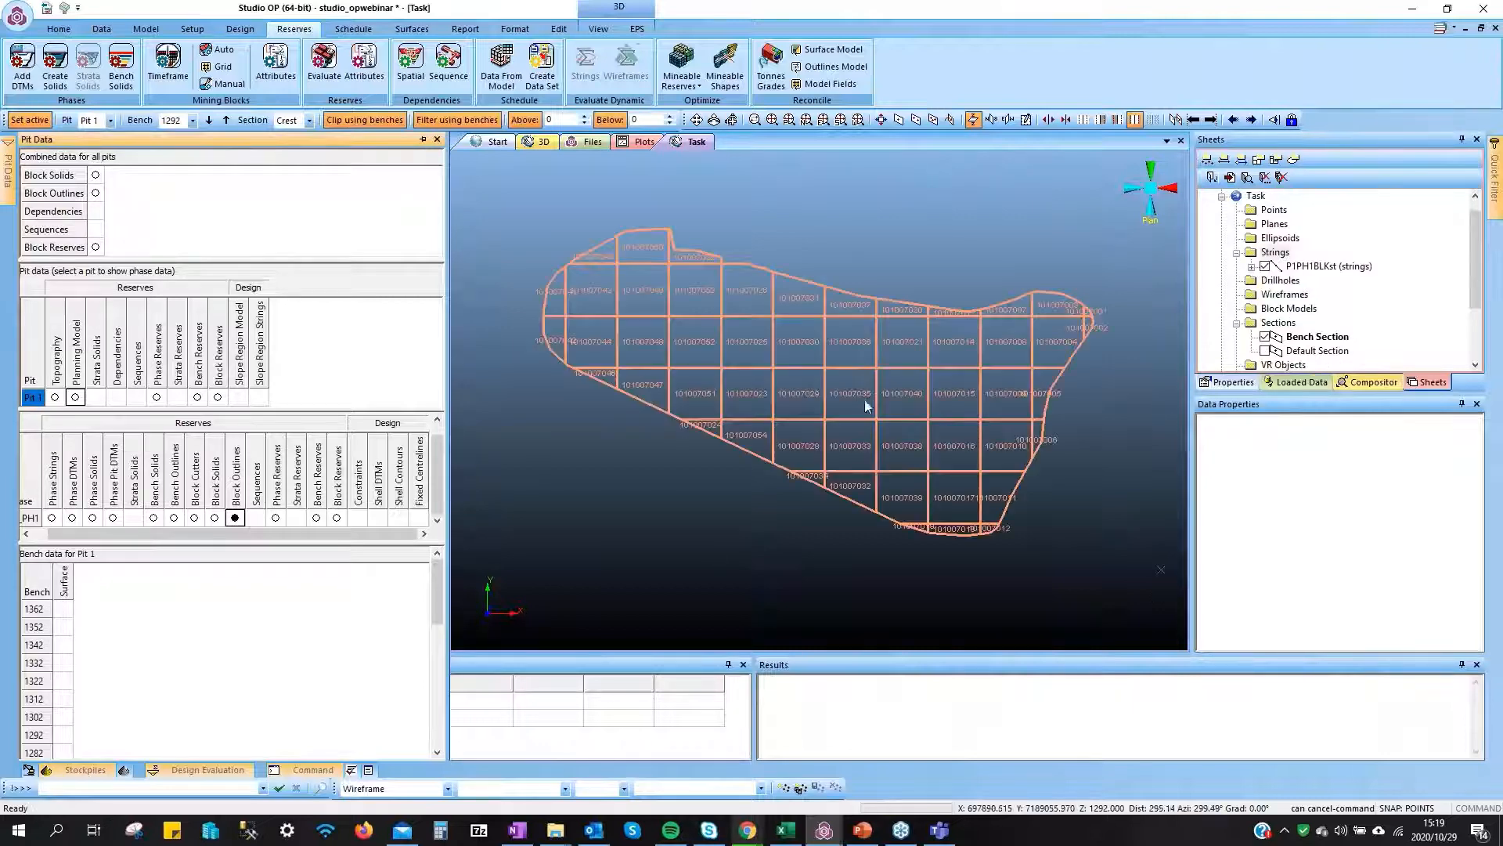
{"action": "left_click", "coordinate": [454, 121]}
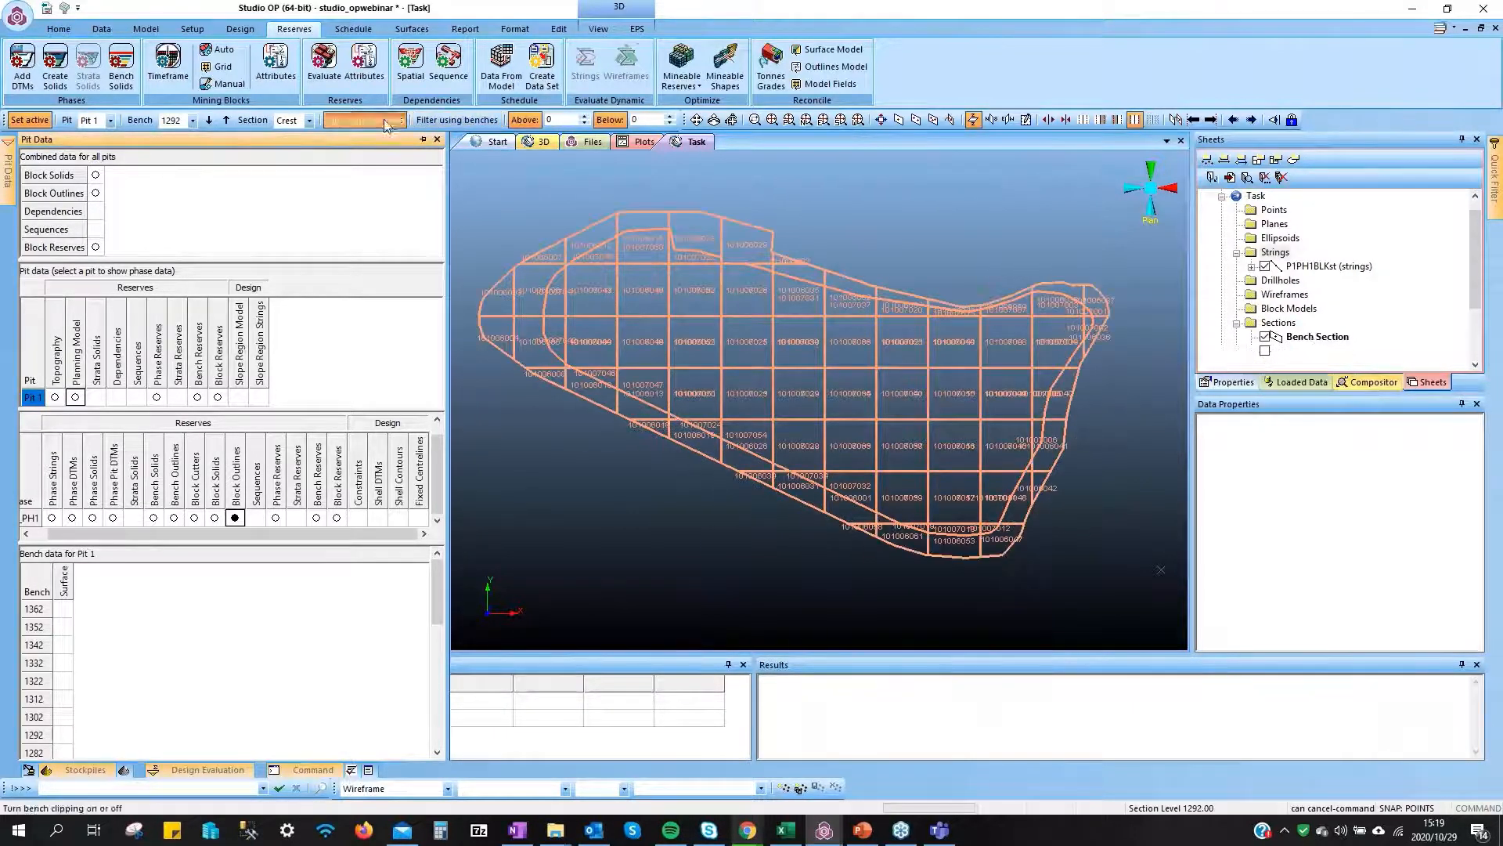
{"action": "left_click", "coordinate": [369, 120]}
{"action": "left_click_drag", "start_coordinate": [890, 370], "coordinate": [946, 389]}
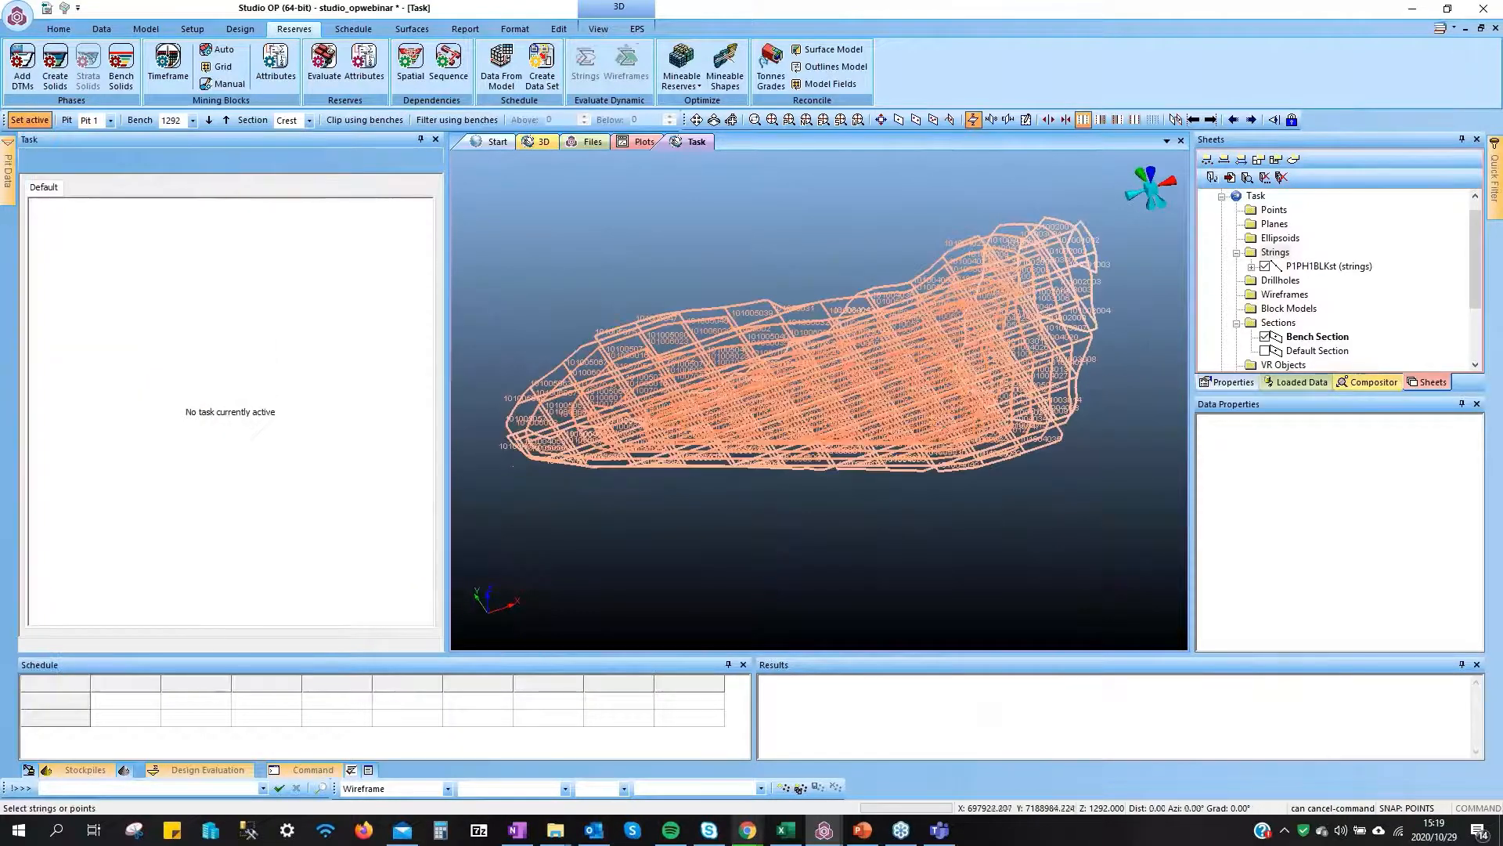
Open the scheduling setup and select Swebinar7_lom as the scheduling data set
{"action": "left_click", "coordinate": [354, 29]}
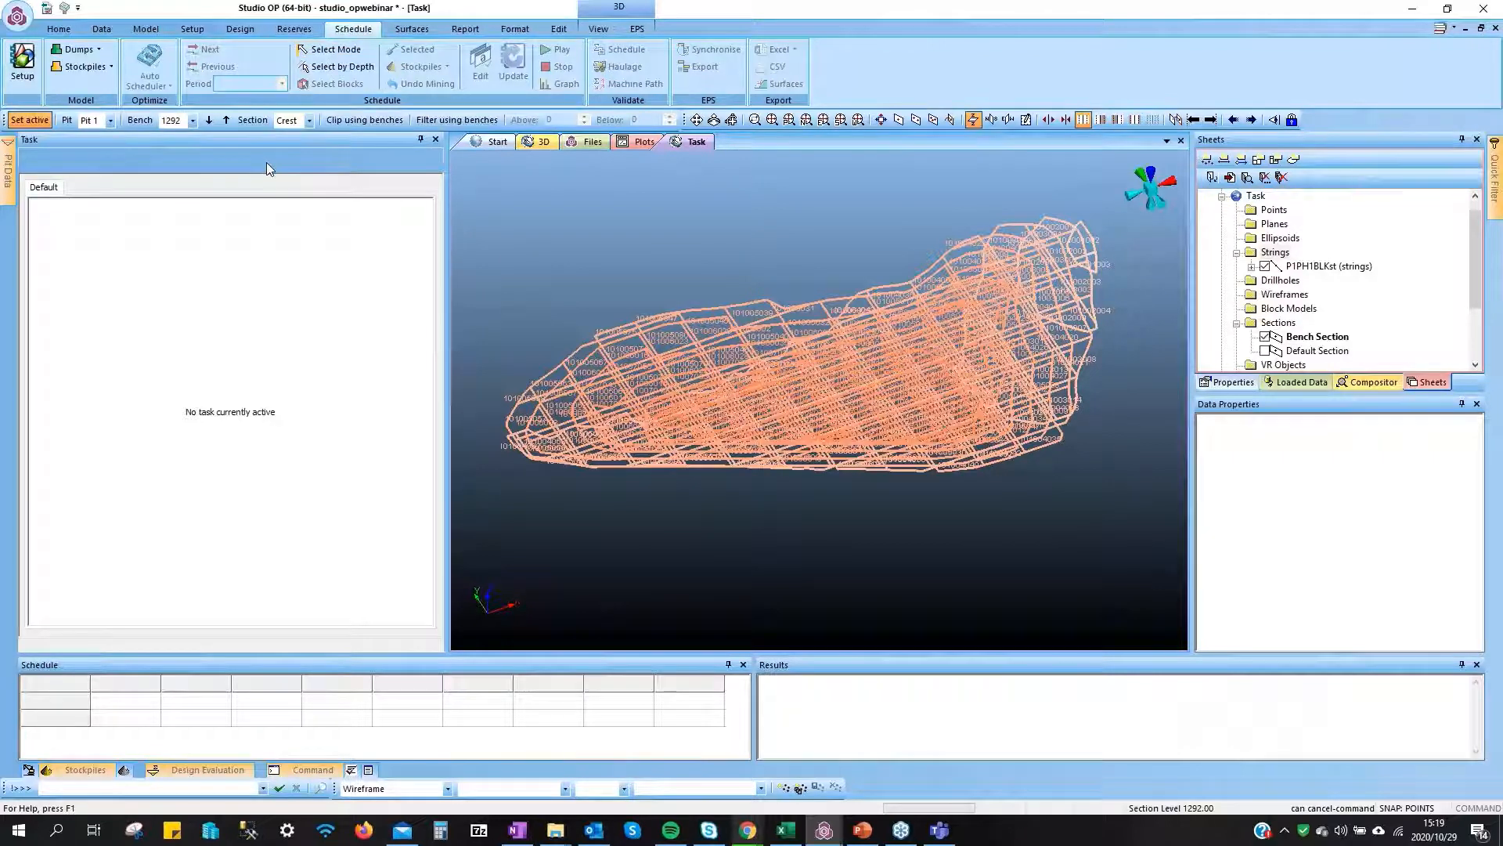
{"action": "left_click", "coordinate": [295, 29]}
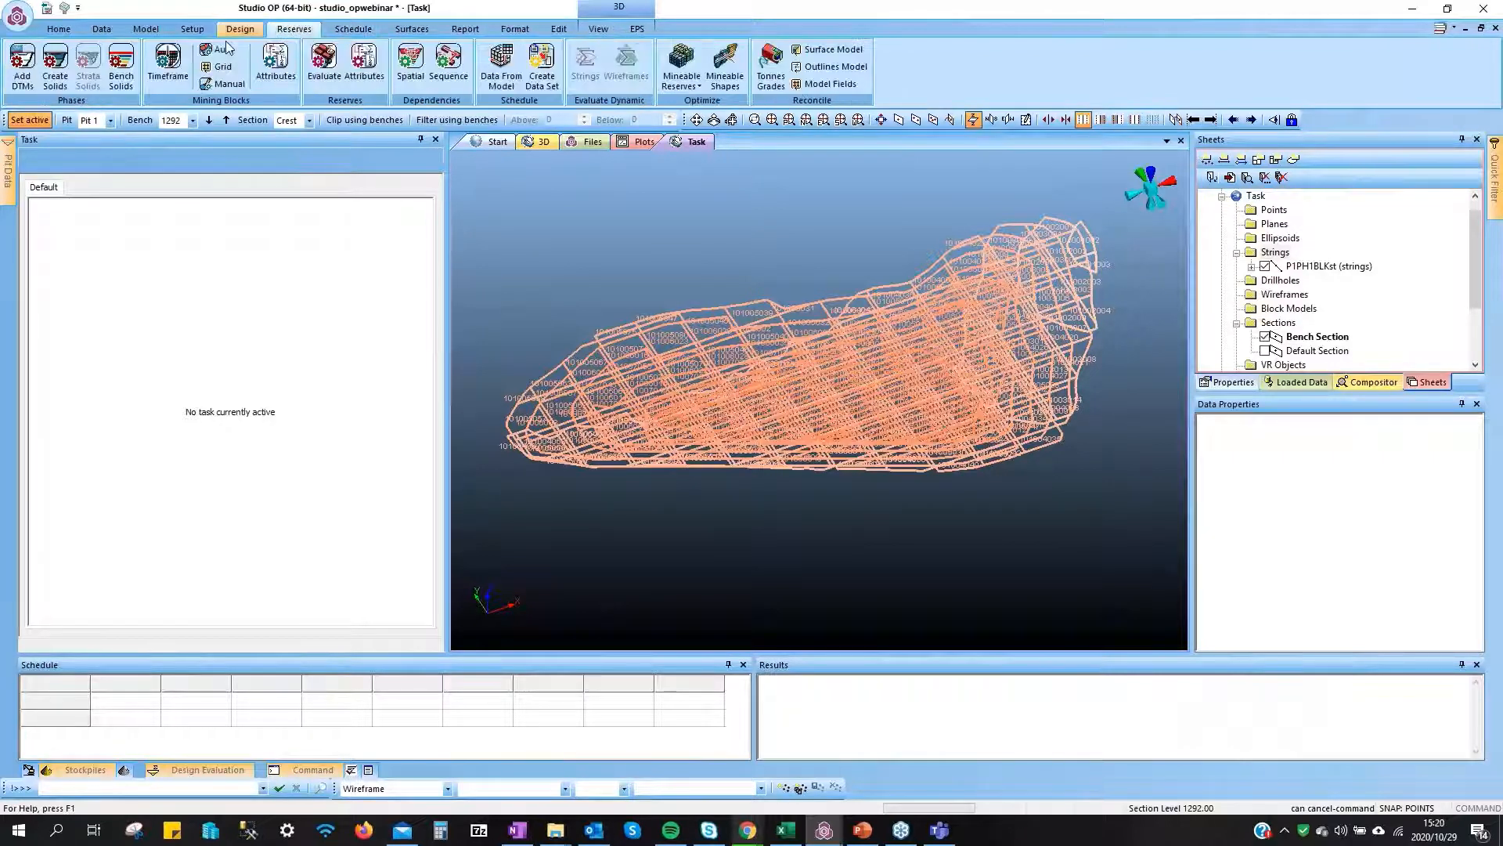
{"action": "left_click", "coordinate": [339, 30]}
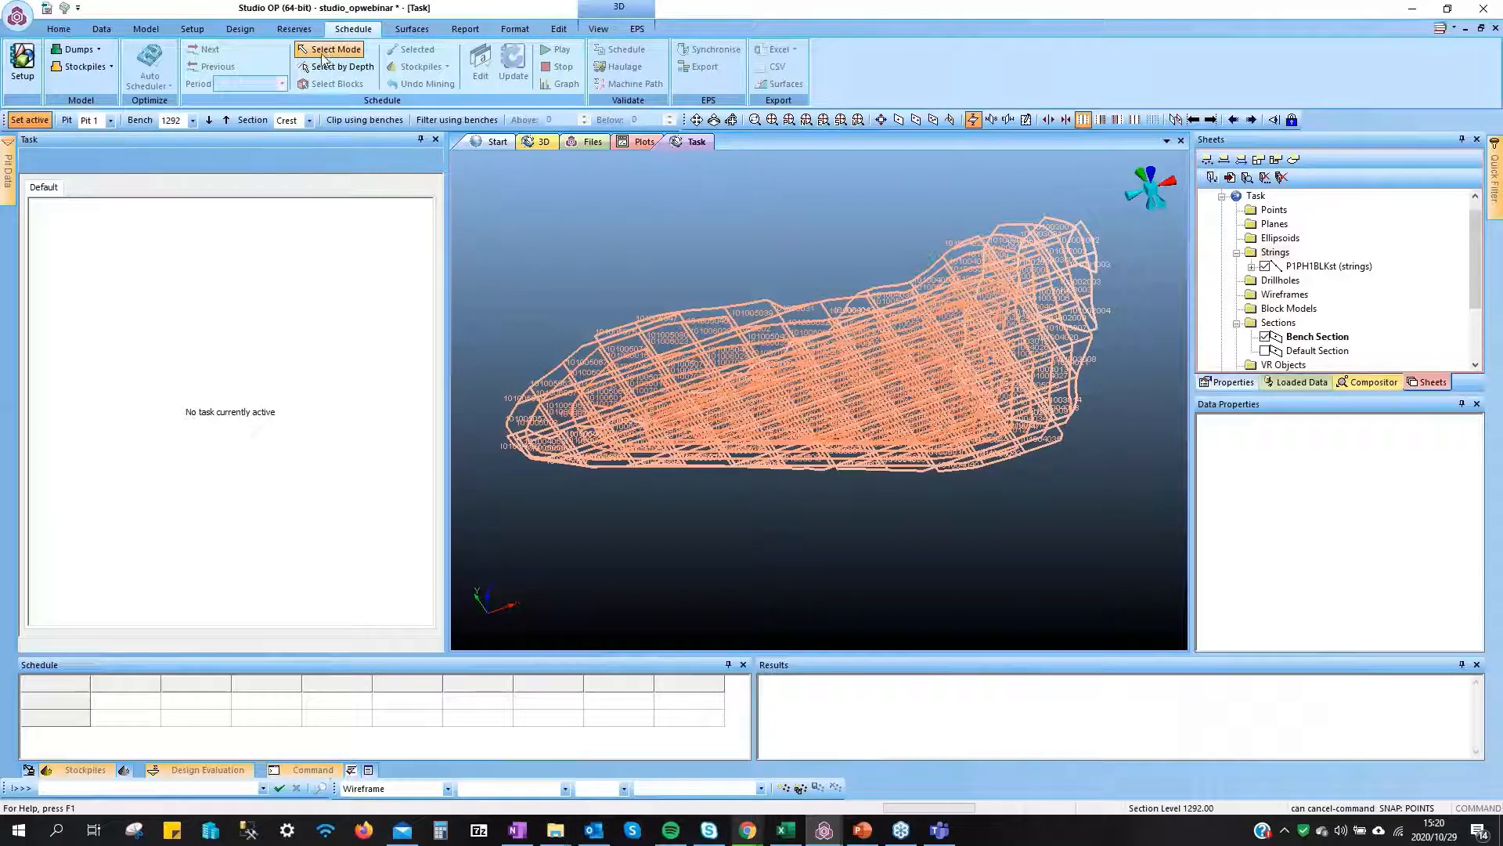
{"action": "left_click", "coordinate": [34, 58]}
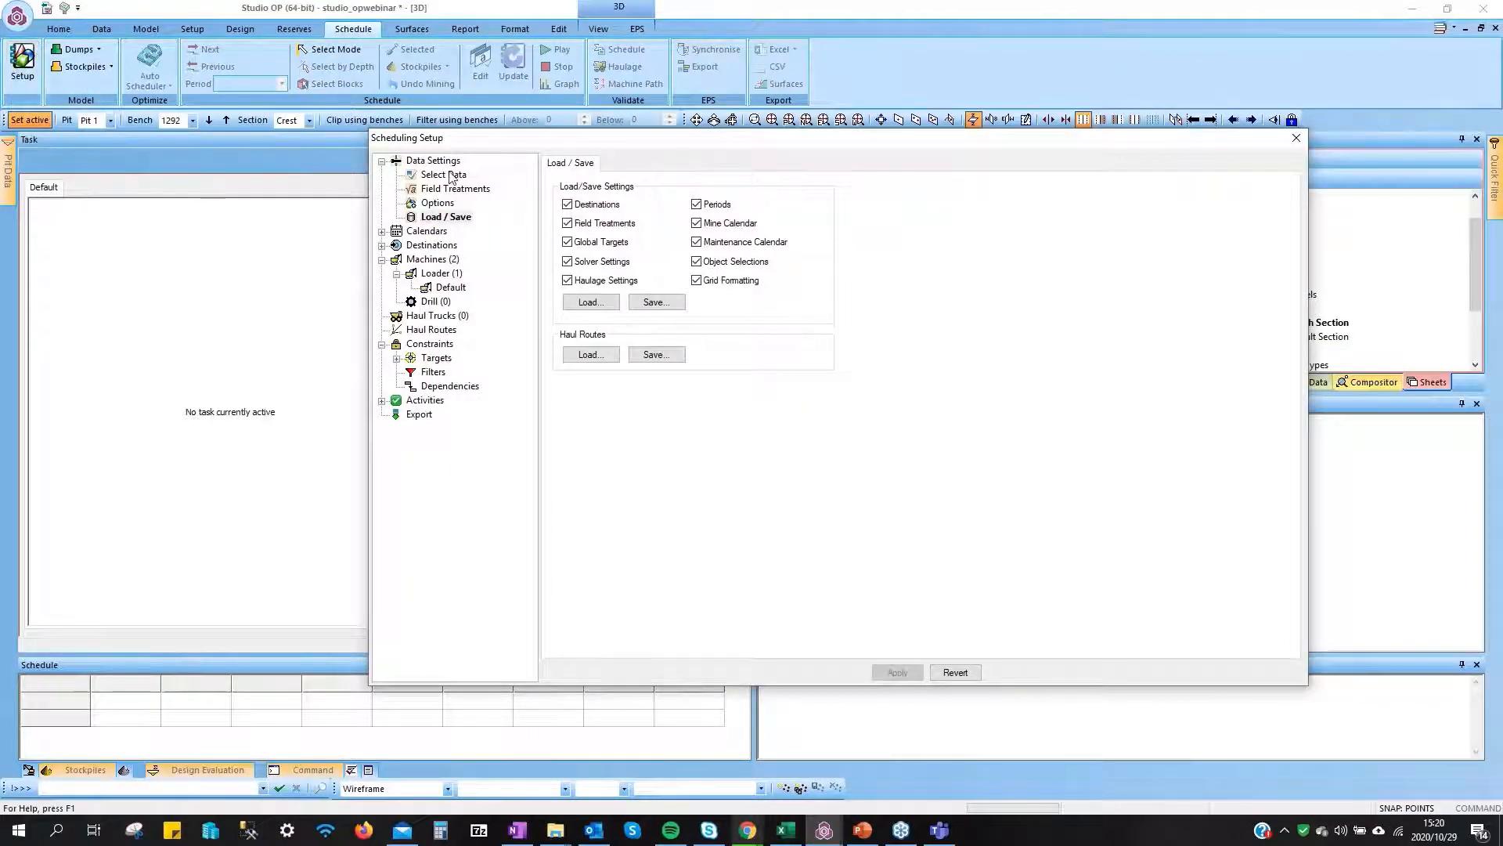
{"action": "left_click", "coordinate": [451, 175]}
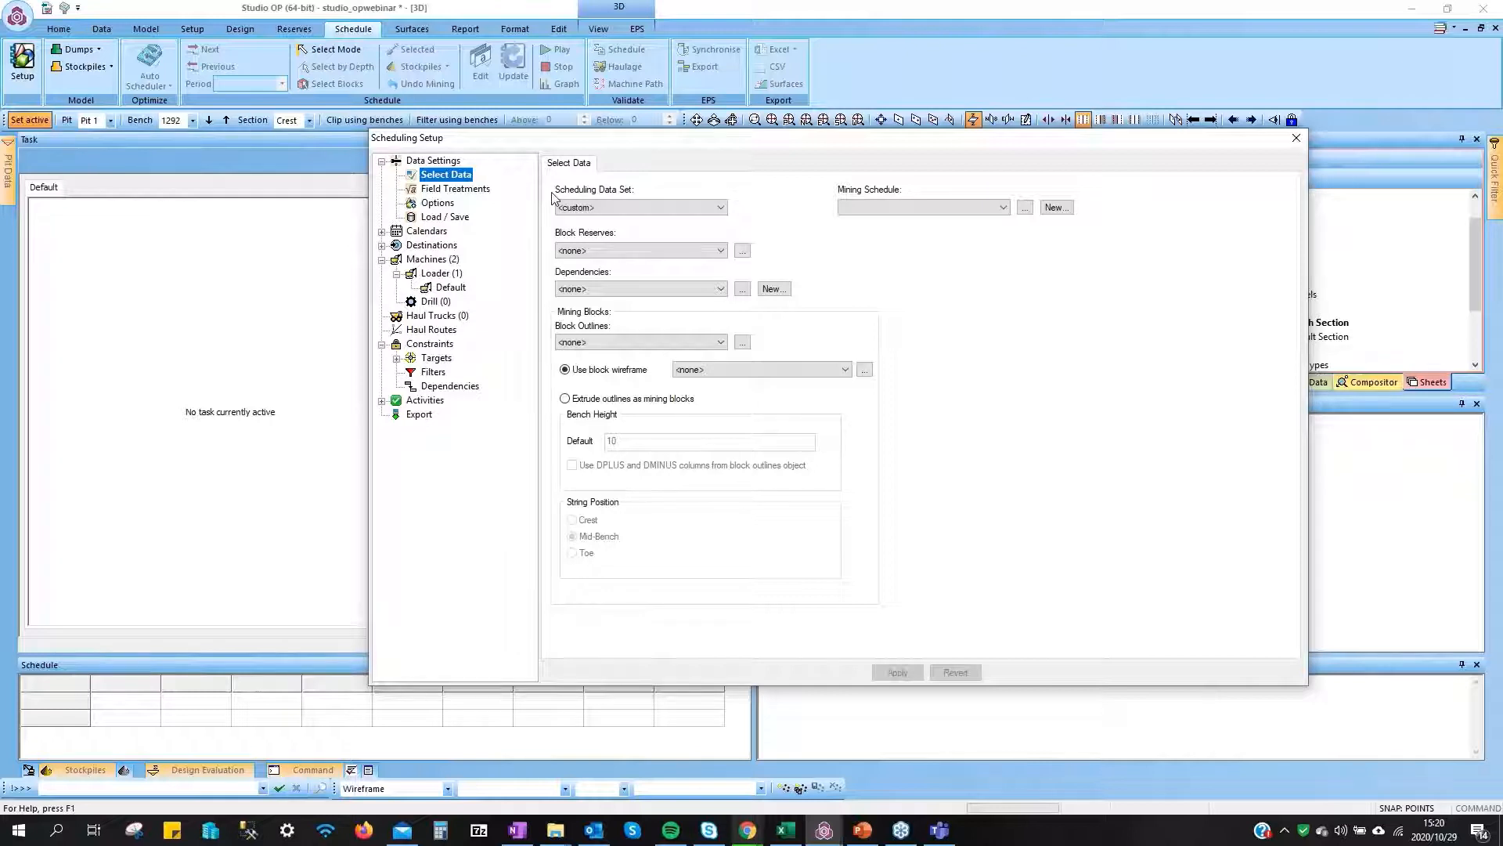
{"action": "left_click", "coordinate": [584, 208]}
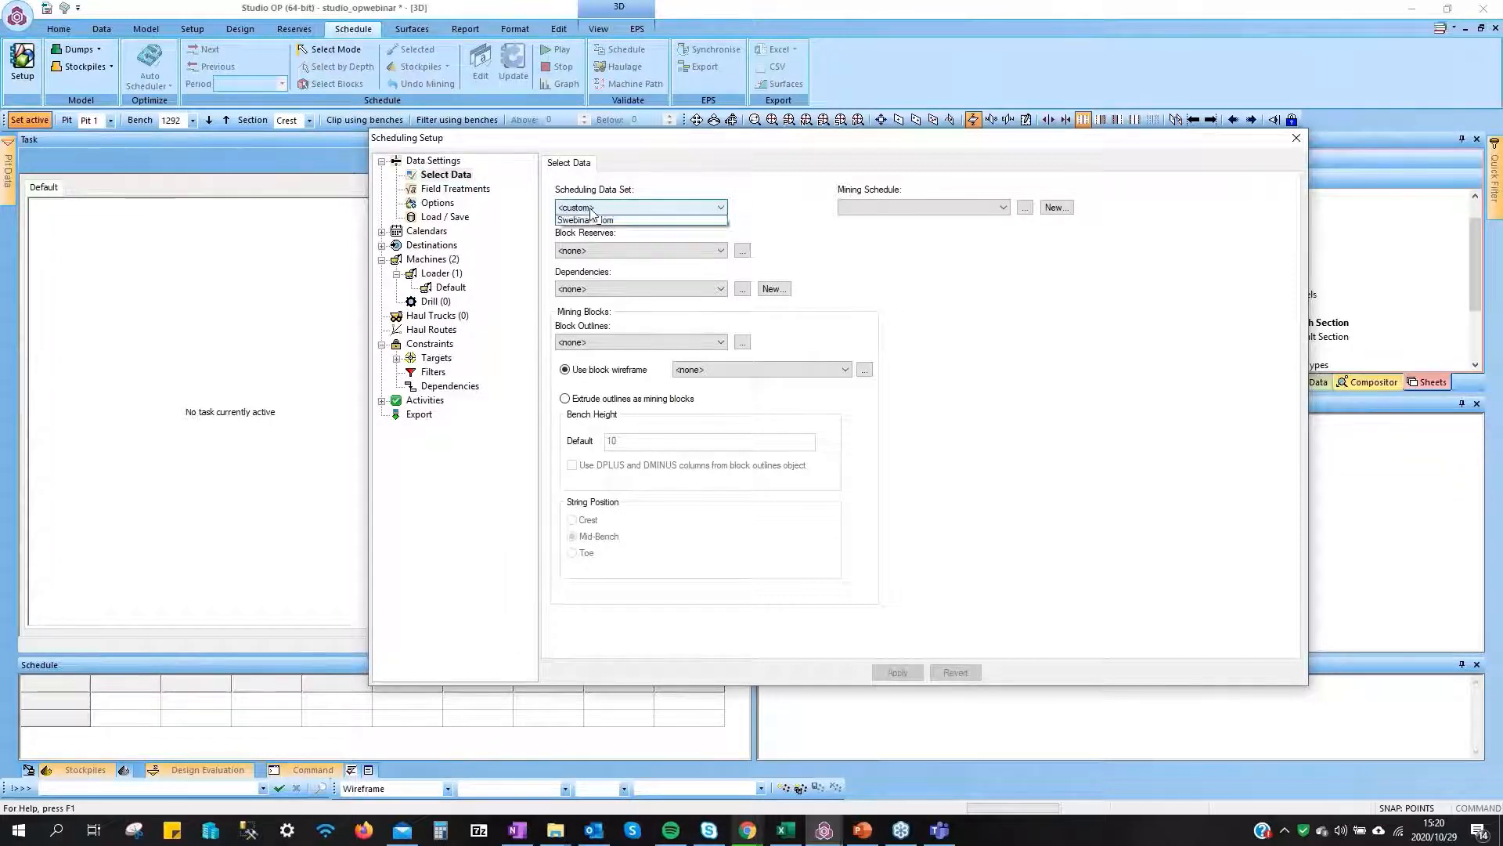
{"action": "left_click", "coordinate": [589, 232]}
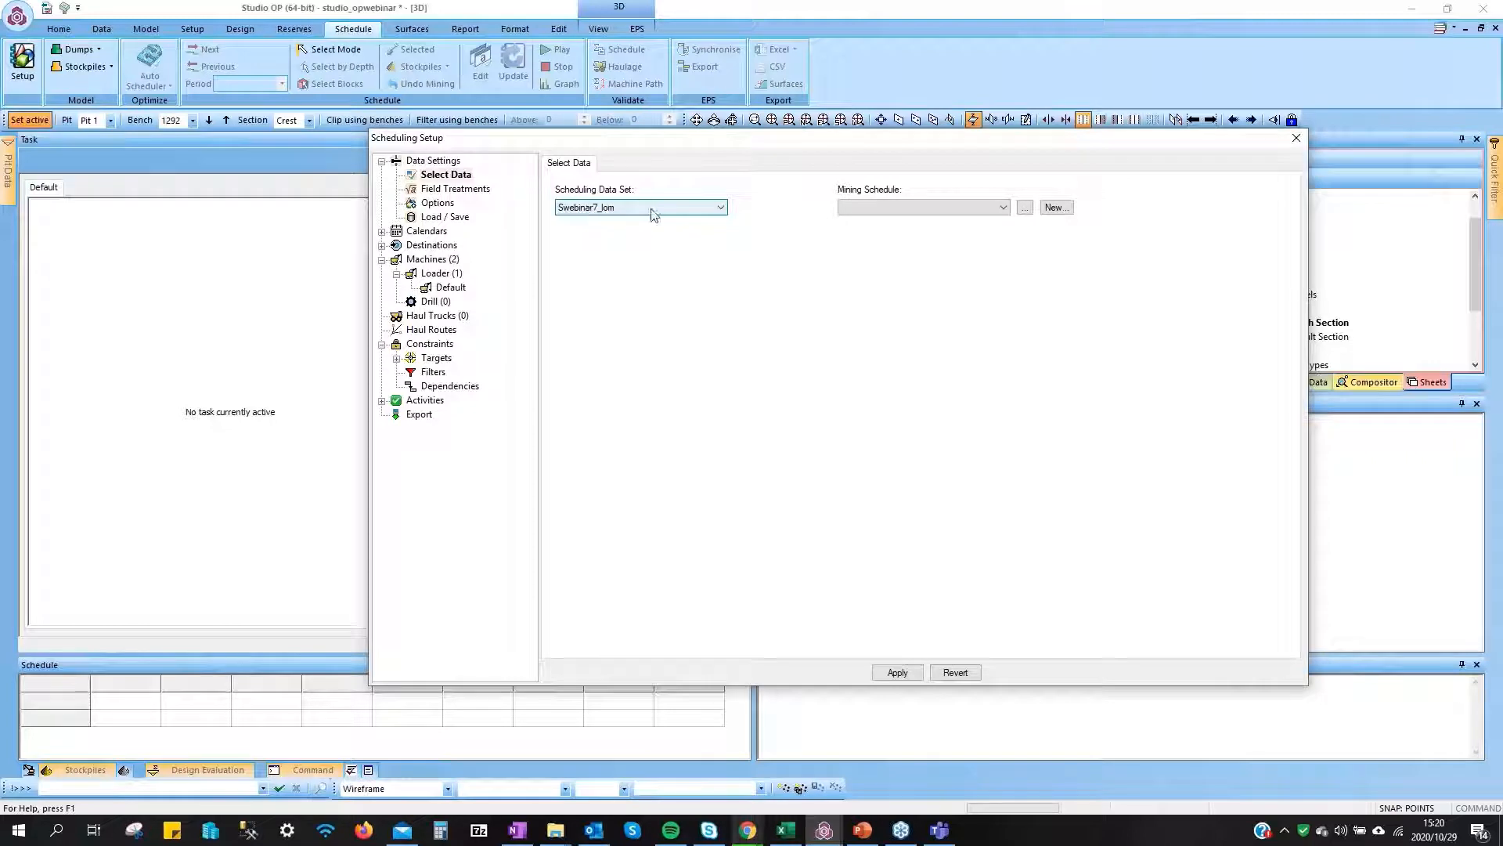
Create a mining schedule table named new_01, save the settings and go to the calendar periods
{"action": "left_click", "coordinate": [1056, 208]}
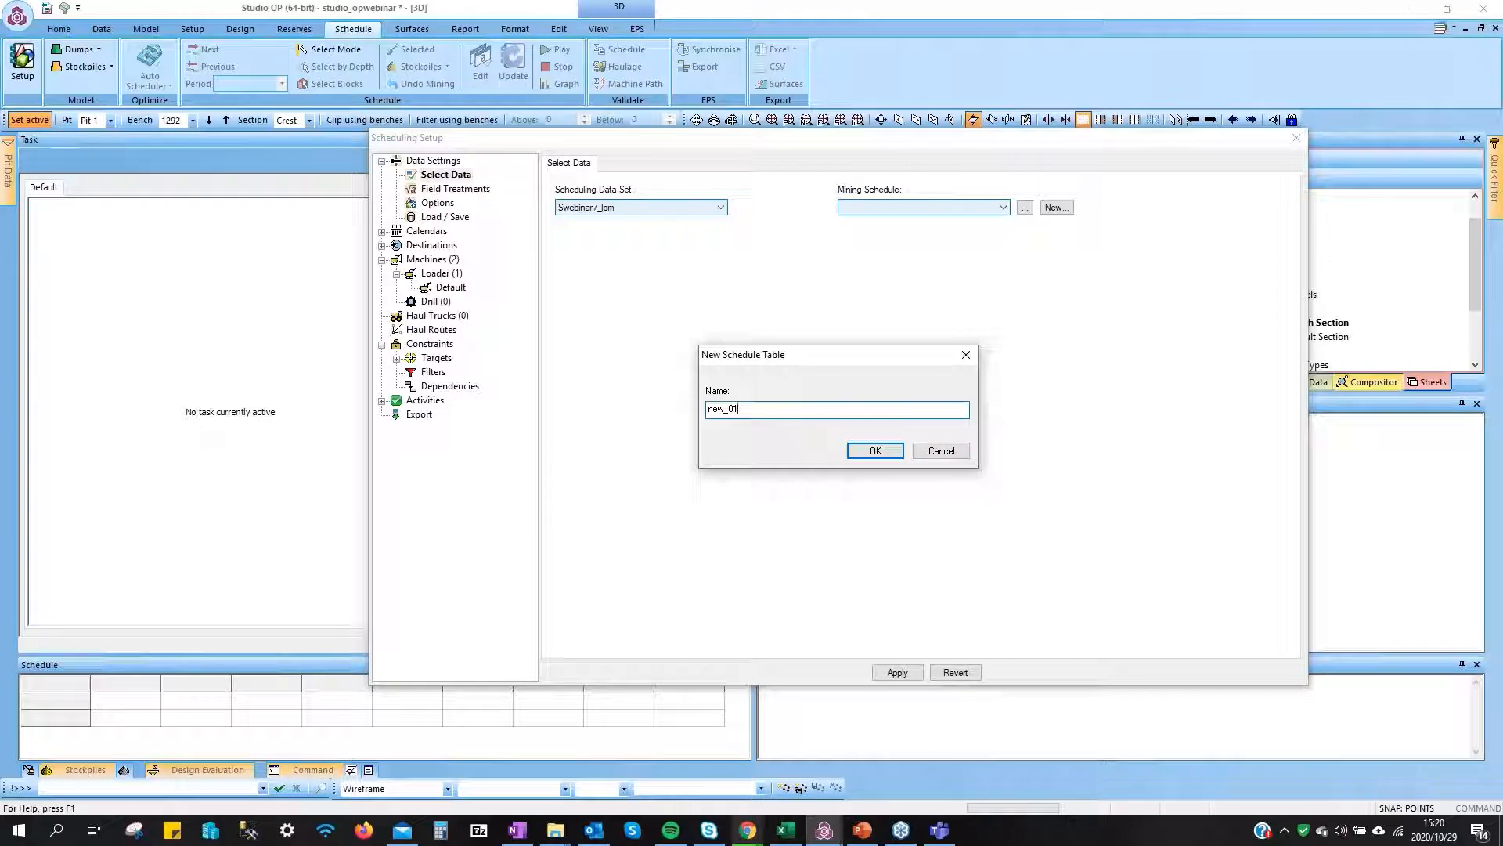
{"action": "key", "text": "Return"}
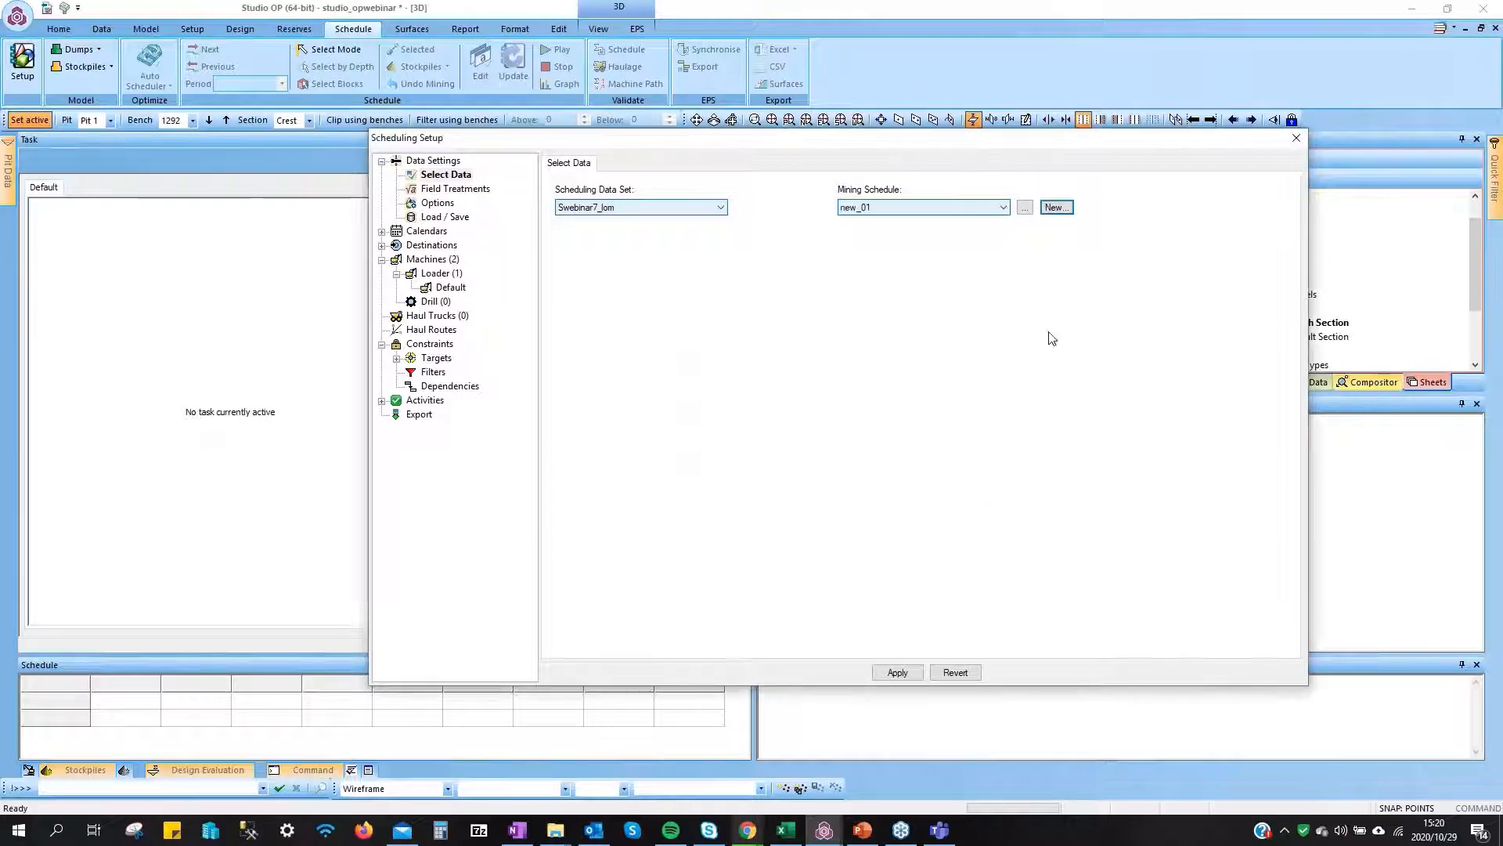
{"action": "left_click", "coordinate": [382, 232]}
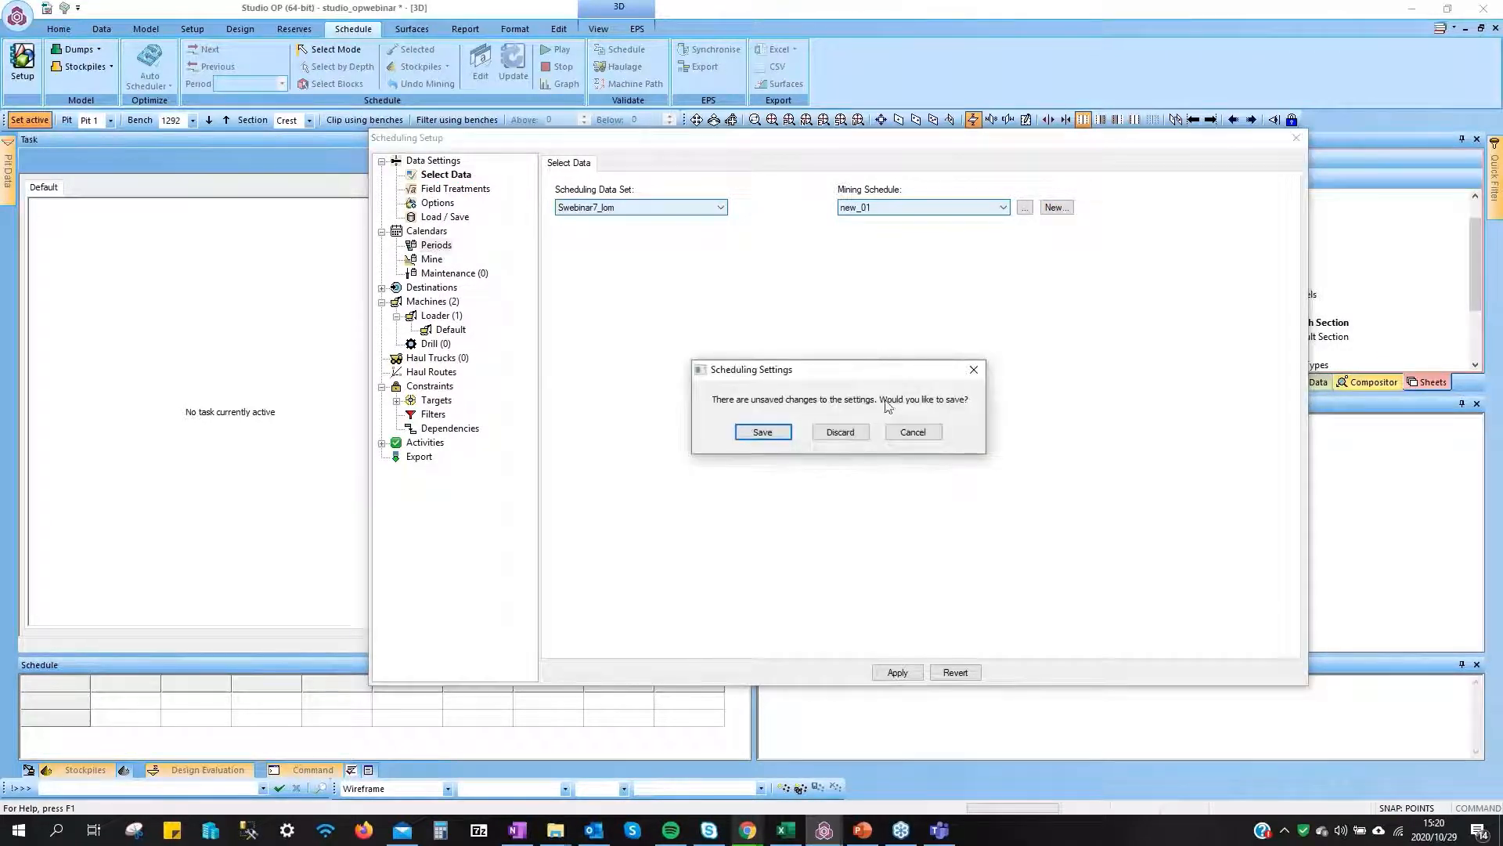
{"action": "left_click", "coordinate": [762, 432]}
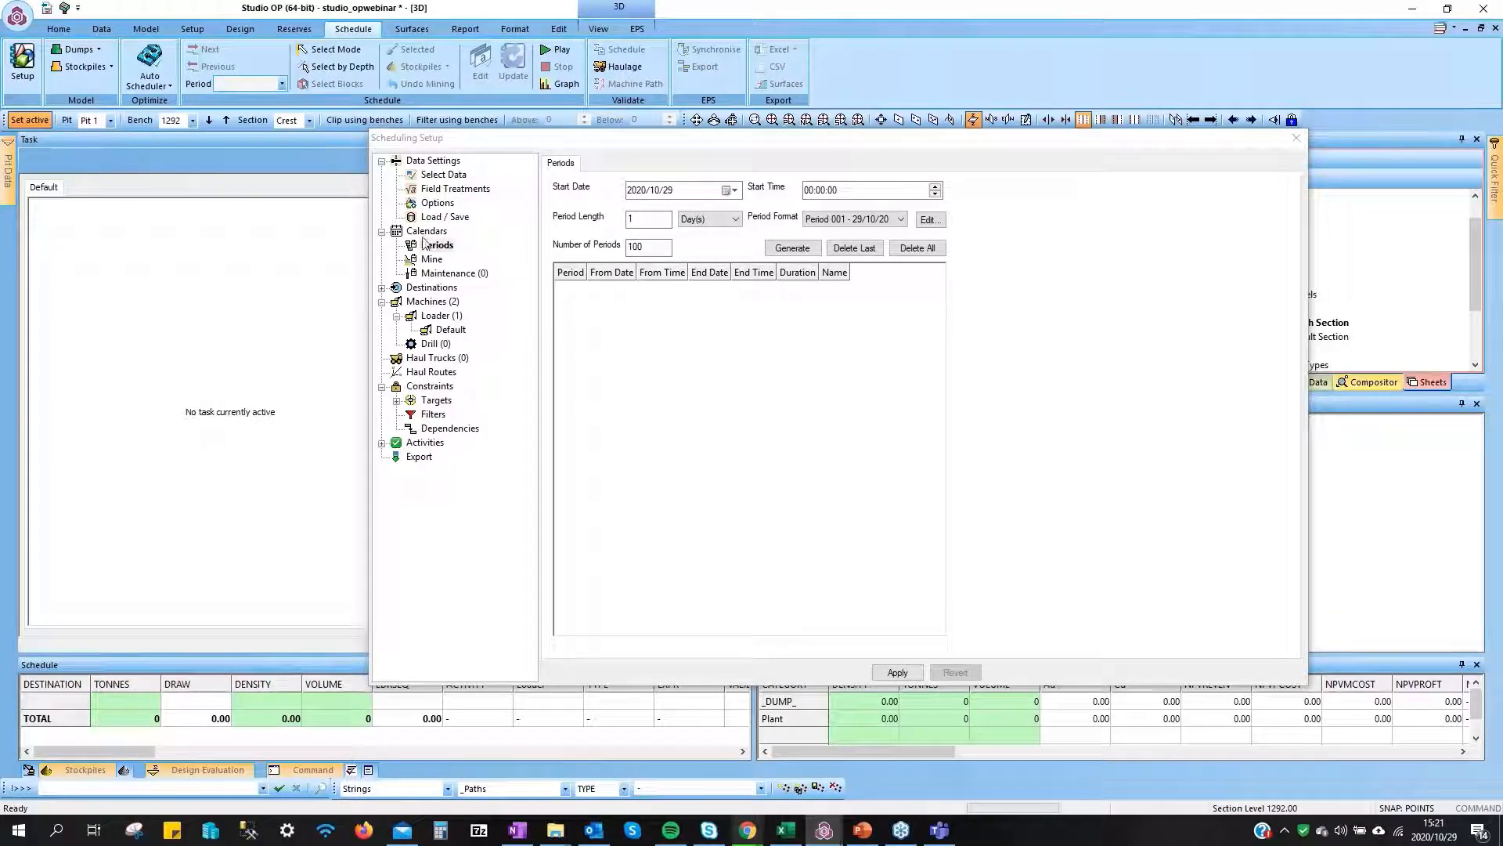
Set the calendar's period length to 180 days and the number of periods to 9
{"action": "left_click", "coordinate": [657, 222]}
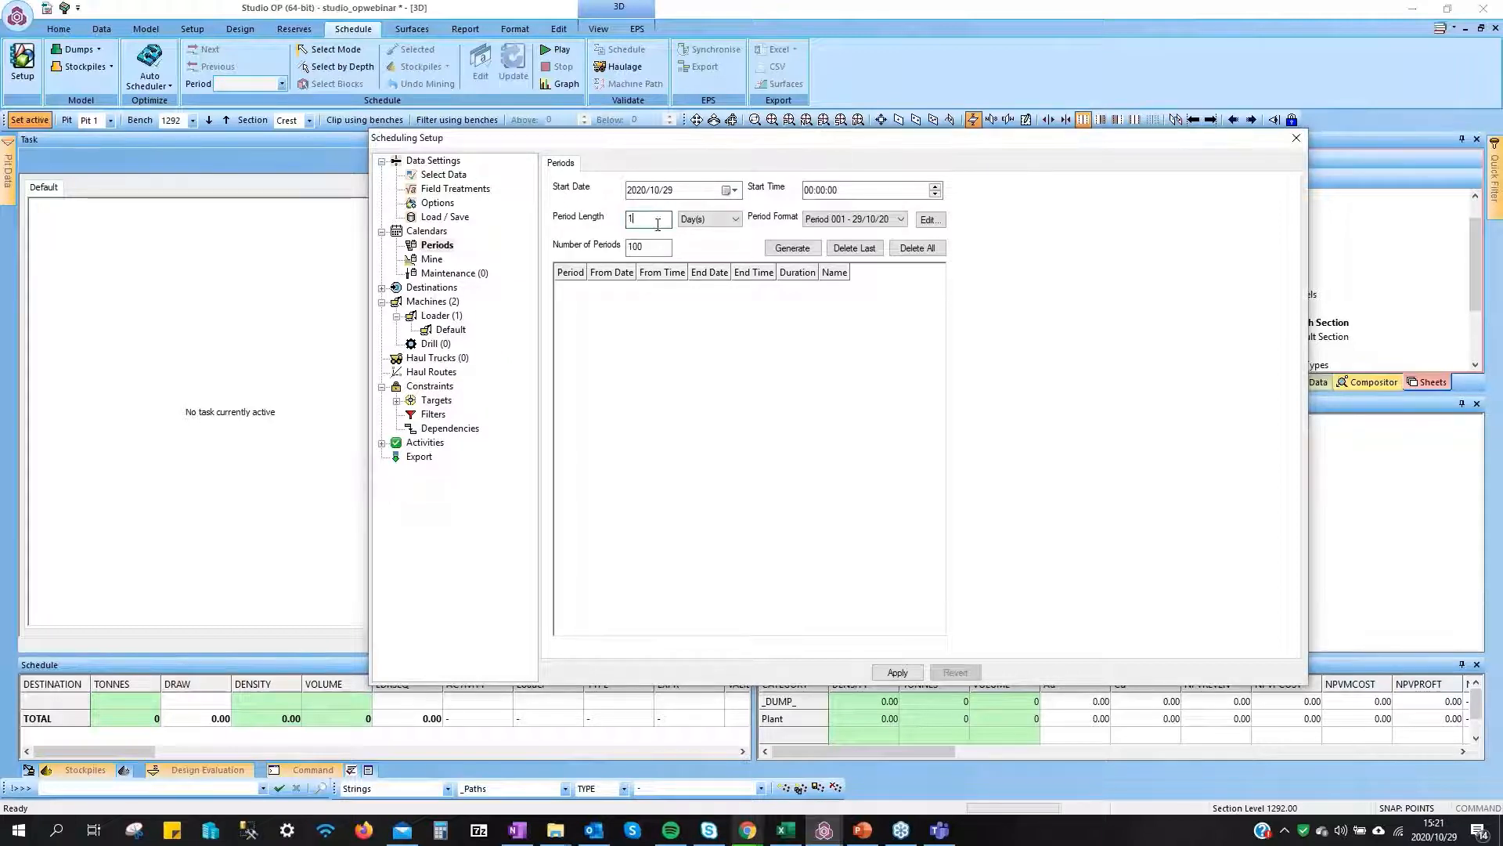
{"action": "left_click", "coordinate": [708, 219]}
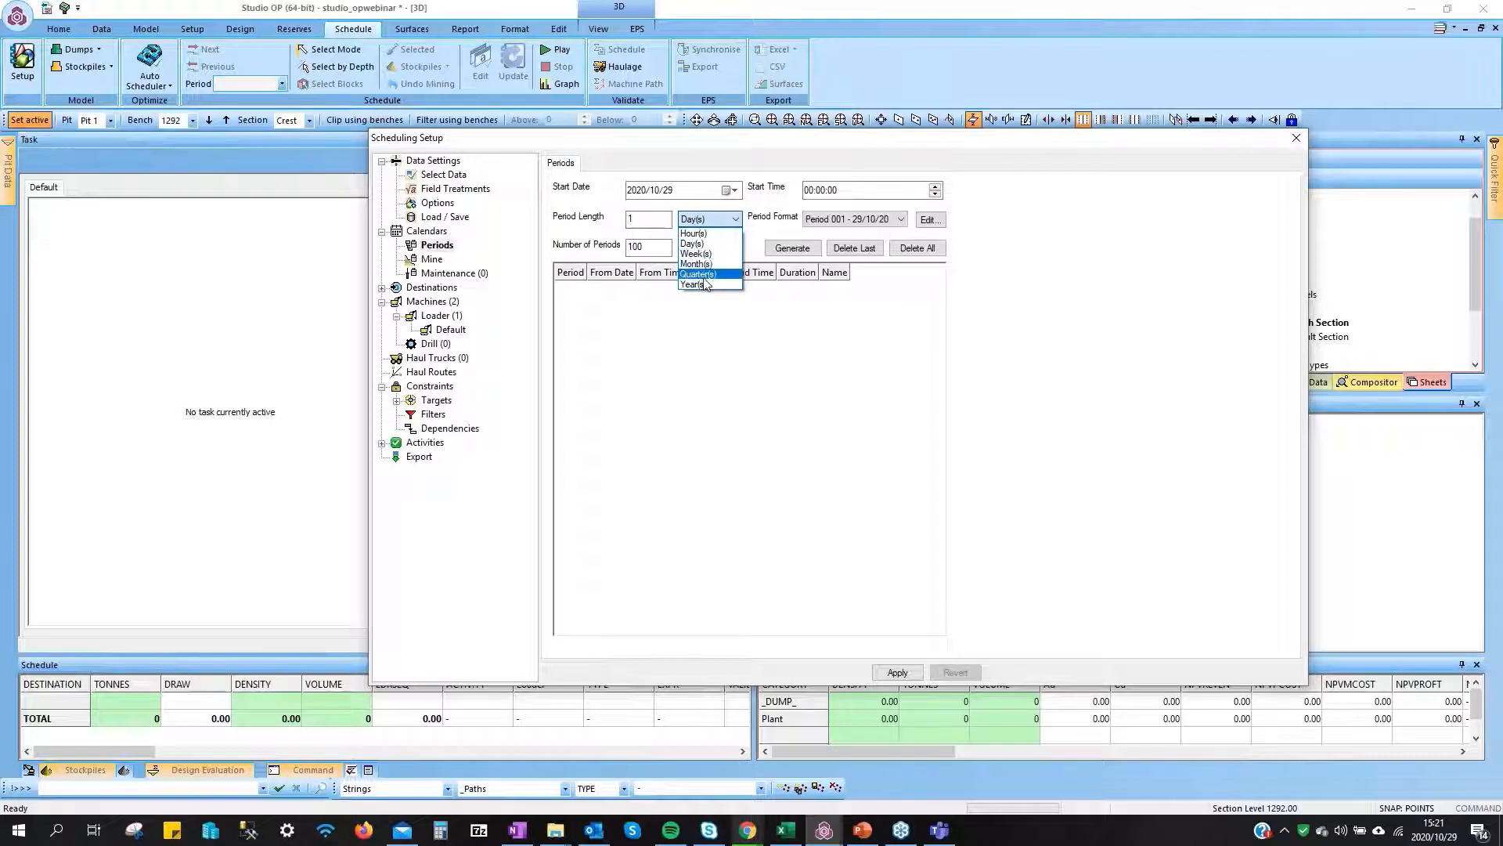
{"action": "left_click", "coordinate": [645, 219]}
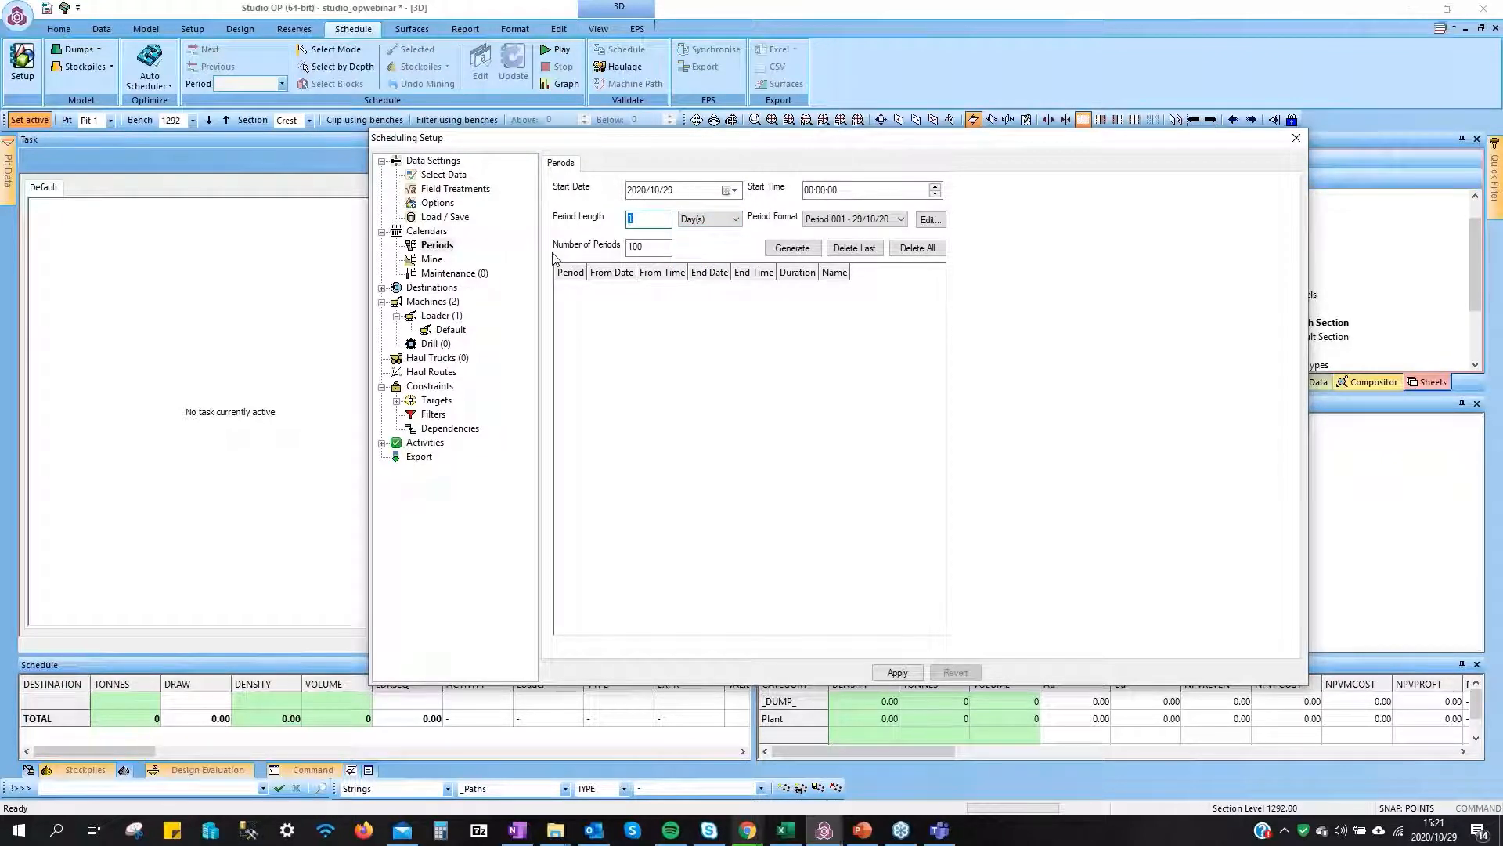
{"action": "double_click", "coordinate": [633, 248]}
{"action": "type", "text": "9"}
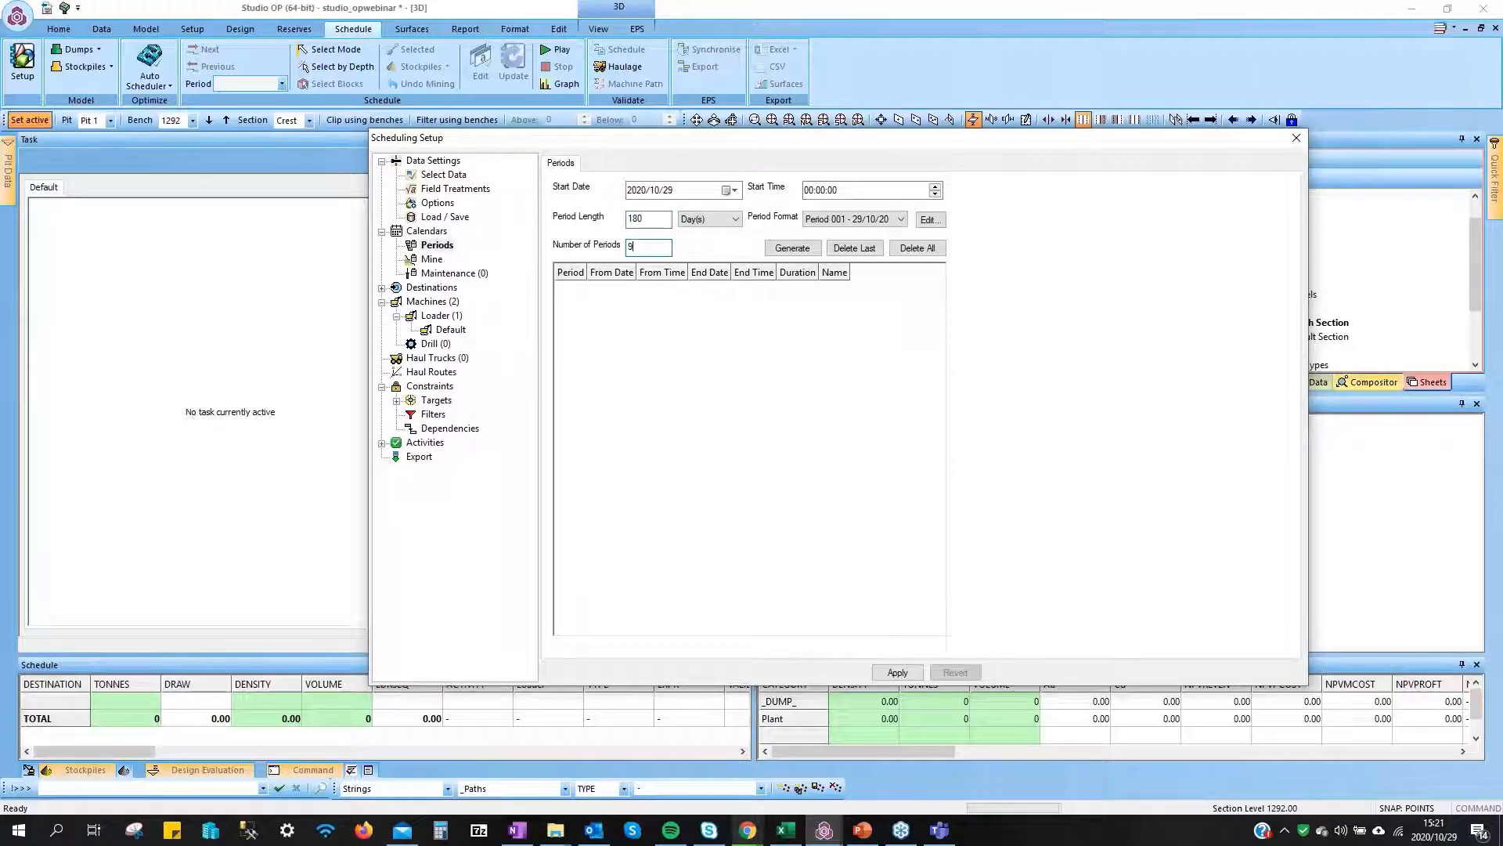
{"action": "left_click", "coordinate": [830, 224]}
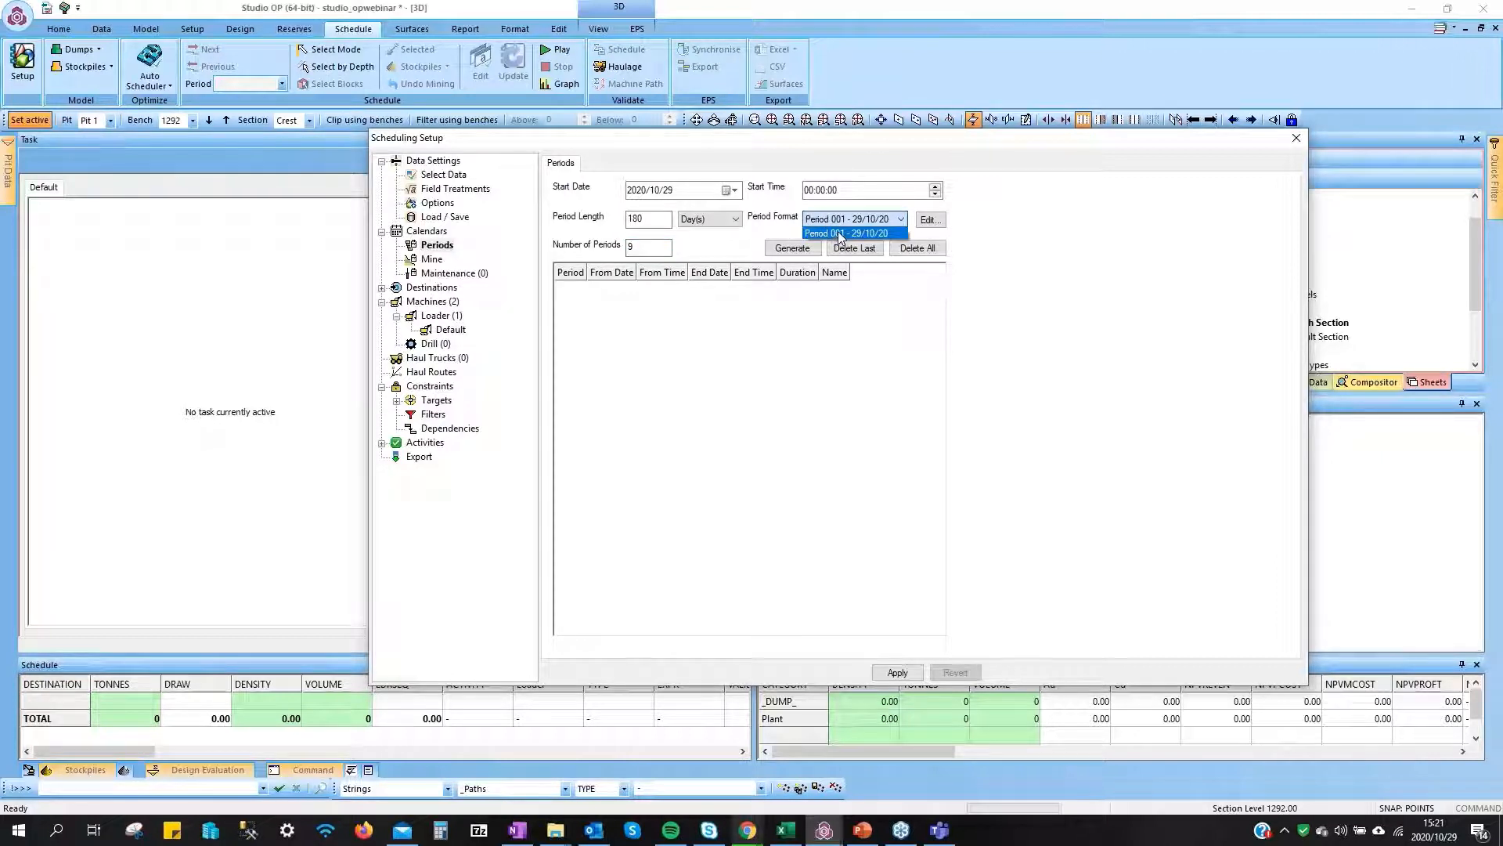
{"action": "left_click", "coordinate": [937, 222]}
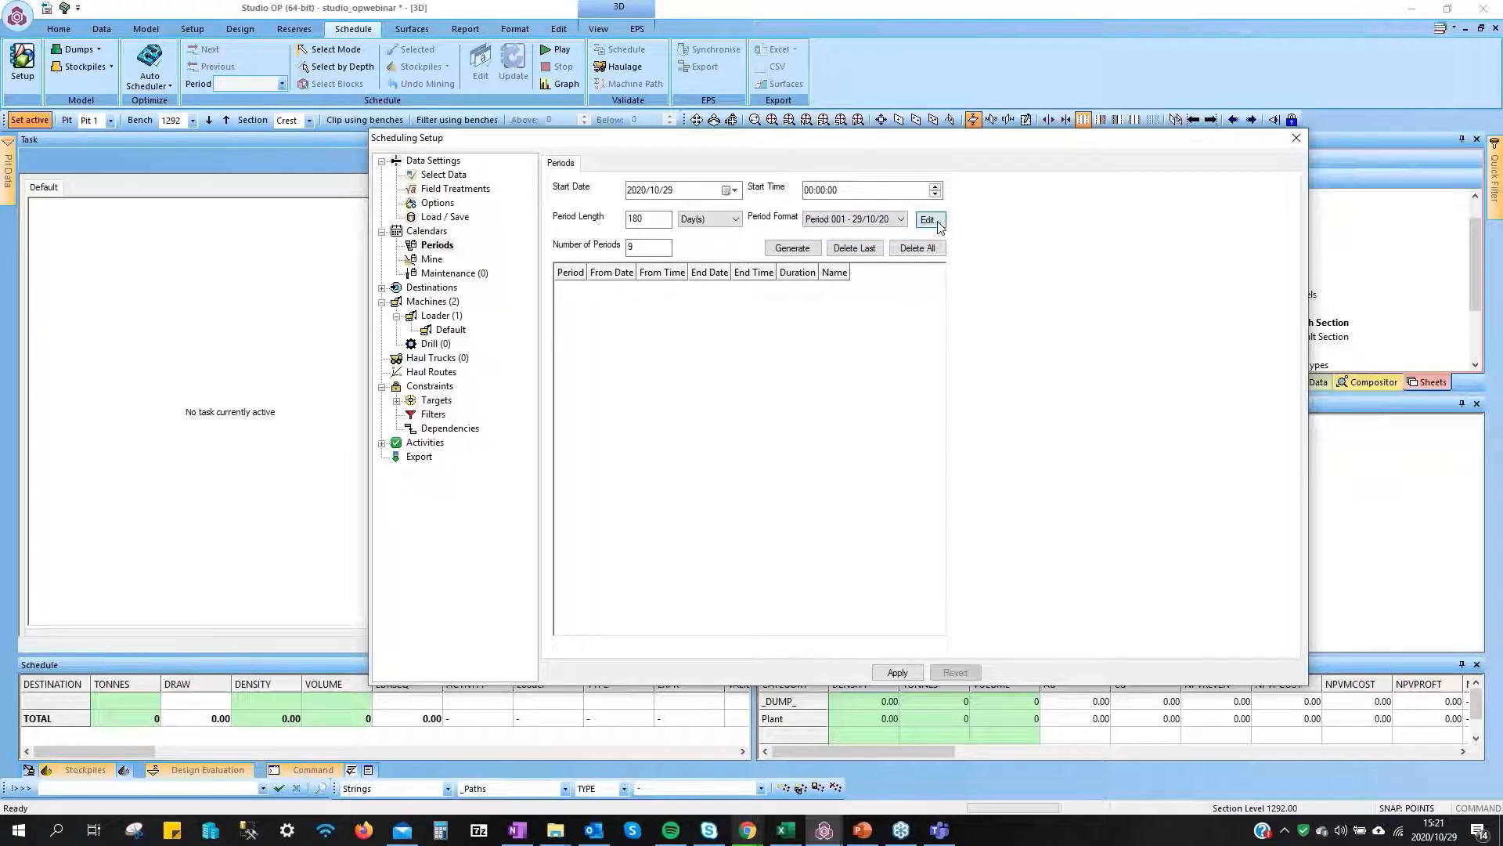
{"action": "left_click", "coordinate": [929, 220]}
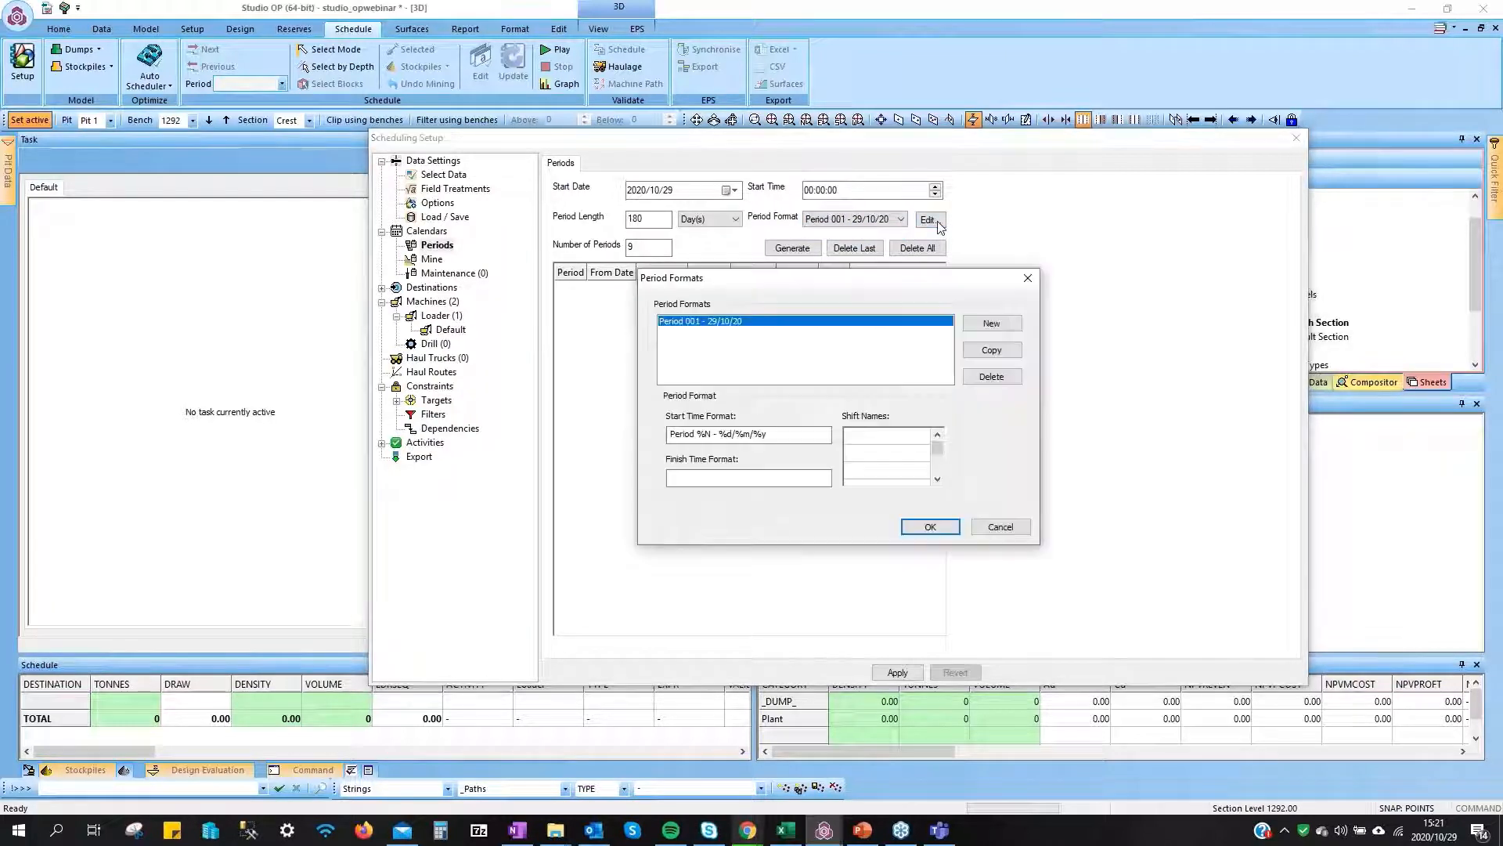
{"action": "left_click", "coordinate": [991, 323]}
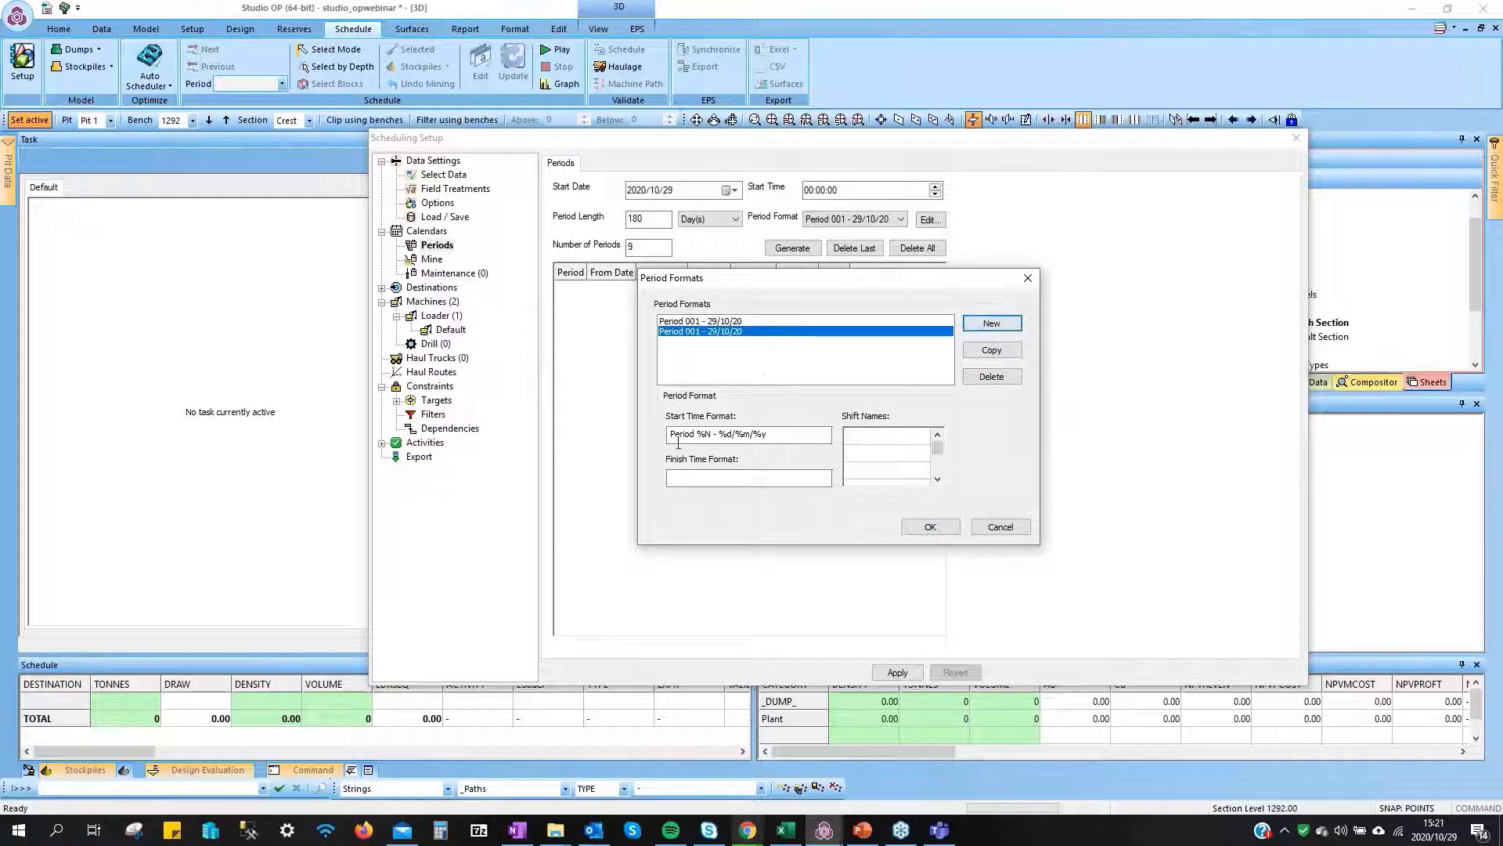
{"action": "left_click", "coordinate": [706, 331]}
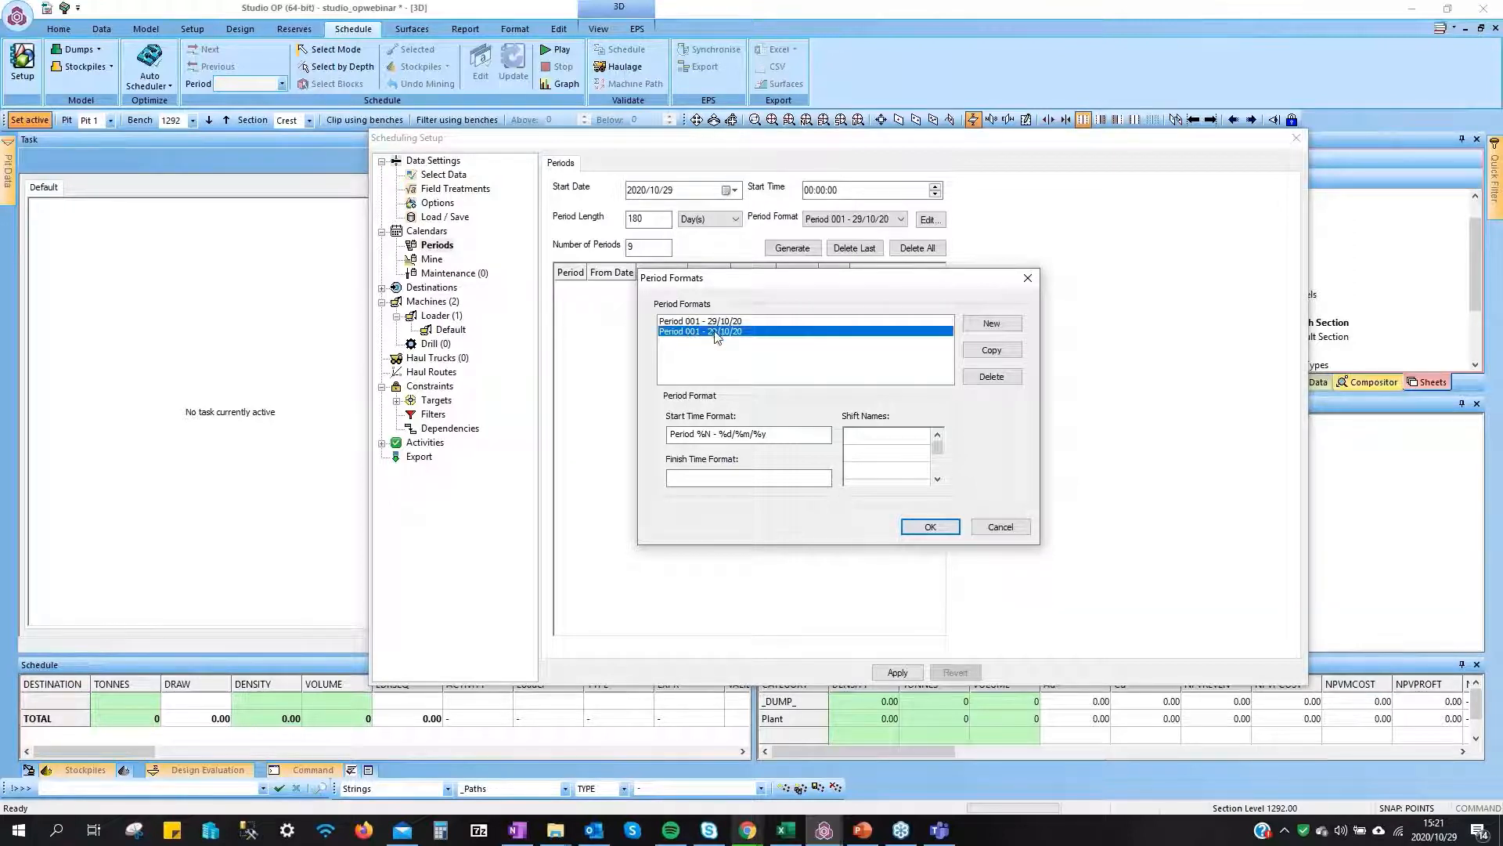
{"action": "left_click", "coordinate": [707, 434]}
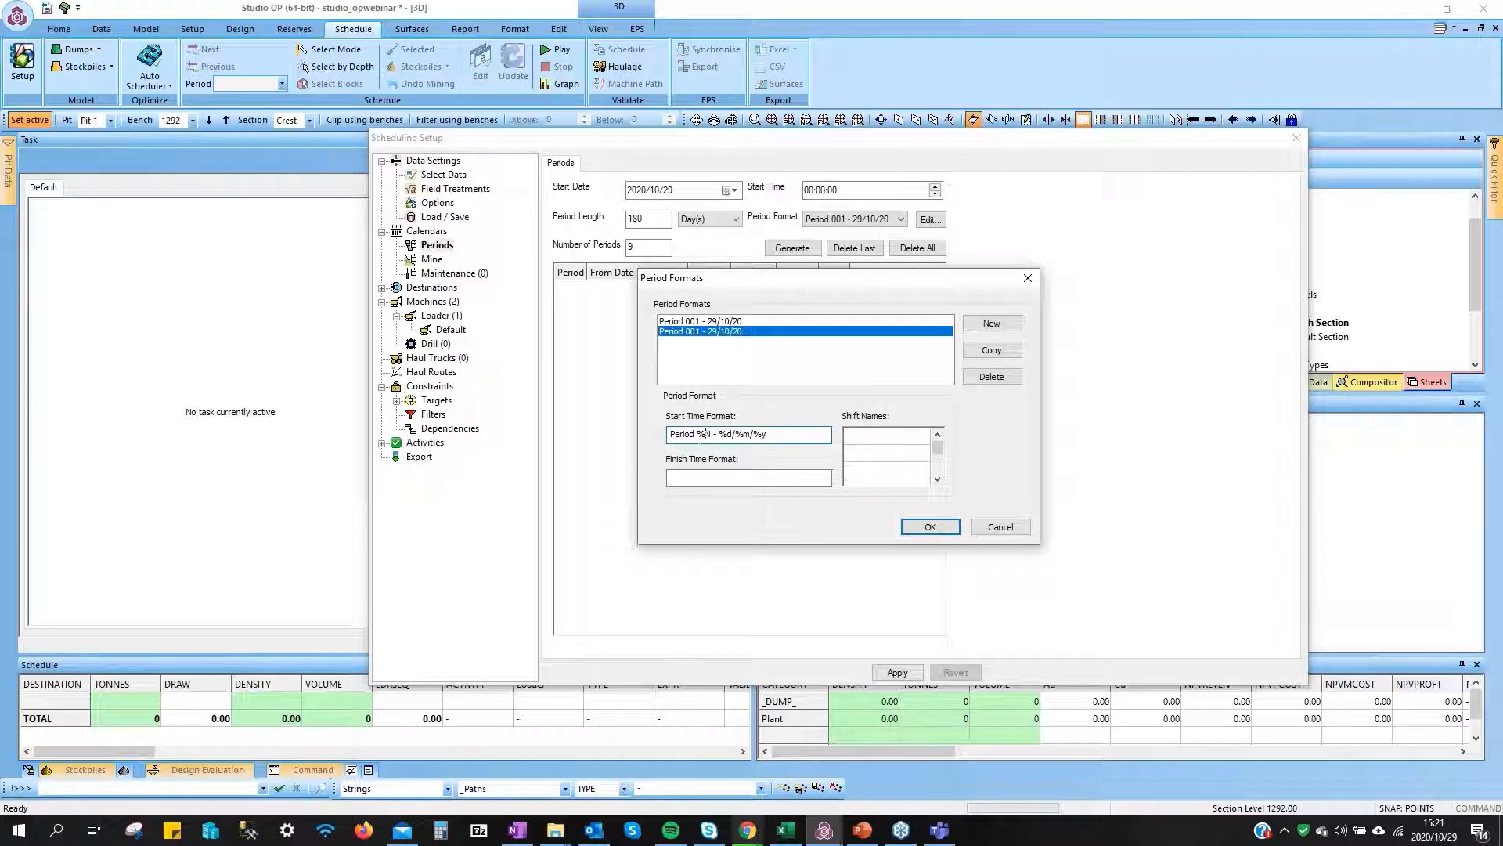
{"action": "type", "text": "0"}
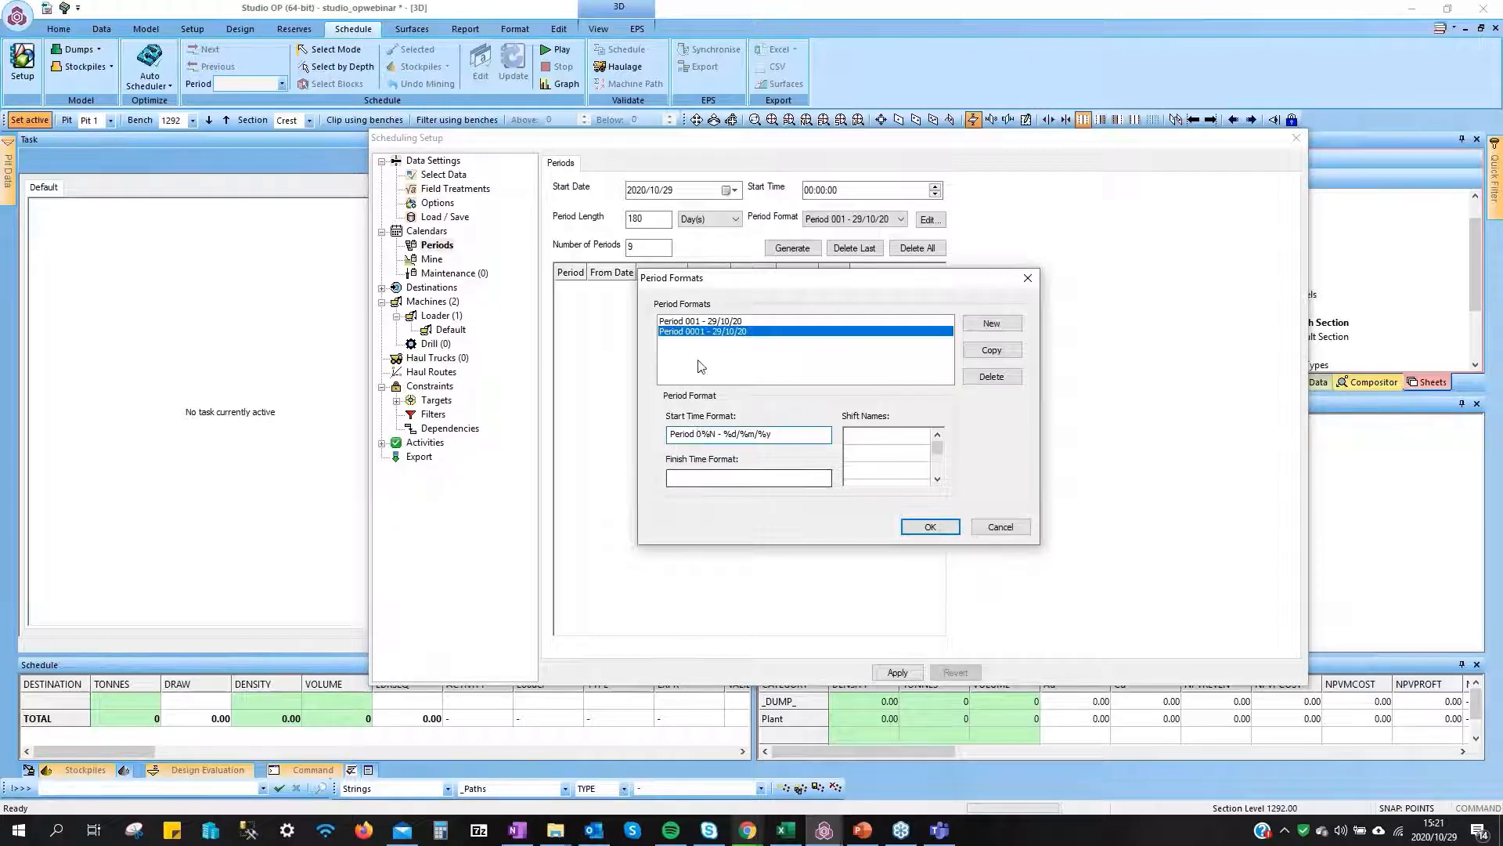
{"action": "key", "text": "BackSpace"}
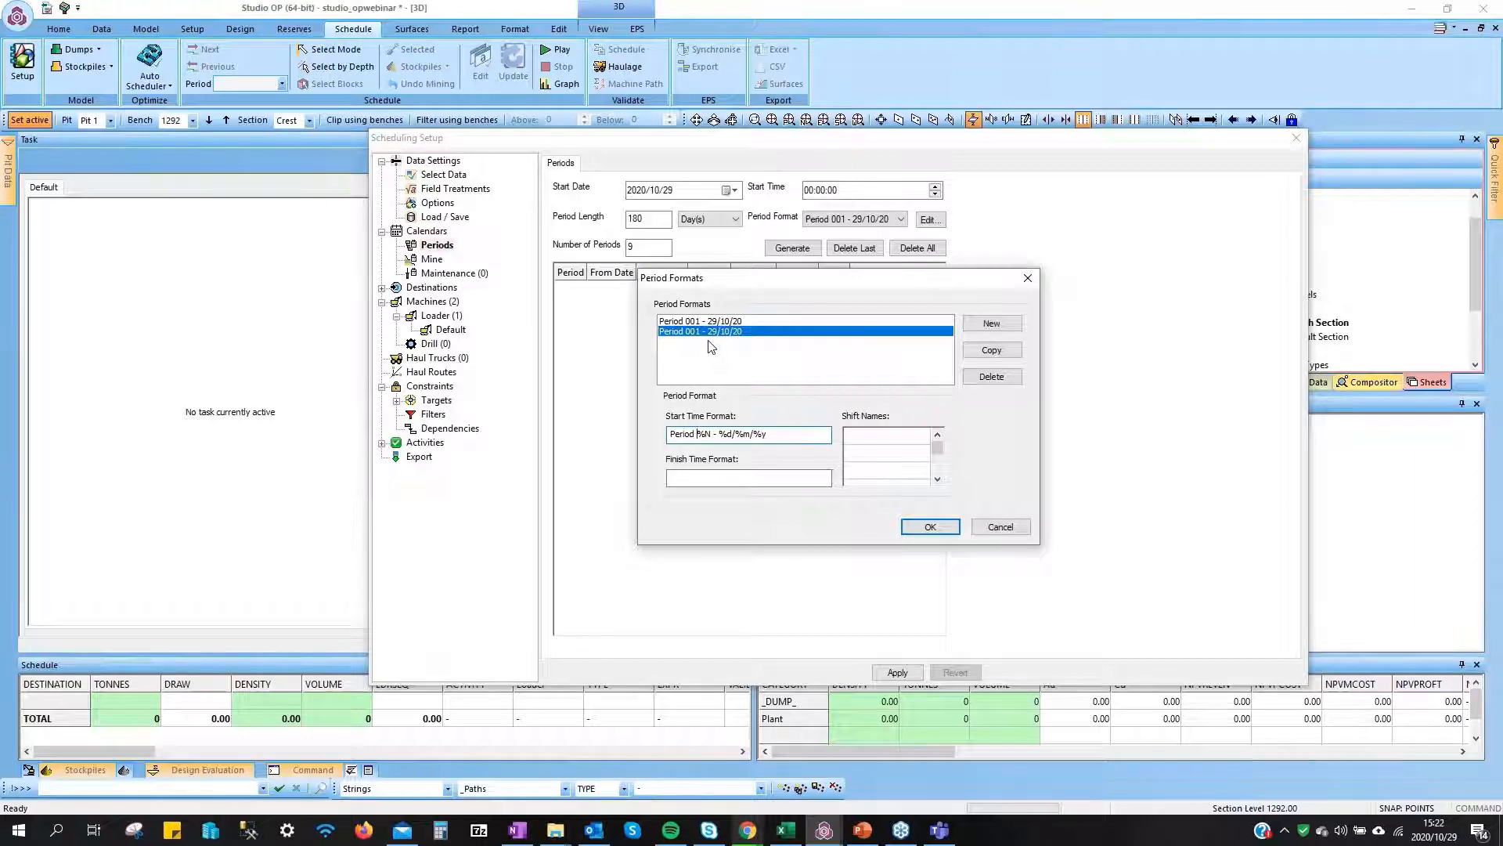
{"action": "left_click", "coordinate": [1031, 281]}
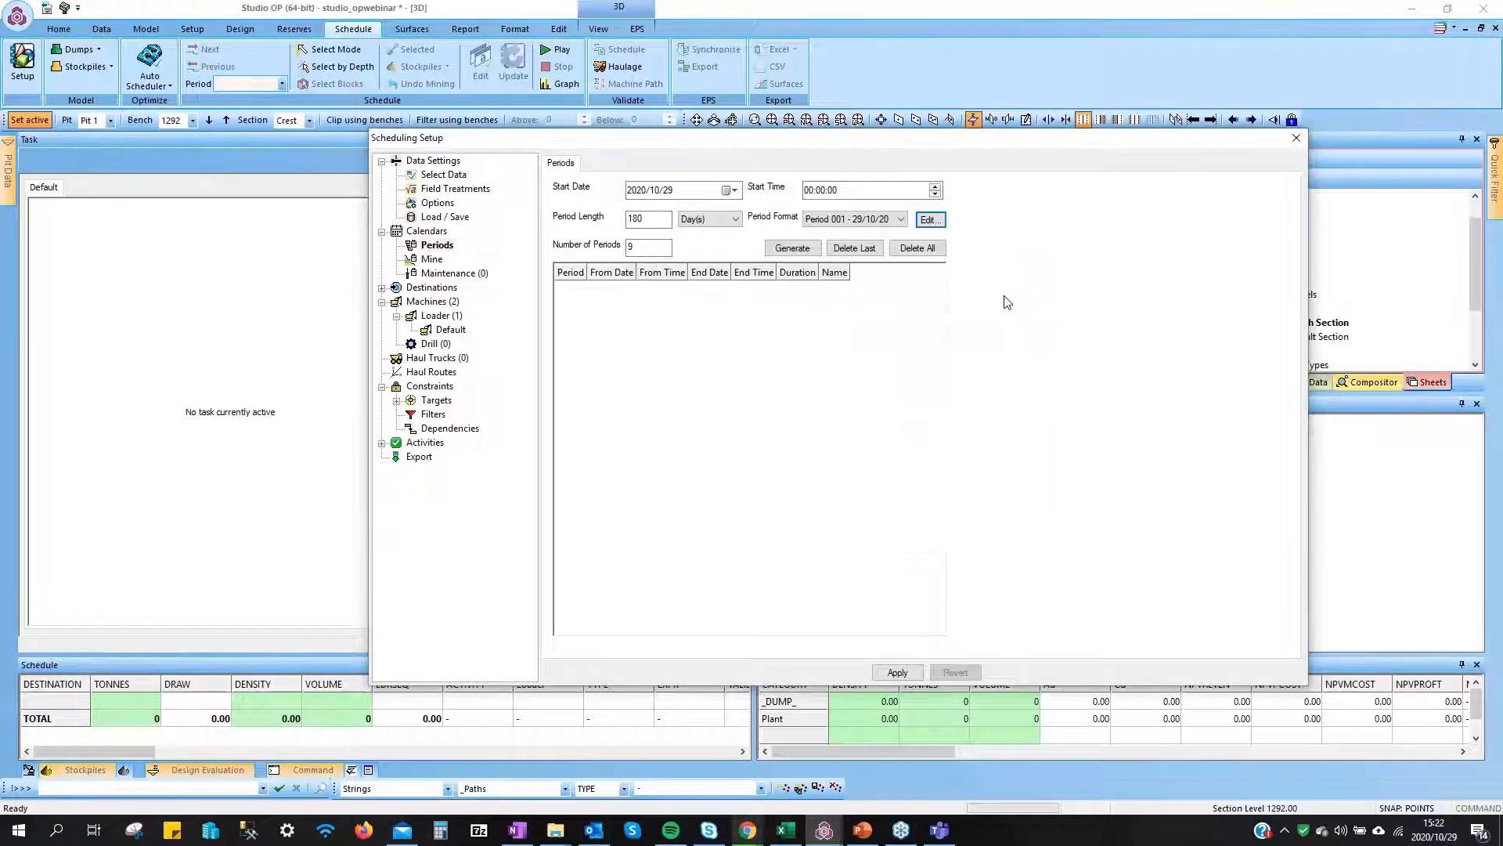
Generate the 9 calendar periods of 180 days, generate another 12 periods, and save the settings
{"action": "left_click", "coordinate": [793, 249]}
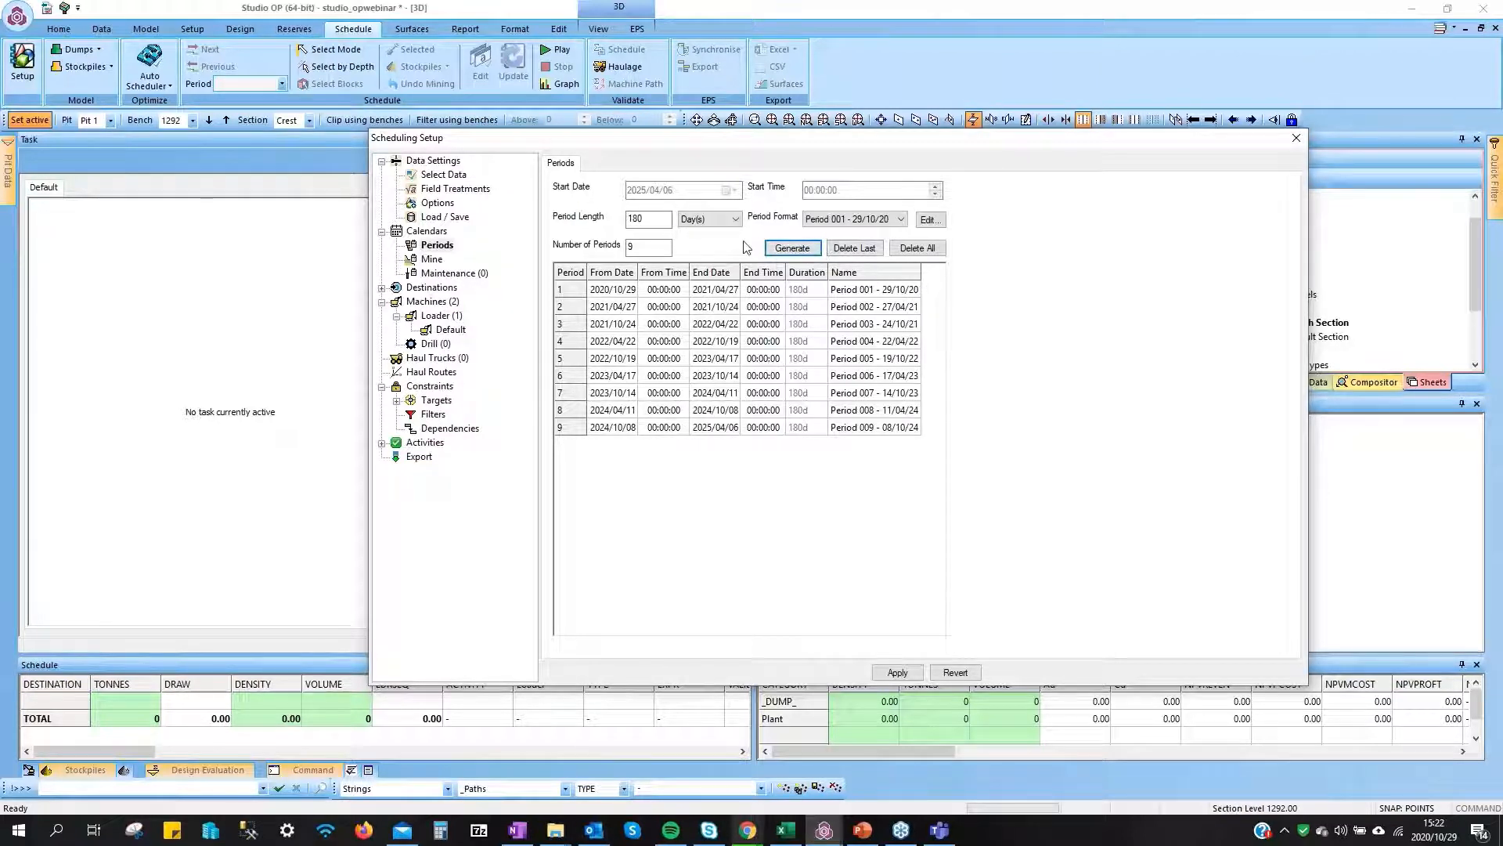
{"action": "double_click", "coordinate": [654, 248]}
{"action": "type", "text": "125"}
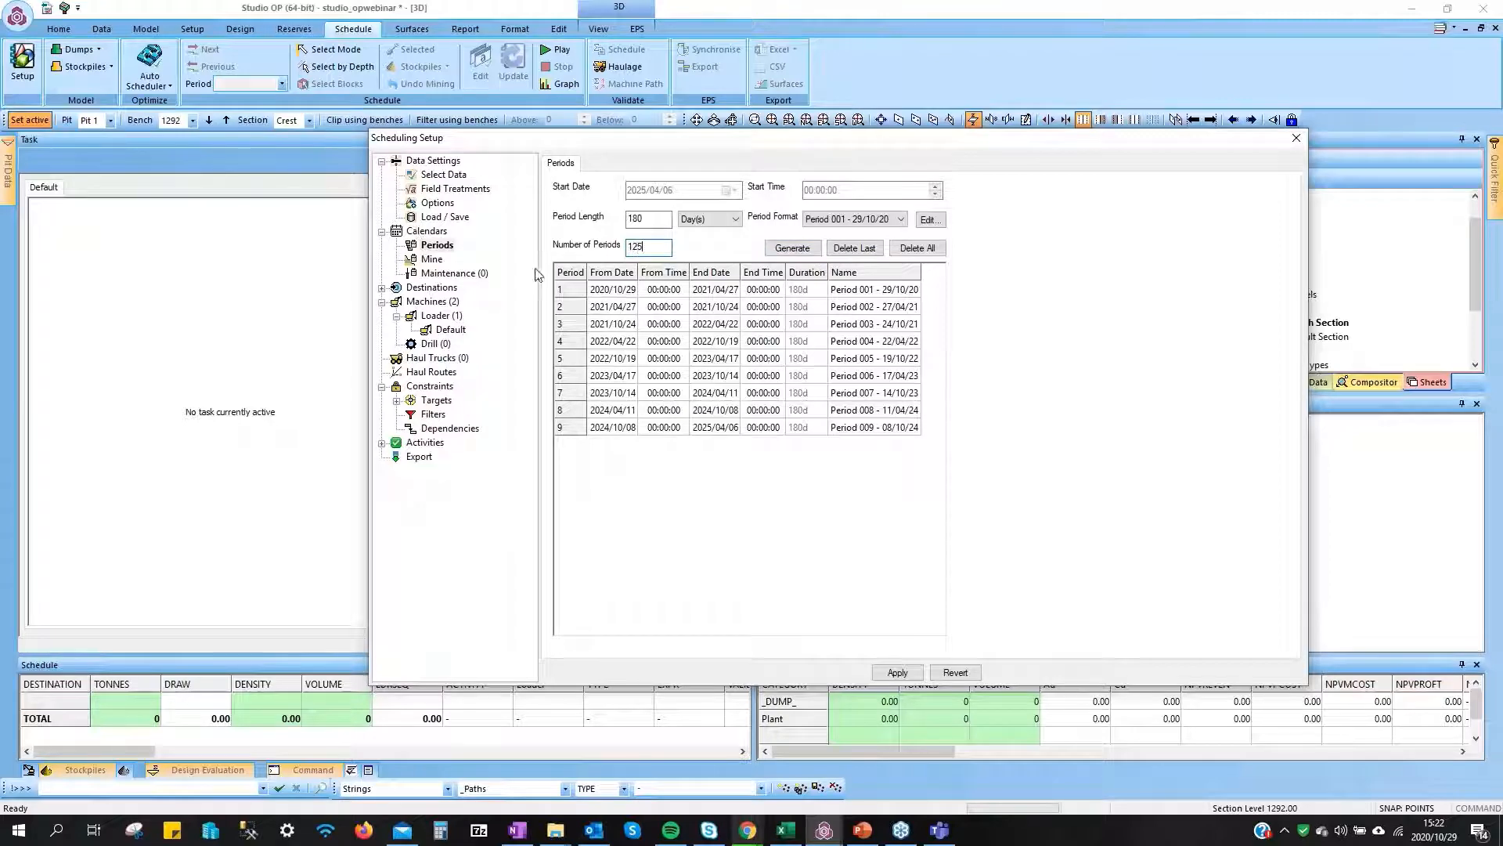
{"action": "left_click", "coordinate": [790, 248]}
{"action": "left_click_drag", "start_coordinate": [940, 315], "coordinate": [930, 419]}
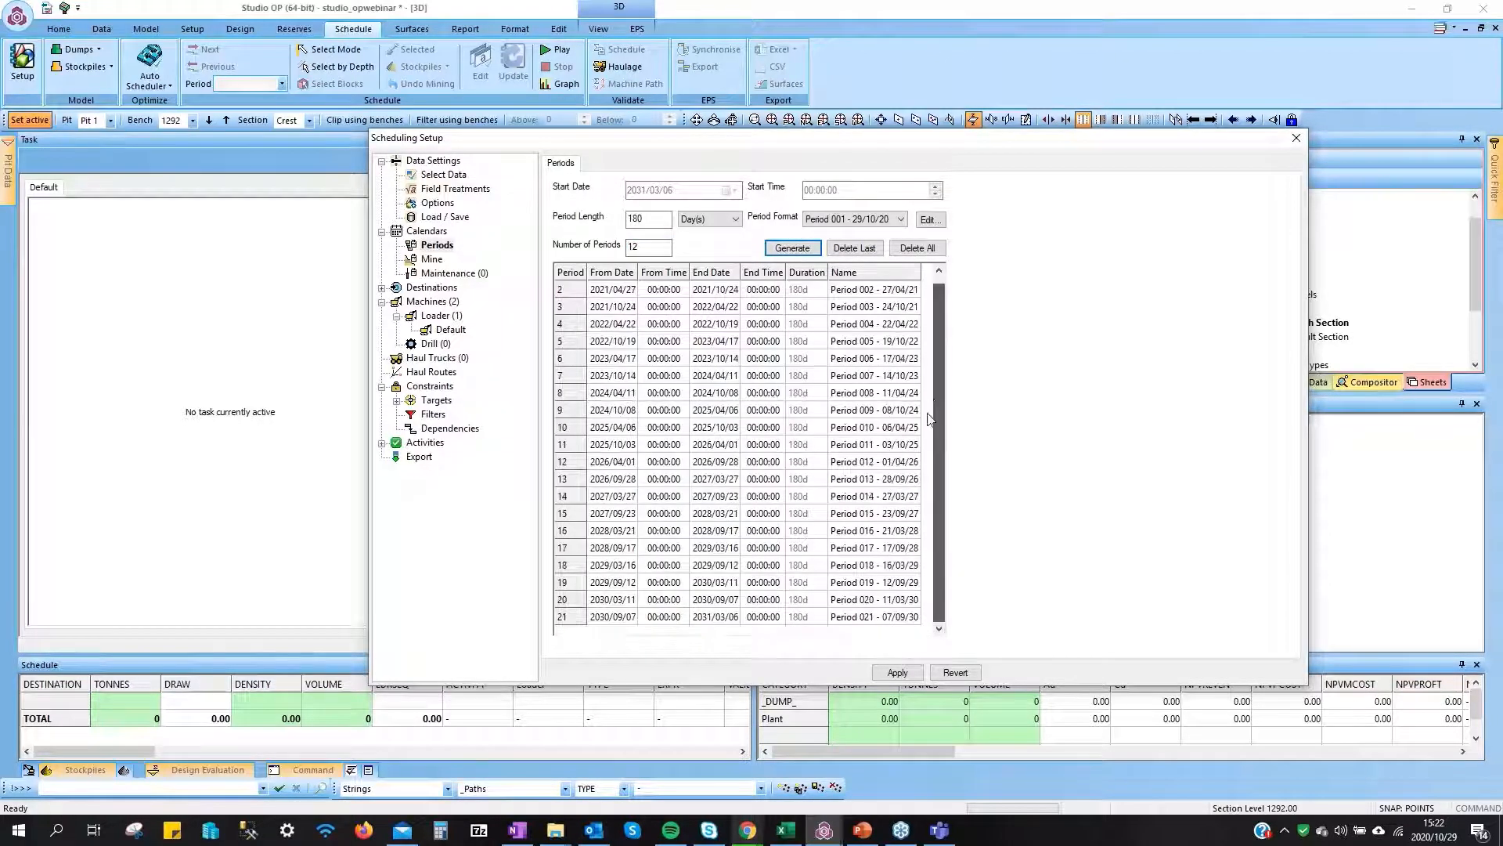
{"action": "left_click_drag", "start_coordinate": [942, 322], "coordinate": [941, 307]}
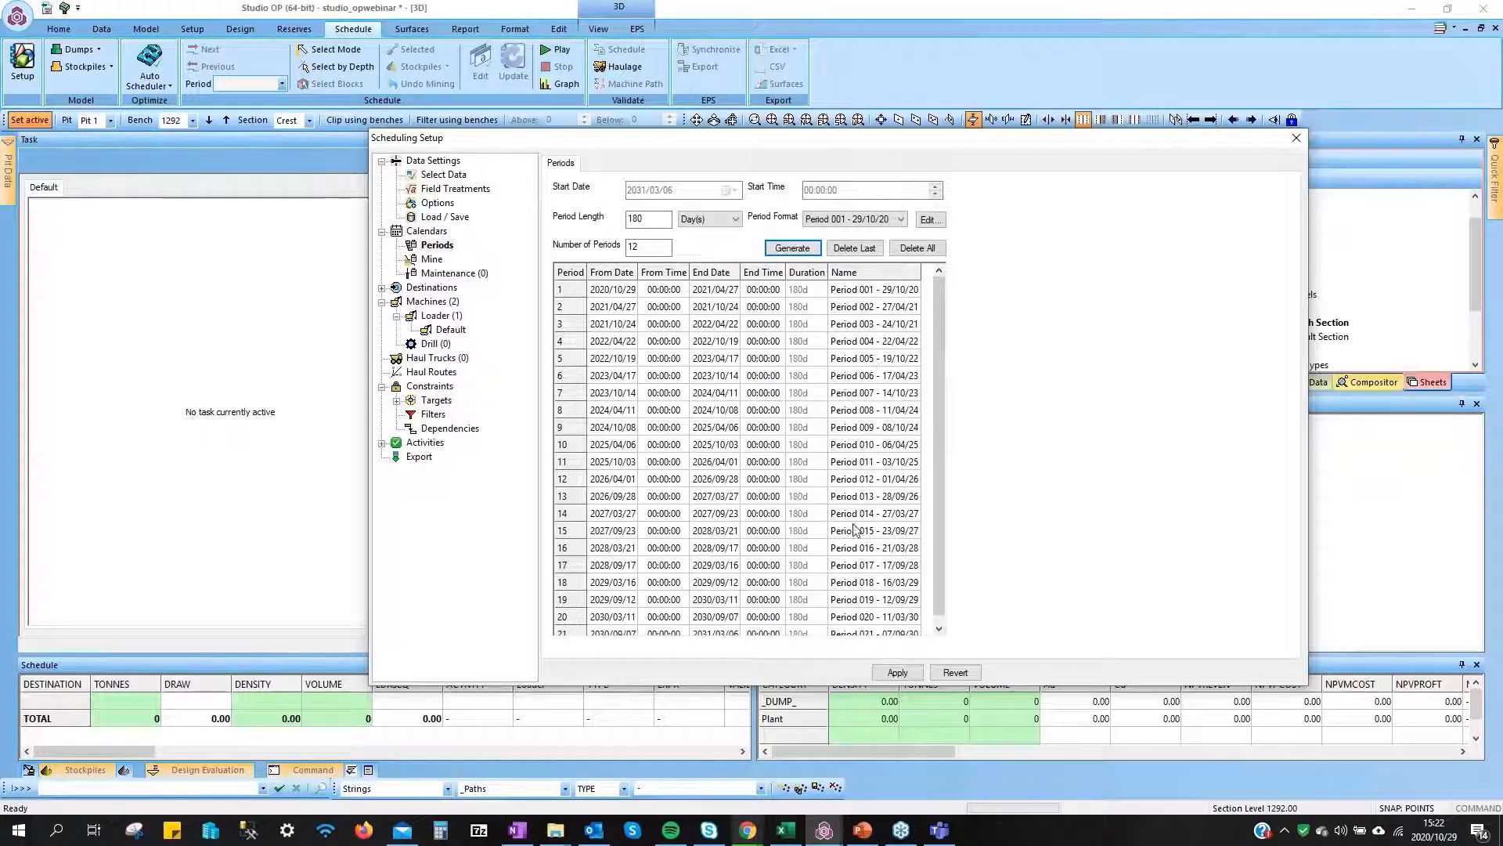
{"action": "left_click_drag", "start_coordinate": [940, 528], "coordinate": [865, 614]}
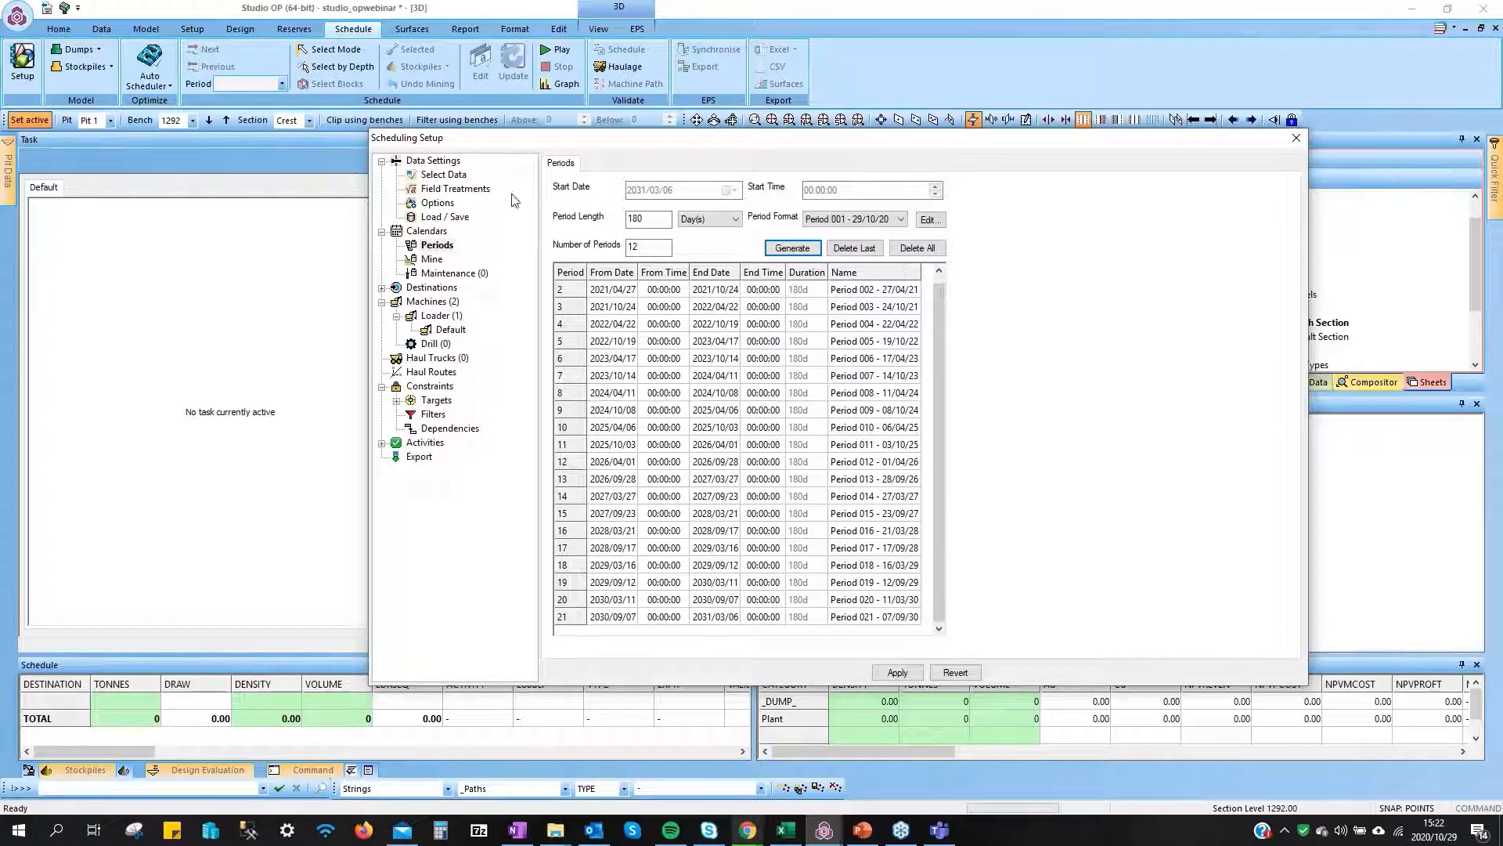
{"action": "left_click", "coordinate": [429, 259]}
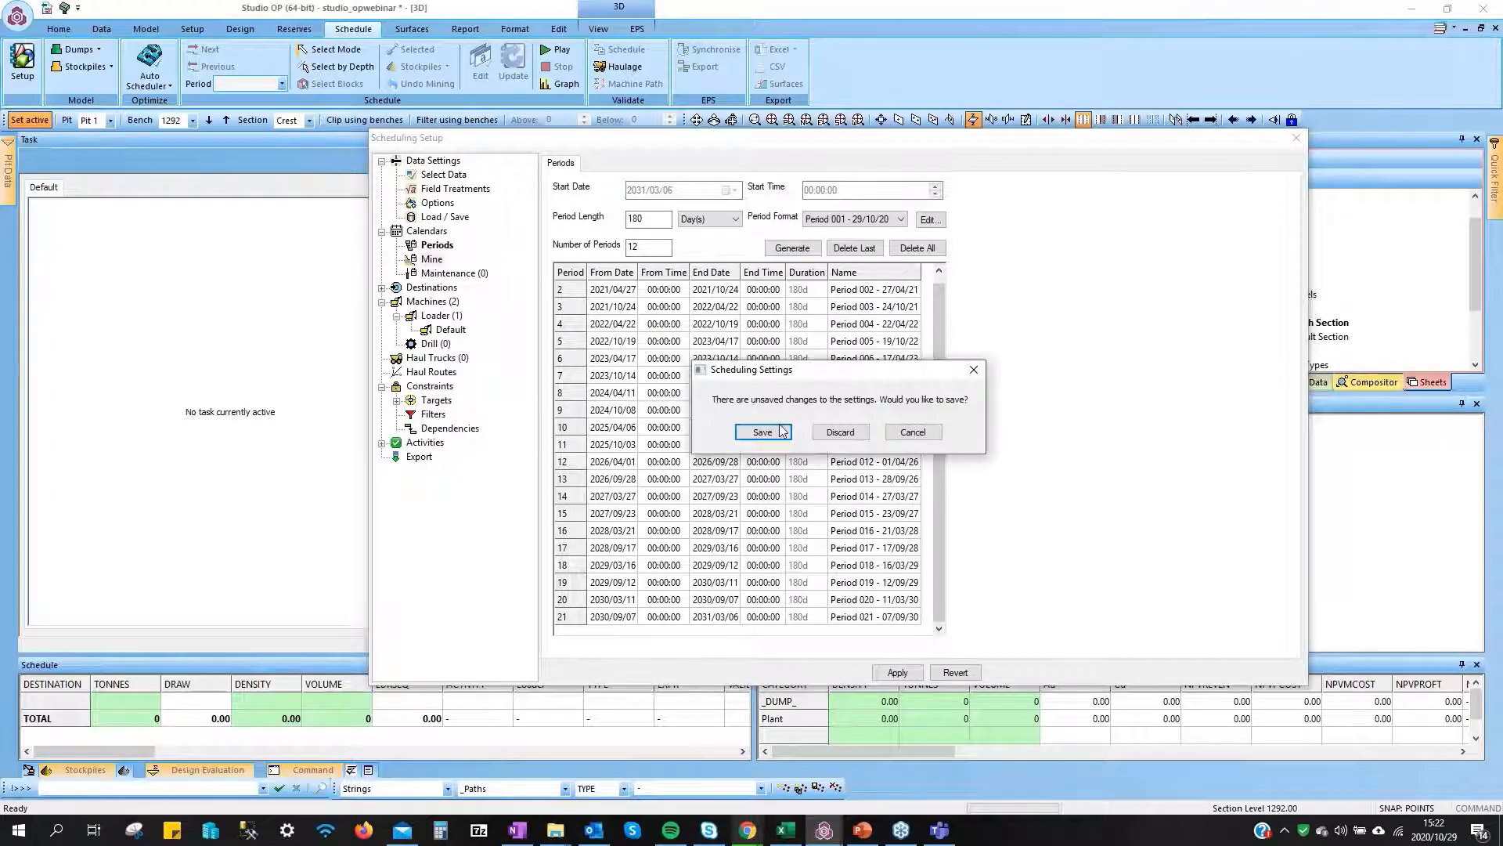
{"action": "left_click", "coordinate": [781, 432]}
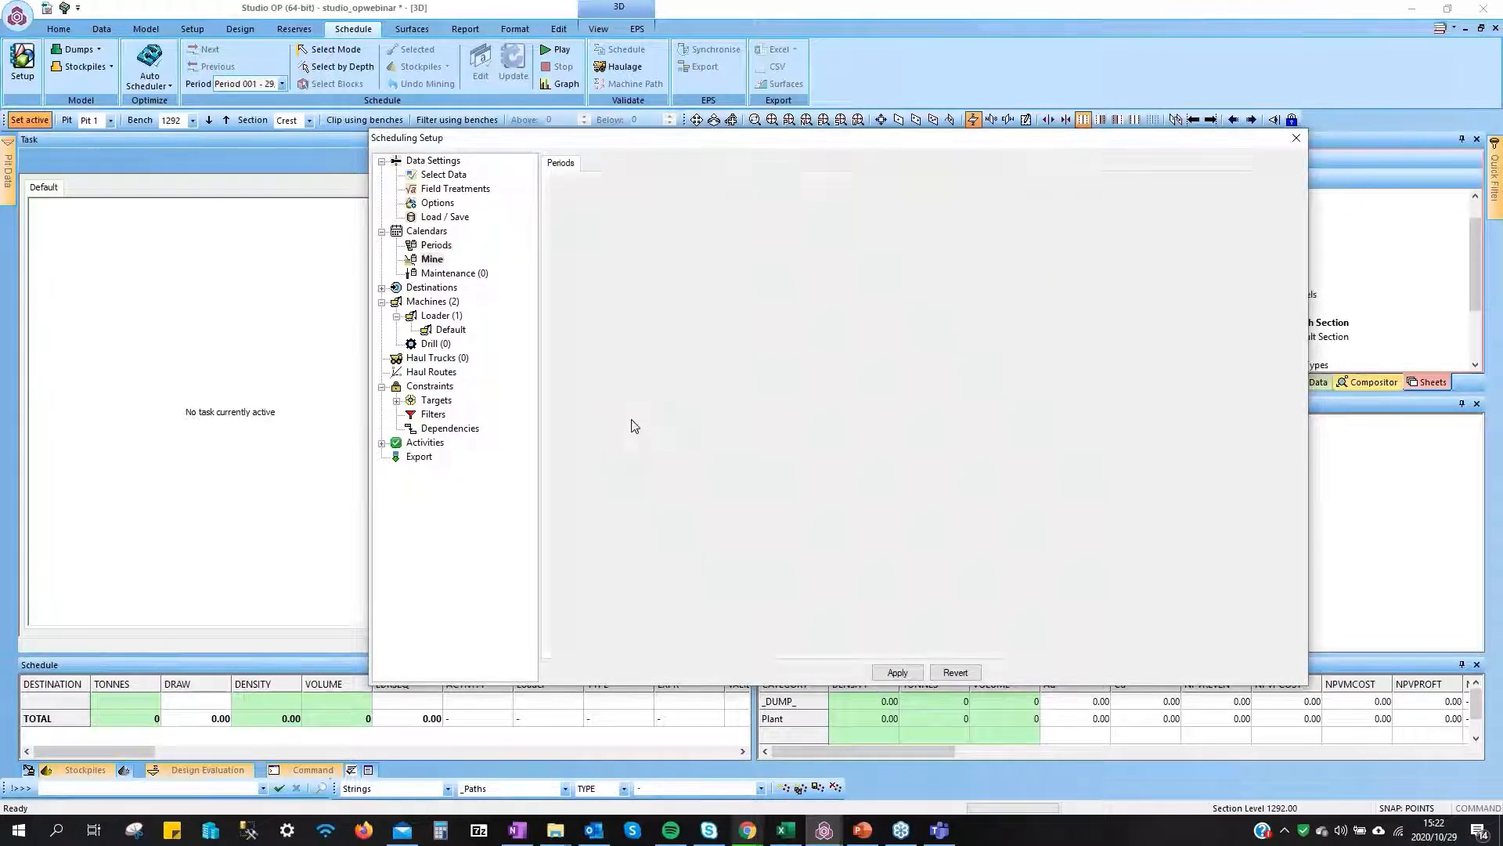
Review the calendar periods and the mine calendar's non-working and non-standard day lists, and select the maintenance calendar
{"action": "left_click", "coordinate": [426, 244]}
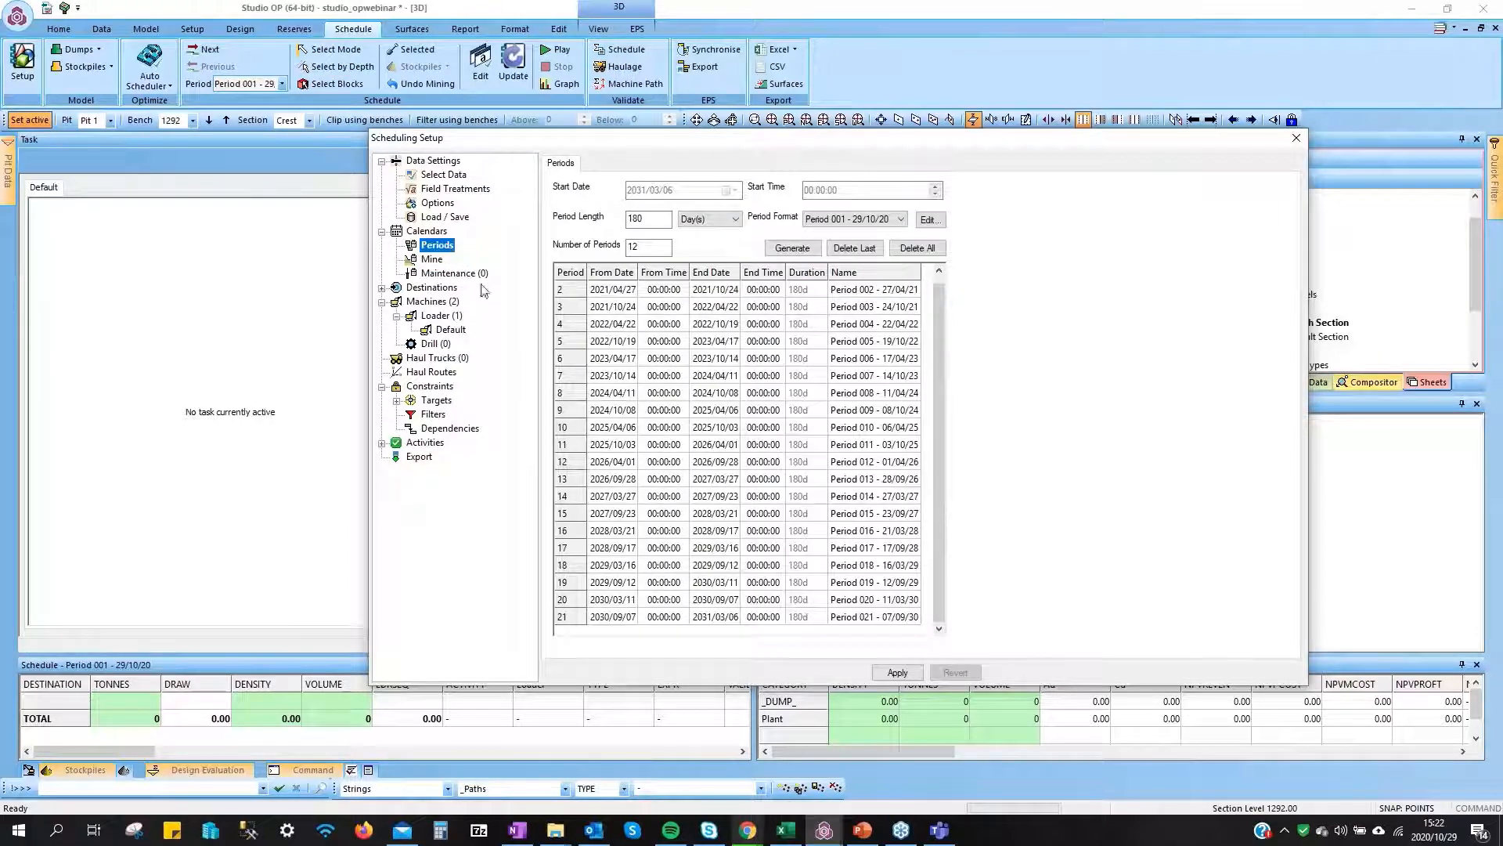
{"action": "left_click", "coordinate": [433, 260]}
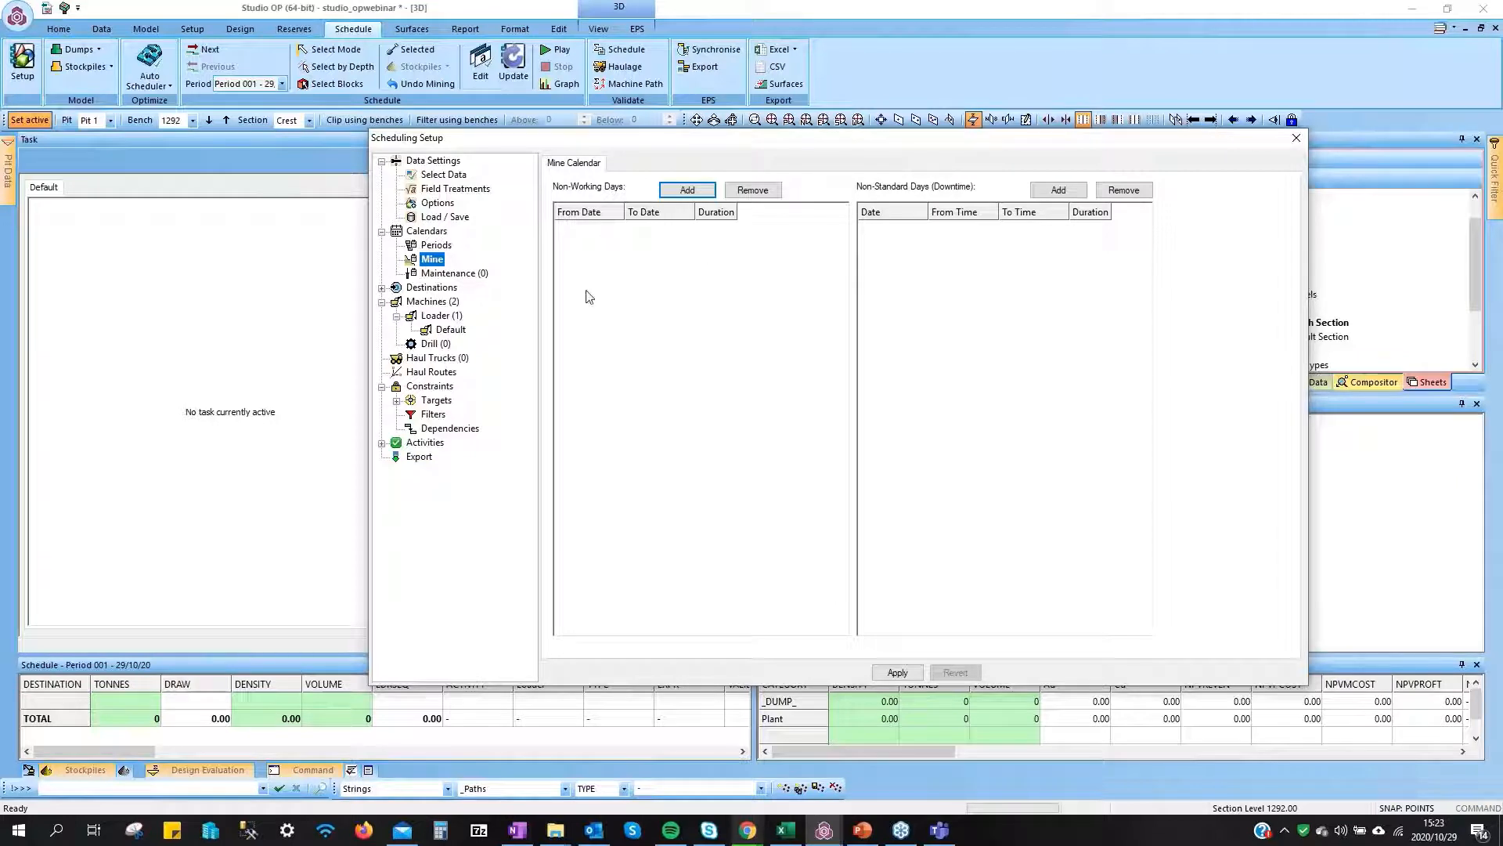
{"action": "left_click", "coordinate": [462, 274]}
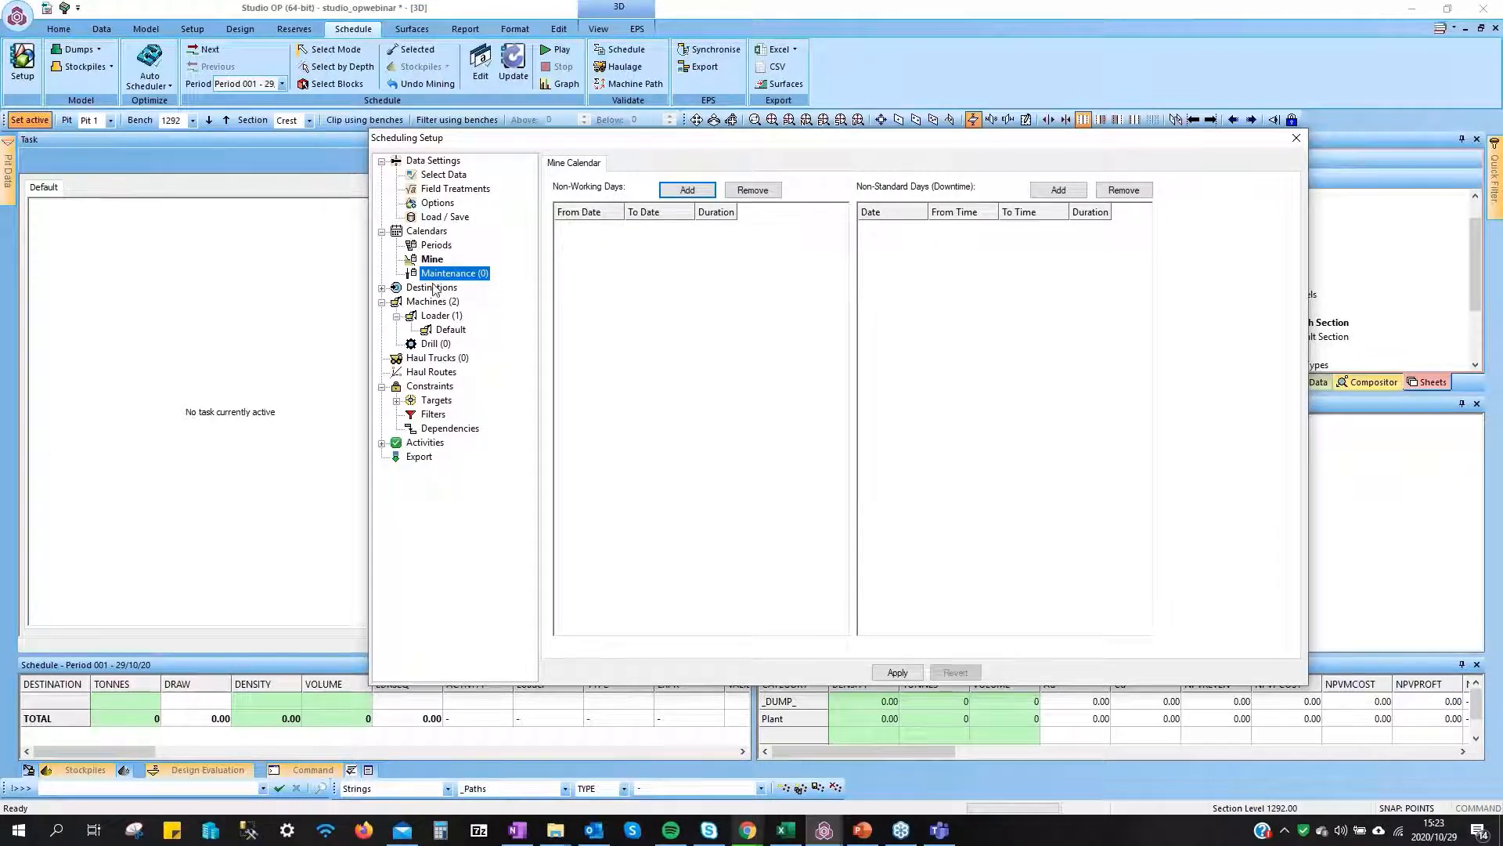
Add a process to the schedule destinations and constrain it to the Plant category
{"action": "left_click", "coordinate": [381, 288]}
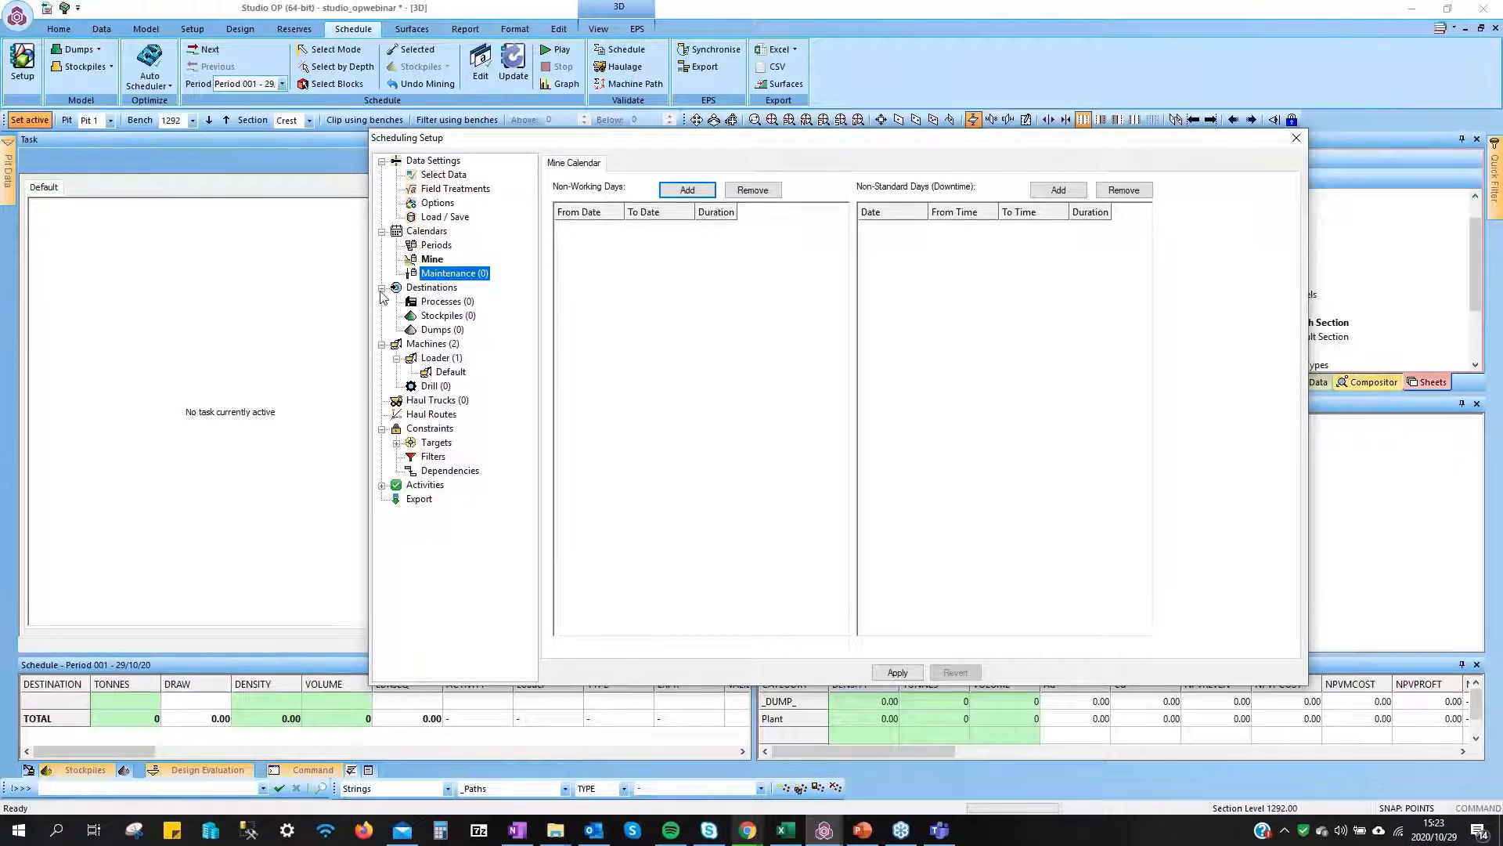
{"action": "left_click", "coordinate": [436, 289]}
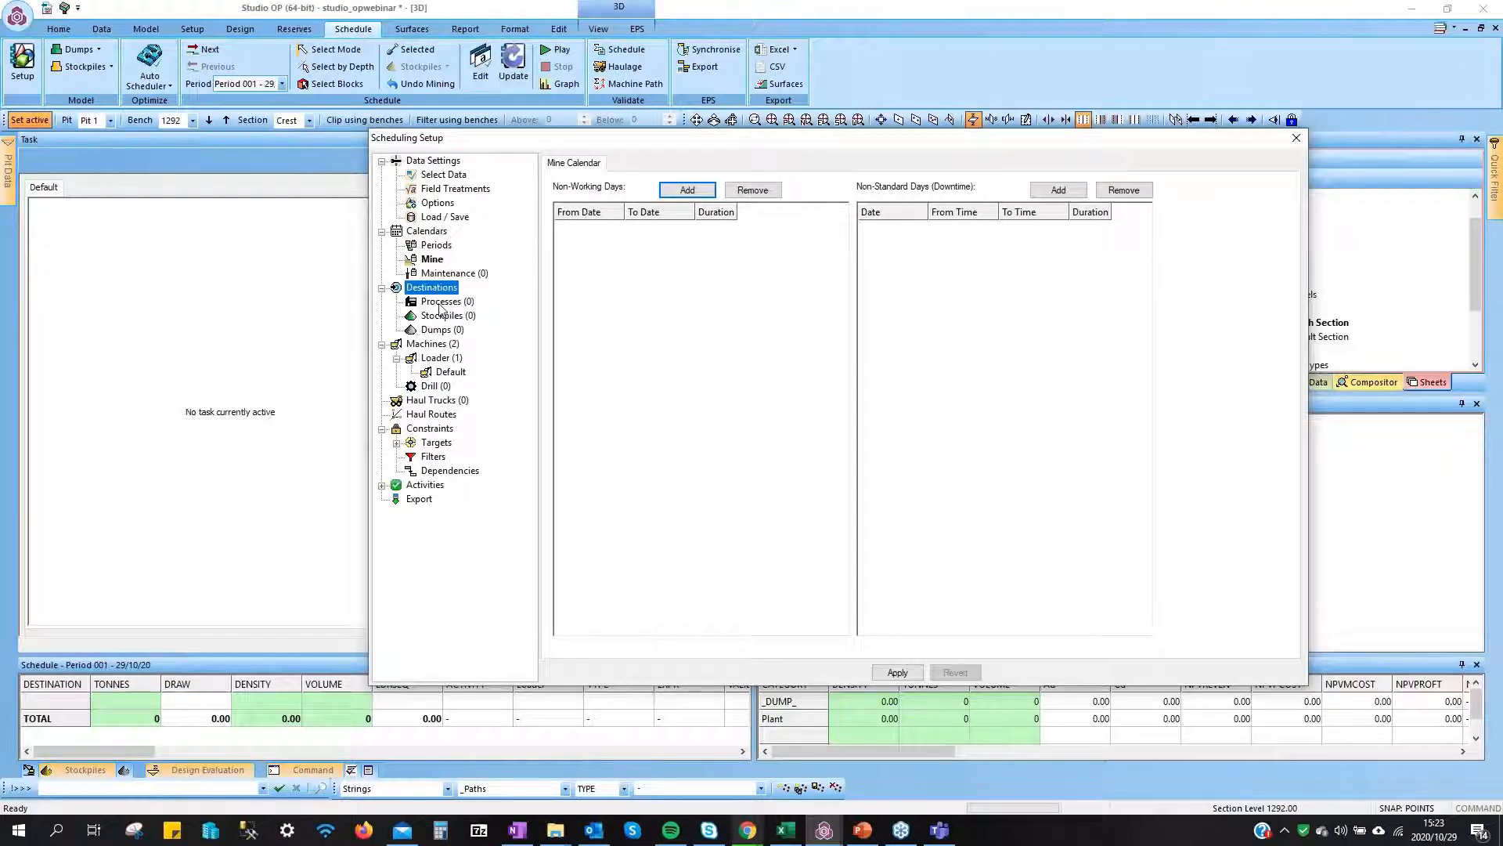
{"action": "left_click", "coordinate": [440, 303]}
{"action": "right_click", "coordinate": [440, 305]}
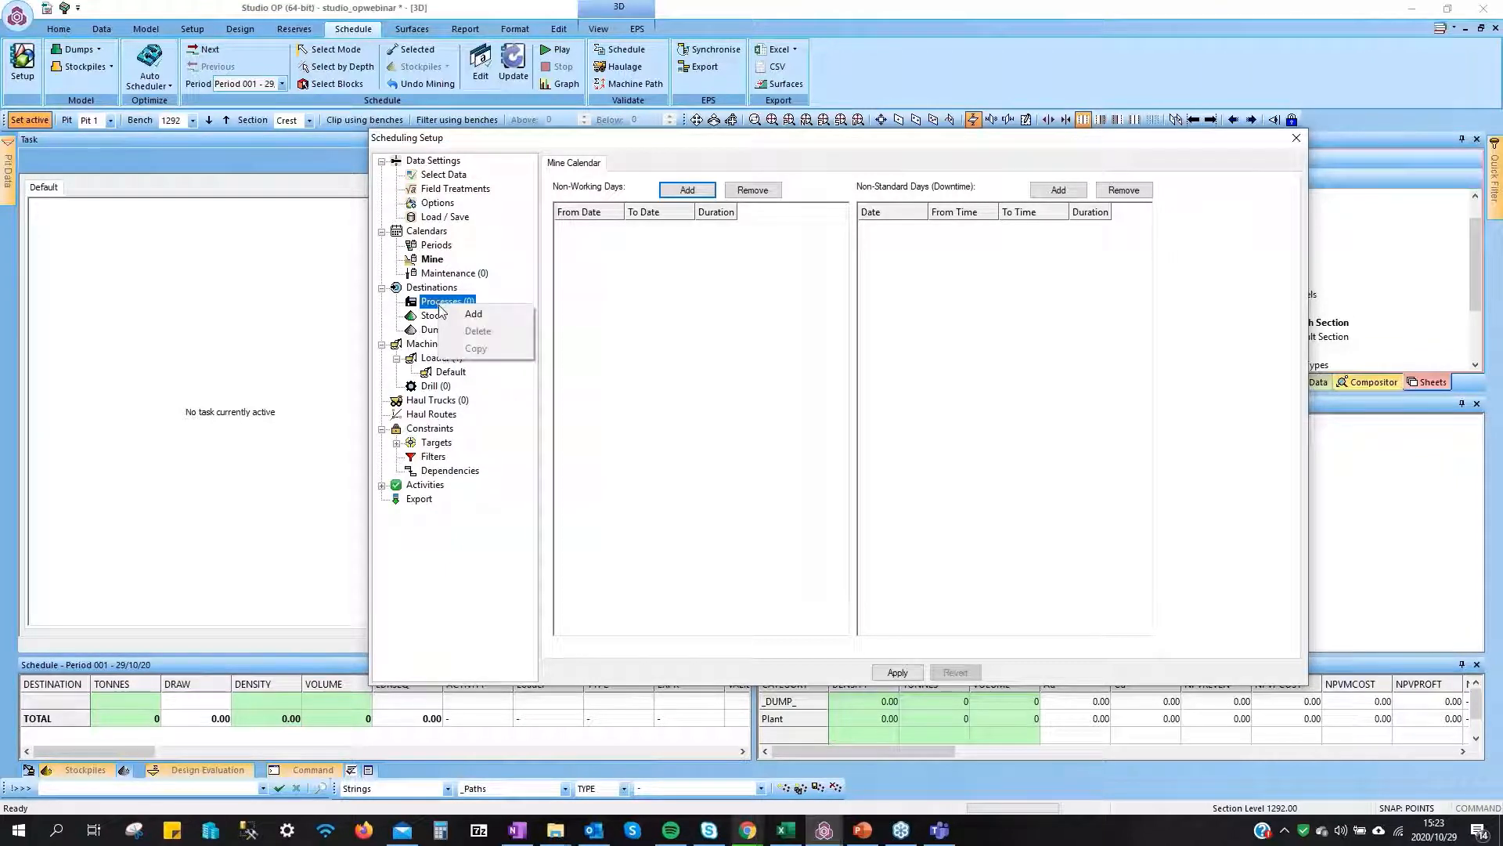
{"action": "left_click", "coordinate": [468, 313]}
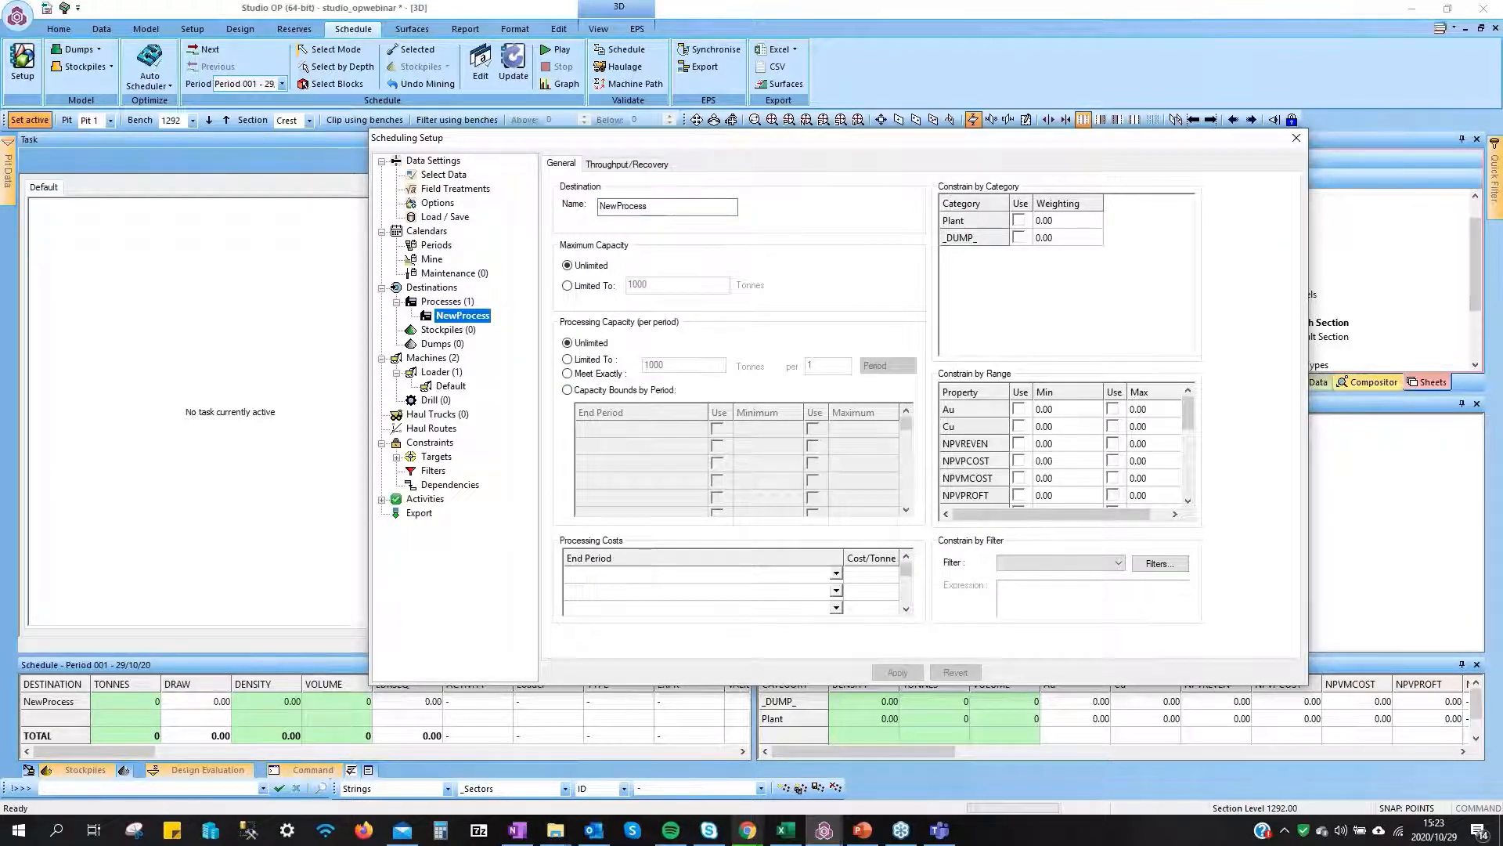
{"action": "left_click", "coordinate": [1019, 221]}
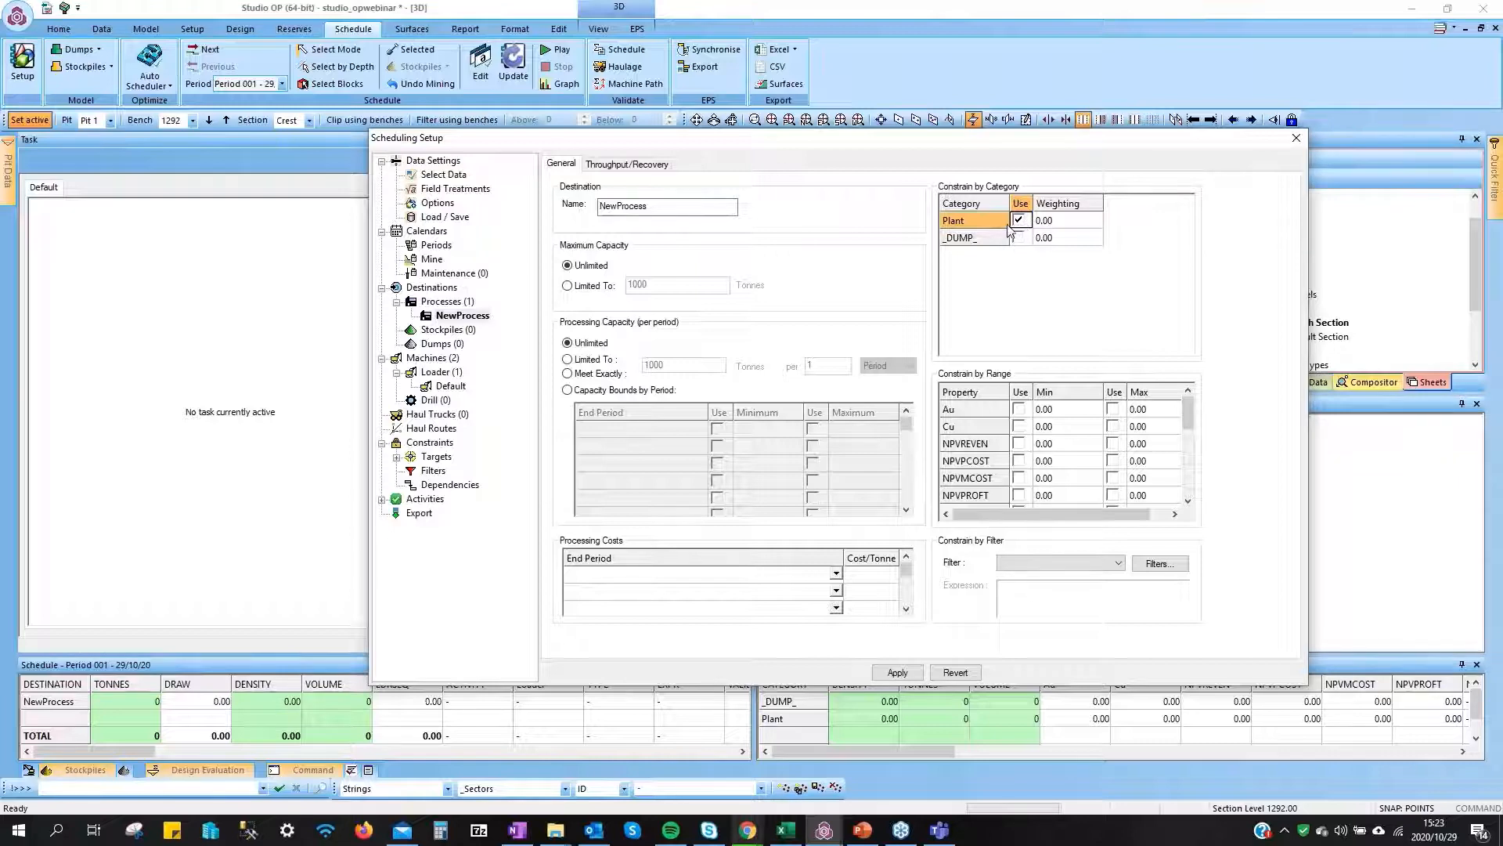
Add a dump destination, save the process settings, and constrain the dump to the _DUMP_ category
{"action": "right_click", "coordinate": [433, 344]}
{"action": "left_click", "coordinate": [461, 353]}
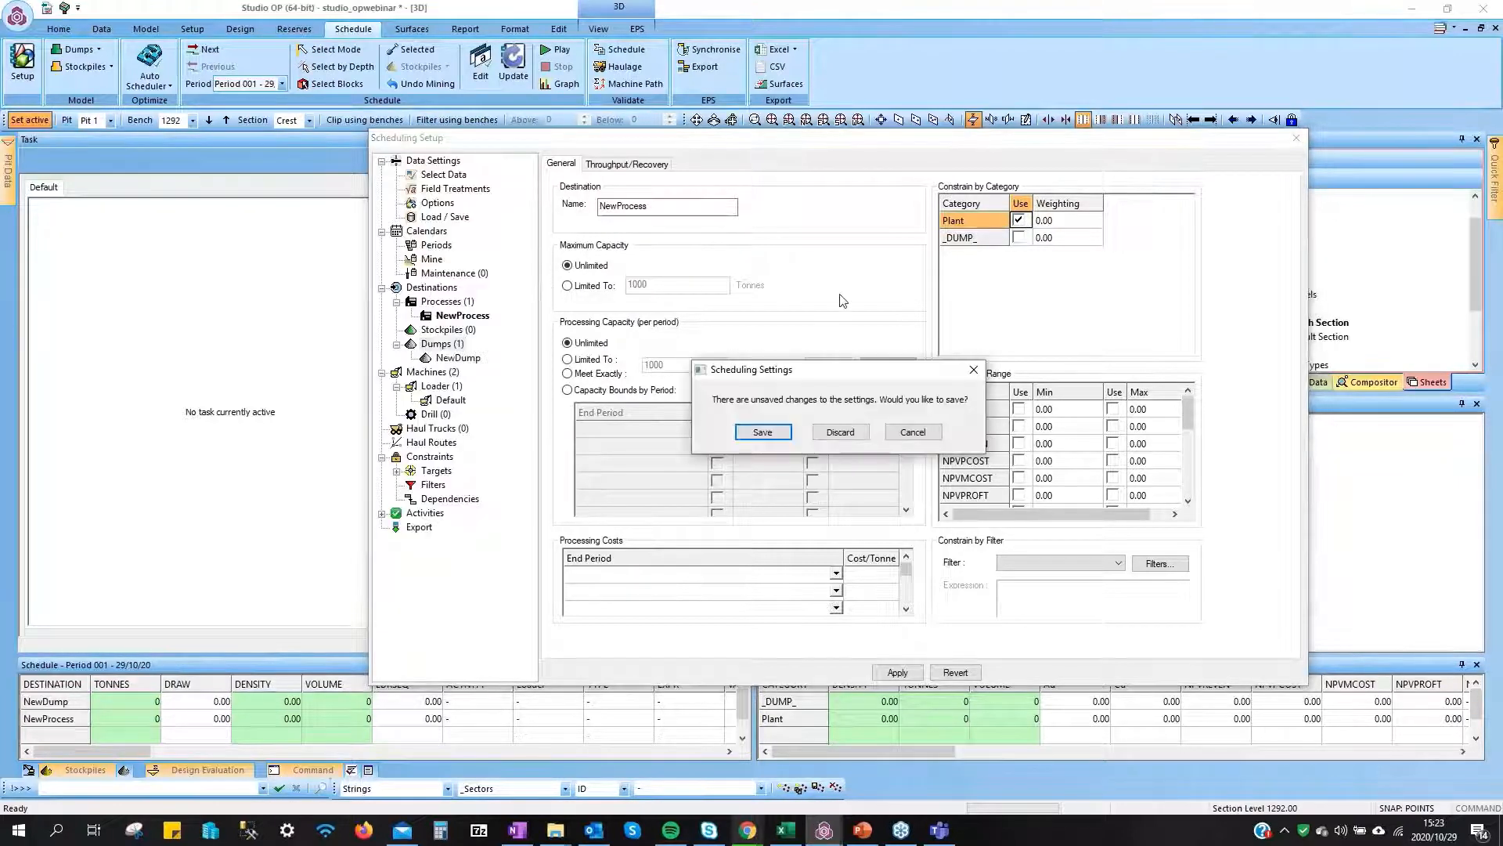
{"action": "left_click", "coordinate": [759, 430]}
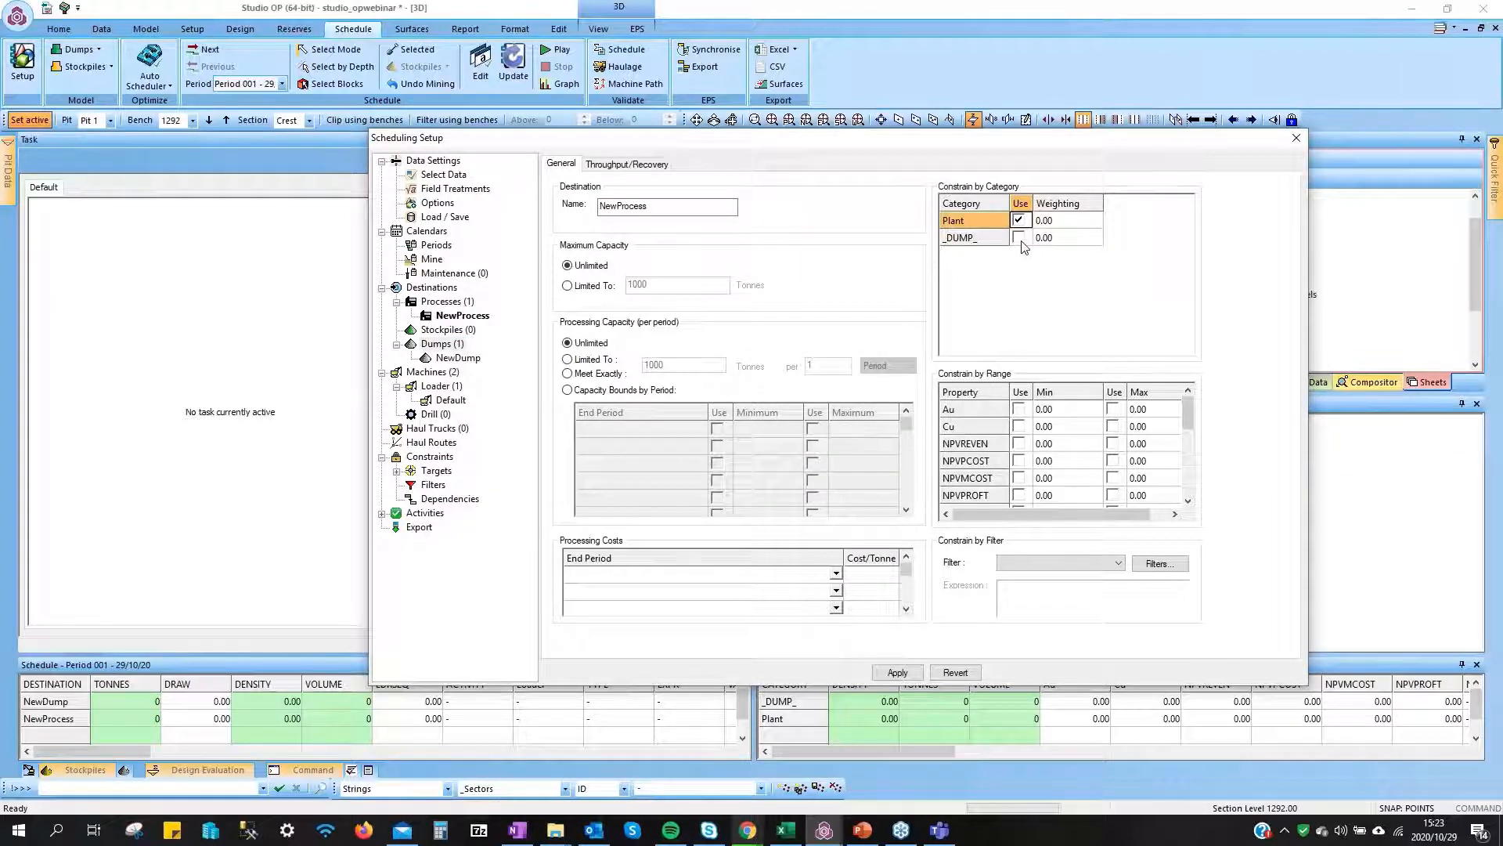
Add a stockpile destination and save the dump settings
{"action": "right_click", "coordinate": [441, 328]}
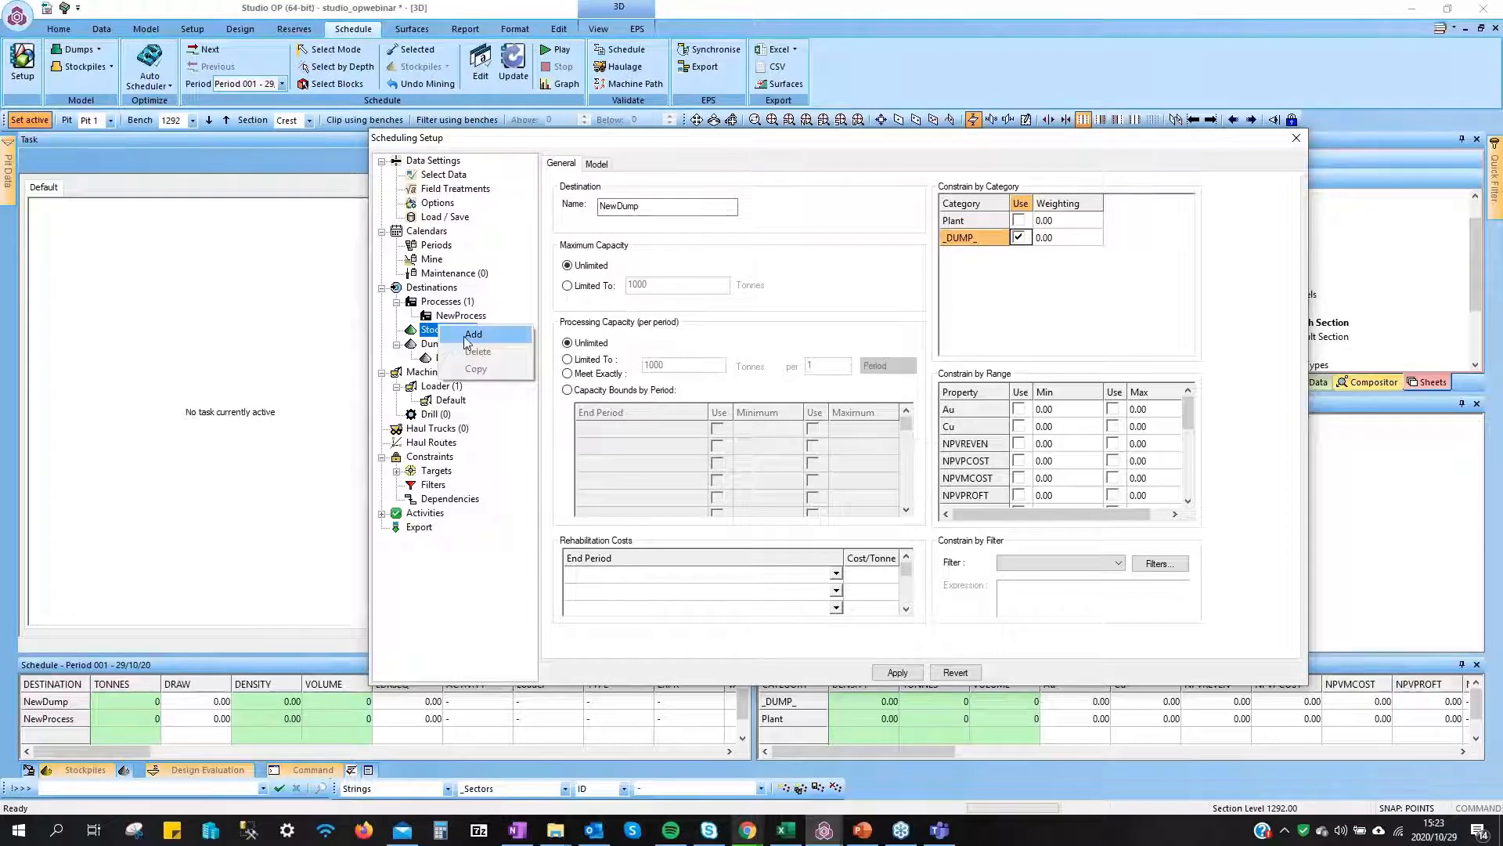
{"action": "left_click", "coordinate": [472, 334]}
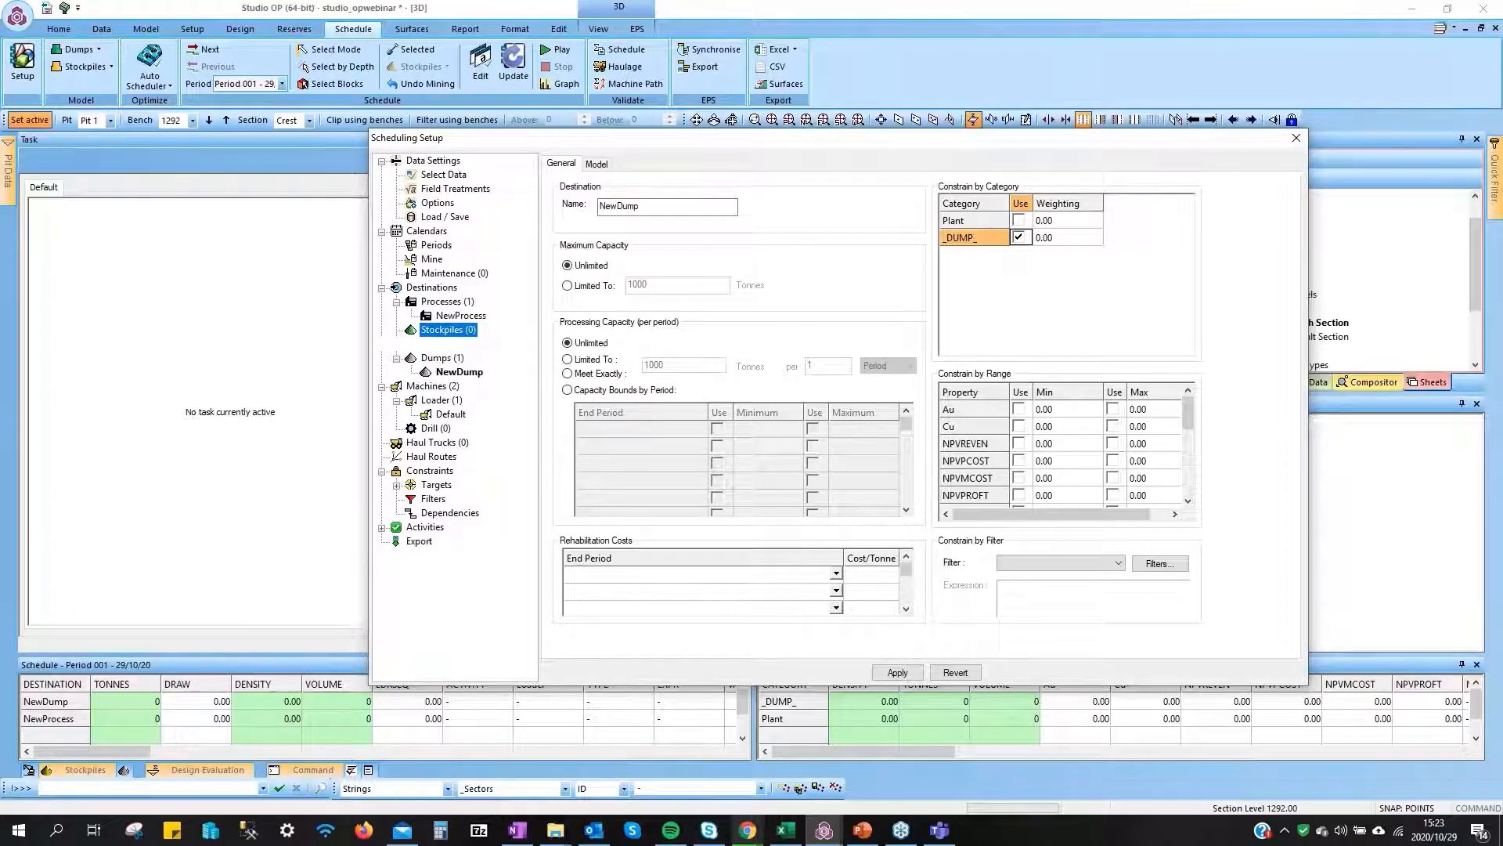
{"action": "left_click", "coordinate": [763, 432]}
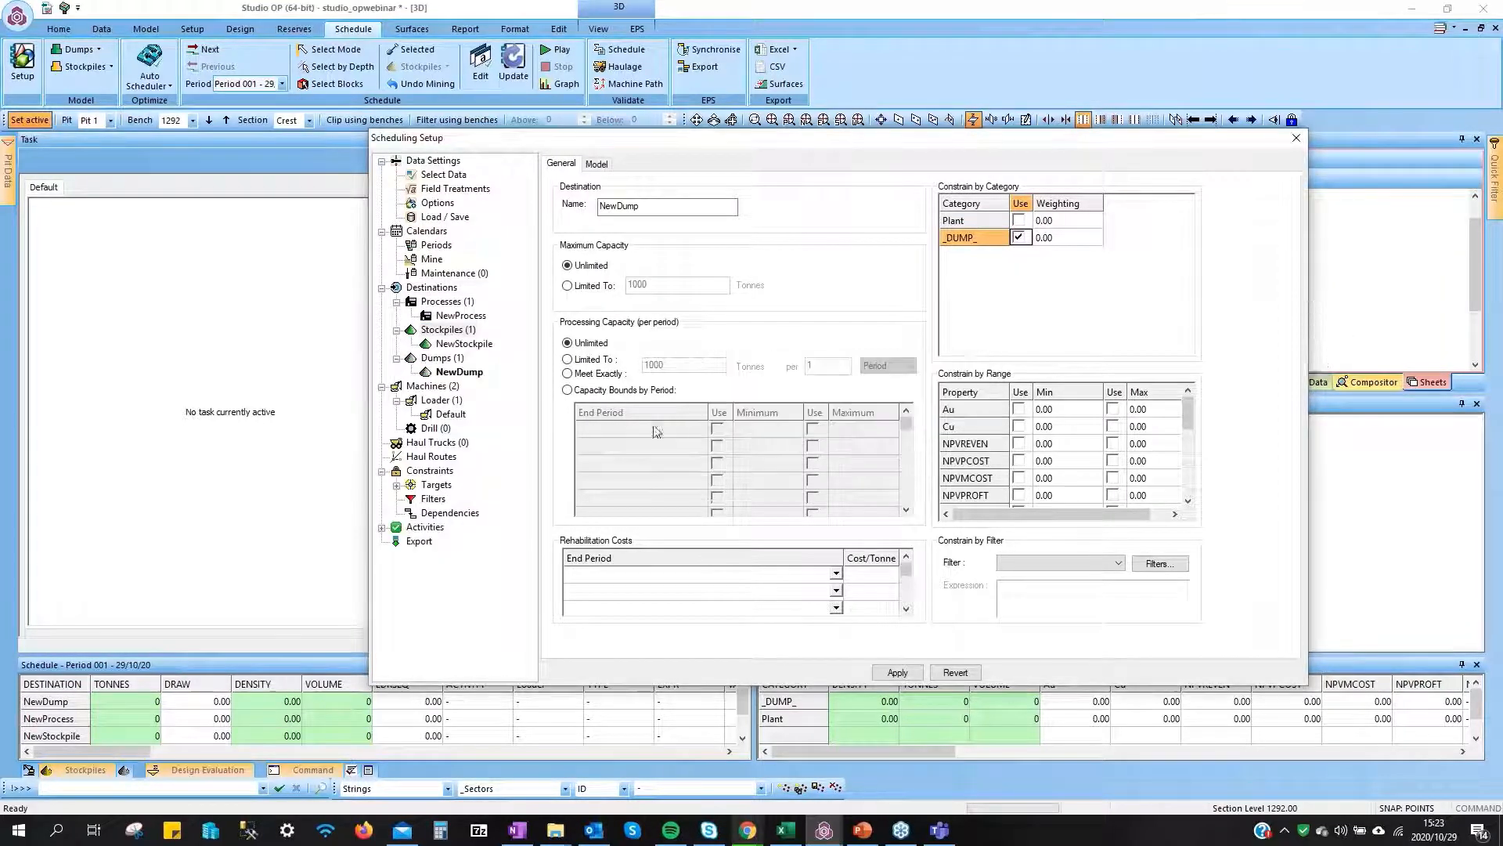
Constrain the new stockpile to the Plant category only, enable its minimum and maximum Au range limits, and save the settings
{"action": "left_click", "coordinate": [470, 345]}
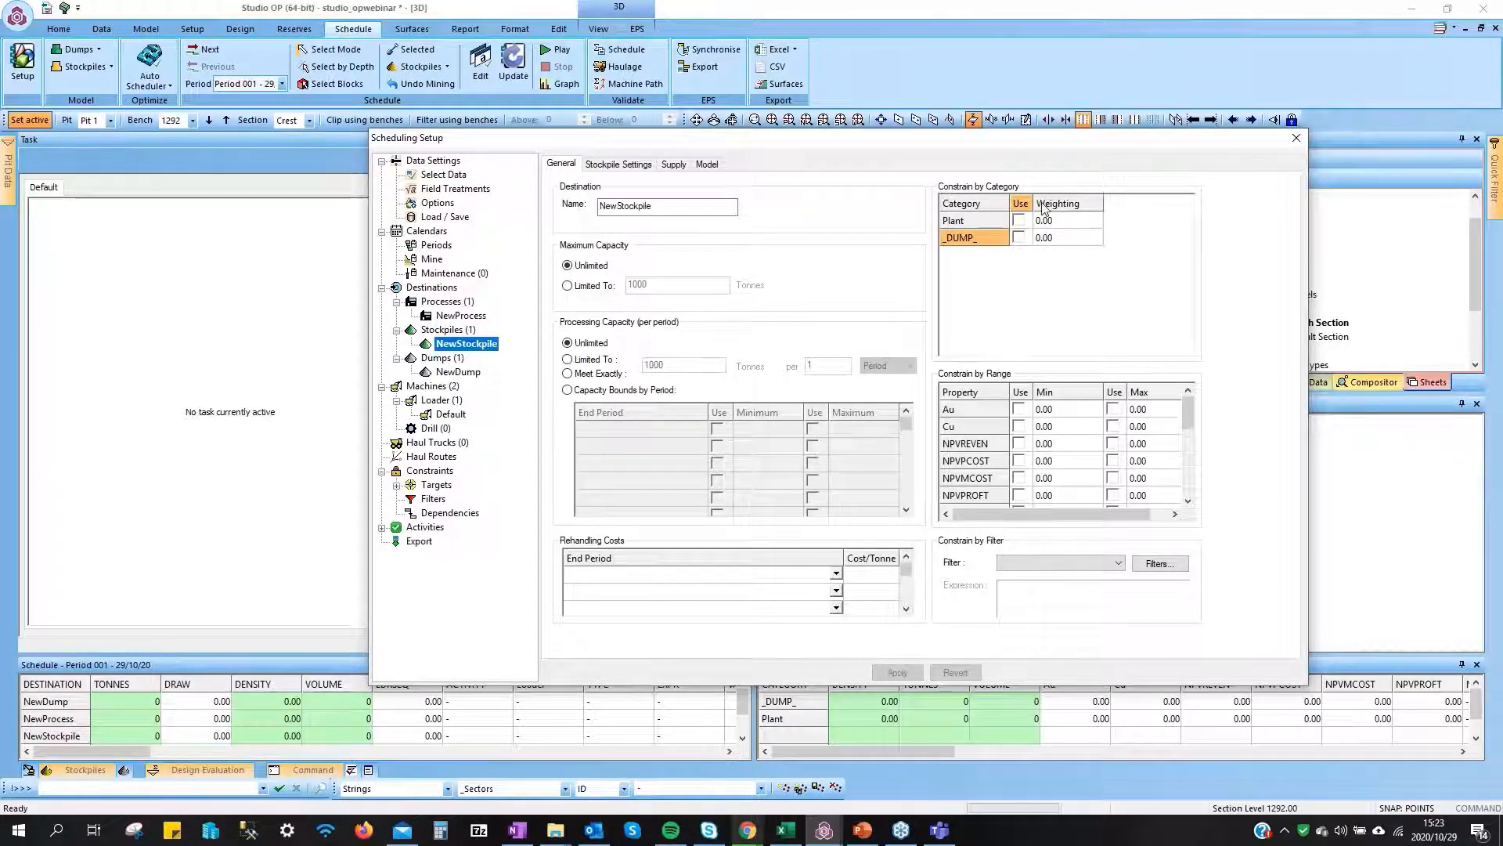
{"action": "left_click", "coordinate": [1018, 220]}
{"action": "left_click", "coordinate": [1018, 237]}
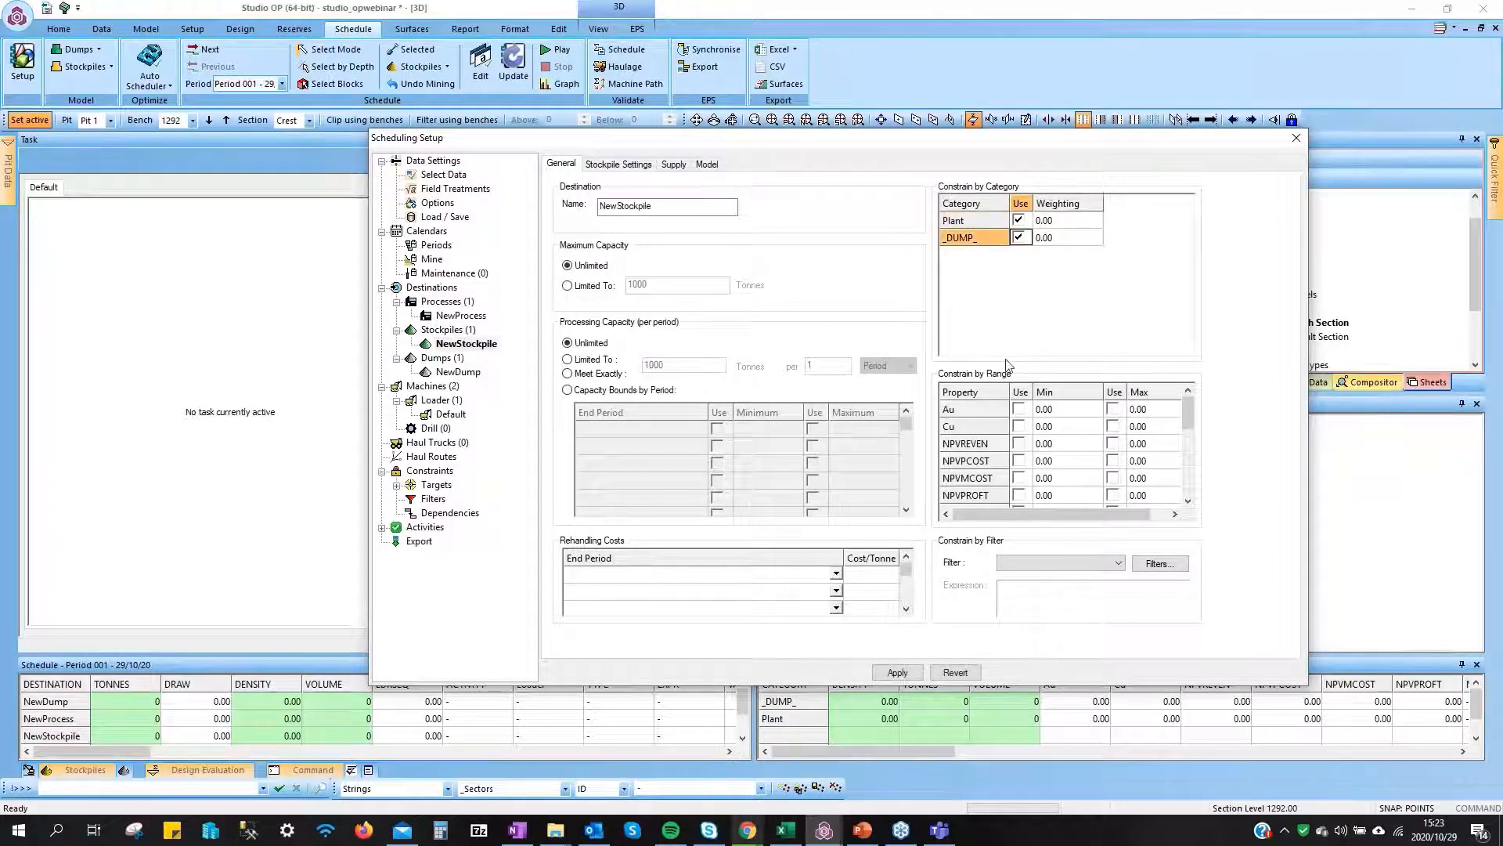
{"action": "left_click", "coordinate": [1019, 409]}
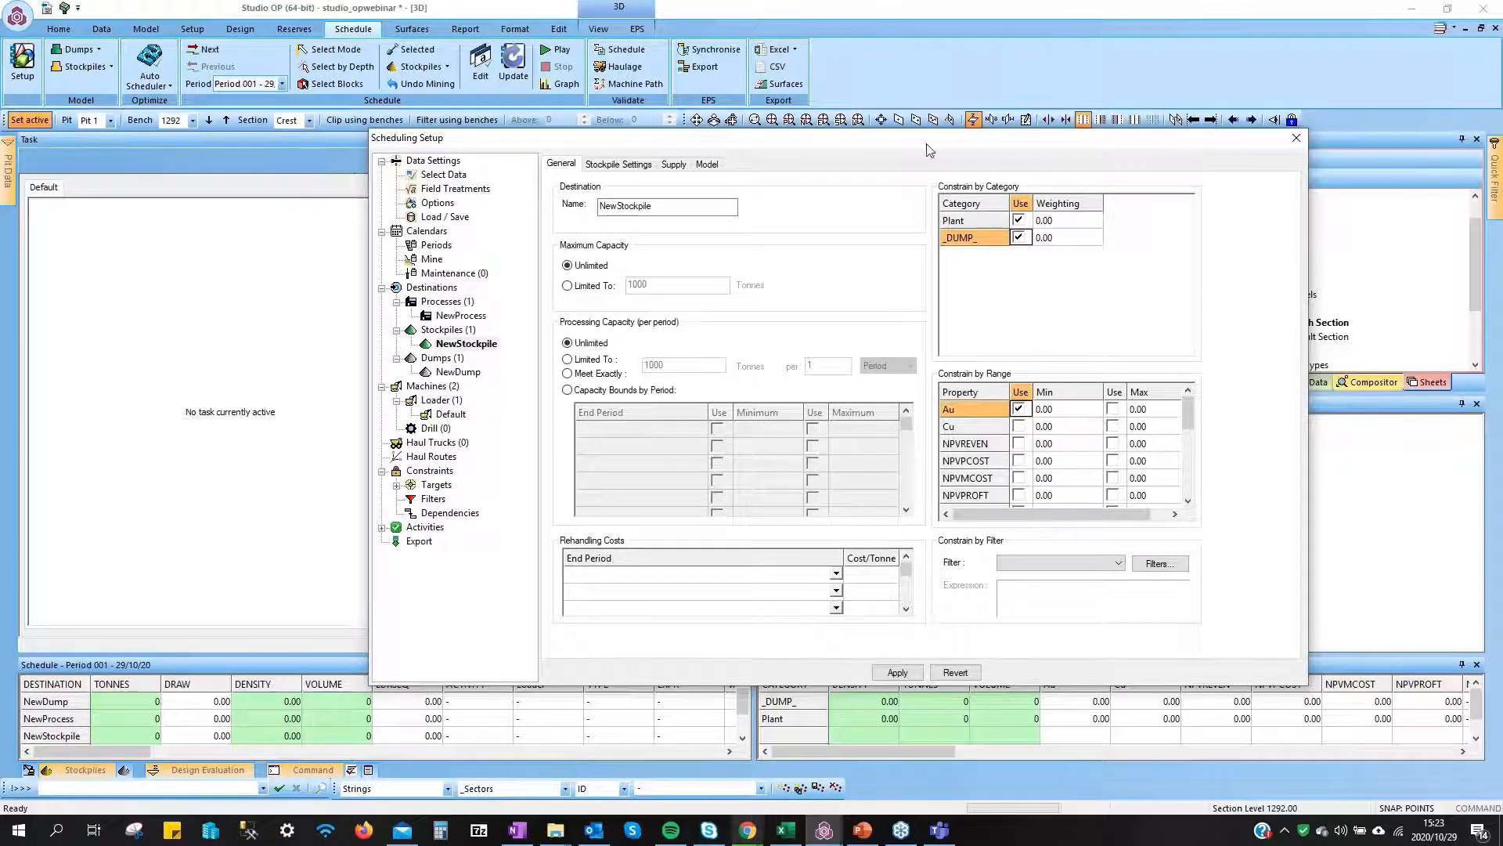
{"action": "left_click", "coordinate": [1019, 237]}
{"action": "left_click", "coordinate": [1113, 409]}
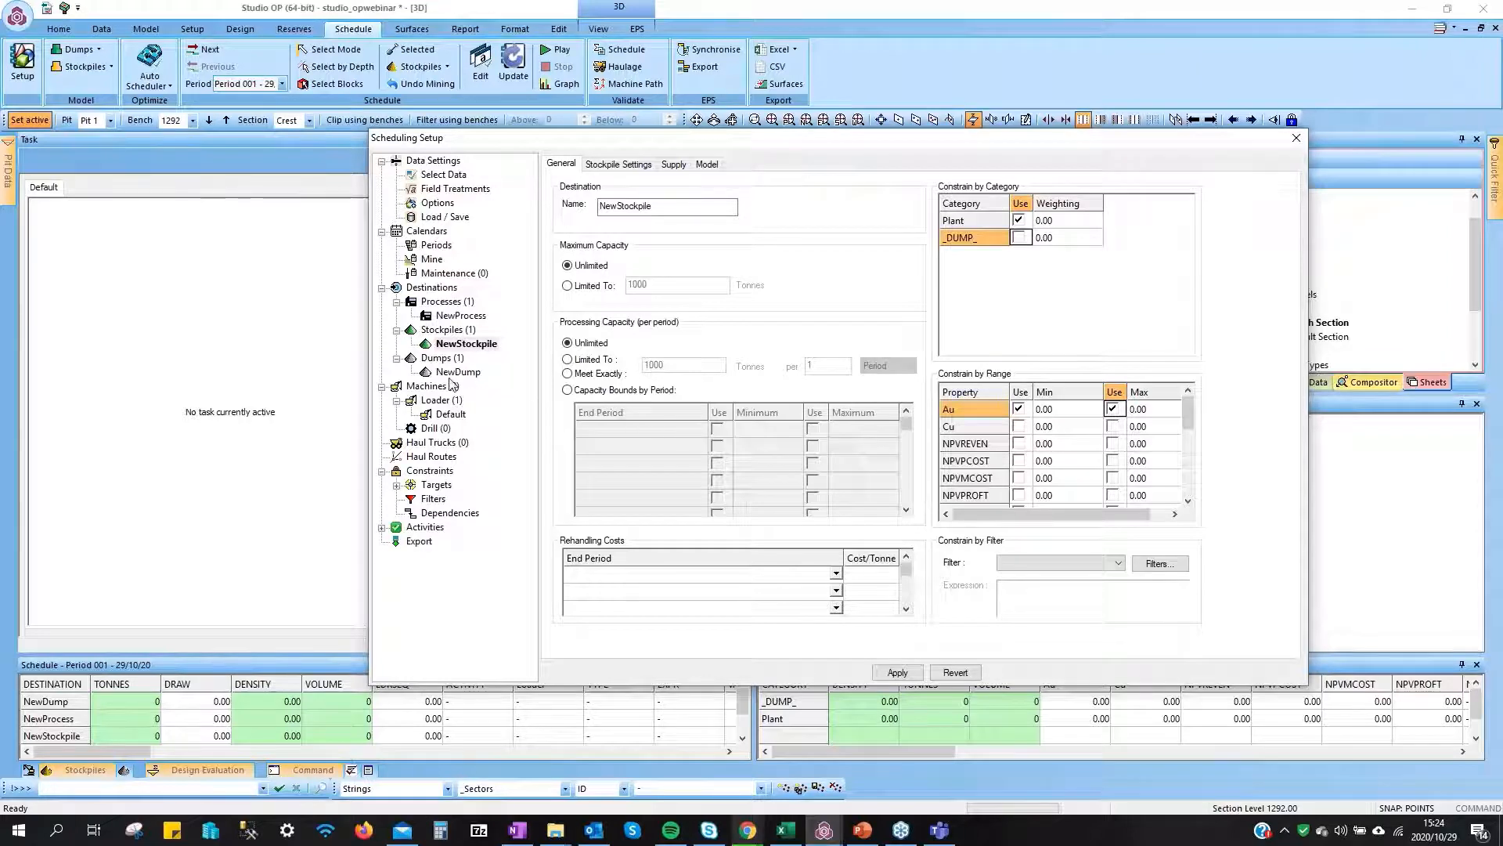
{"action": "left_click", "coordinate": [458, 316]}
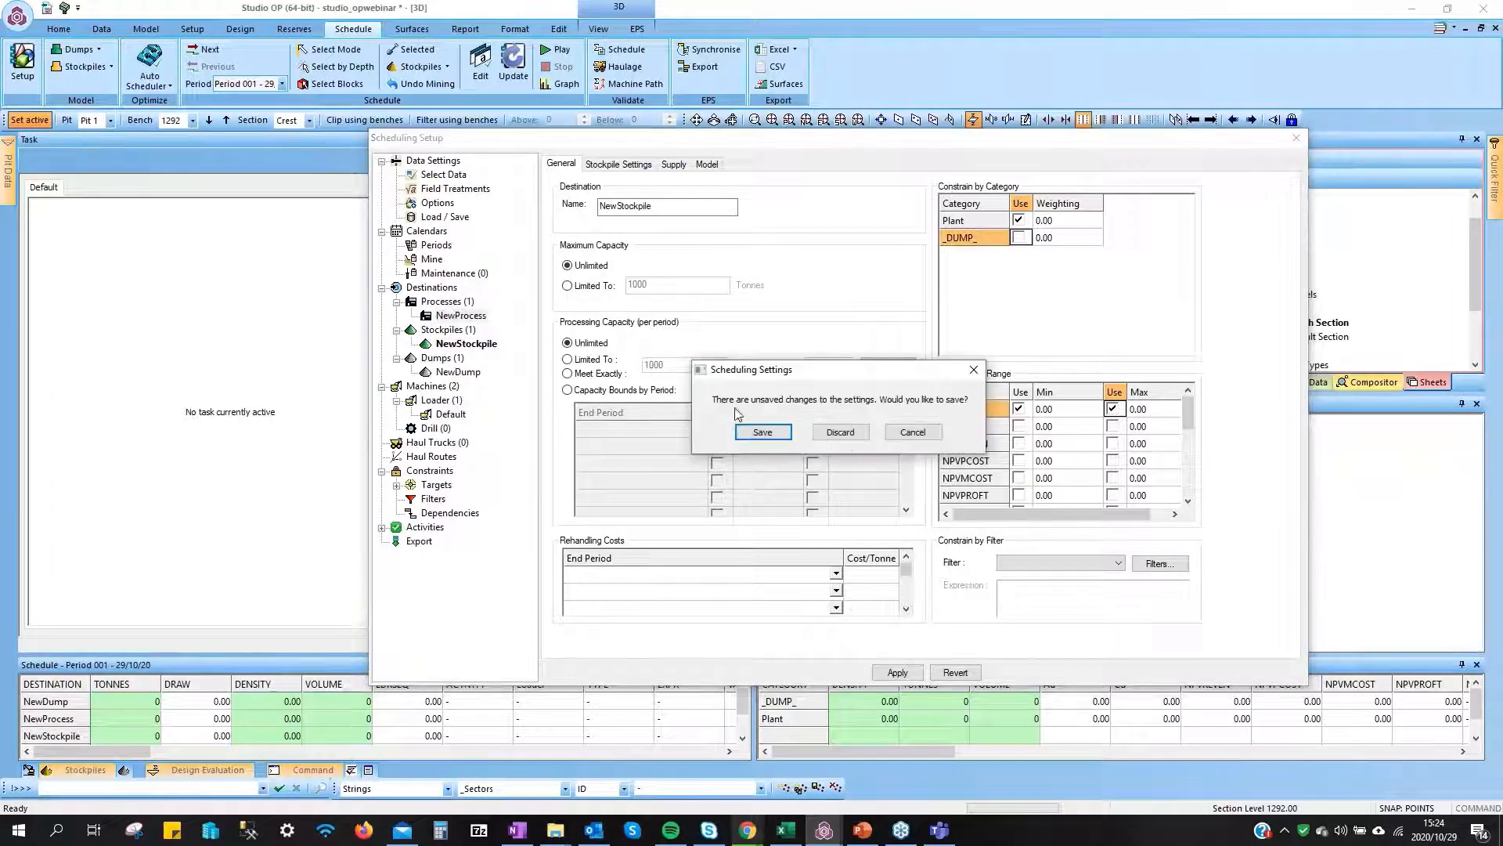
{"action": "left_click", "coordinate": [763, 432]}
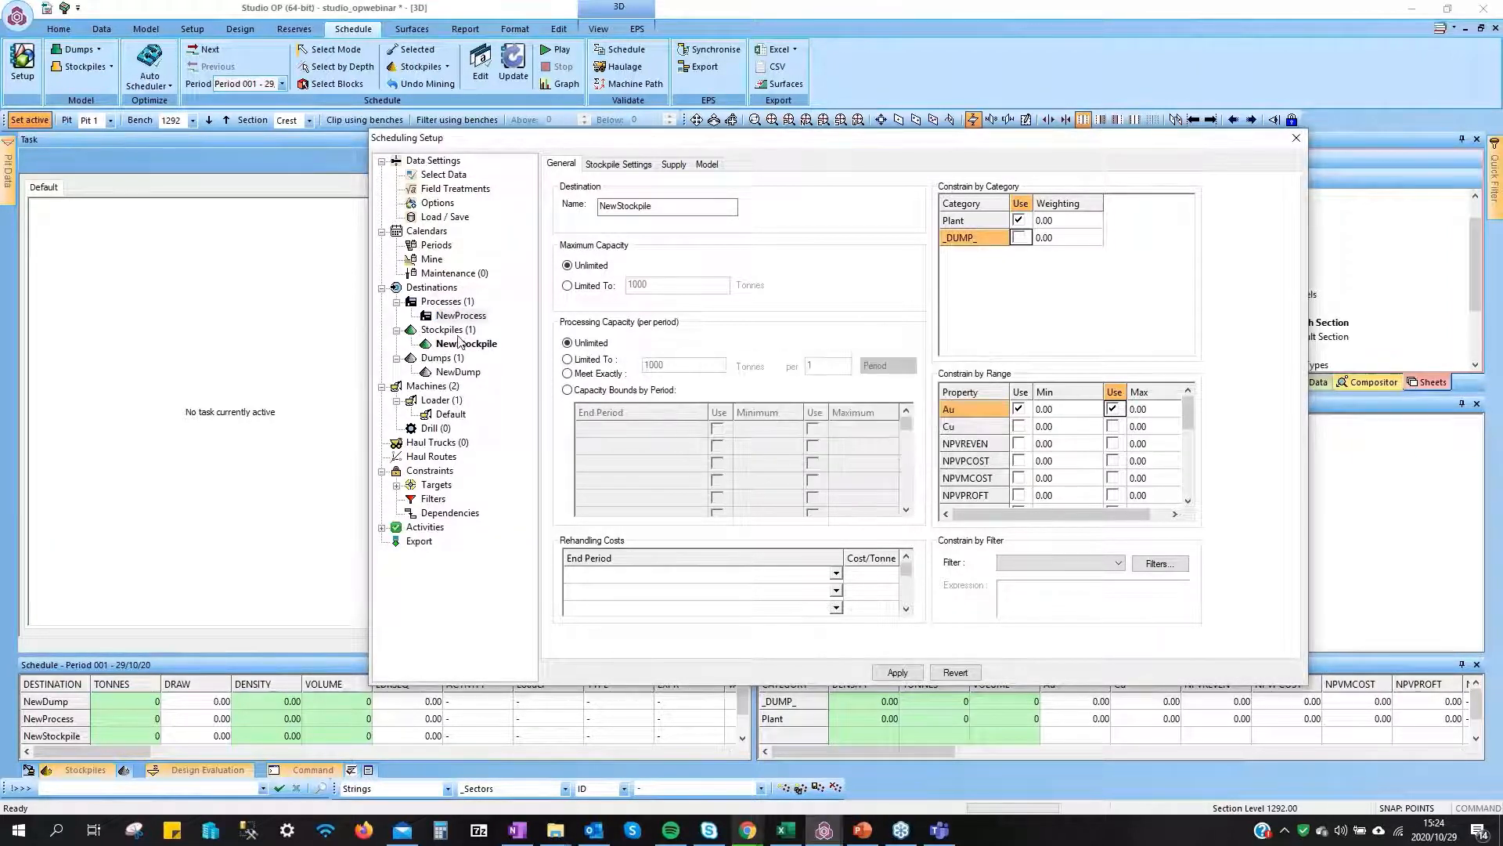
Add a new loader to the schedule machines and select its rated capacity for editing
{"action": "left_click", "coordinate": [455, 331]}
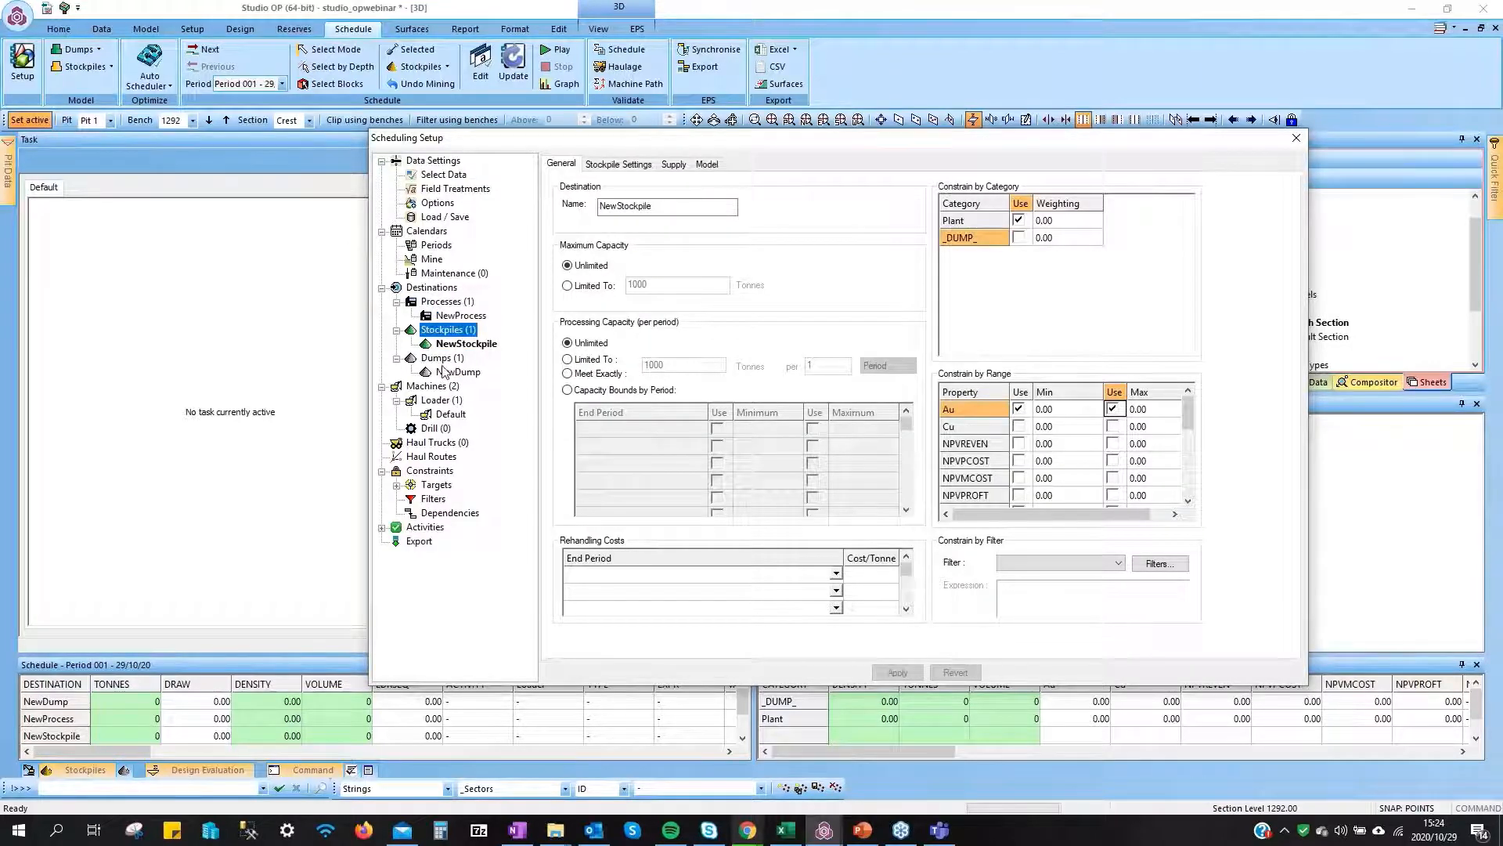
{"action": "left_click", "coordinate": [444, 371]}
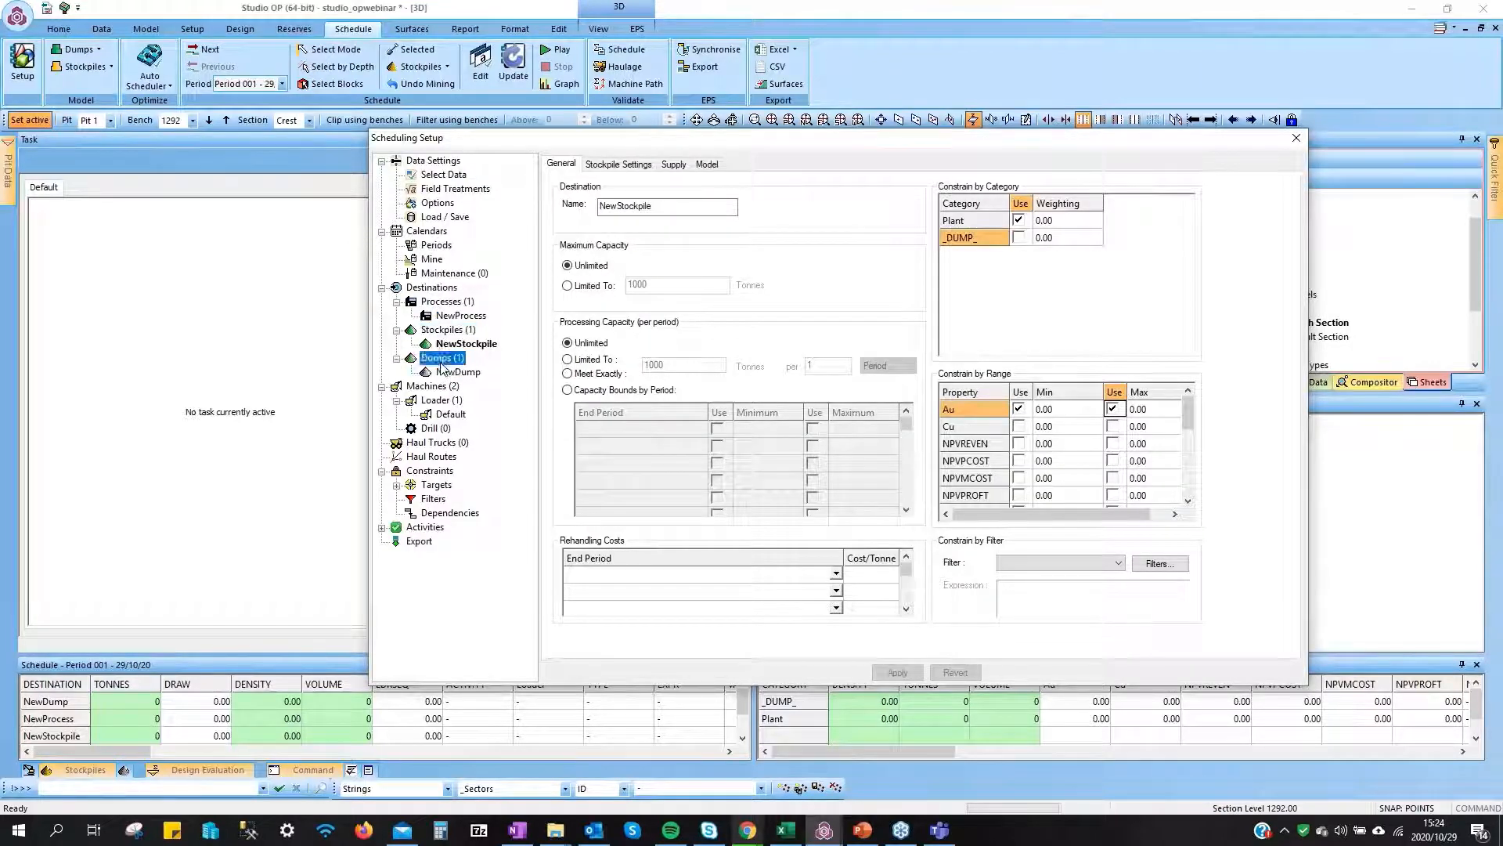
{"action": "left_click", "coordinate": [449, 403]}
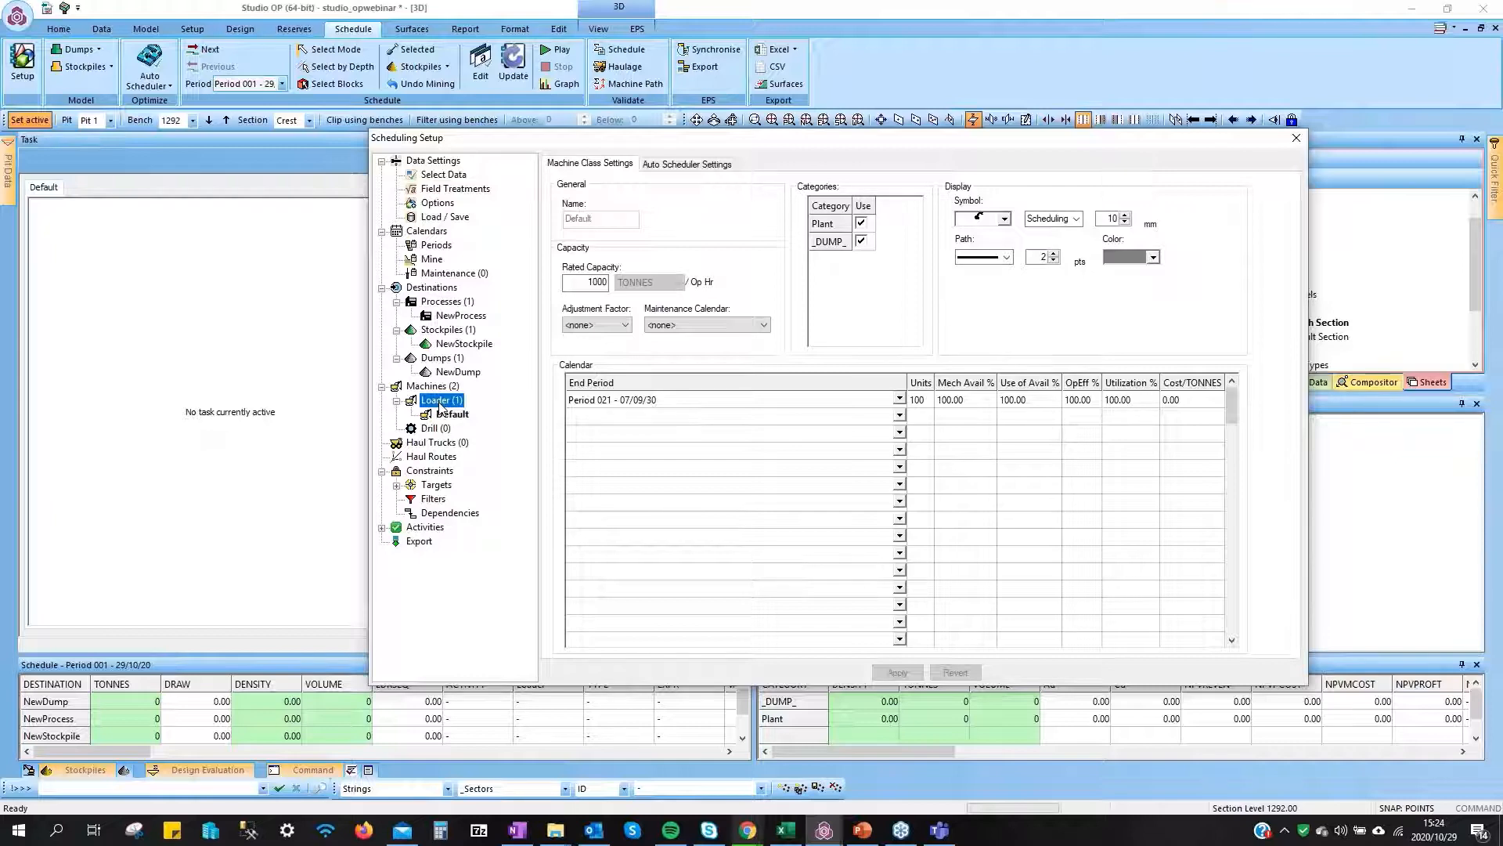
{"action": "right_click", "coordinate": [440, 405]}
{"action": "left_click", "coordinate": [448, 427]}
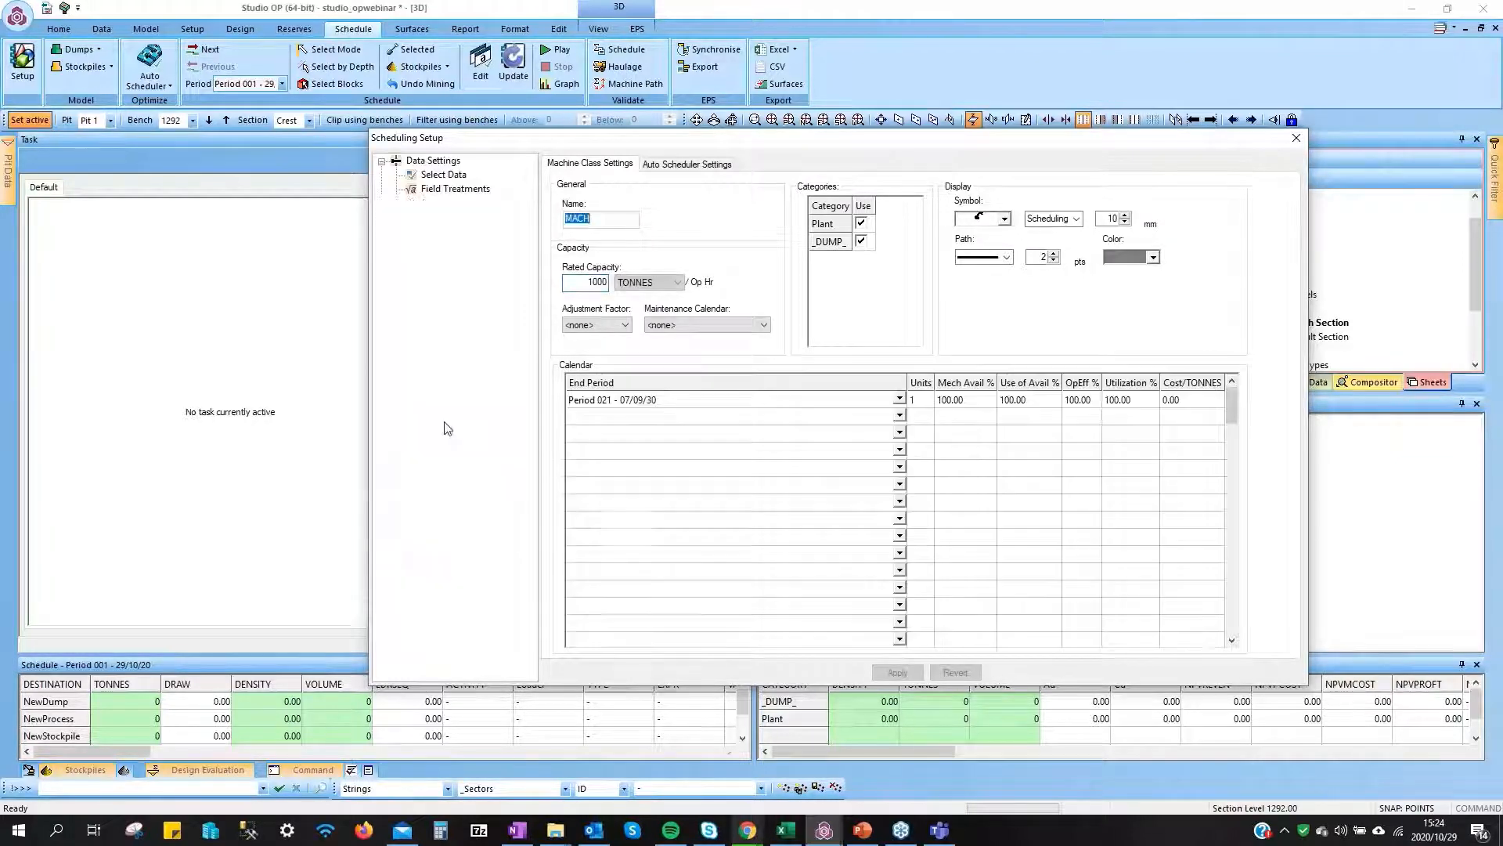
{"action": "left_click_drag", "start_coordinate": [588, 282], "coordinate": [620, 284]}
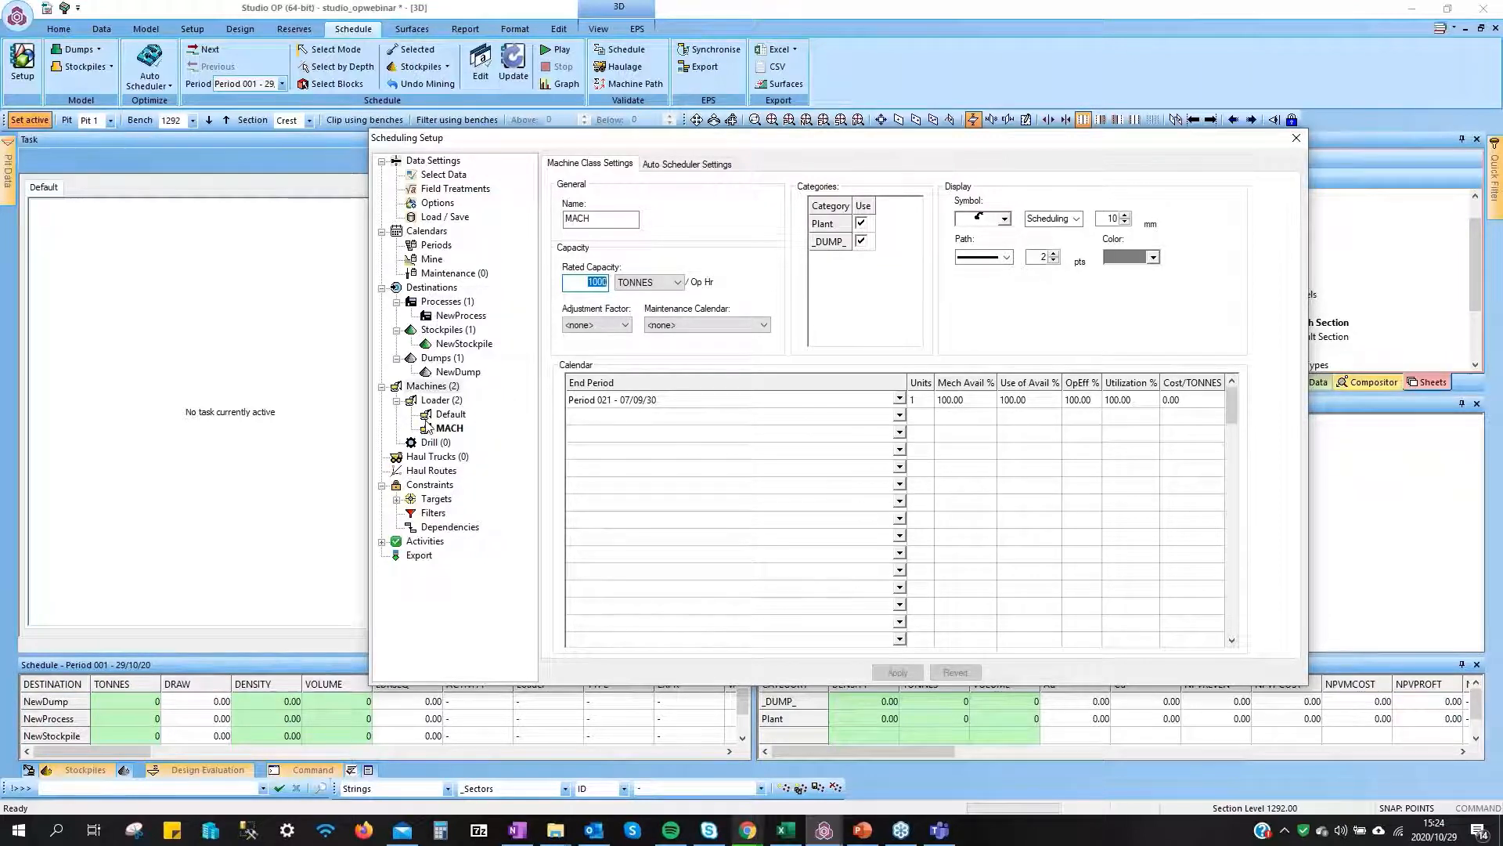
Add a haul truck to the schedule and open the haul routes settings
{"action": "left_click", "coordinate": [437, 459]}
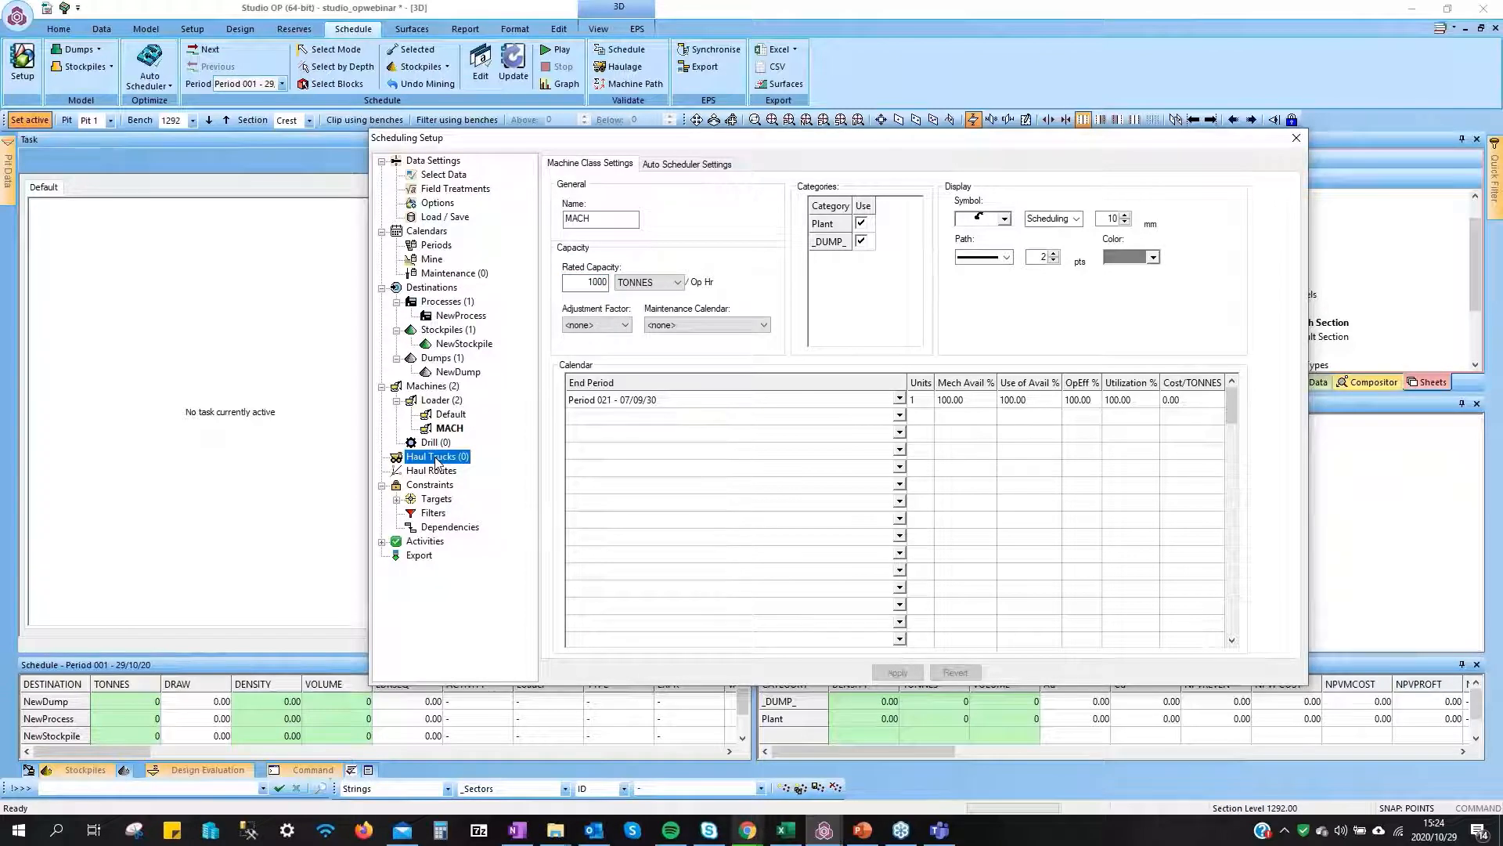
{"action": "right_click", "coordinate": [435, 459]}
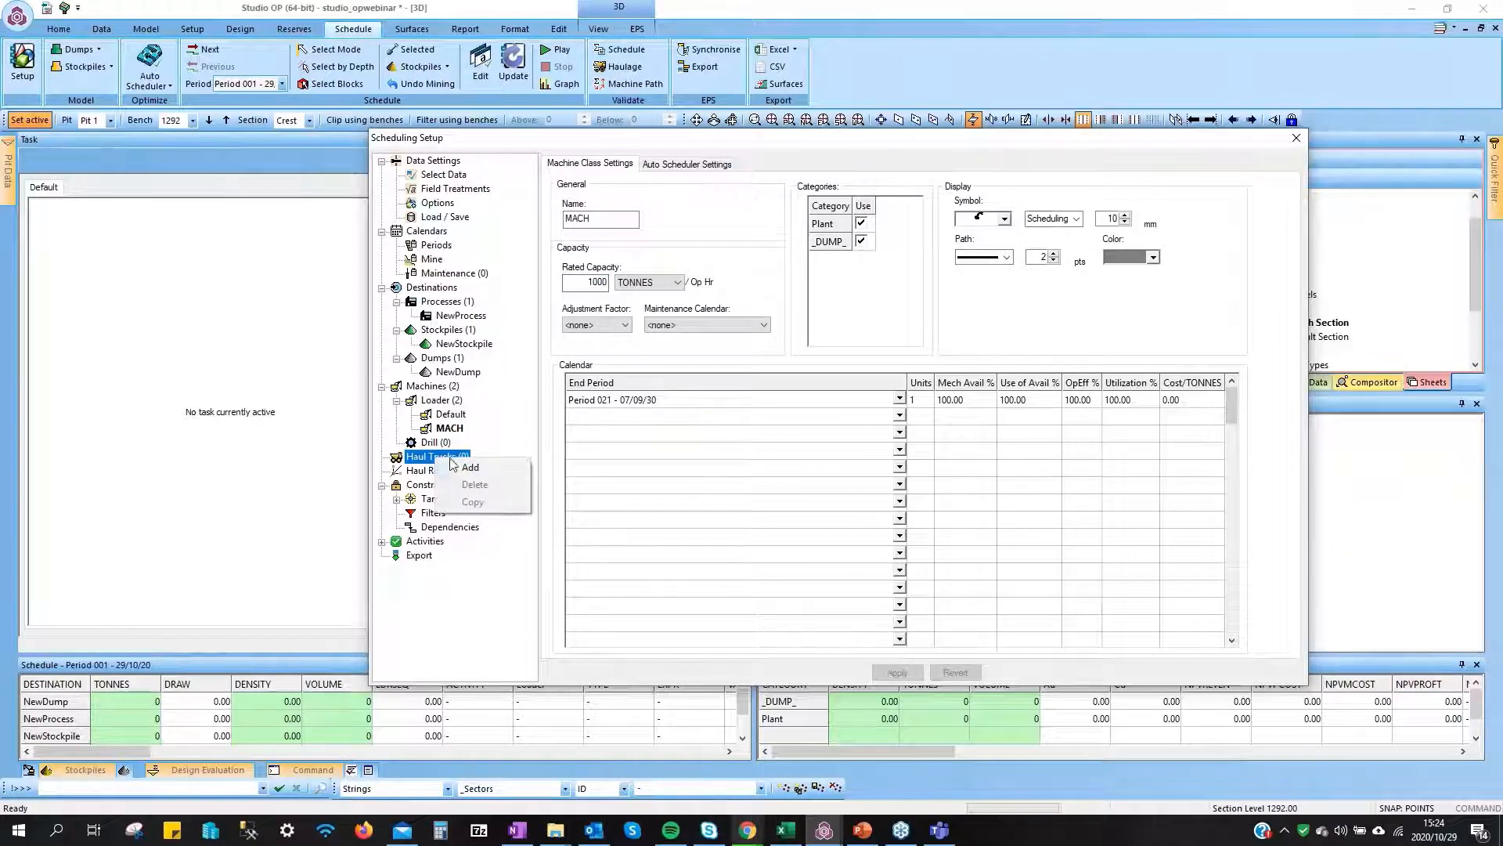
{"action": "left_click", "coordinate": [455, 468]}
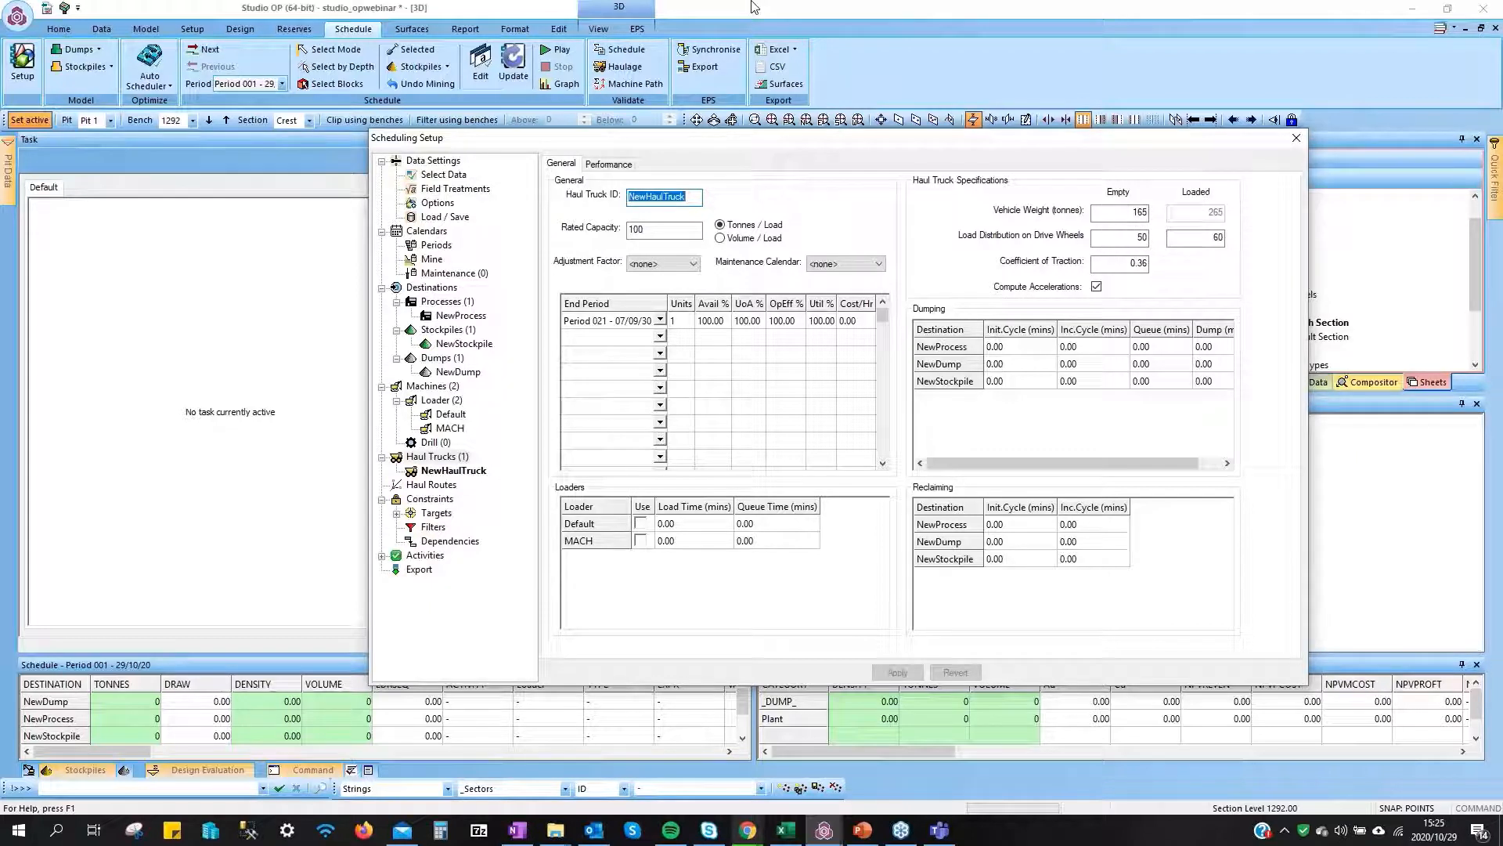
{"action": "left_click", "coordinate": [822, 326]}
{"action": "left_click", "coordinate": [432, 485]}
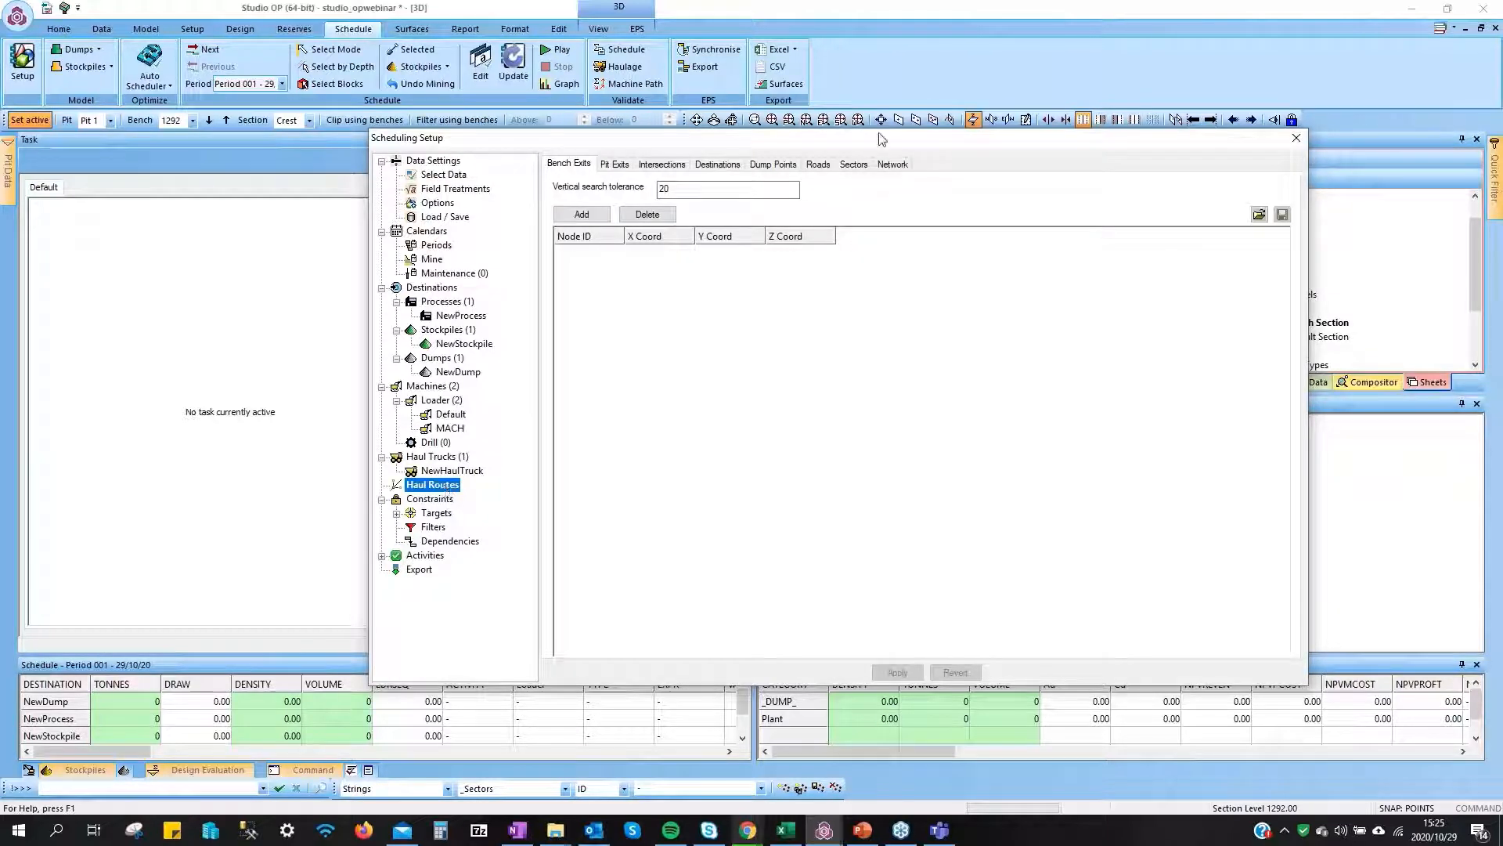
{"action": "left_click_drag", "start_coordinate": [879, 146], "coordinate": [837, 136]}
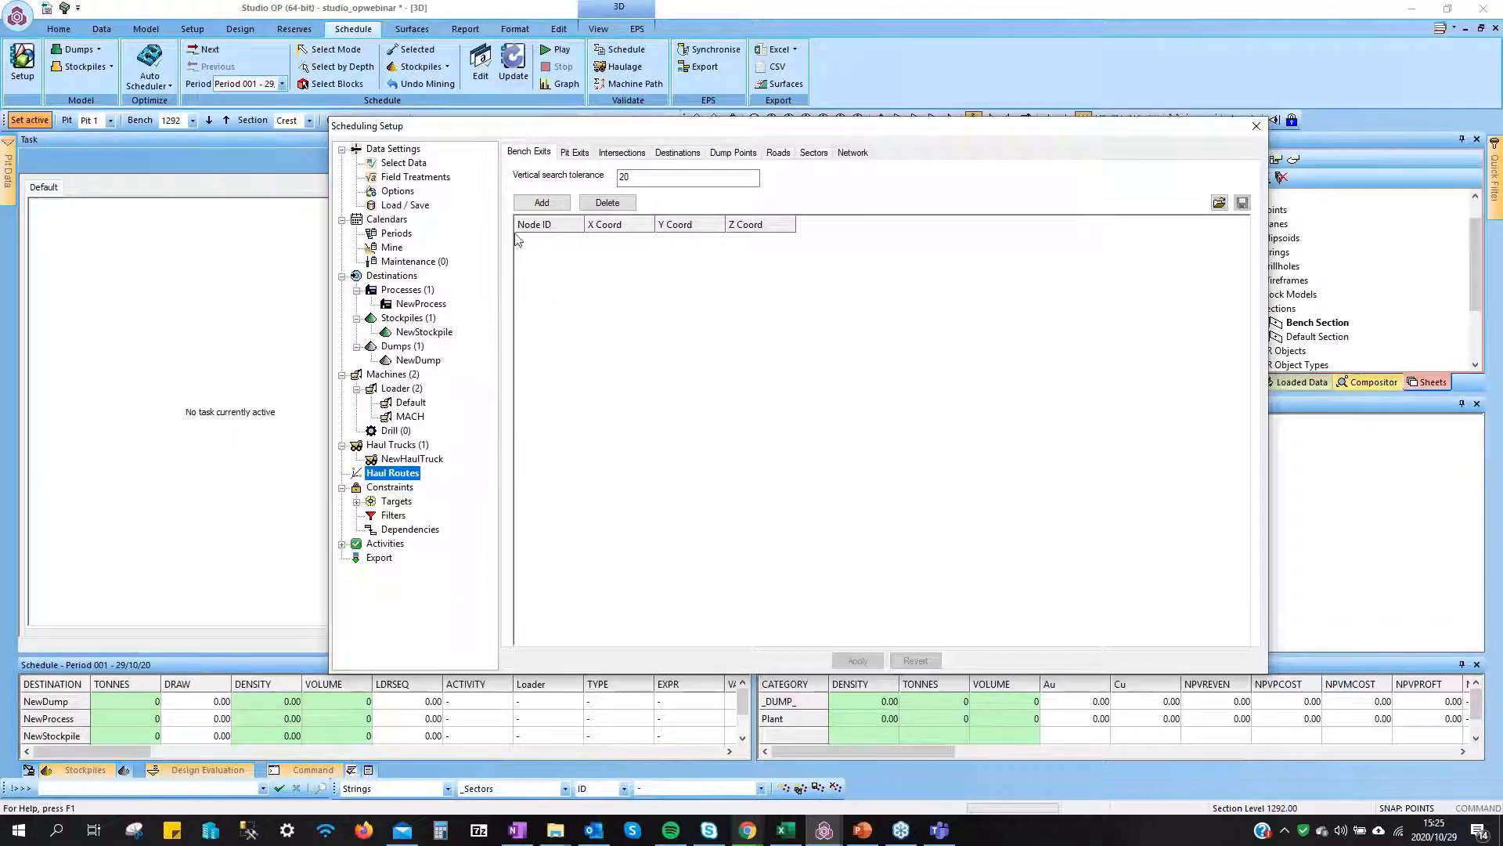
Load the saved scheduling settings from webinar7.xml in the studioOP_webinar7 folder
{"action": "left_click", "coordinate": [397, 206]}
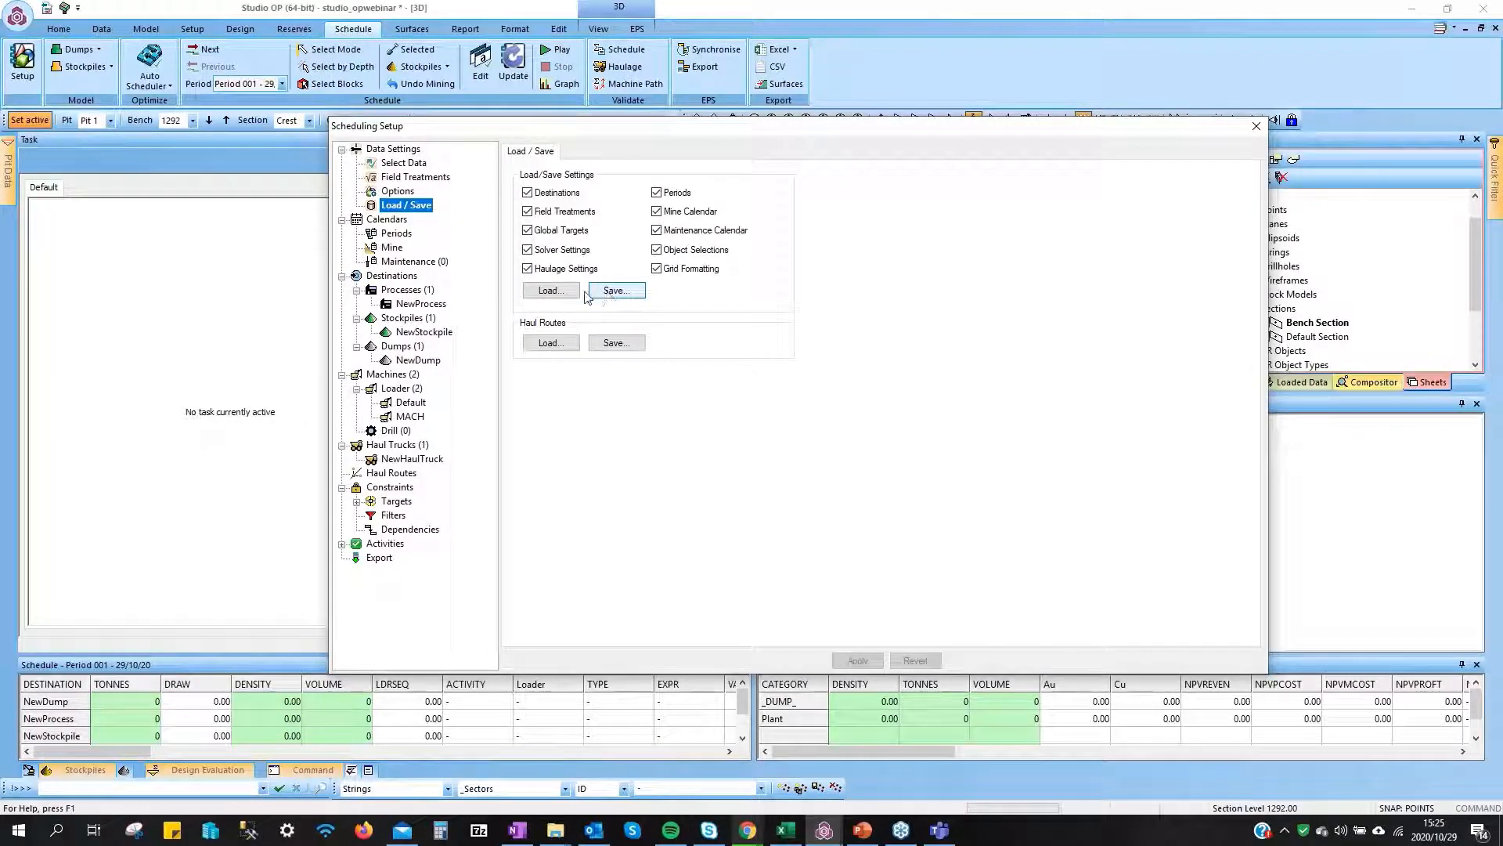
{"action": "left_click", "coordinate": [551, 291]}
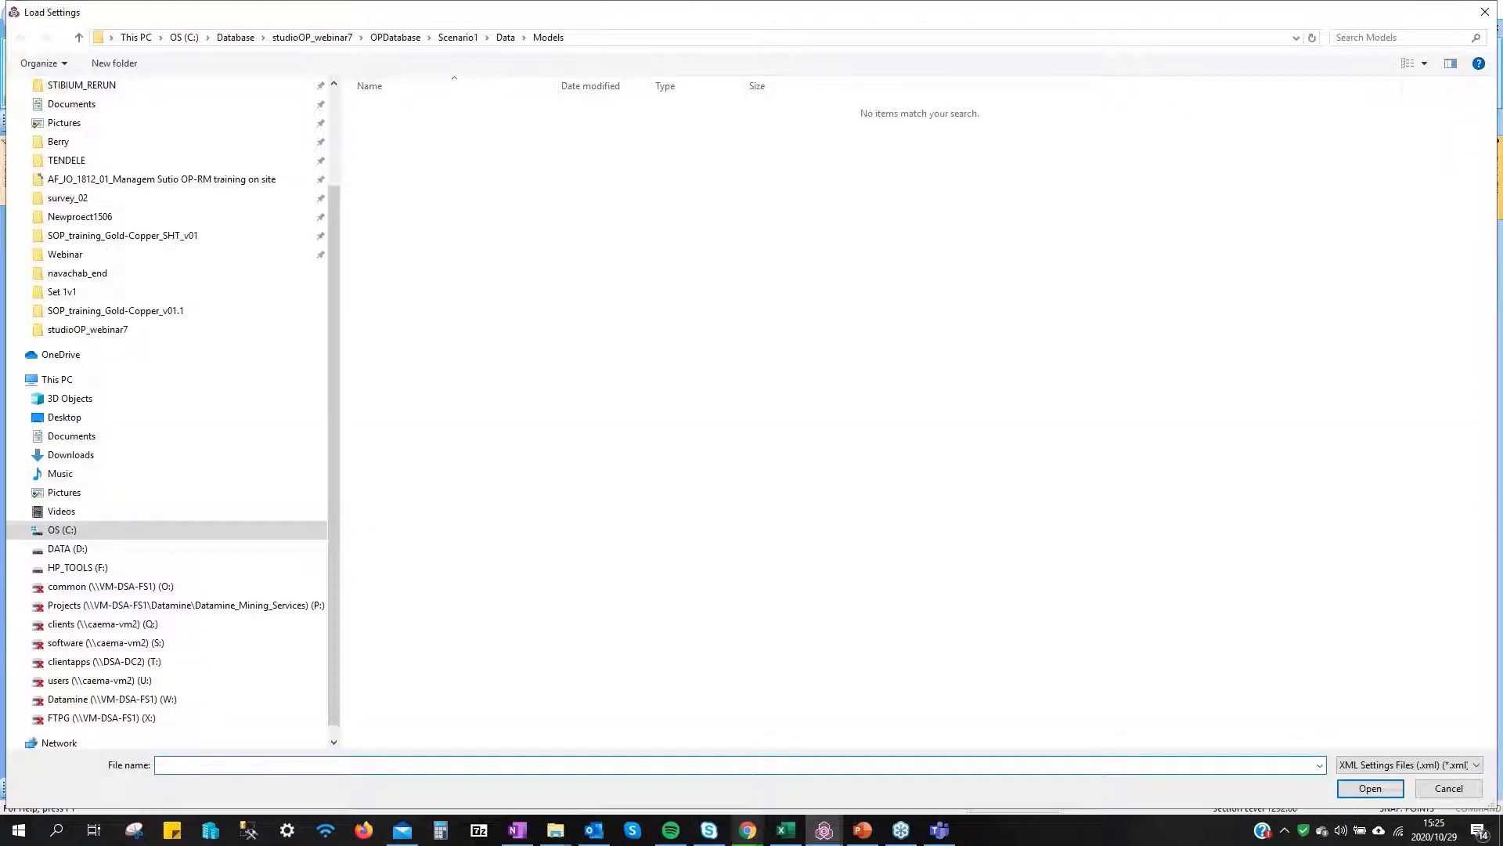
{"action": "left_click", "coordinate": [329, 38]}
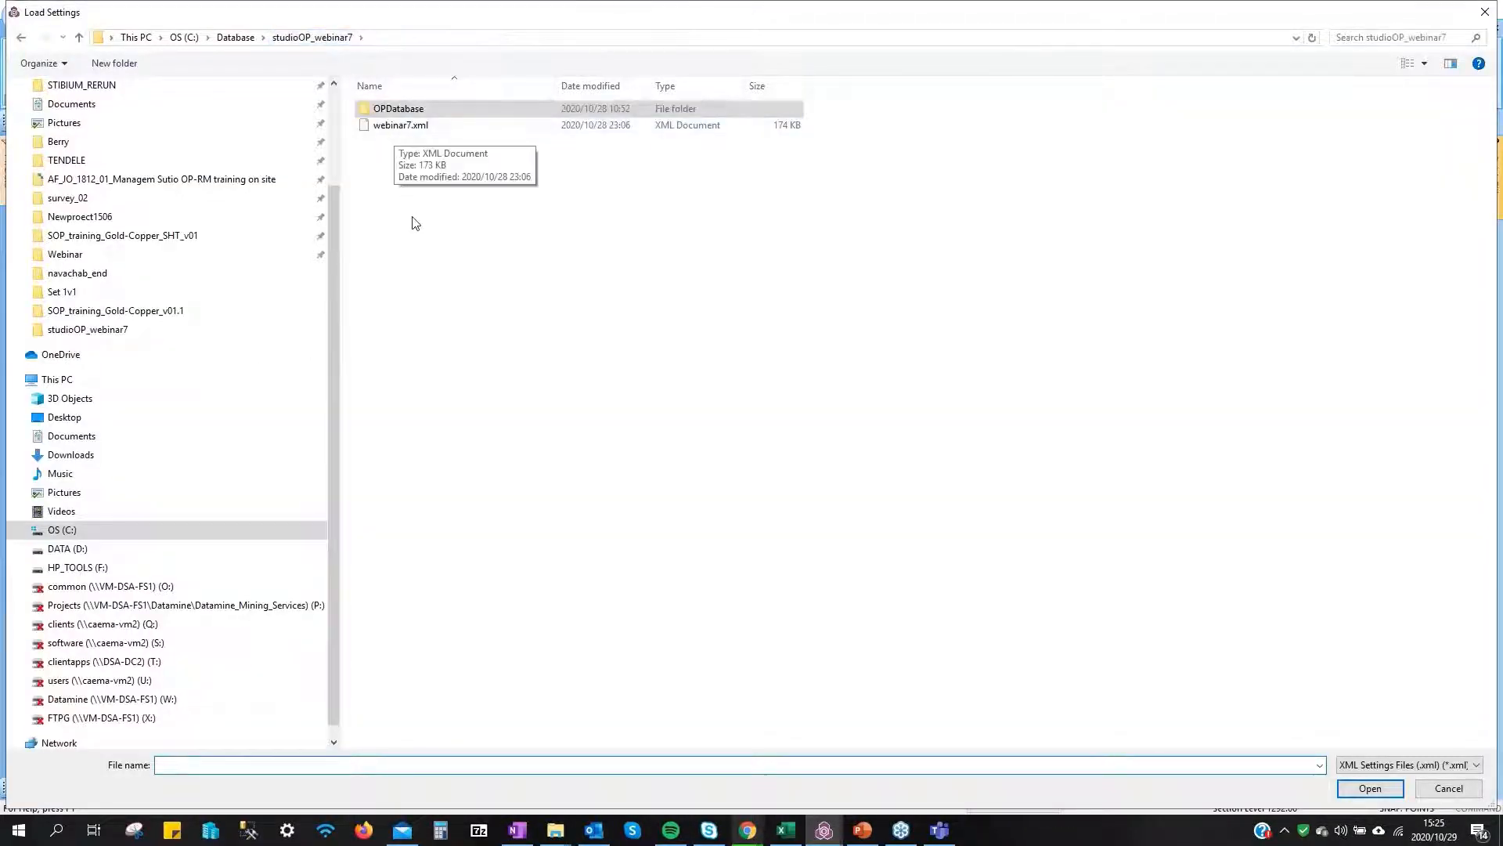
{"action": "left_click", "coordinate": [417, 134]}
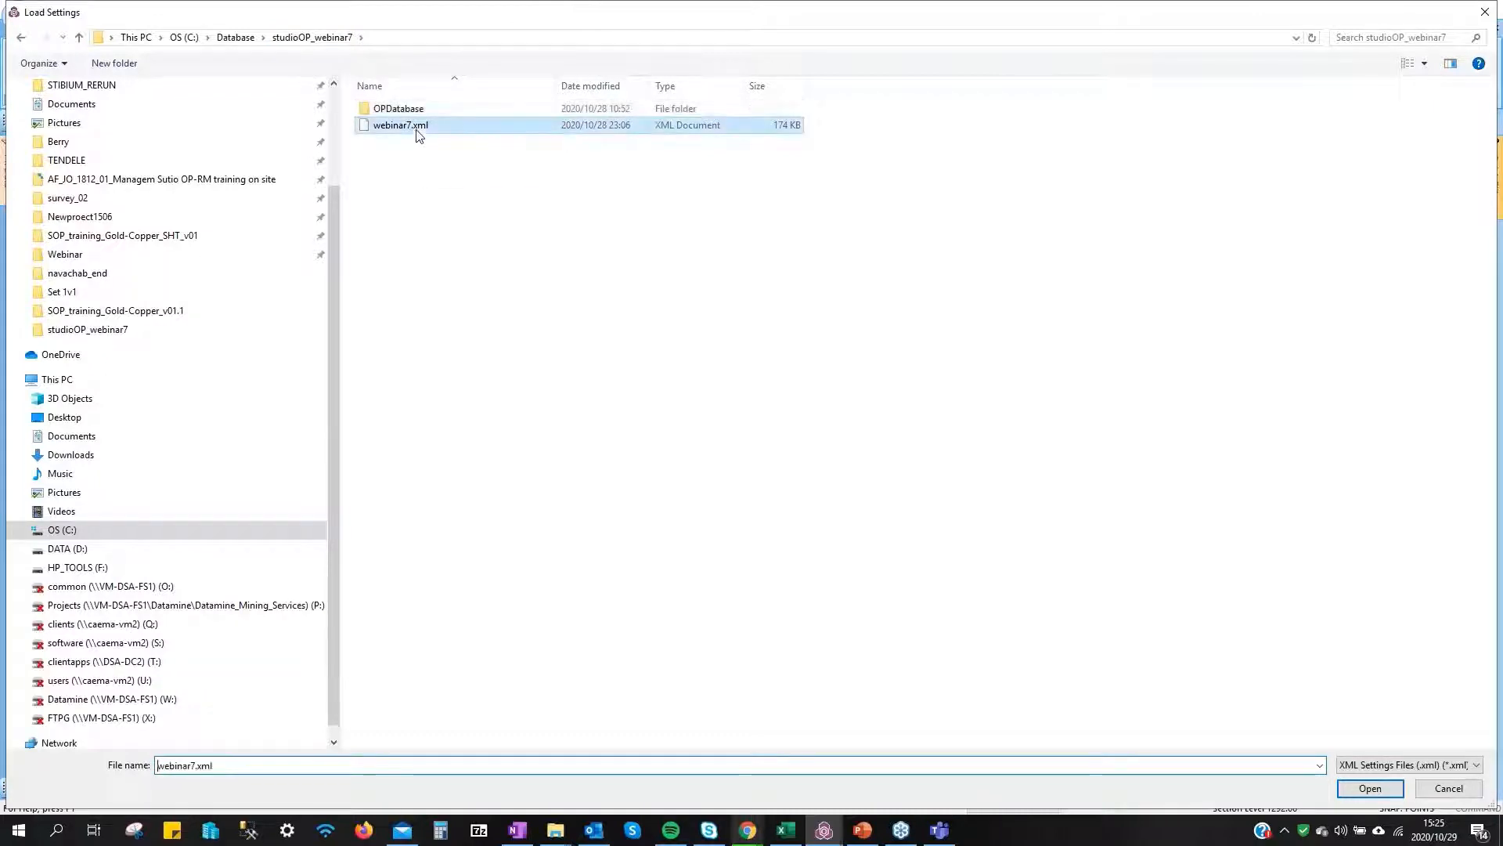
{"action": "left_click", "coordinate": [1370, 787]}
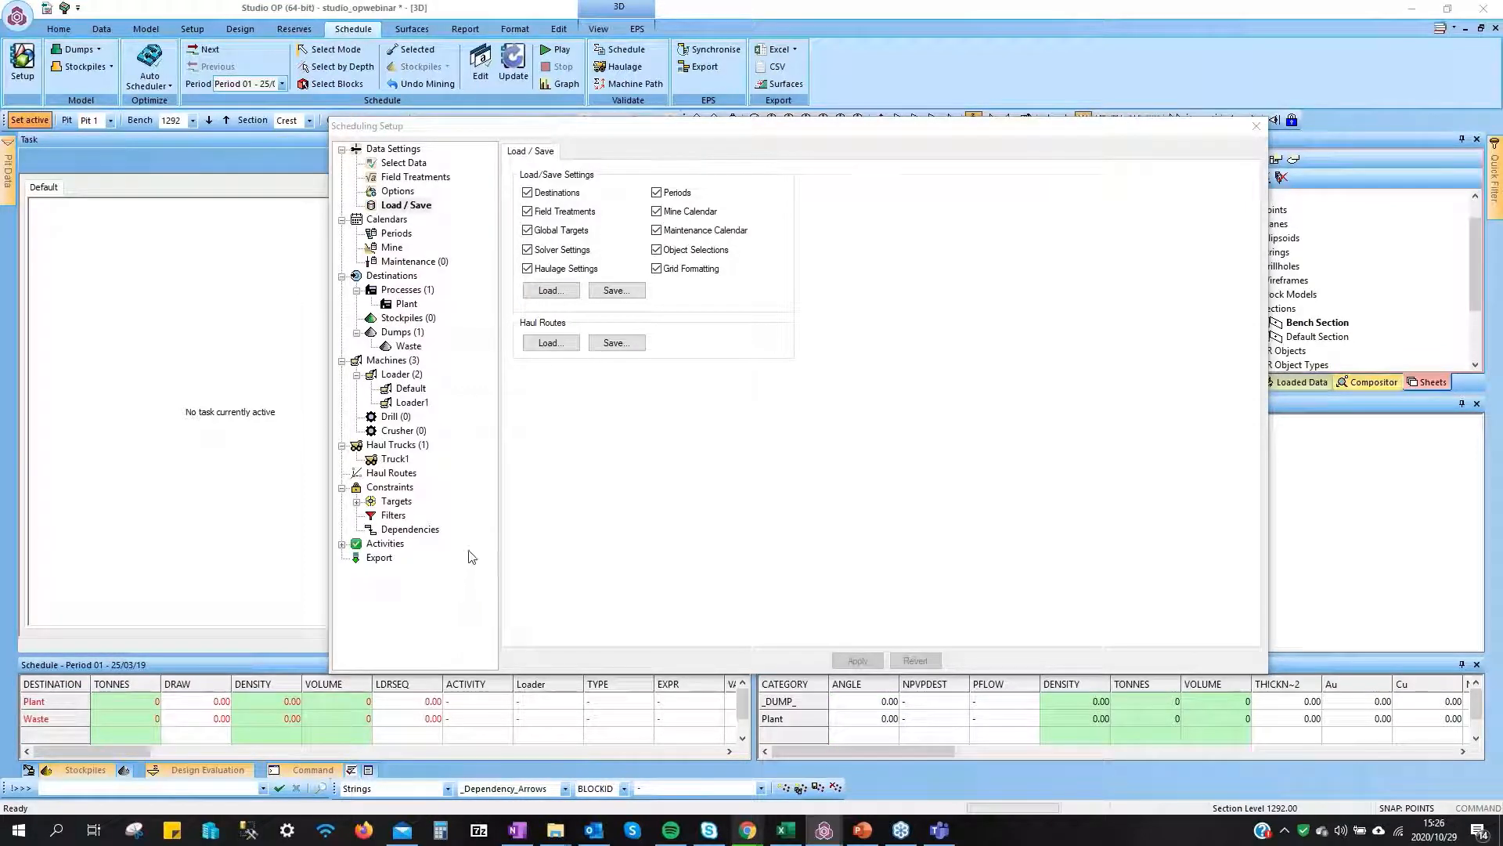
Constrain the Plant process destination to the Plant category and save its settings
{"action": "left_click", "coordinate": [407, 304]}
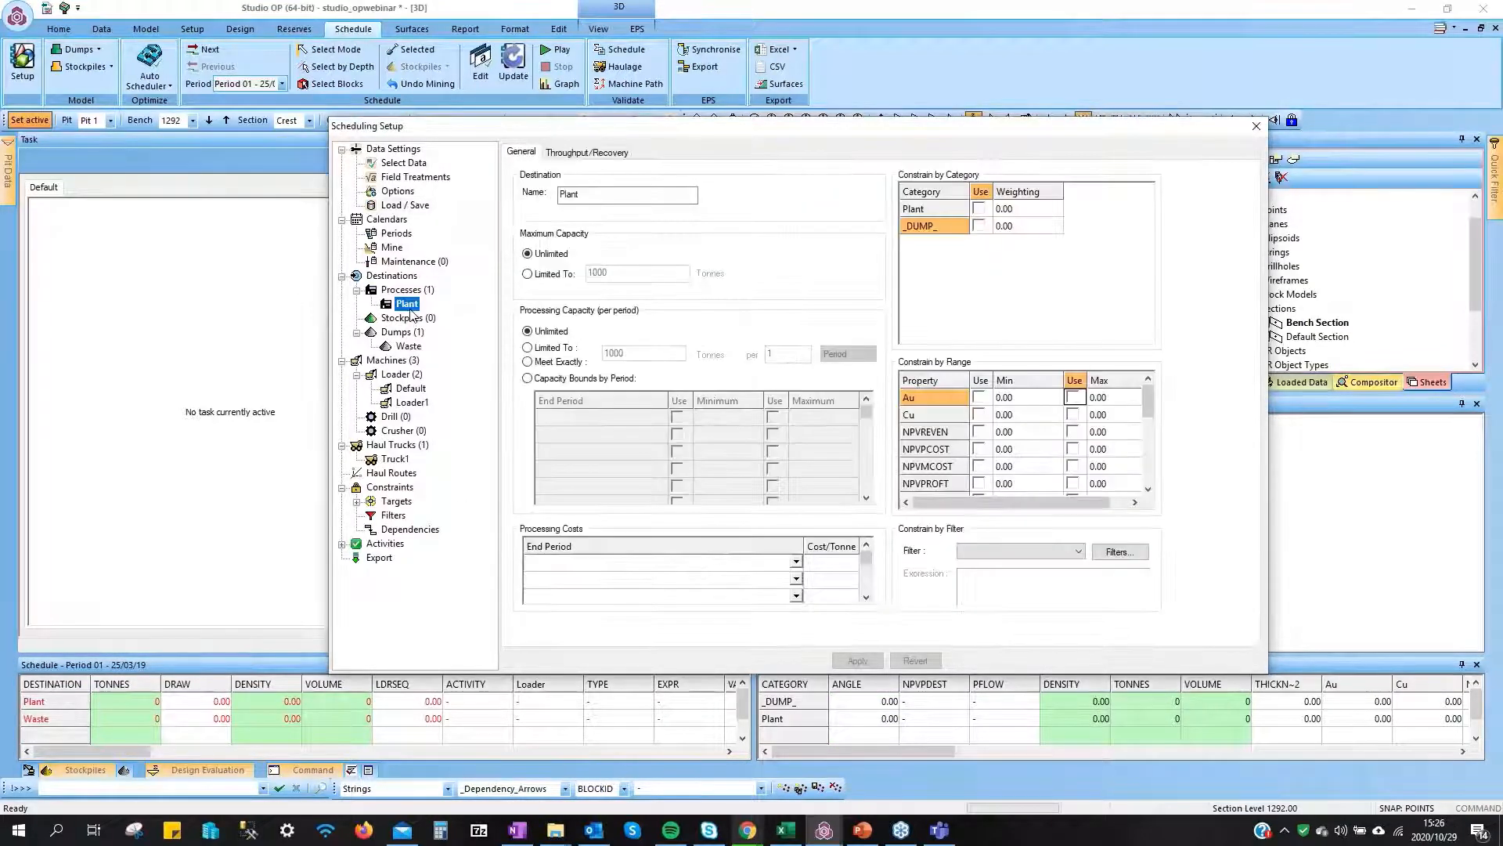
{"action": "left_click", "coordinate": [979, 209]}
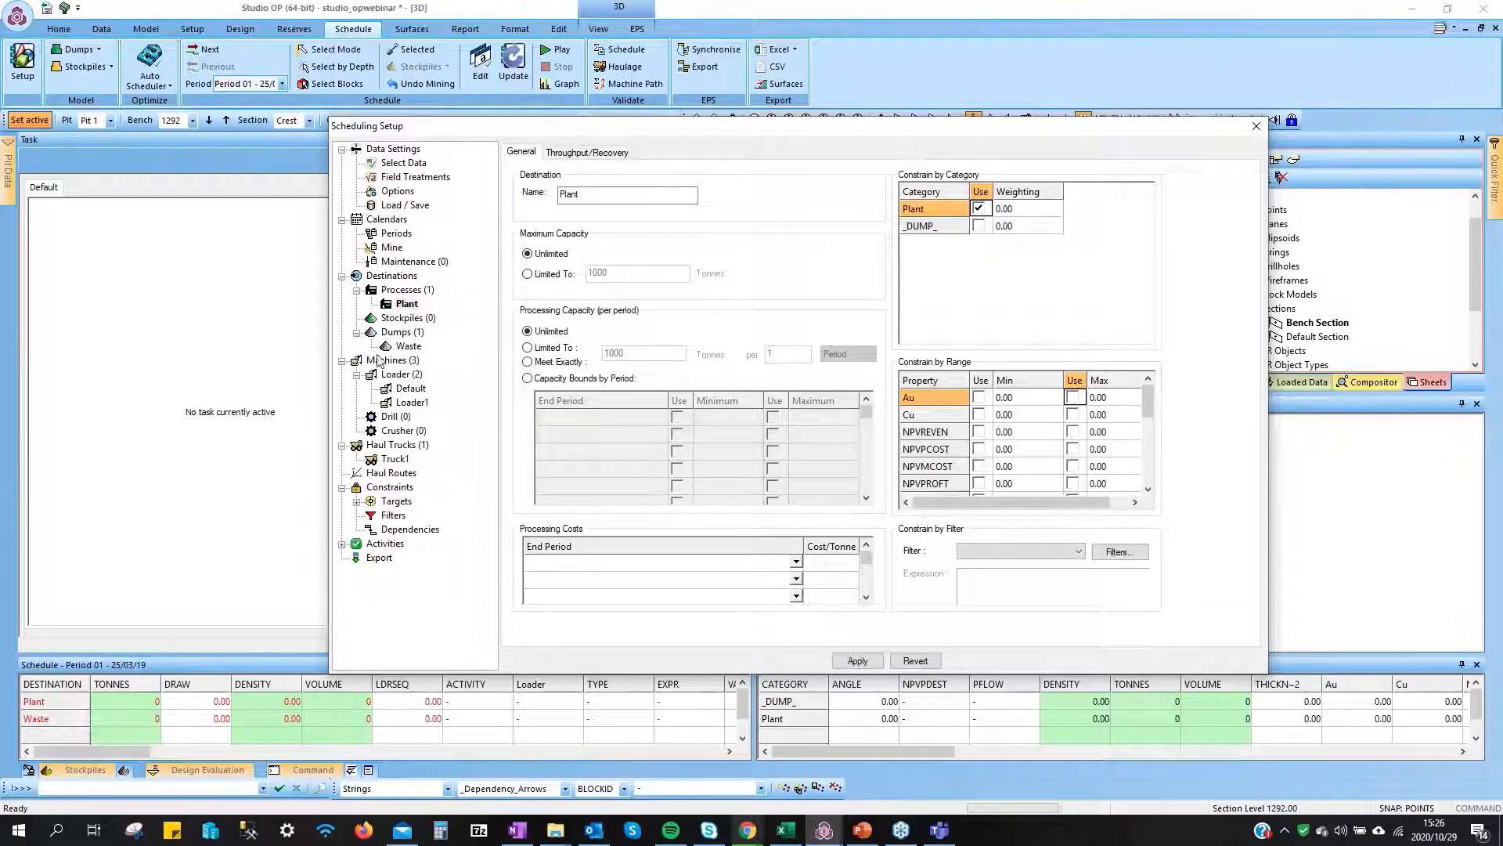
{"action": "left_click", "coordinate": [408, 346]}
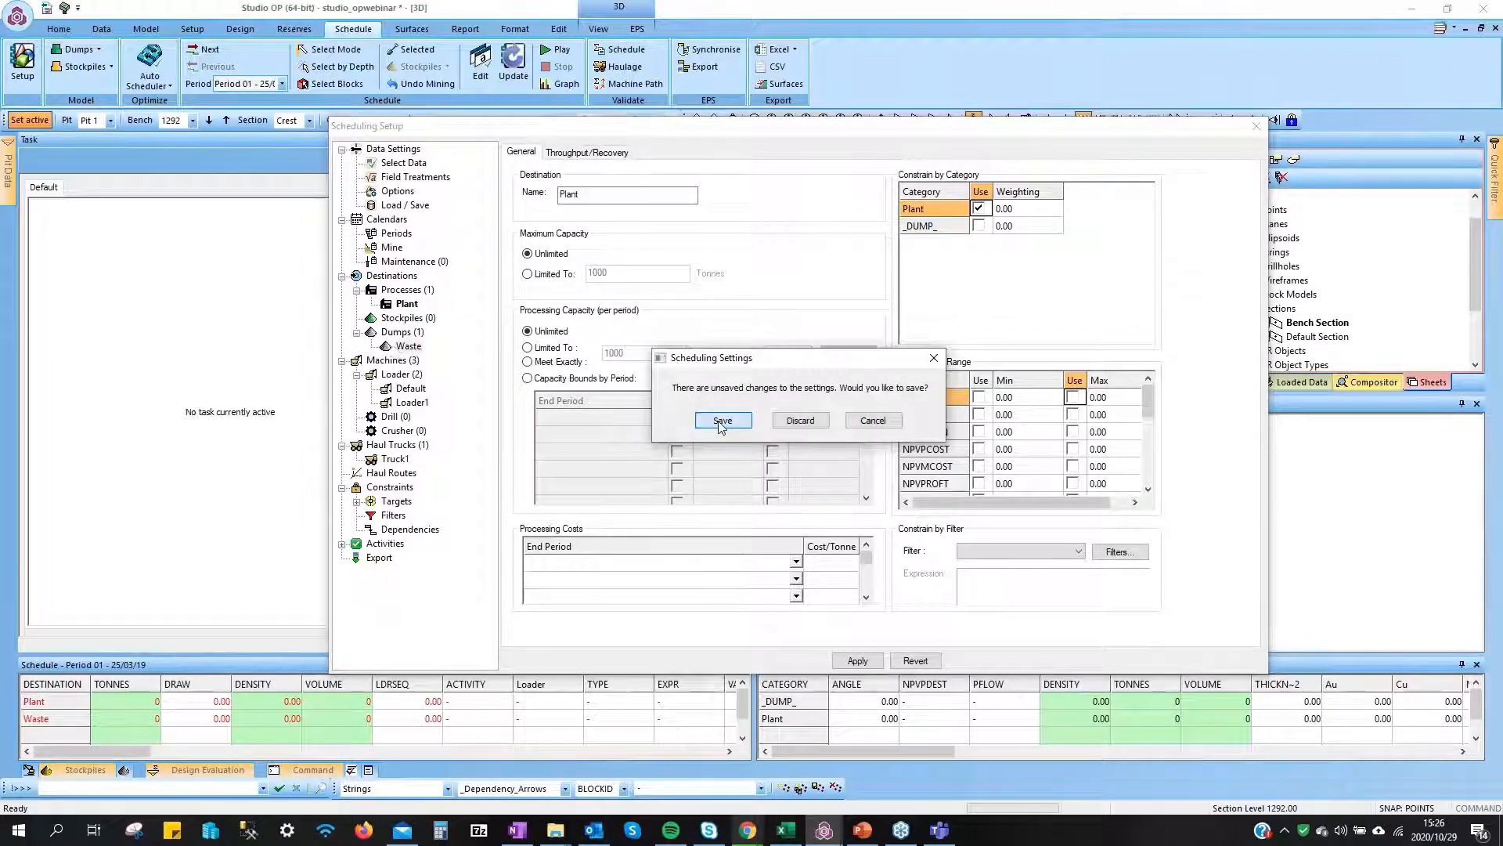
{"action": "left_click", "coordinate": [721, 421]}
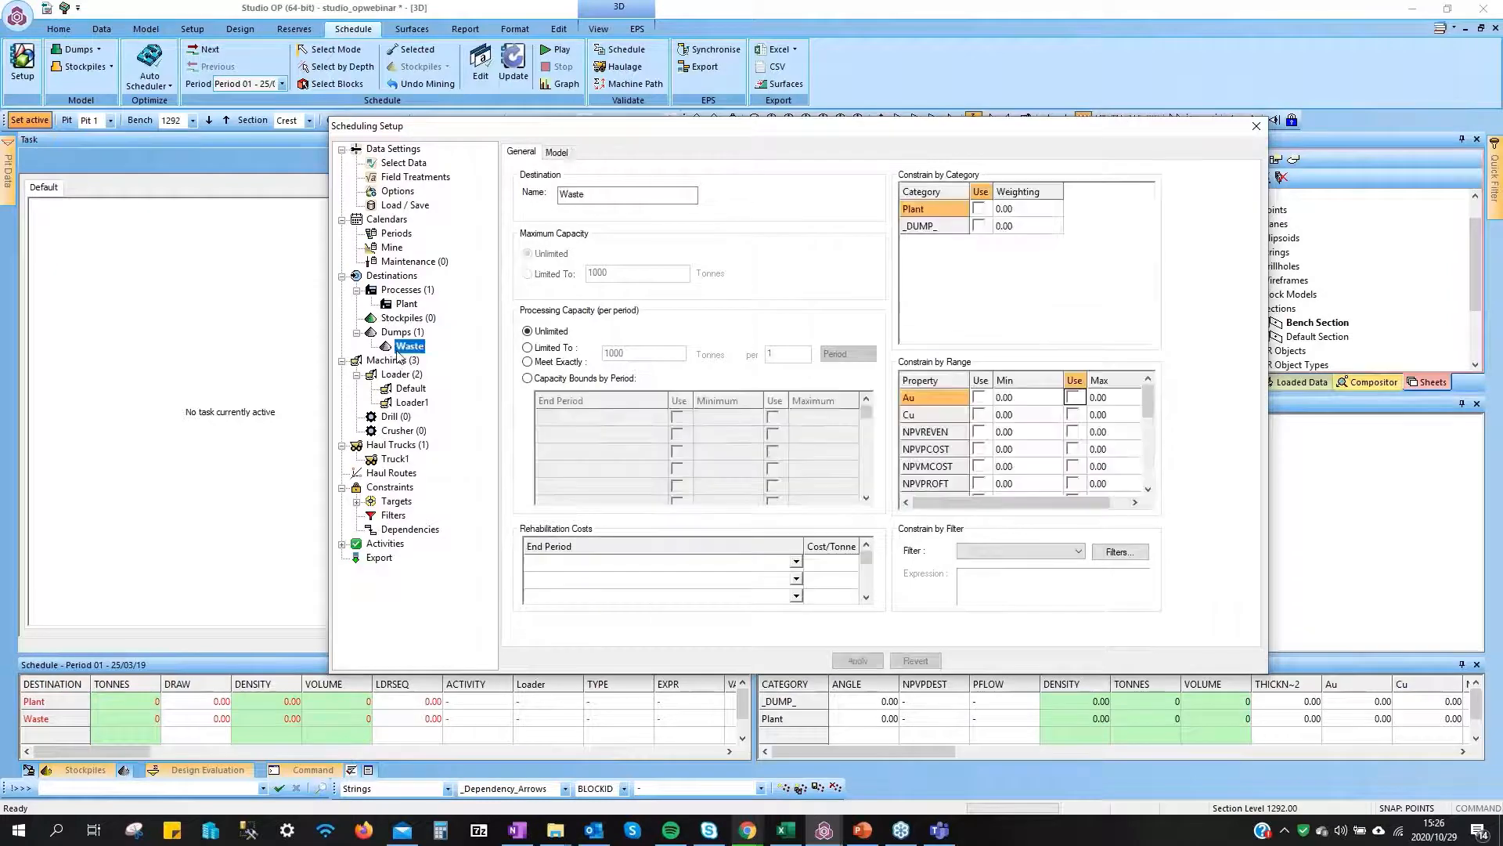
Constrain the Waste dump destination to the _DUMP_ category and save its settings
{"action": "left_click", "coordinate": [979, 226]}
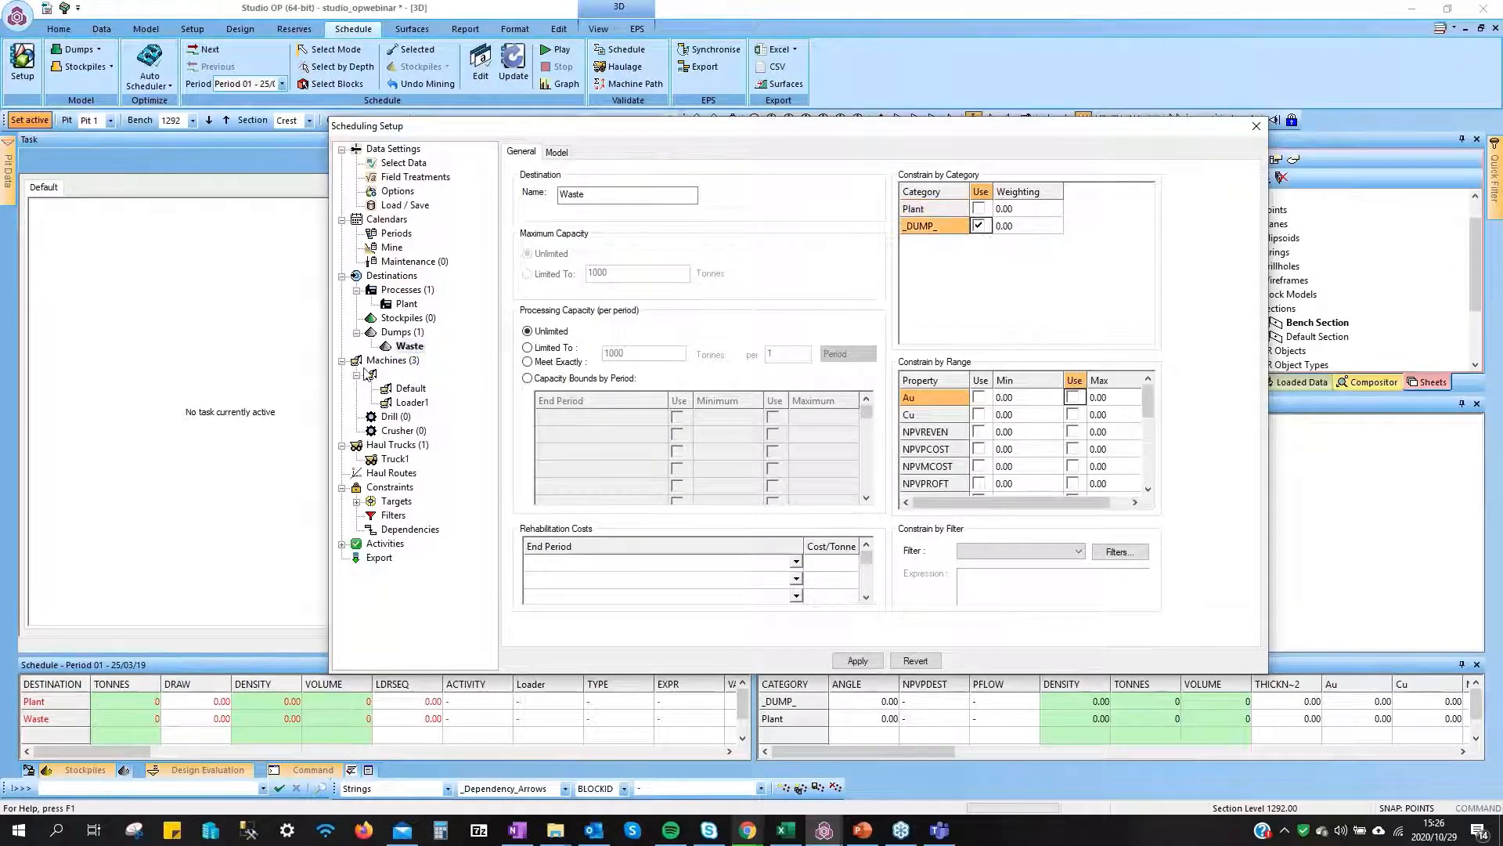
{"action": "left_click", "coordinate": [411, 402]}
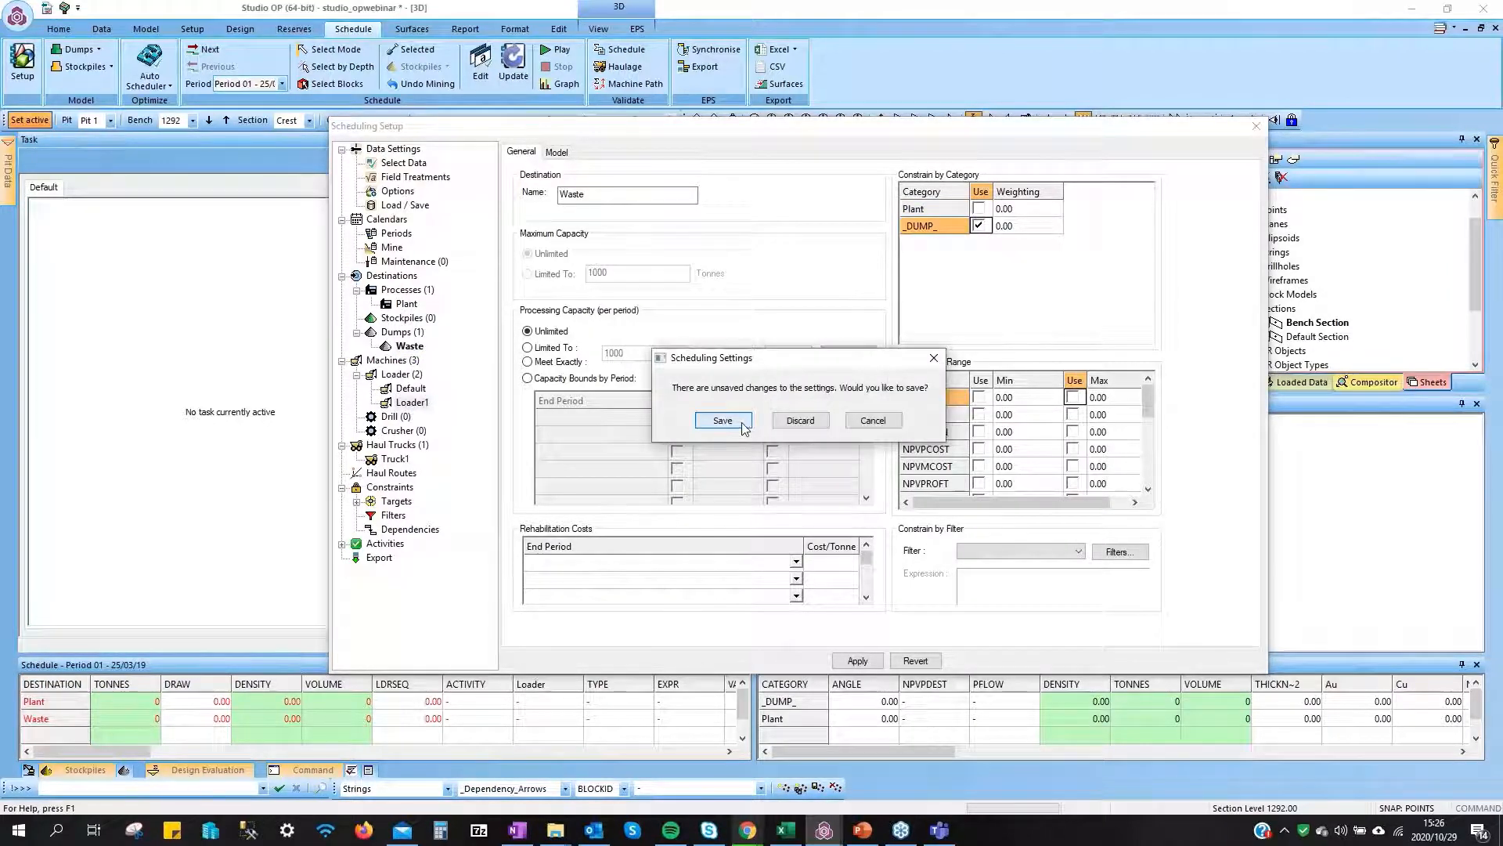
{"action": "left_click", "coordinate": [740, 424]}
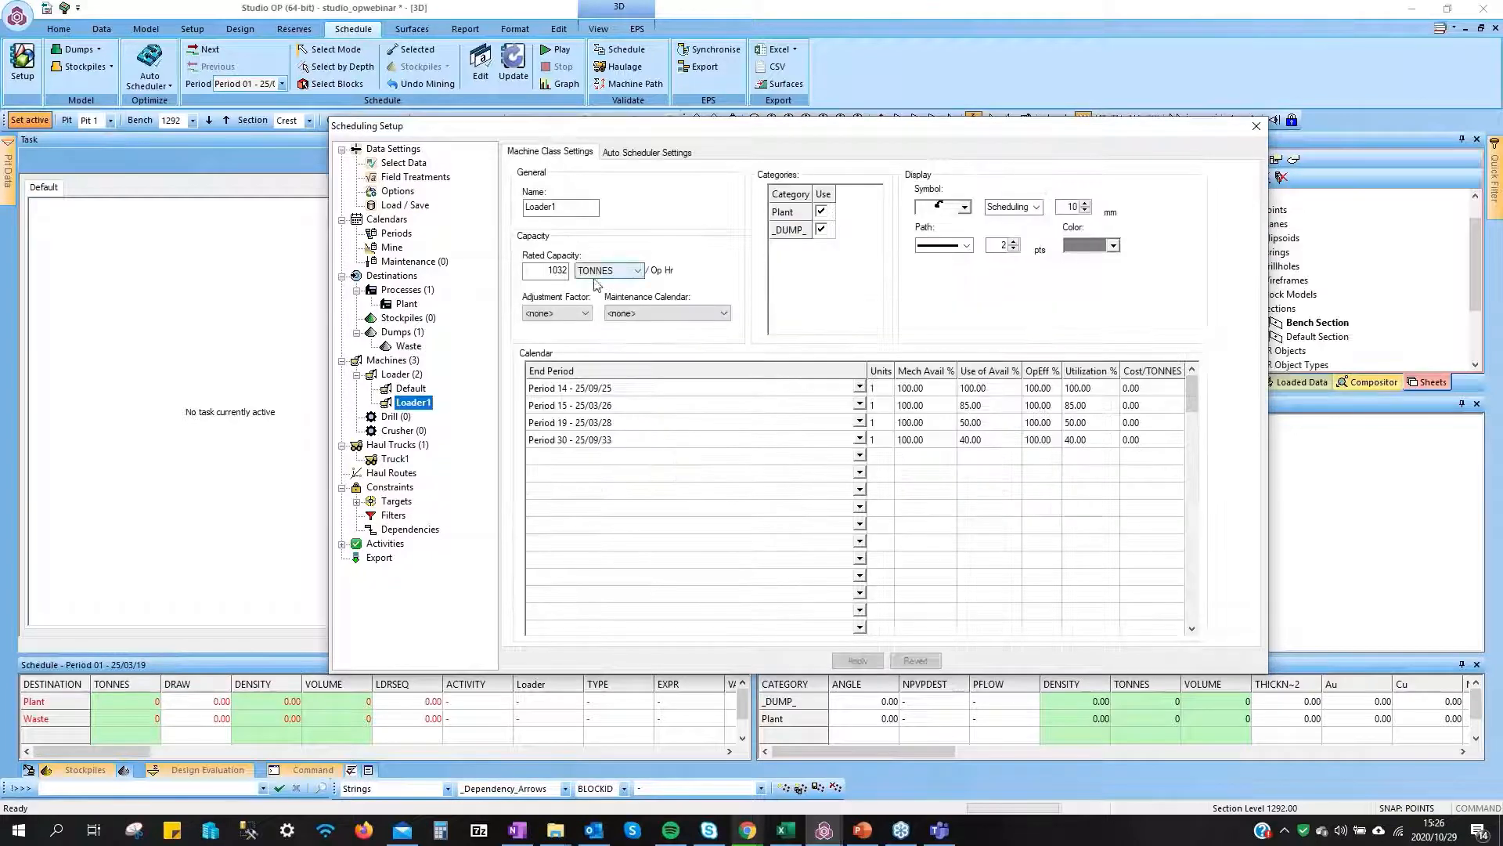
Examine Loader1's calendar end periods, save its settings and open the Truck1 haul truck
{"action": "left_click", "coordinate": [612, 393]}
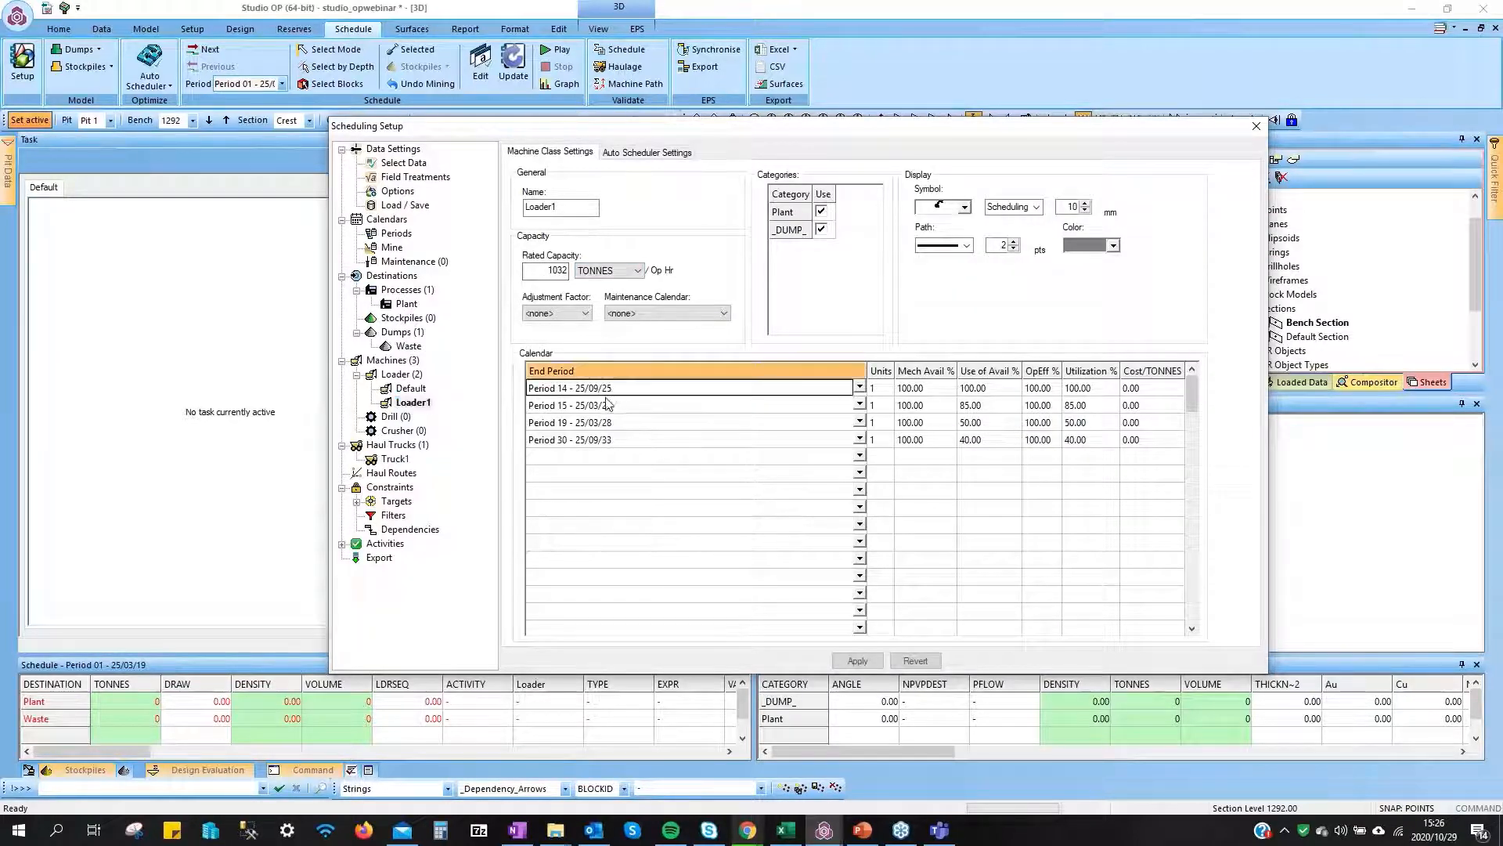
{"action": "left_click", "coordinate": [732, 427]}
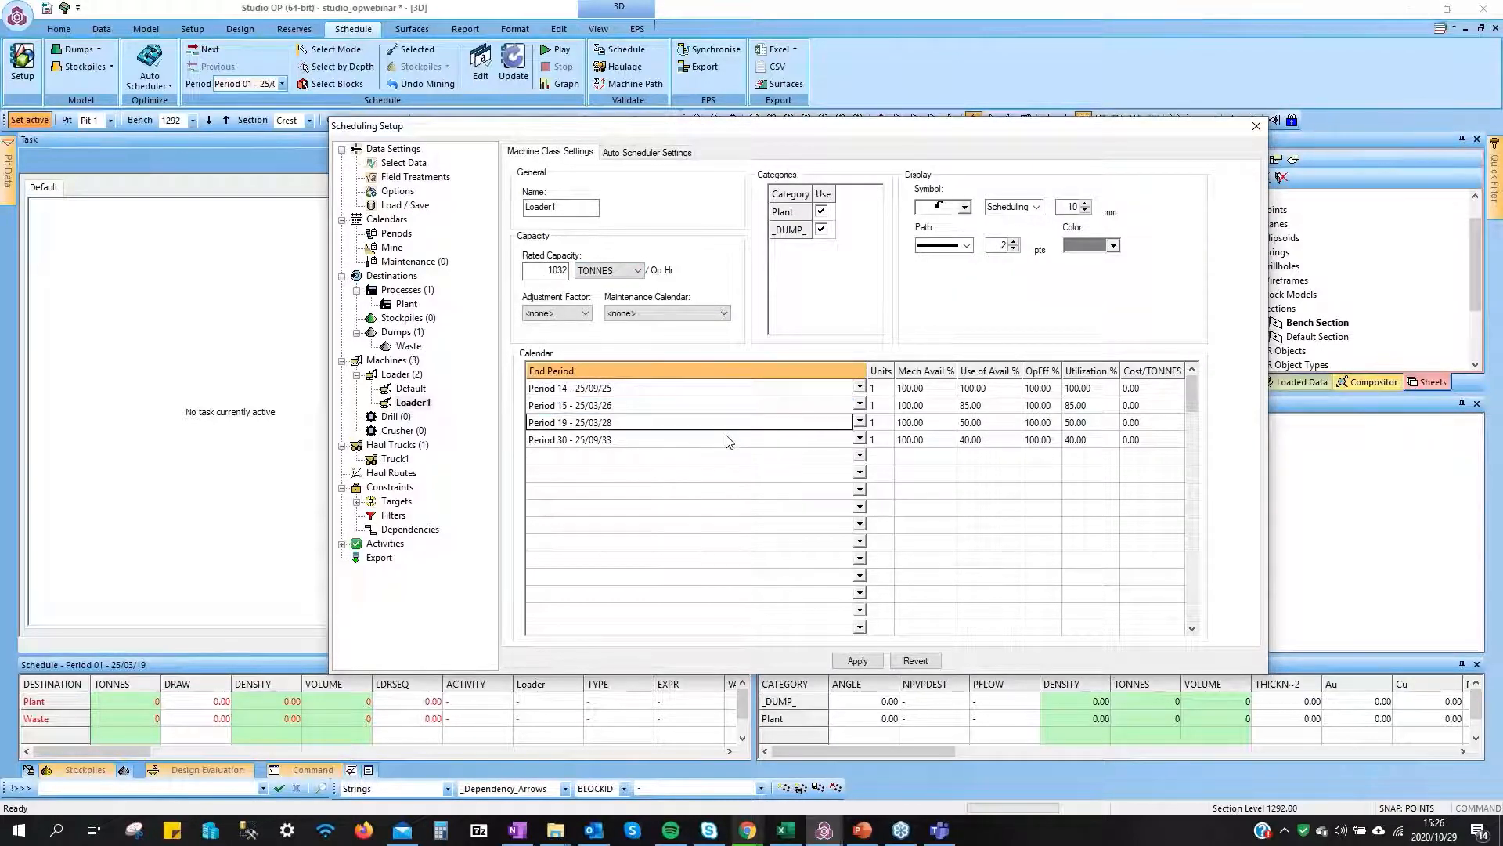
{"action": "left_click", "coordinate": [728, 440]}
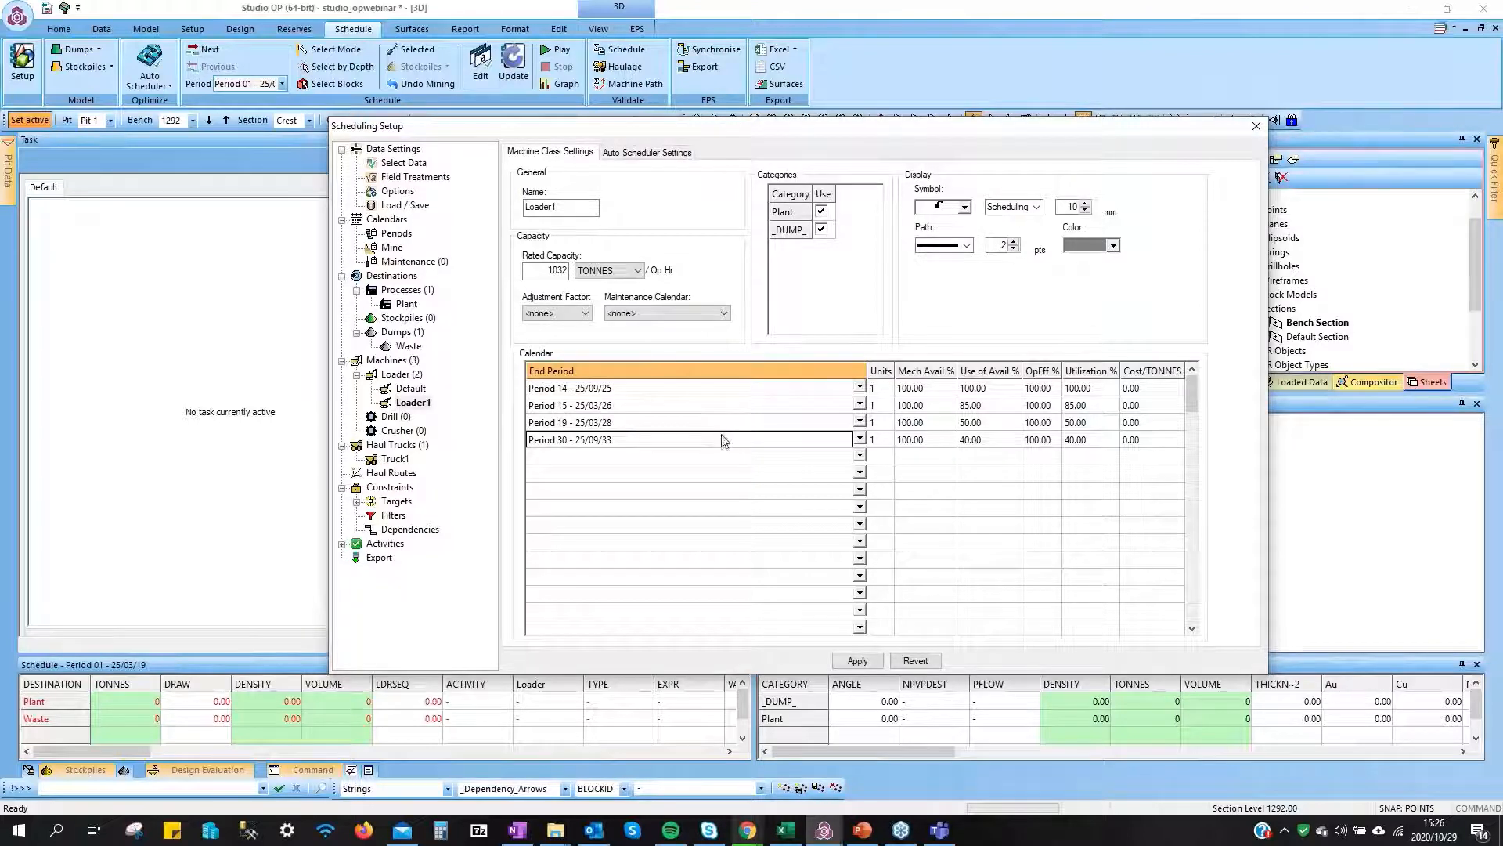
{"action": "left_click", "coordinate": [398, 456]}
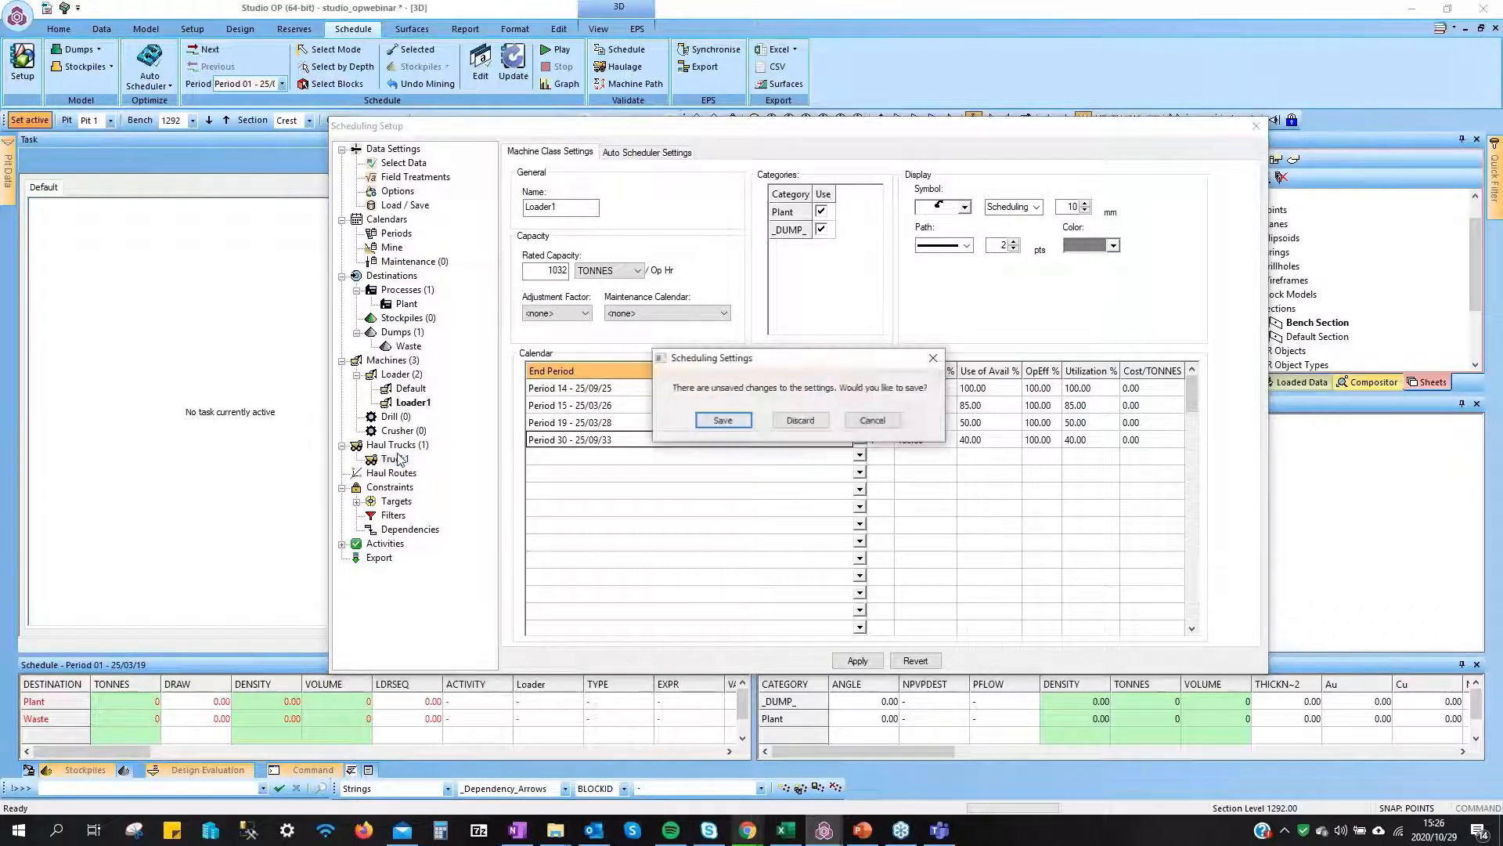
{"action": "left_click", "coordinate": [722, 421]}
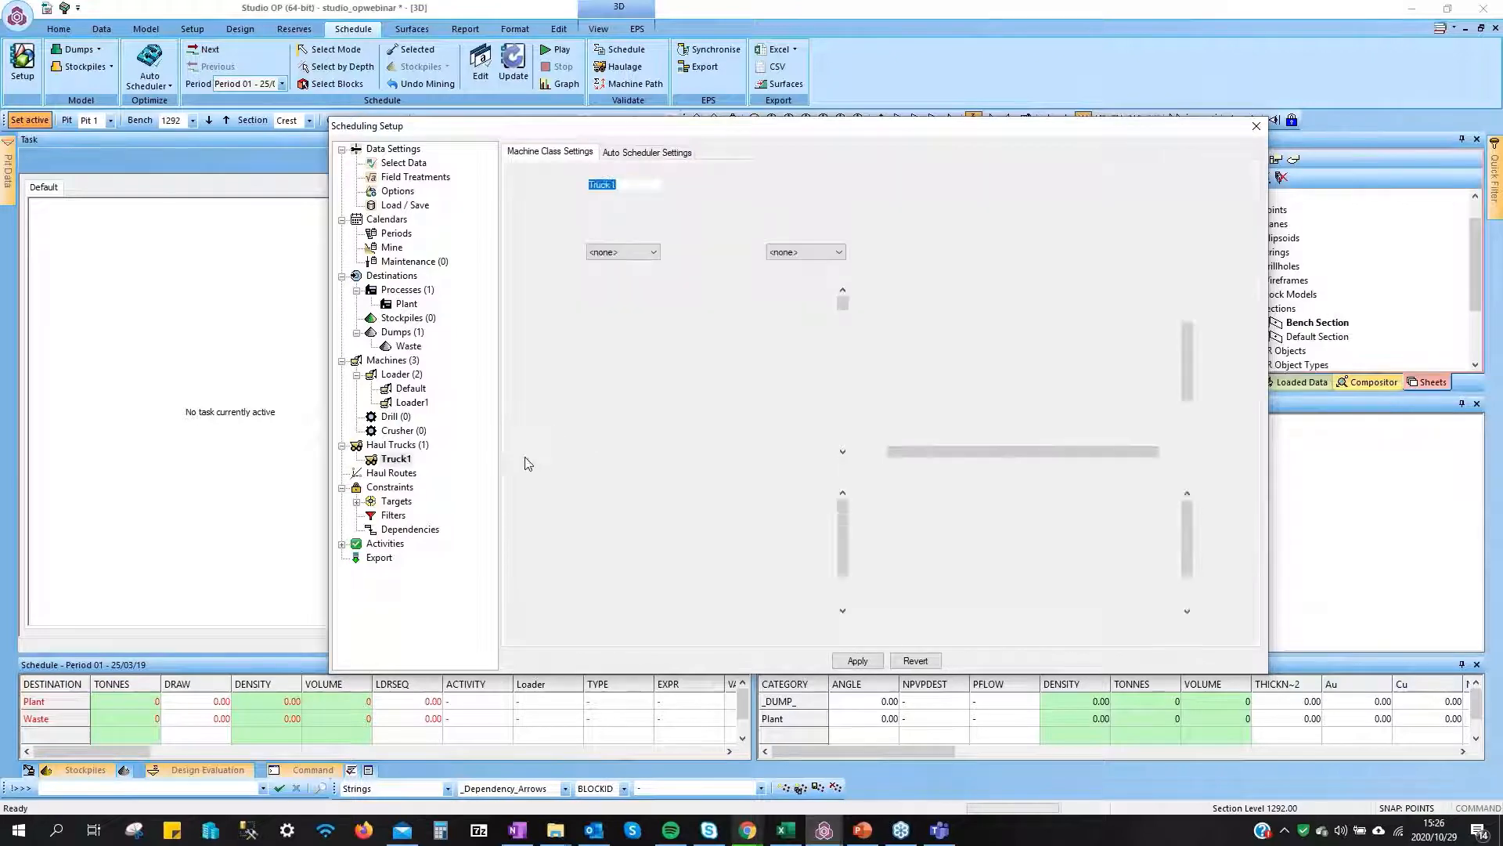
Examine the haul routes' bench exits, pit exits, intersections, destinations, dump points, roads and sectors, and open the destination grade/quality targets
{"action": "left_click", "coordinate": [393, 474]}
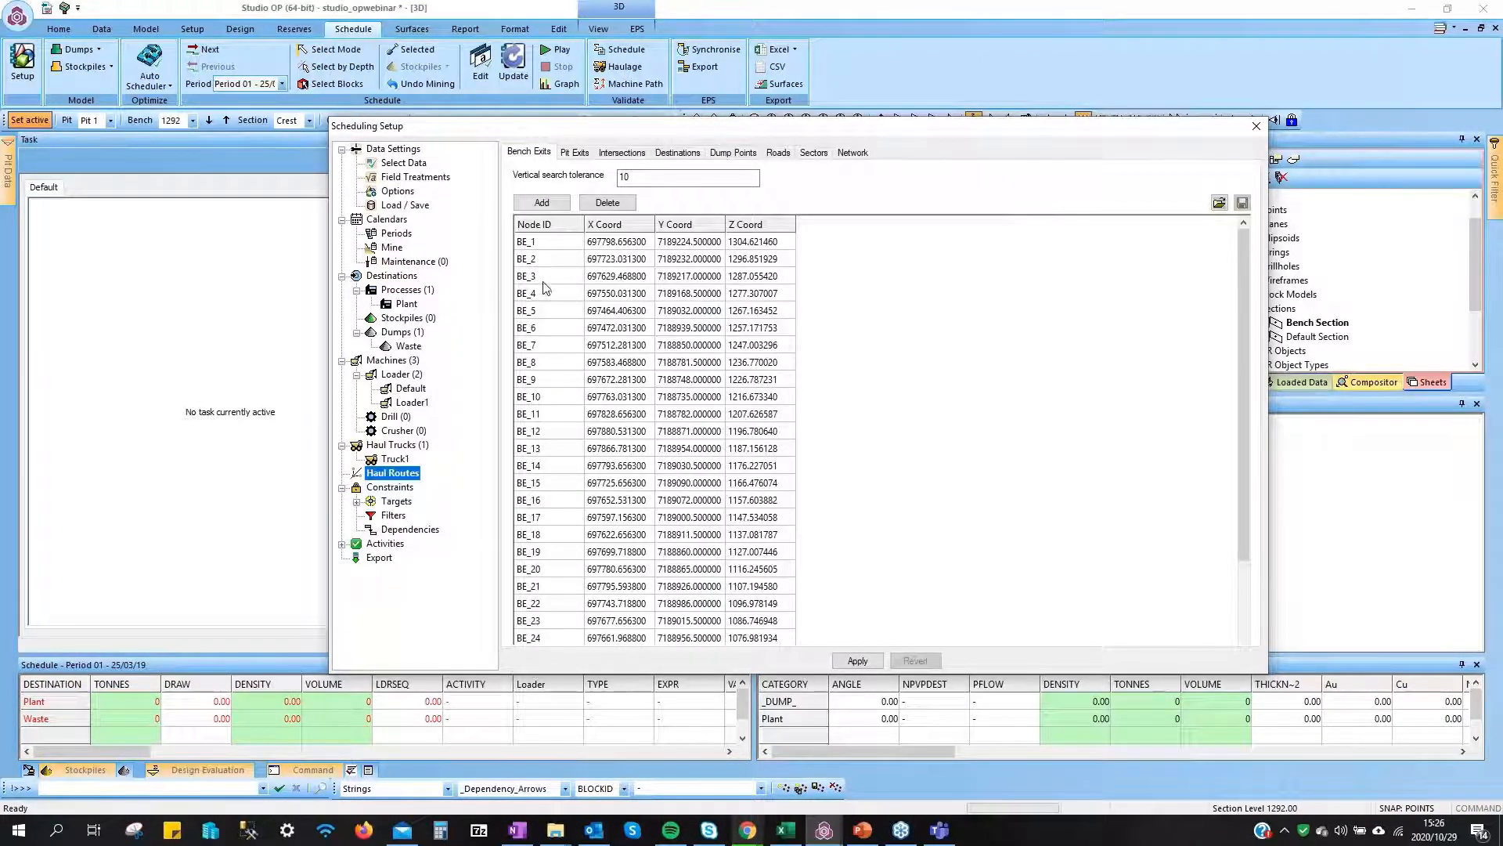
{"action": "scroll", "coordinate": [548, 293], "scroll_direction": "down", "scroll_amount": 3}
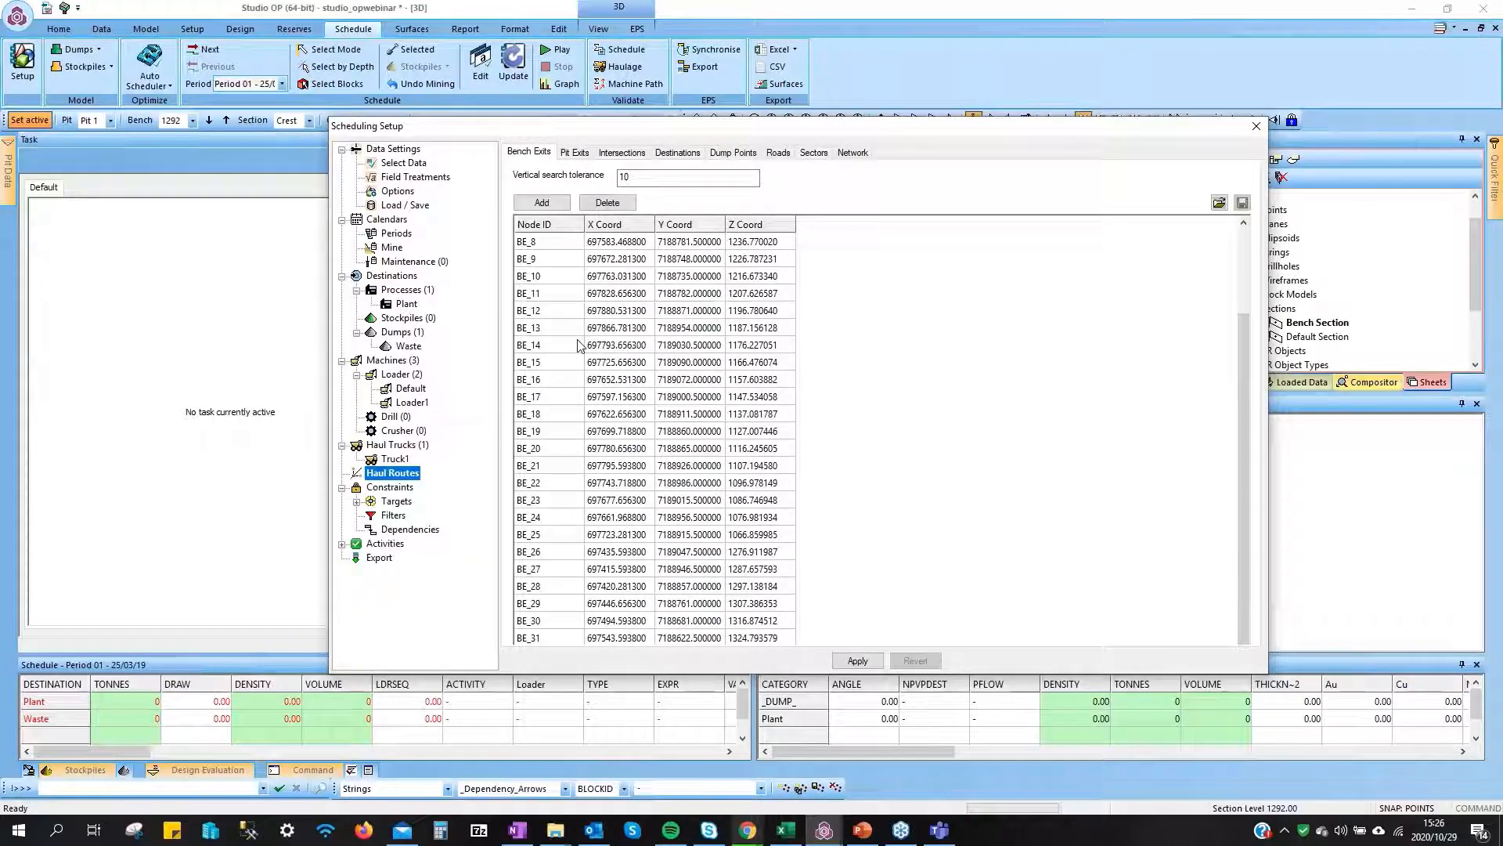
{"action": "left_click", "coordinate": [586, 155]}
{"action": "left_click", "coordinate": [626, 155]}
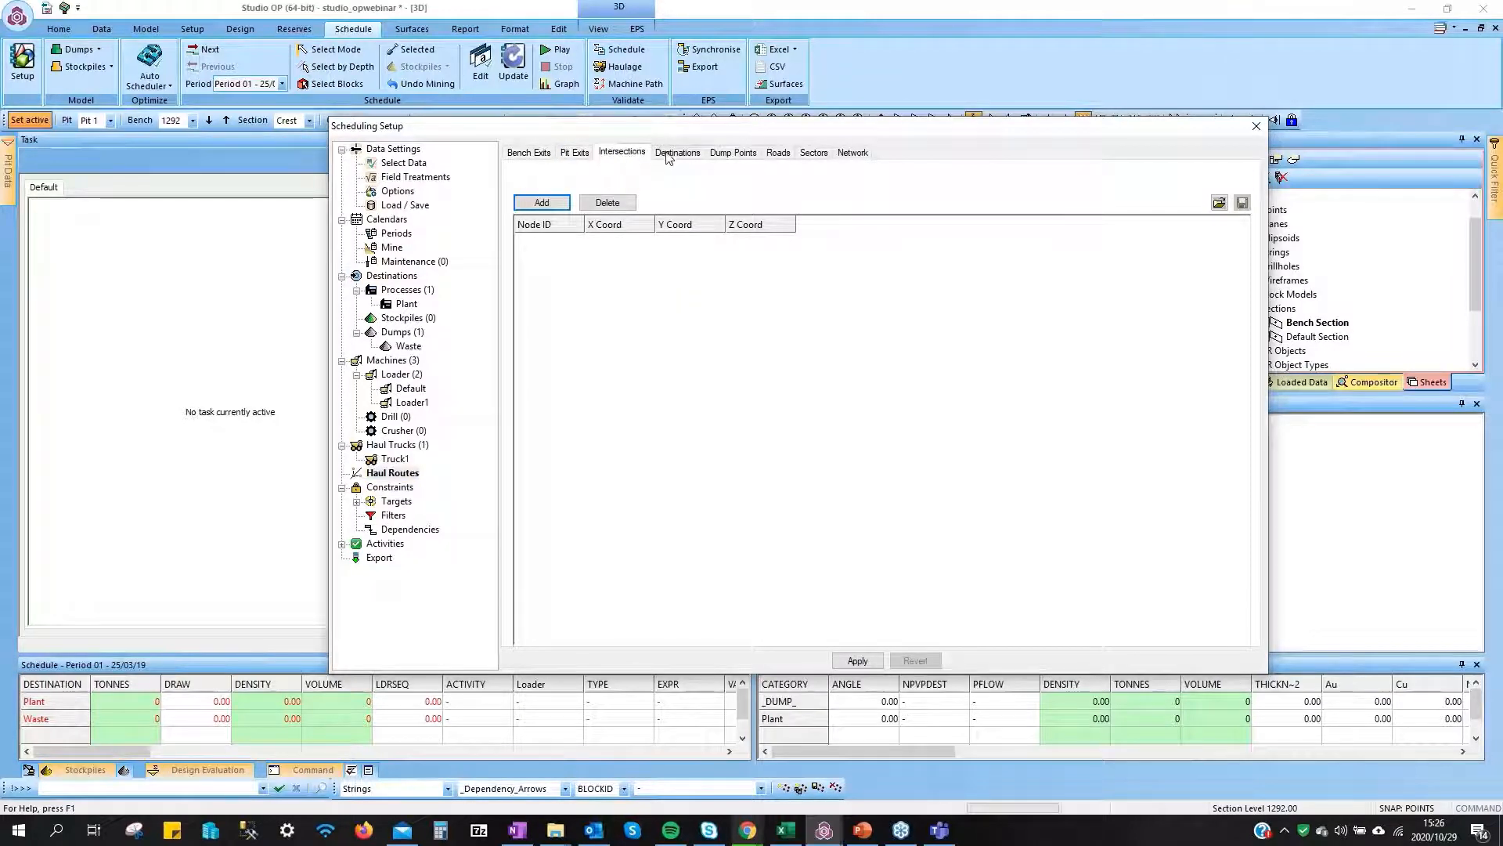
{"action": "left_click", "coordinate": [670, 155]}
{"action": "left_click", "coordinate": [724, 159]}
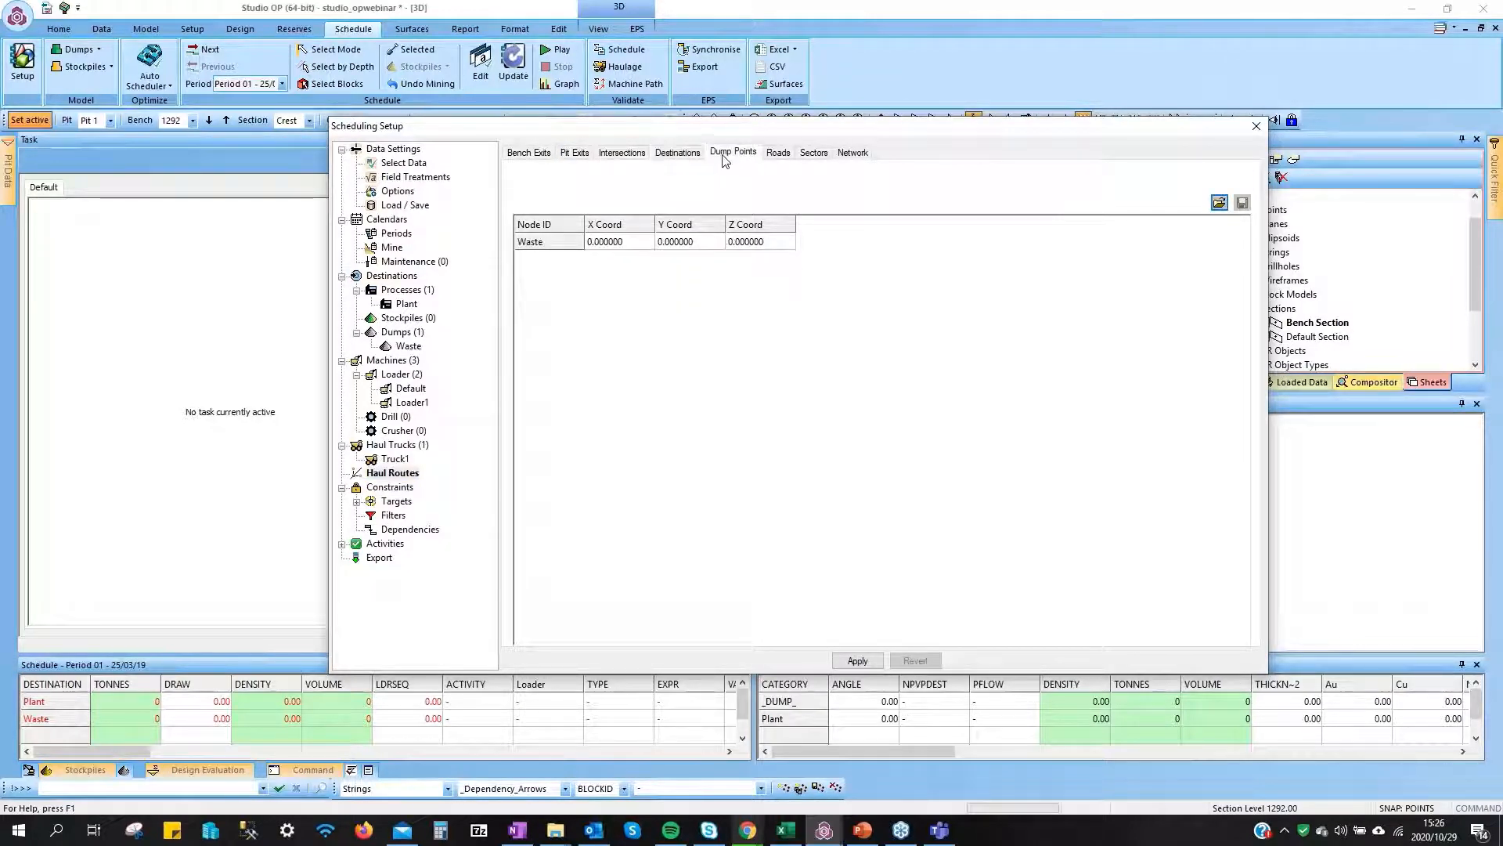
{"action": "left_click", "coordinate": [778, 153]}
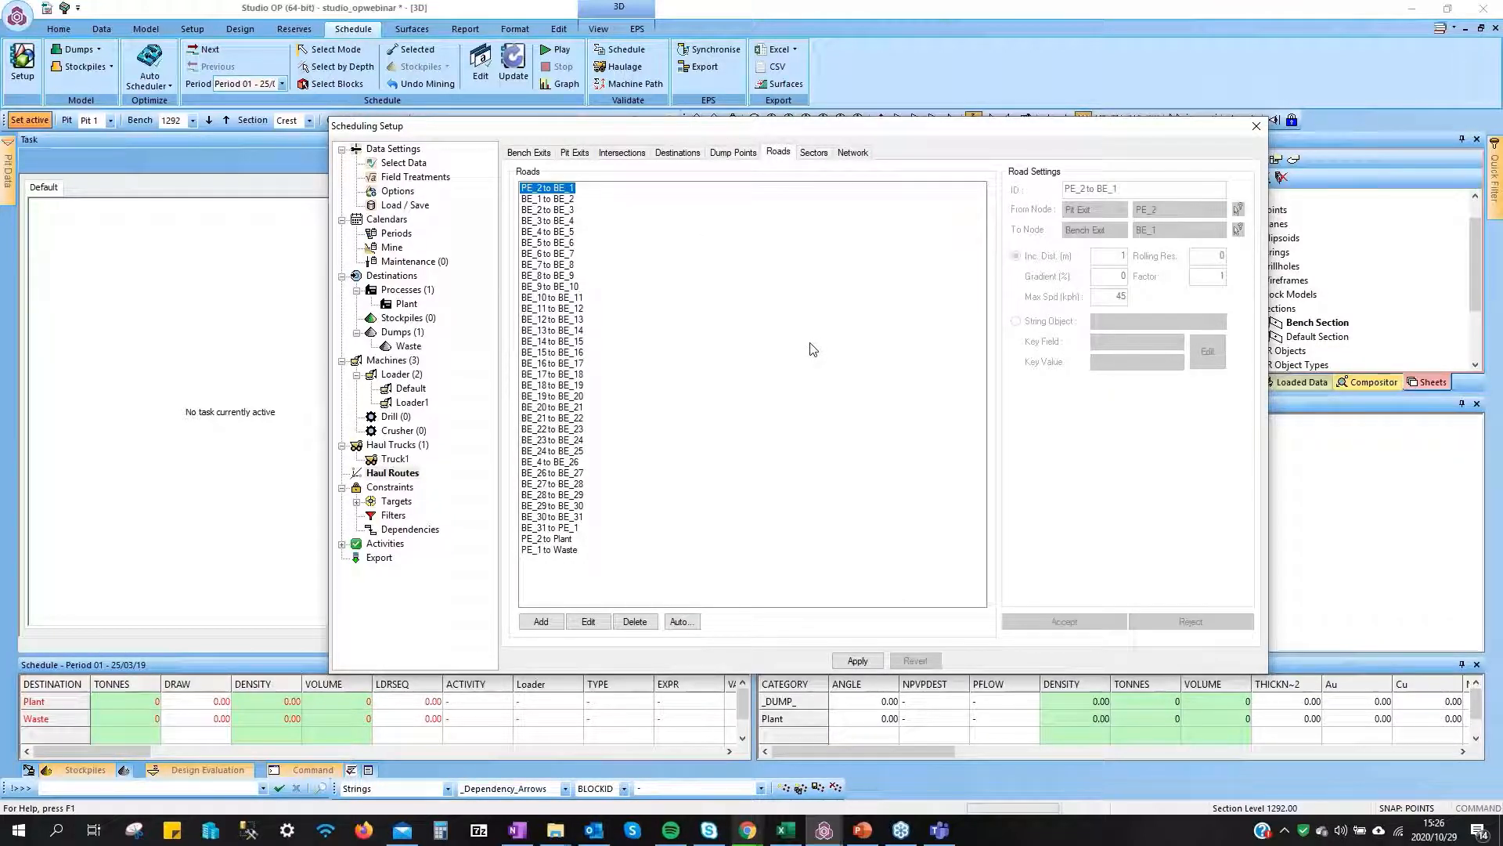
{"action": "left_click", "coordinate": [814, 152]}
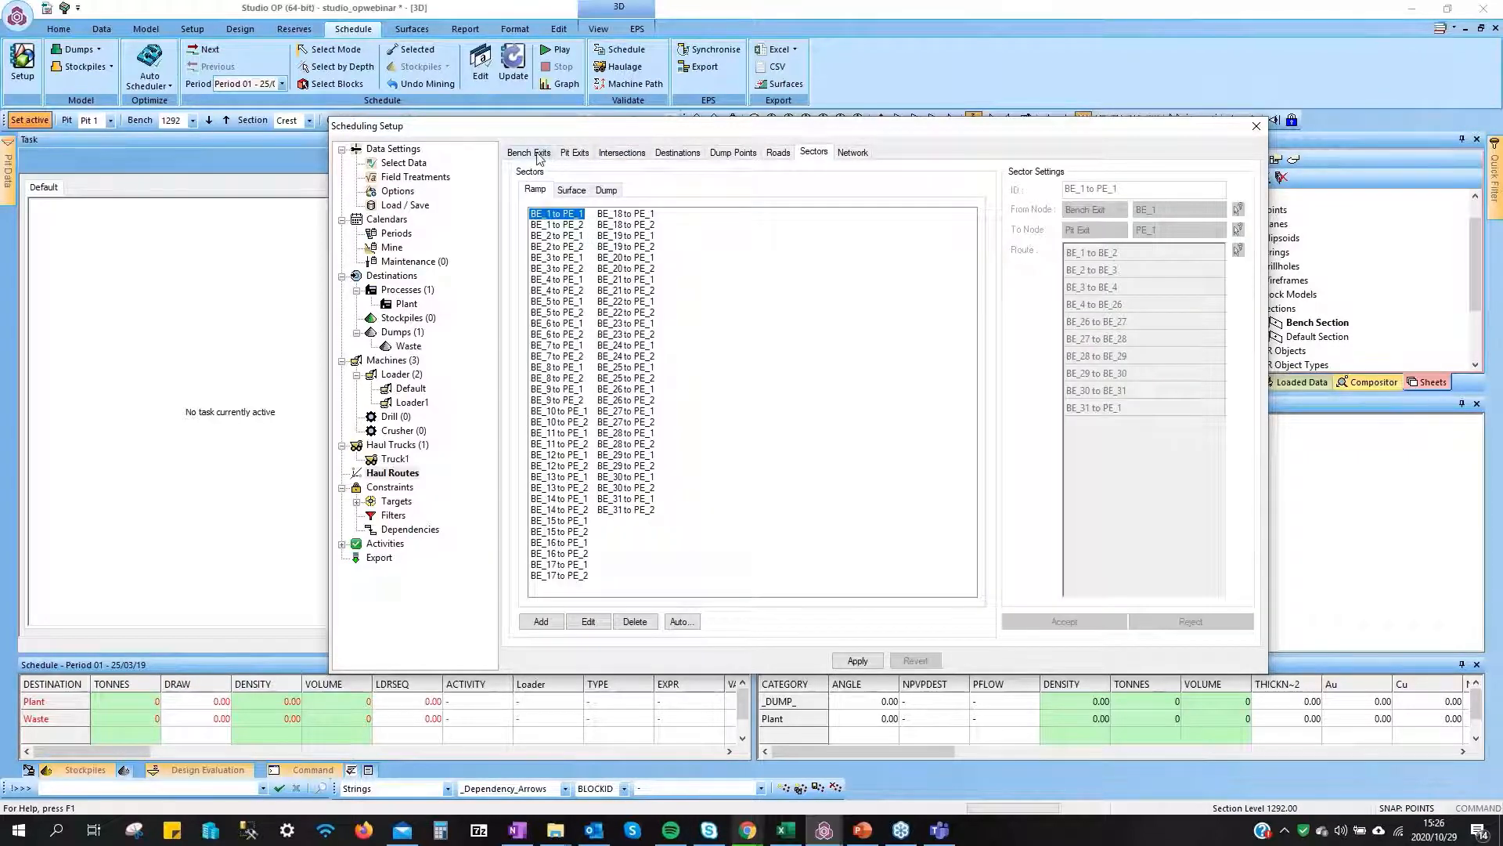
{"action": "left_click", "coordinate": [539, 153]}
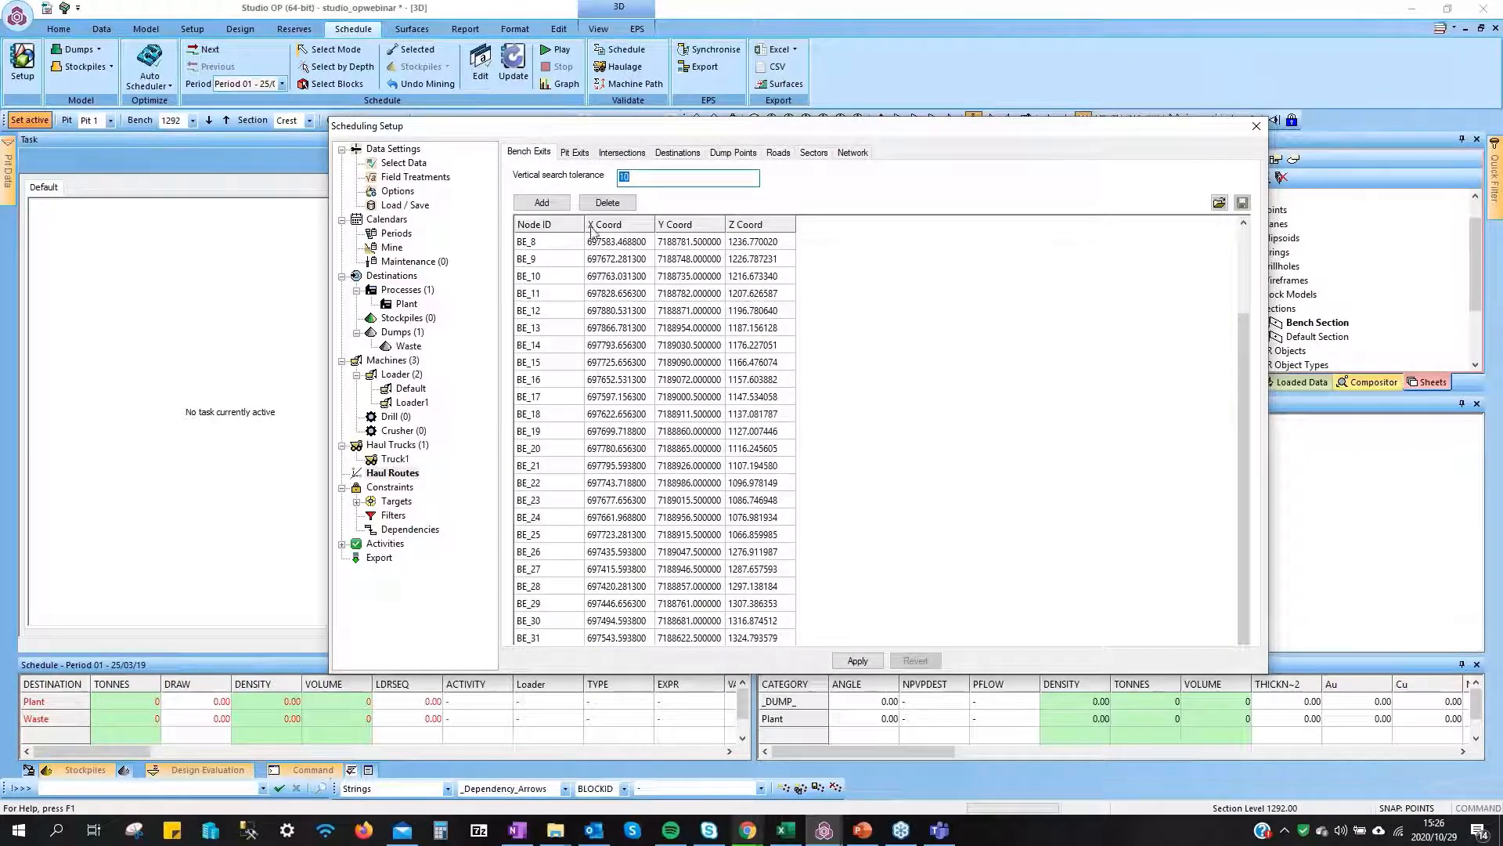
{"action": "left_click", "coordinate": [575, 152]}
{"action": "left_click", "coordinate": [530, 152]}
{"action": "left_click", "coordinate": [397, 487]}
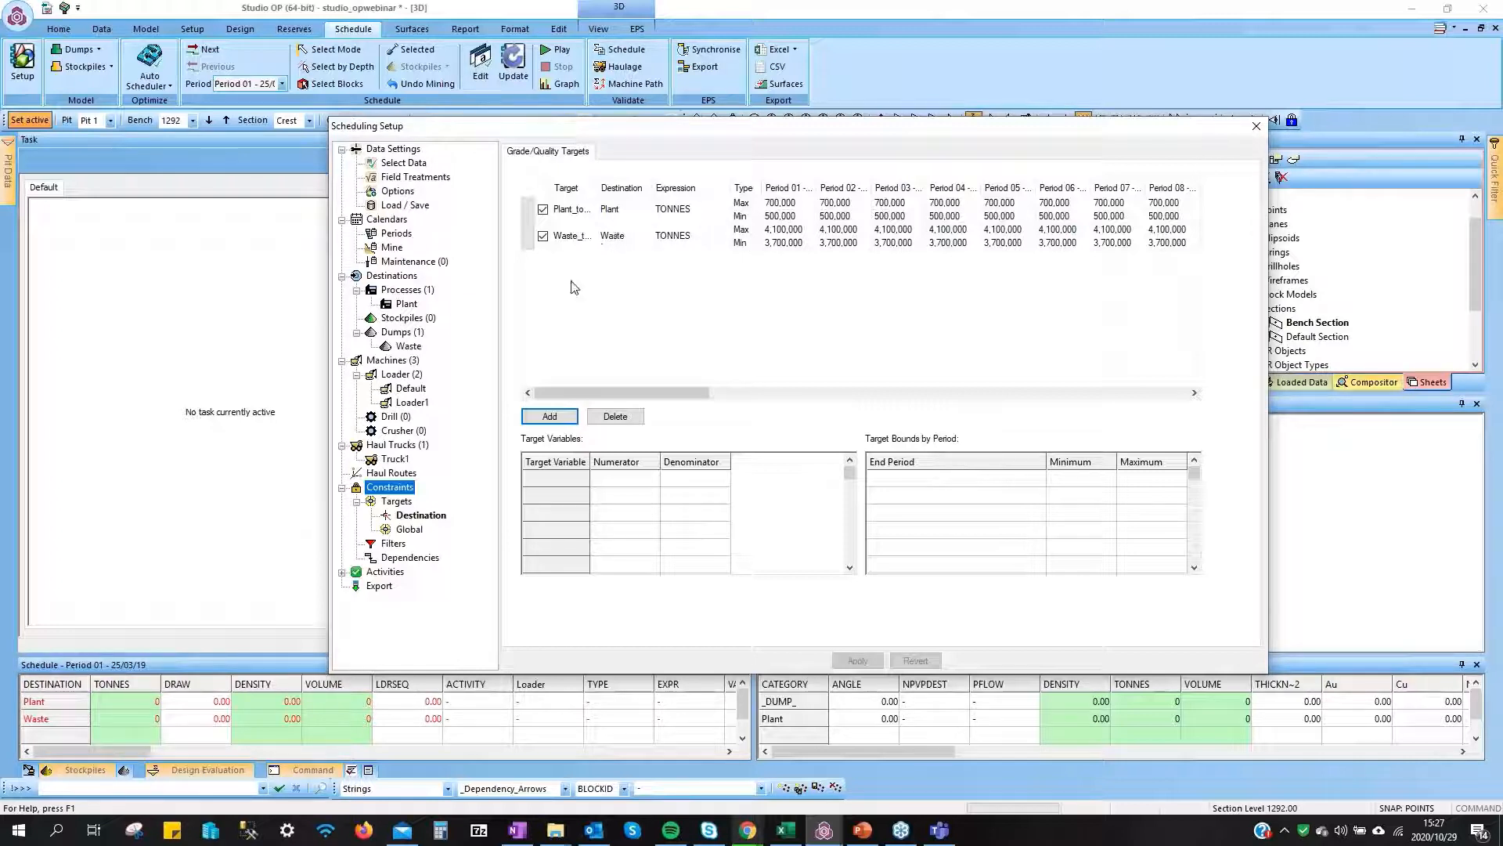
Examine the scheduling setup's dependencies and the Loading activity's settings, and close the setup
{"action": "left_click", "coordinate": [410, 557]}
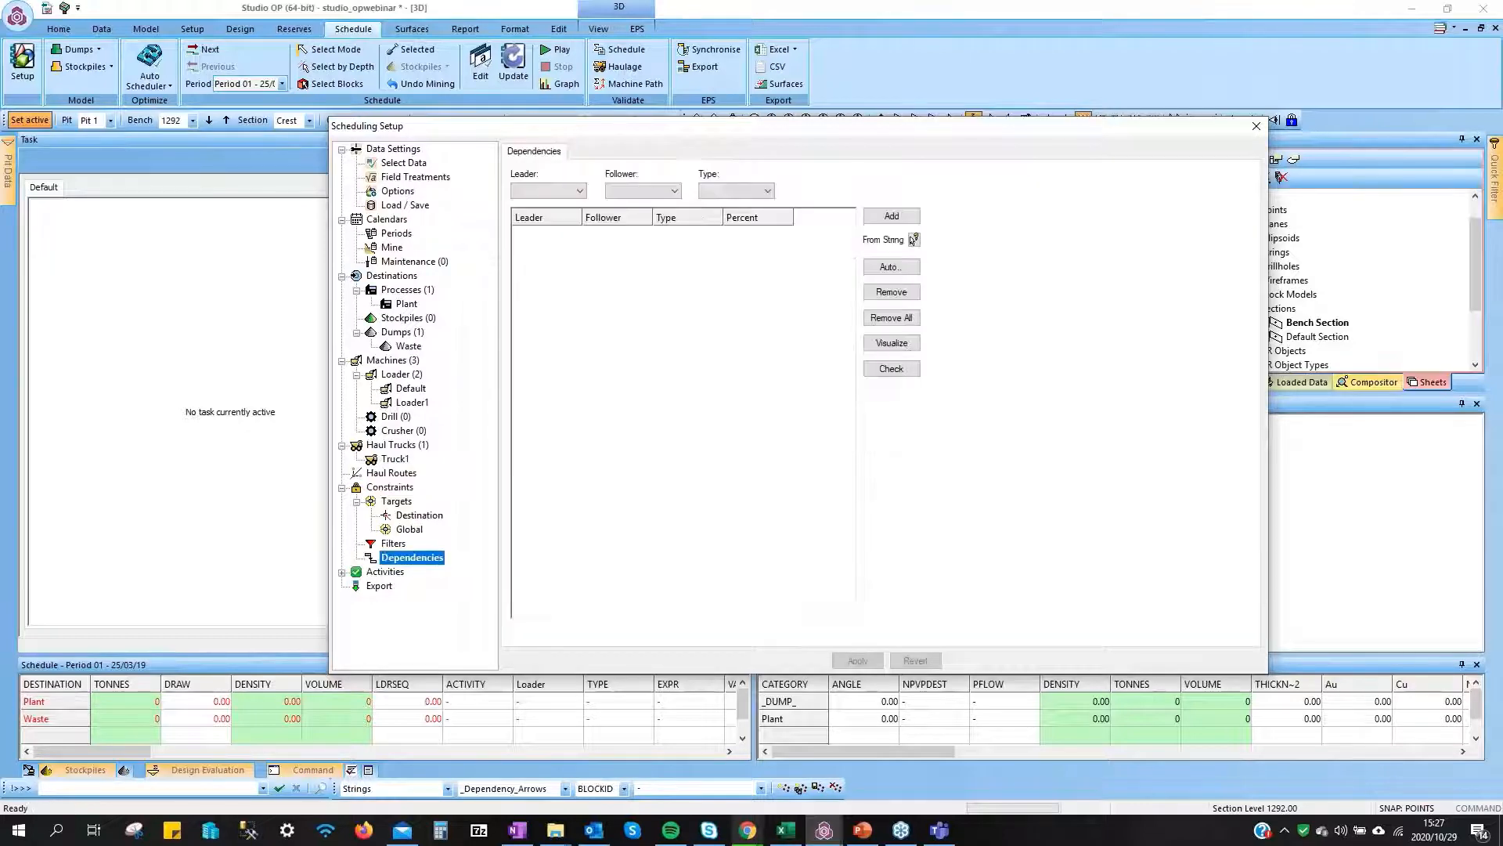
{"action": "left_click", "coordinate": [342, 572]}
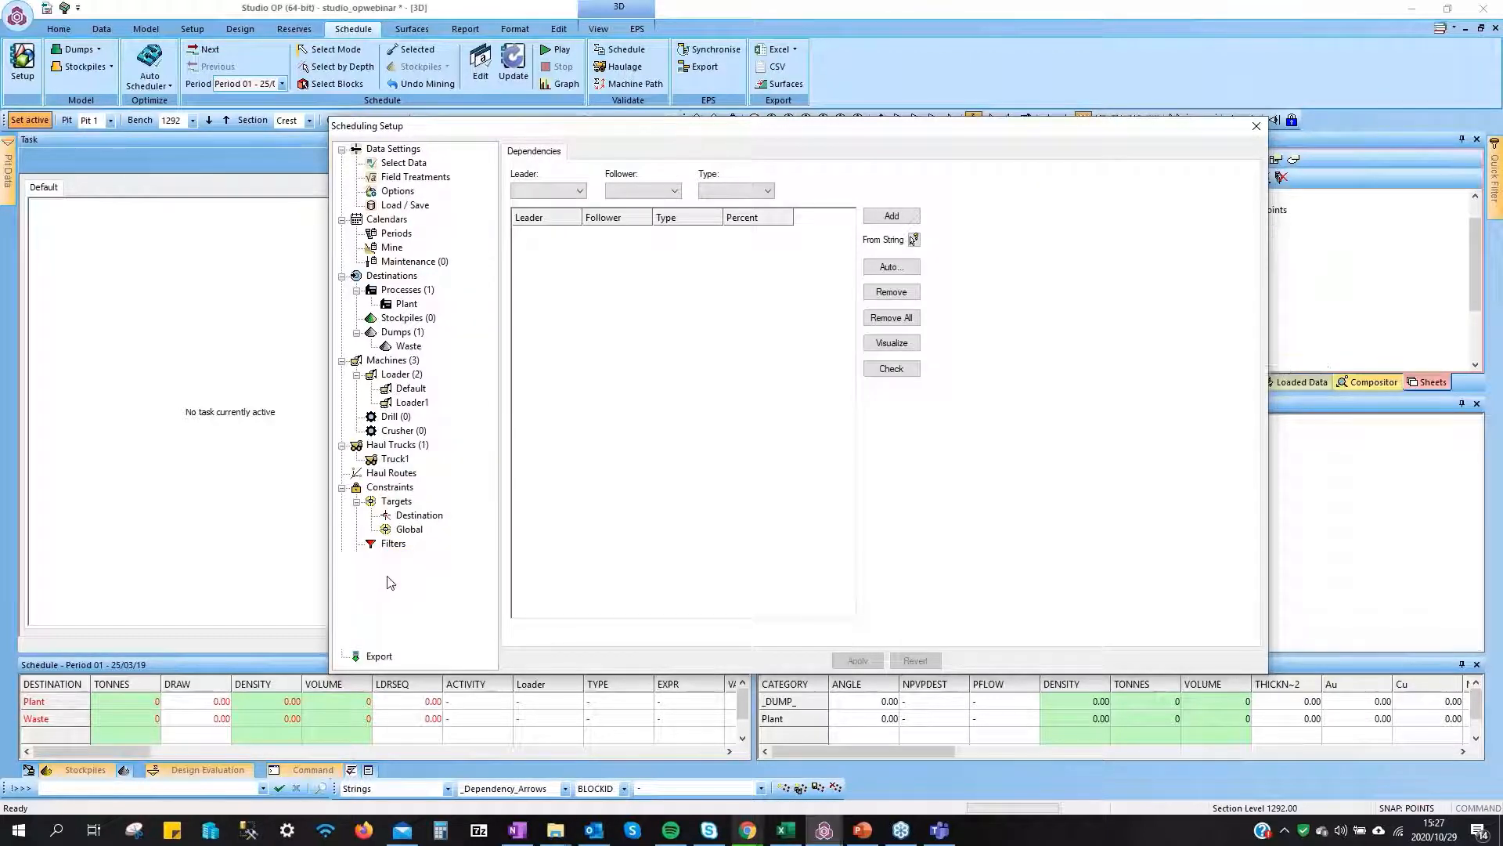
{"action": "left_click", "coordinate": [385, 571]}
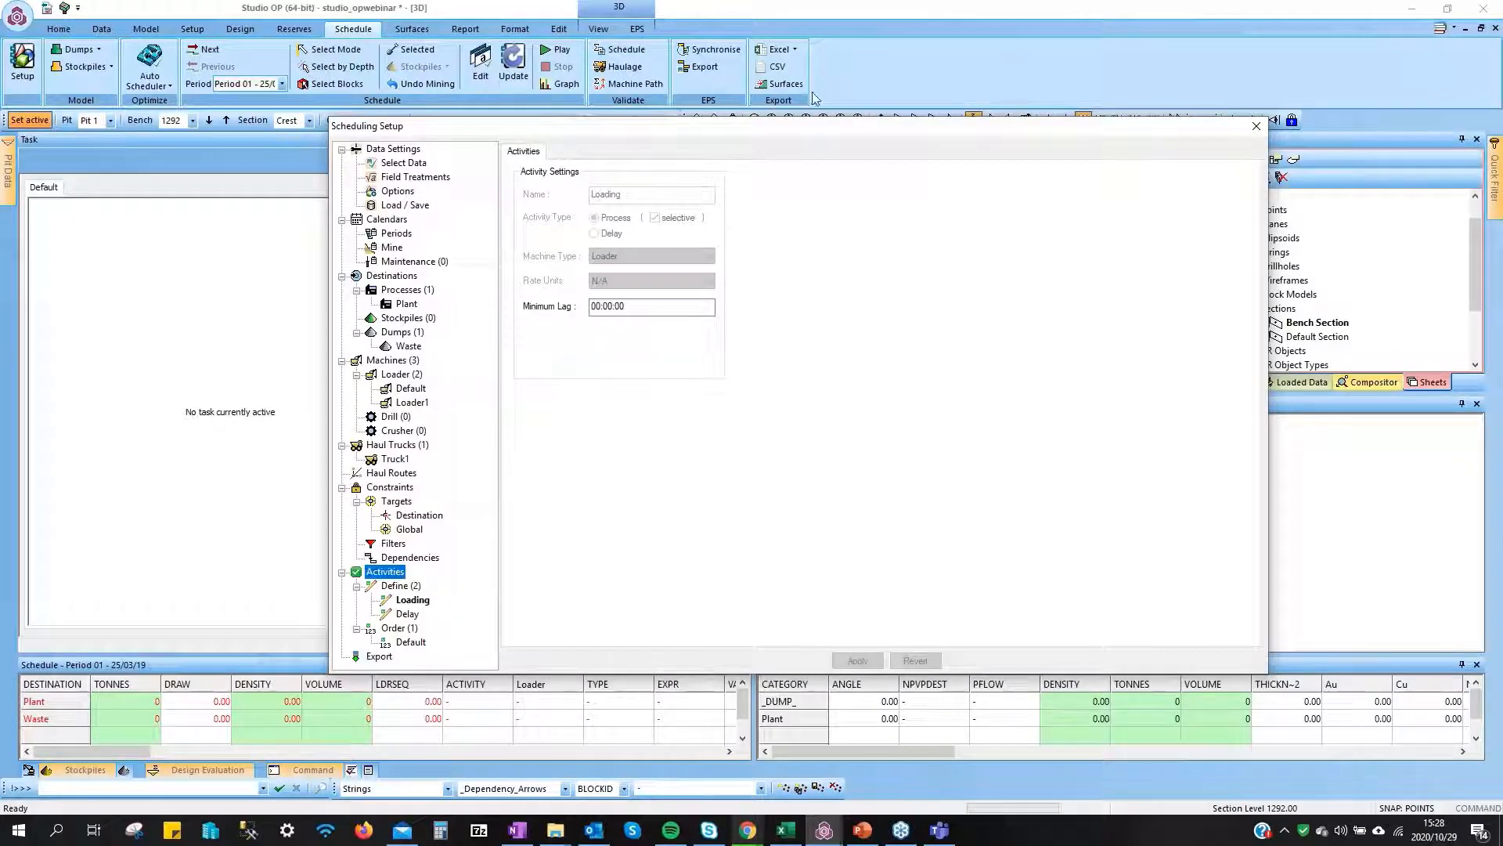
{"action": "left_click", "coordinate": [1257, 127]}
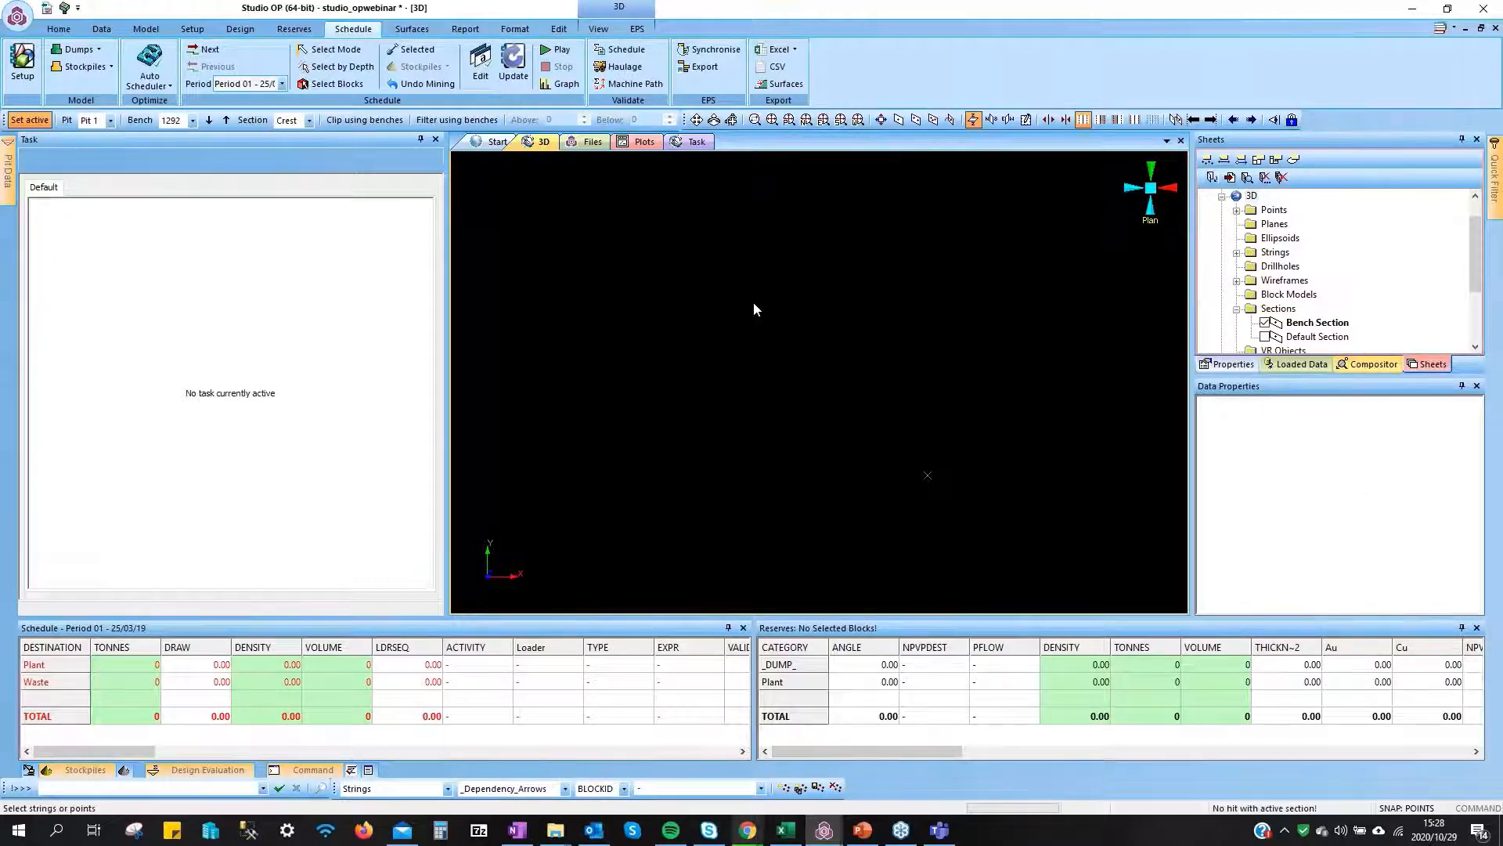
Redraw the 3D view and unload the _Sectors strings object, confirming the removal
{"action": "key", "text": "r"}
{"action": "key", "text": "d"}
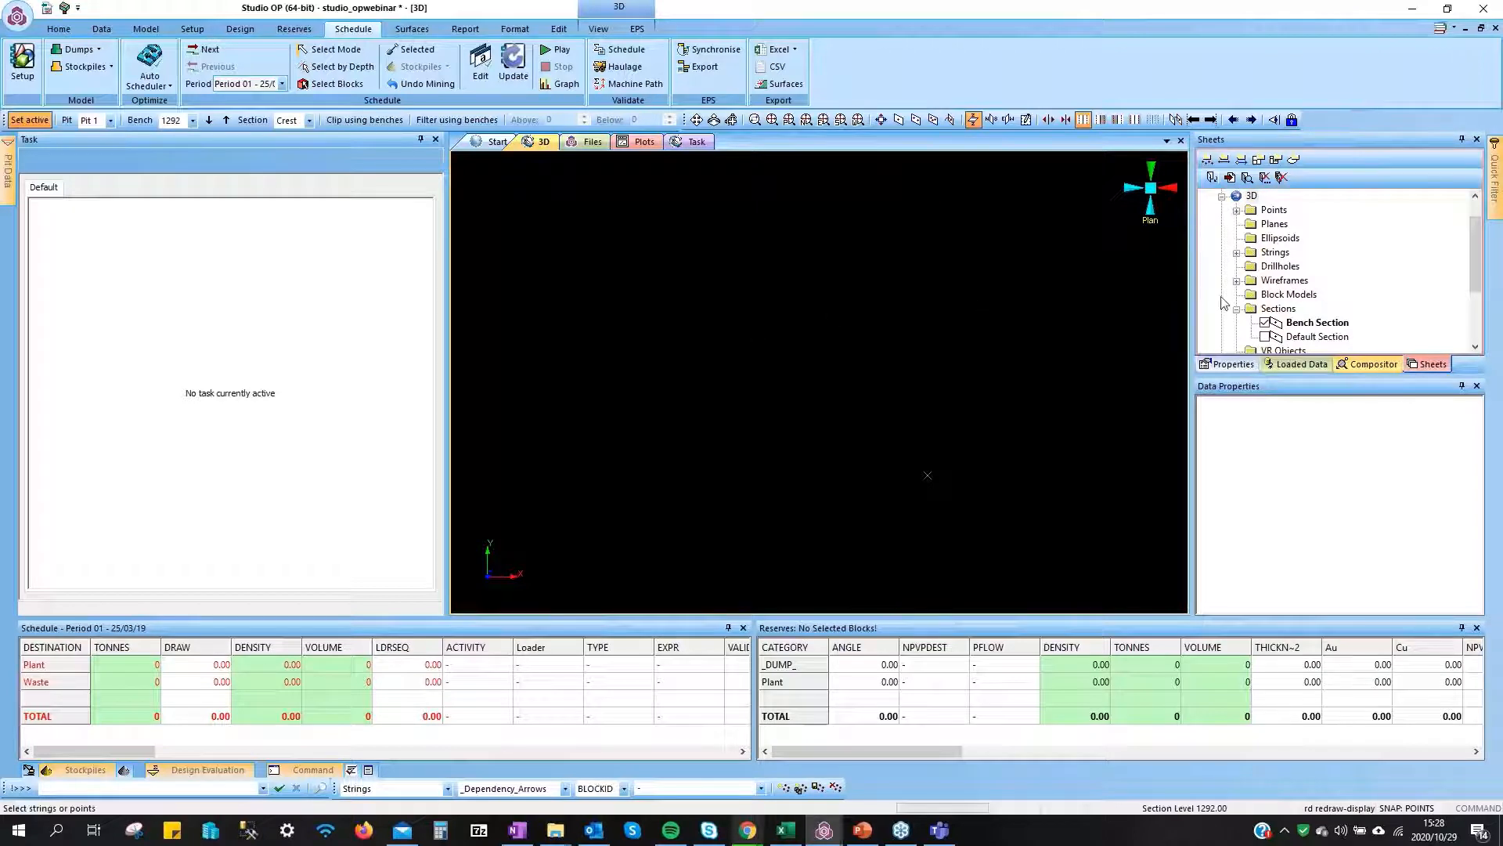
{"action": "left_click", "coordinate": [1241, 281]}
{"action": "right_click", "coordinate": [1318, 305]}
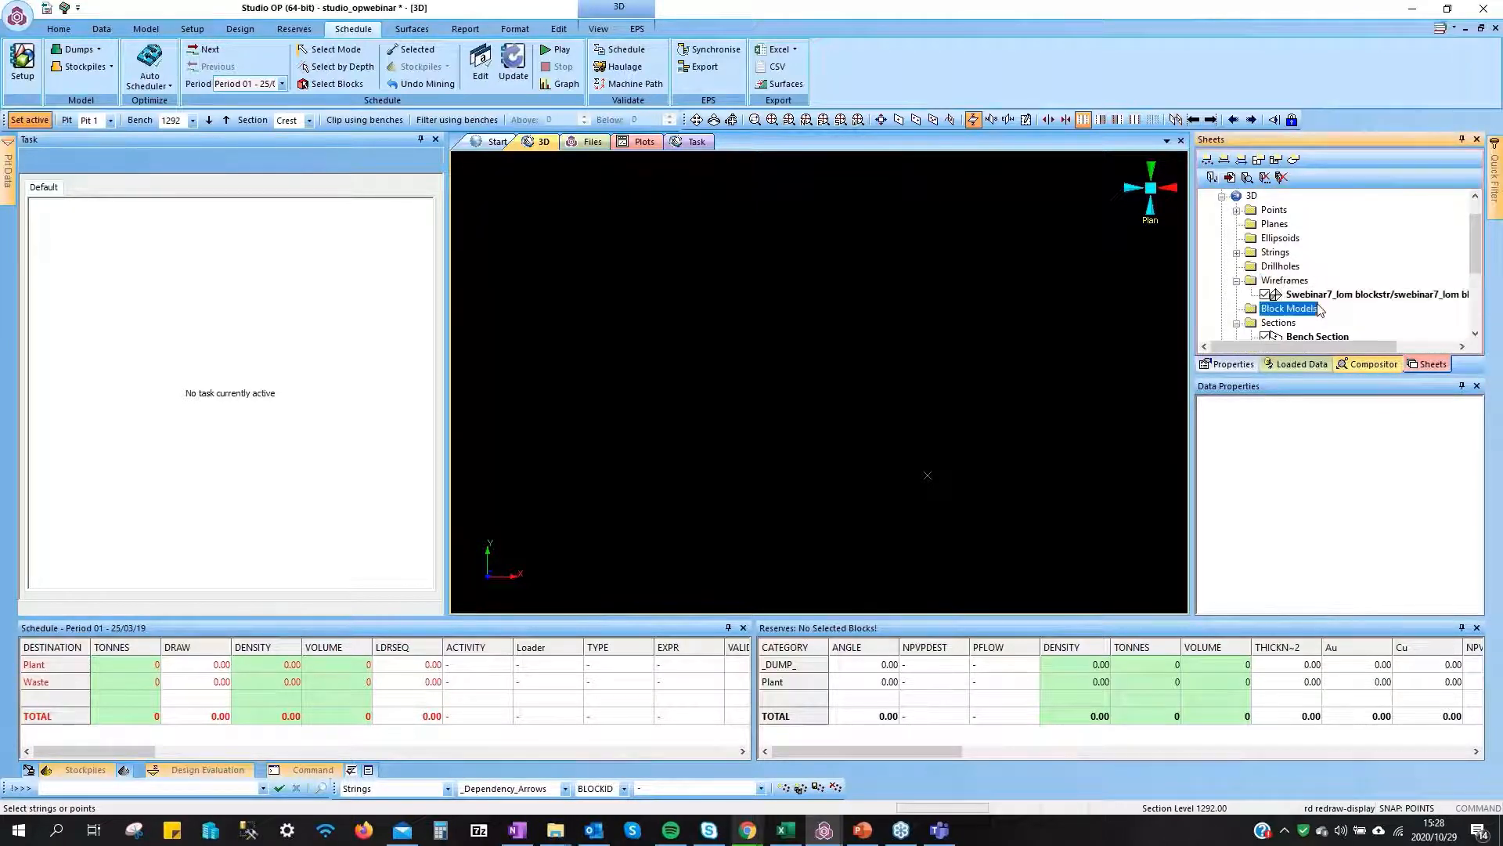
{"action": "left_click", "coordinate": [1237, 252]}
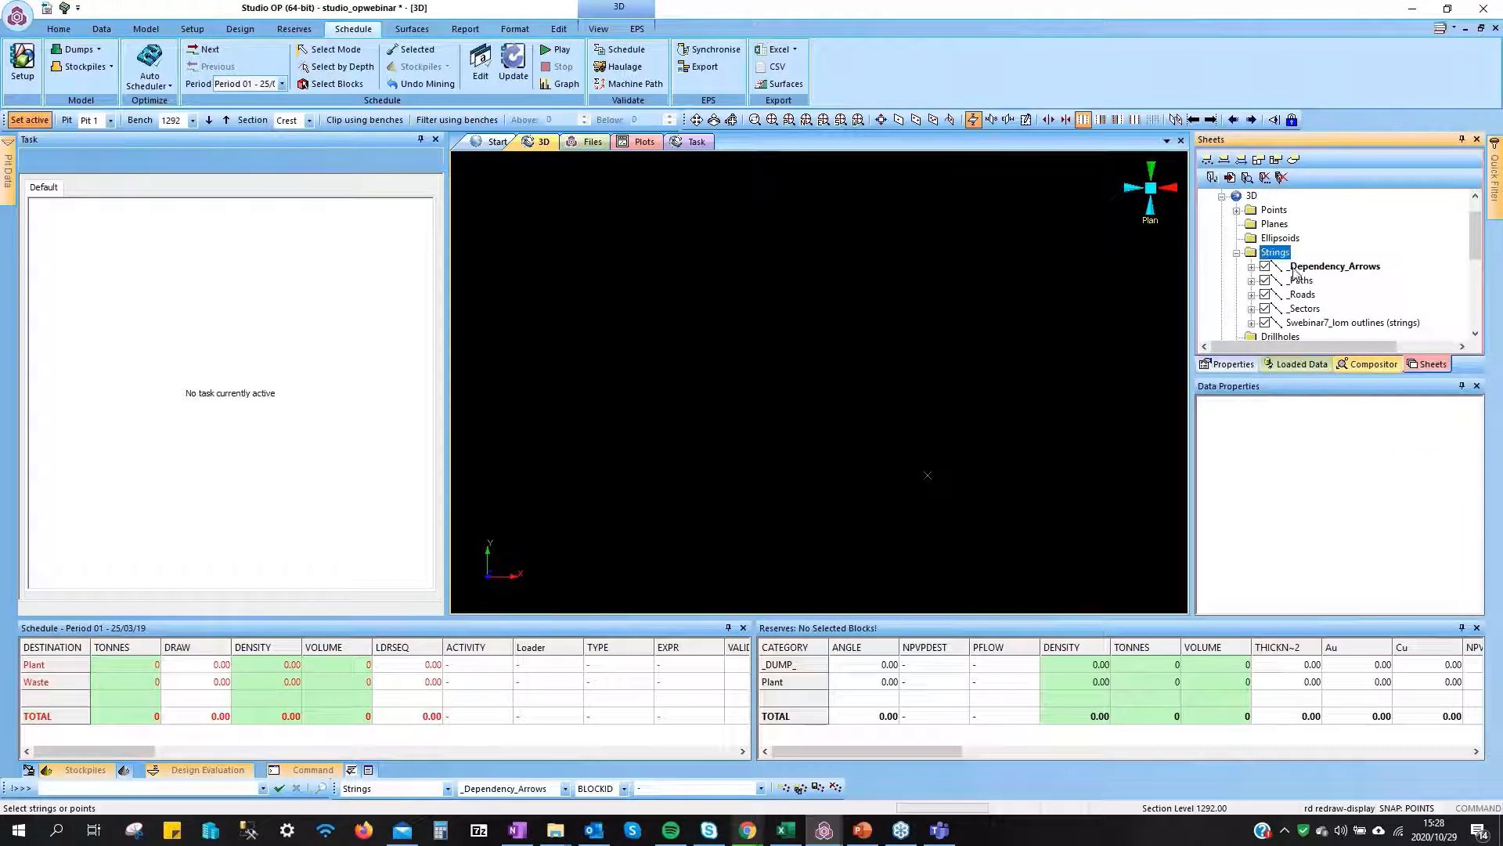
{"action": "left_click", "coordinate": [1295, 323]}
{"action": "right_click", "coordinate": [1302, 312]}
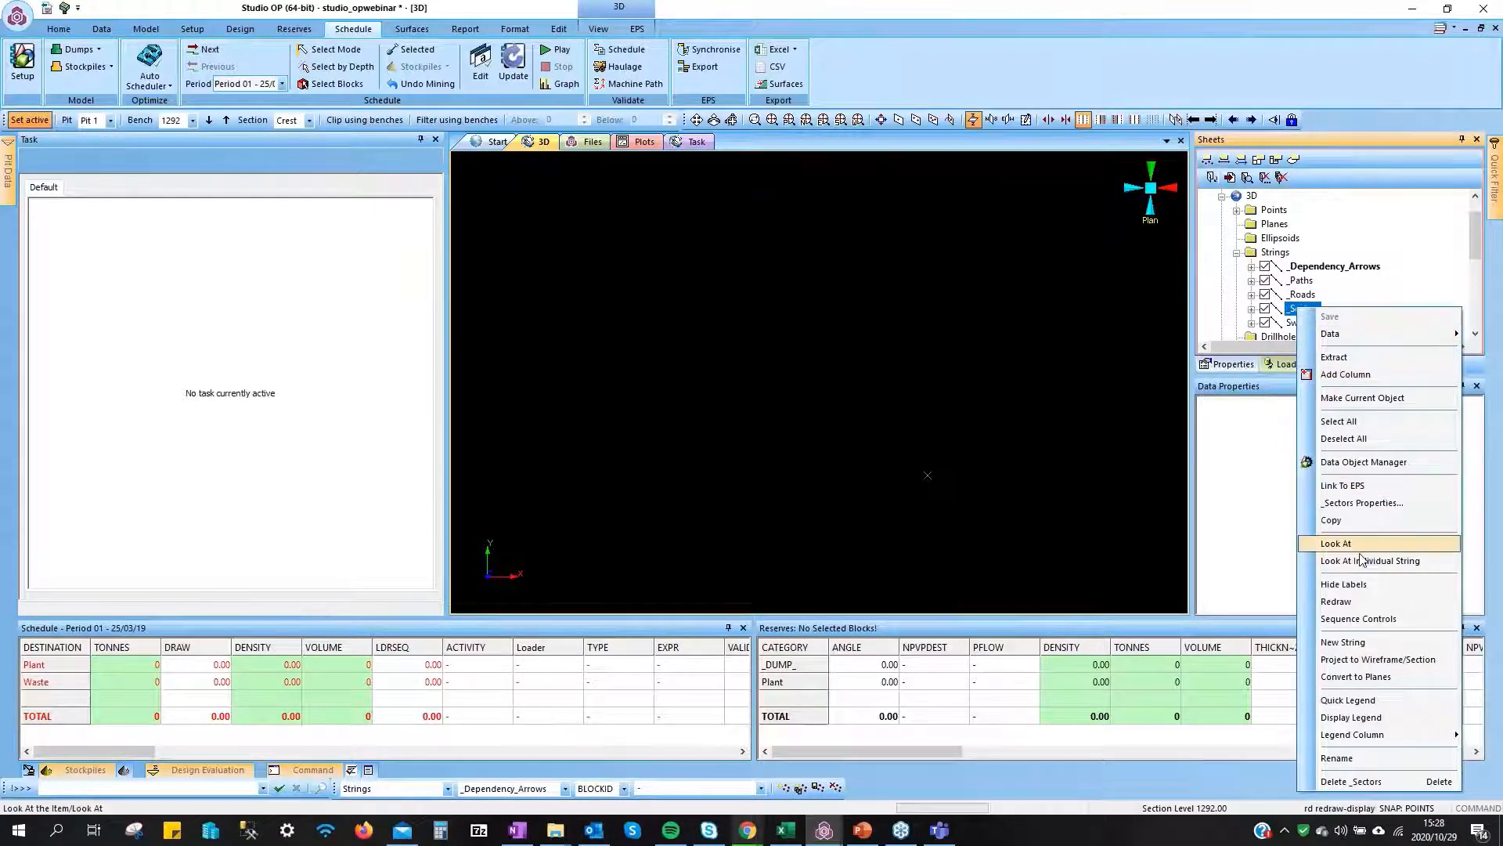
{"action": "mouse_move", "coordinate": [1338, 341]}
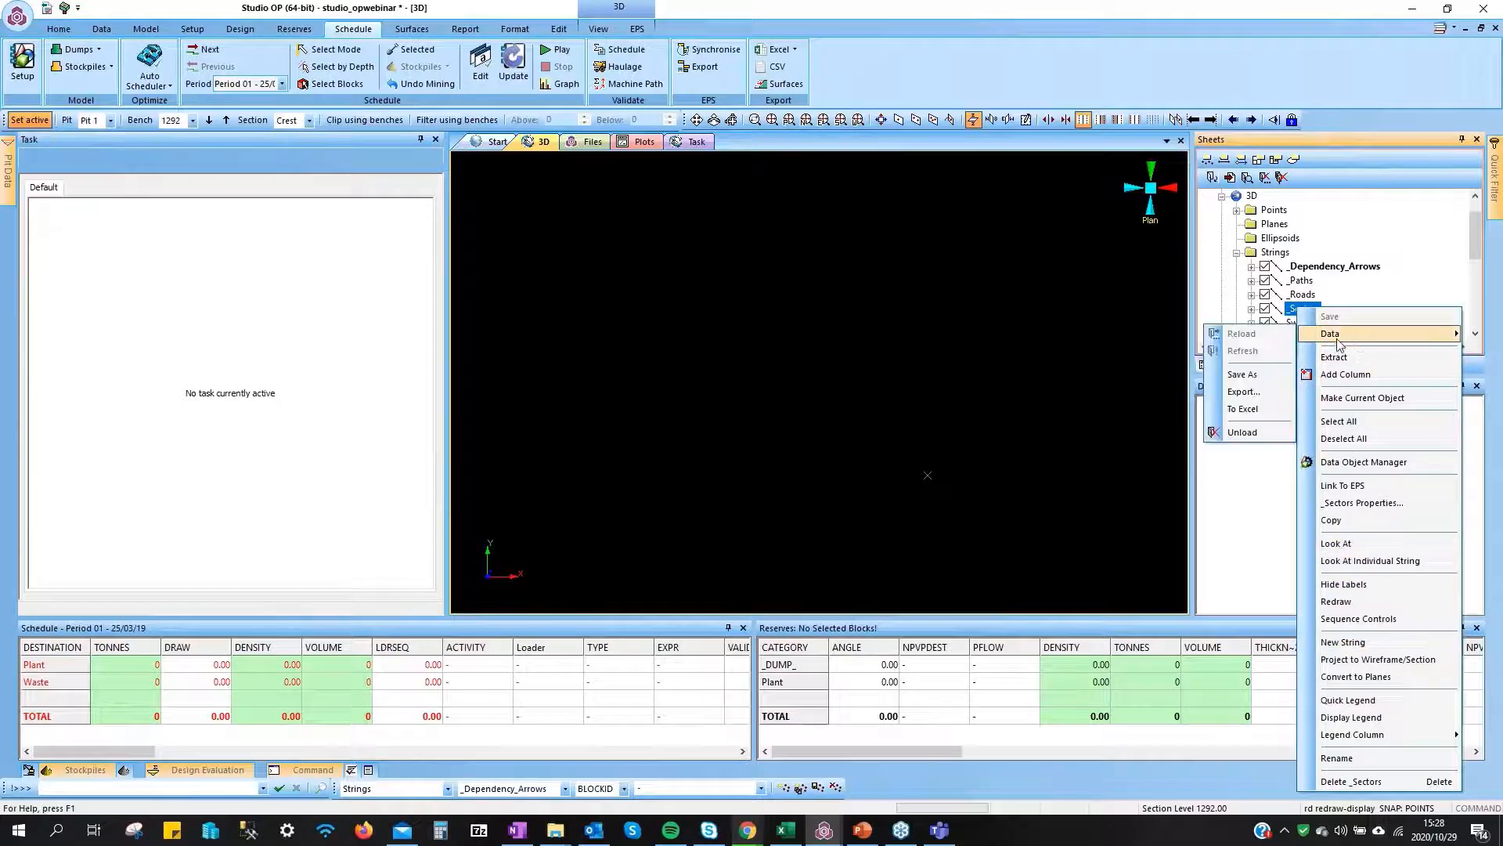
{"action": "left_click", "coordinate": [1242, 432]}
{"action": "left_click", "coordinate": [769, 447]}
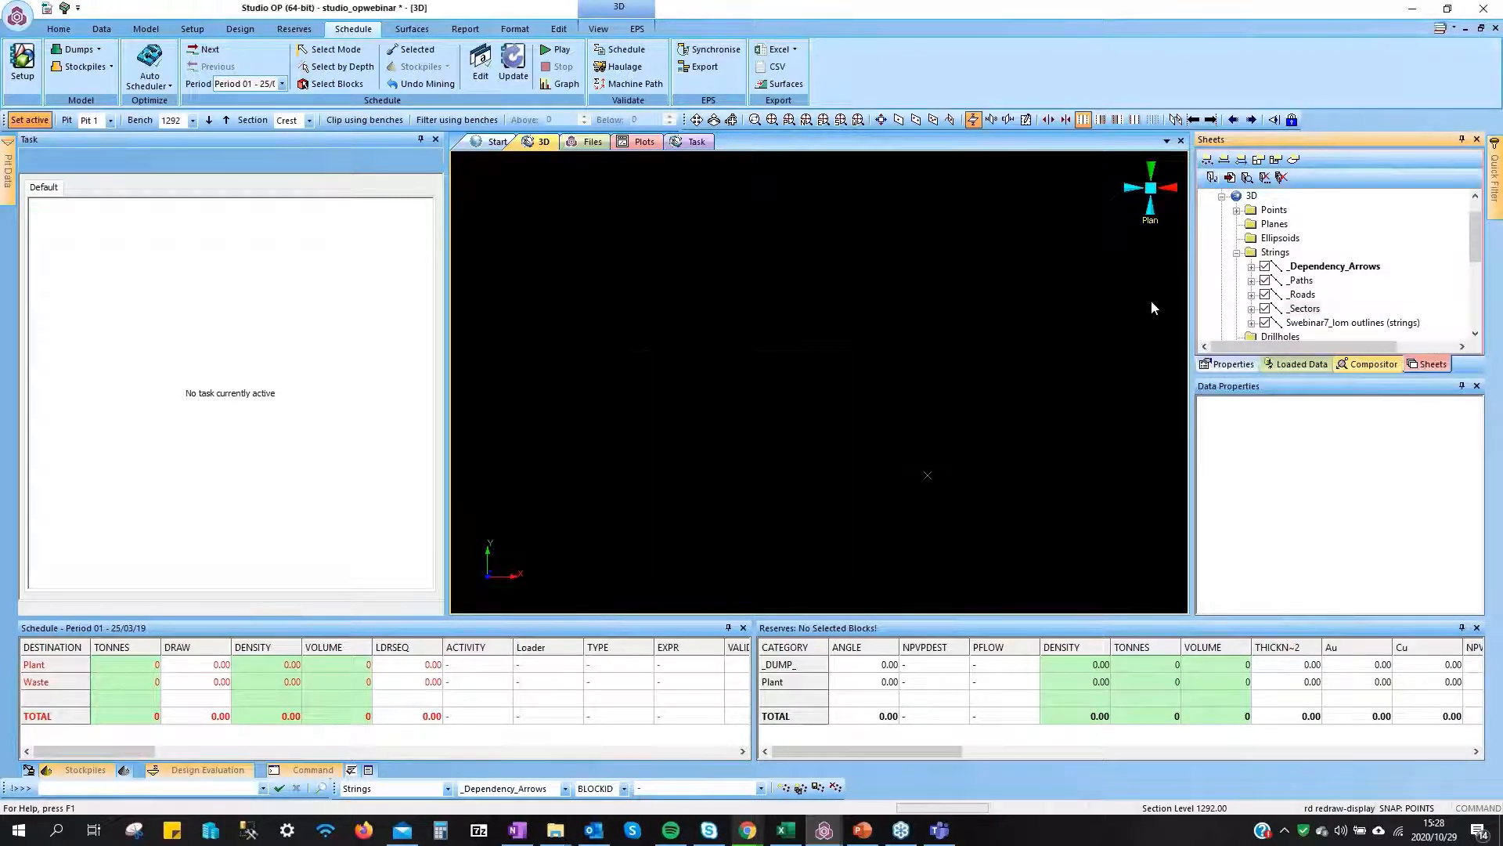
Unload the _Paths and _Dependency_Arrows strings objects
{"action": "right_click", "coordinate": [1292, 283]}
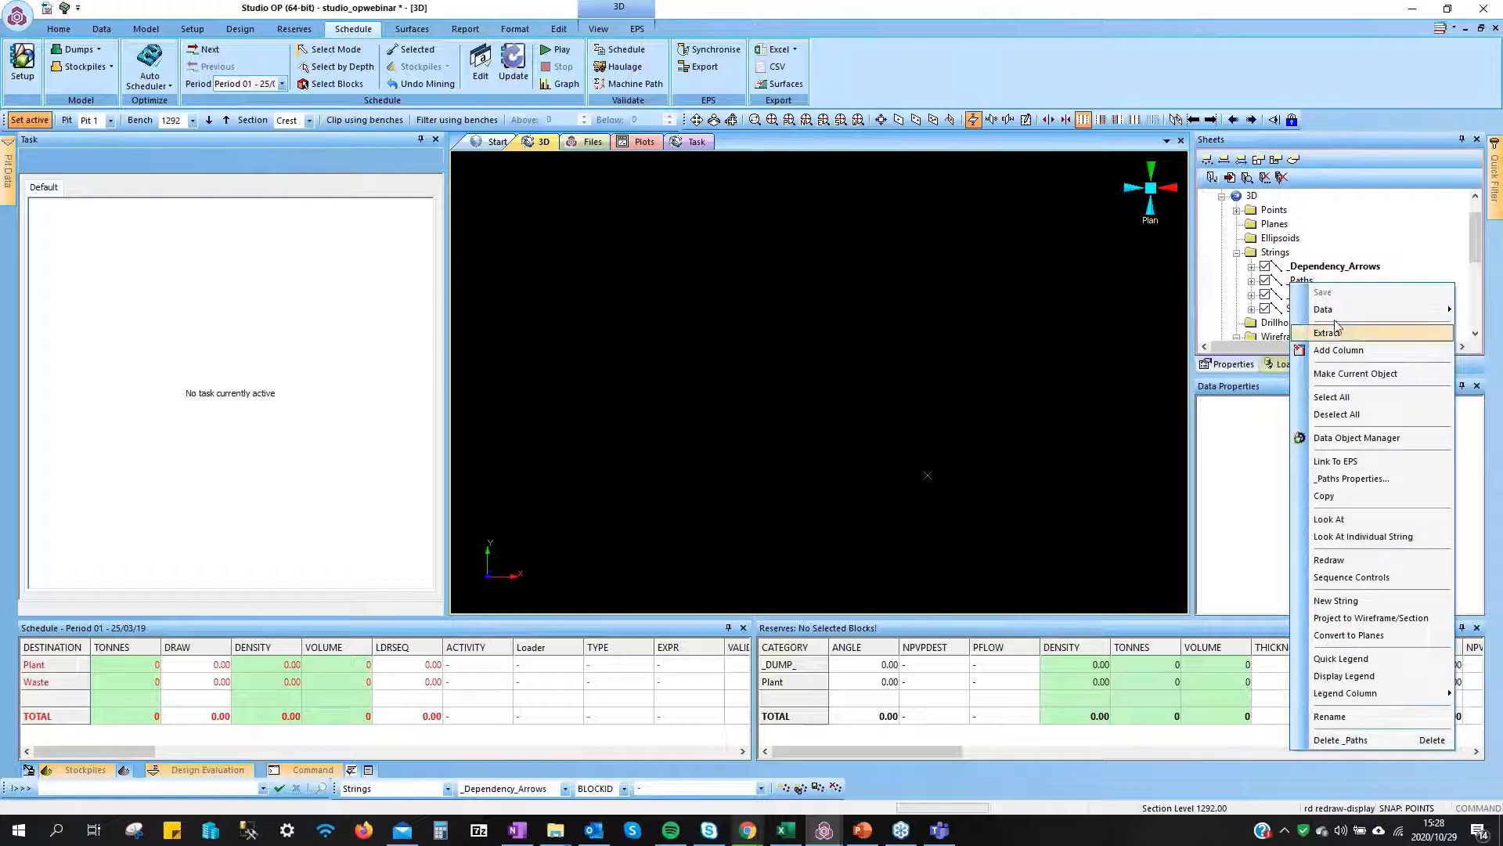
{"action": "mouse_move", "coordinate": [1331, 310]}
{"action": "left_click", "coordinate": [1237, 409]}
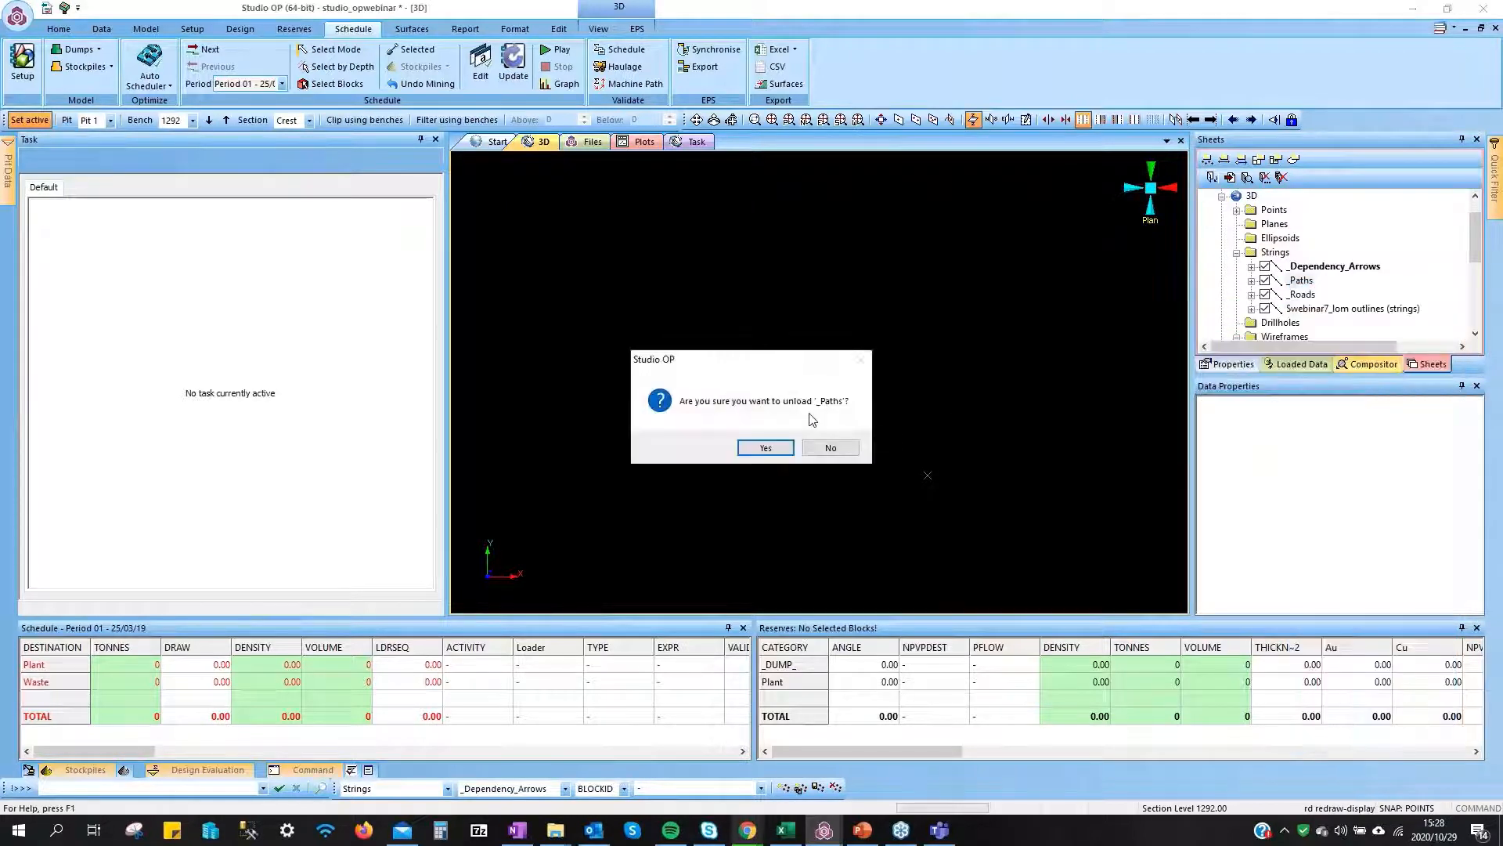
{"action": "left_click", "coordinate": [770, 447]}
{"action": "right_click", "coordinate": [1293, 269]}
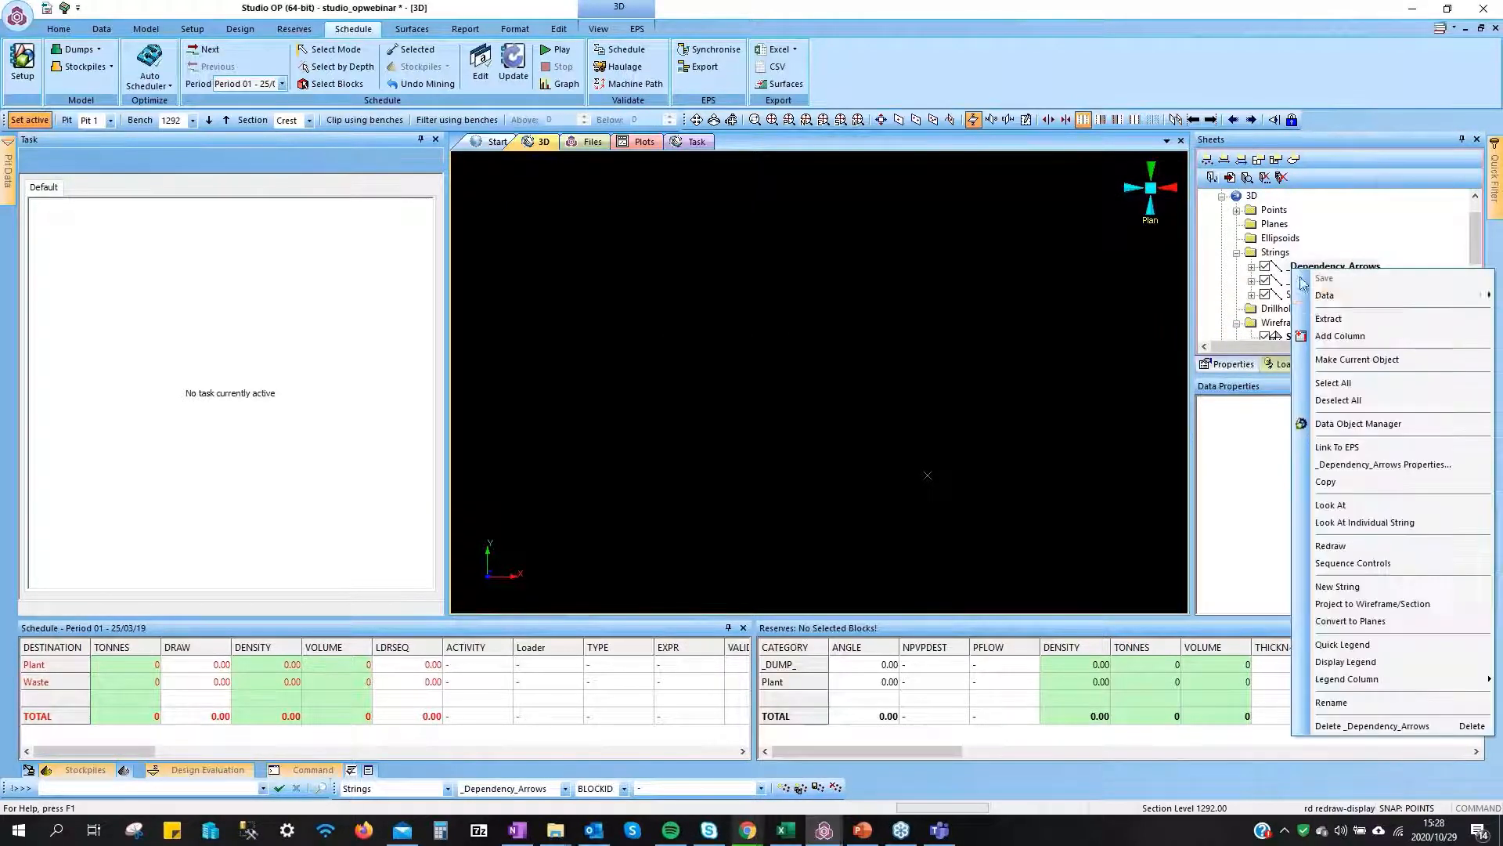
{"action": "mouse_move", "coordinate": [1330, 295]}
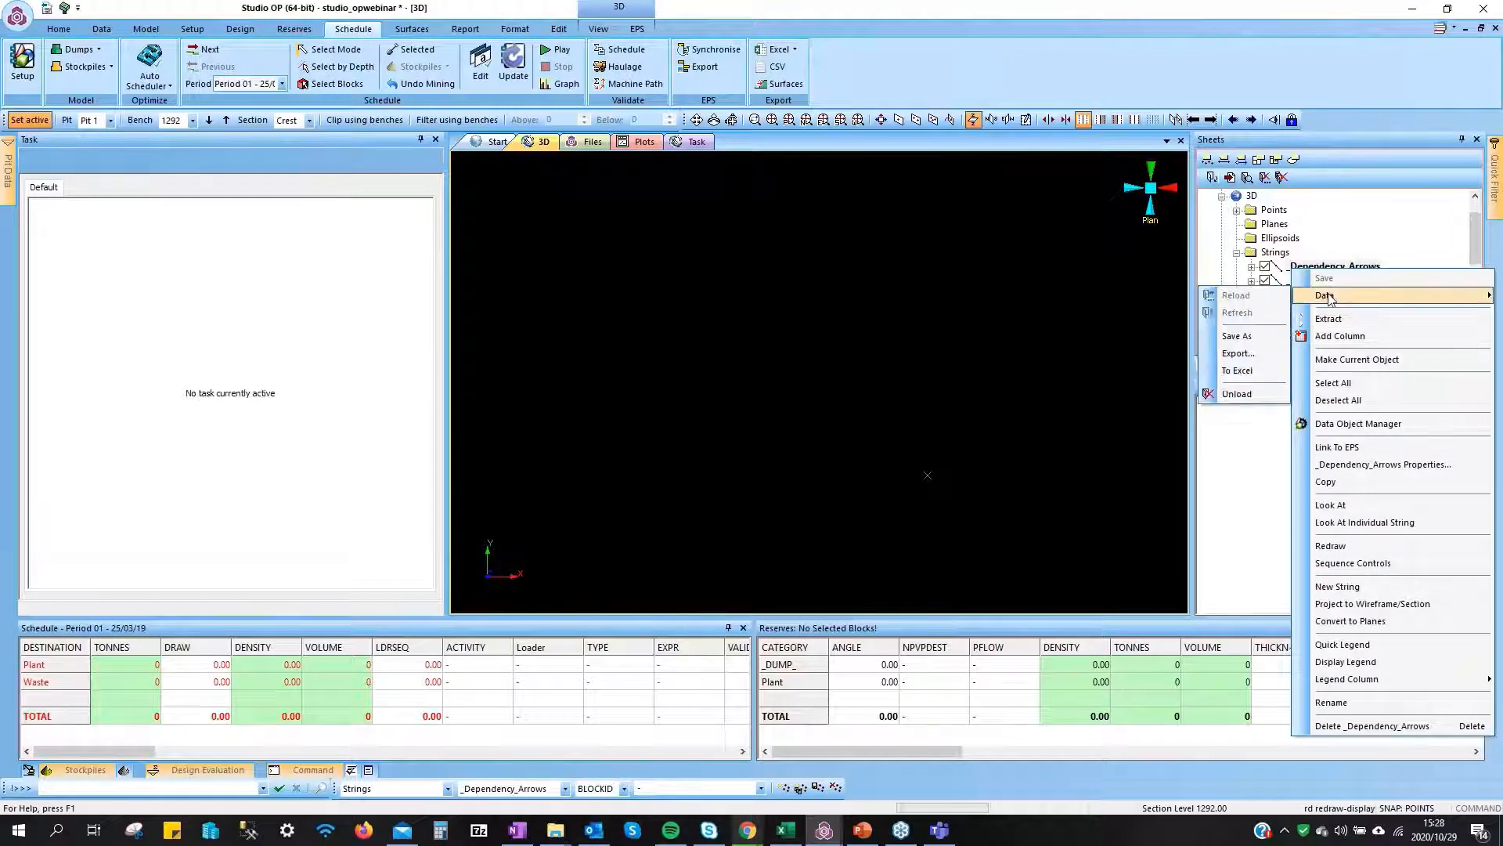
{"action": "left_click", "coordinate": [1241, 396]}
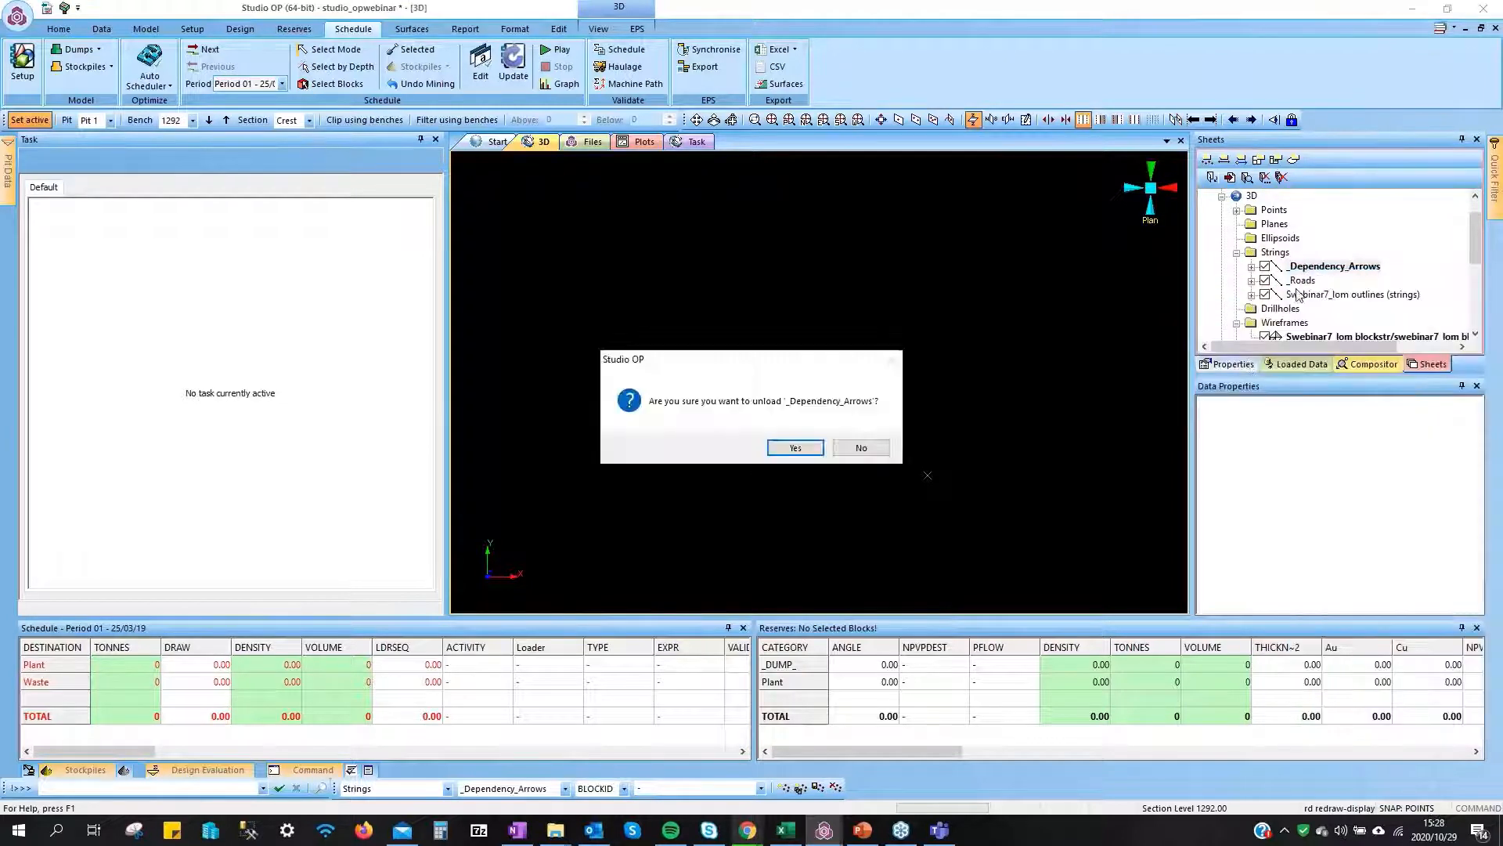
{"action": "left_click", "coordinate": [795, 448]}
Unload the _Roads strings object, confirming the removal
{"action": "right_click", "coordinate": [1300, 266]}
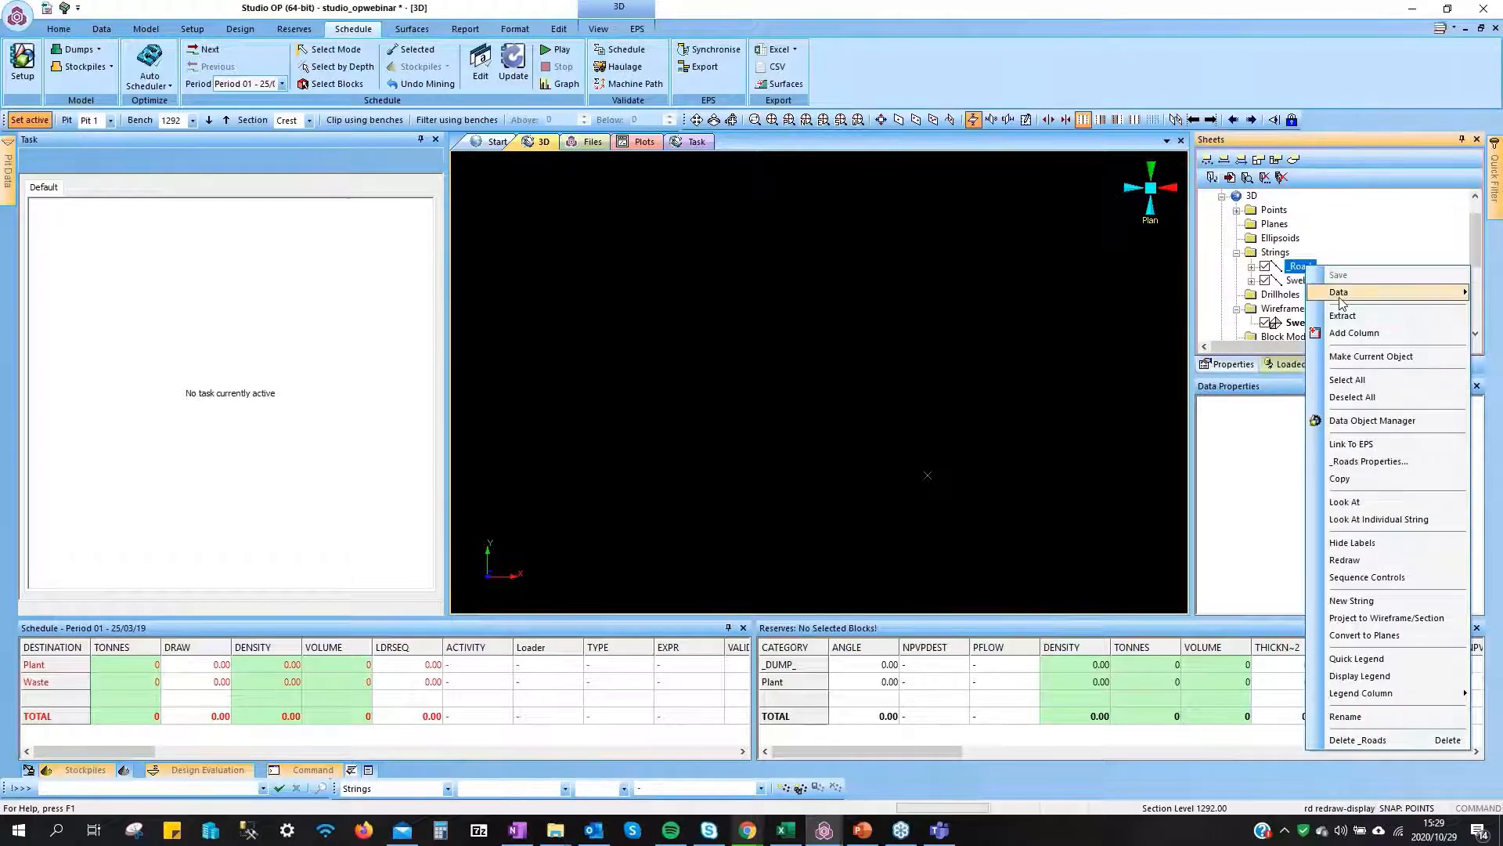
{"action": "mouse_move", "coordinate": [1339, 293]}
{"action": "left_click", "coordinate": [1255, 391]}
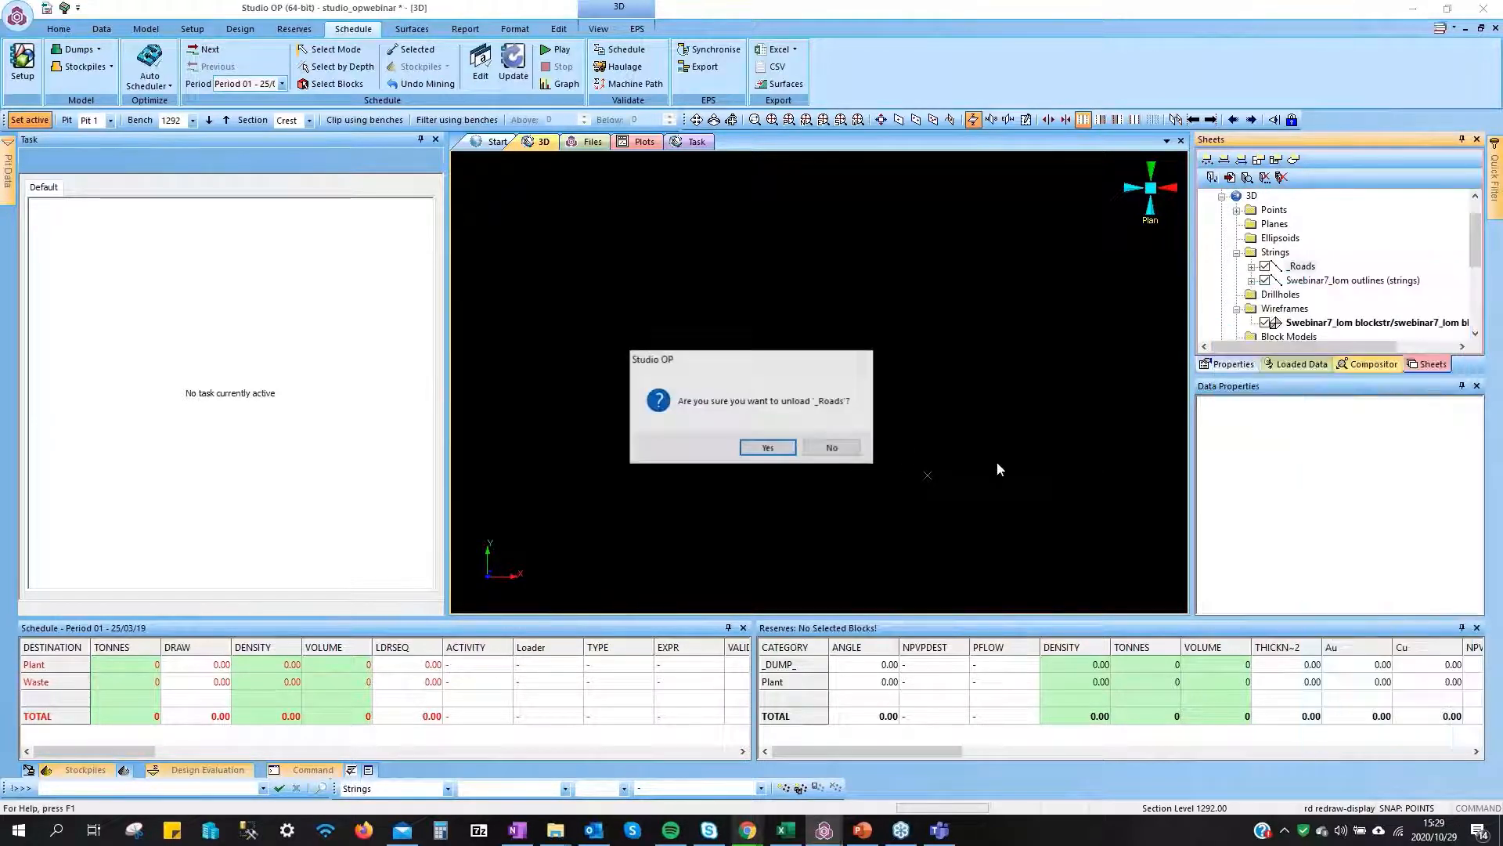
{"action": "left_click", "coordinate": [761, 446]}
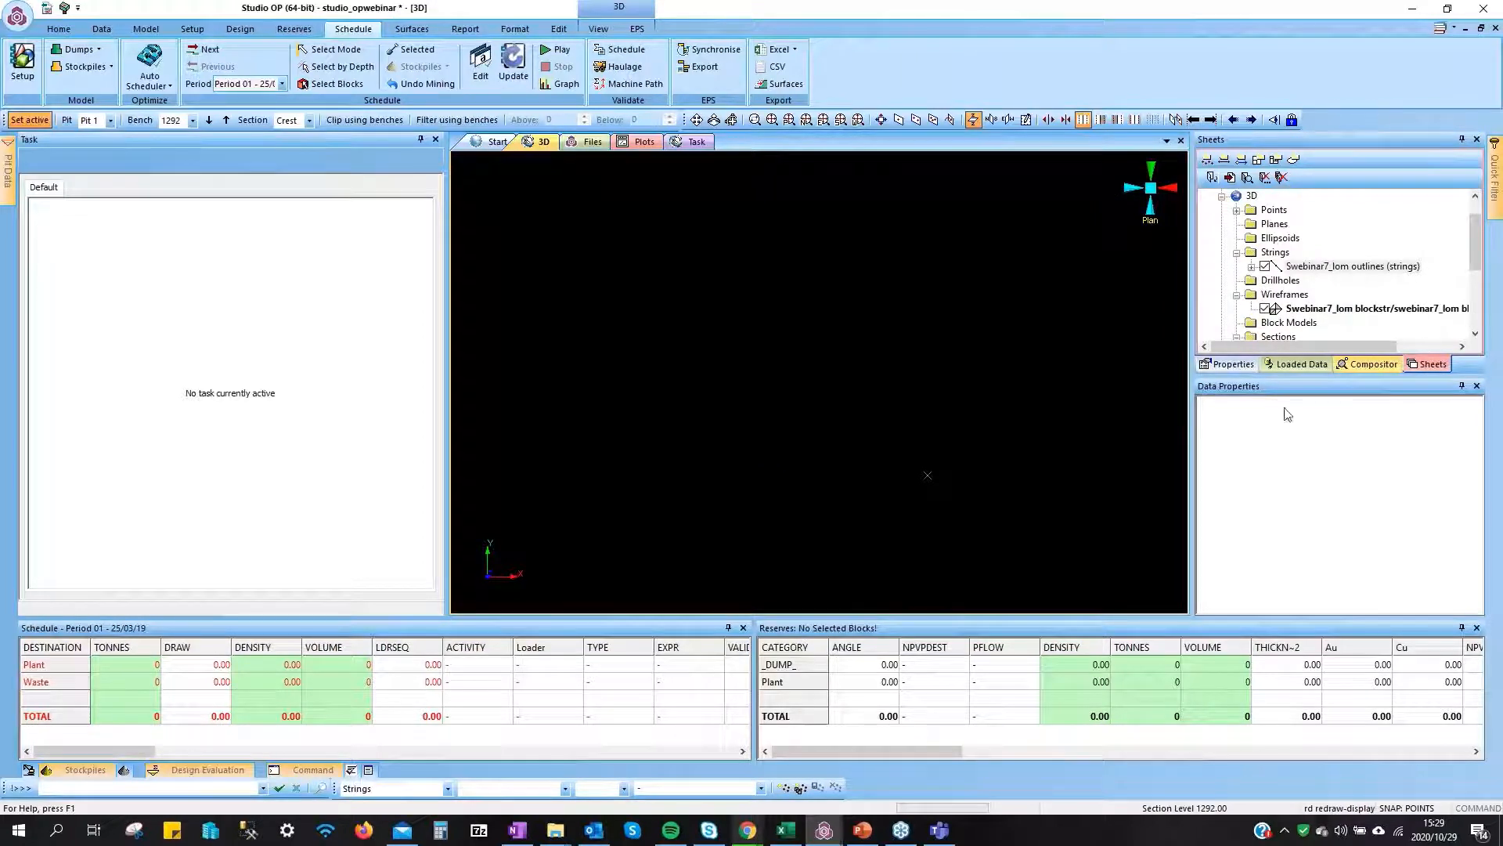
Look at the Swebinar7_lom blocks wireframe in 3D and hide the _Machines and _Nodes points
{"action": "right_click", "coordinate": [1366, 309]}
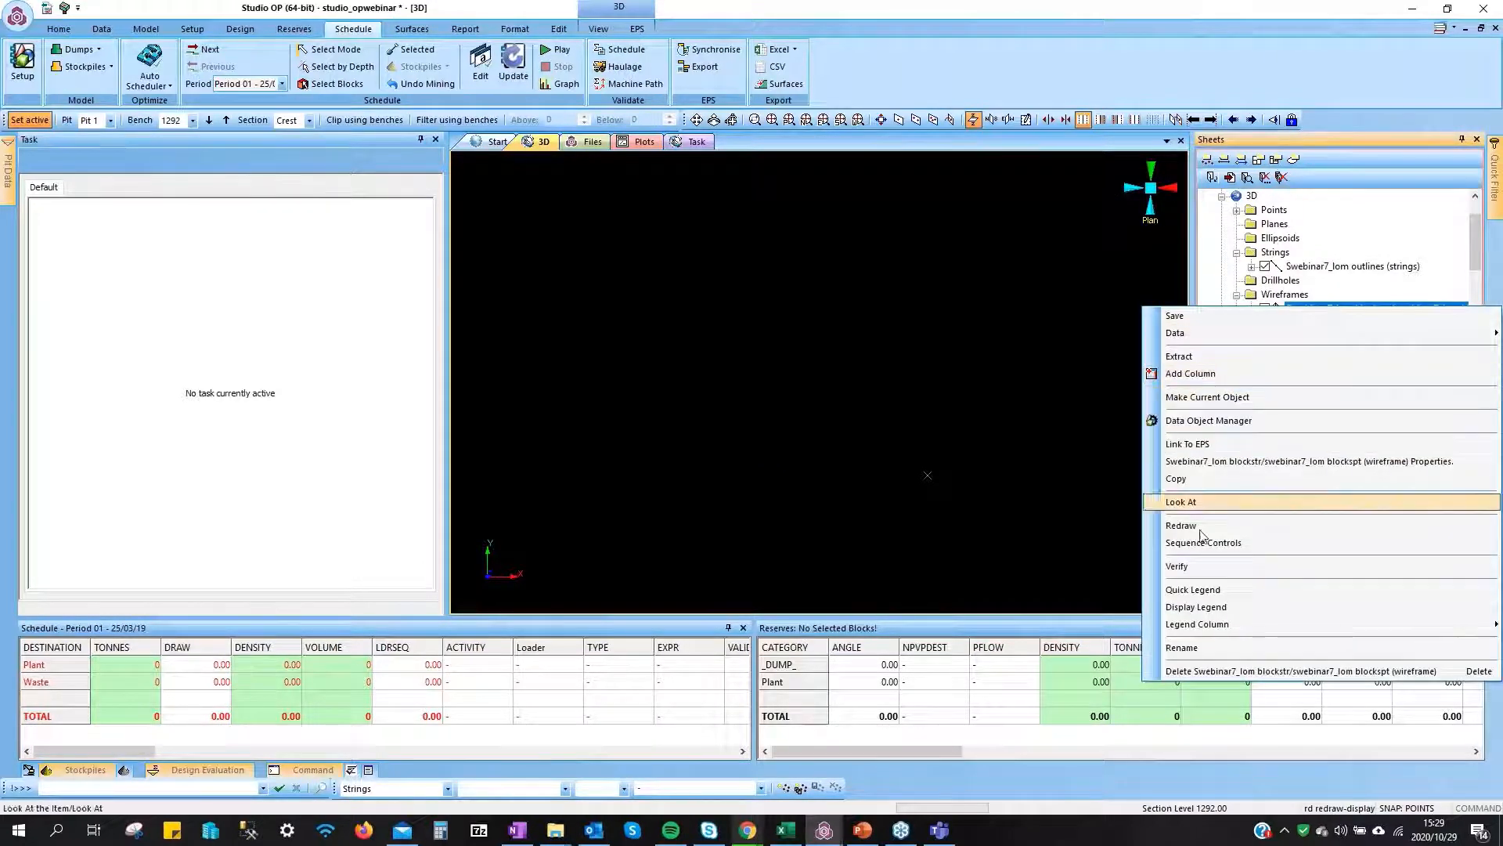
{"action": "left_click", "coordinate": [1200, 502]}
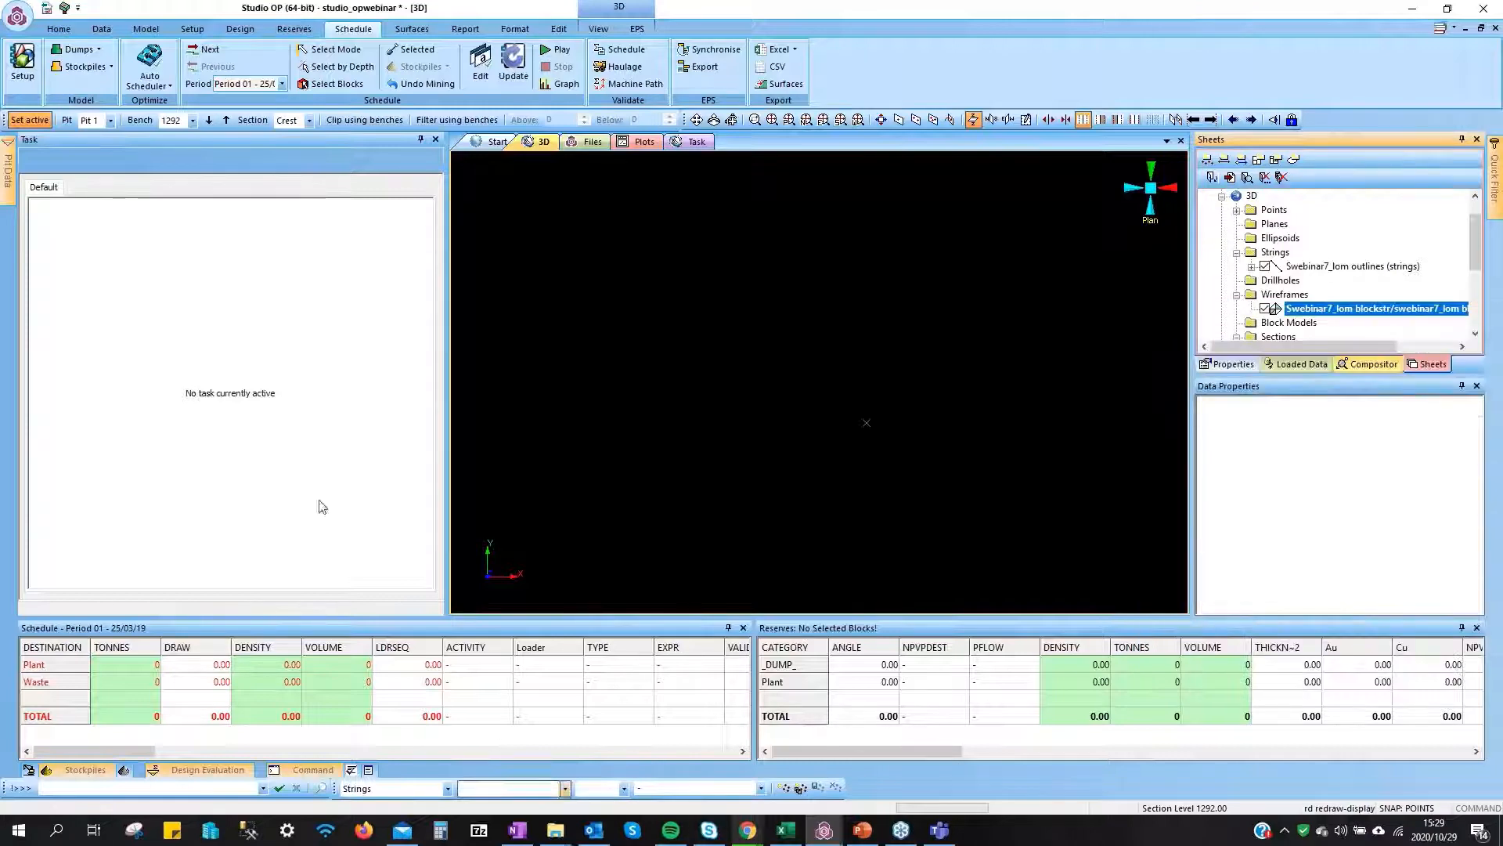
{"action": "left_click", "coordinate": [1237, 211]}
{"action": "left_click", "coordinate": [1265, 224]}
{"action": "left_click", "coordinate": [1265, 238]}
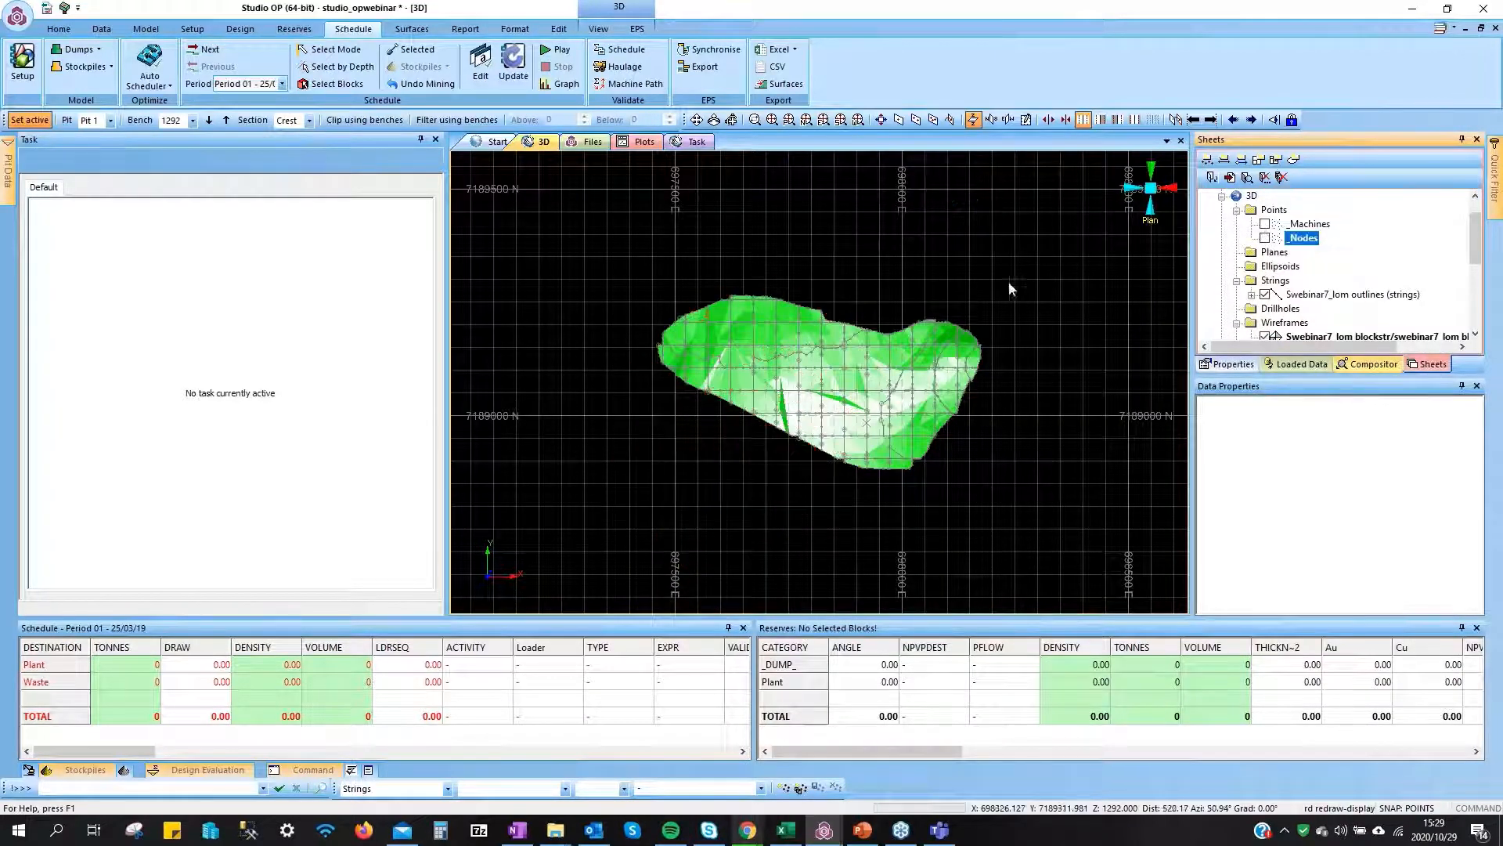
Inspect a block outline's properties and reserves in the pit, and view the block wireframe from another angle
{"action": "left_click", "coordinate": [876, 349]}
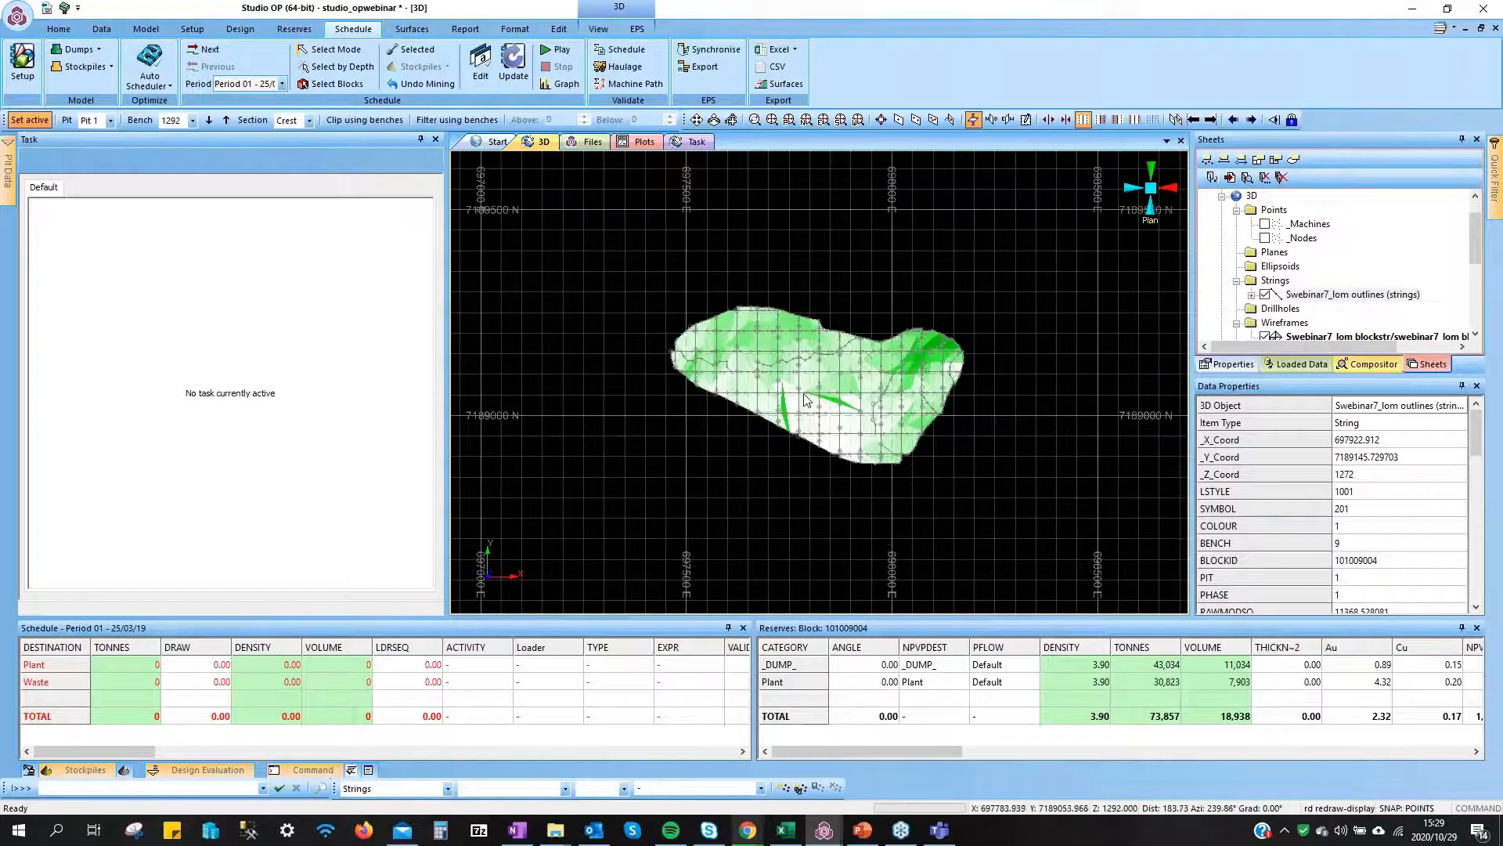
{"action": "left_click", "coordinate": [1264, 295]}
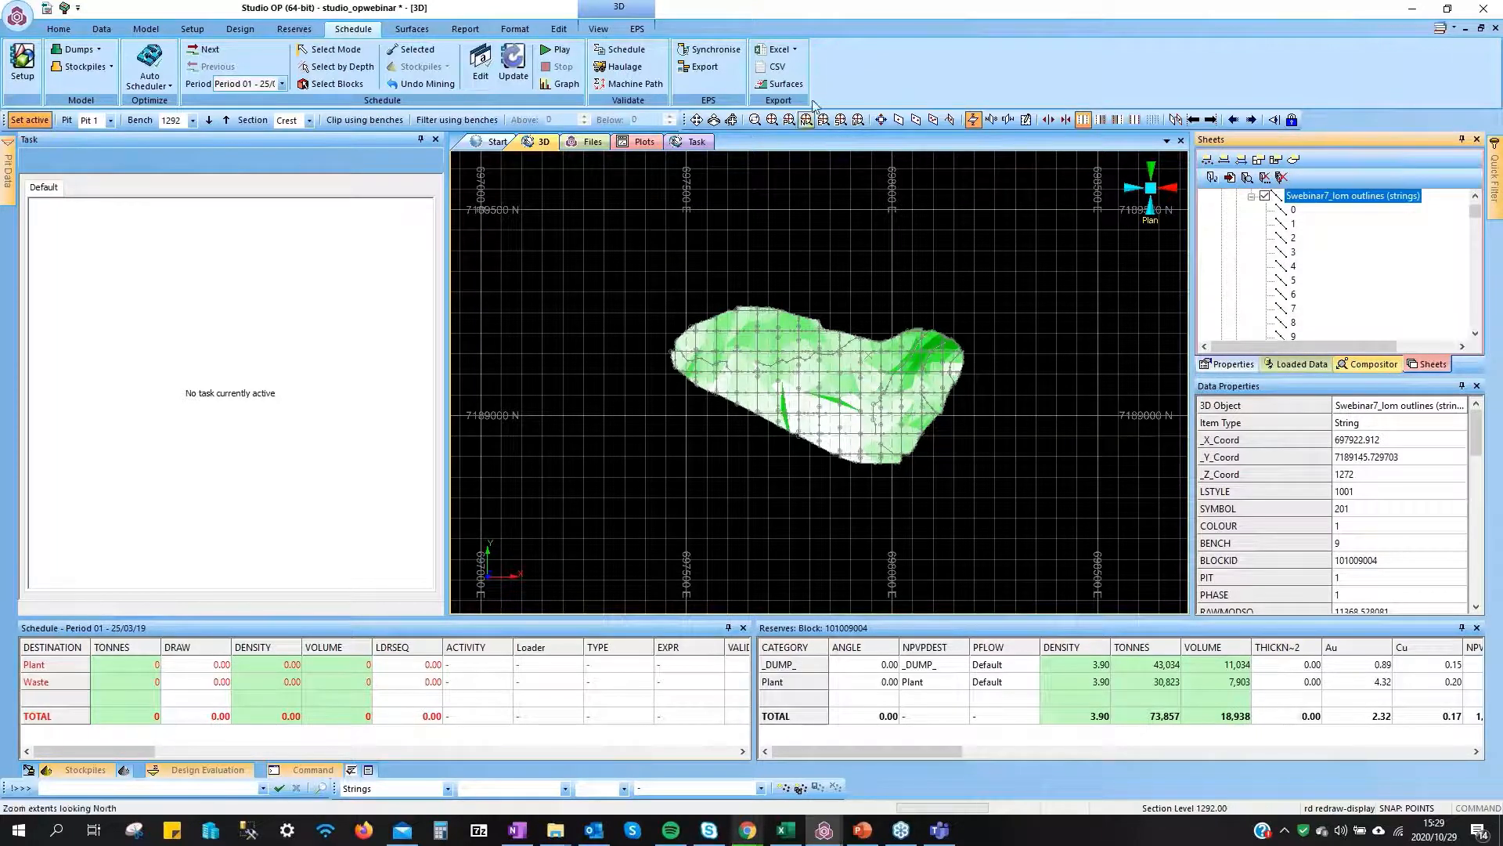
{"action": "left_click", "coordinate": [731, 119]}
{"action": "left_click_drag", "start_coordinate": [805, 350], "coordinate": [790, 420]}
{"action": "scroll", "coordinate": [822, 360], "scroll_direction": "up", "scroll_amount": 5}
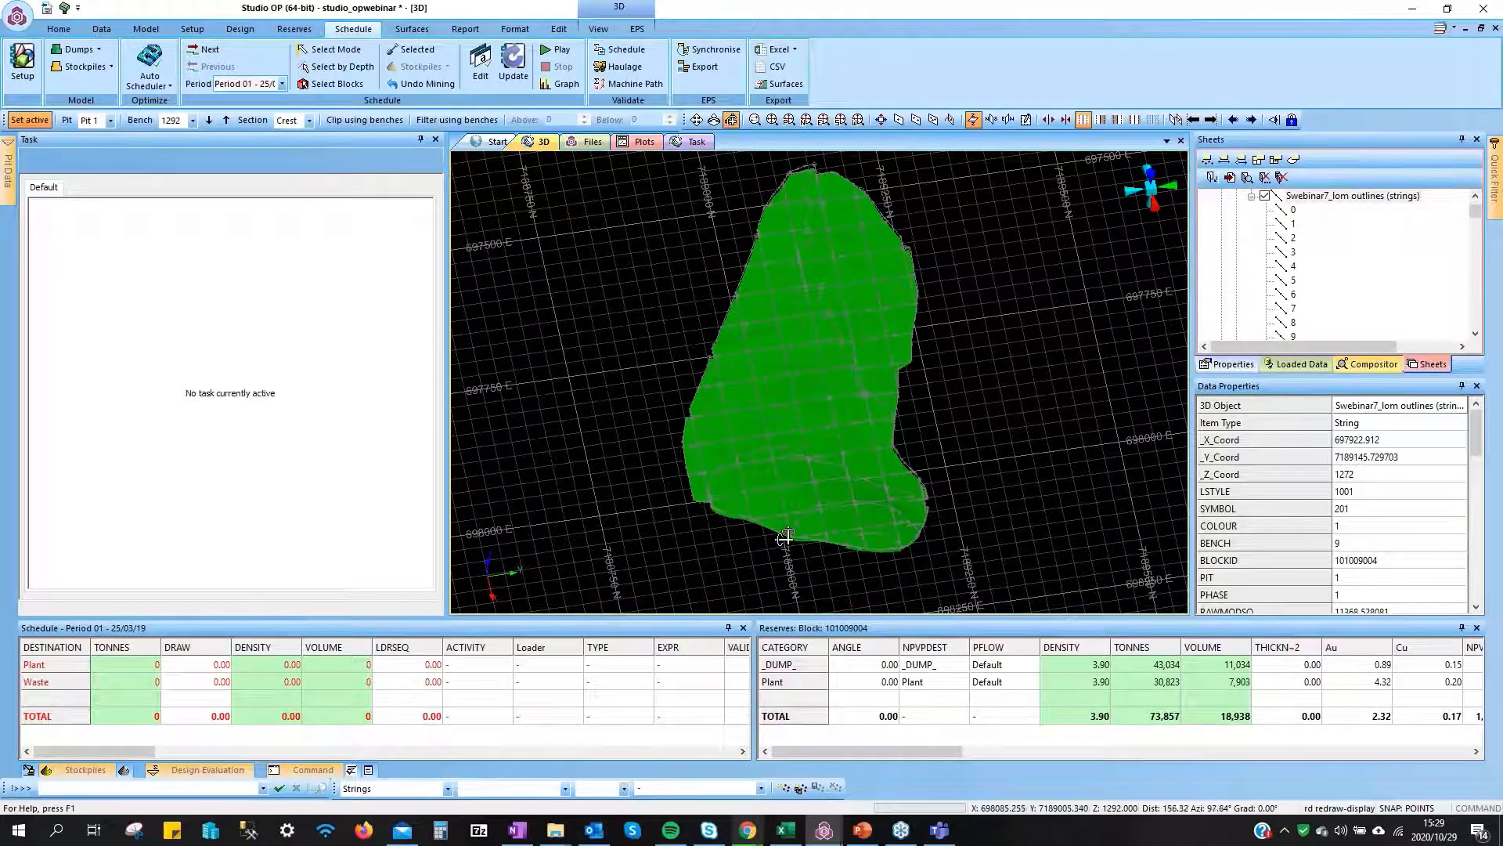
Show the Targets schedule bar and dock it above the 3D view
{"action": "left_click", "coordinate": [58, 29]}
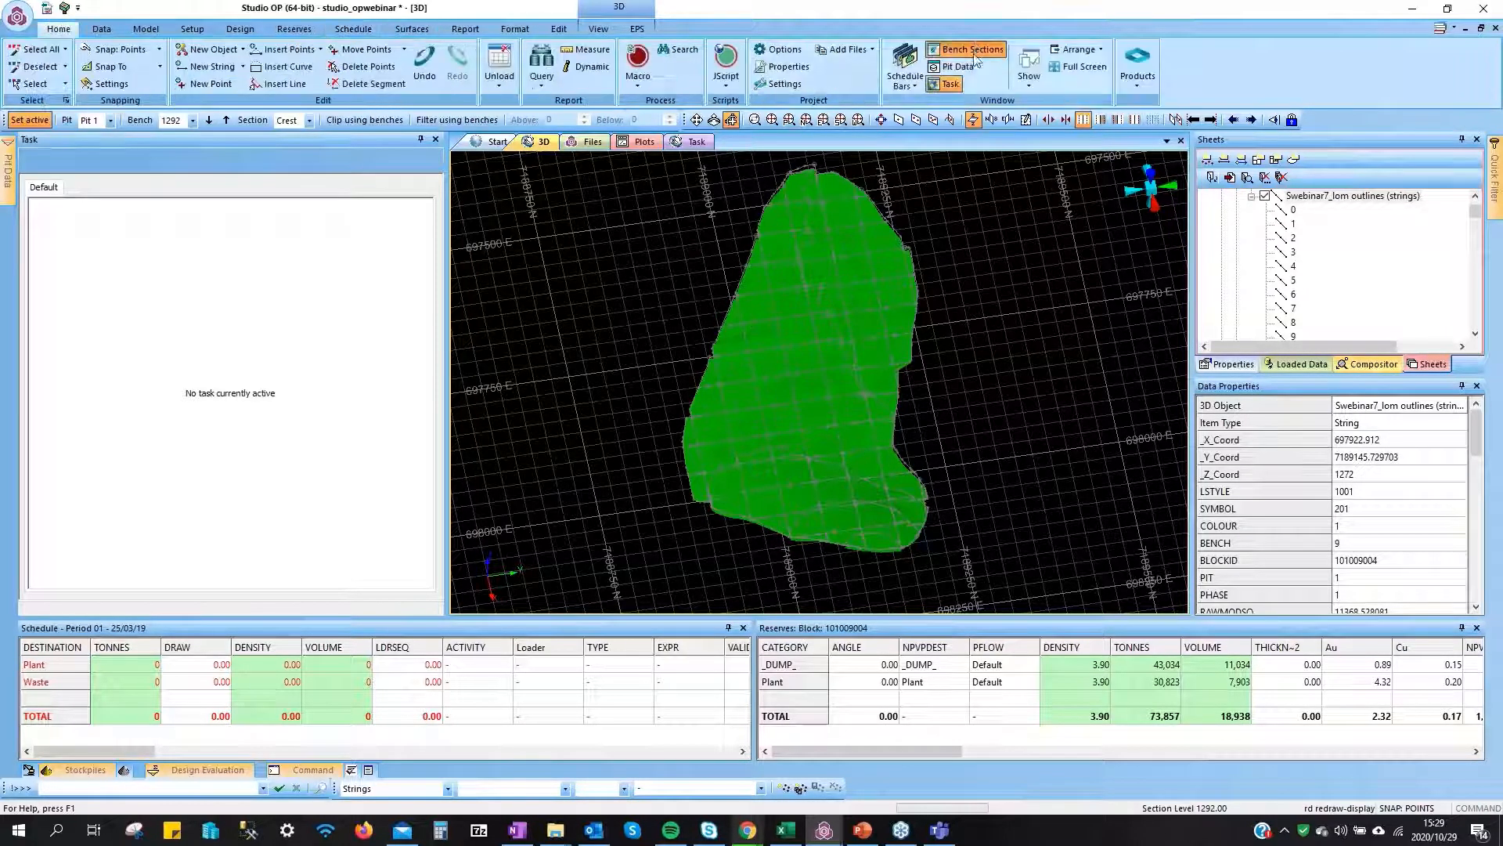
{"action": "left_click", "coordinate": [911, 86]}
{"action": "left_click", "coordinate": [975, 365]}
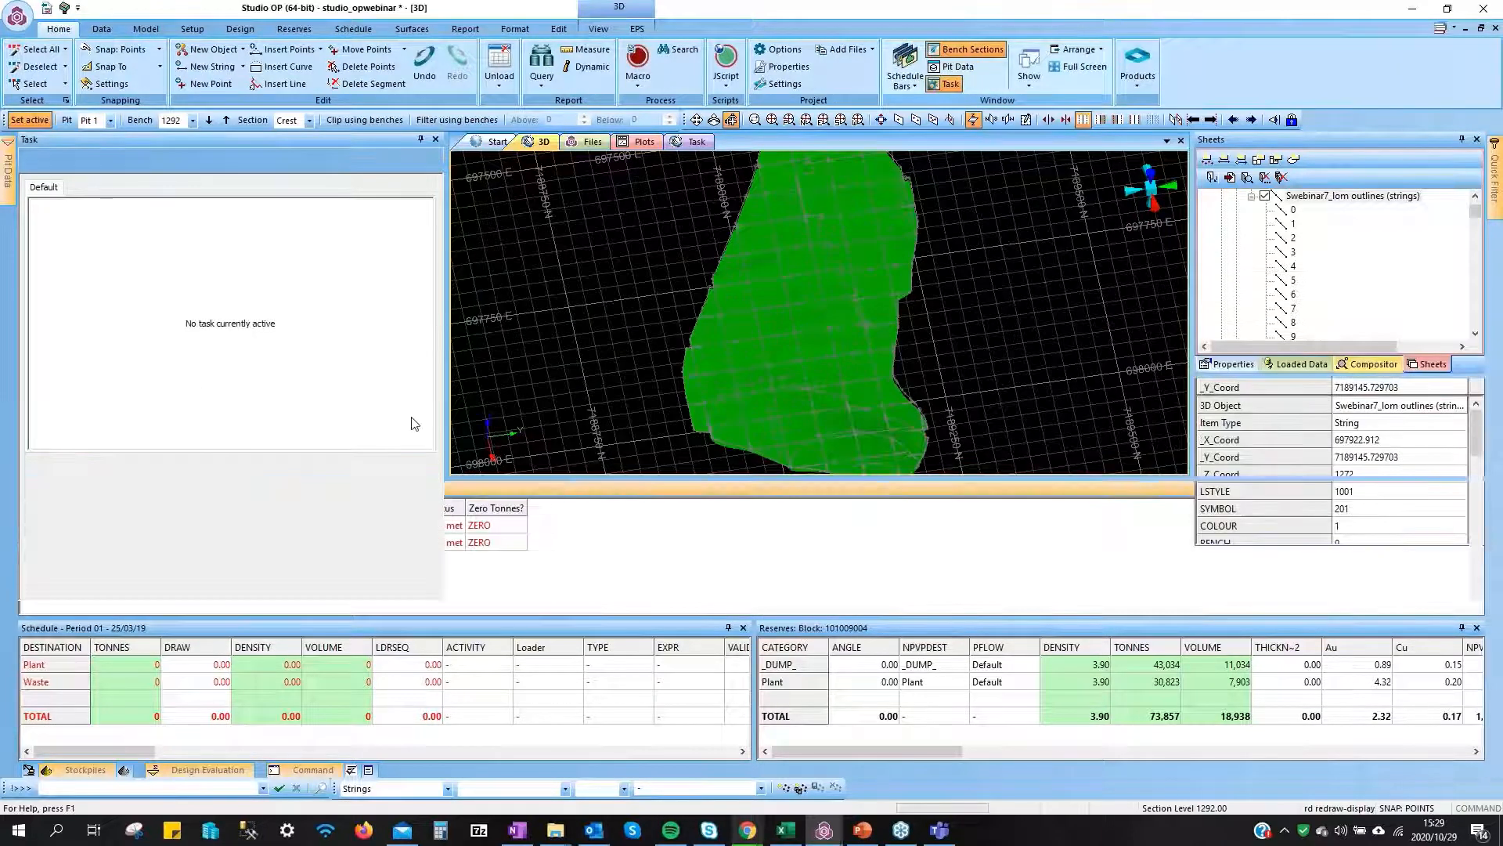
{"action": "left_click_drag", "start_coordinate": [470, 489], "coordinate": [818, 348]}
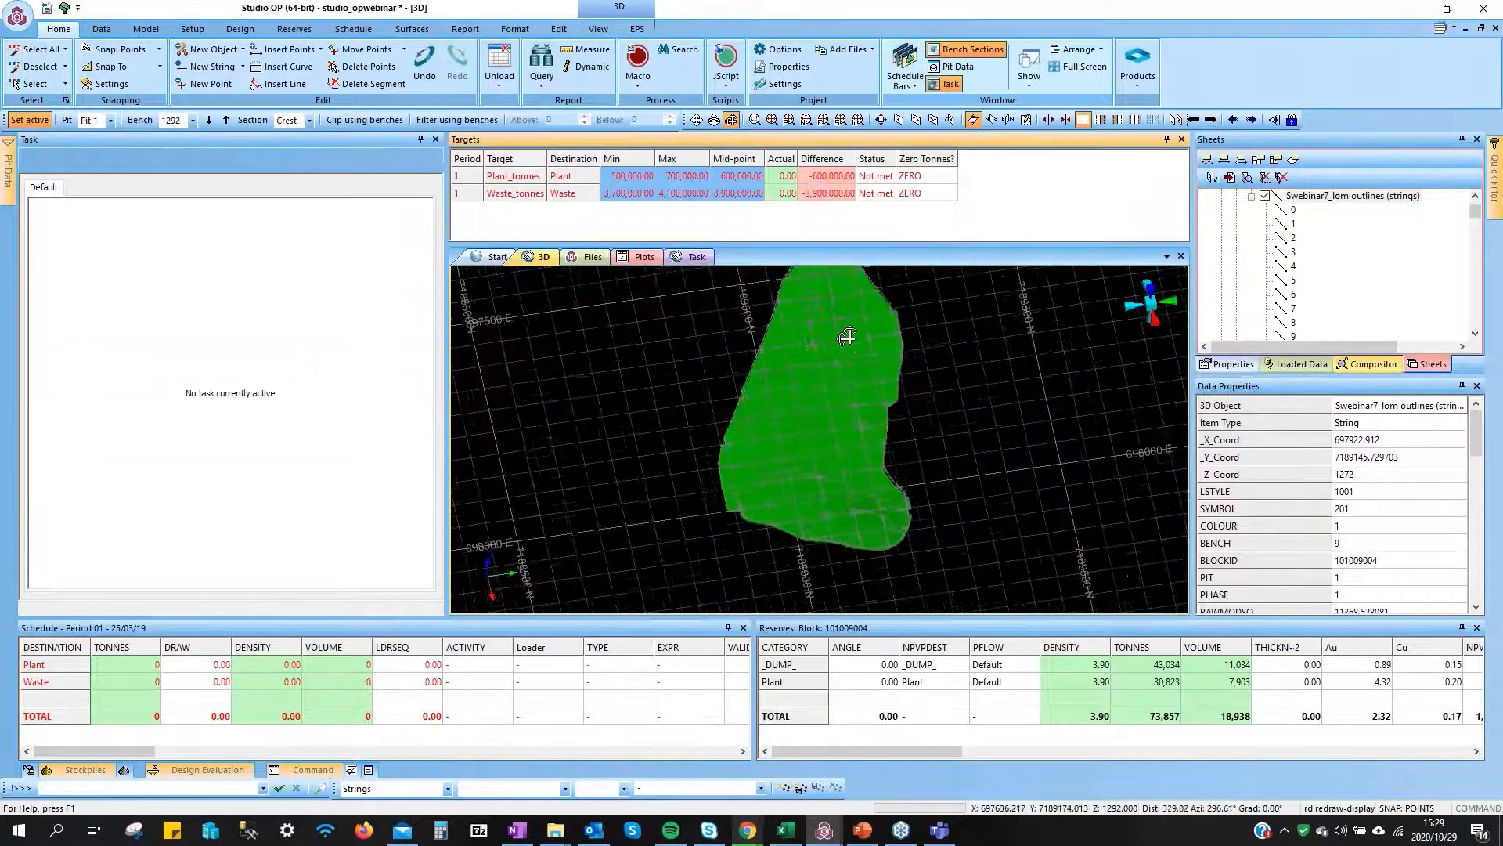
Return to a plan view of the pit and use Select Mode to pick two adjacent blocks on its eastern edge
{"action": "scroll", "coordinate": [801, 440], "scroll_direction": "up", "scroll_amount": 3}
{"action": "left_click_drag", "start_coordinate": [819, 439], "coordinate": [637, 352], "text": "shift"}
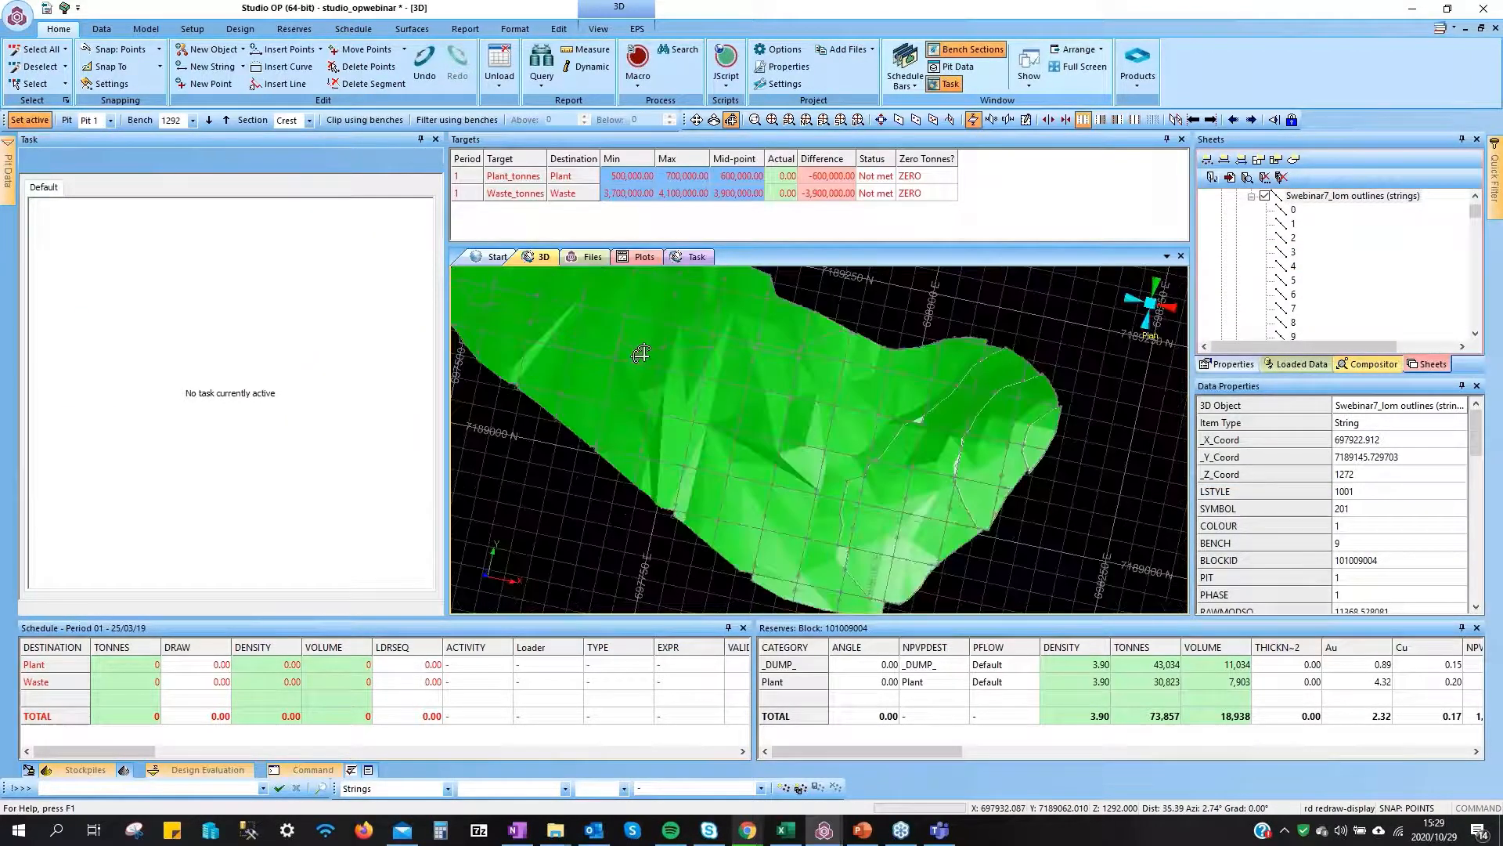
{"action": "left_click", "coordinate": [1275, 120]}
{"action": "left_click", "coordinate": [354, 29]}
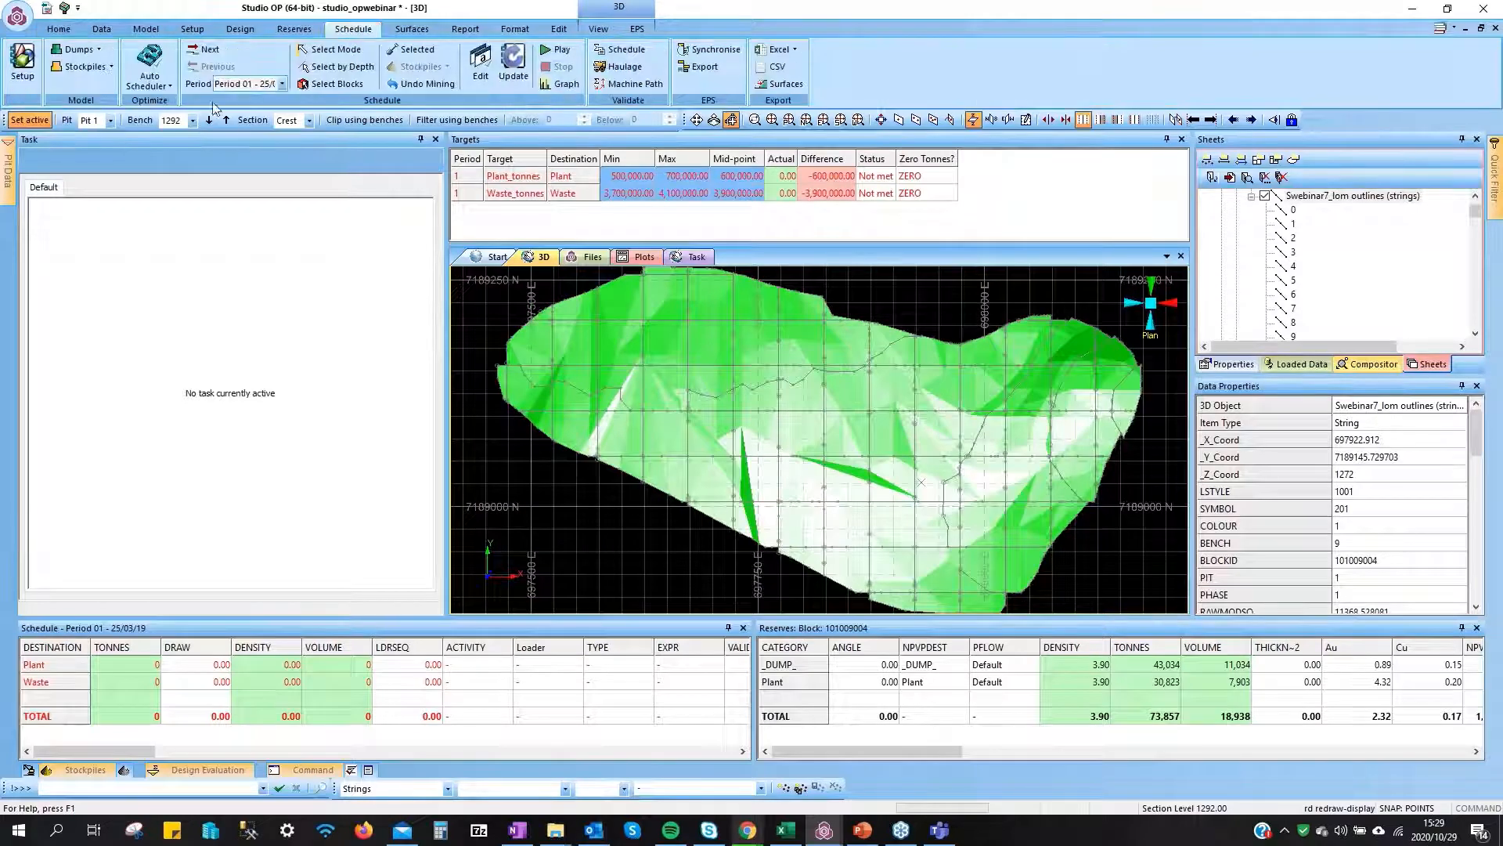
{"action": "left_click", "coordinate": [330, 51]}
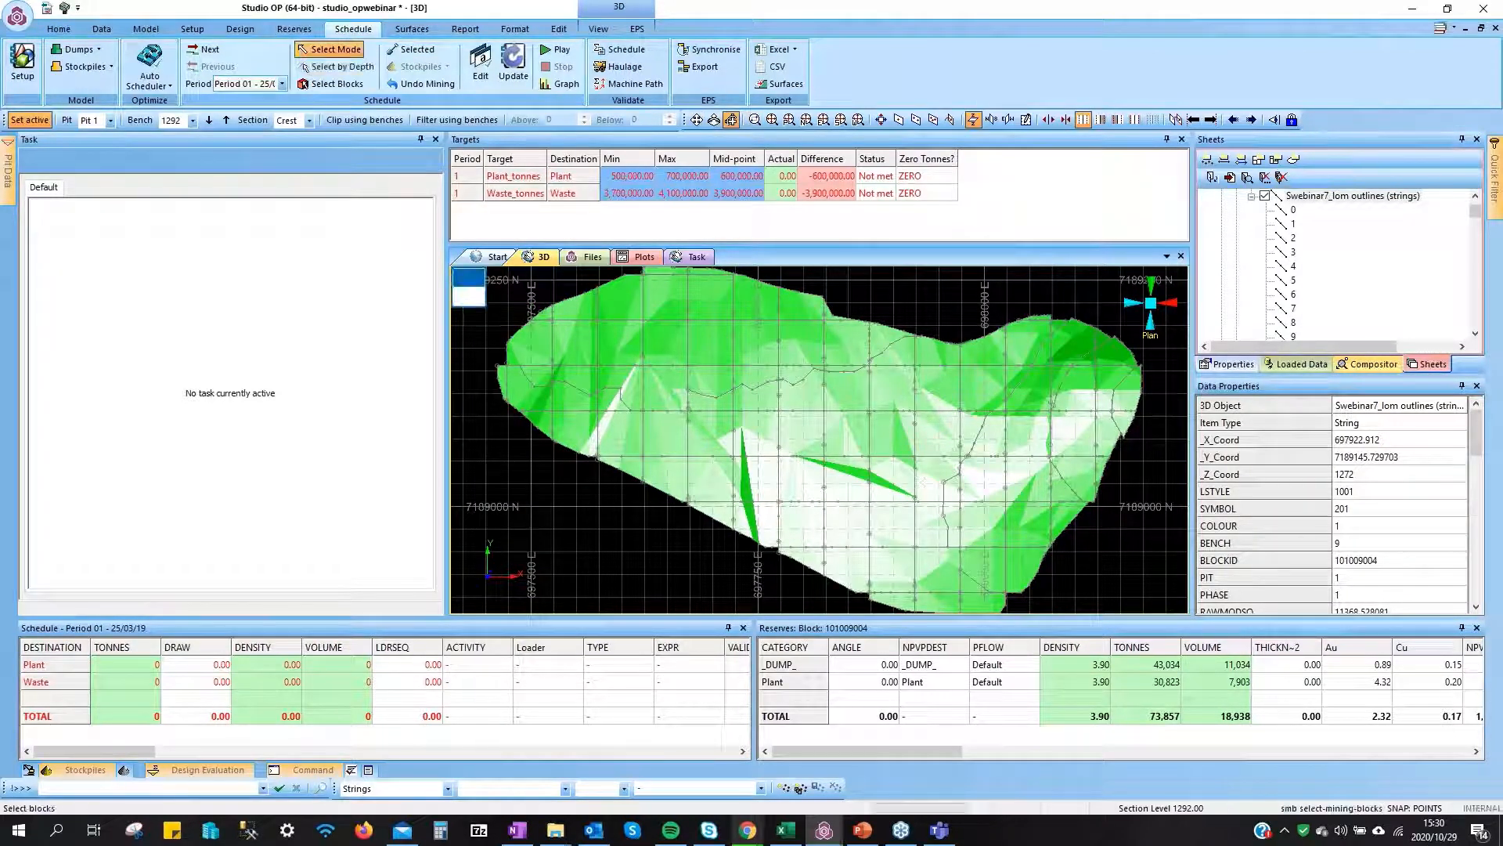
{"action": "left_click", "coordinate": [1132, 397]}
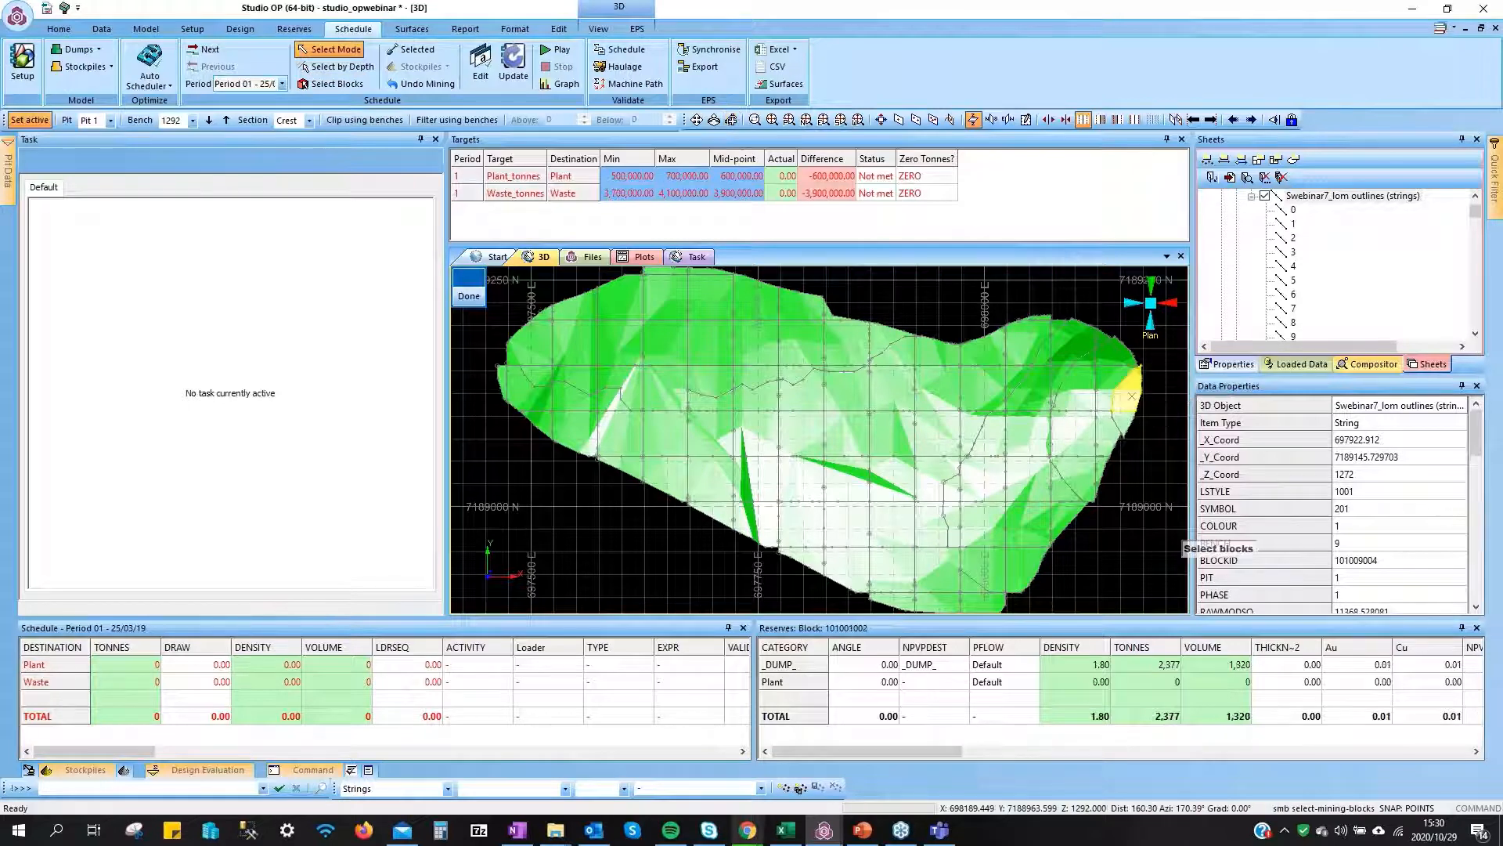
{"action": "left_click", "coordinate": [1128, 425]}
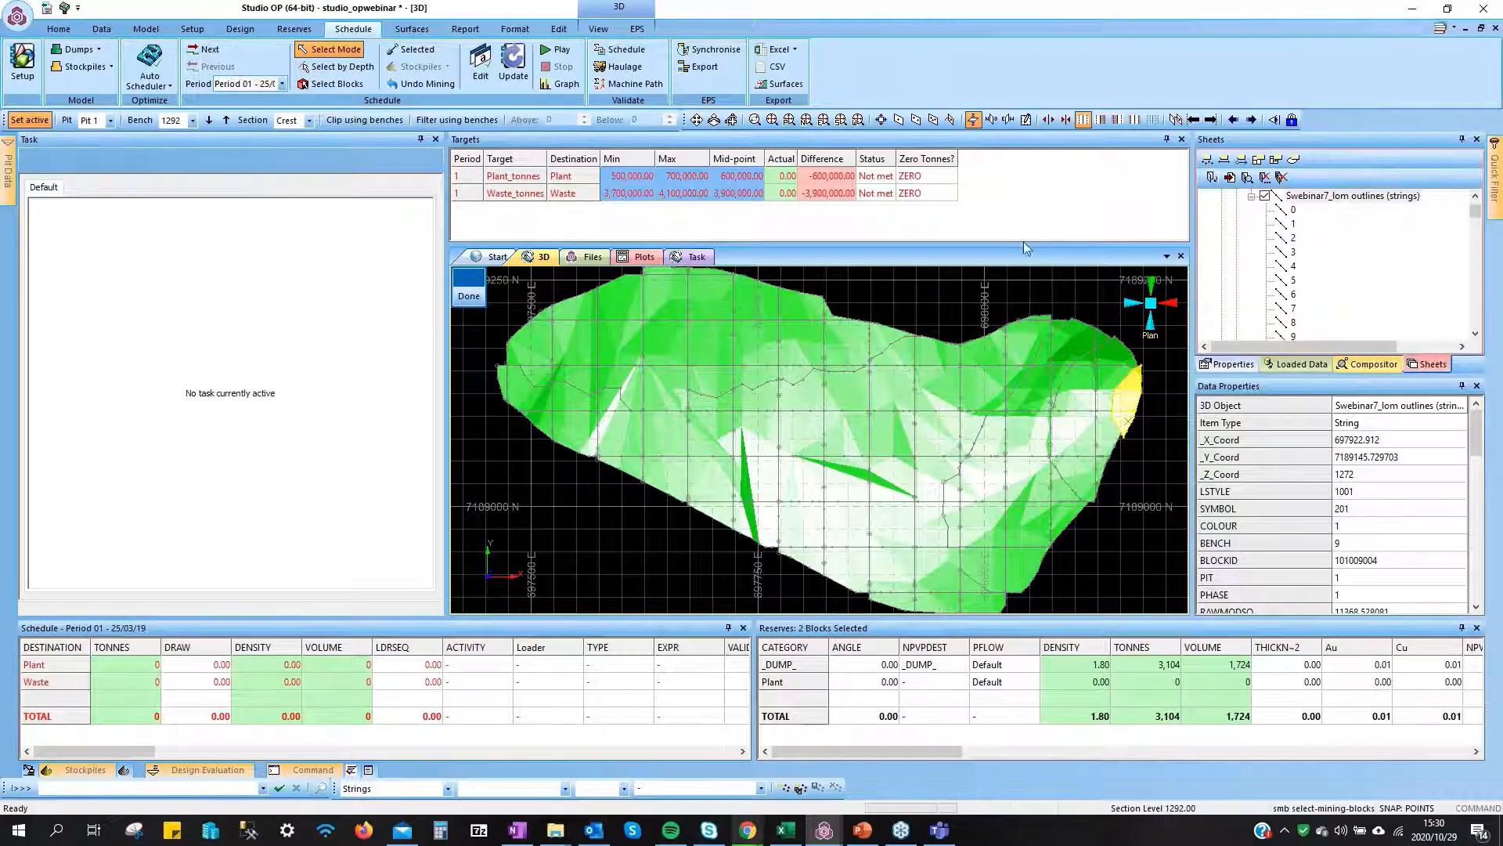
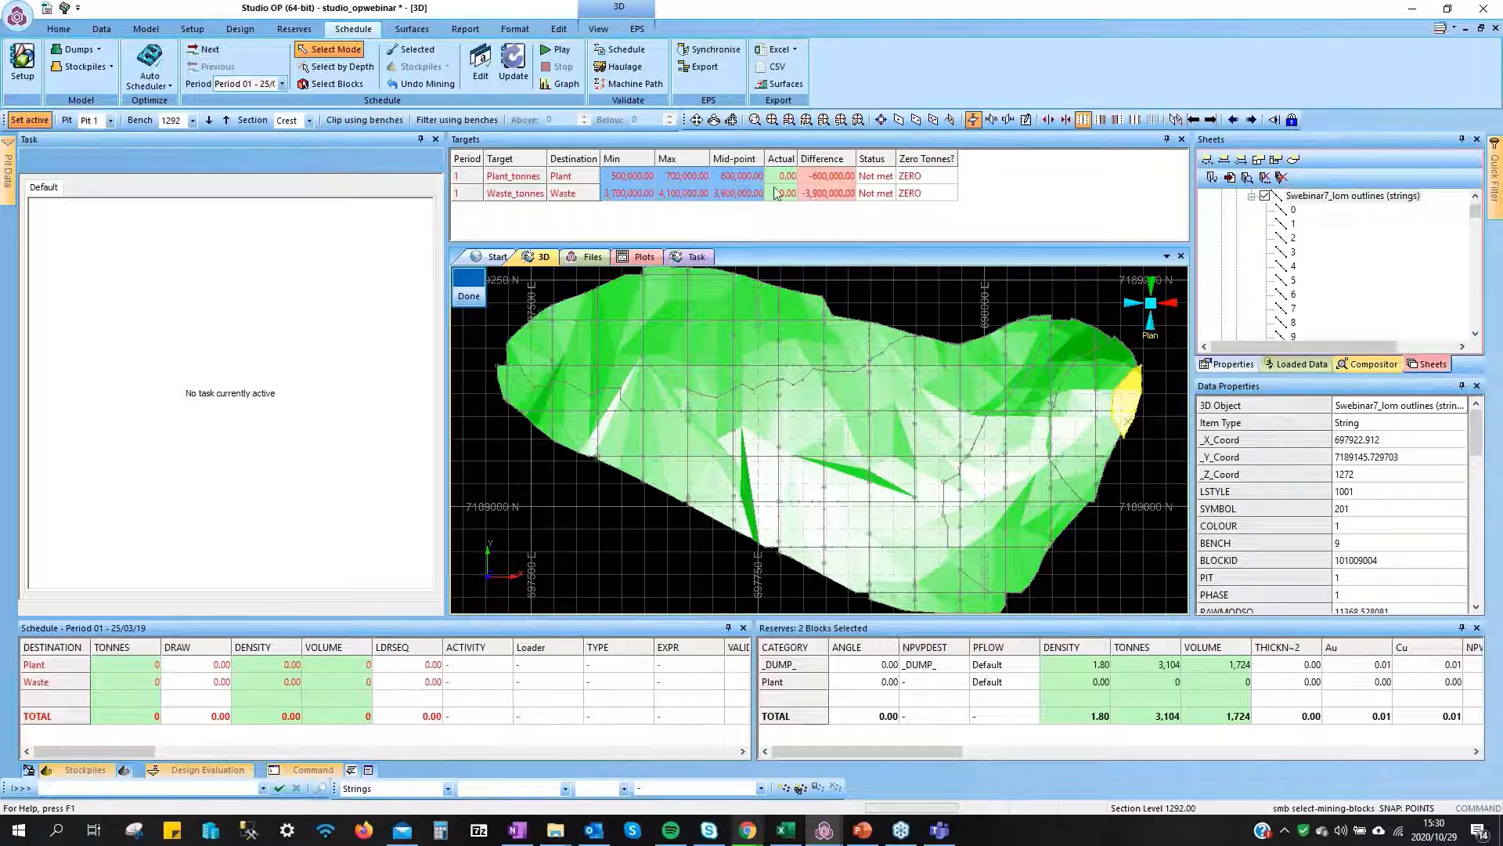
Schedule the two selected blocks by manual loading in Period 01, assigning Loader1 to the _DUMP_ material going to Waste
{"action": "left_click", "coordinate": [413, 49]}
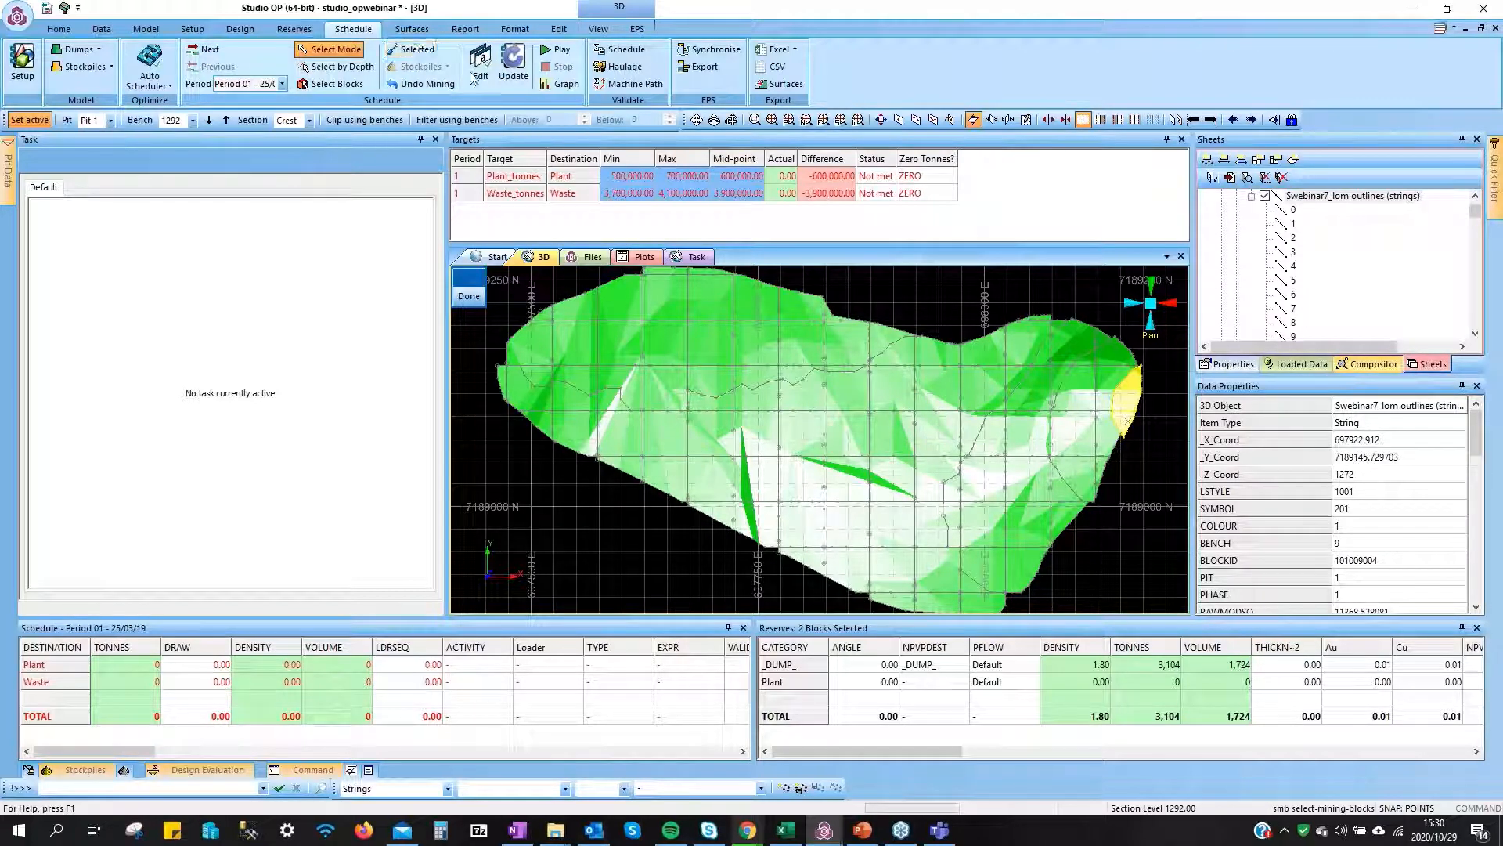
{"action": "left_click", "coordinate": [884, 299]}
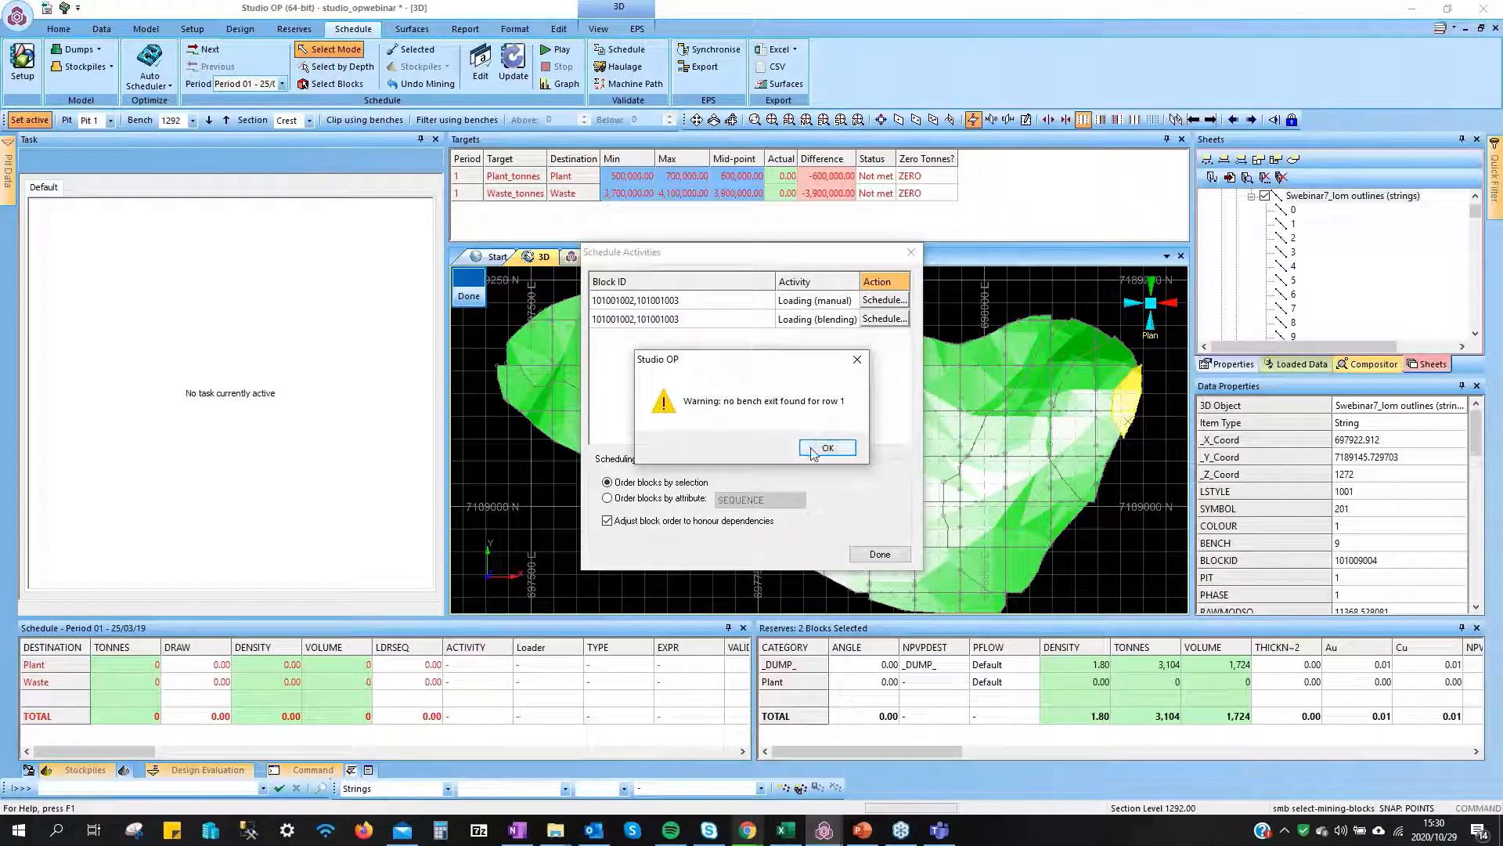
{"action": "left_click", "coordinate": [834, 448]}
{"action": "left_click", "coordinate": [835, 448]}
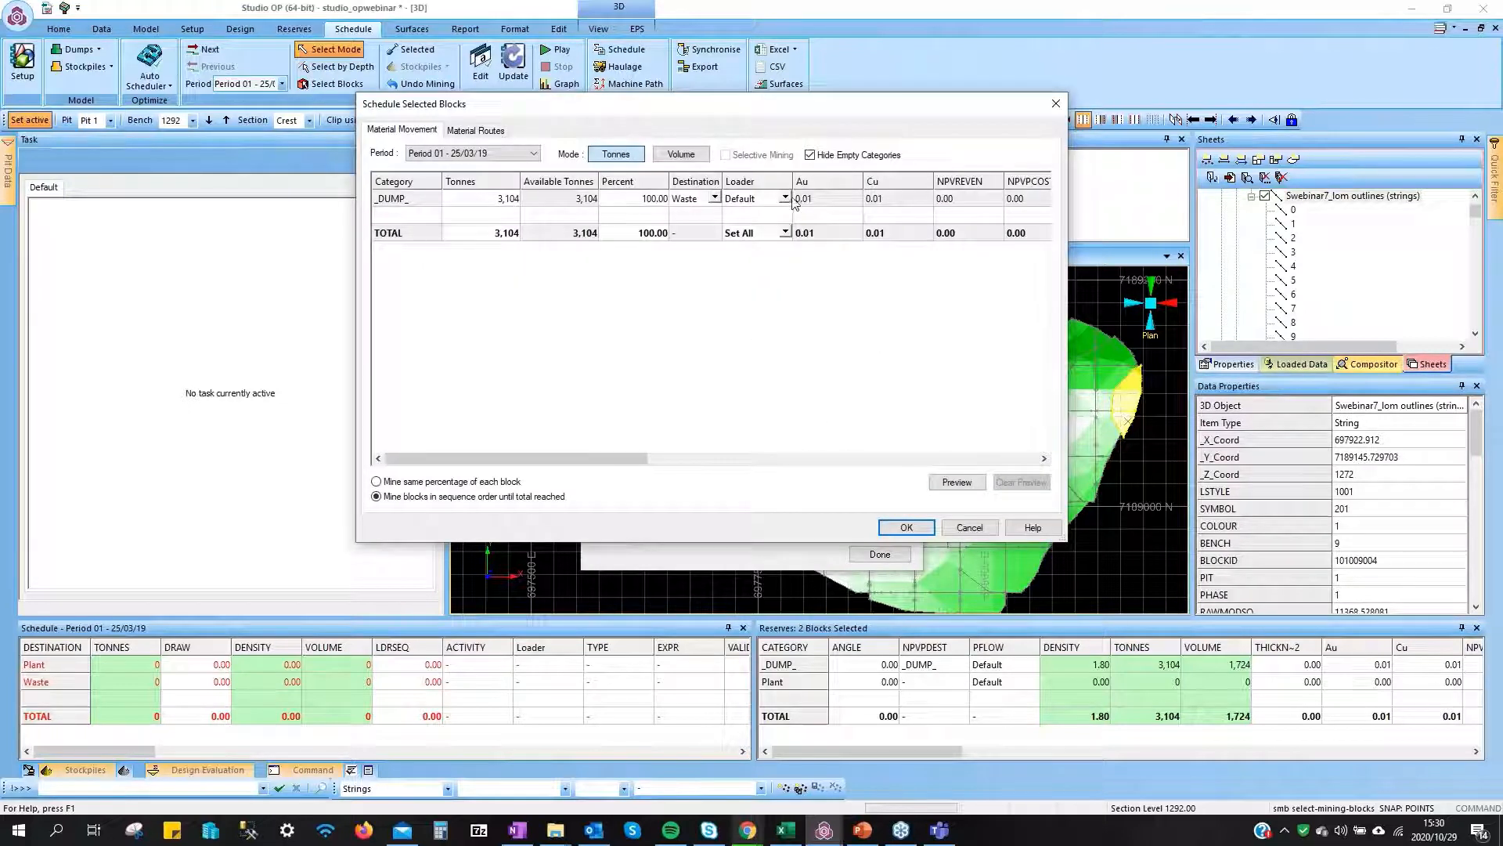
{"action": "left_click", "coordinate": [785, 199]}
{"action": "left_click", "coordinate": [785, 199]}
{"action": "left_click", "coordinate": [765, 225]}
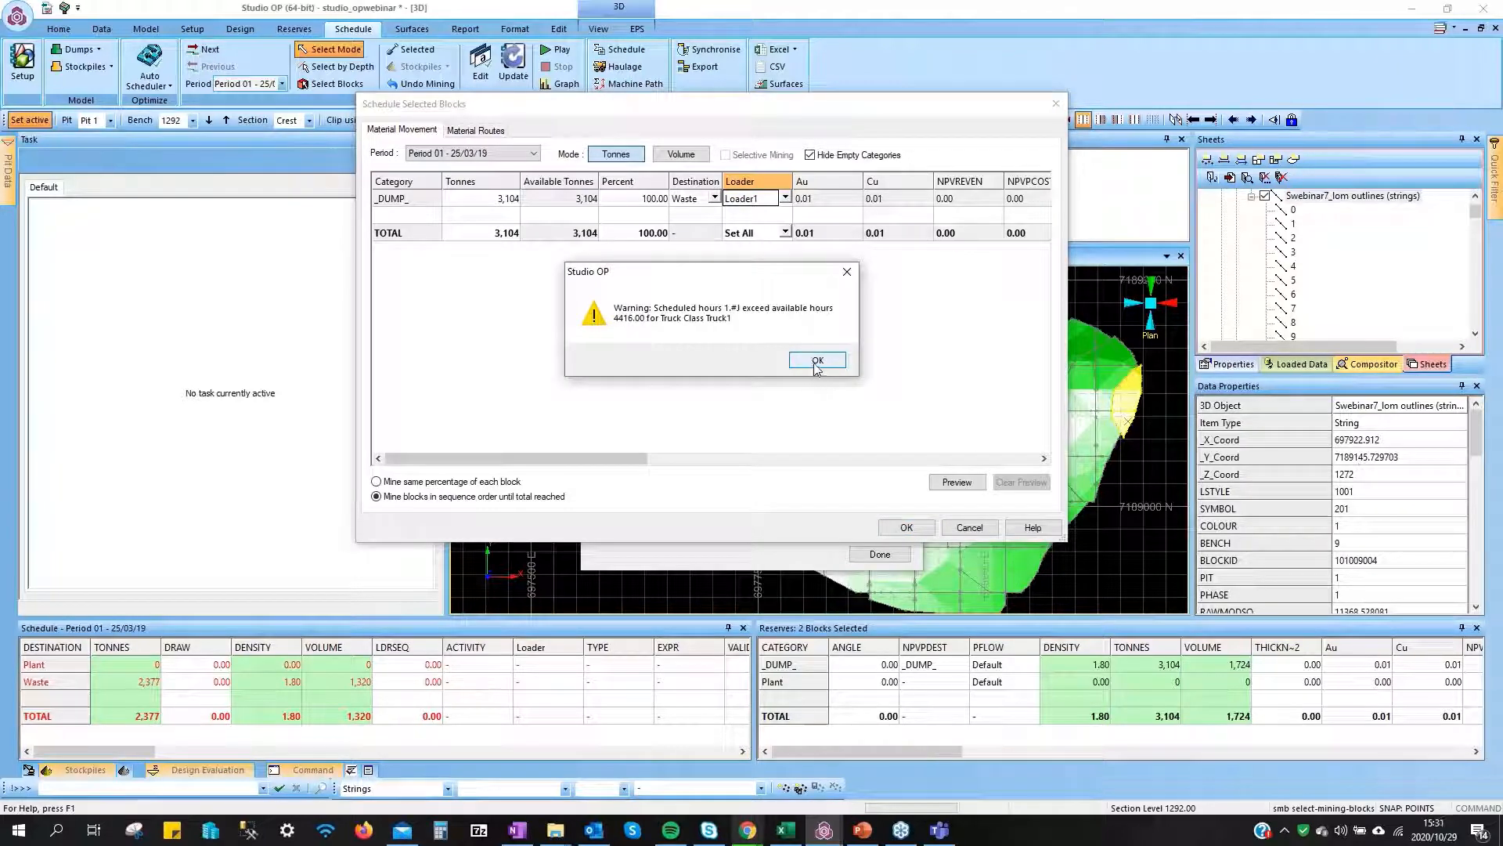
{"action": "left_click", "coordinate": [817, 361]}
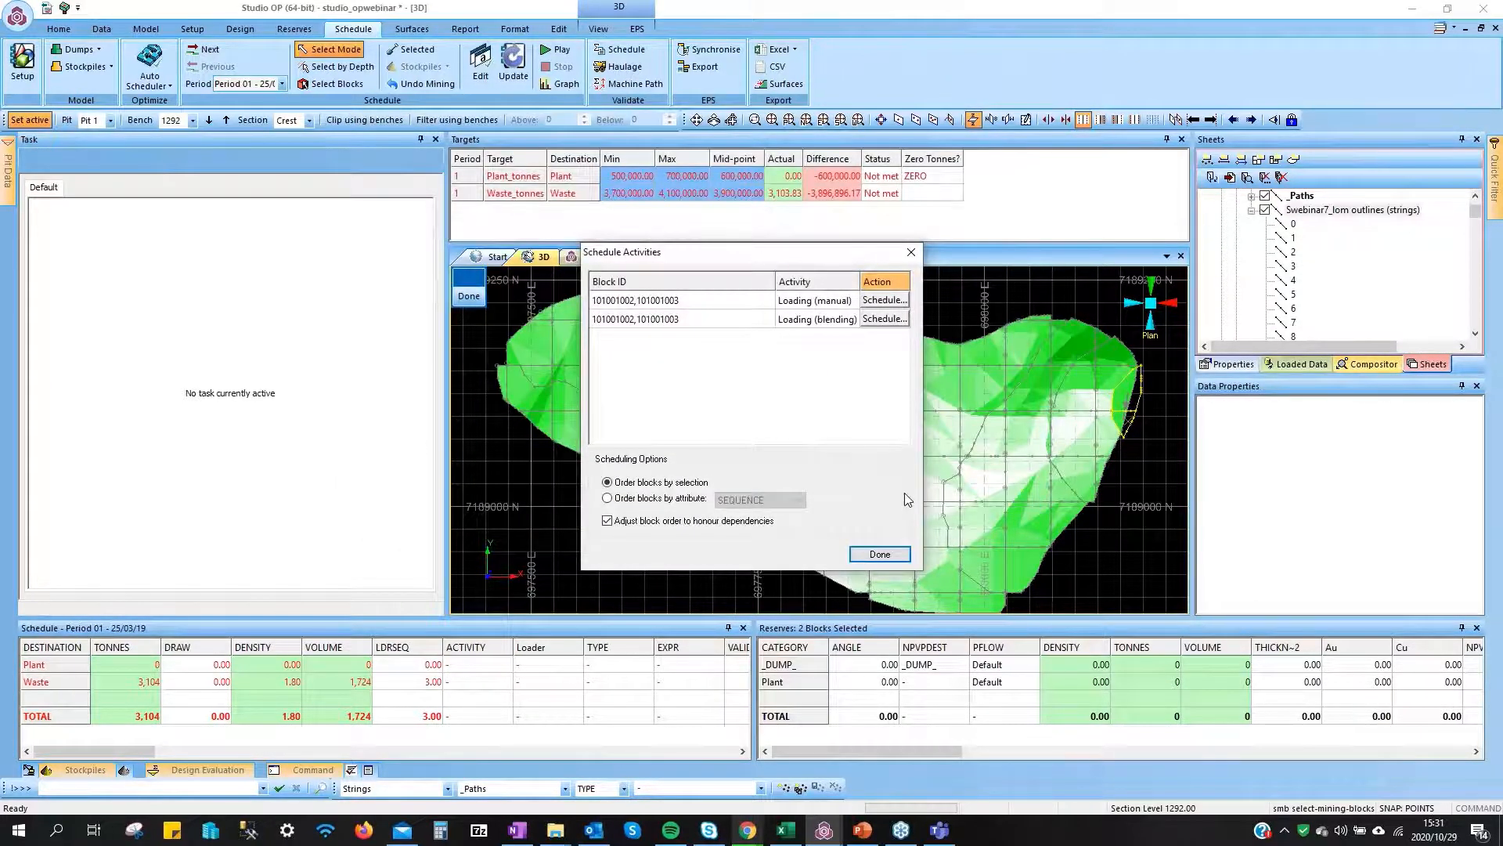
{"action": "left_click", "coordinate": [880, 555]}
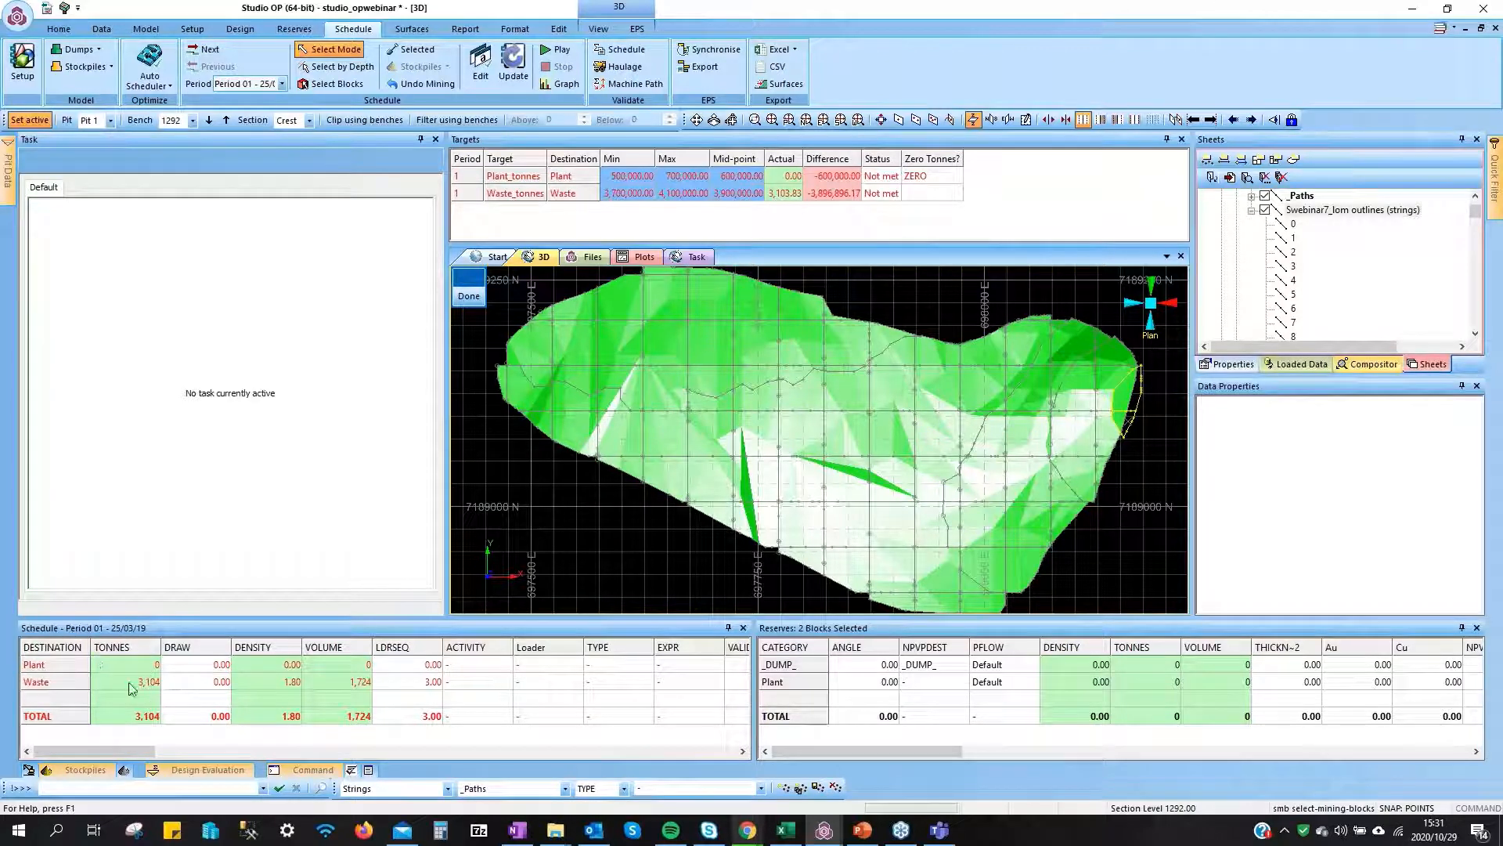
End the block selection, examine the pit from an oblique angle and review Loader1's Activity Schedule for Period 01
{"action": "left_click", "coordinate": [464, 299]}
{"action": "scroll", "coordinate": [551, 364], "scroll_direction": "down", "scroll_amount": 3}
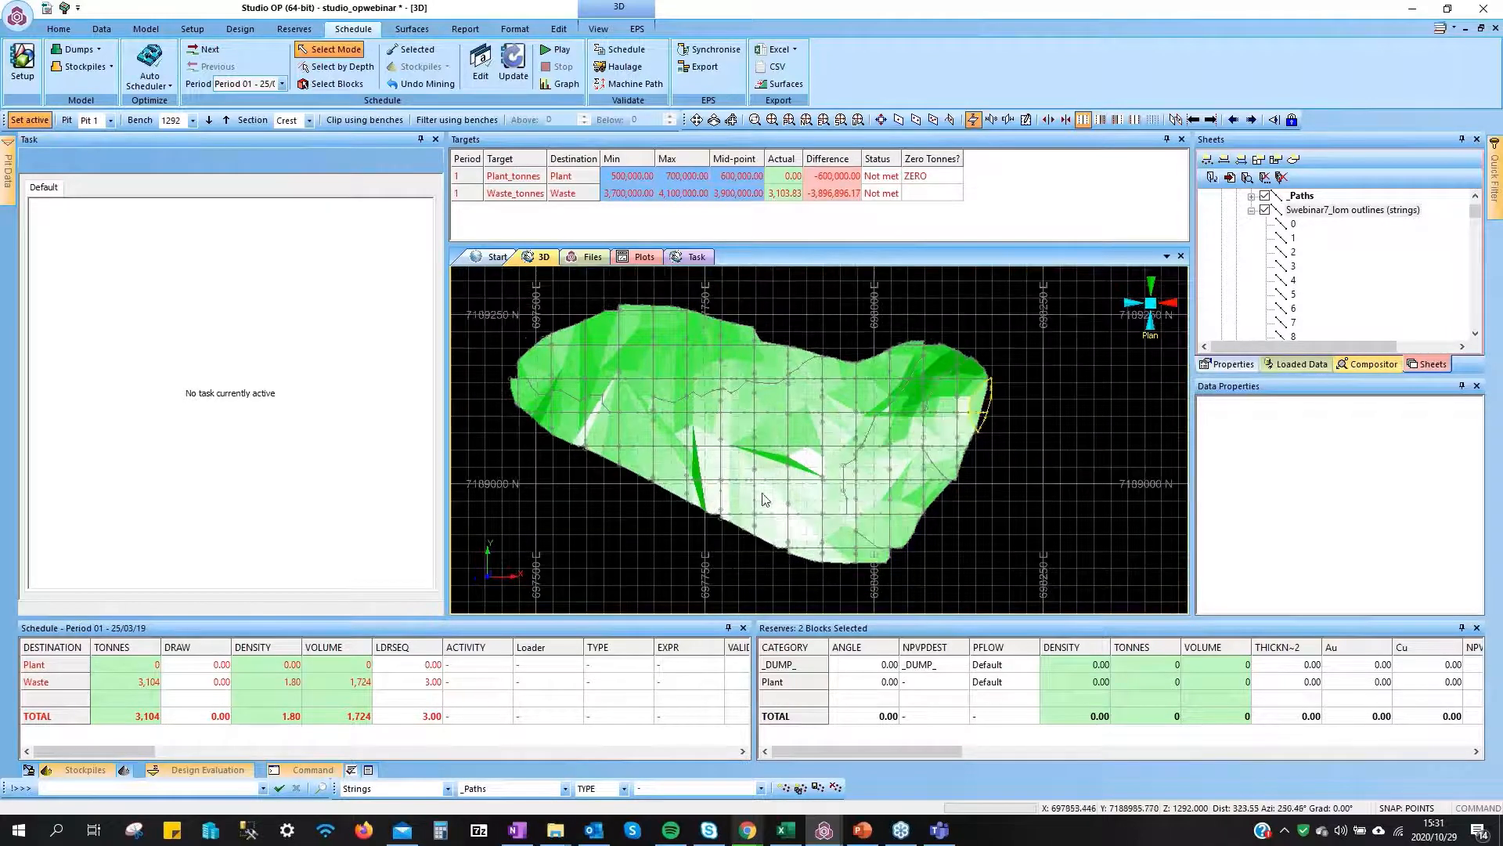
{"action": "left_click_drag", "start_coordinate": [770, 496], "coordinate": [725, 491], "text": "shift"}
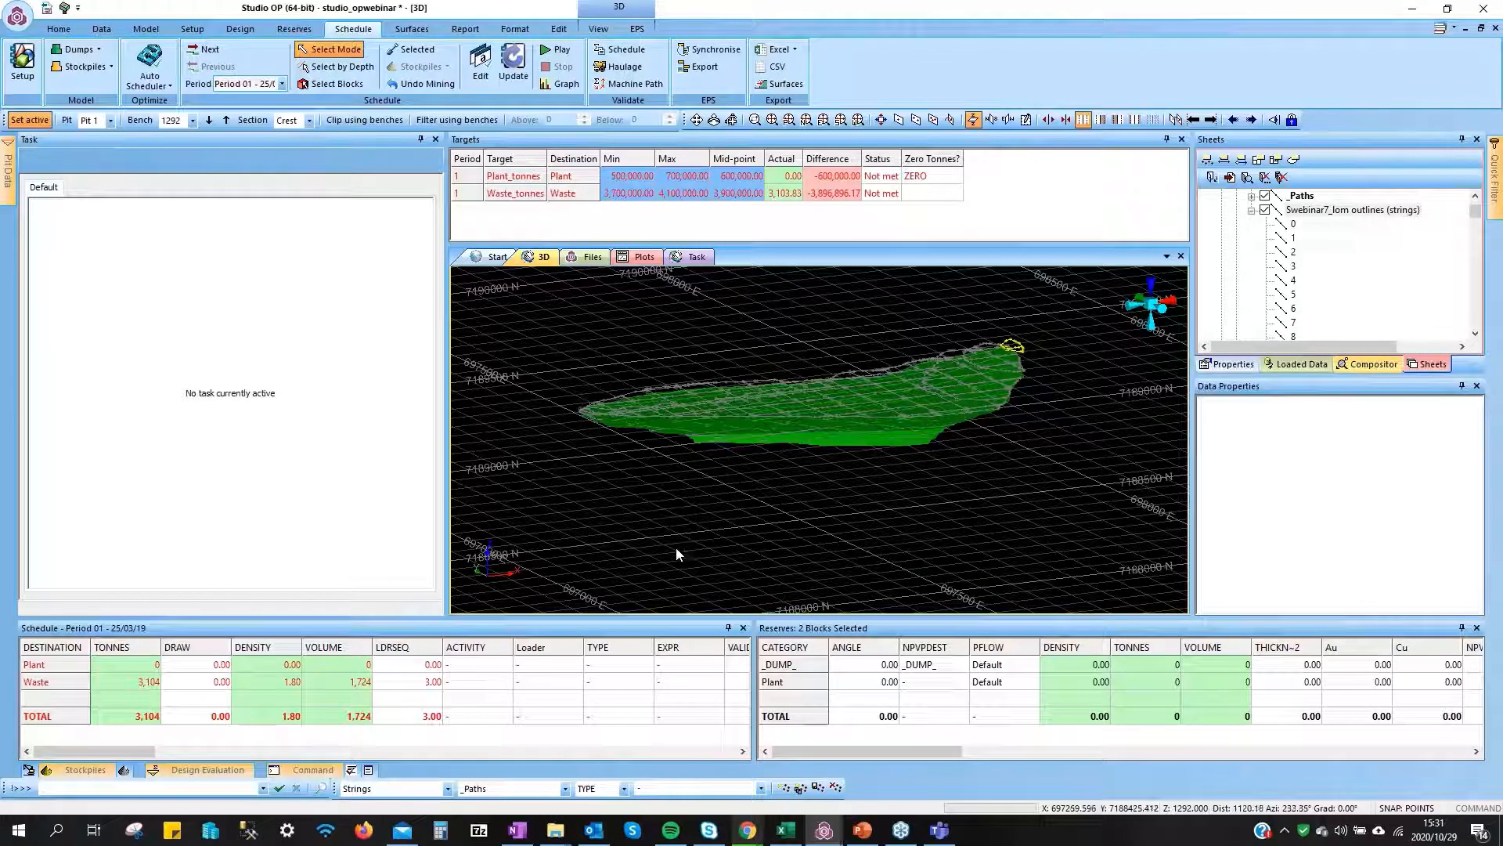
{"action": "left_click_drag", "start_coordinate": [544, 325], "coordinate": [626, 403], "text": "shift"}
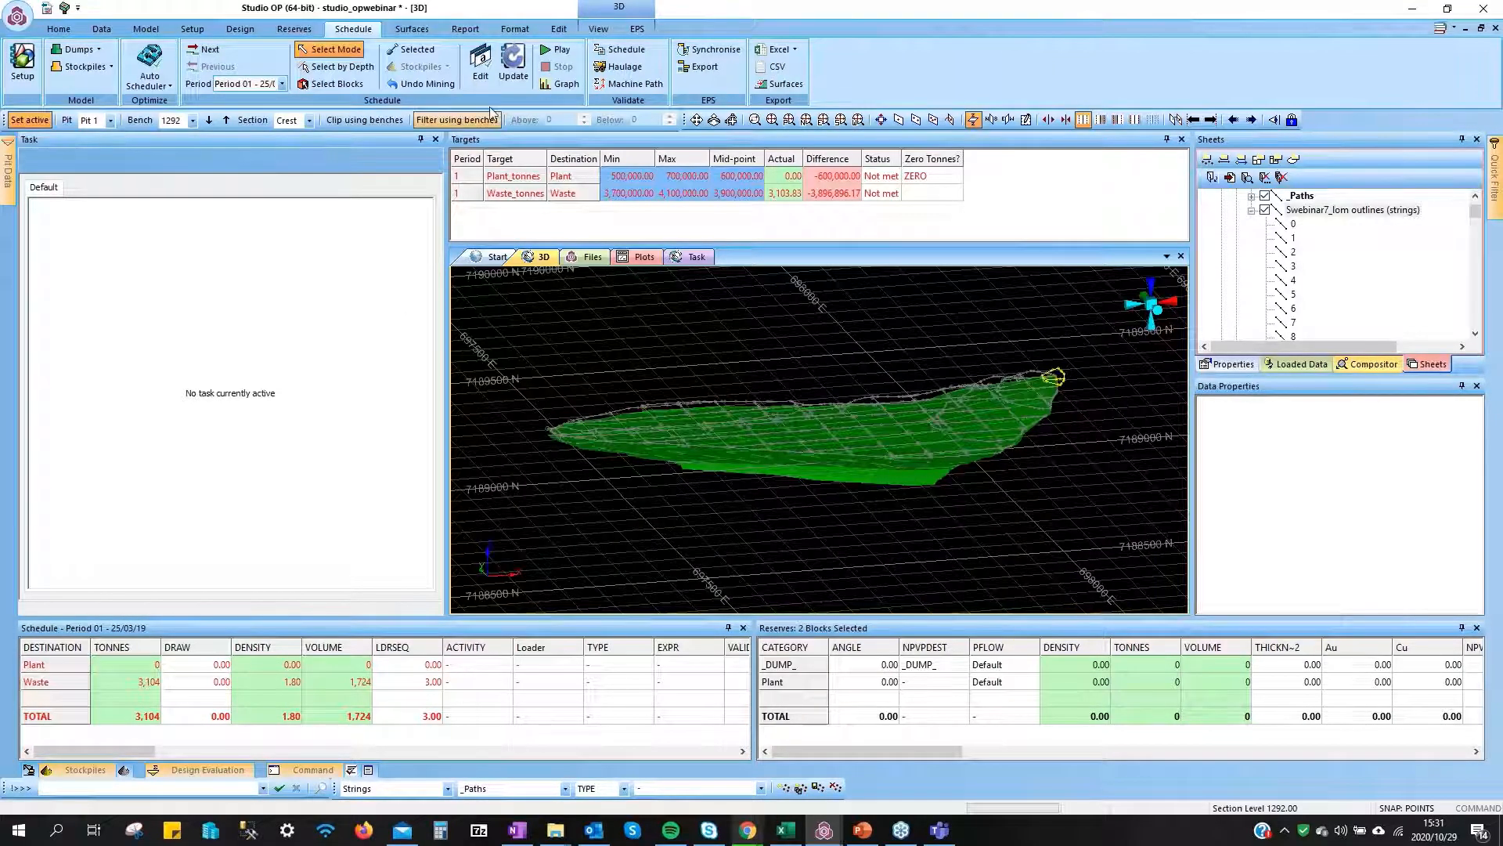
{"action": "left_click", "coordinate": [484, 64]}
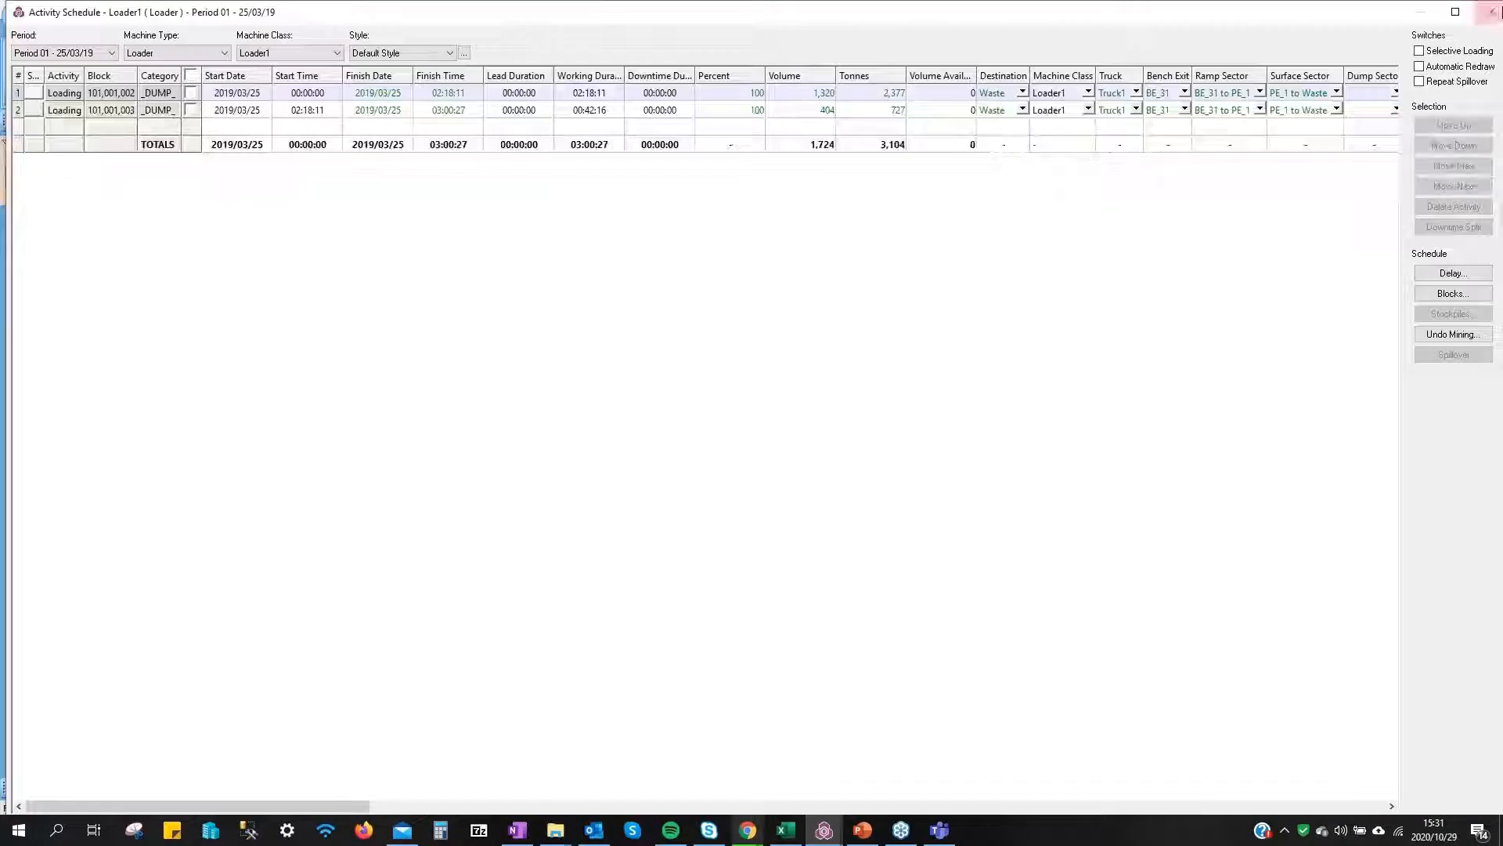
{"action": "left_click", "coordinate": [1491, 11]}
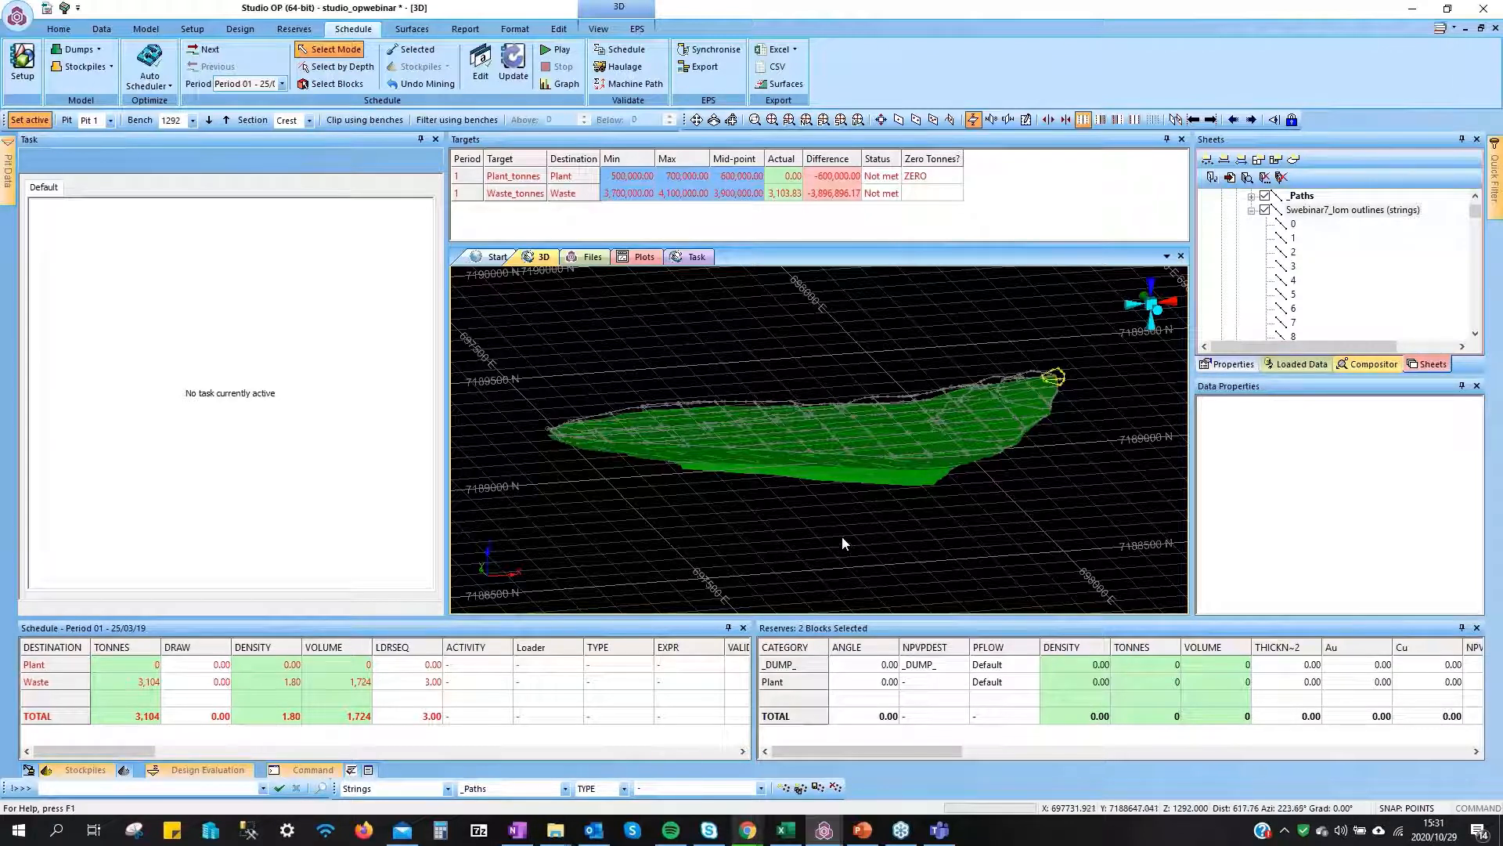
Use Select Blocks in plan view to window-select all remaining blocks of the pit, and look at the selection in 3D
{"action": "key", "text": "F5"}
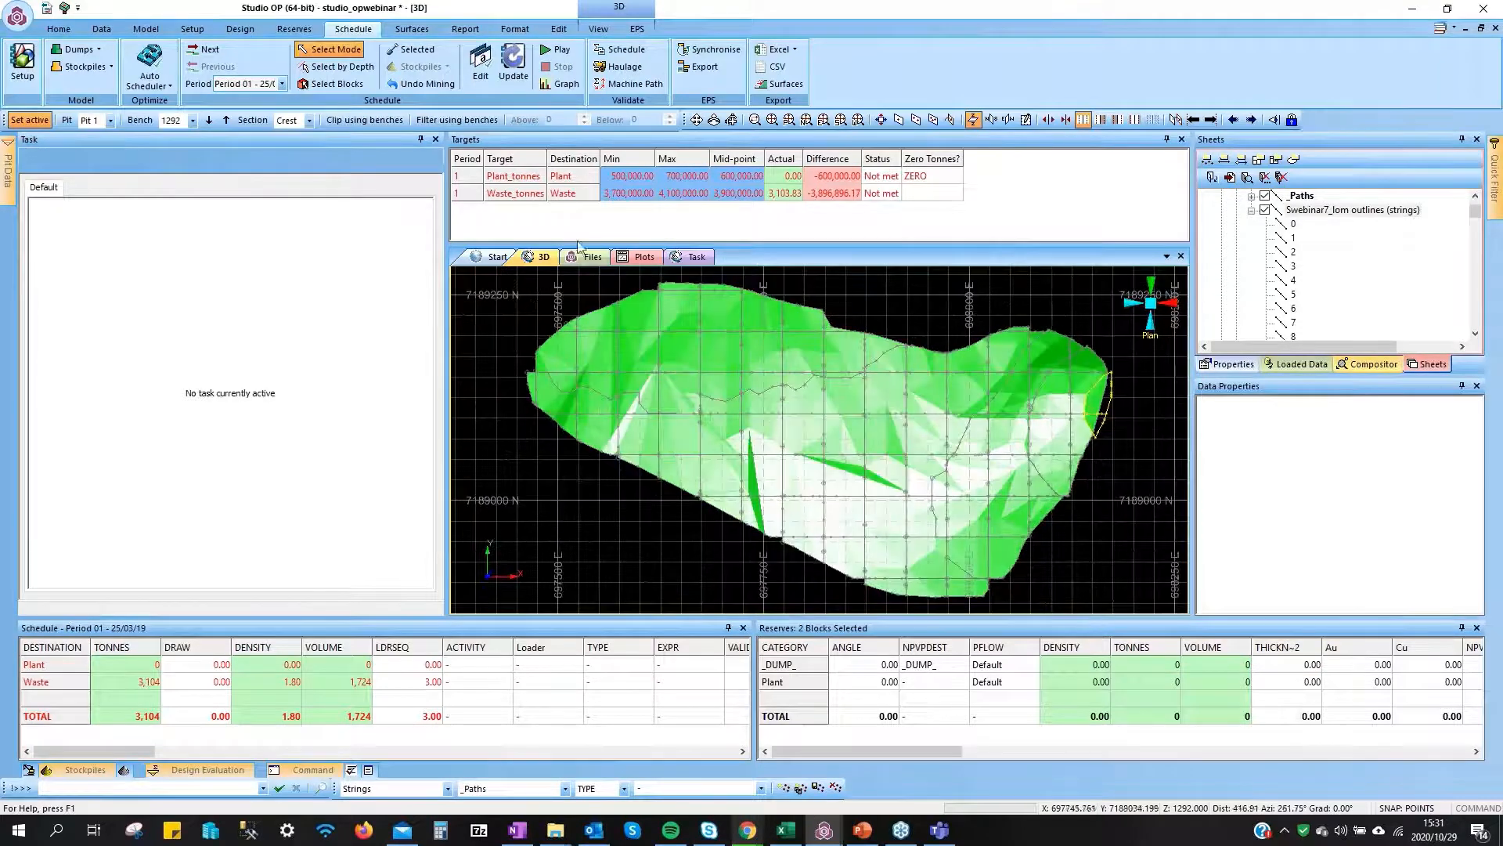
{"action": "left_click", "coordinate": [332, 84]}
{"action": "left_click_drag", "start_coordinate": [508, 278], "coordinate": [1139, 601]}
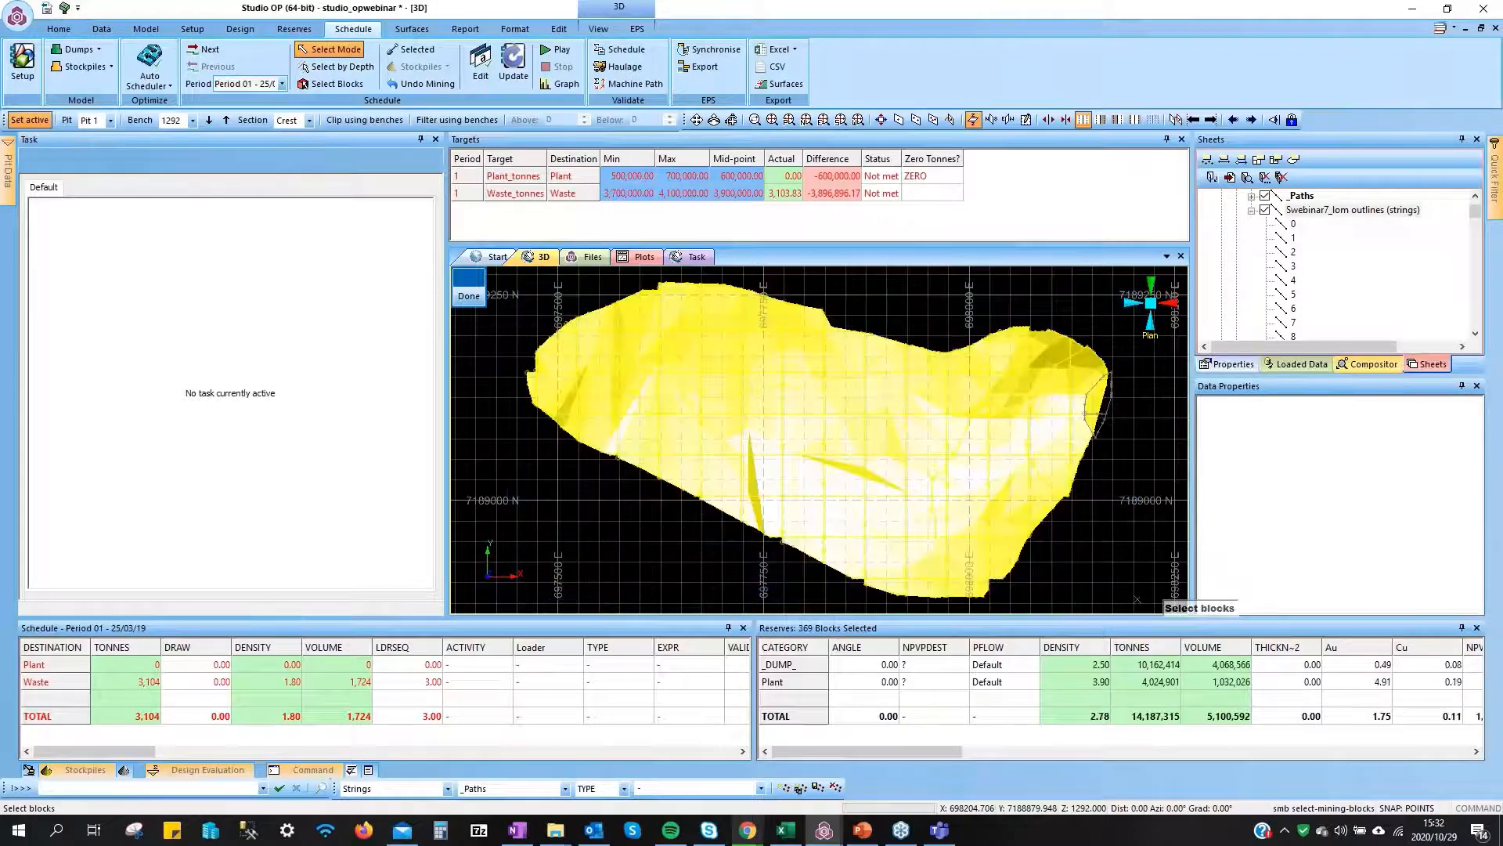
{"action": "middle_click_drag", "start_coordinate": [1139, 601], "coordinate": [912, 415]}
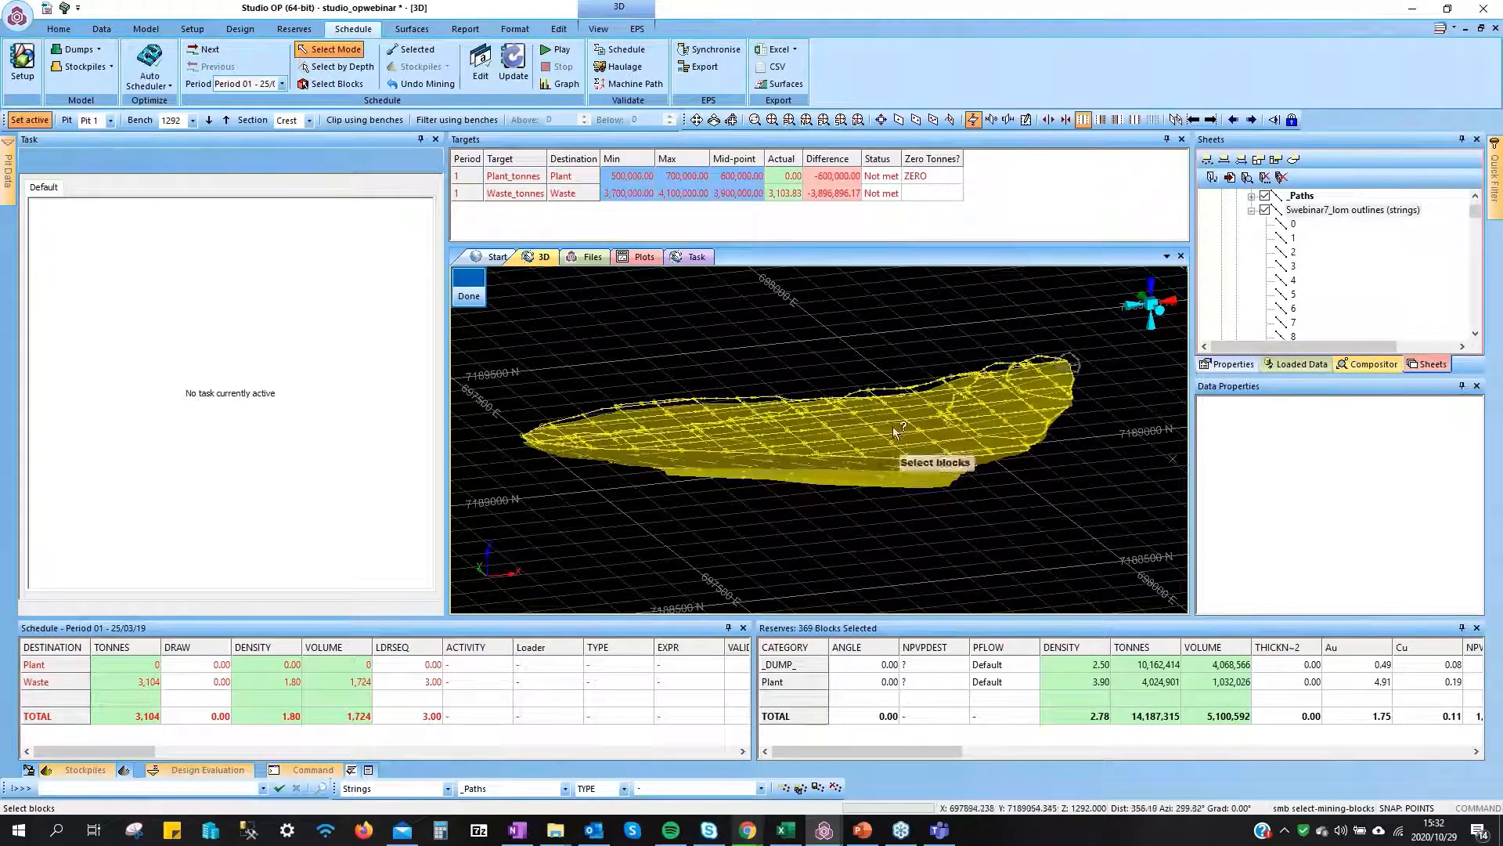
{"action": "left_click", "coordinate": [413, 50]}
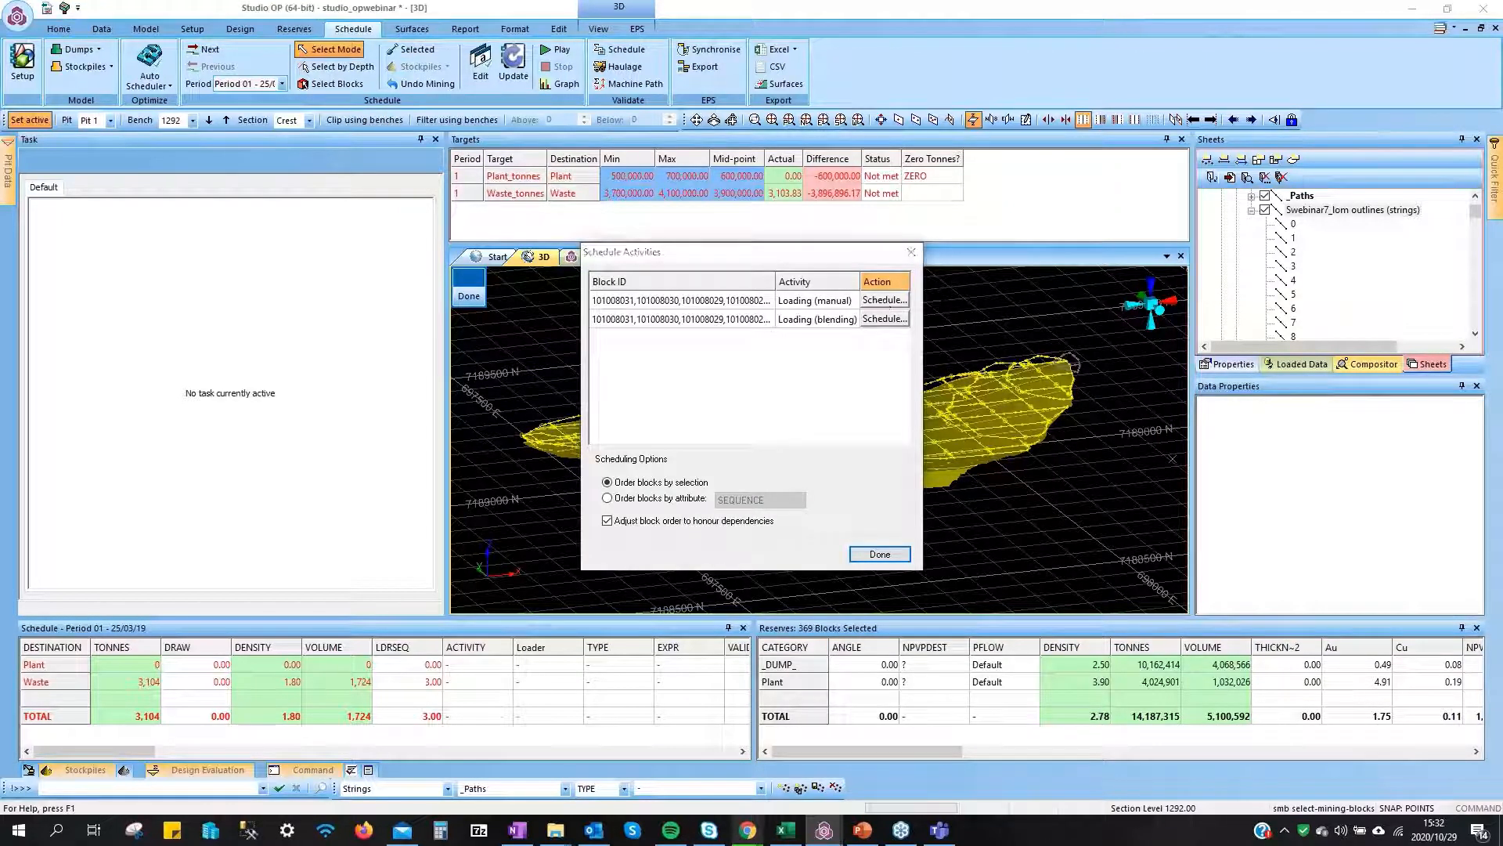
{"action": "left_click", "coordinate": [884, 300]}
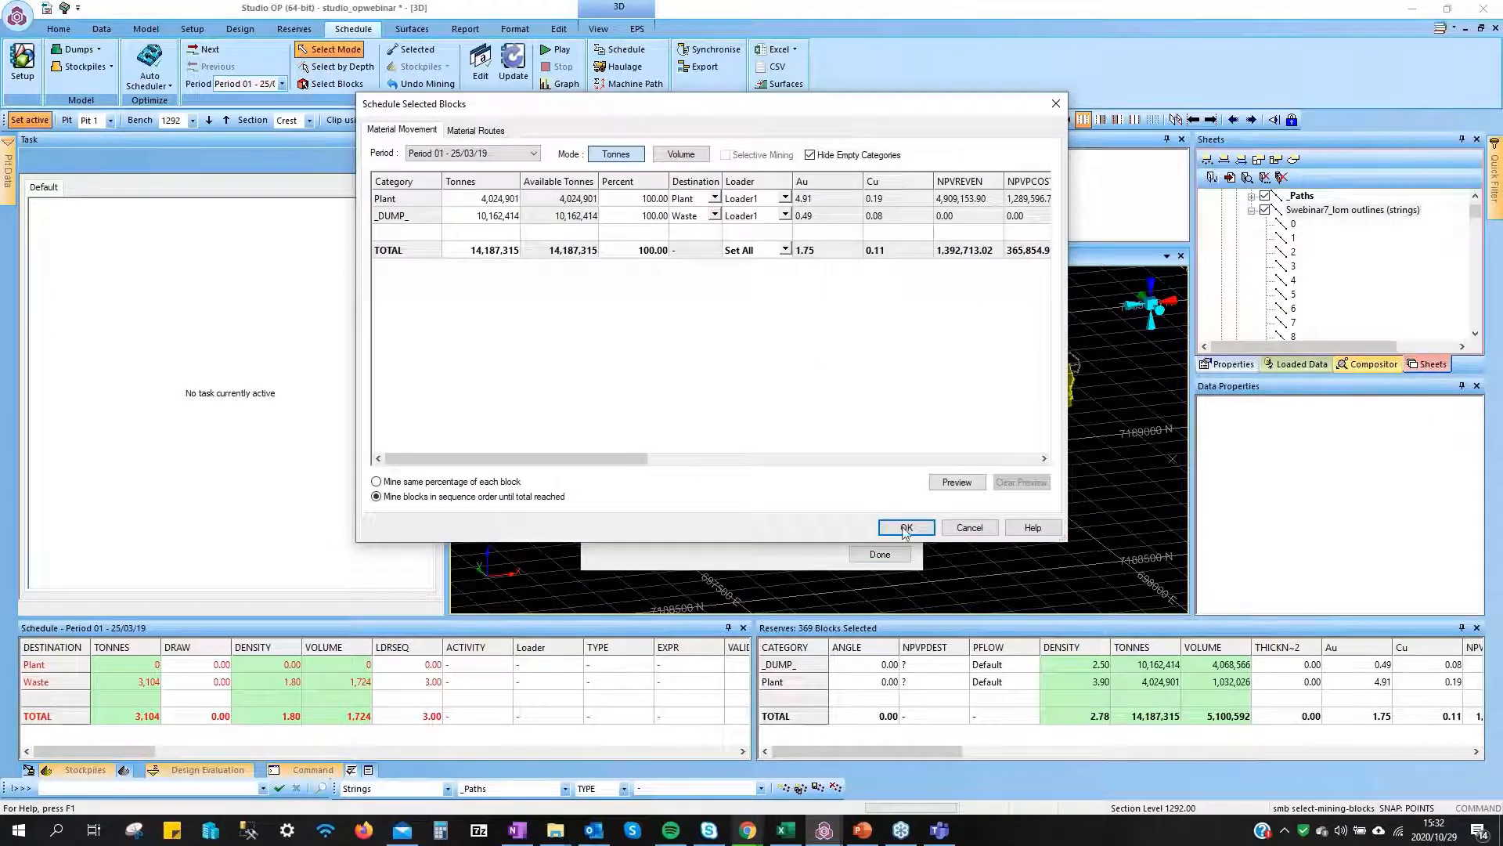
{"action": "left_click", "coordinate": [906, 528]}
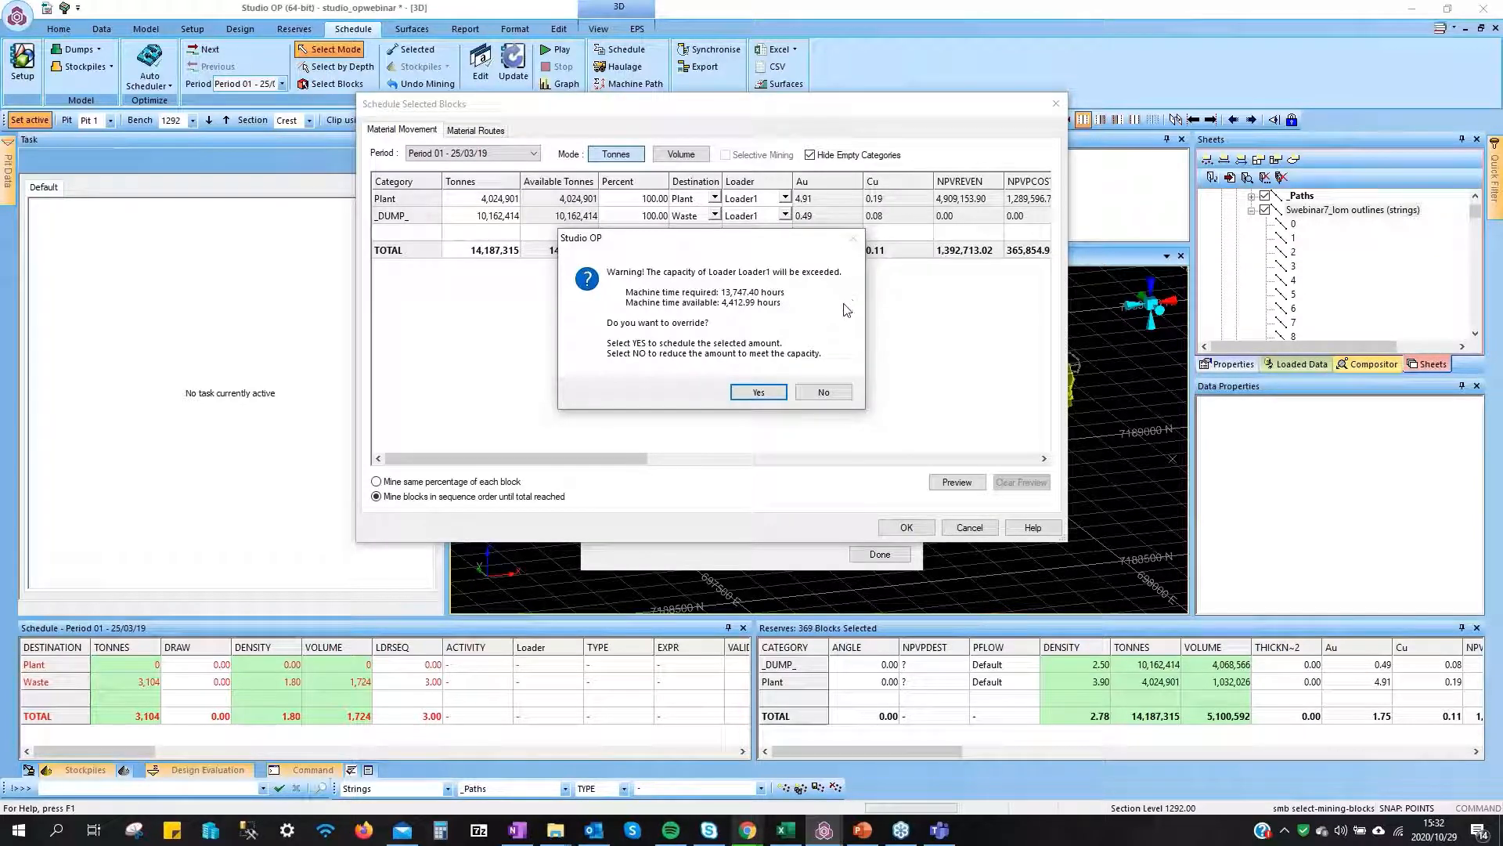
{"action": "left_click", "coordinate": [844, 394]}
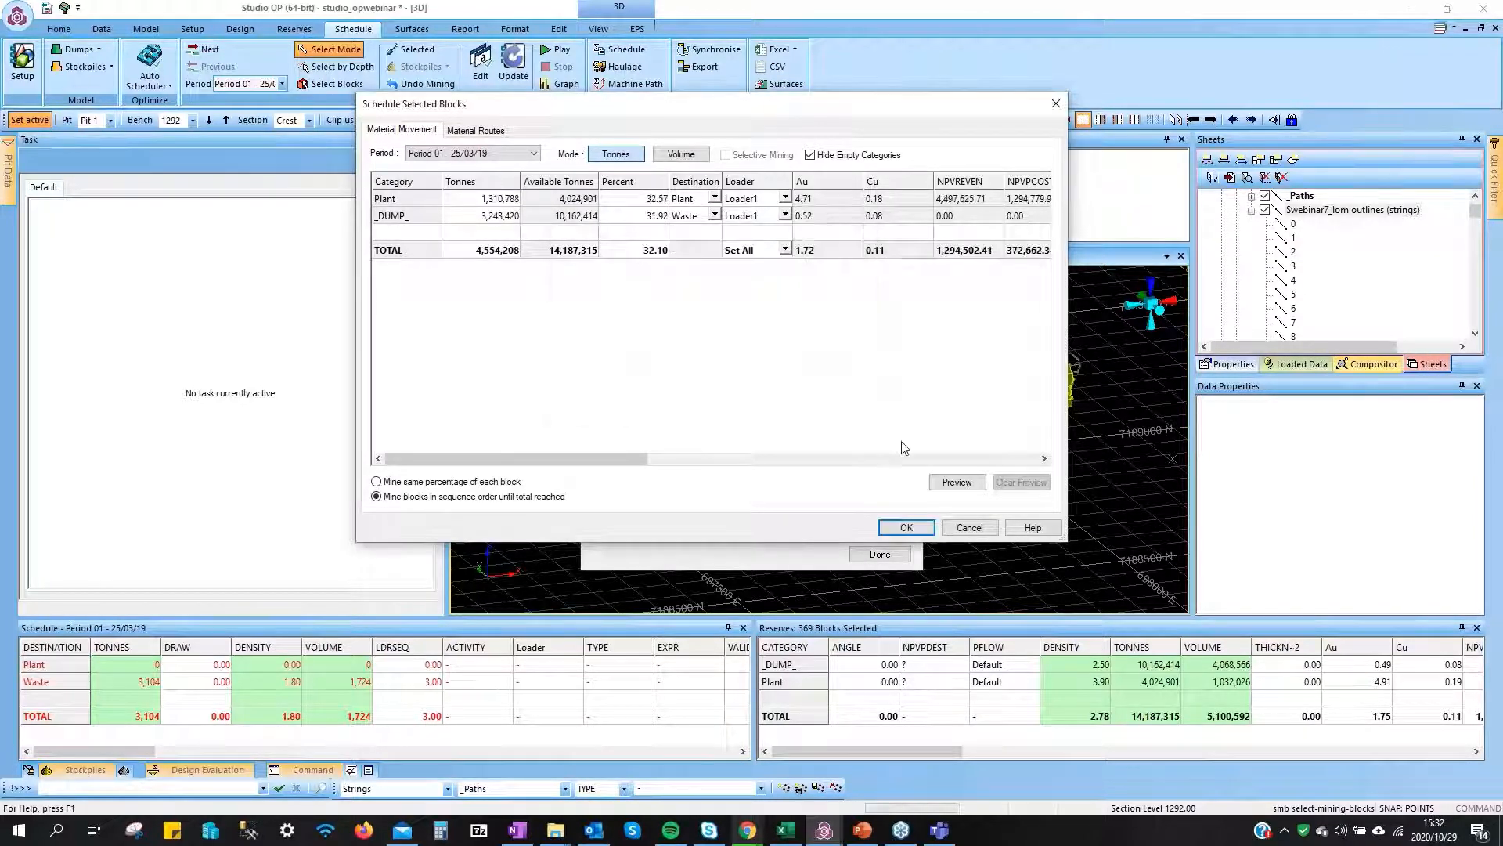
{"action": "left_click", "coordinate": [969, 527]}
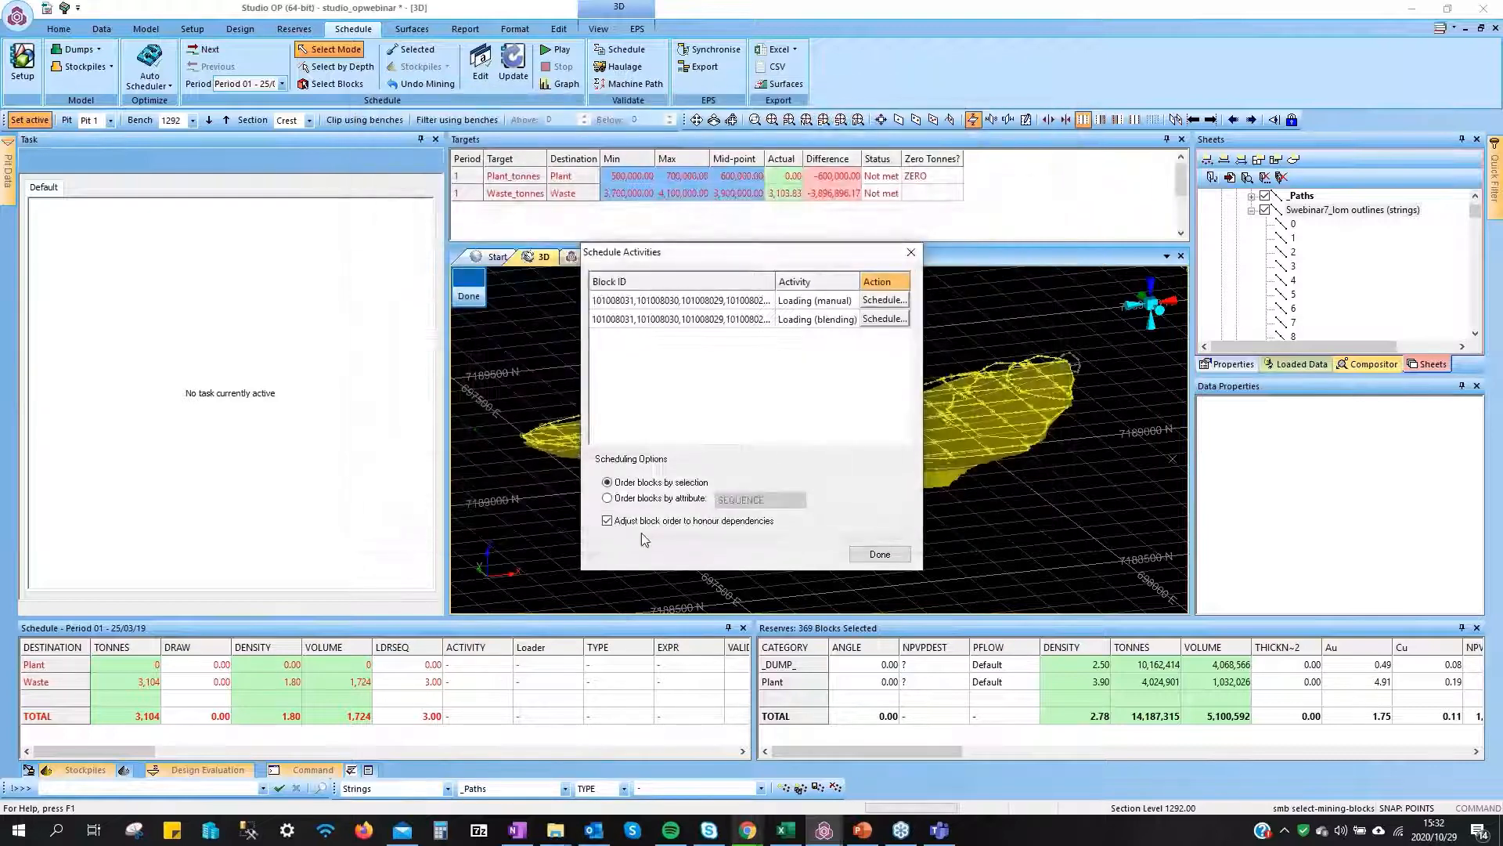
Set the scheduling options to order the selected blocks by the SEQUENCE attribute
{"action": "left_click", "coordinate": [607, 483]}
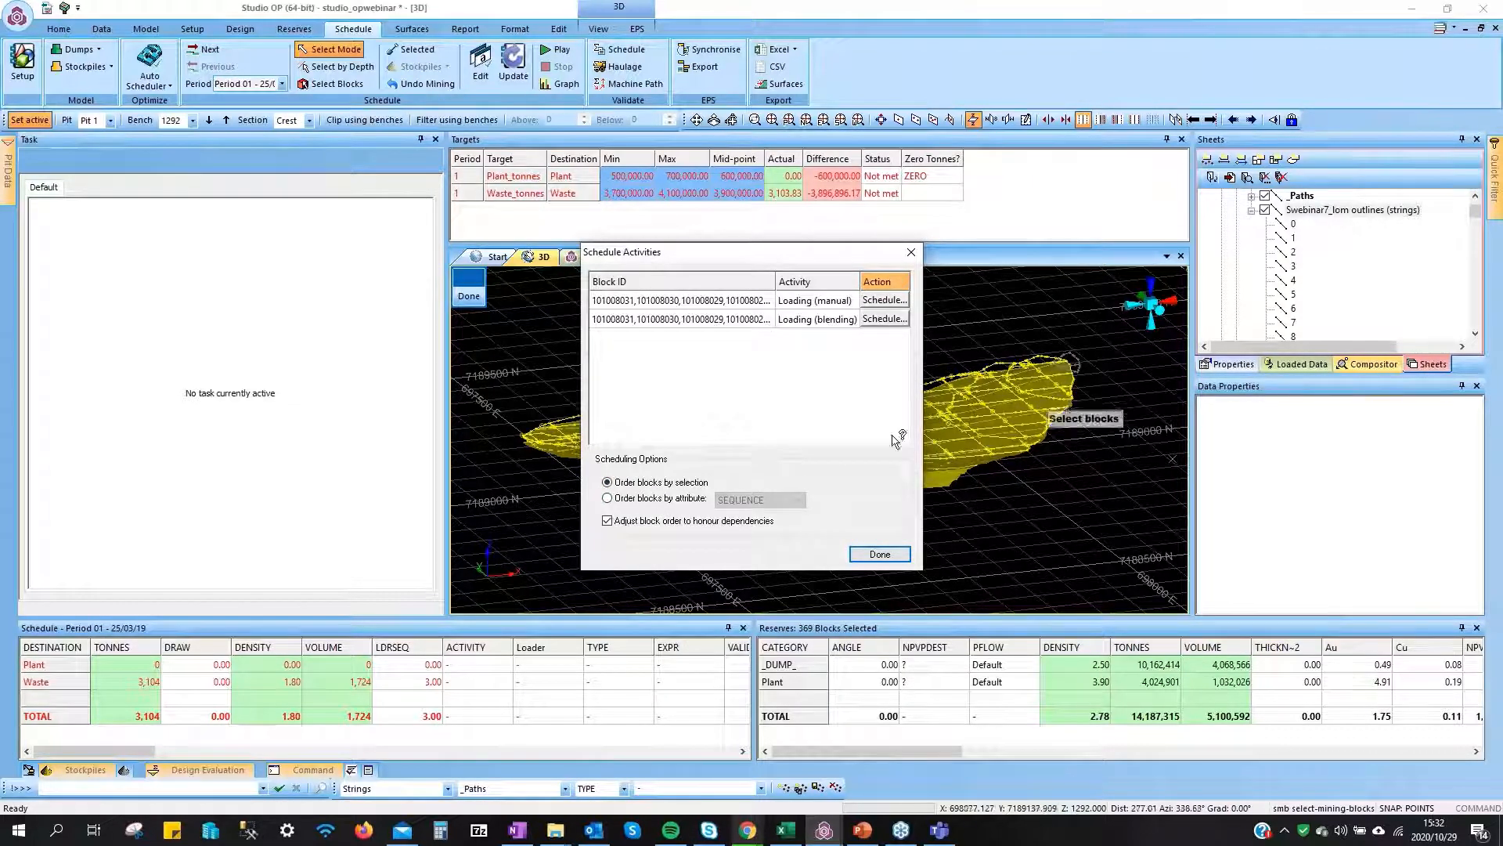
{"action": "left_click", "coordinate": [608, 500]}
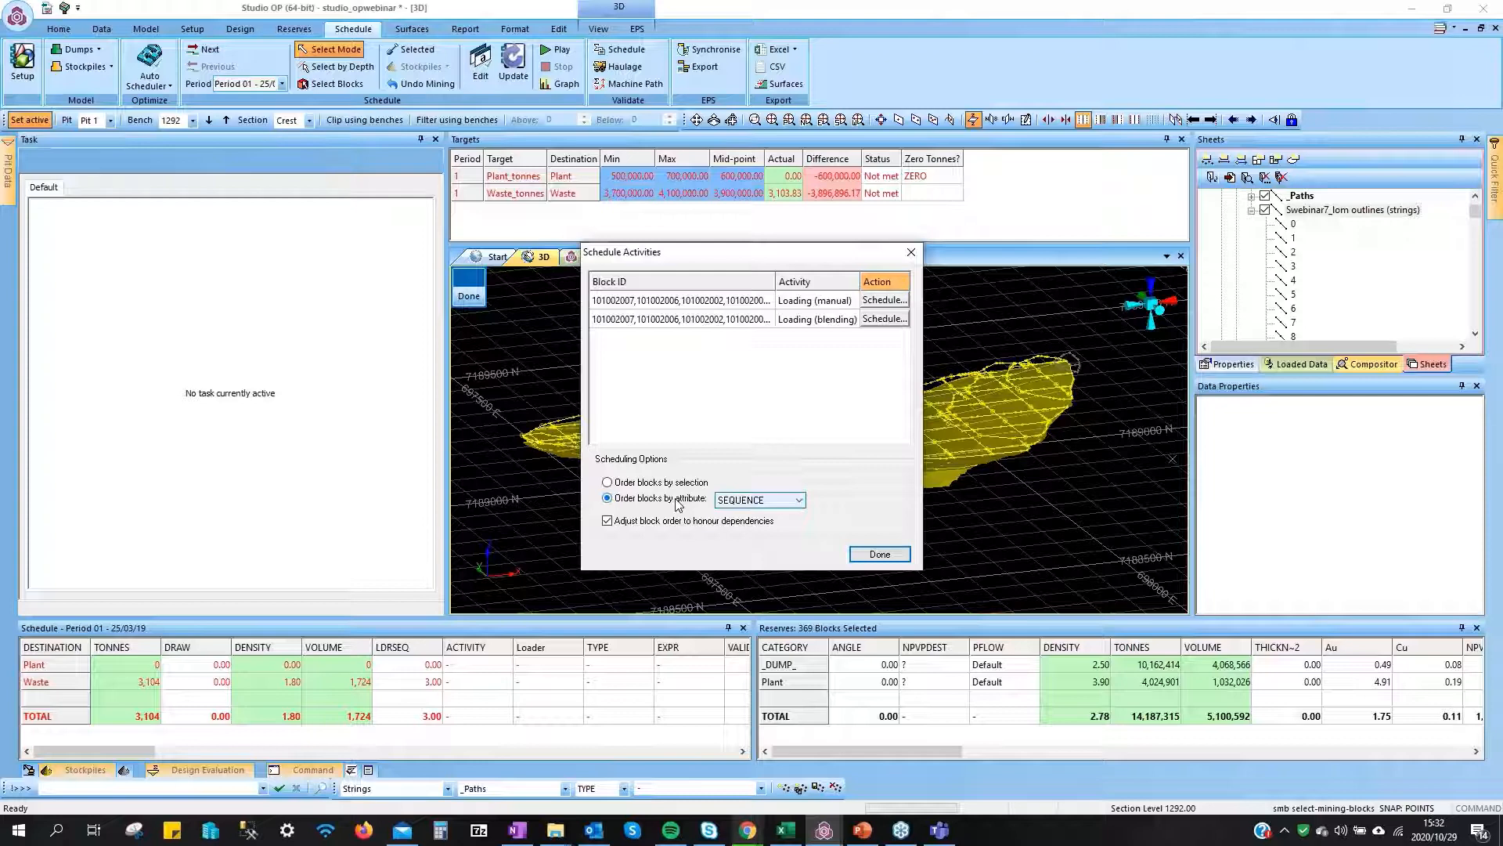
{"action": "left_click", "coordinate": [878, 555]}
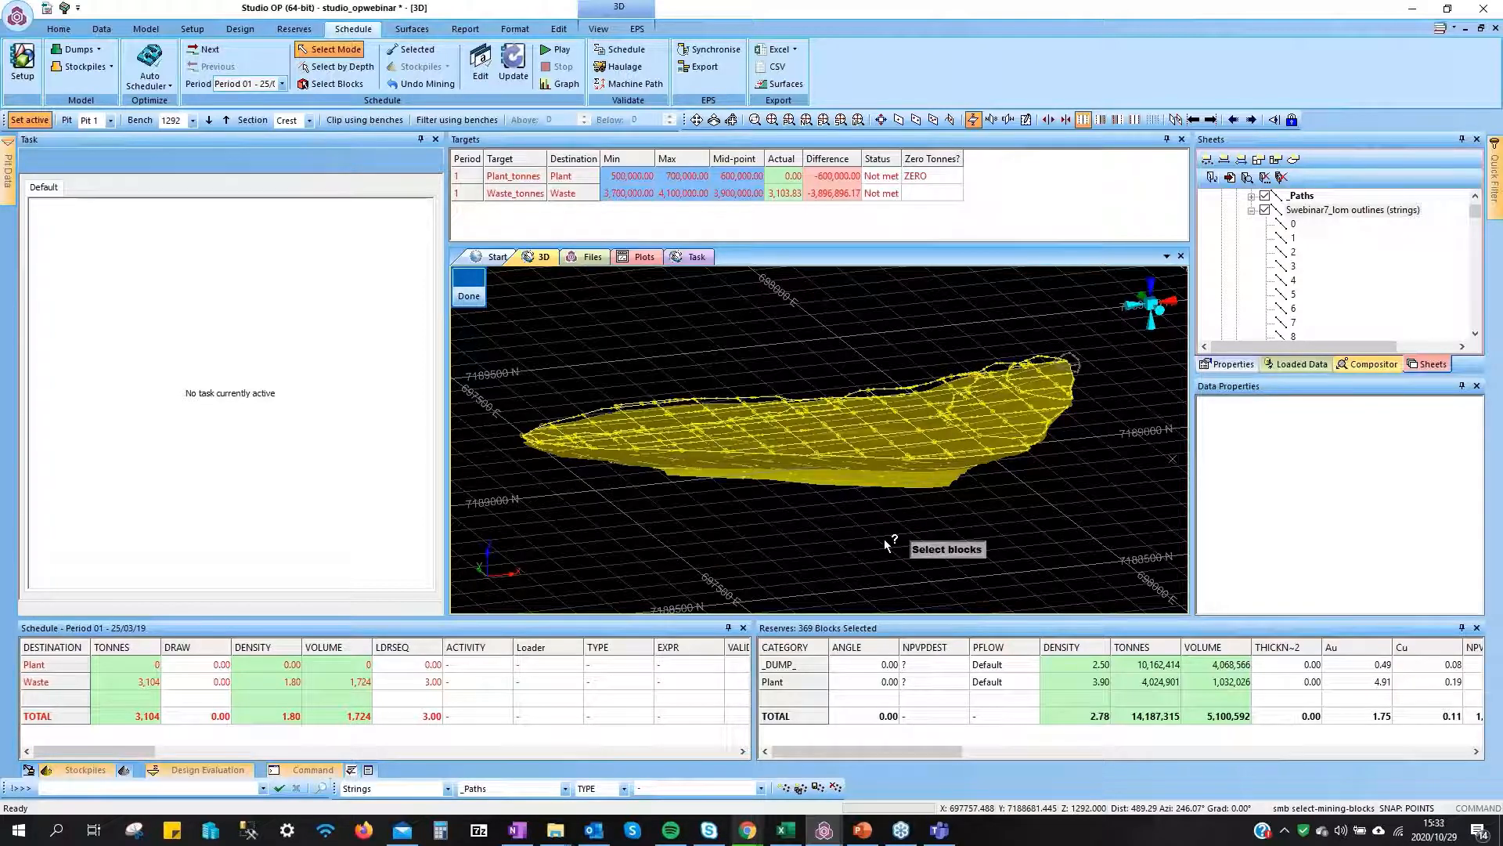
Check Loader1's Activity Schedule again and look over the scheduling options for the selected blocks
{"action": "left_click", "coordinate": [479, 62]}
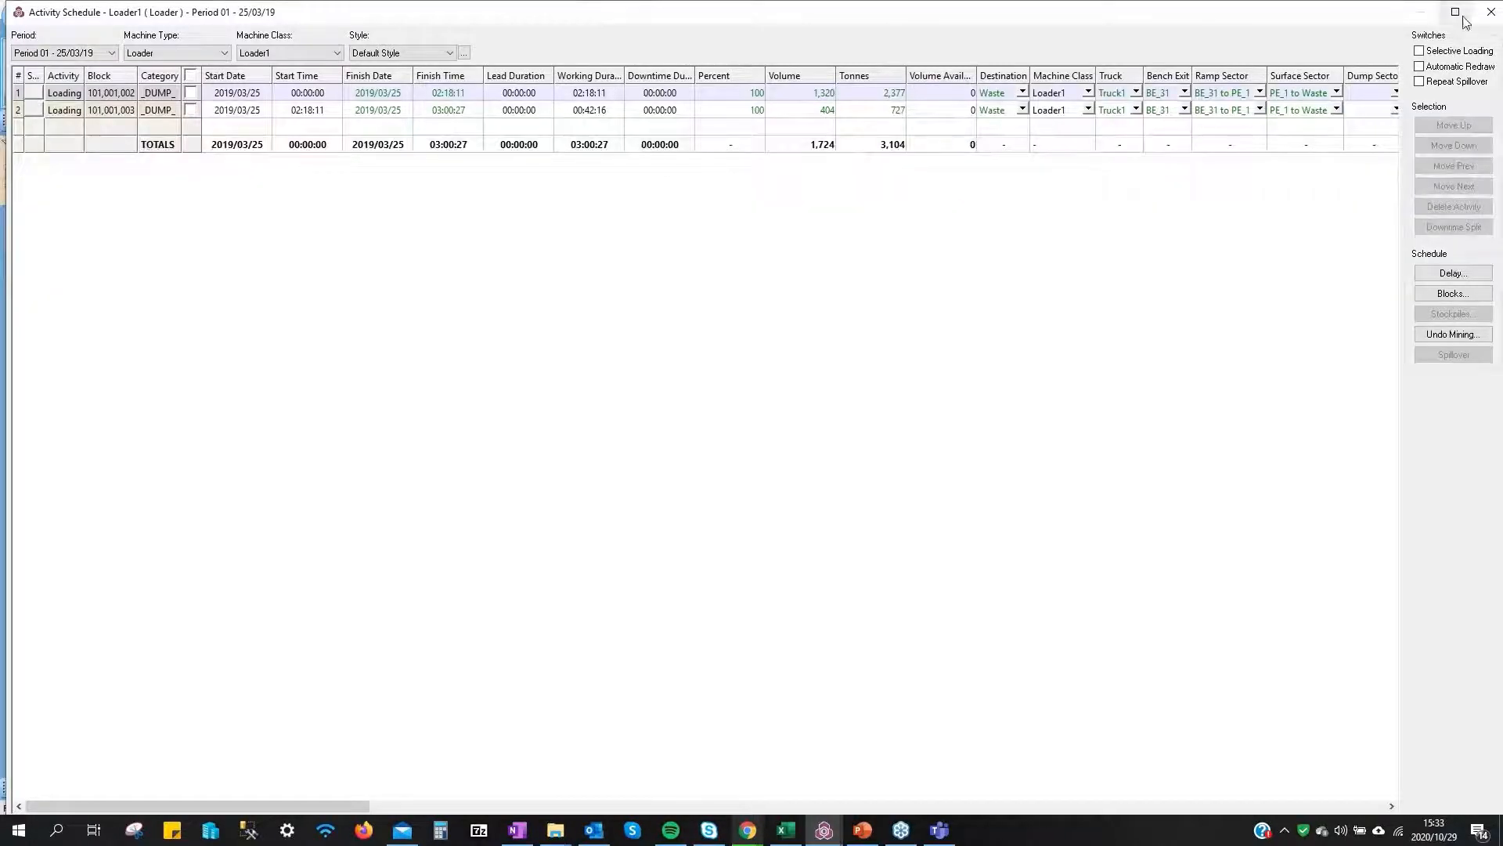
{"action": "left_click", "coordinate": [1490, 12]}
{"action": "left_click", "coordinate": [408, 52]}
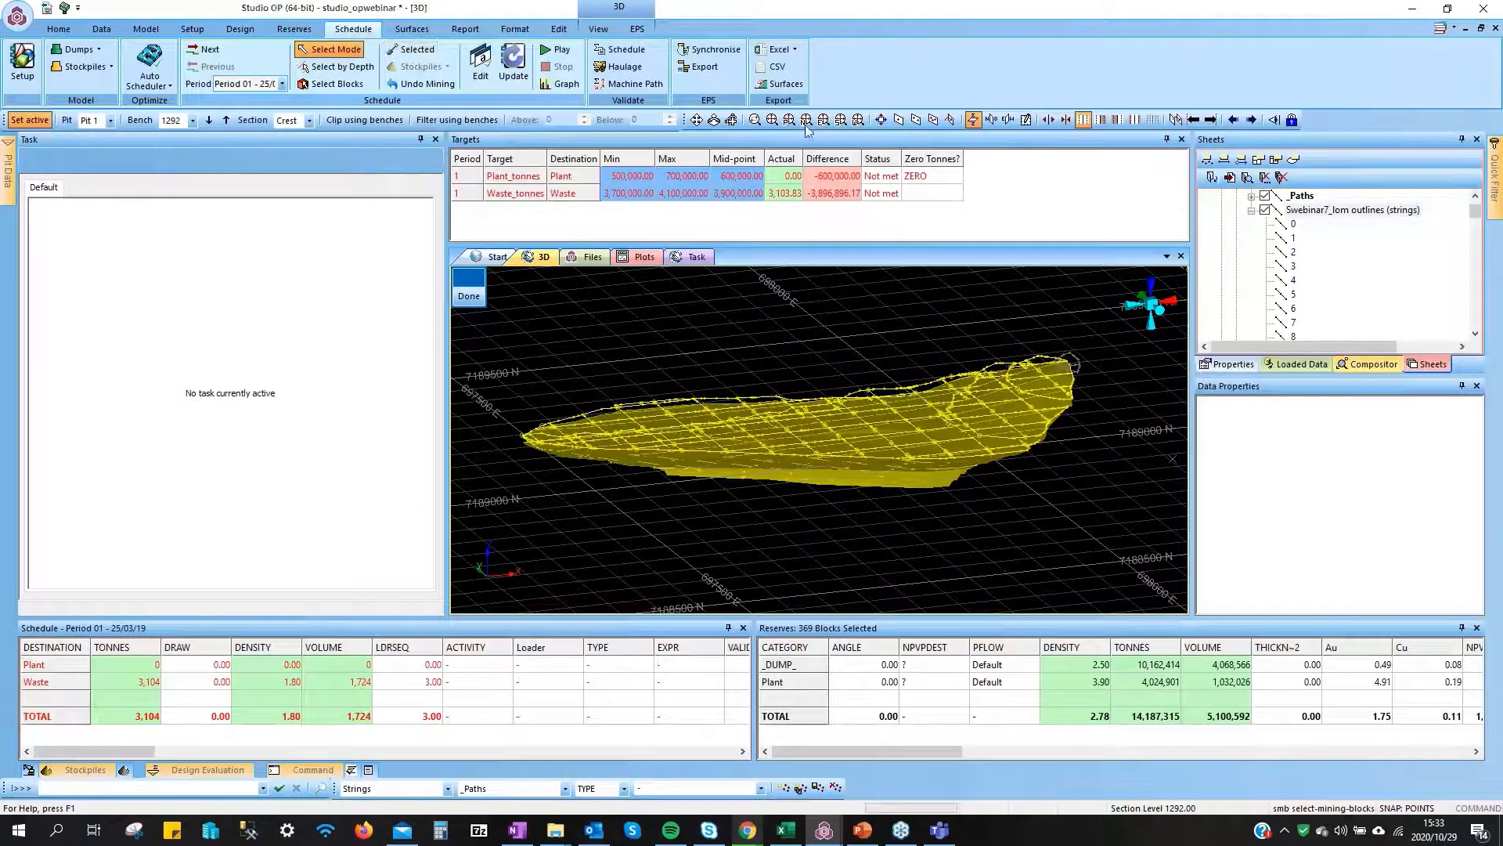
{"action": "left_click", "coordinate": [880, 554]}
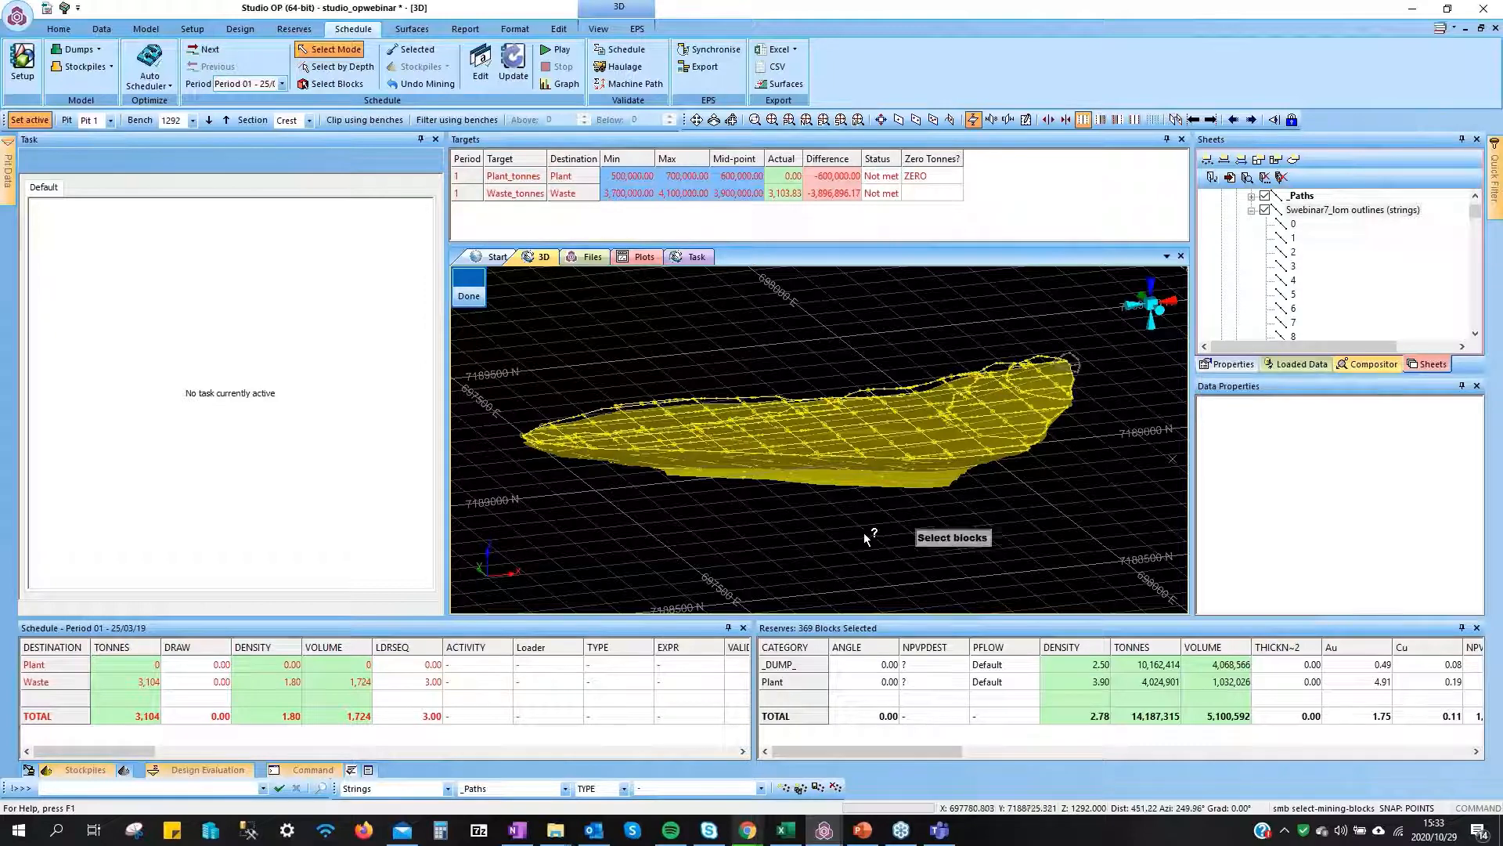
Schedule all selected Plant and _DUMP_ blocks by manual loading with Loader1 in Period 01, overriding the loader's capacity limit
{"action": "left_click", "coordinate": [468, 288]}
{"action": "left_click", "coordinate": [477, 63]}
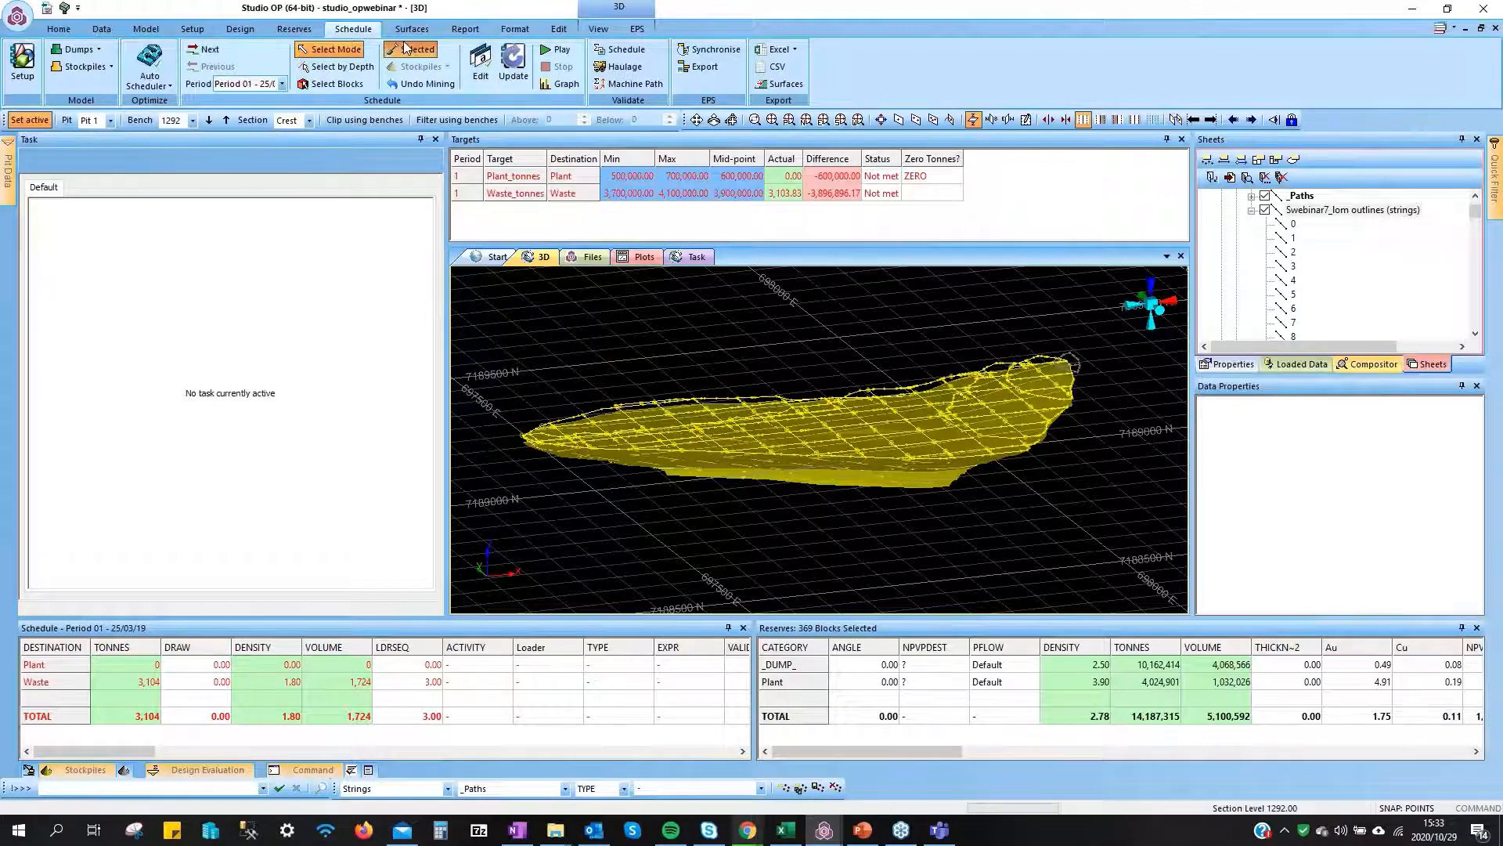
{"action": "left_click", "coordinate": [883, 301]}
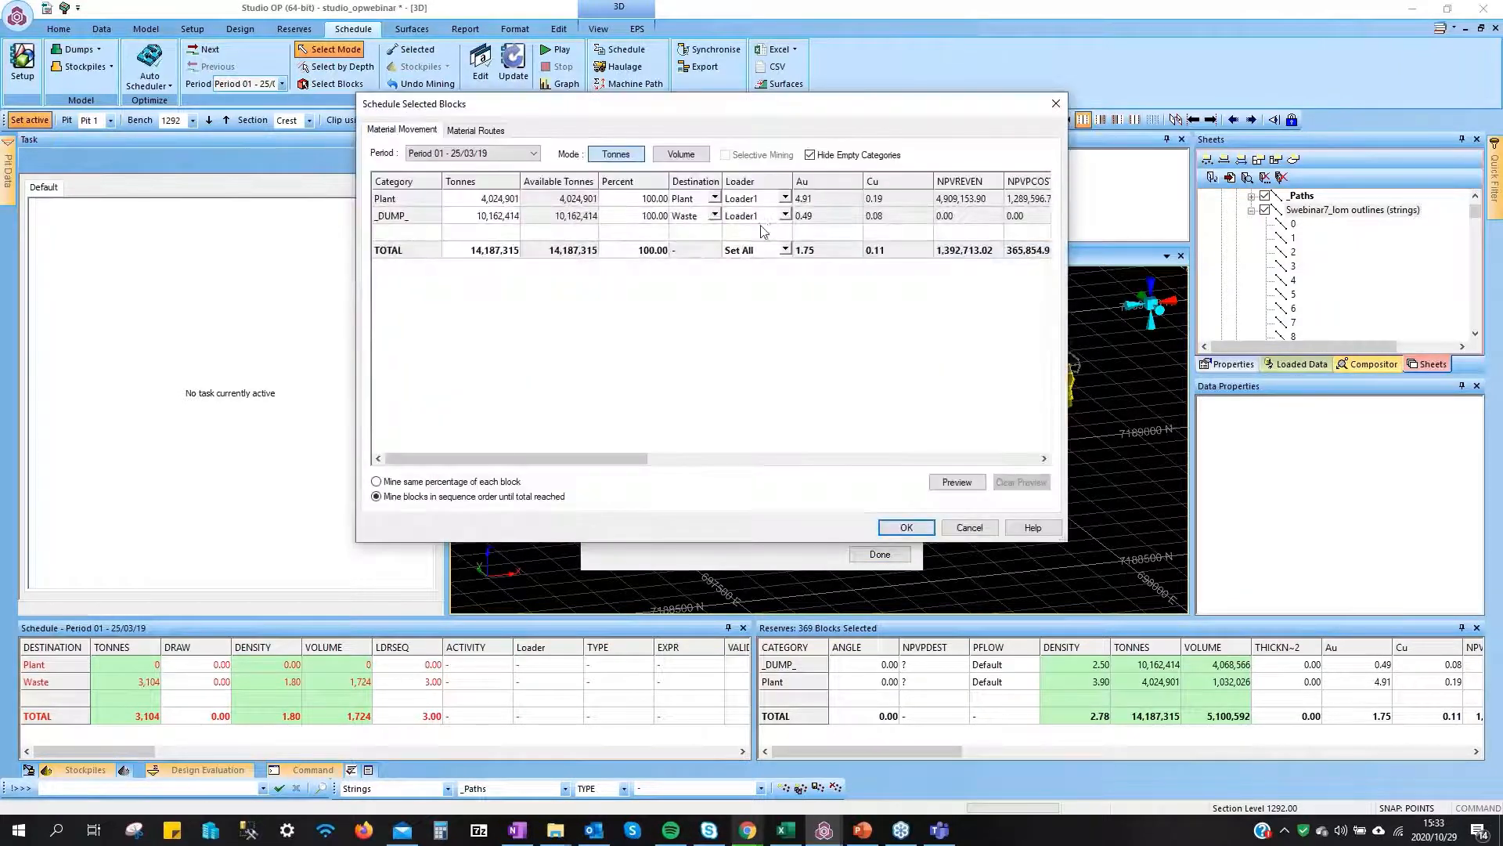
{"action": "left_click", "coordinate": [906, 527]}
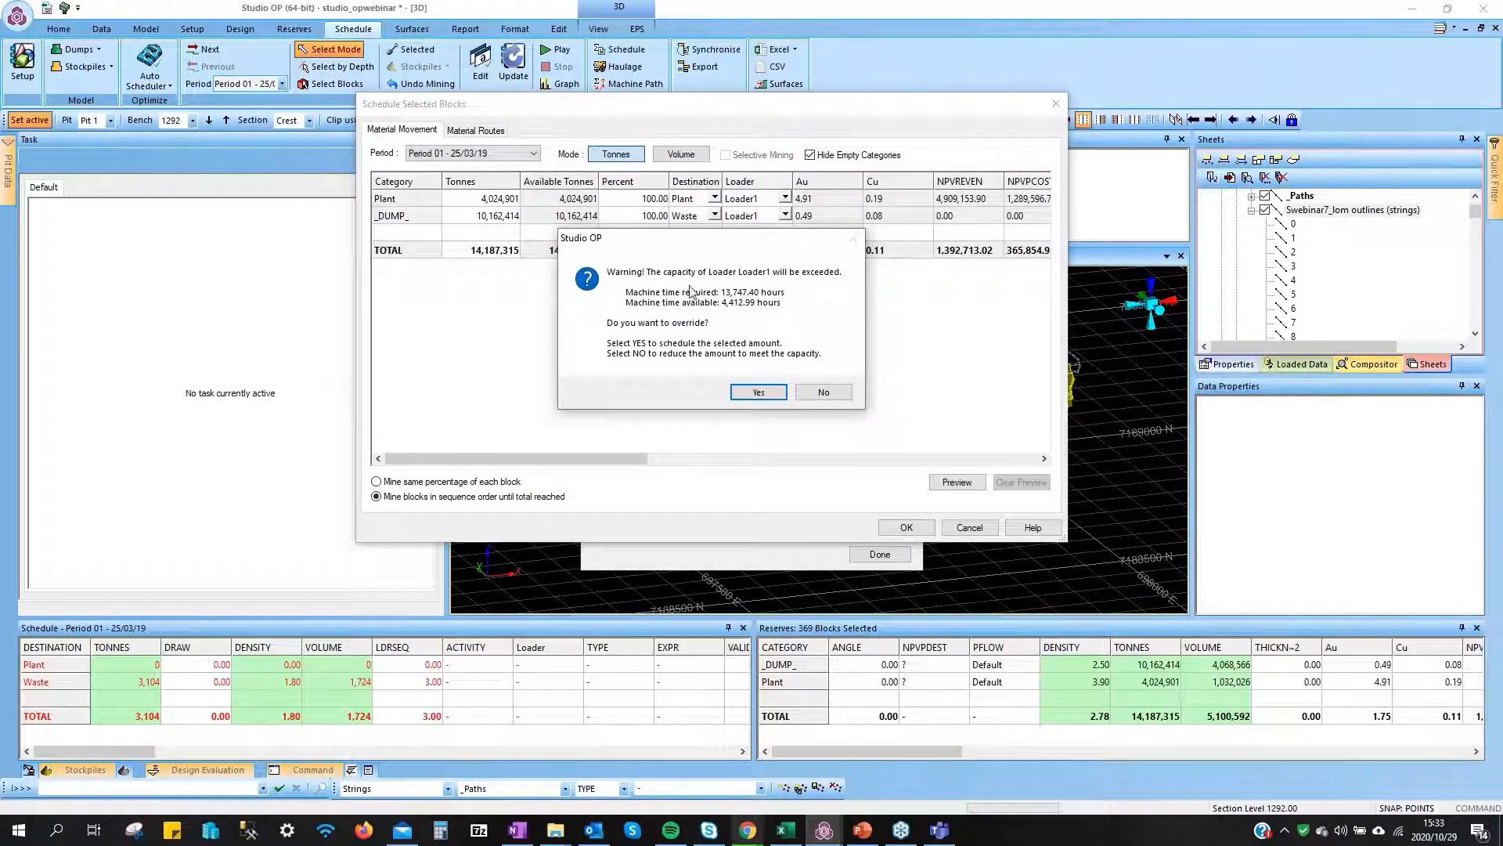
{"action": "left_click", "coordinate": [756, 392]}
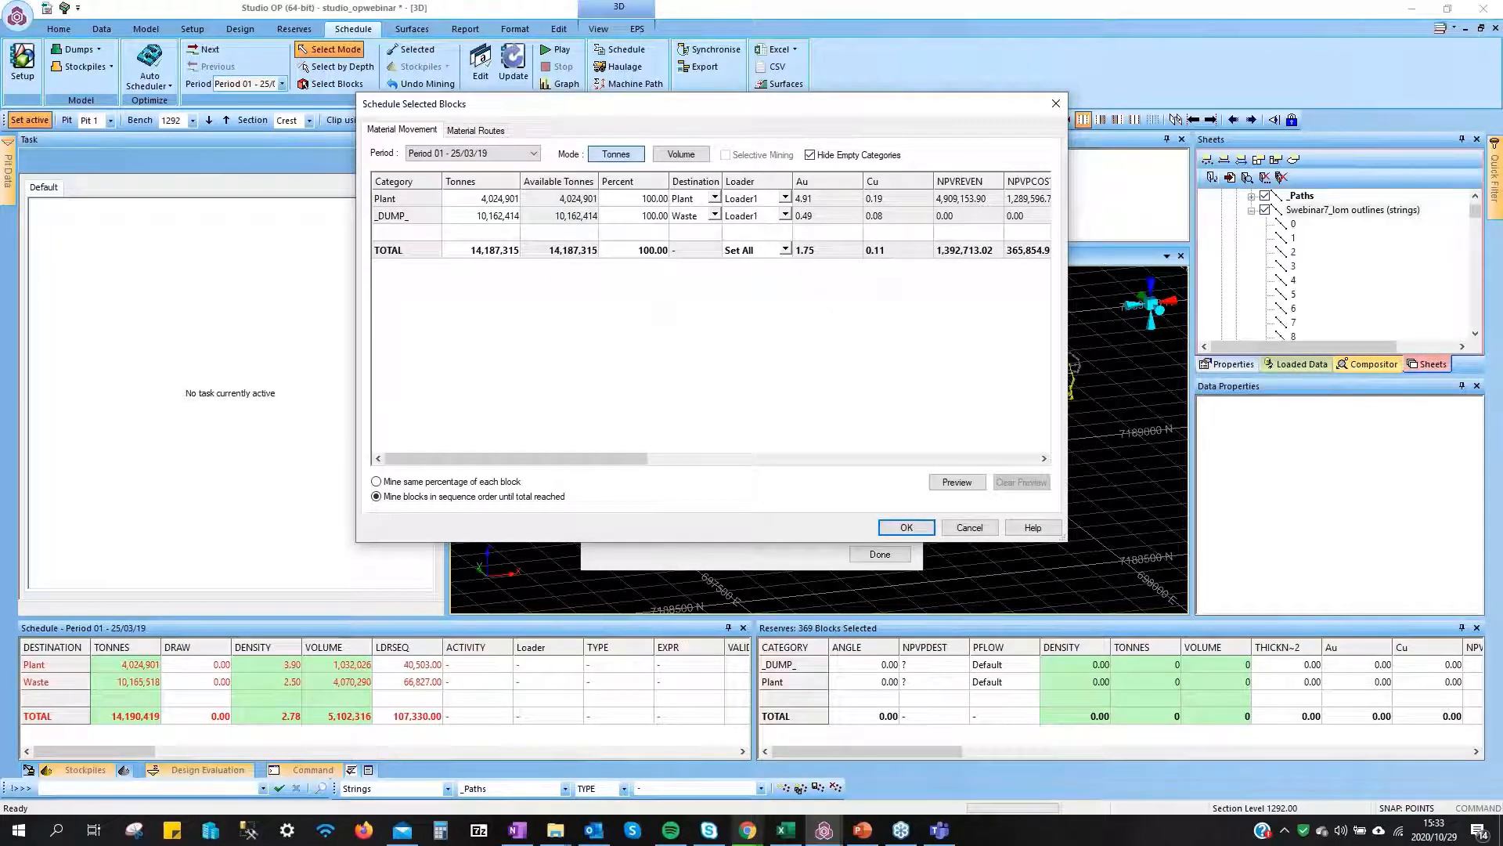
{"action": "key", "text": "Return"}
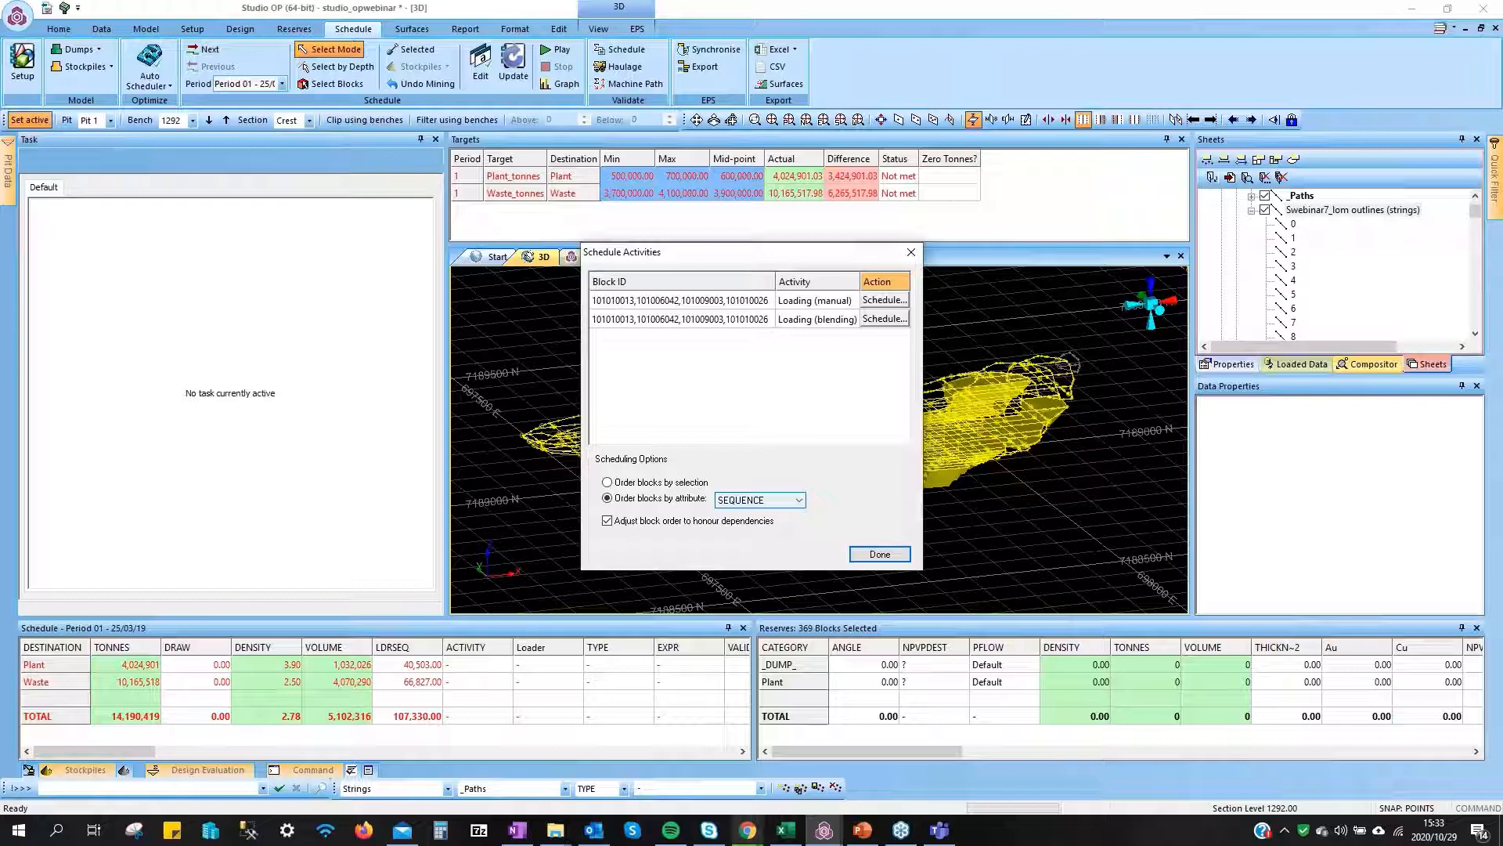
{"action": "left_click", "coordinate": [876, 555]}
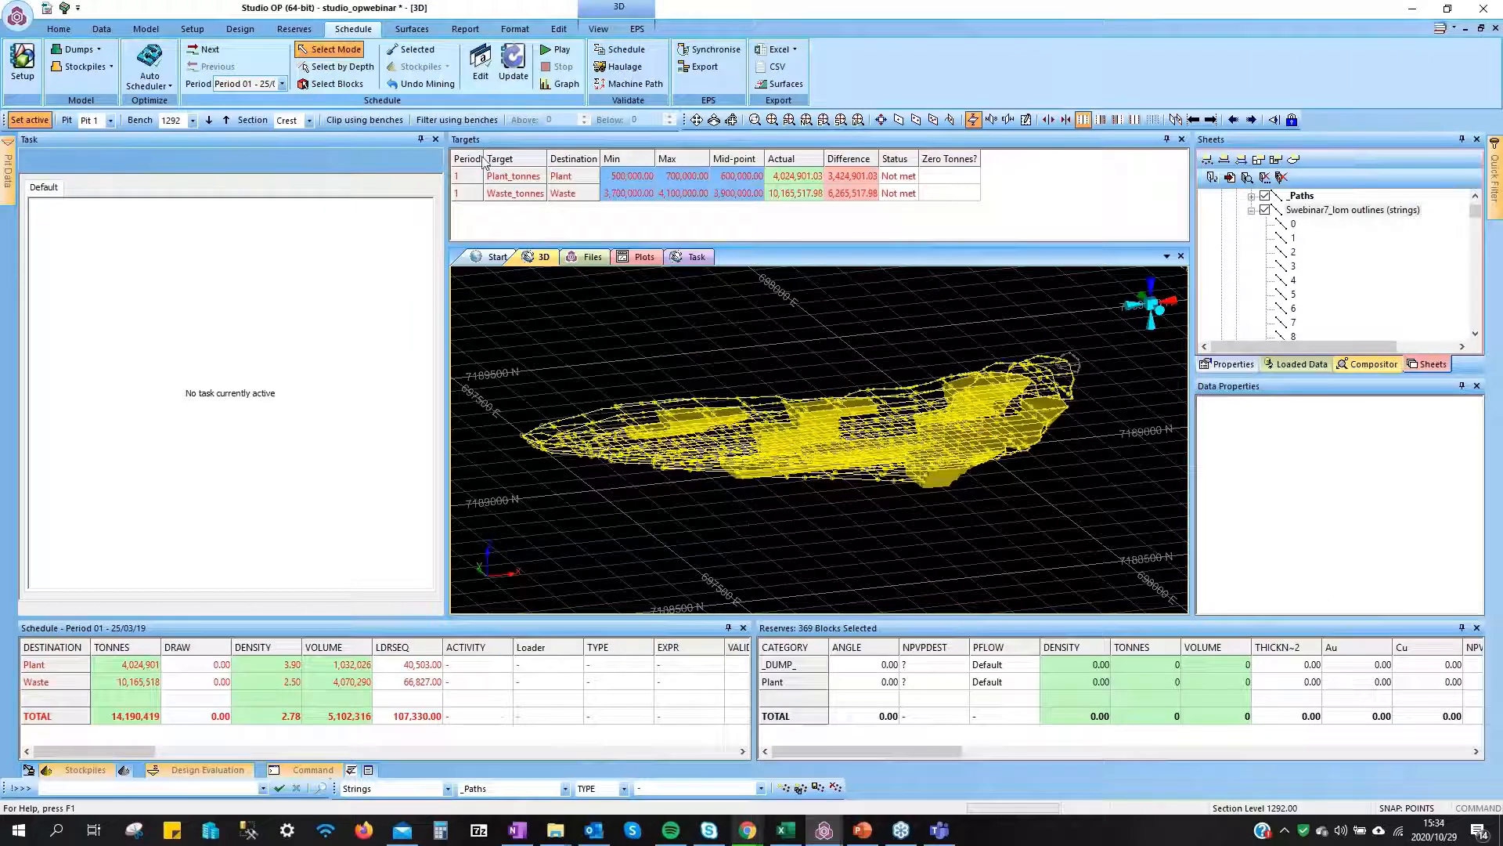
Open Loader1's Activity Schedule for Period 01 and examine the start and finish dates down the list of loading activities
{"action": "left_click", "coordinate": [512, 66]}
{"action": "left_click", "coordinate": [968, 238]}
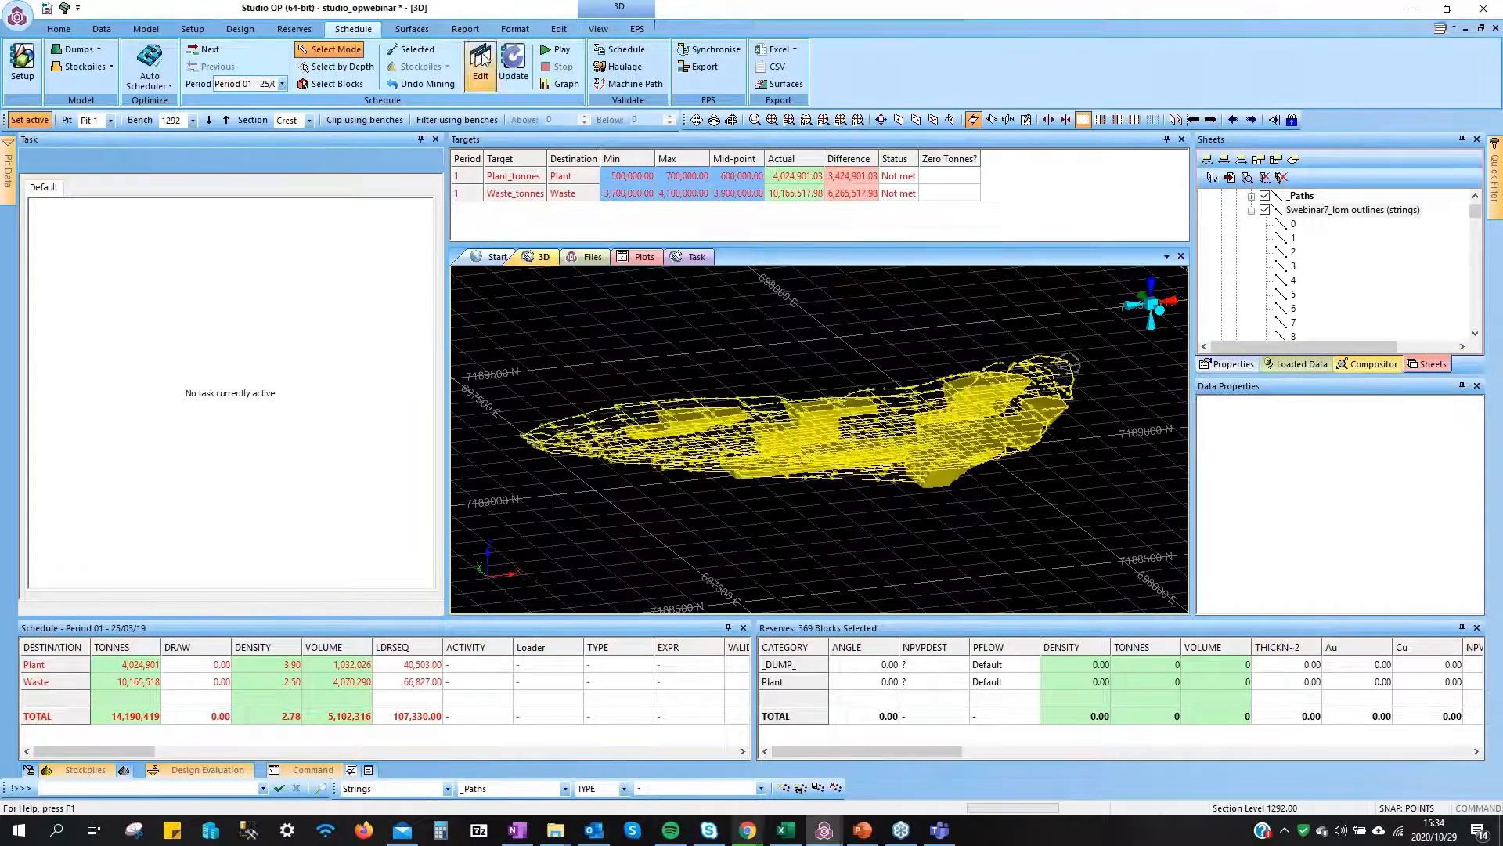
{"action": "left_click", "coordinate": [484, 77]}
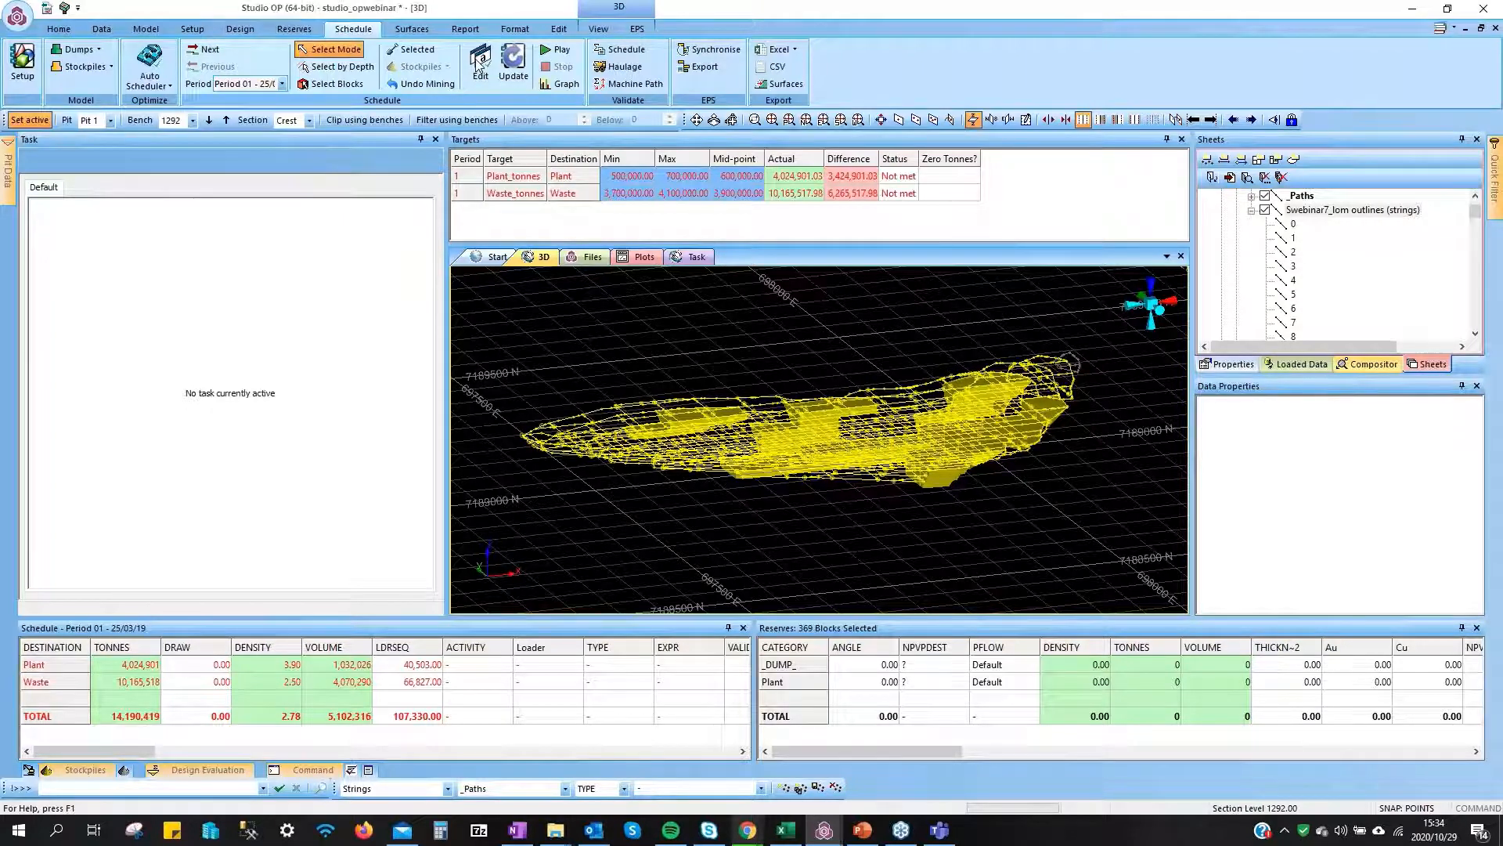
{"action": "left_click", "coordinate": [479, 66]}
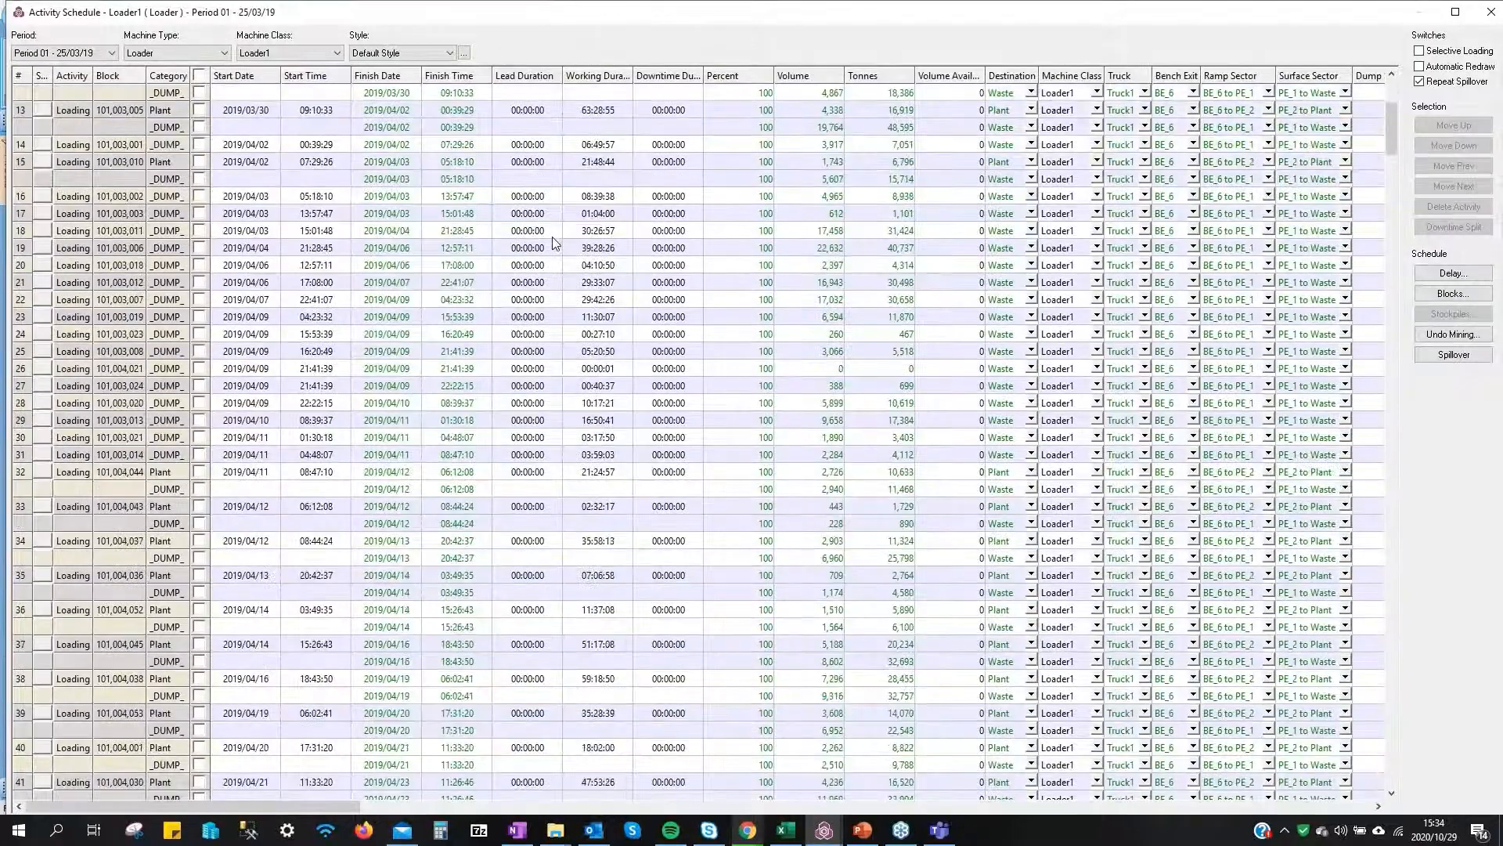
{"action": "scroll", "coordinate": [552, 241], "scroll_direction": "down", "scroll_amount": 20}
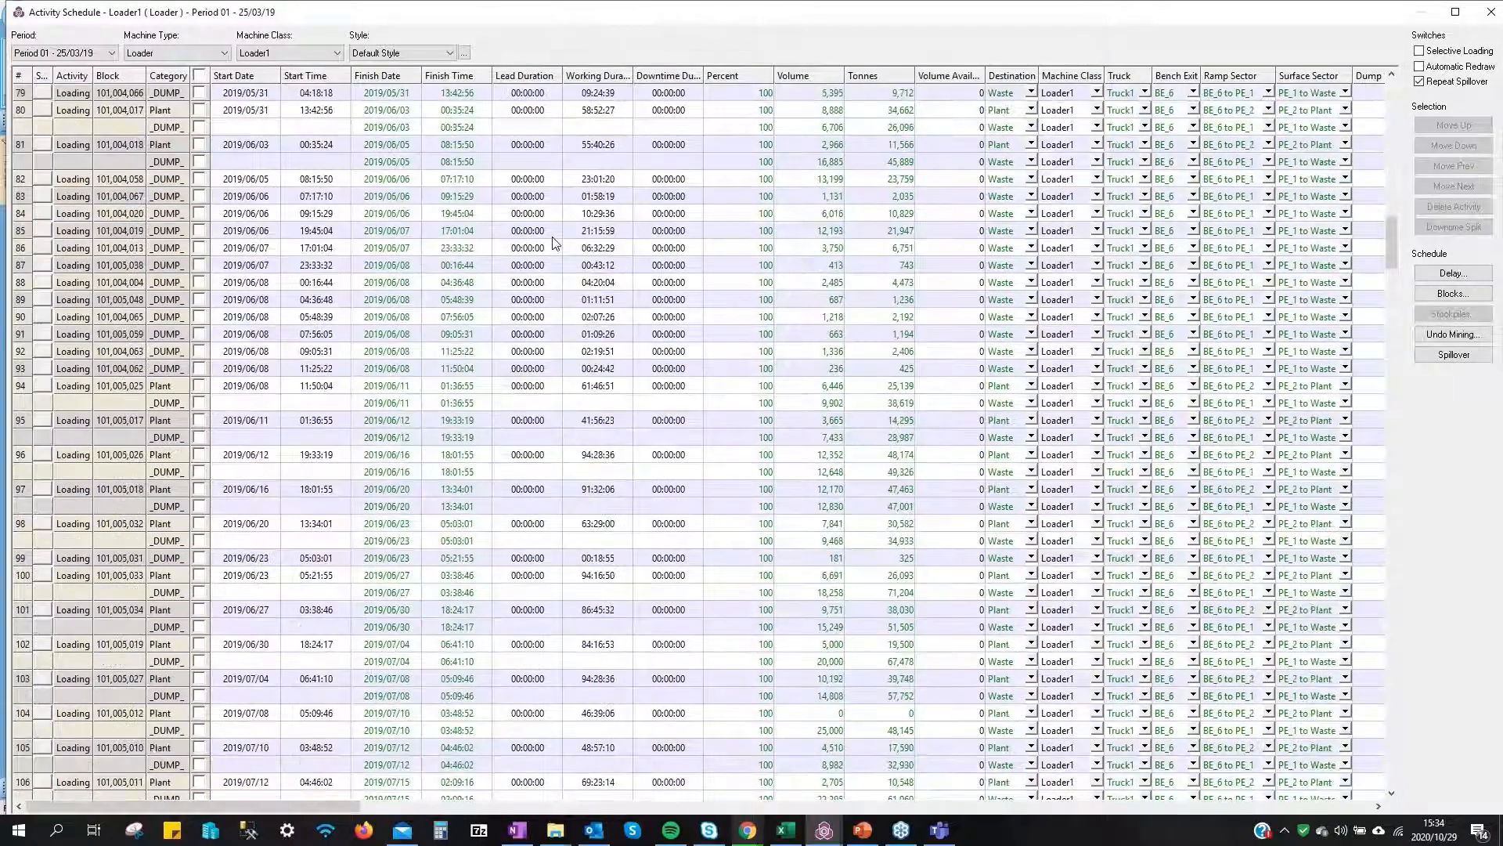
{"action": "scroll", "coordinate": [554, 243], "scroll_direction": "down", "scroll_amount": 20}
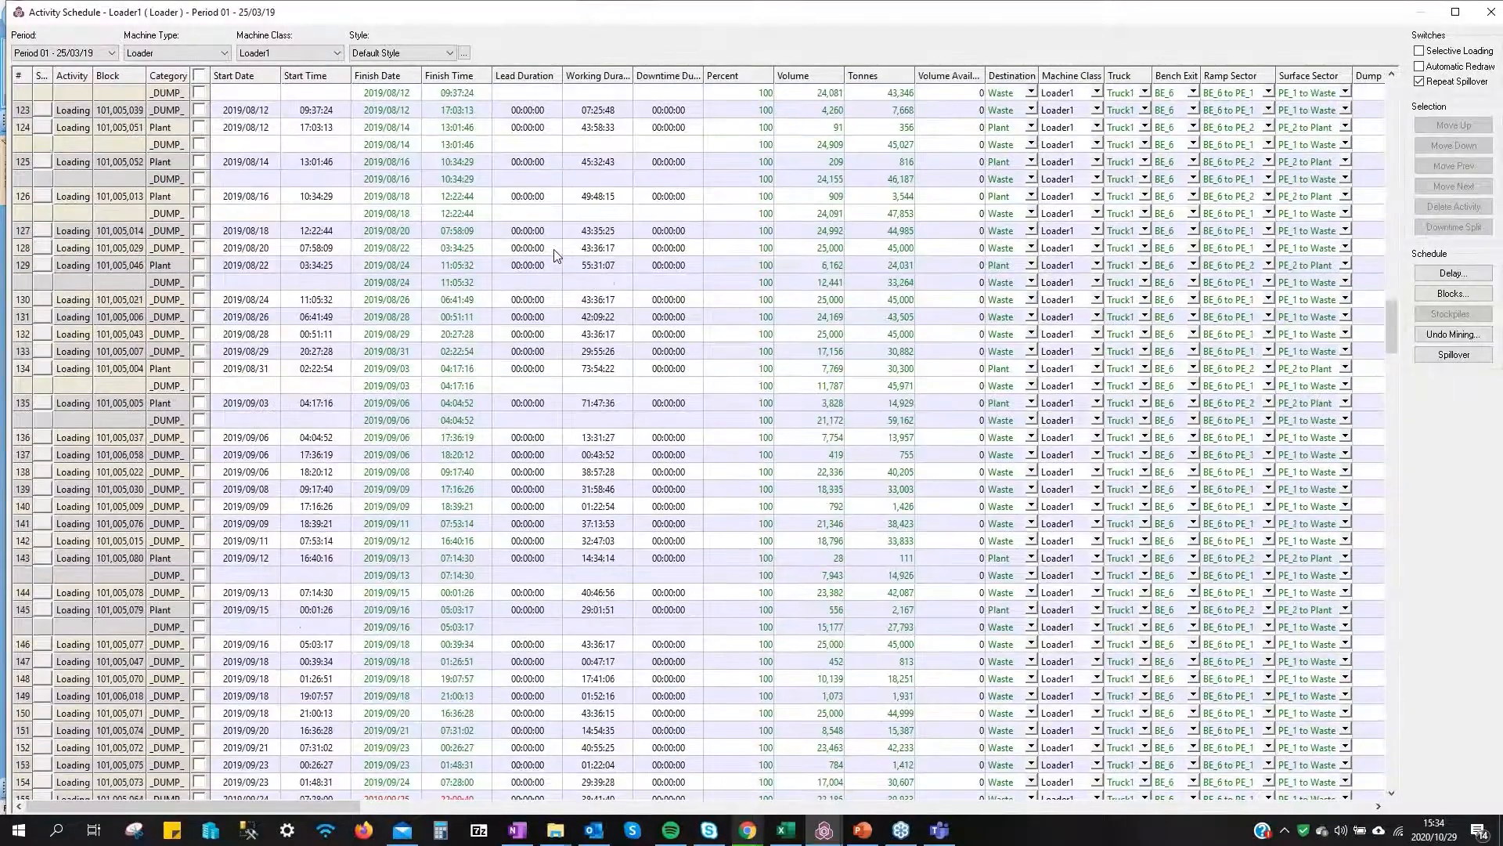
{"action": "scroll", "coordinate": [556, 254], "scroll_direction": "down", "scroll_amount": 15}
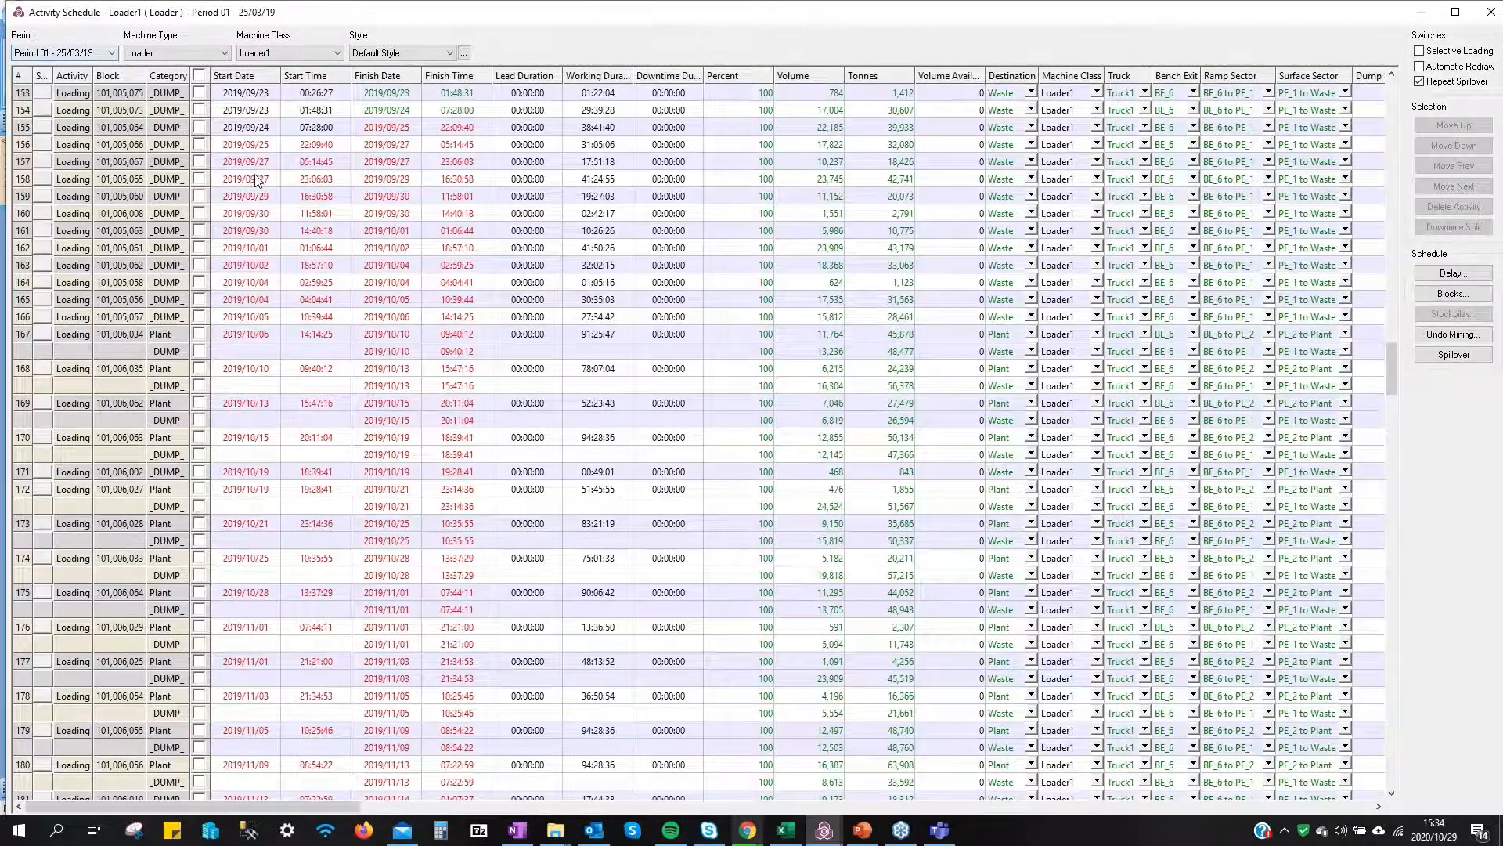
{"action": "scroll", "coordinate": [255, 174], "scroll_direction": "up", "scroll_amount": 12}
{"action": "scroll", "coordinate": [261, 180], "scroll_direction": "down", "scroll_amount": 3}
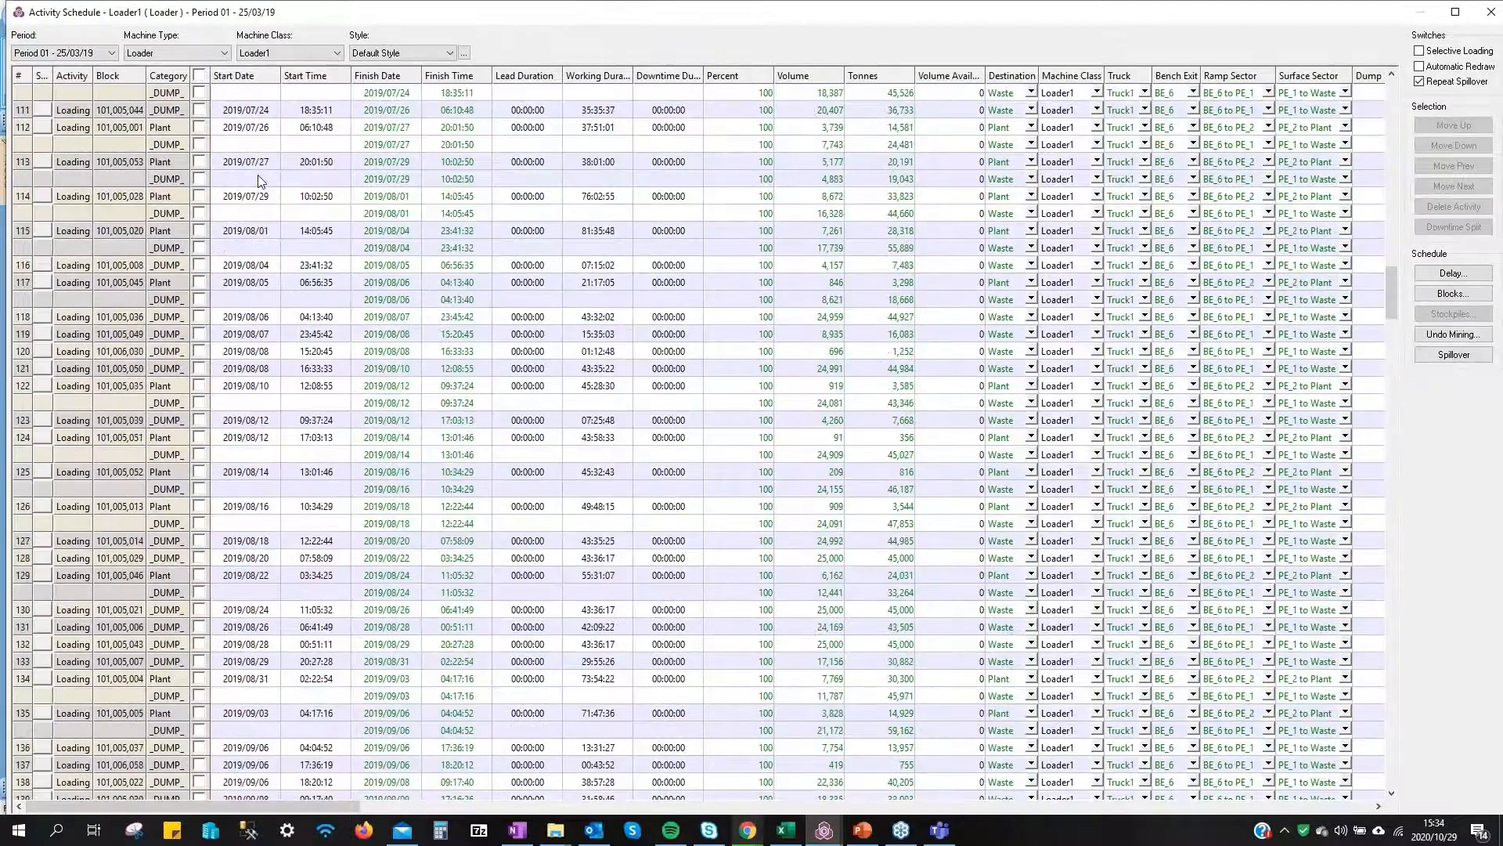
{"action": "scroll", "coordinate": [388, 285], "scroll_direction": "down", "scroll_amount": 1}
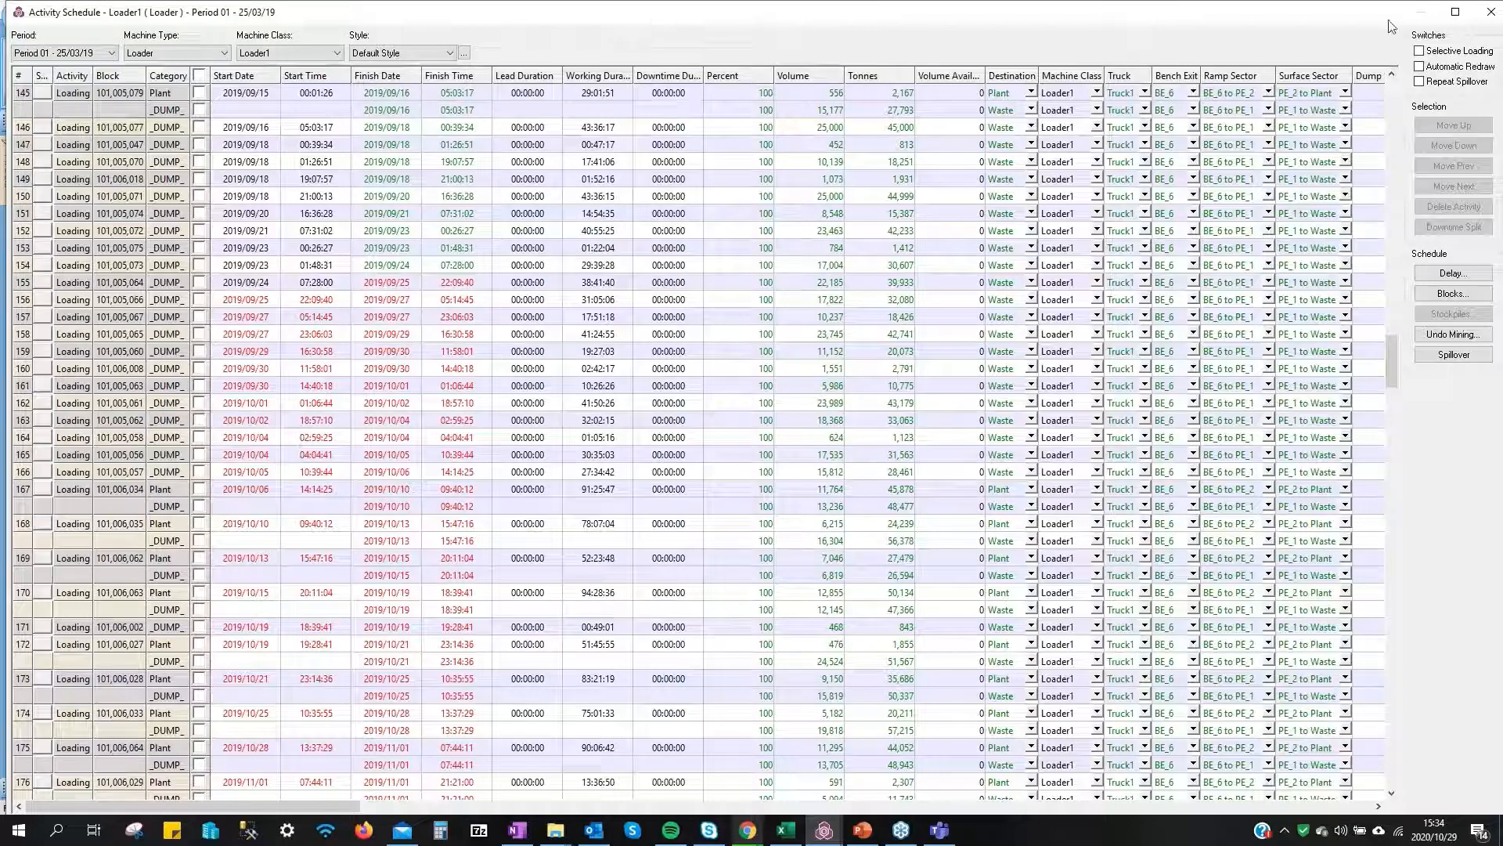
Check the machine classes available in the Activity Schedule, keep Loader1, and close the schedule
{"action": "left_click_drag", "start_coordinate": [1189, 18], "coordinate": [1140, 69]}
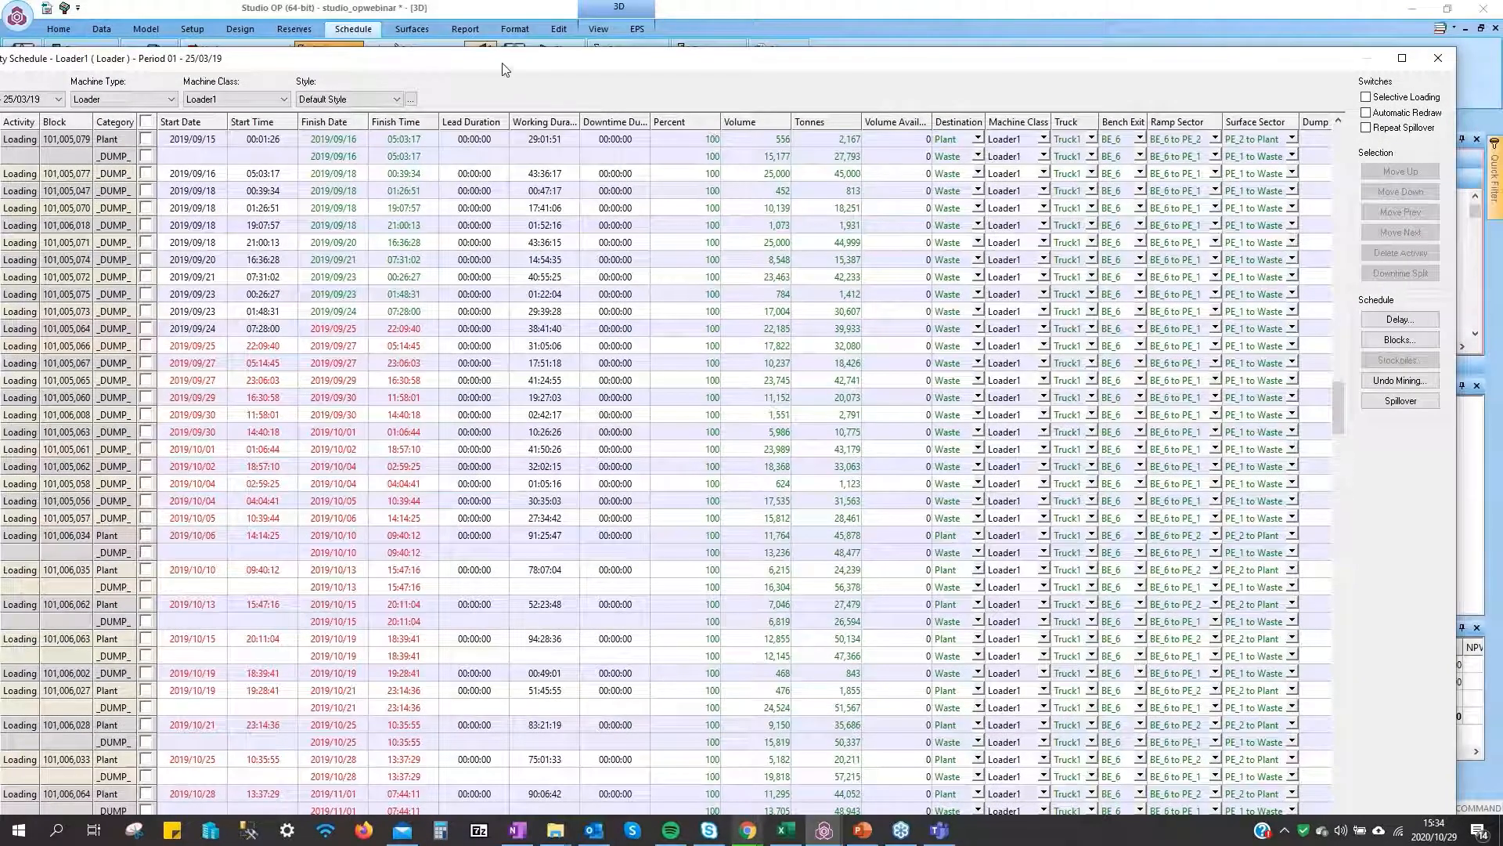
{"action": "left_click_drag", "start_coordinate": [505, 73], "coordinate": [584, 26]}
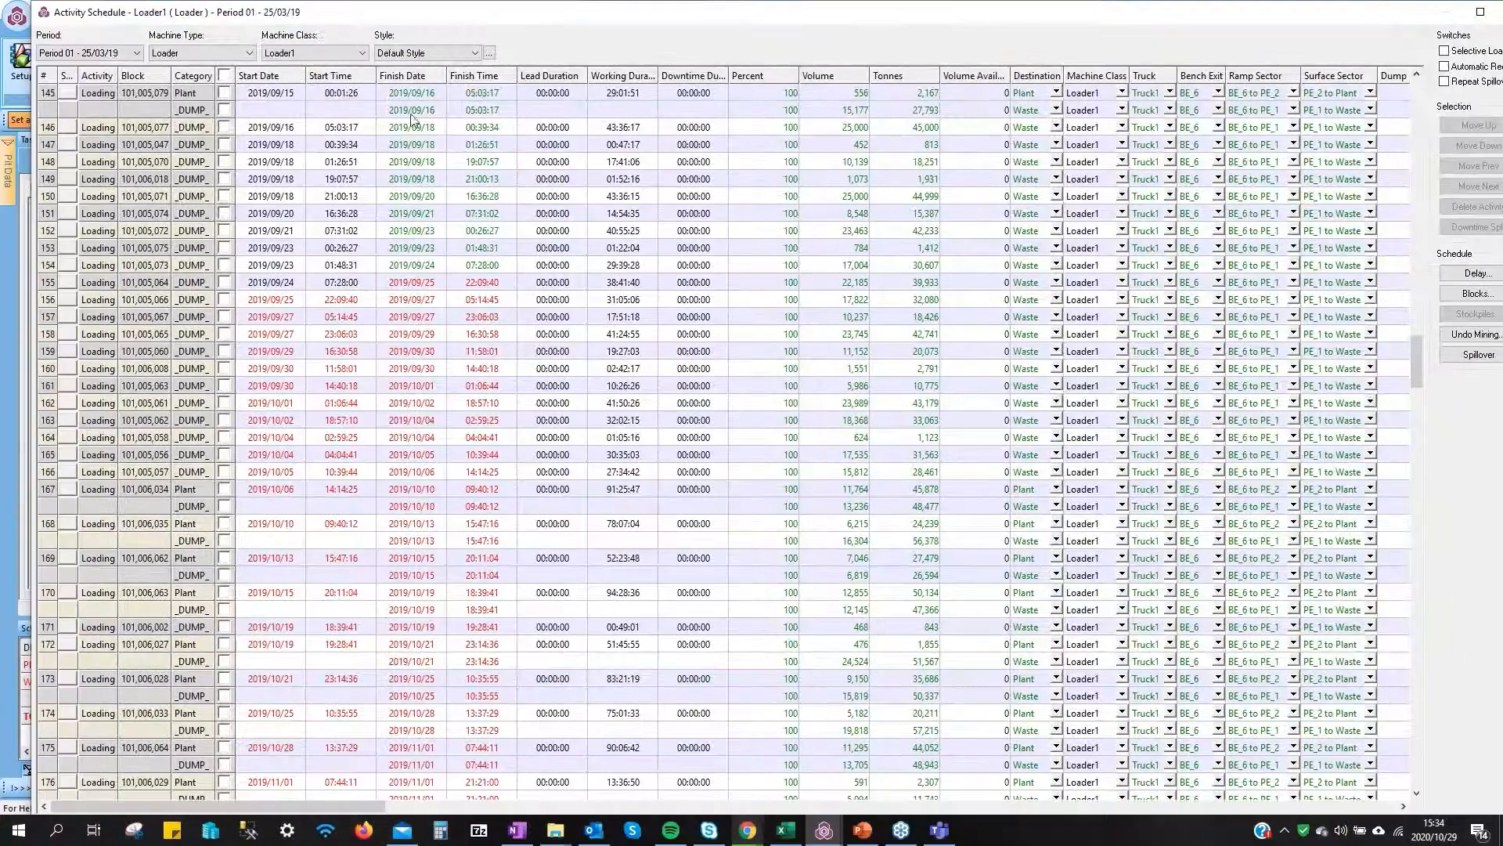
{"action": "left_click", "coordinate": [320, 50]}
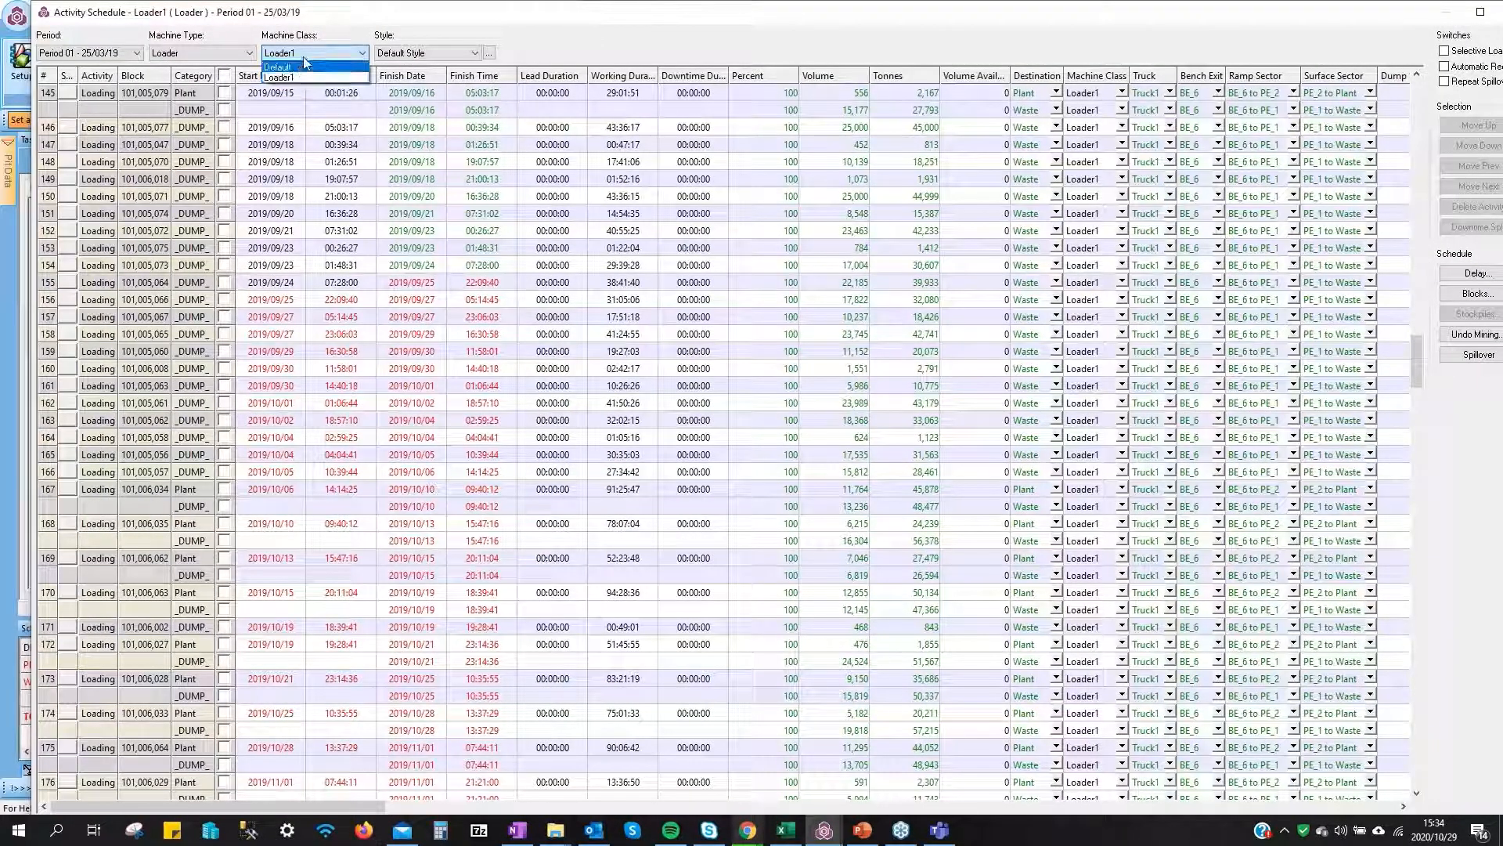
{"action": "left_click", "coordinate": [301, 79]}
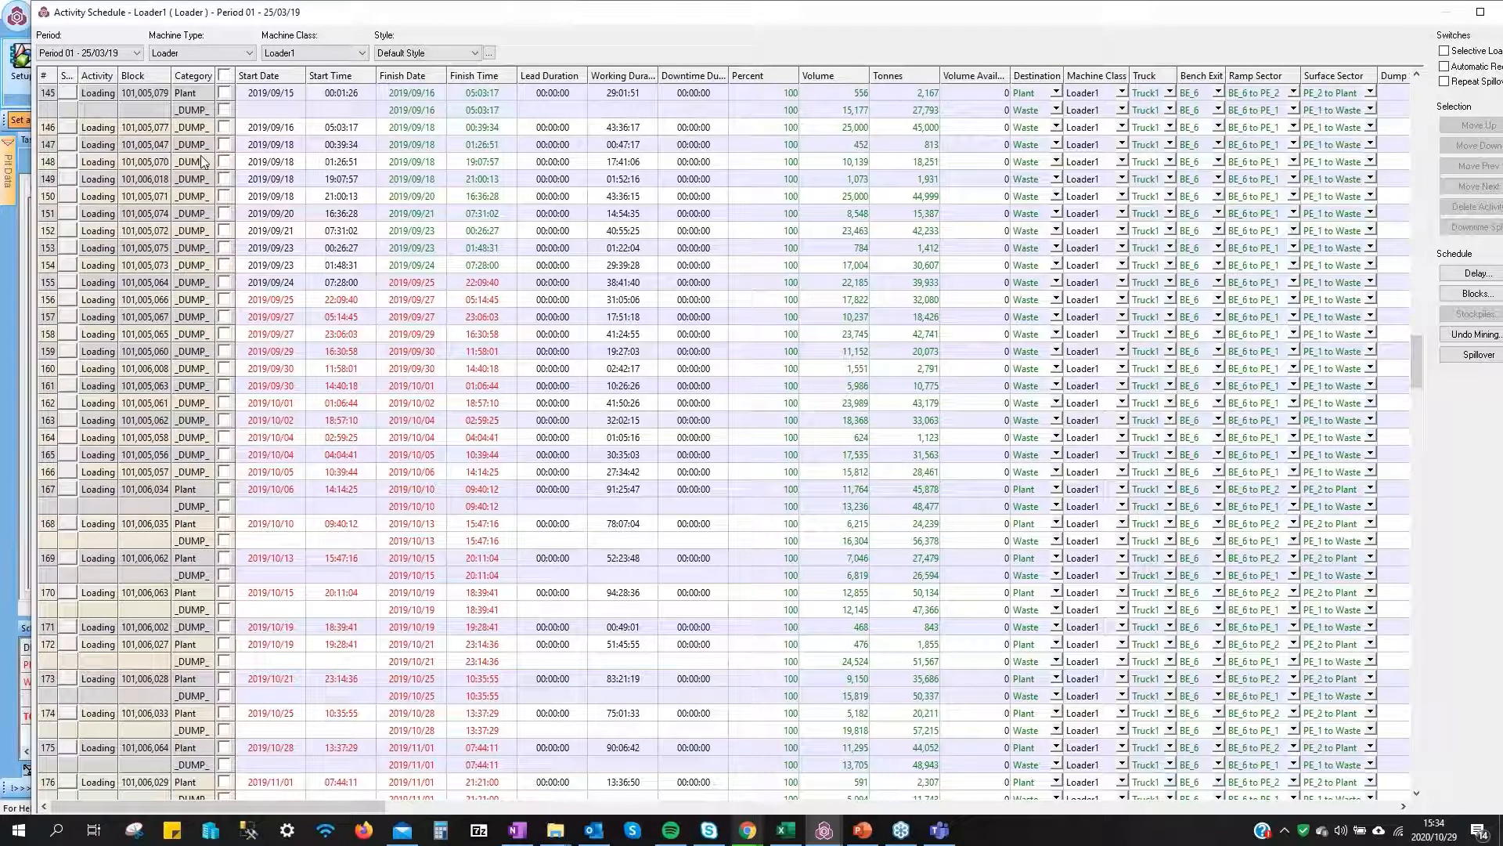
{"action": "double_click", "coordinate": [1092, 17]}
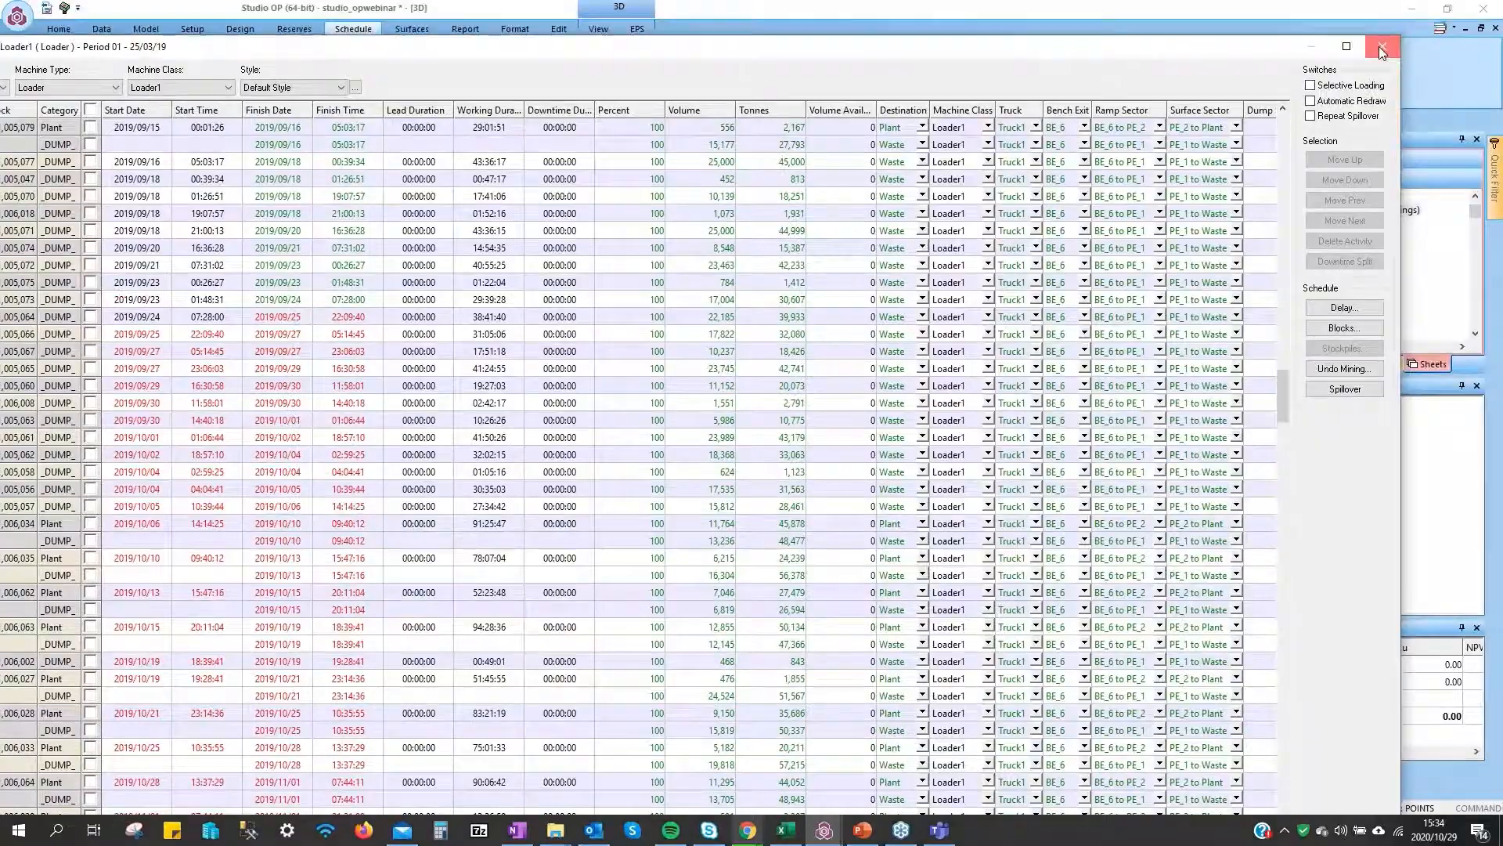
{"action": "left_click", "coordinate": [1378, 45]}
Switch to the studioOP_webinar7 project window and check the selected data in its Scheduling Setup
{"action": "mouse_move", "coordinate": [824, 830]}
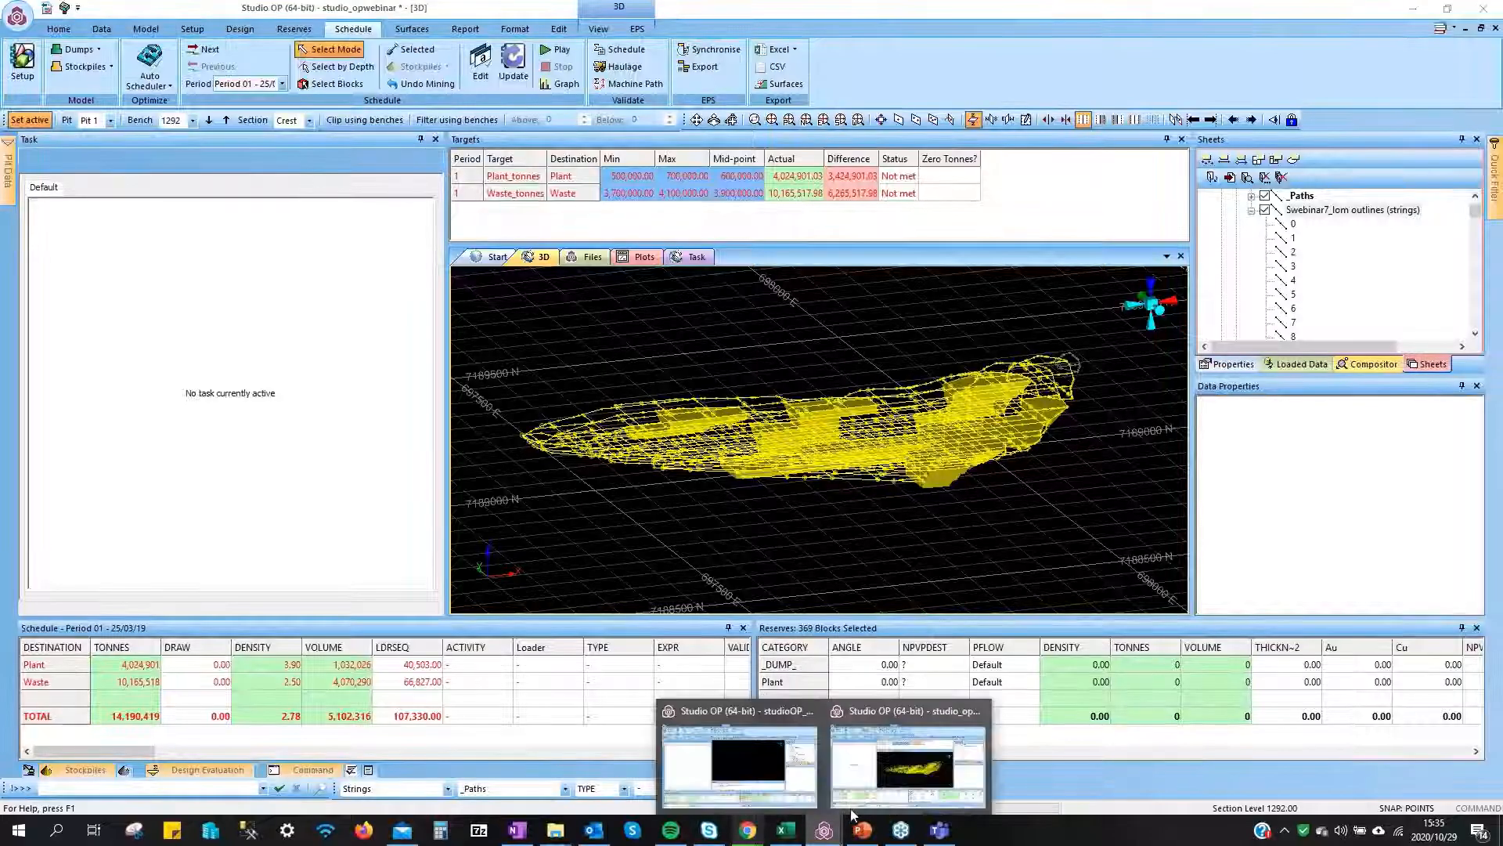
{"action": "left_click", "coordinate": [754, 763]}
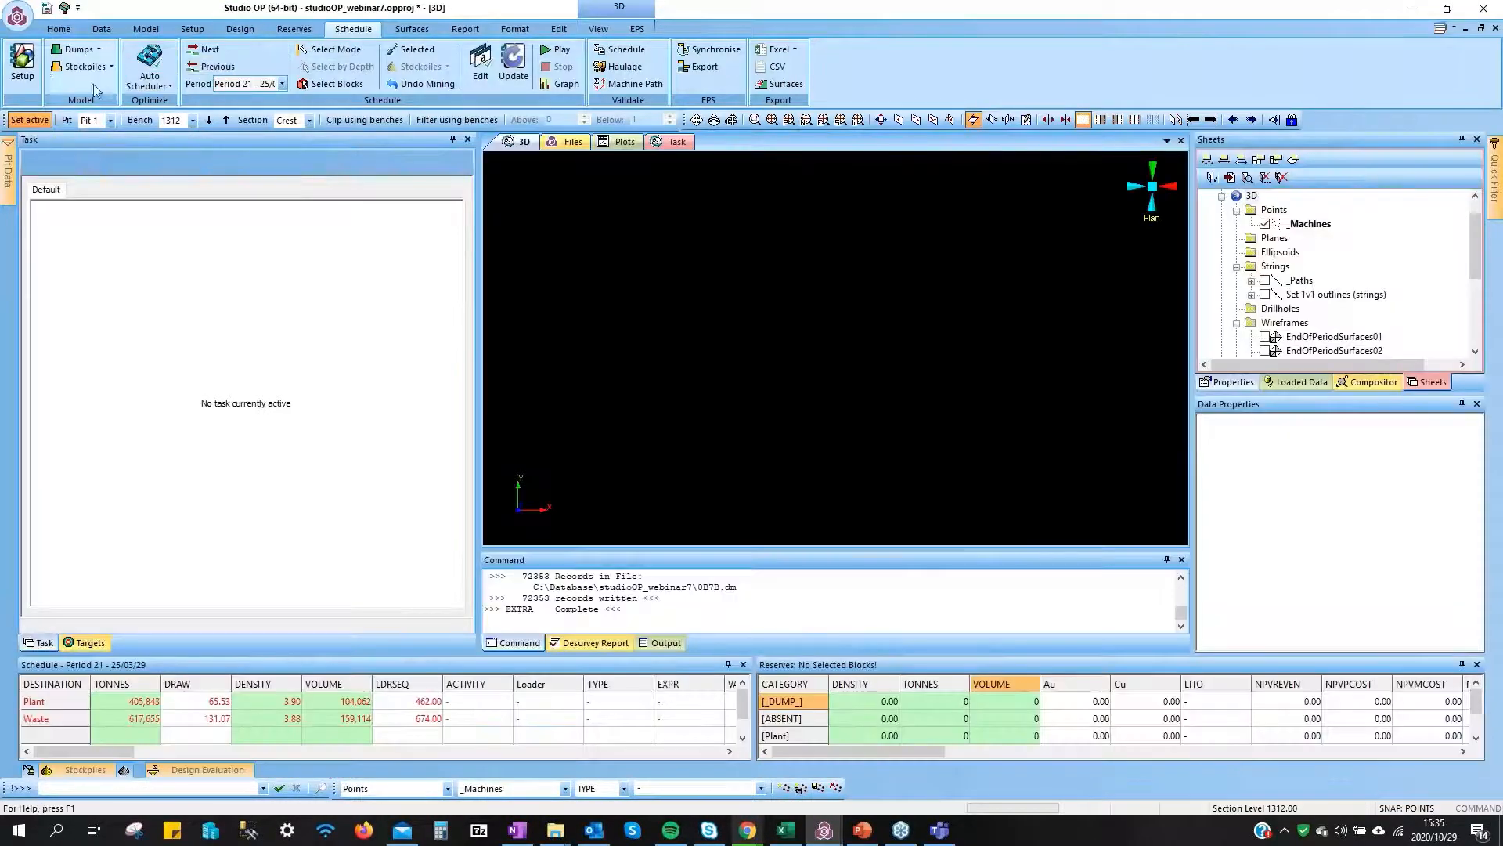
{"action": "left_click", "coordinate": [22, 63]}
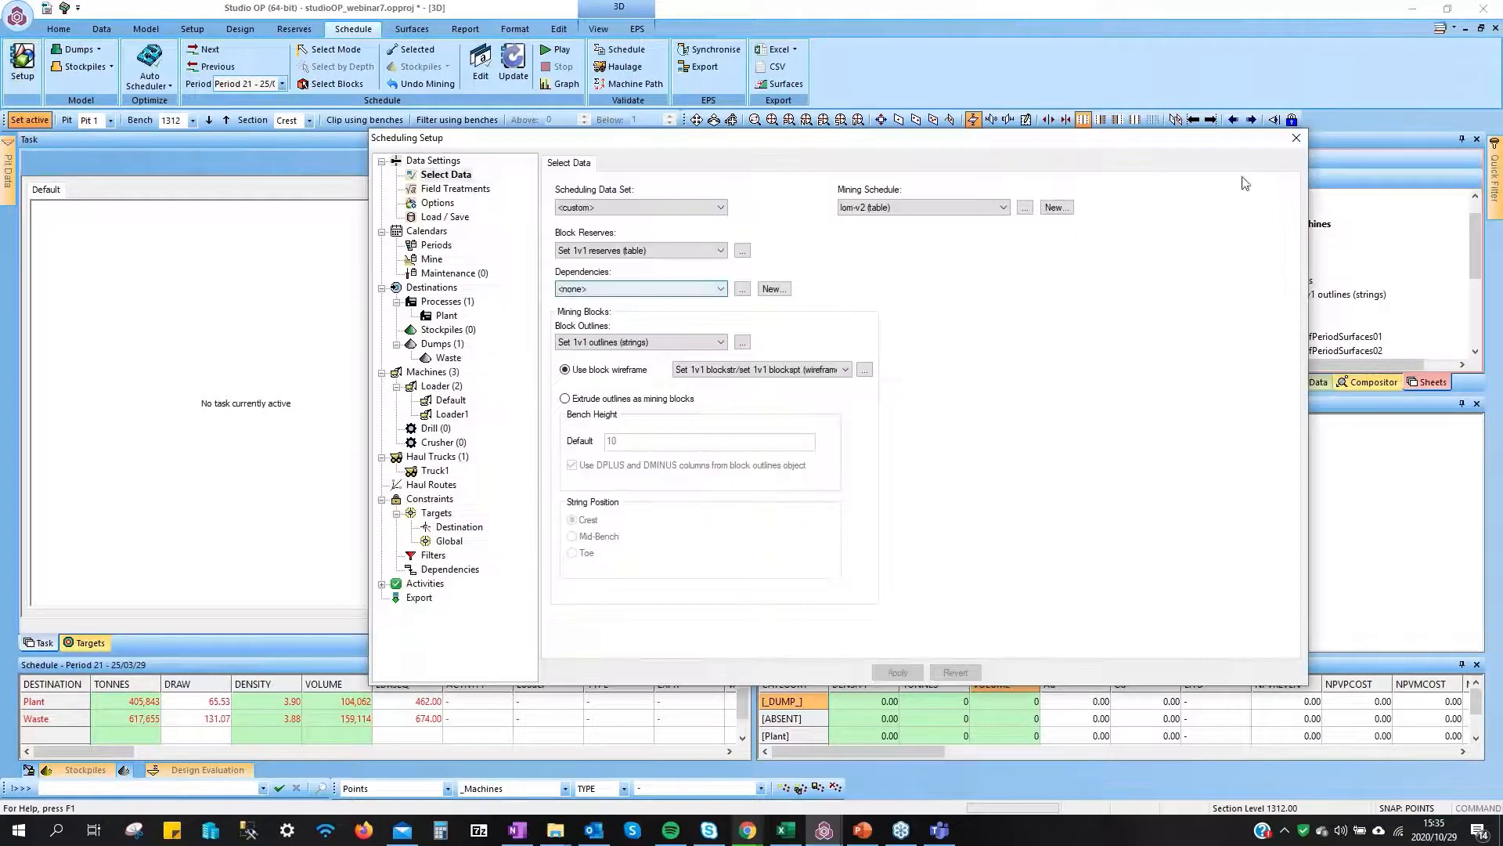
{"action": "left_click", "coordinate": [1297, 138]}
Open Loader1's Activity Schedule in this project, show Period 01, and review its activities down to the totals row
{"action": "left_click", "coordinate": [475, 62]}
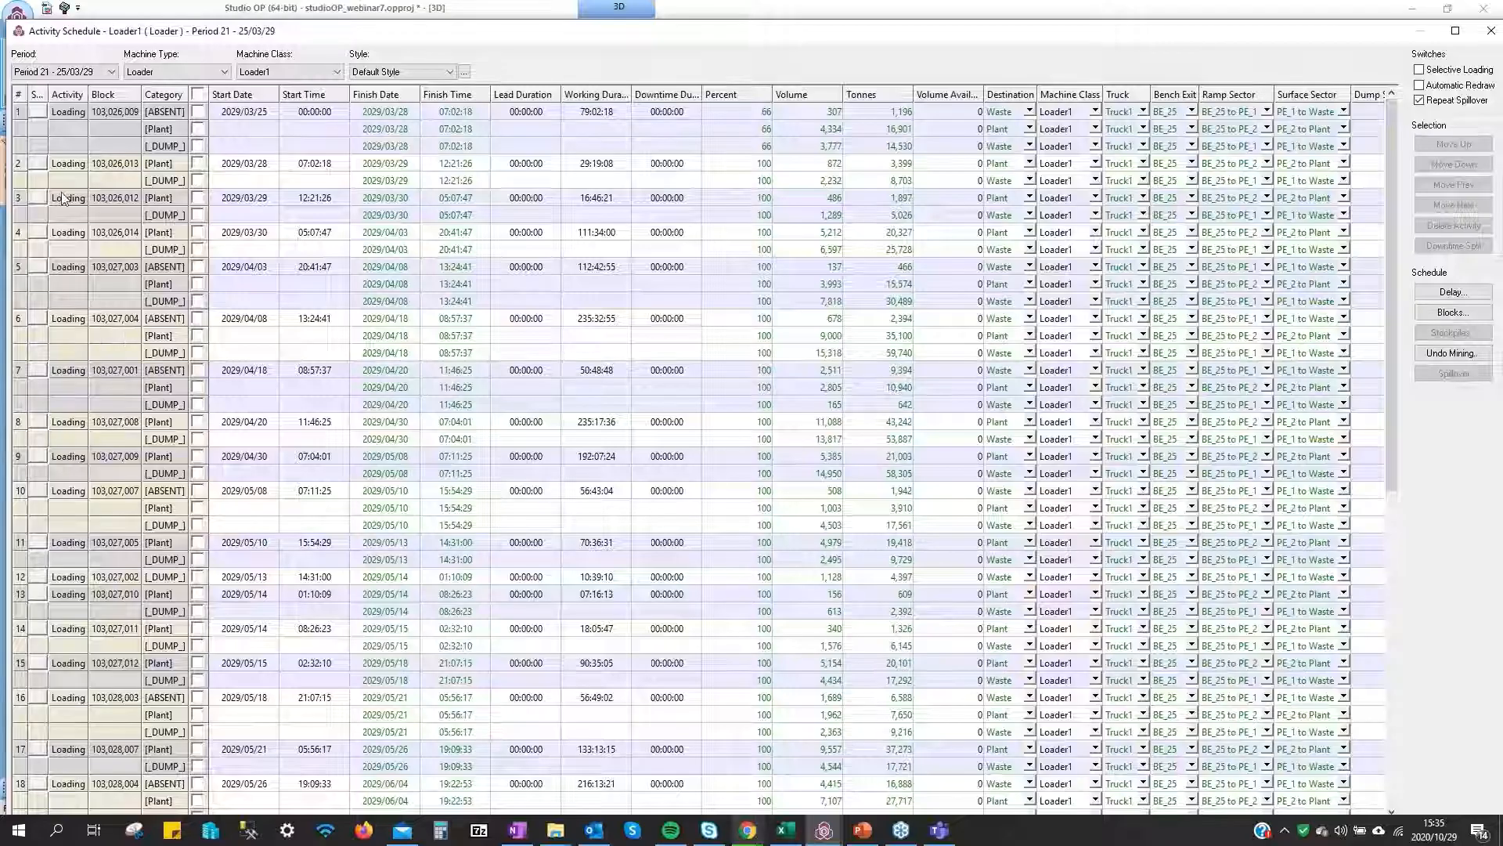
{"action": "left_click", "coordinate": [90, 72]}
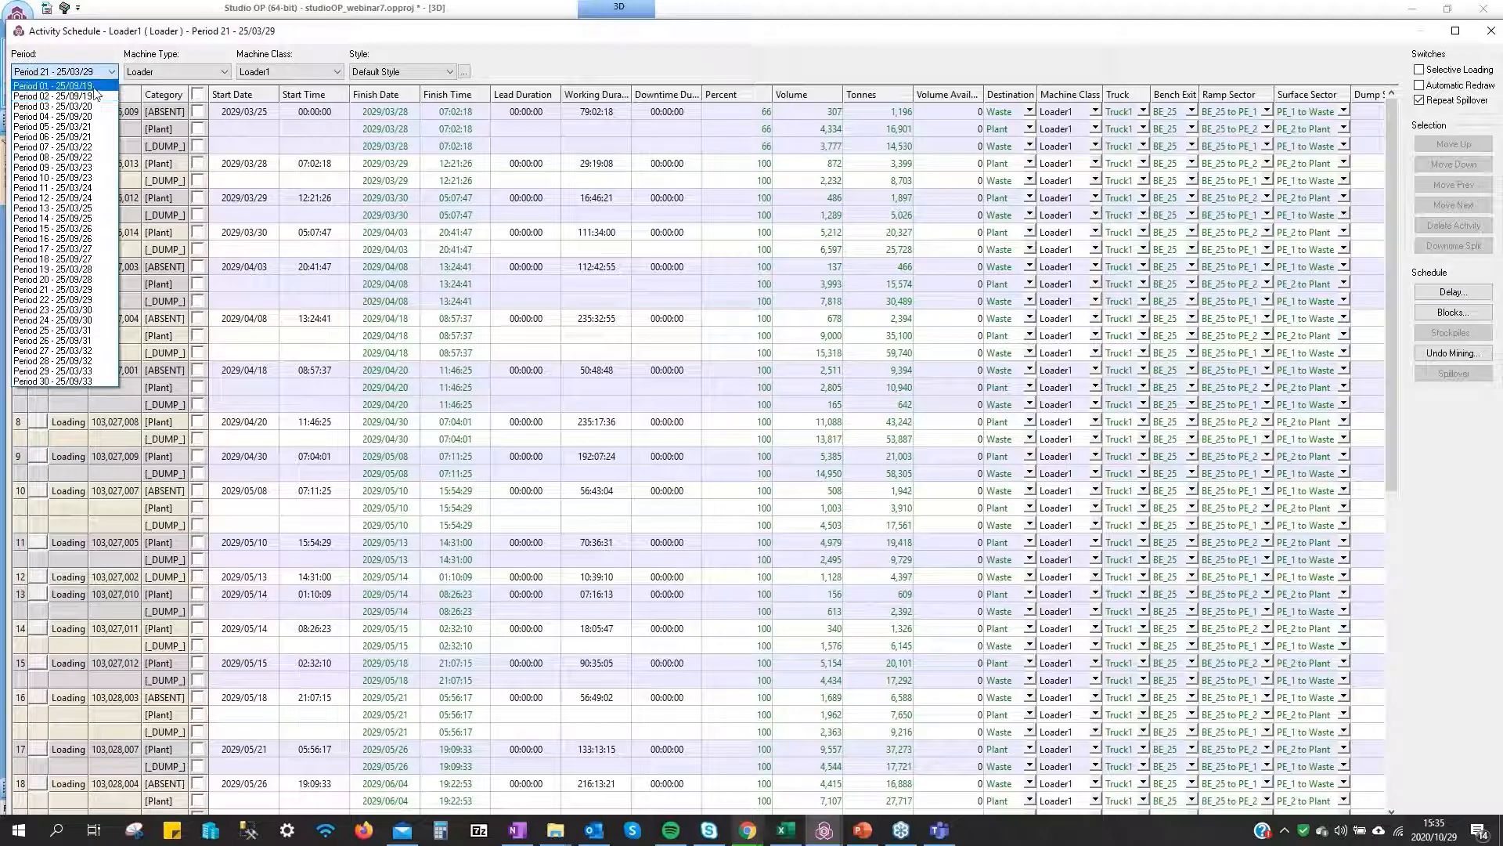
{"action": "left_click", "coordinate": [88, 87]}
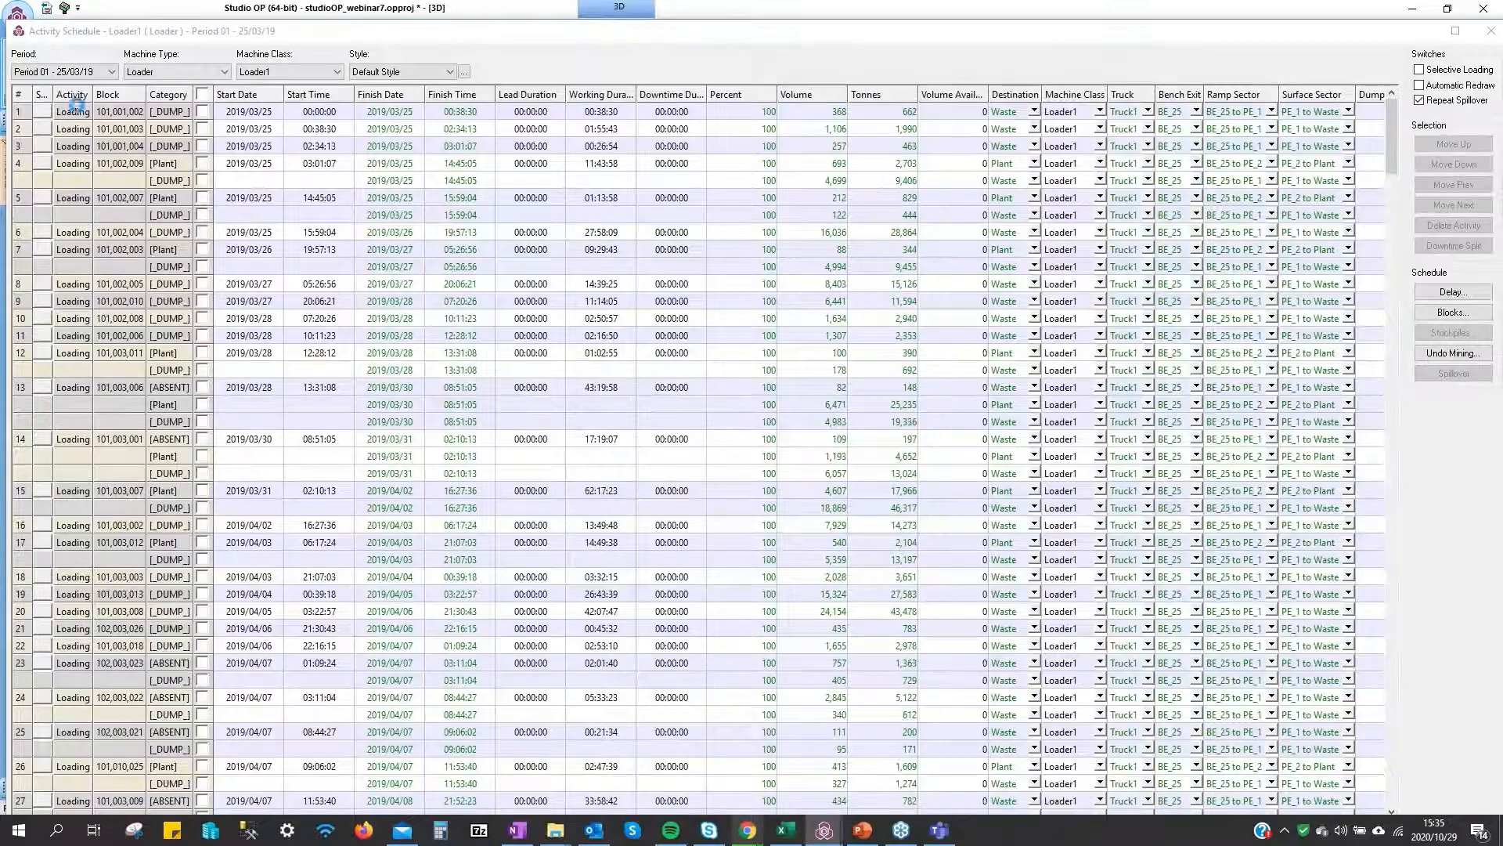
{"action": "scroll", "coordinate": [663, 305], "scroll_direction": "down", "scroll_amount": 4}
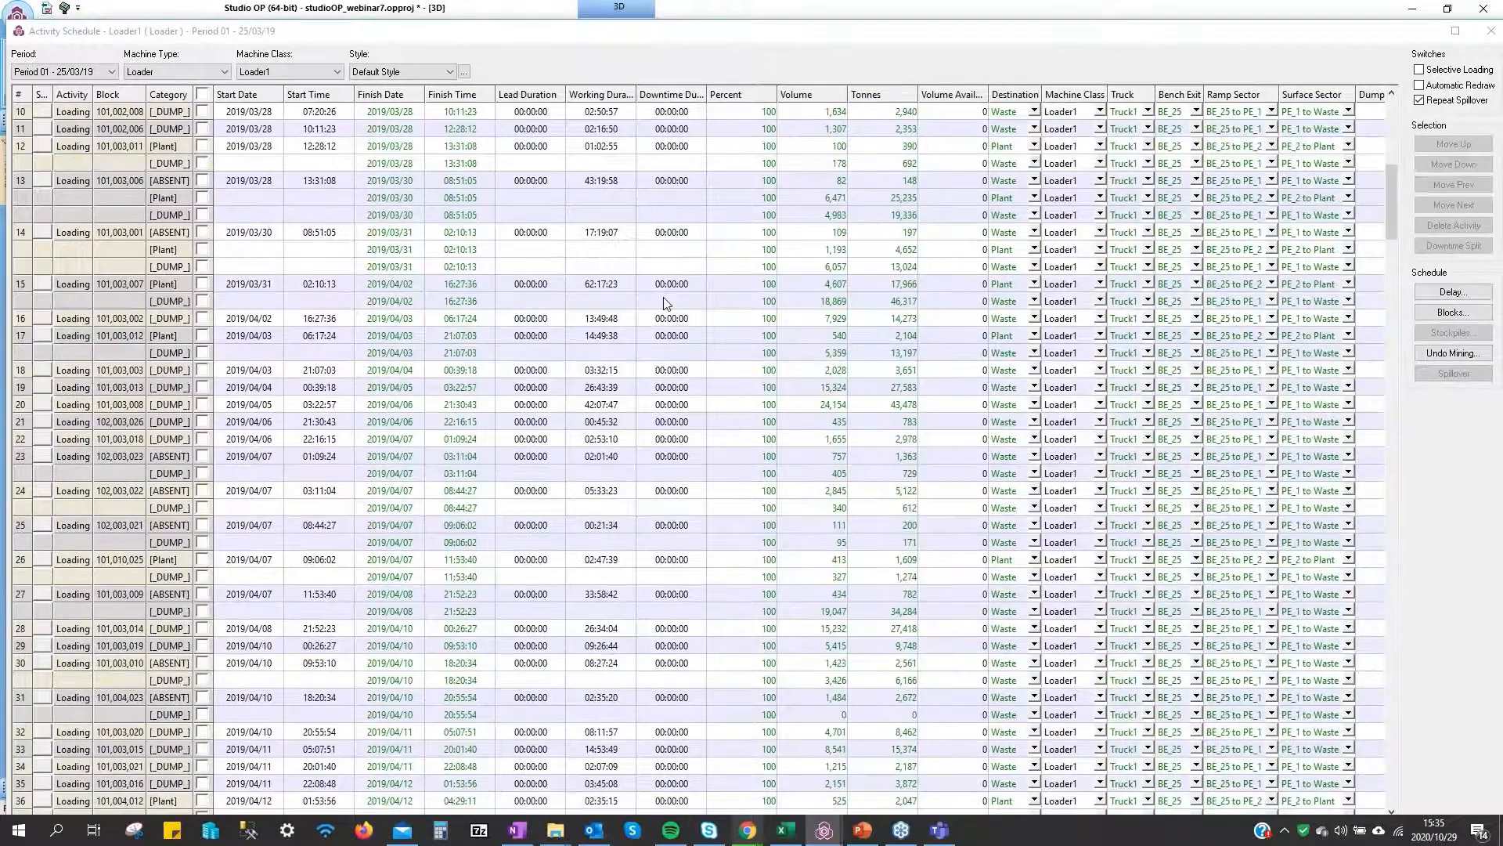
{"action": "scroll", "coordinate": [666, 304], "scroll_direction": "down", "scroll_amount": 20}
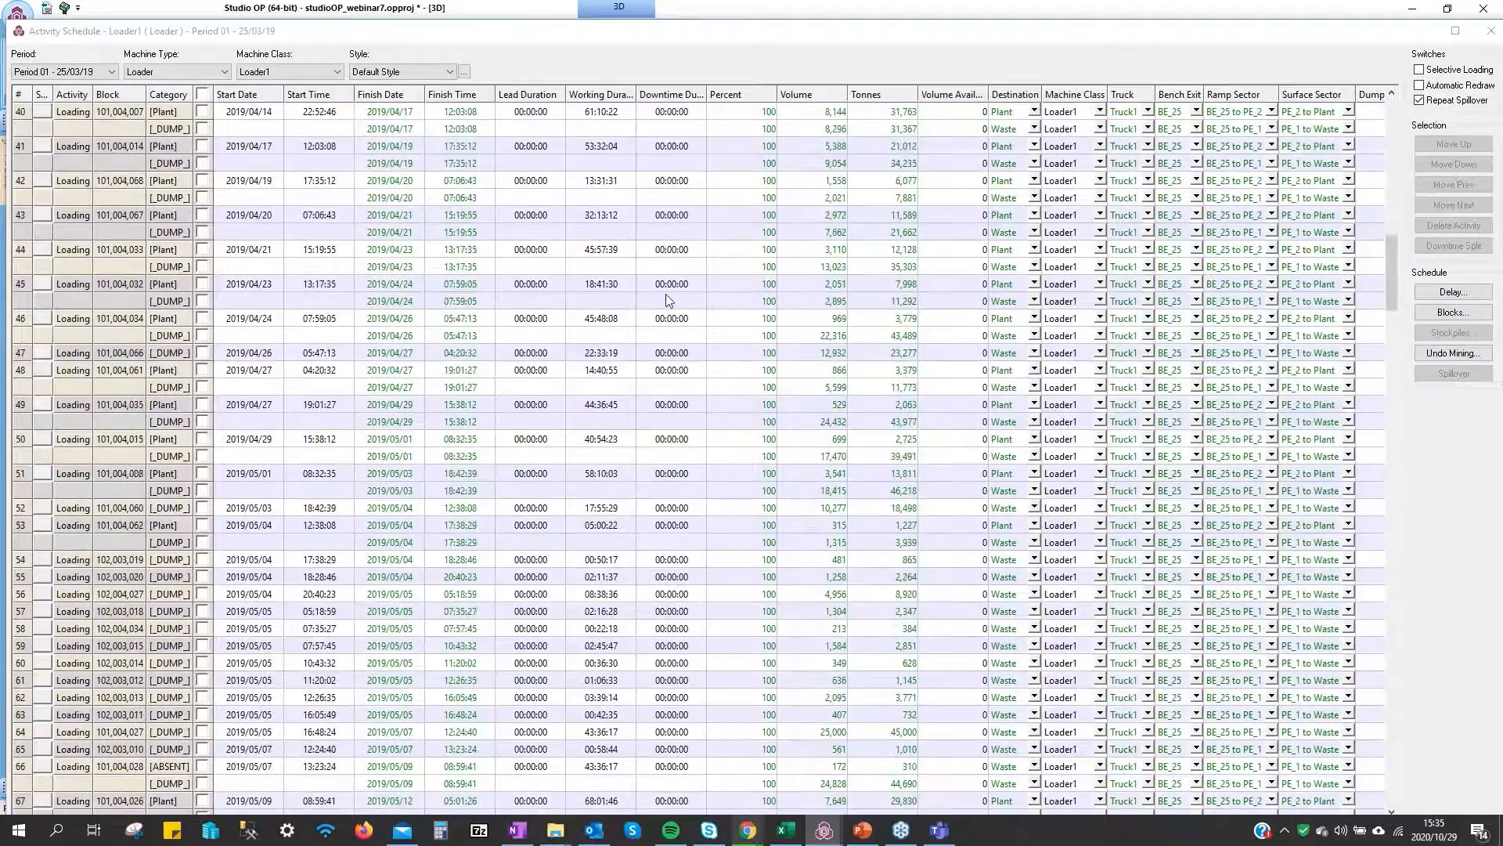
{"action": "scroll", "coordinate": [669, 296], "scroll_direction": "down", "scroll_amount": 20}
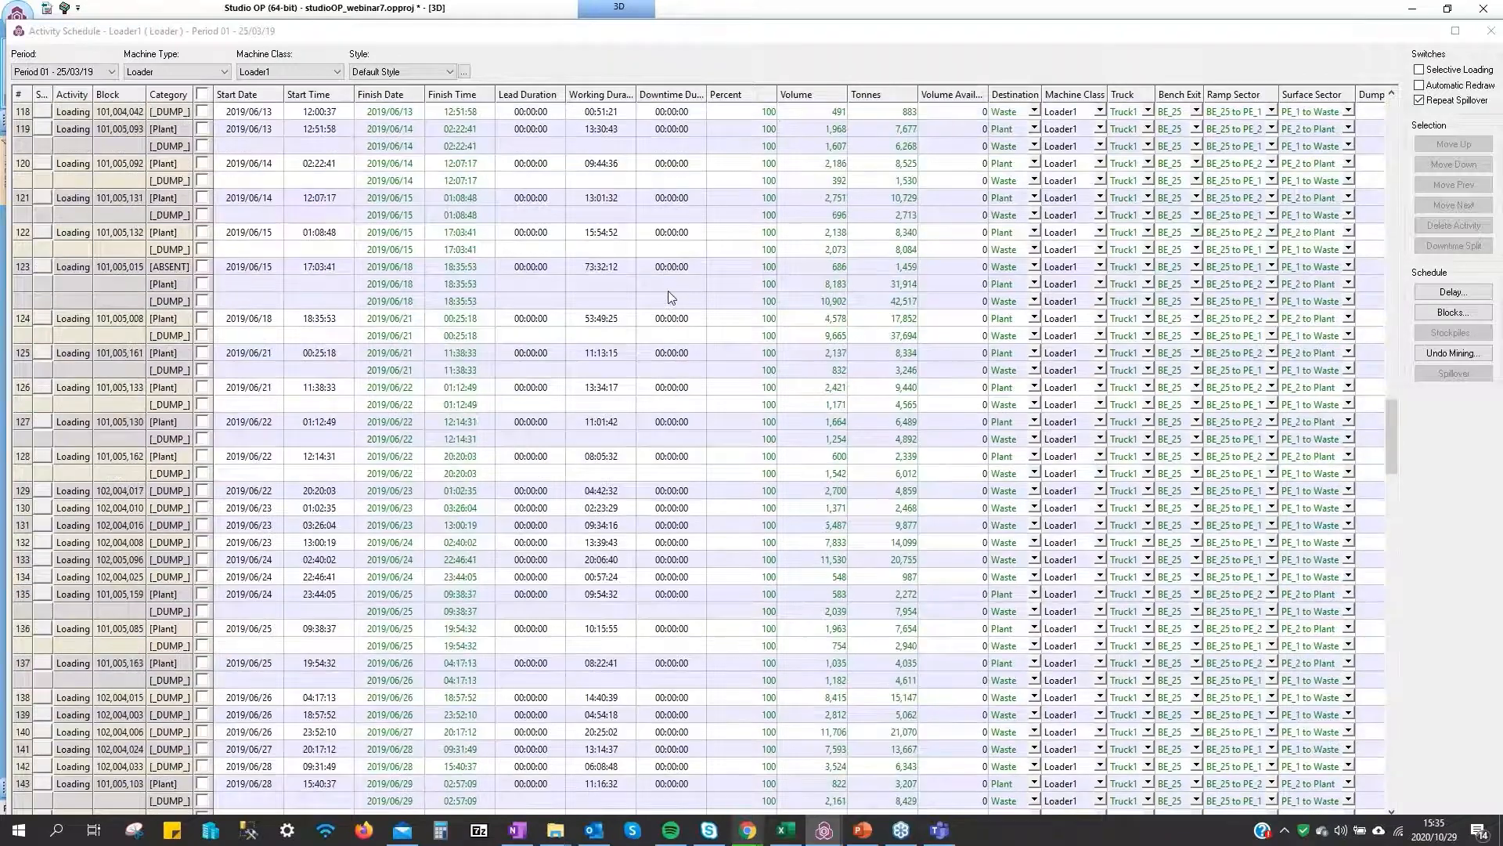
{"action": "scroll", "coordinate": [665, 297], "scroll_direction": "down", "scroll_amount": 20}
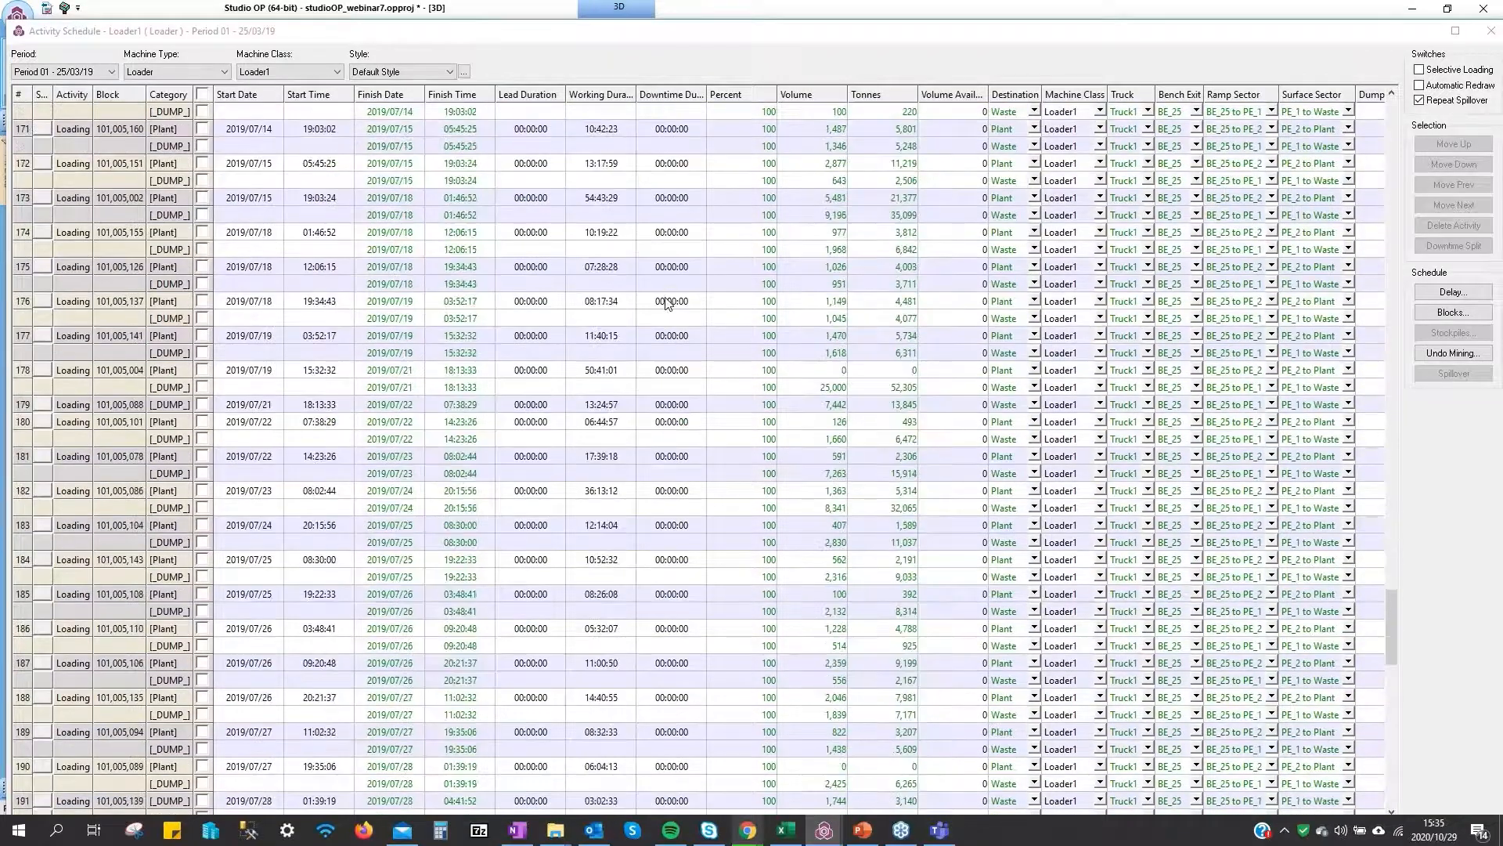
{"action": "scroll", "coordinate": [665, 304], "scroll_direction": "down", "scroll_amount": 18}
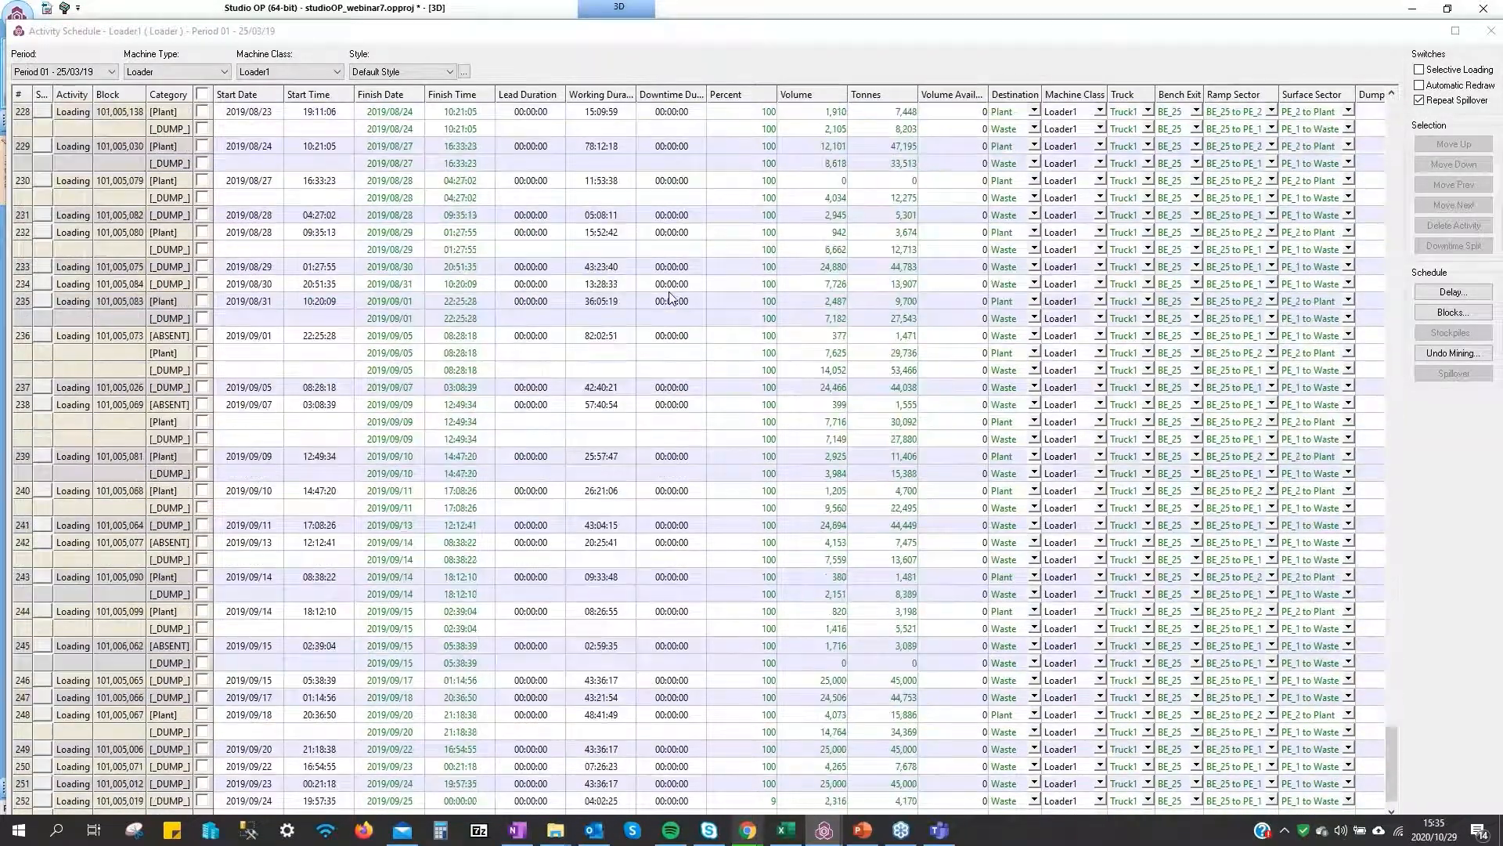
{"action": "left_click", "coordinate": [1491, 31]}
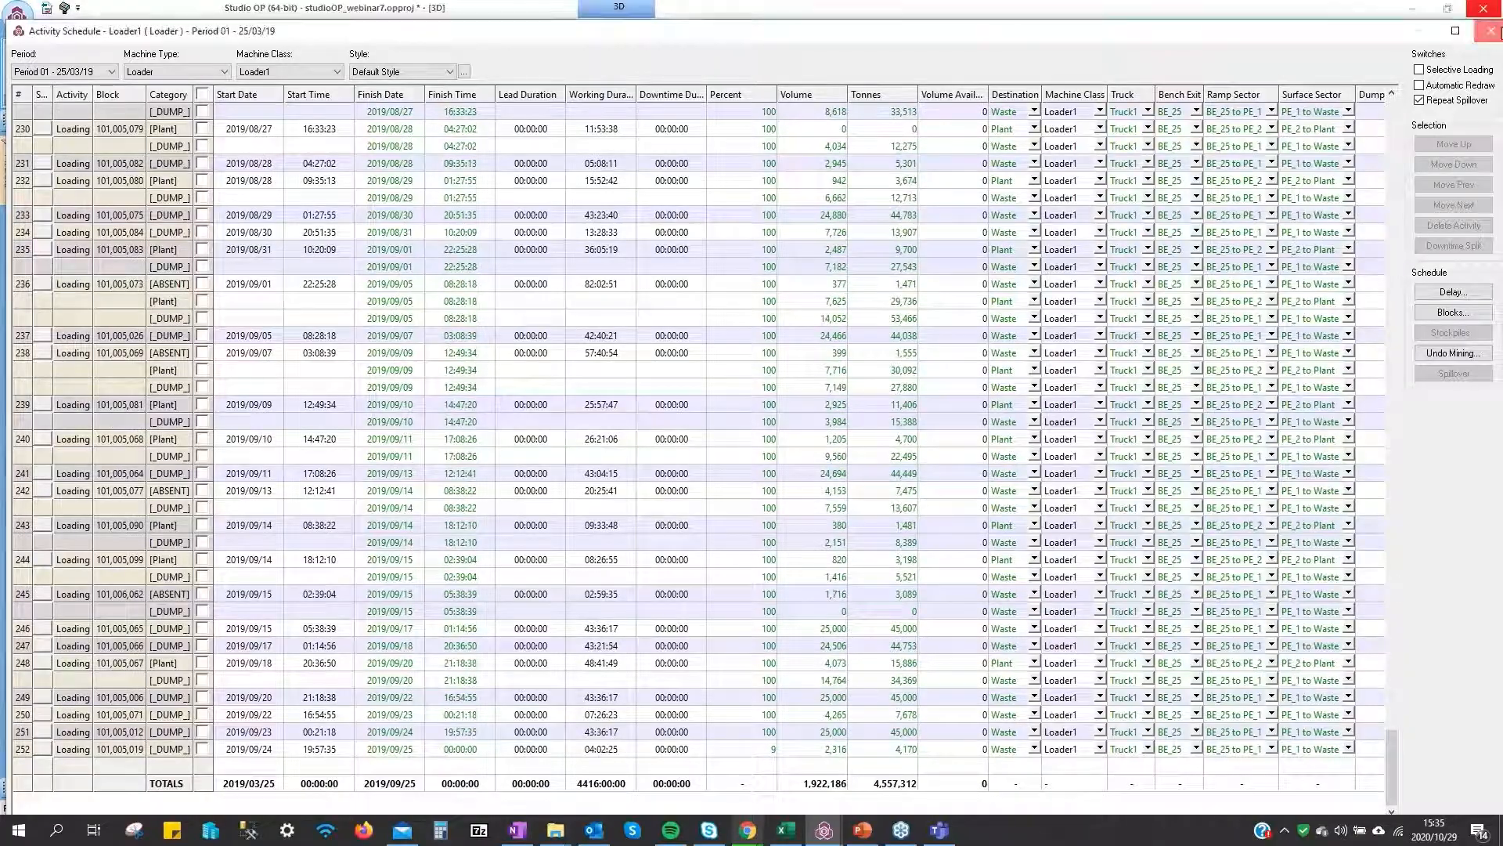
Play the schedule animation in 3D, stop it, and create a Tonnes graph of the schedule
{"action": "left_click", "coordinate": [558, 50]}
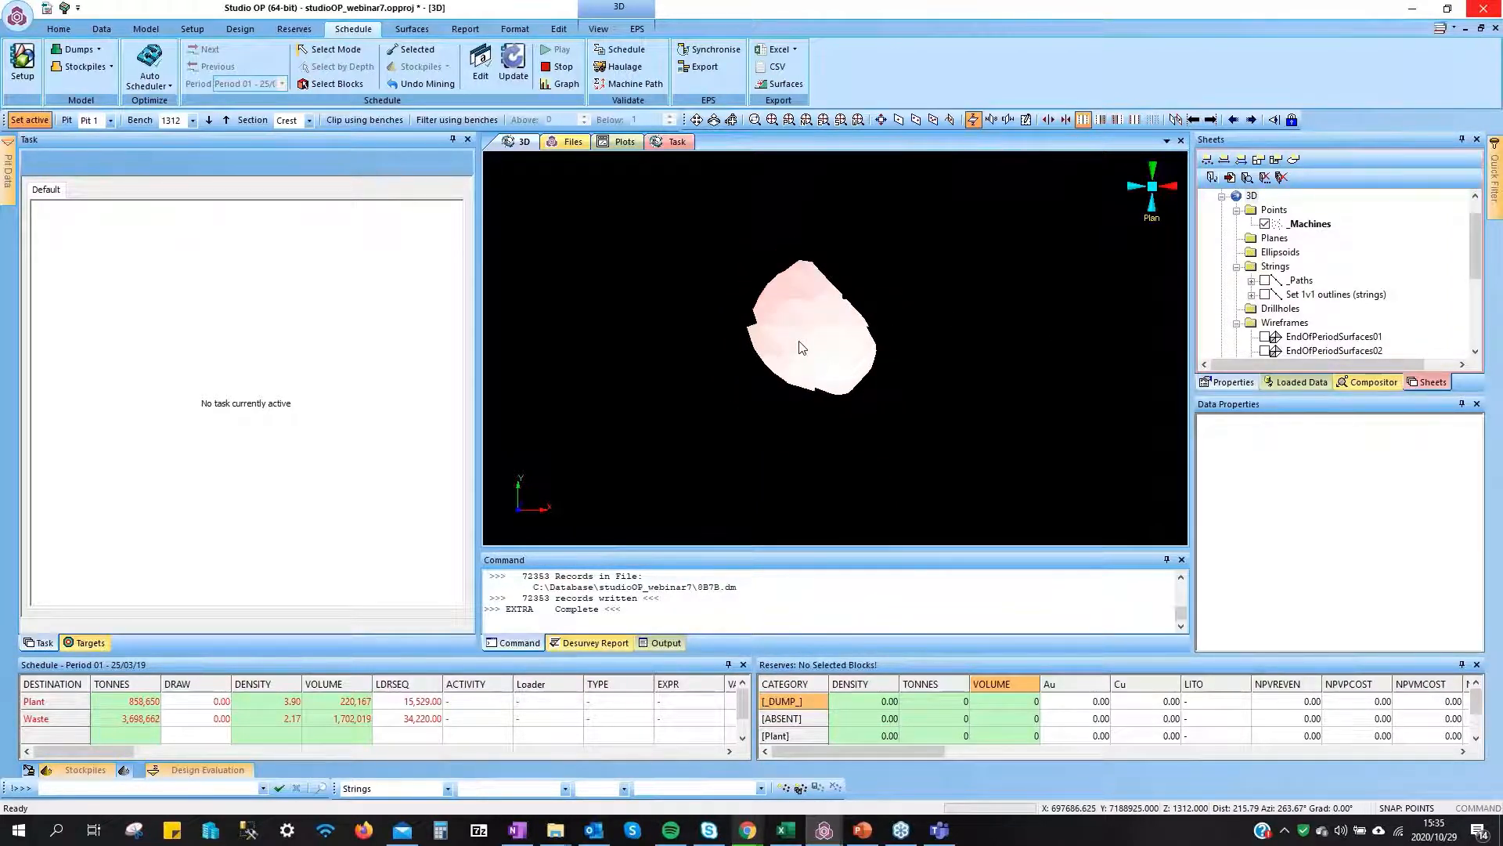
{"action": "left_click", "coordinate": [561, 69]}
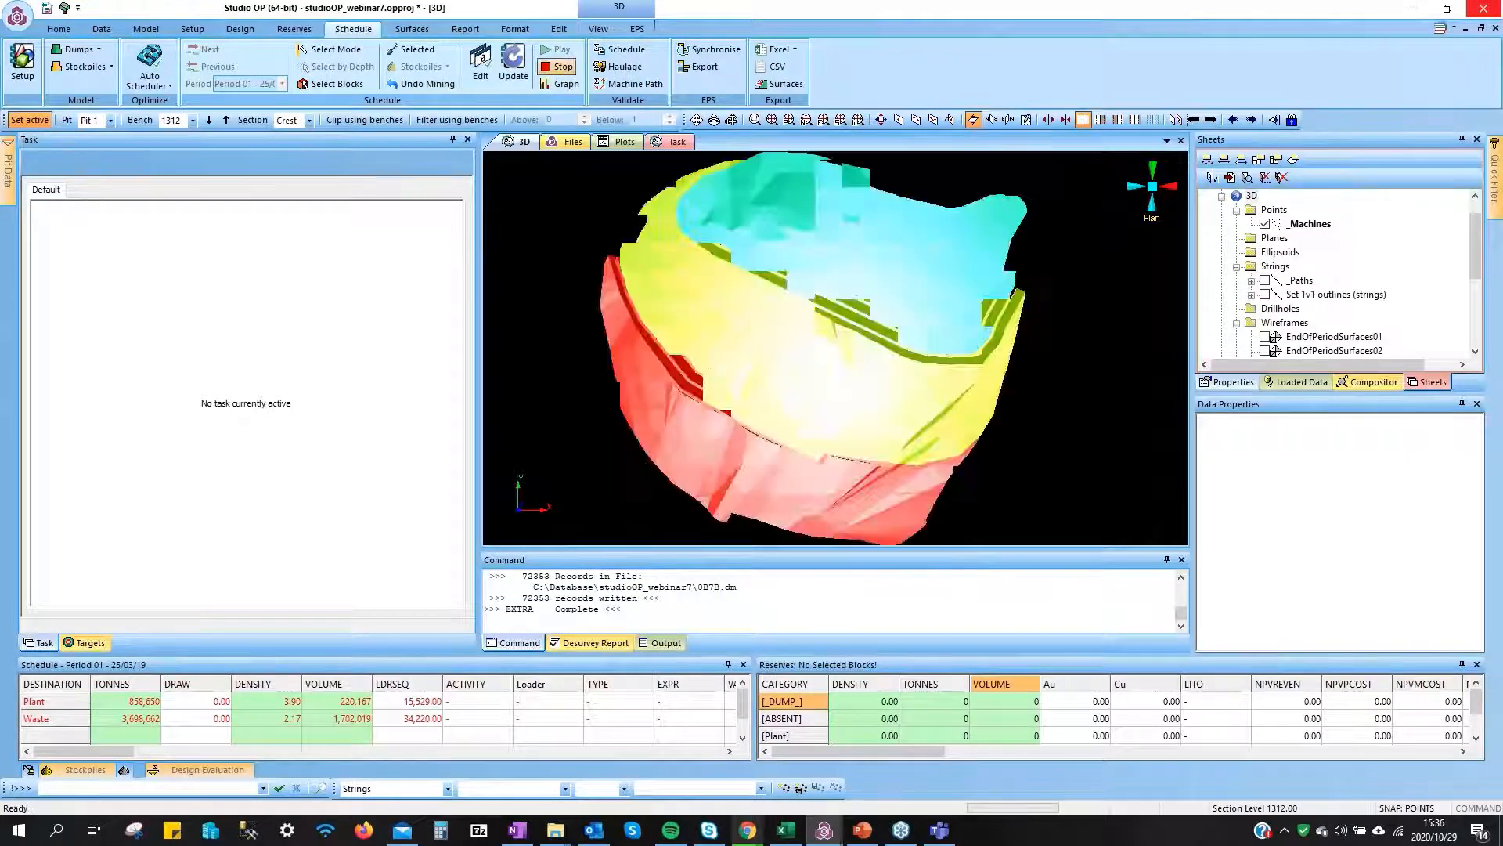
{"action": "left_click", "coordinate": [564, 84]}
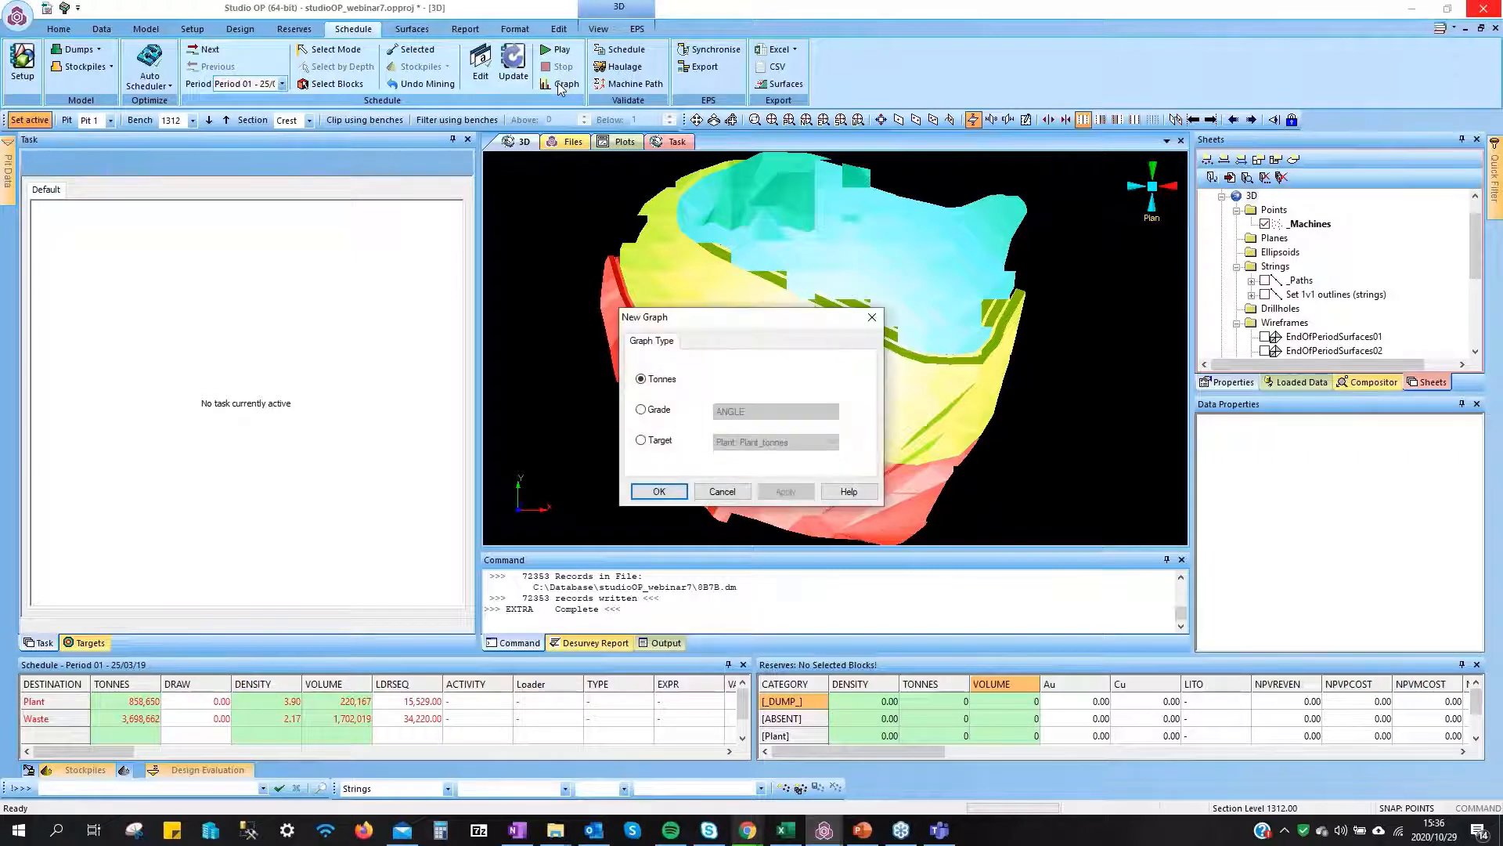
{"action": "left_click", "coordinate": [659, 491]}
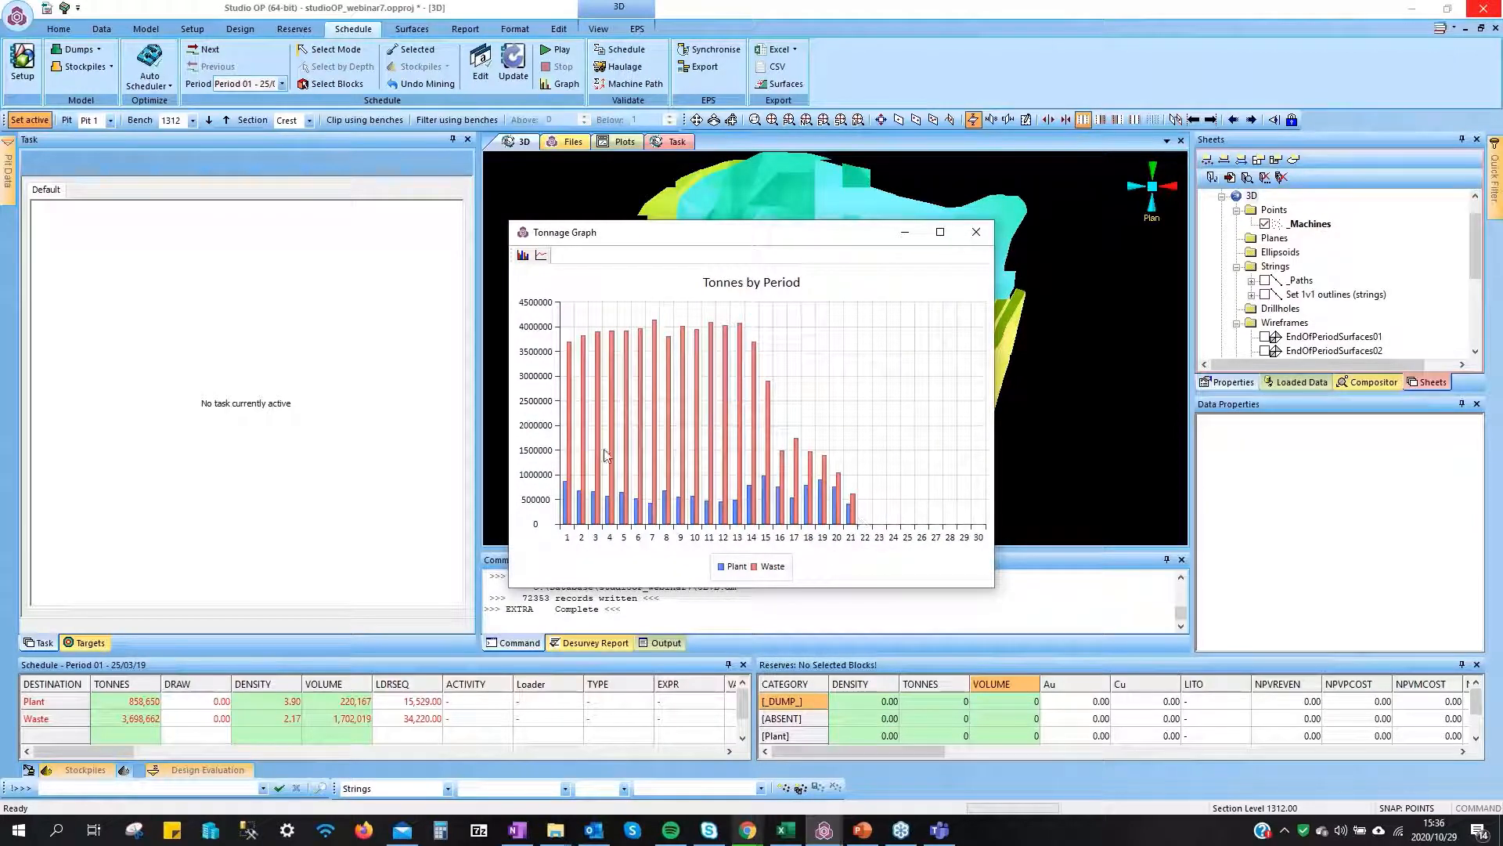
Format the tonnage graph to show periods 1 to 22, look it over and close it
{"action": "left_click", "coordinate": [523, 254]}
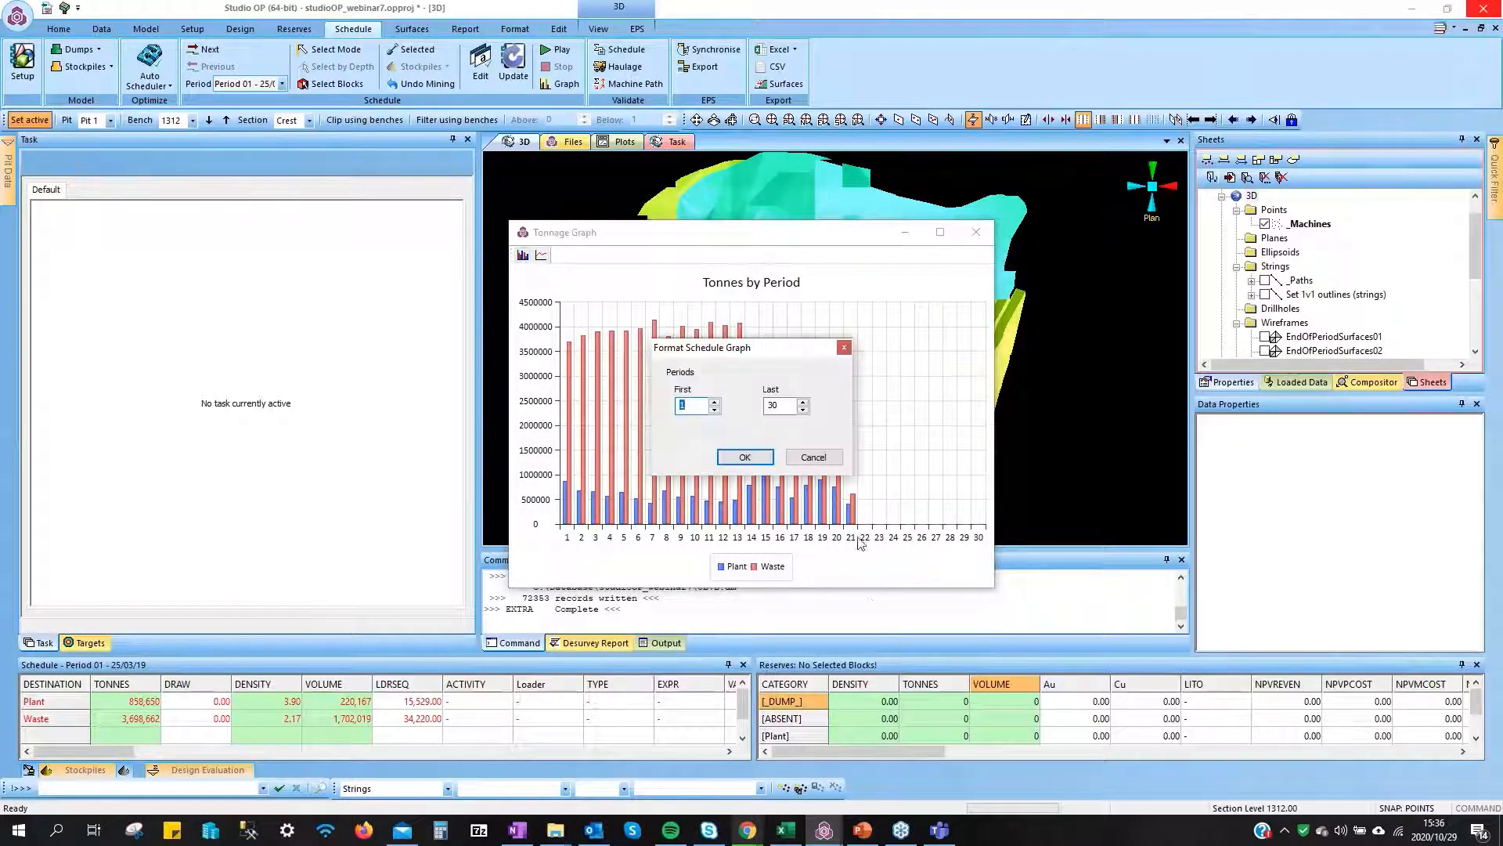
{"action": "left_click_drag", "start_coordinate": [781, 407], "coordinate": [705, 401]}
{"action": "type", "text": "22"}
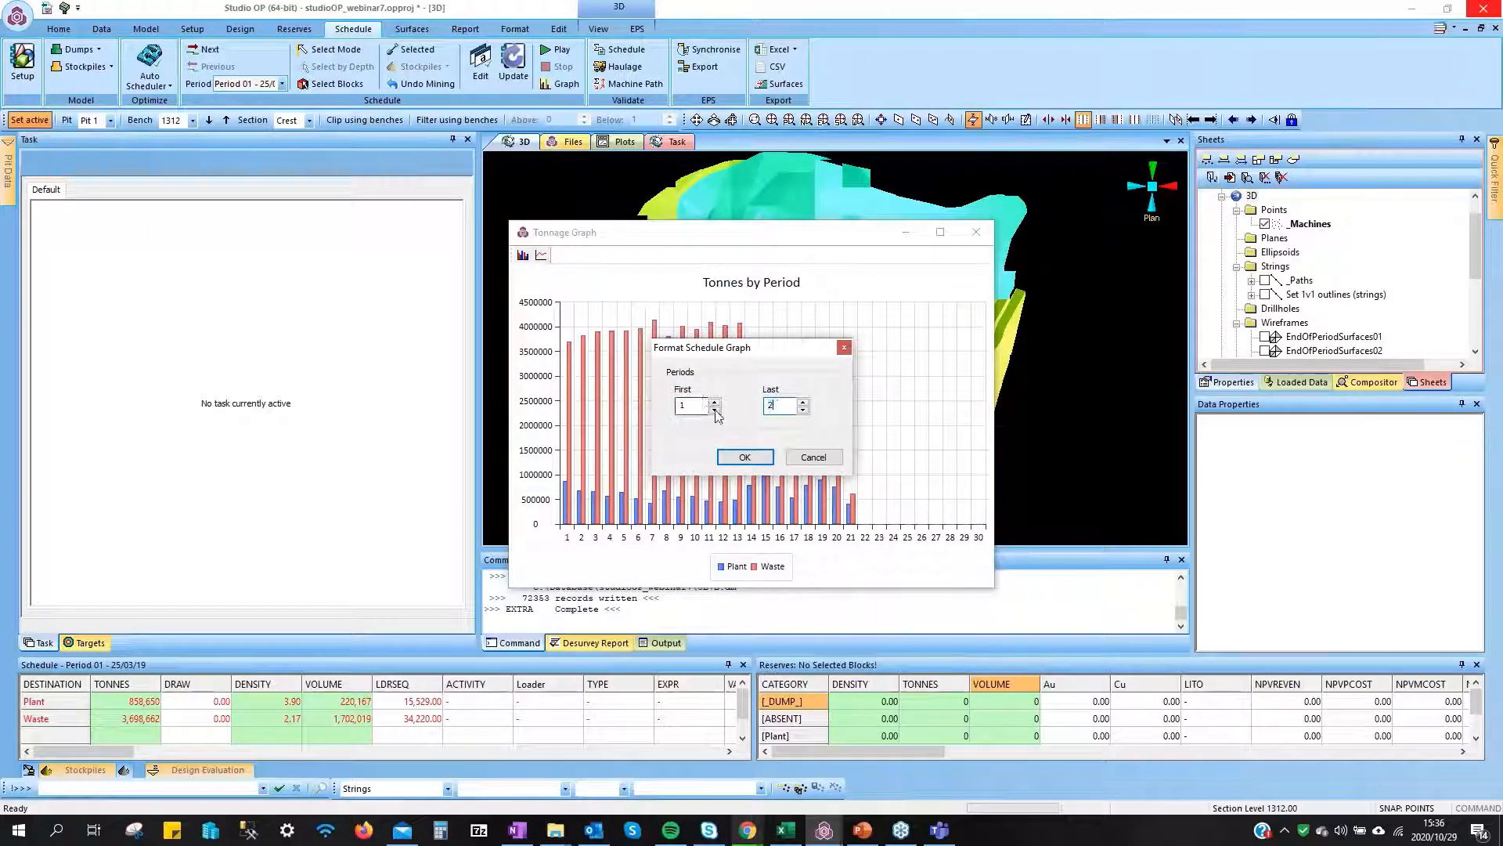
{"action": "left_click", "coordinate": [752, 457]}
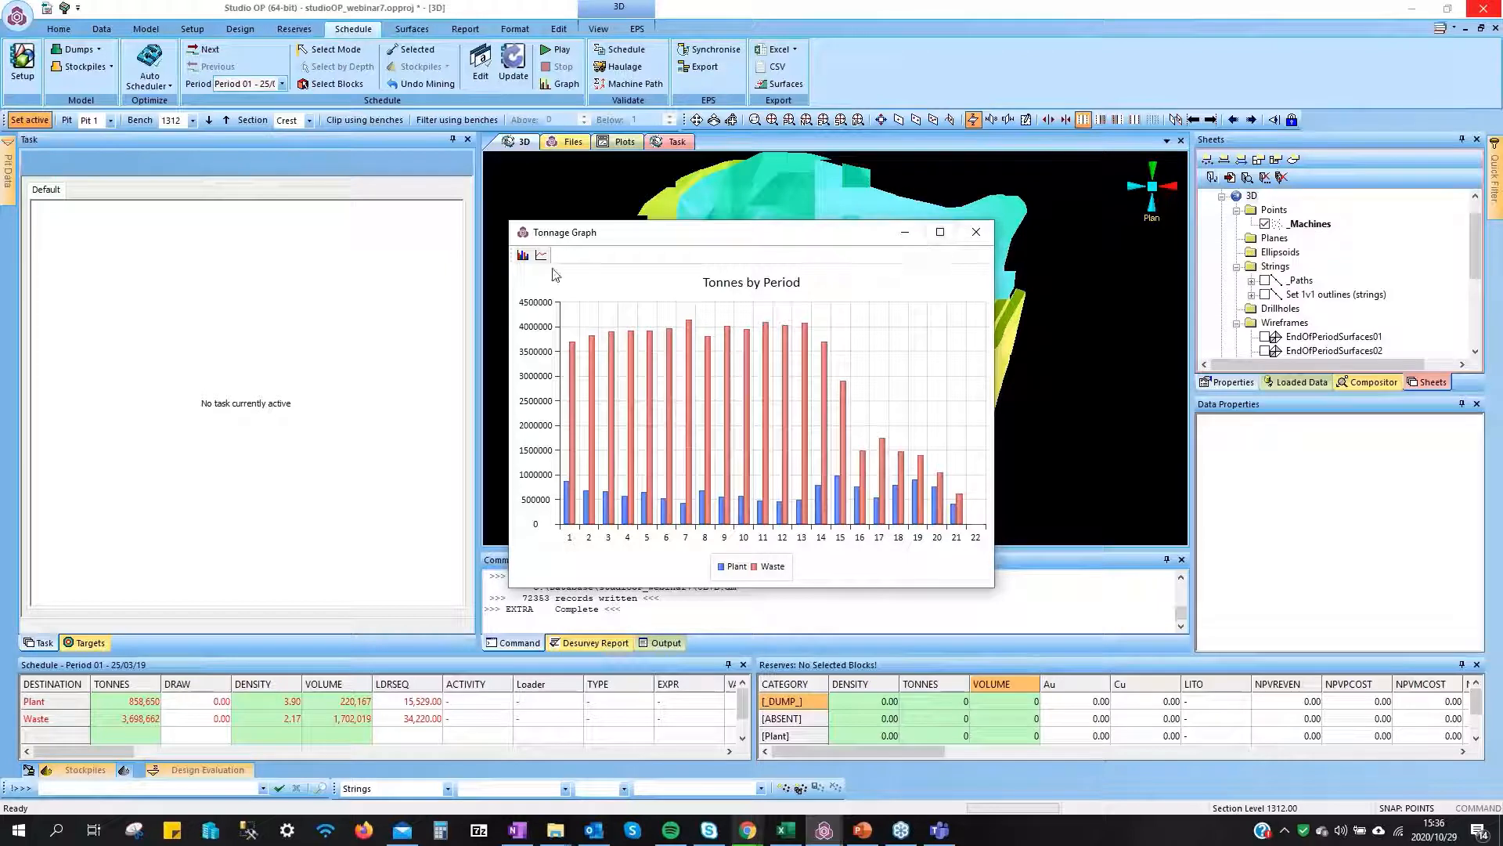
{"action": "left_click", "coordinate": [976, 233]}
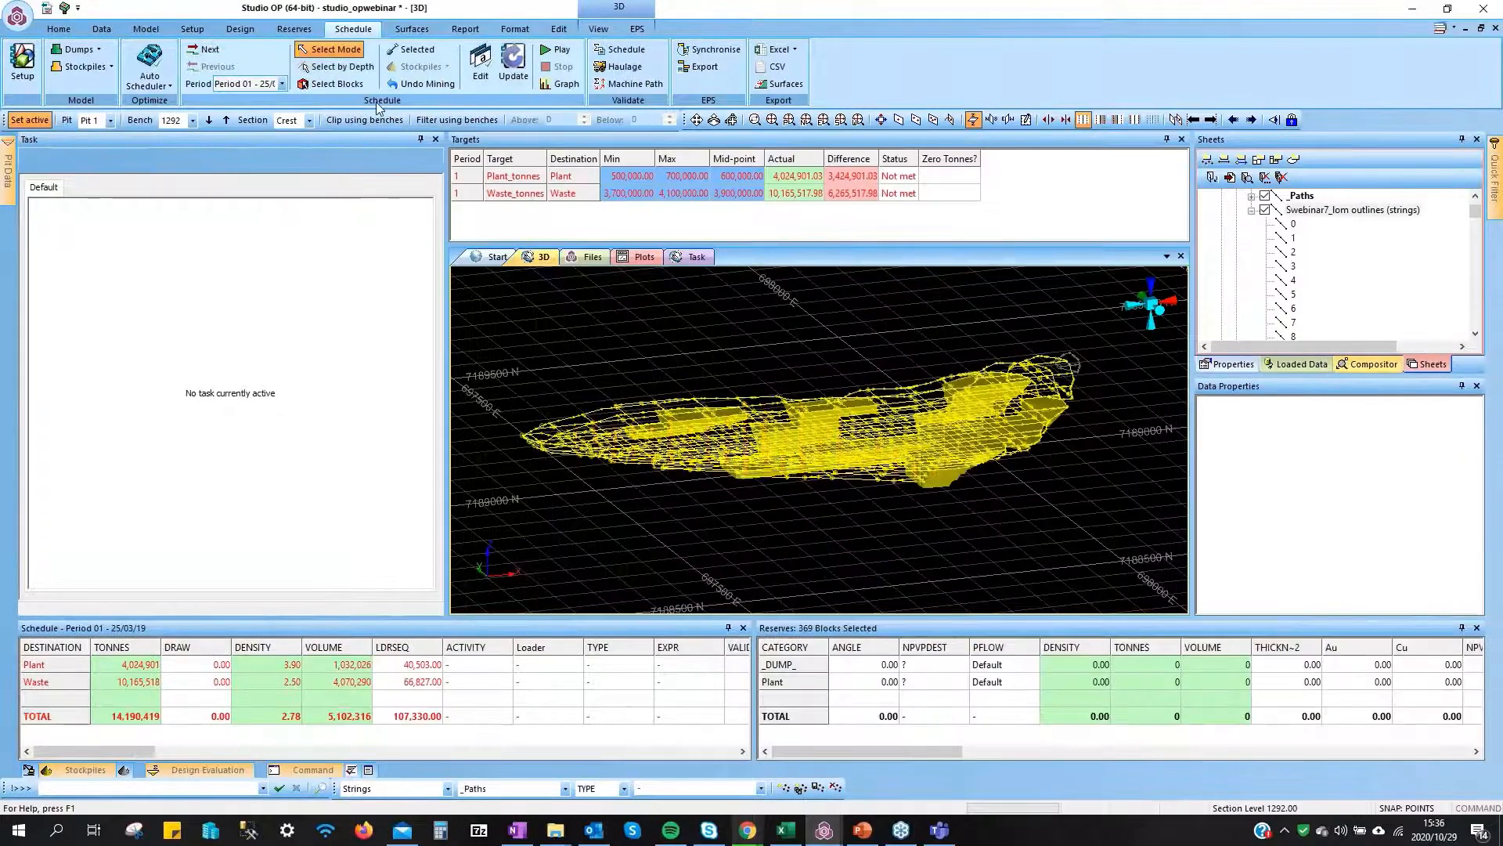
Create a Target graph of the schedule for Plant: Plant_tonnes
{"action": "left_click", "coordinate": [562, 83]}
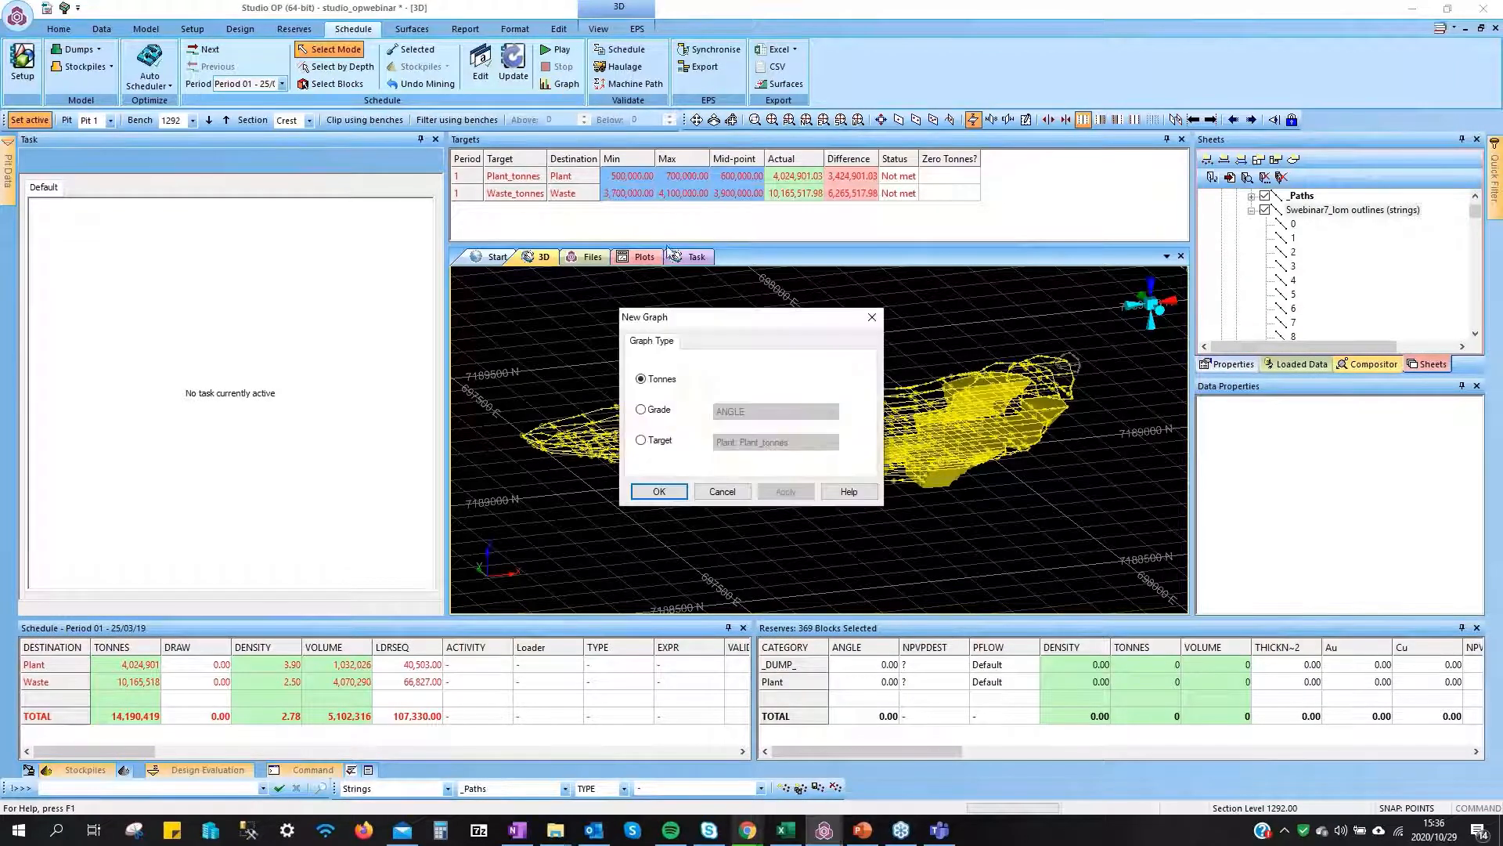
{"action": "left_click", "coordinate": [652, 440]}
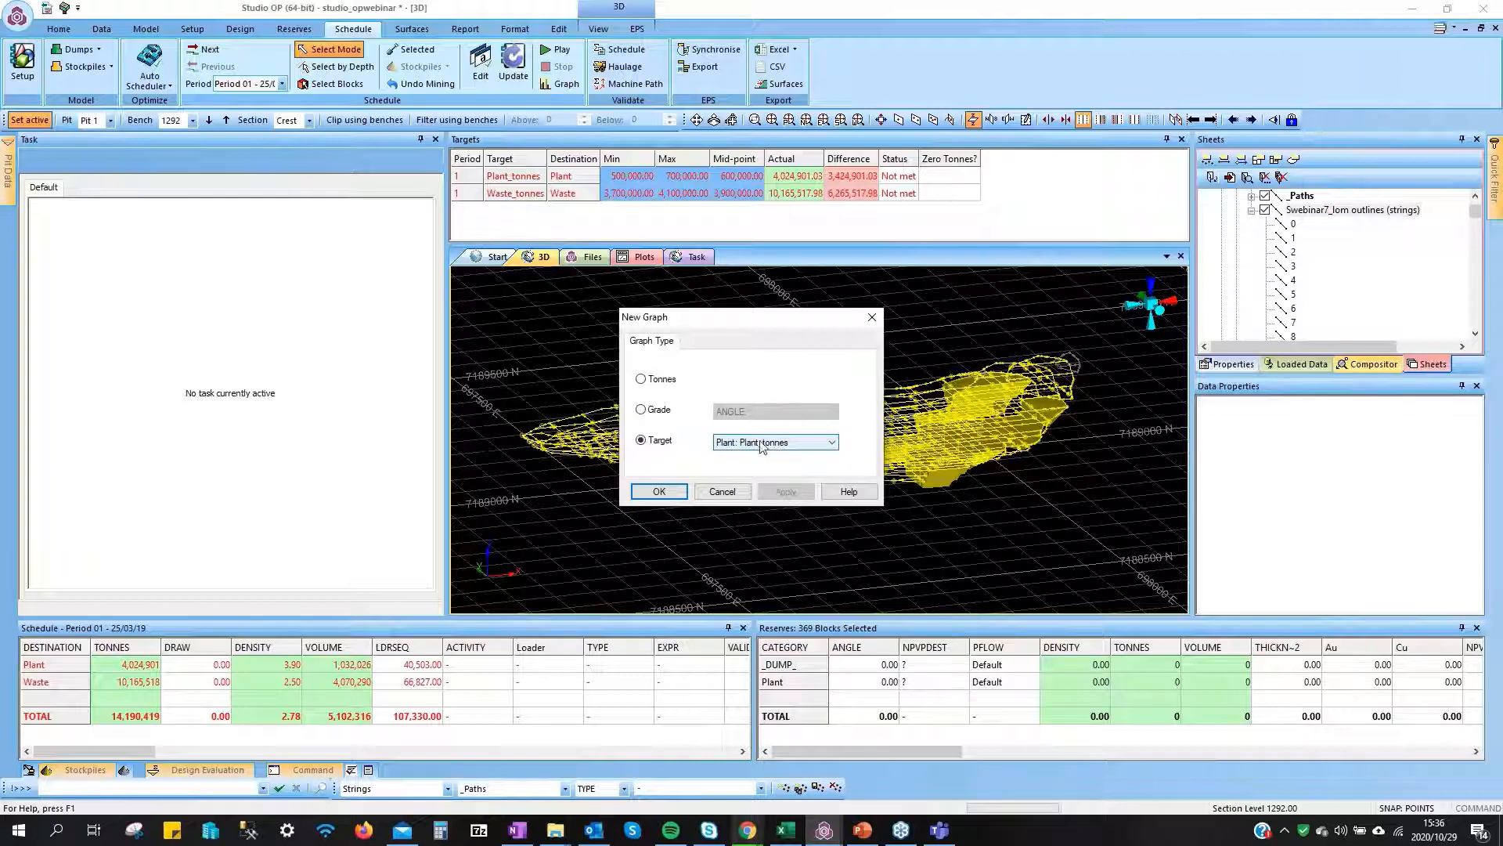
{"action": "left_click", "coordinate": [656, 489]}
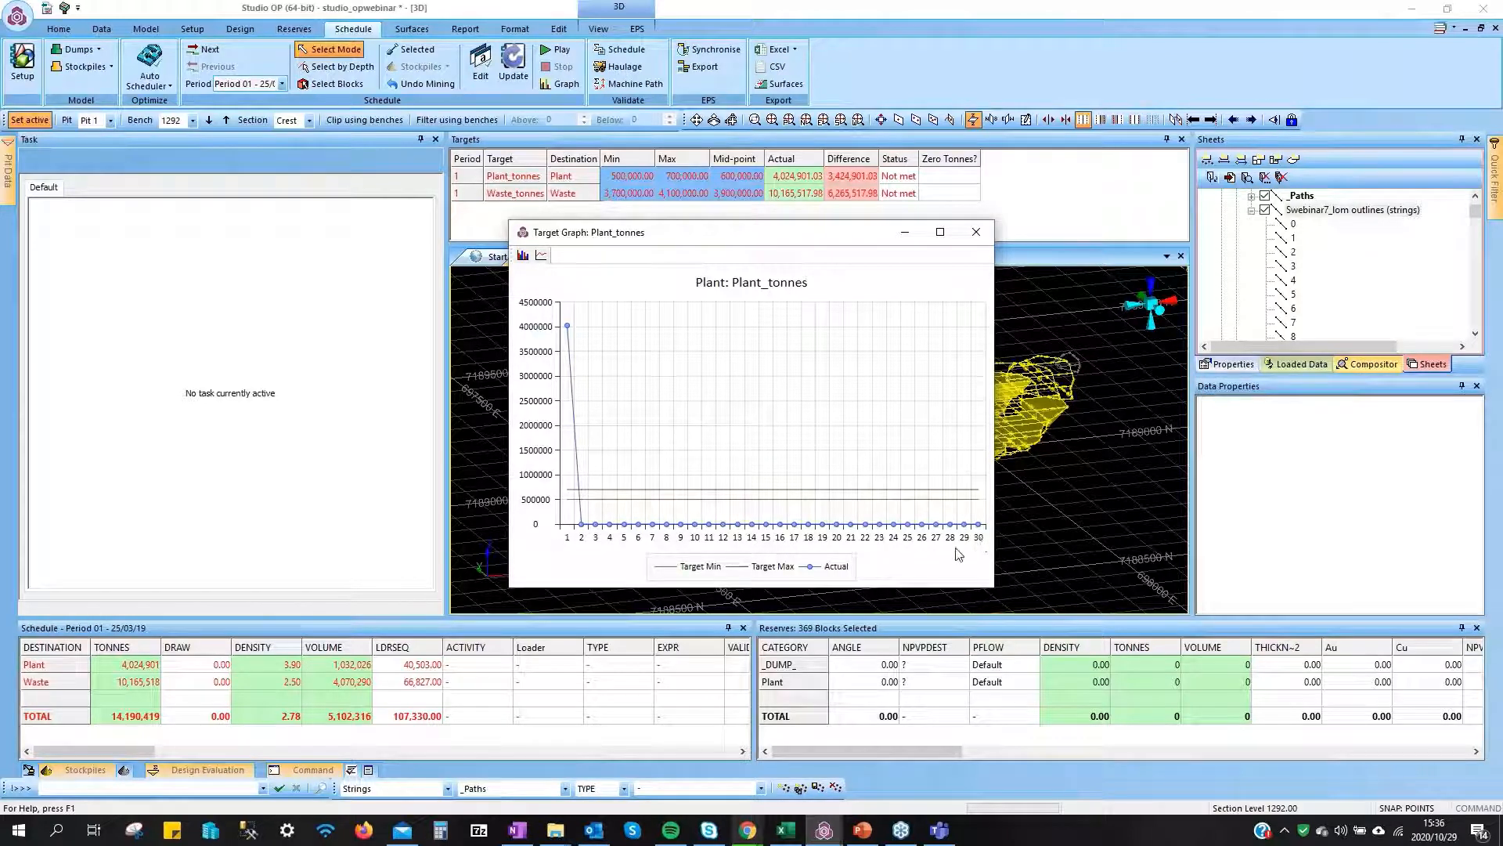
Format the Plant_tonnes target graph to show periods 1 to 21 and minimize its window
{"action": "left_click", "coordinate": [523, 256]}
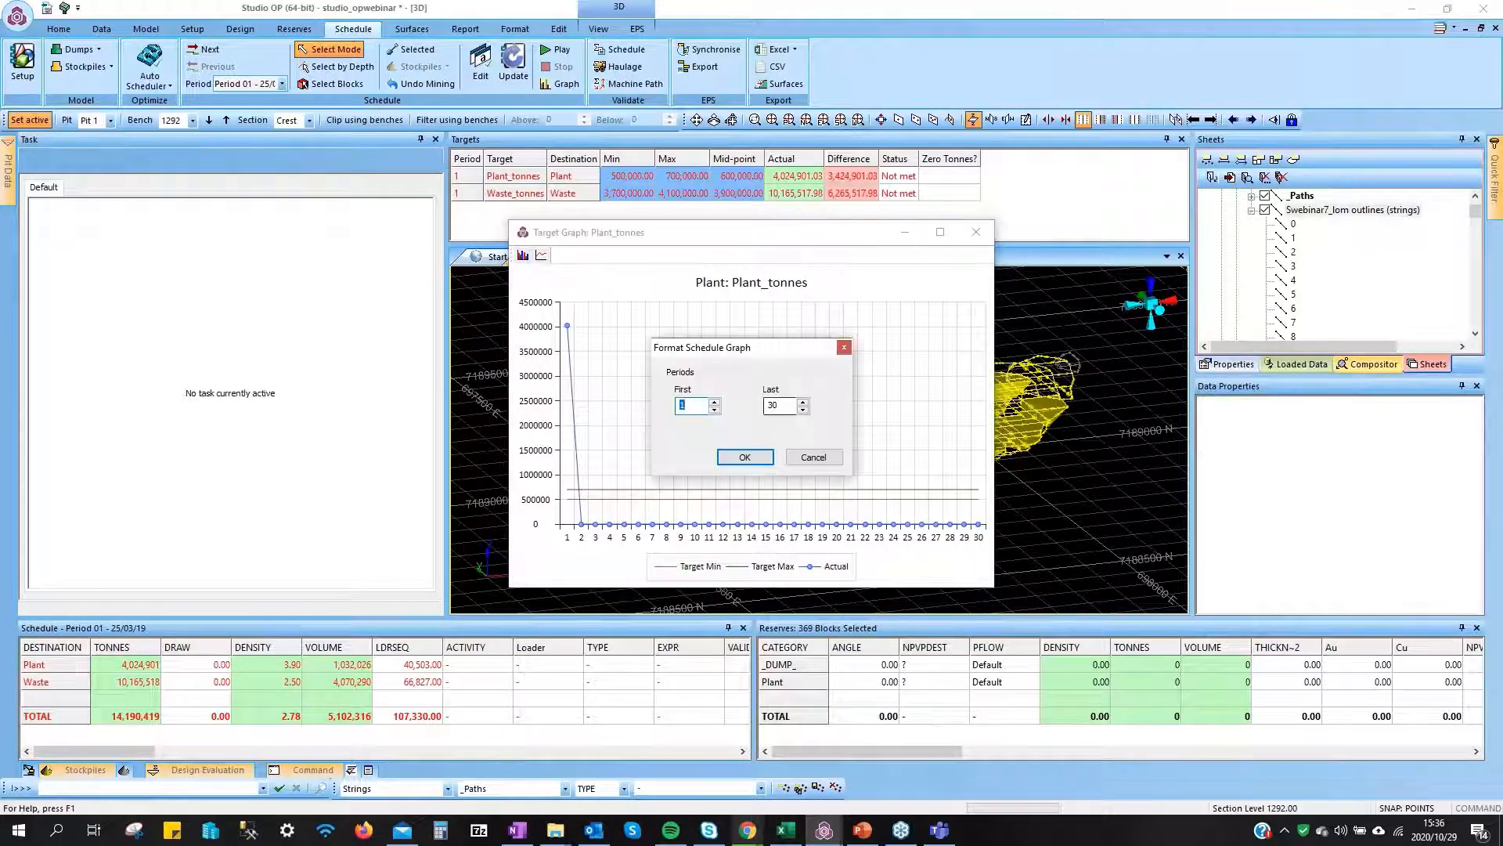
{"action": "left_click_drag", "start_coordinate": [739, 405], "coordinate": [709, 406]}
{"action": "type", "text": "21"}
{"action": "left_click", "coordinate": [740, 458]}
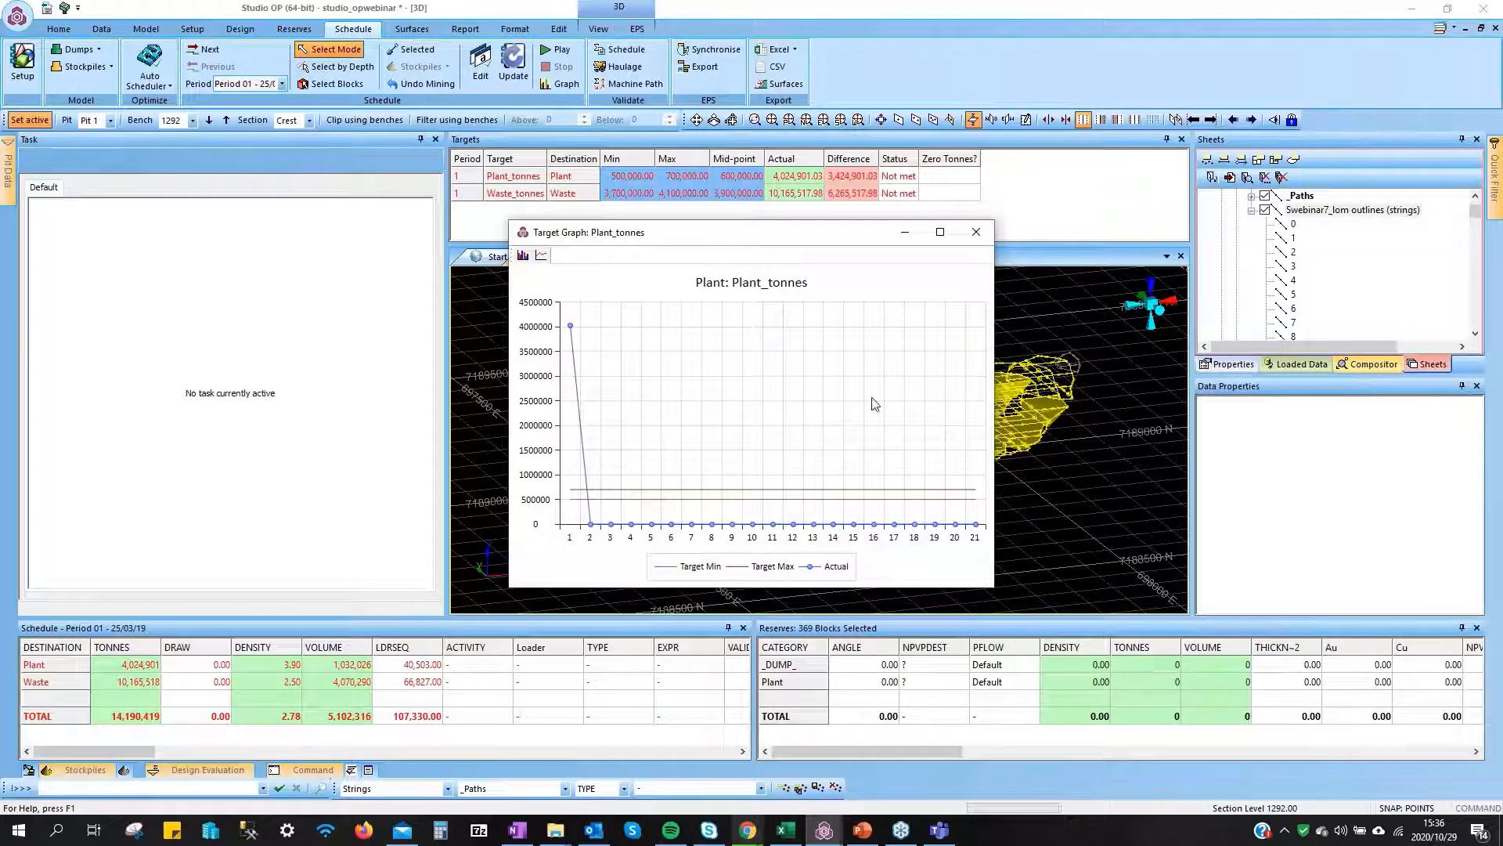
{"action": "left_click", "coordinate": [905, 232]}
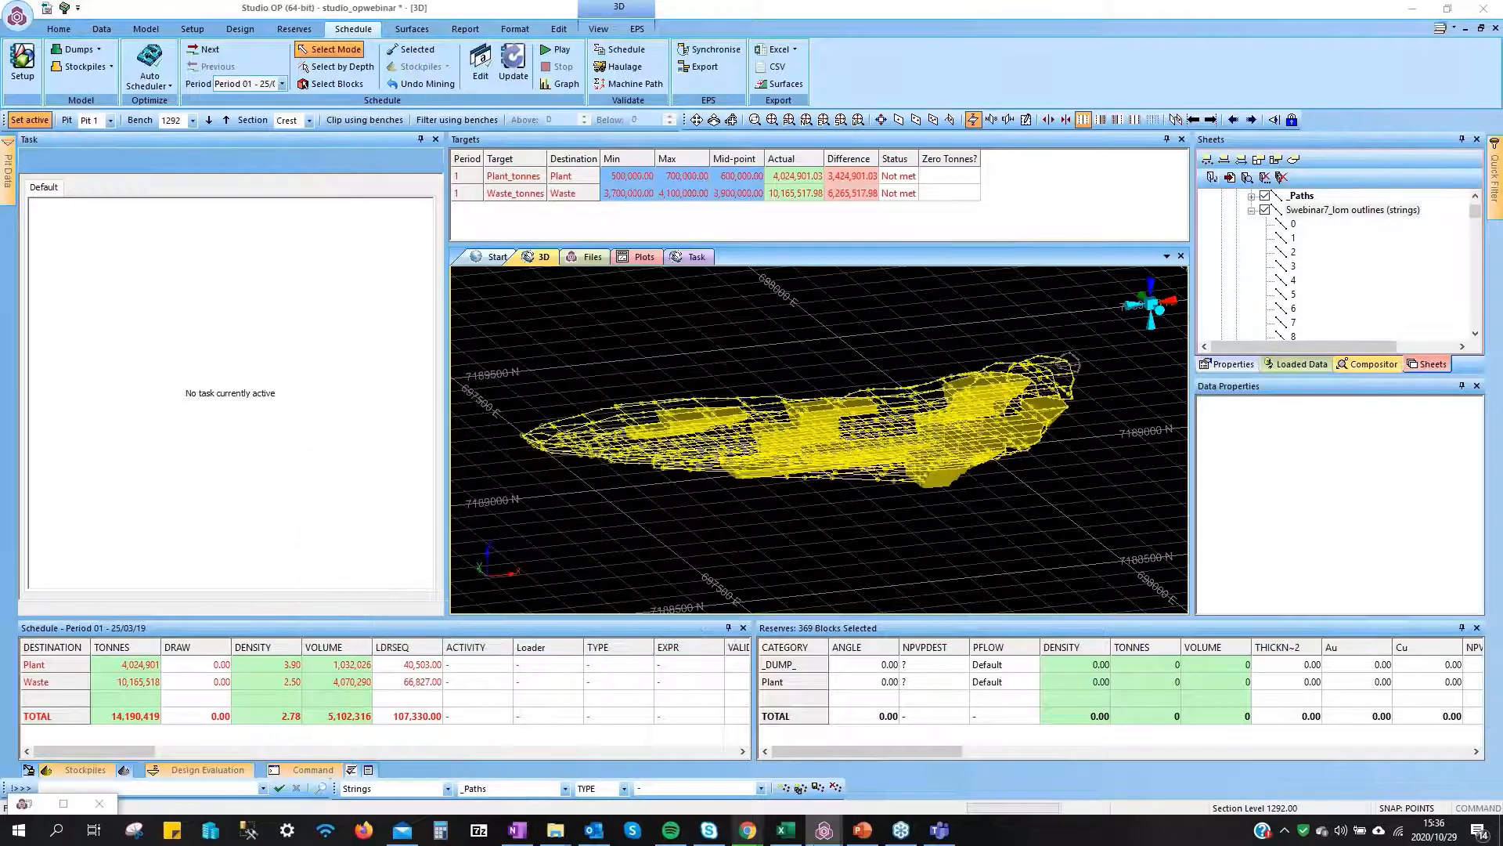
Switch to the studioOP_webinar7 project, graph its Plant_tonnes target, compare the actual tonnes with the limits, and close the graph
{"action": "mouse_move", "coordinate": [823, 830]}
{"action": "left_click", "coordinate": [892, 779]}
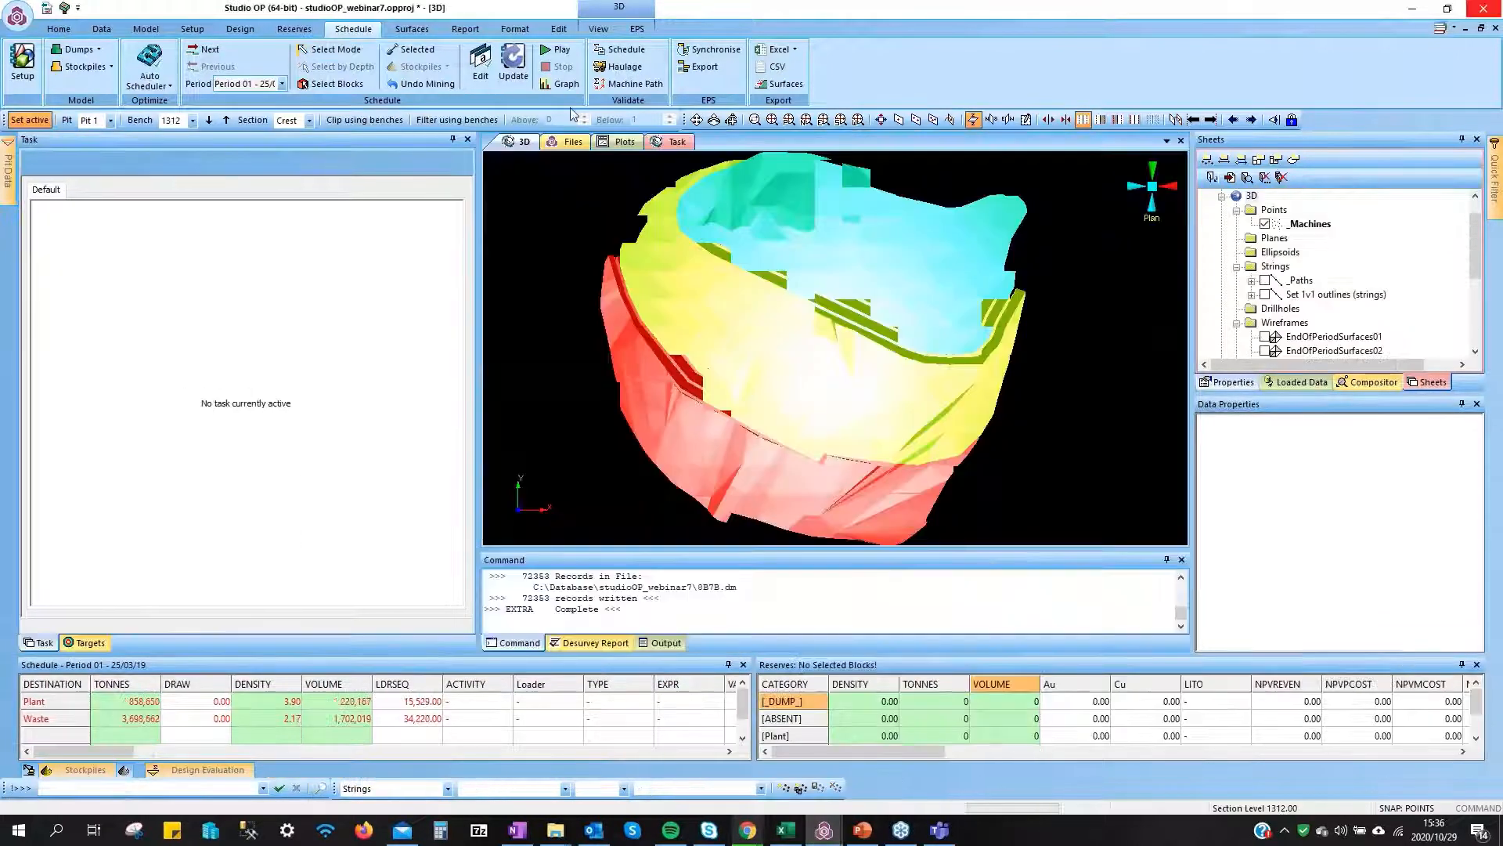
{"action": "left_click", "coordinate": [562, 79]}
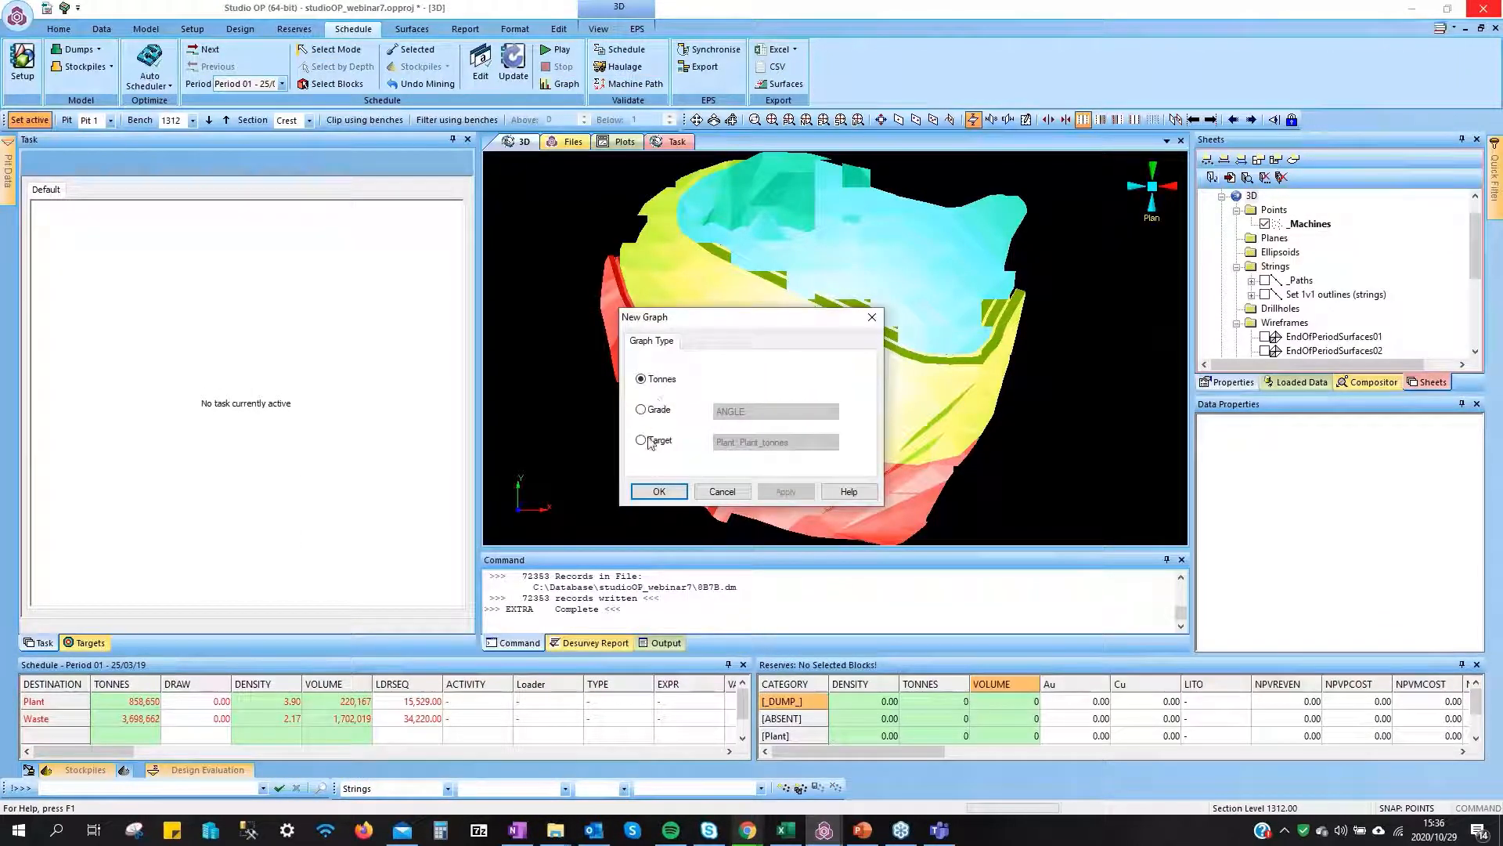
{"action": "left_click", "coordinate": [642, 441]}
{"action": "left_click", "coordinate": [659, 491]}
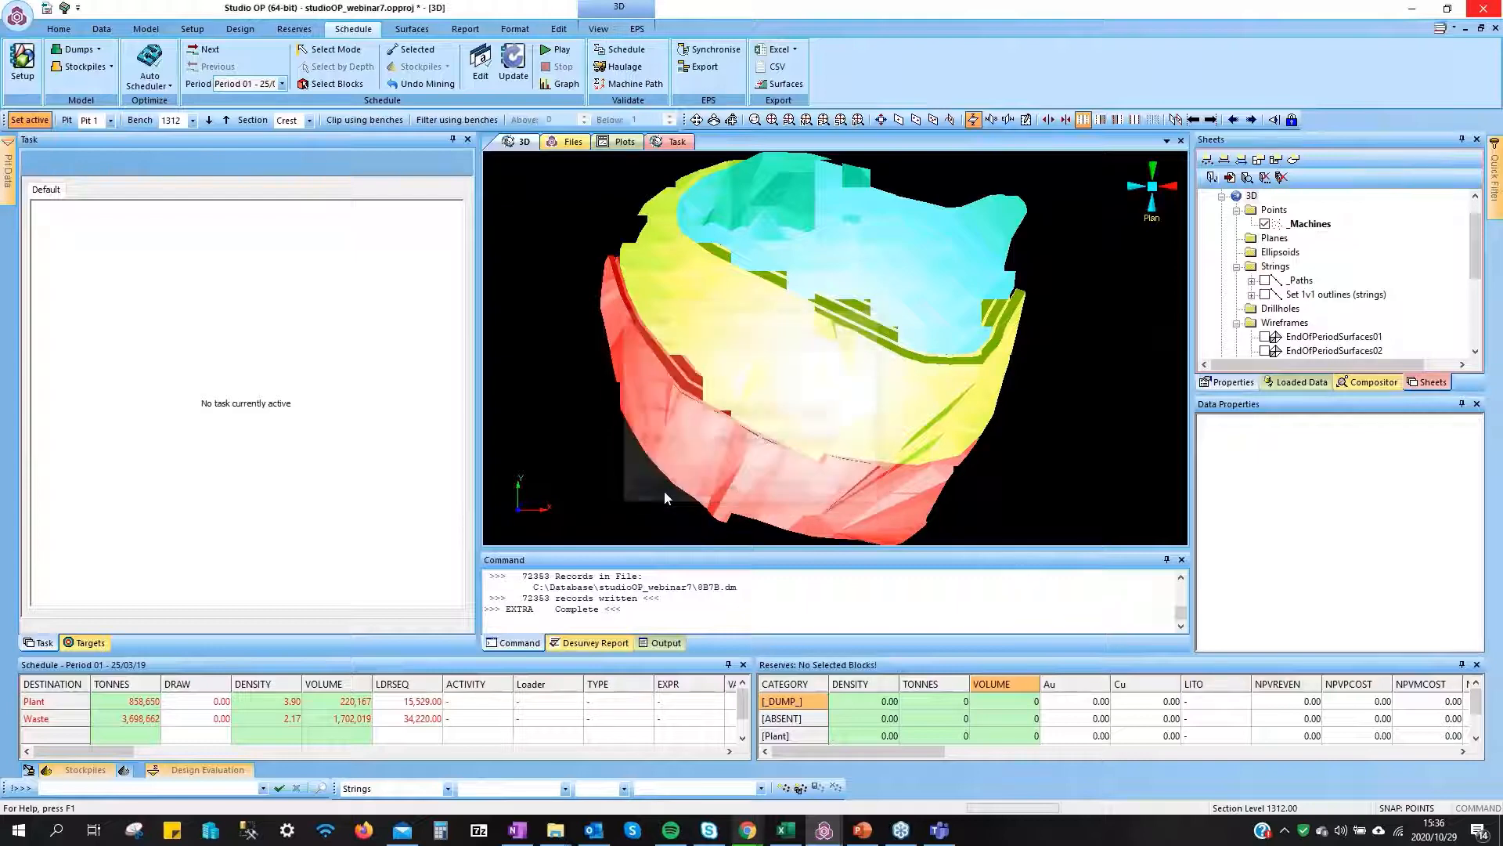
{"action": "left_click_drag", "start_coordinate": [850, 243], "coordinate": [1214, 166]}
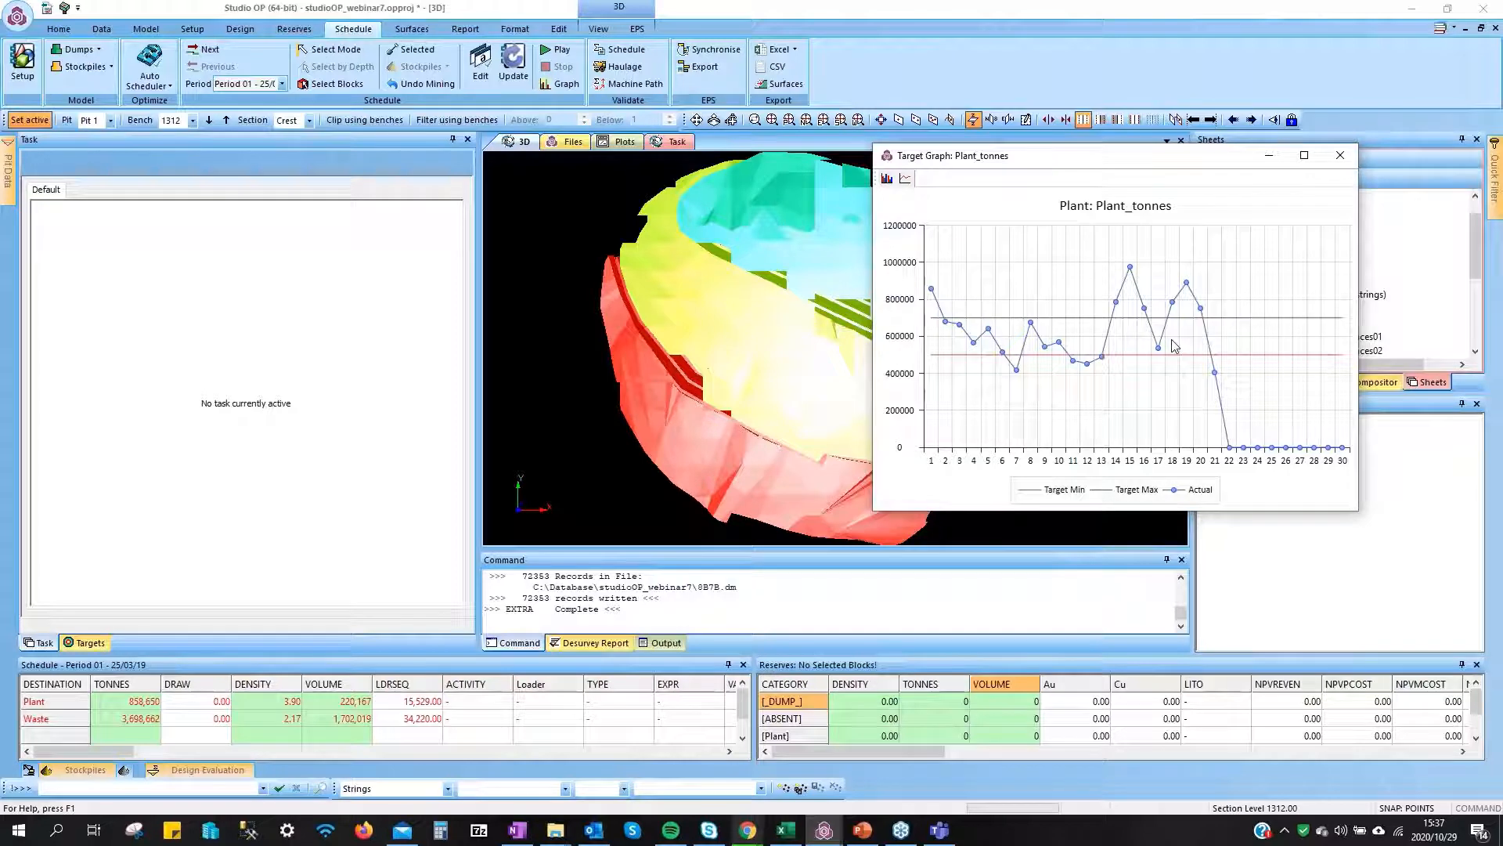
{"action": "left_click", "coordinate": [1340, 155]}
{"action": "left_click_drag", "start_coordinate": [862, 402], "coordinate": [880, 430]}
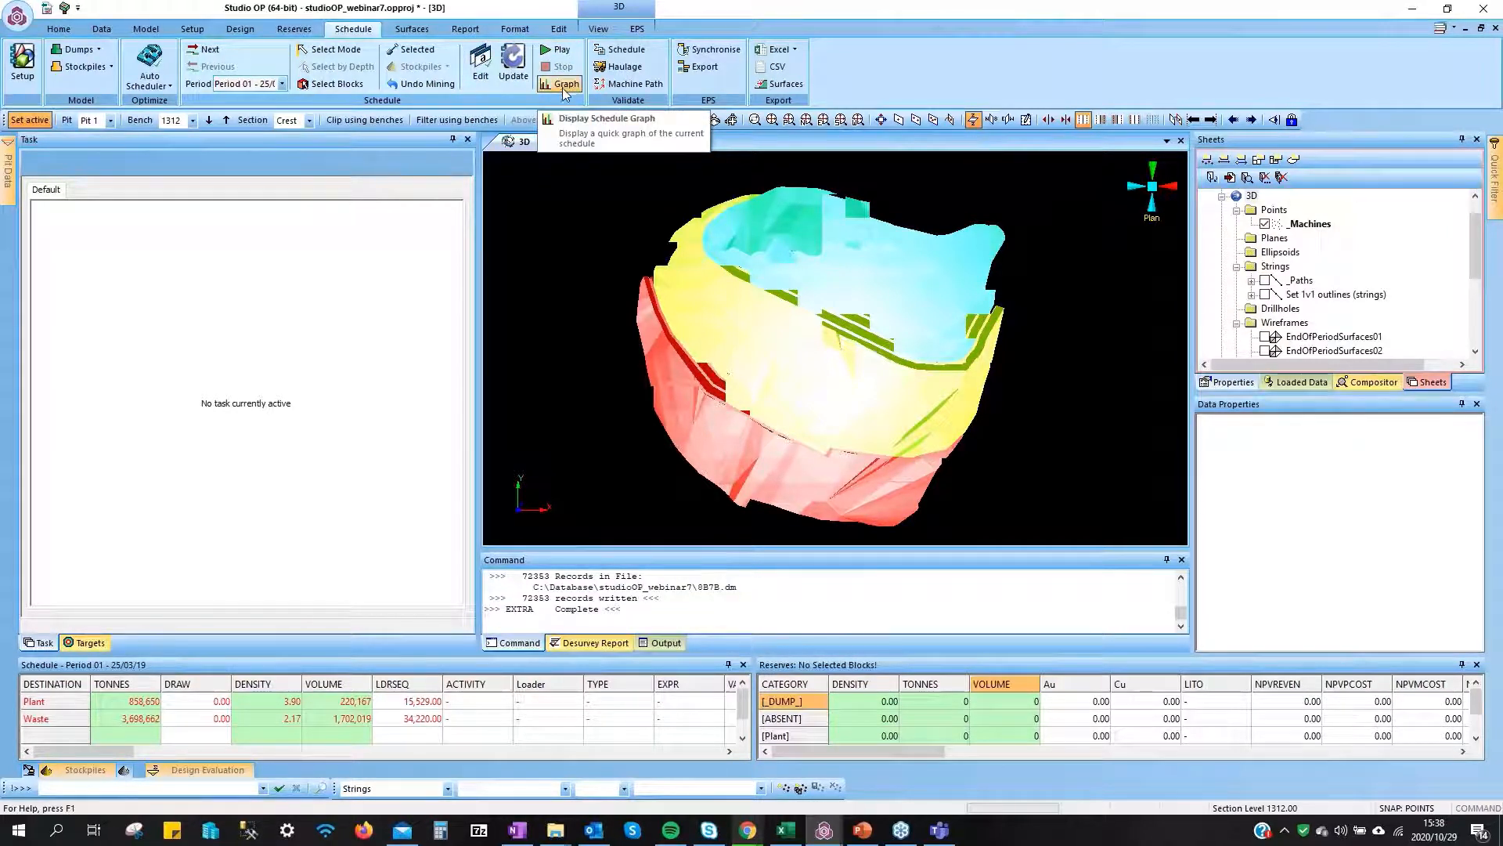
Open the schedule's Excel report, schedule.xlsx, and widen the Ramp Sector column to read its entries
{"action": "left_click", "coordinate": [779, 52]}
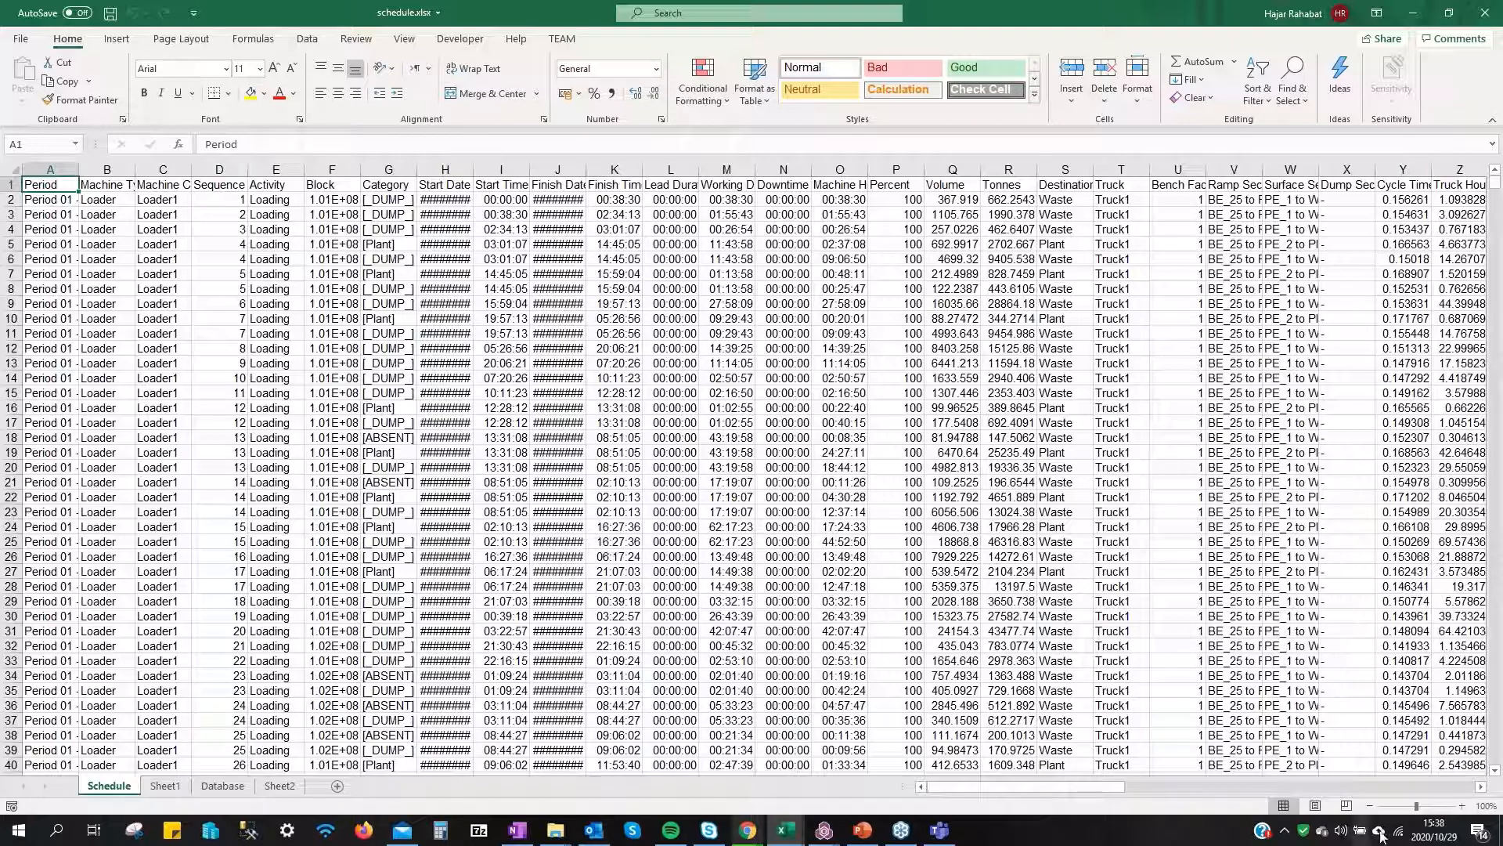
{"action": "left_click_drag", "start_coordinate": [1100, 795], "coordinate": [932, 786]}
{"action": "left_click", "coordinate": [913, 170]}
{"action": "double_click", "coordinate": [941, 170]}
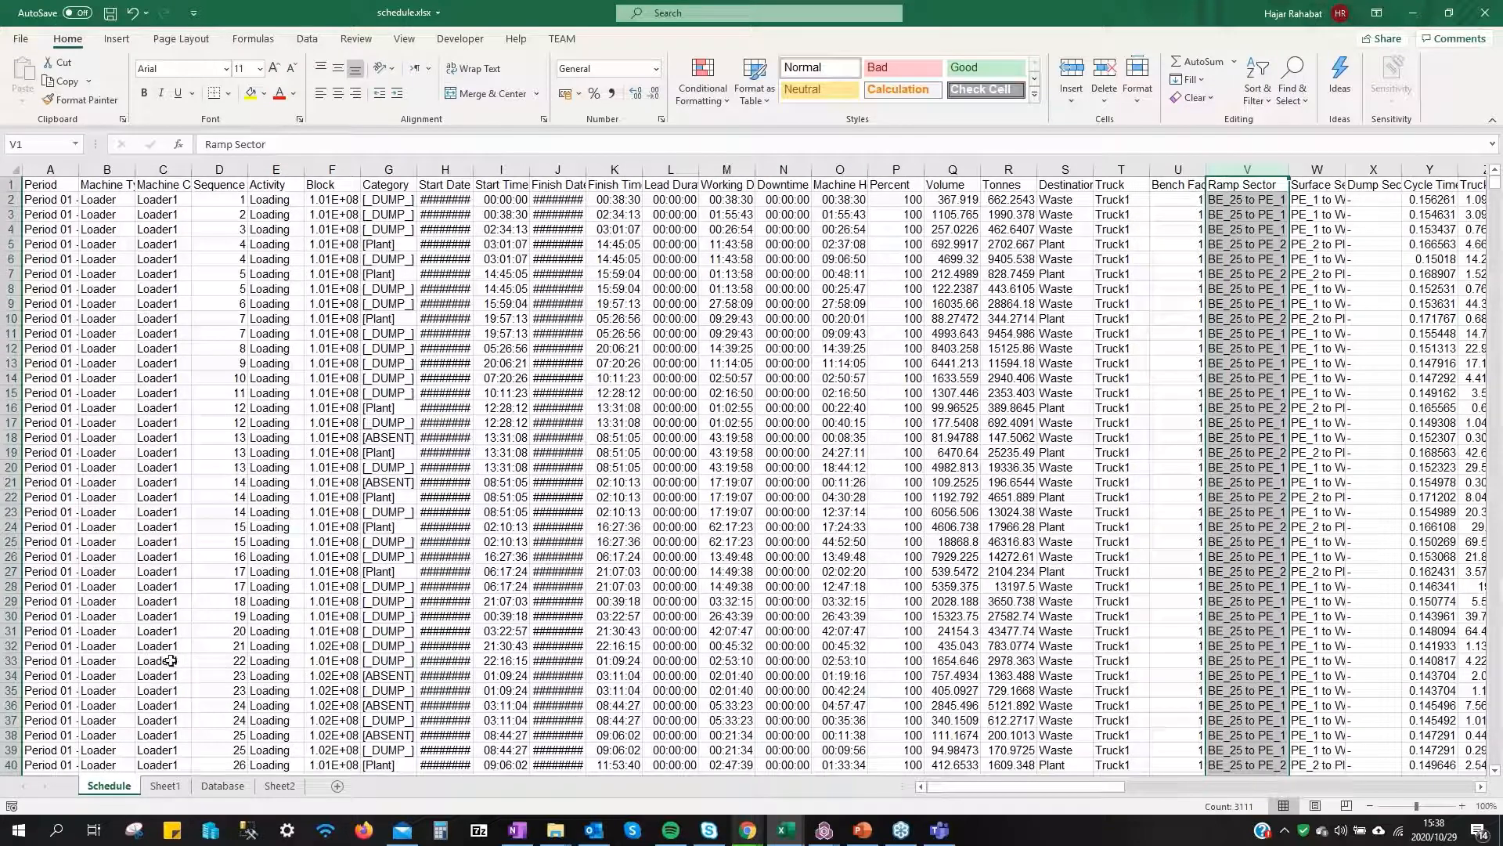
Review the pivot chart on Sheet1, then examine the Cycle Time through EFH Loaded columns on the Database sheet
{"action": "left_click", "coordinate": [165, 785]}
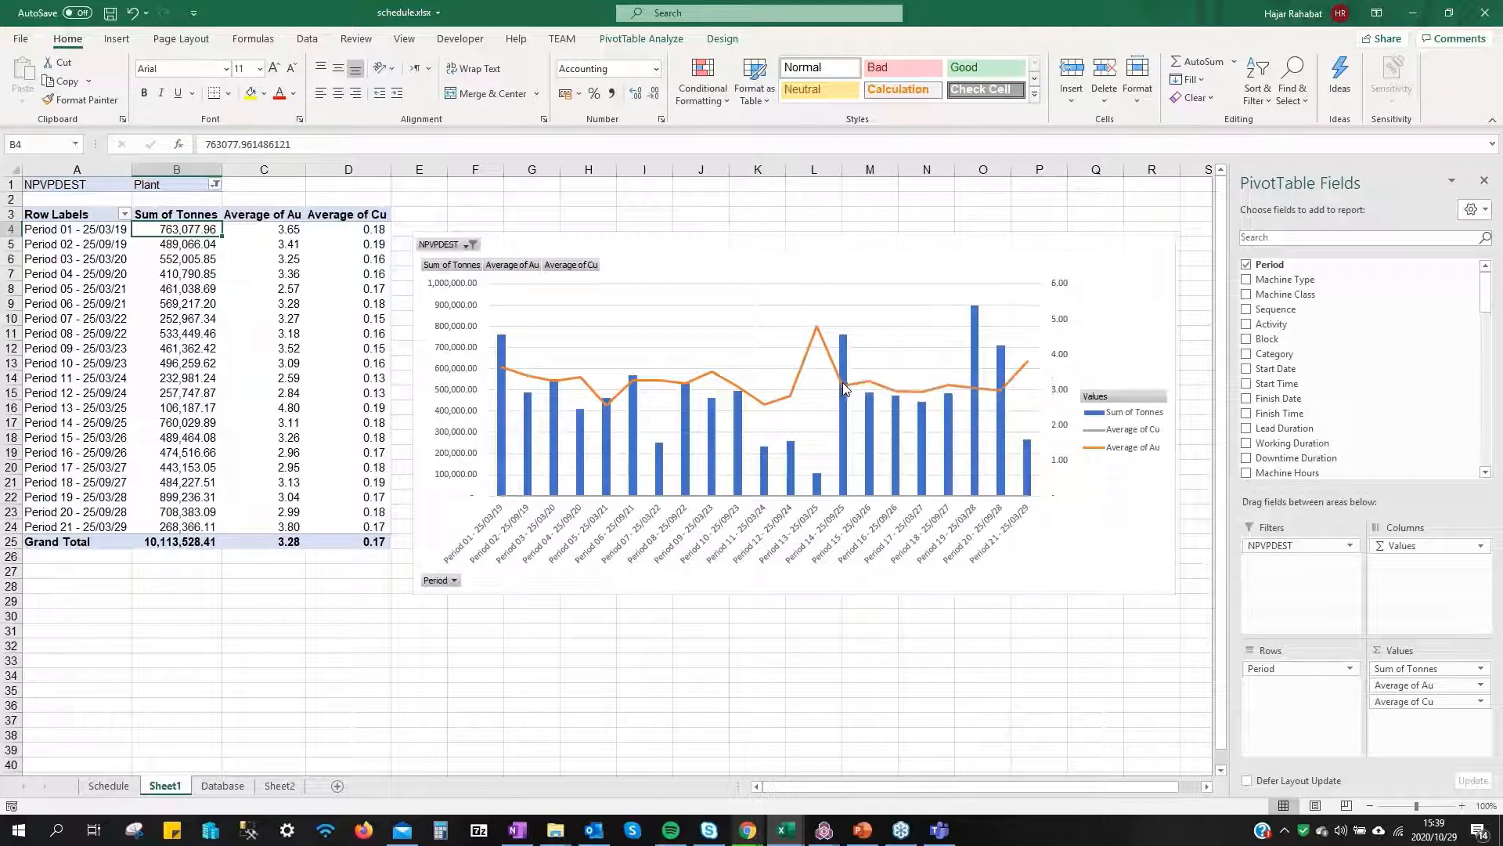
{"action": "mouse_move", "coordinate": [848, 389]}
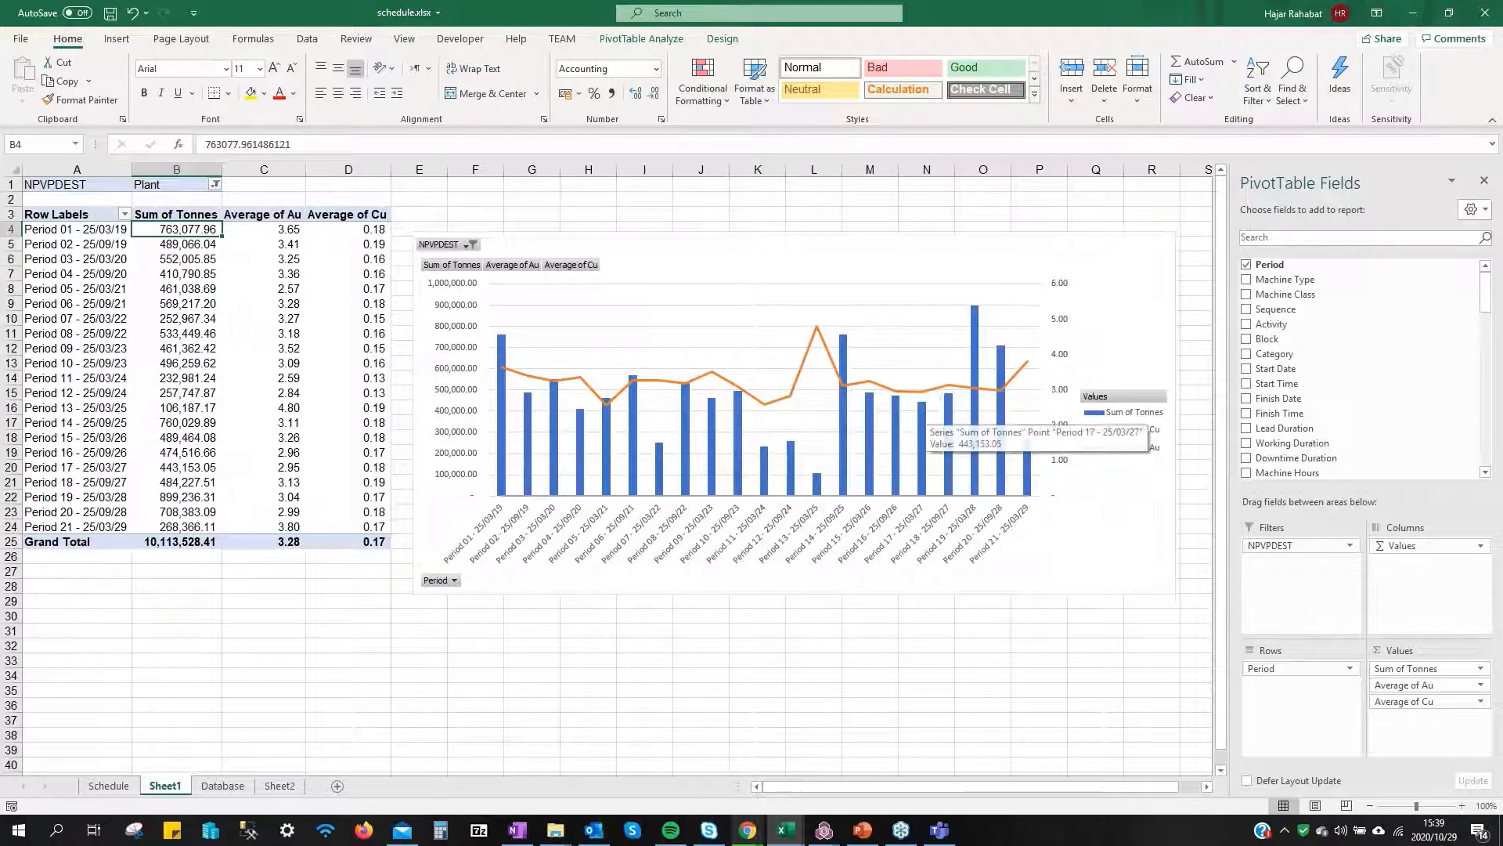
{"action": "left_click", "coordinate": [223, 786]}
{"action": "left_click", "coordinate": [953, 377]}
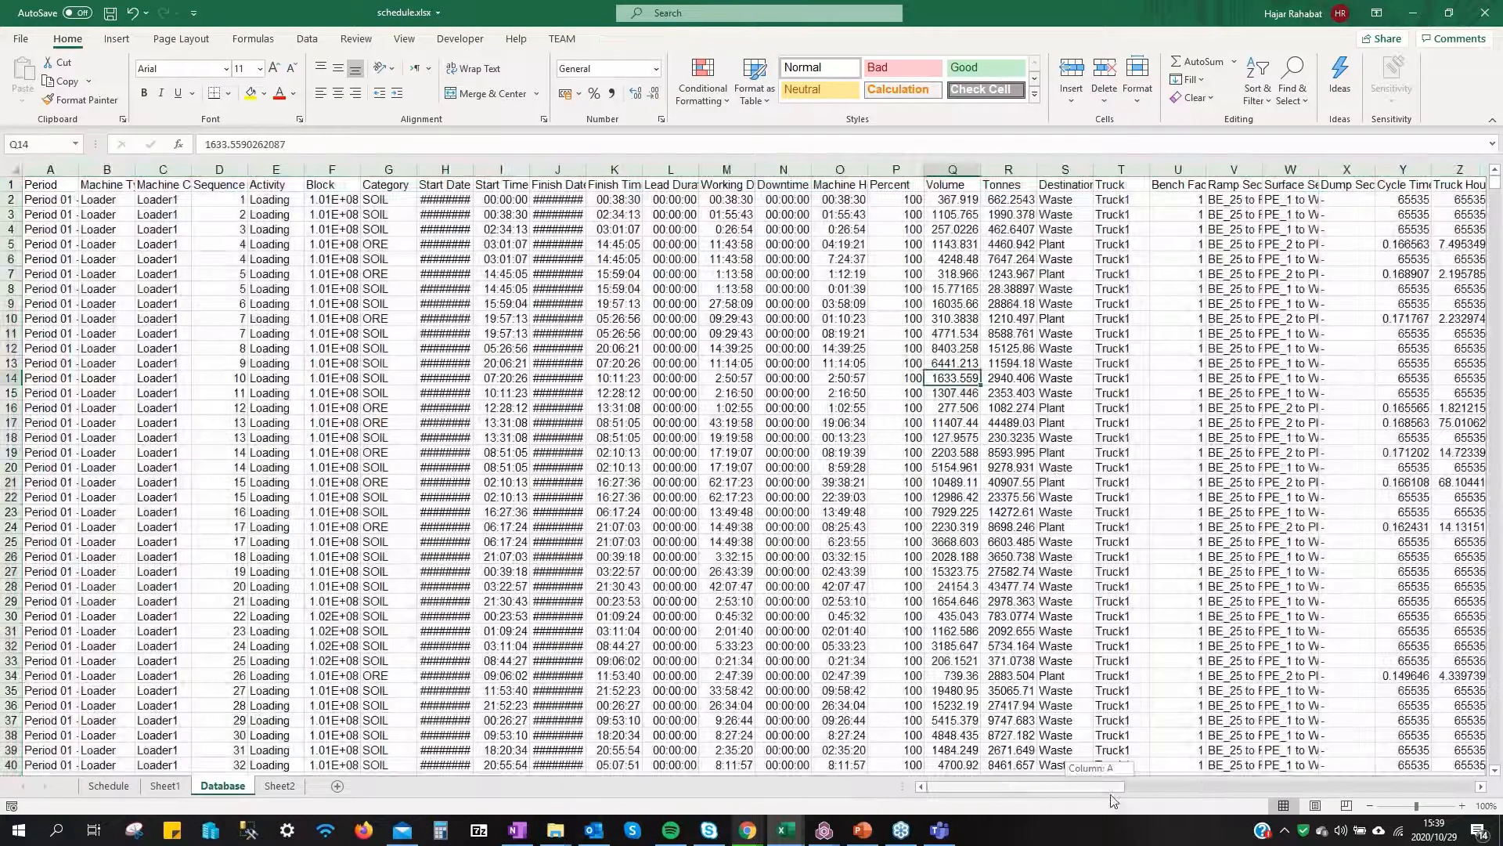
{"action": "left_click_drag", "start_coordinate": [1116, 787], "coordinate": [1181, 804]}
{"action": "left_click", "coordinate": [1010, 171]}
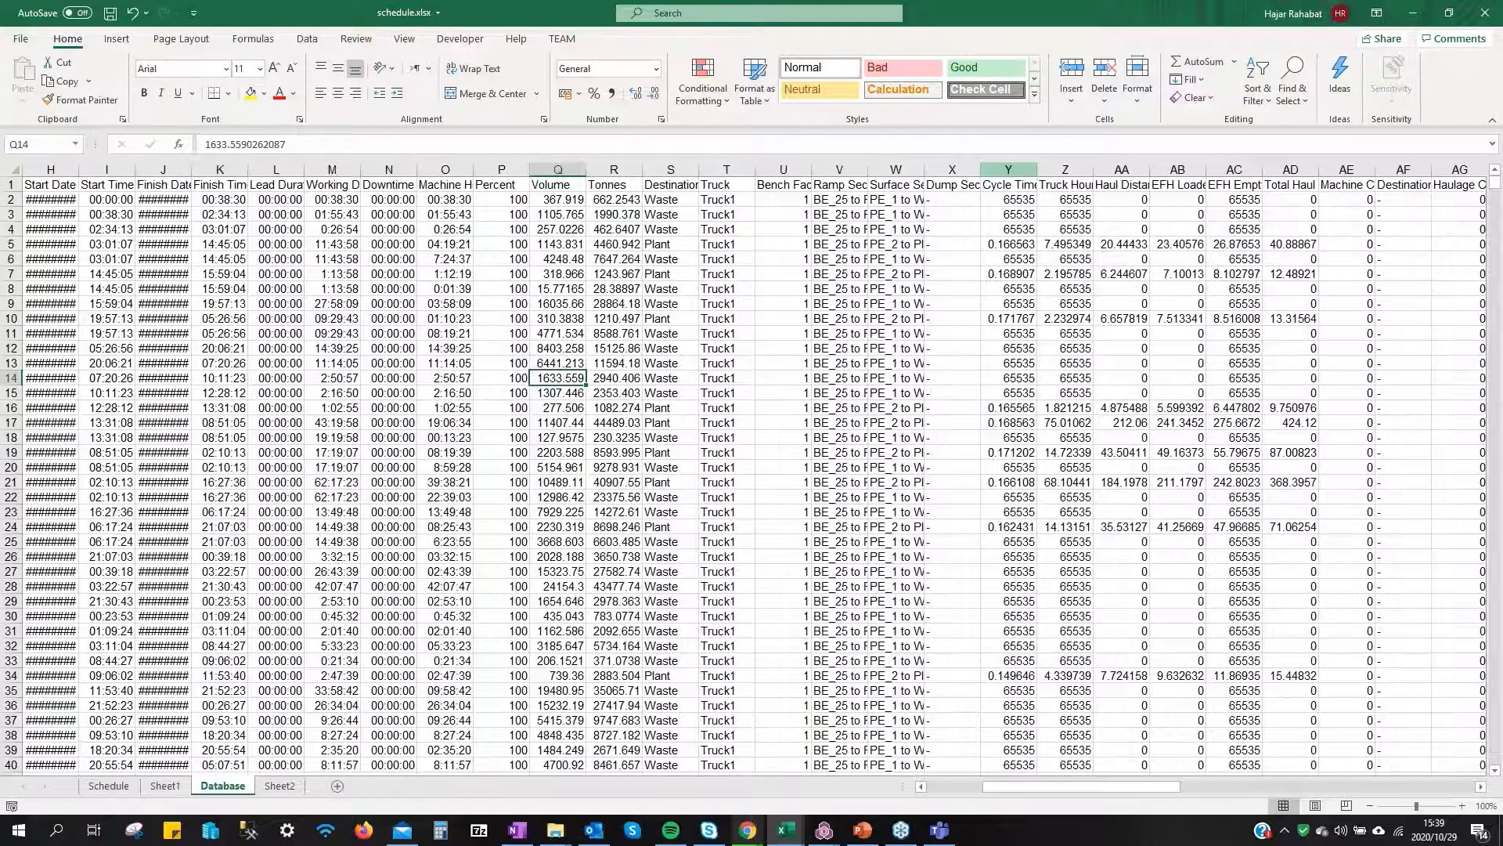
{"action": "left_click_drag", "start_coordinate": [1010, 171], "coordinate": [1199, 179]}
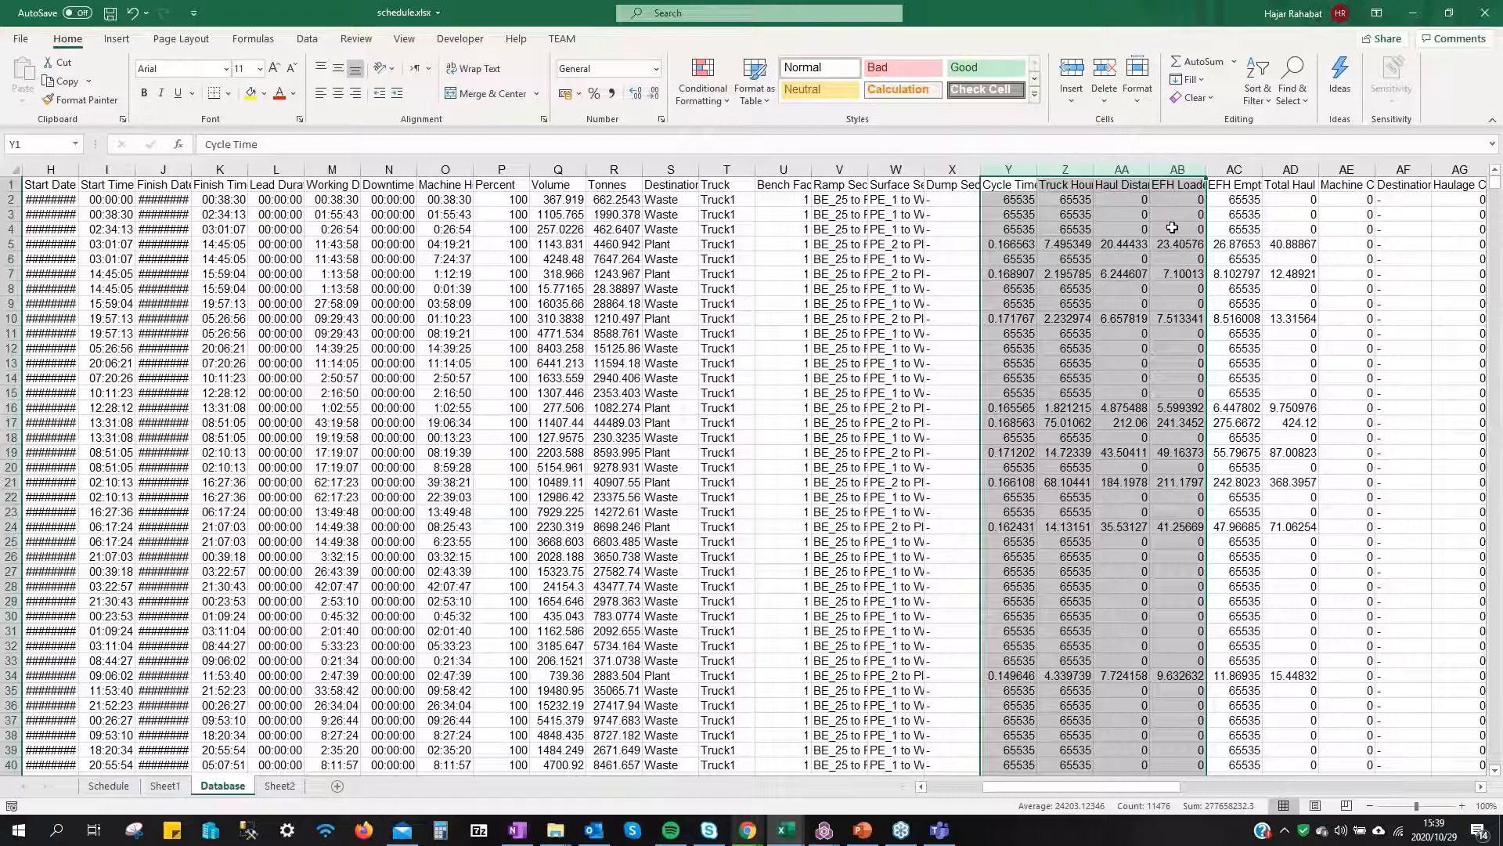
Bring up the Schedule_exemple.xlsx workbook full screen and examine the ore and waste tonnes by loader in its Loading Schedule
{"action": "left_click_drag", "start_coordinate": [1502, 234], "coordinate": [869, 78]}
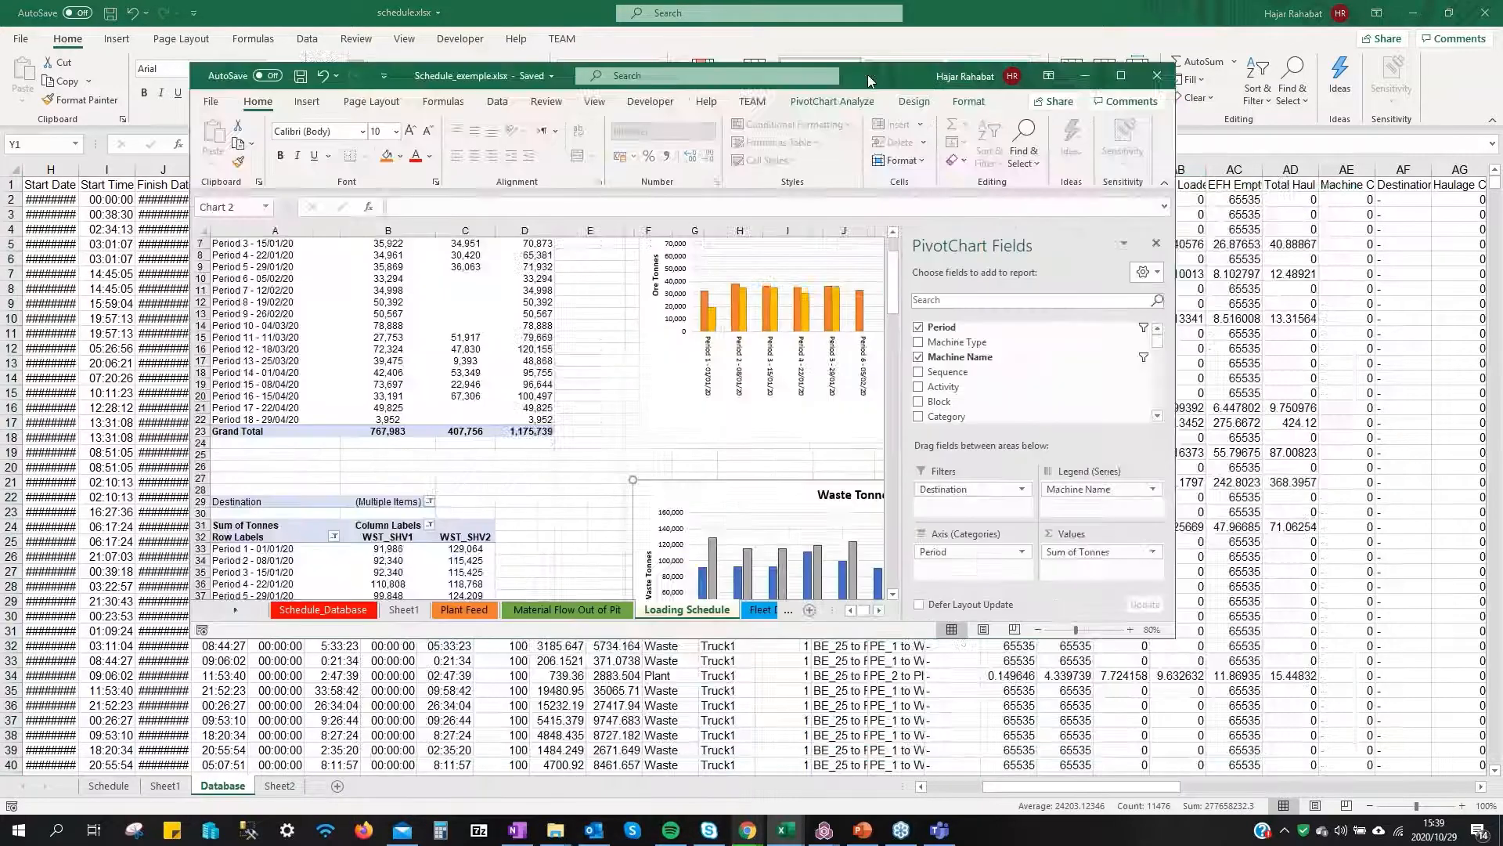
{"action": "left_click", "coordinate": [1121, 78]}
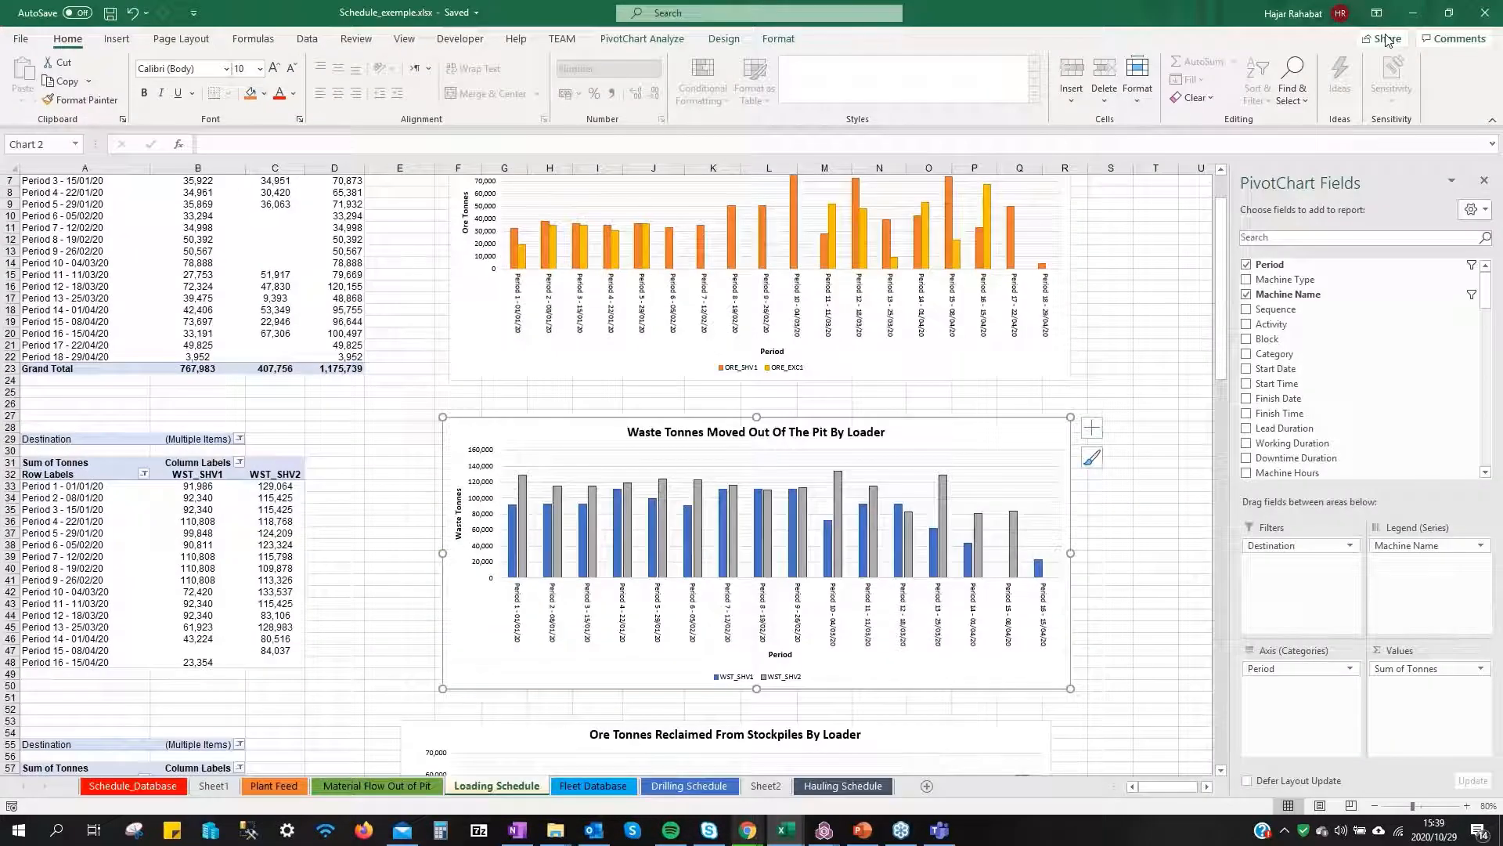
{"action": "scroll", "coordinate": [442, 619], "scroll_direction": "up", "scroll_amount": 2}
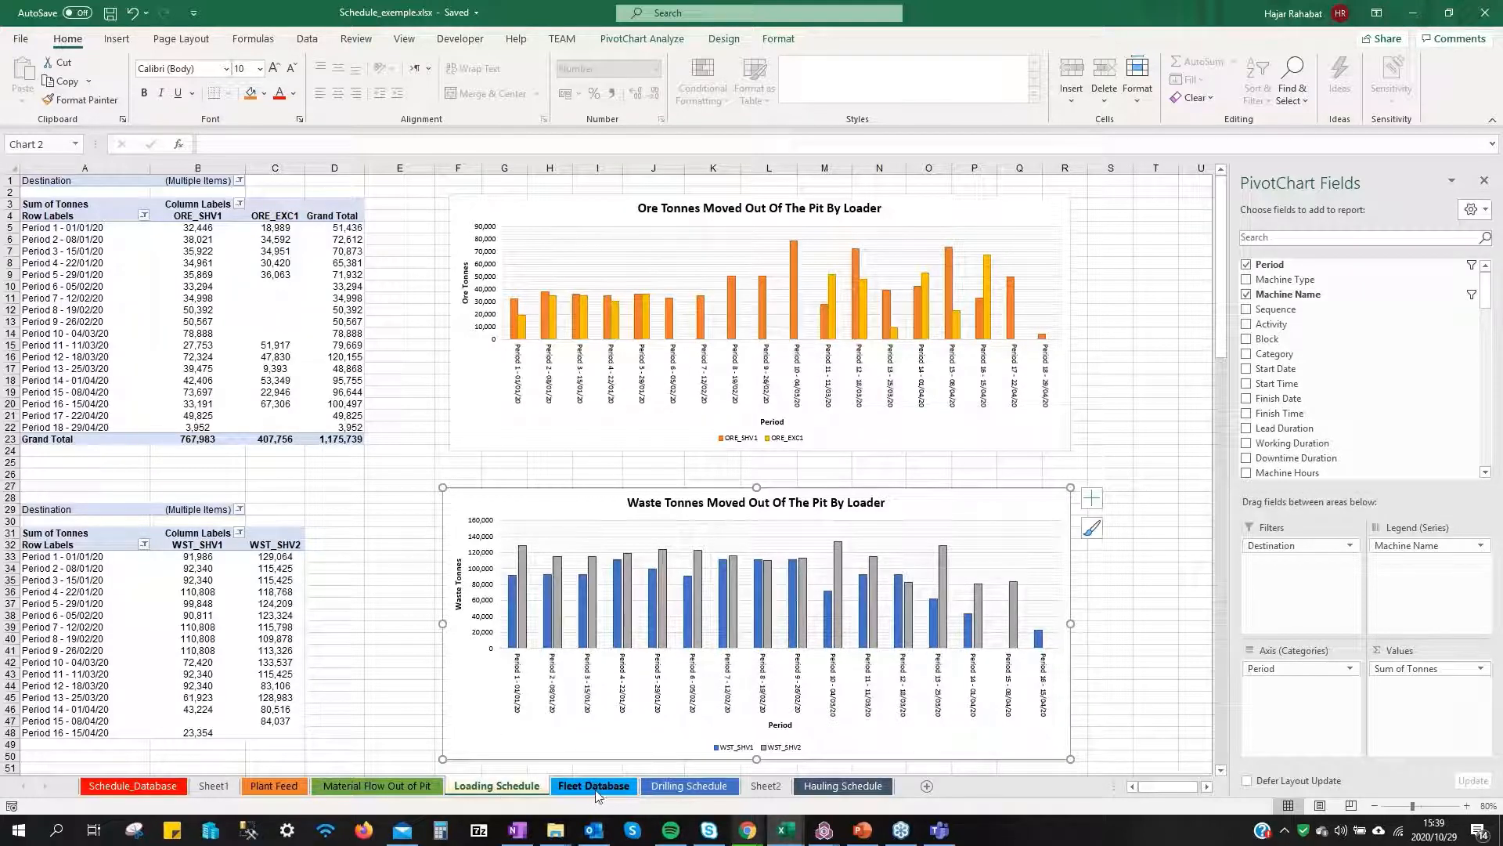
Review the CAT_777 and VOLVO_A60H truck numbers per period in the Hauling Schedule, then minimize both workbooks
{"action": "left_click", "coordinate": [856, 790]}
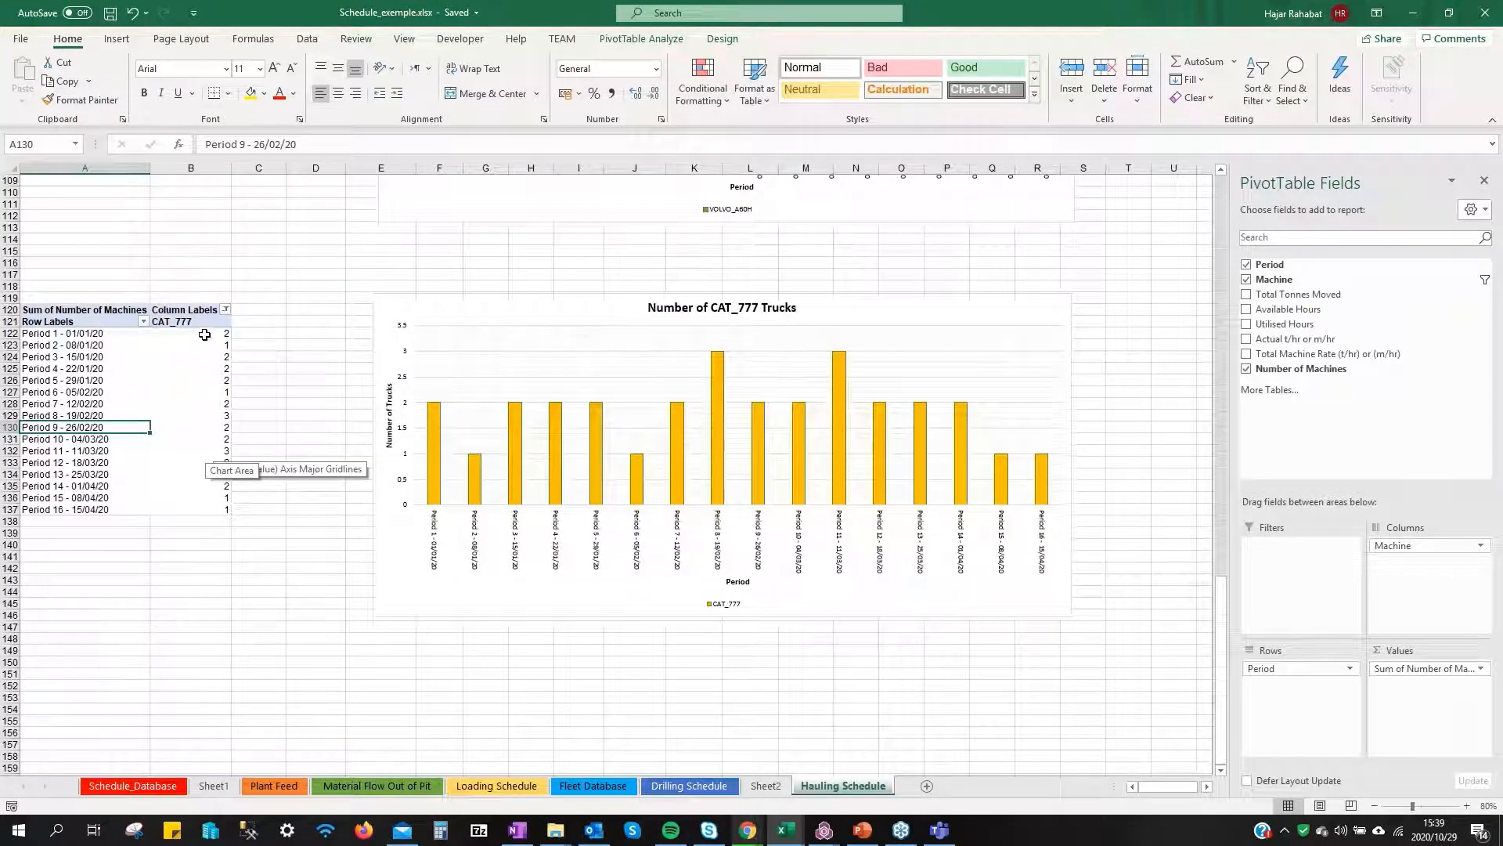
{"action": "left_click_drag", "start_coordinate": [202, 334], "coordinate": [184, 511]}
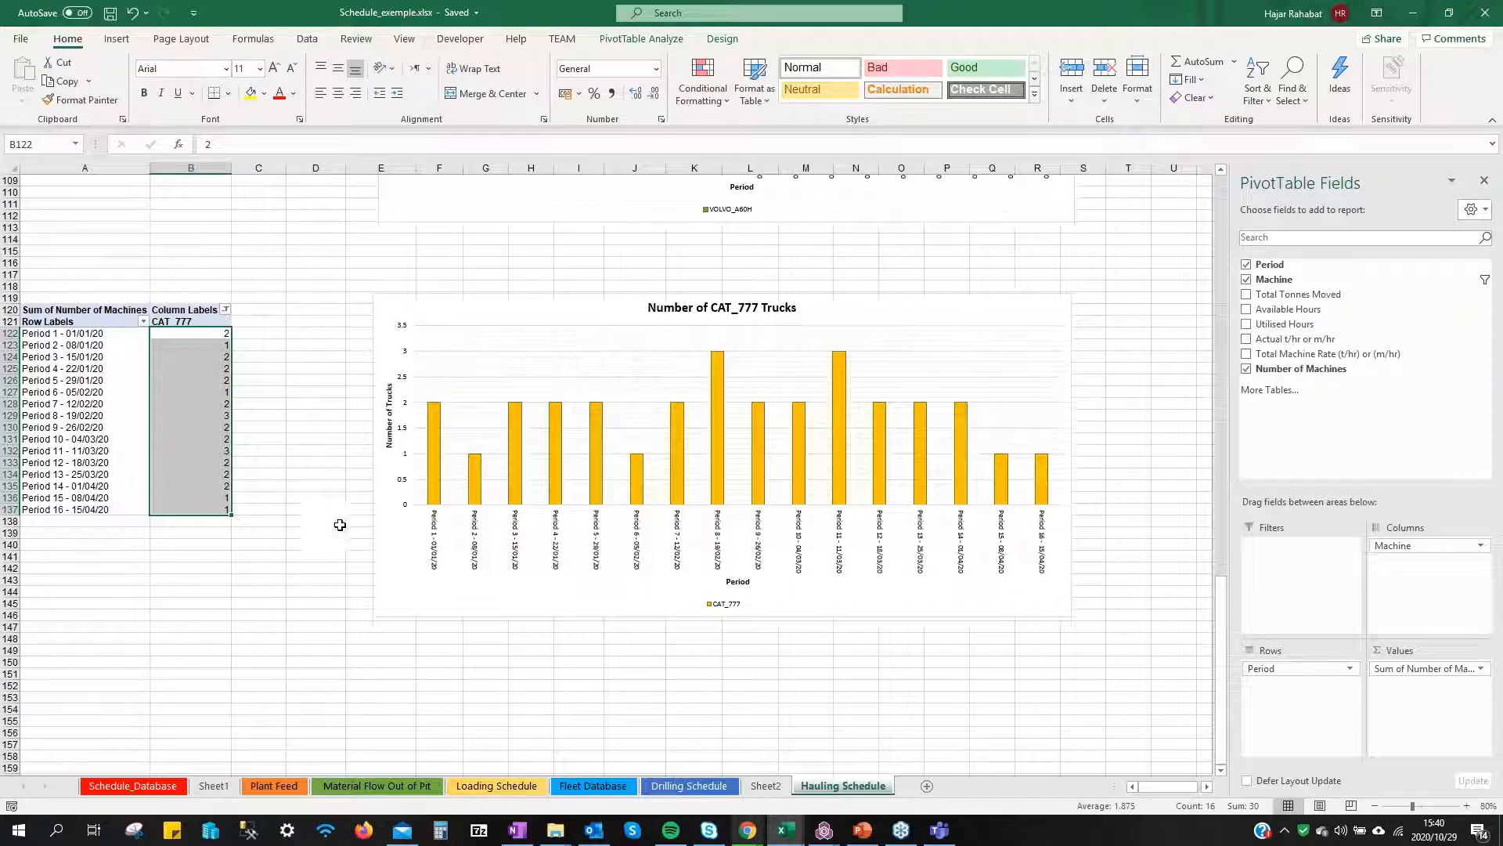
{"action": "scroll", "coordinate": [864, 462], "scroll_direction": "up", "scroll_amount": 8}
{"action": "scroll", "coordinate": [863, 462], "scroll_direction": "up", "scroll_amount": 1}
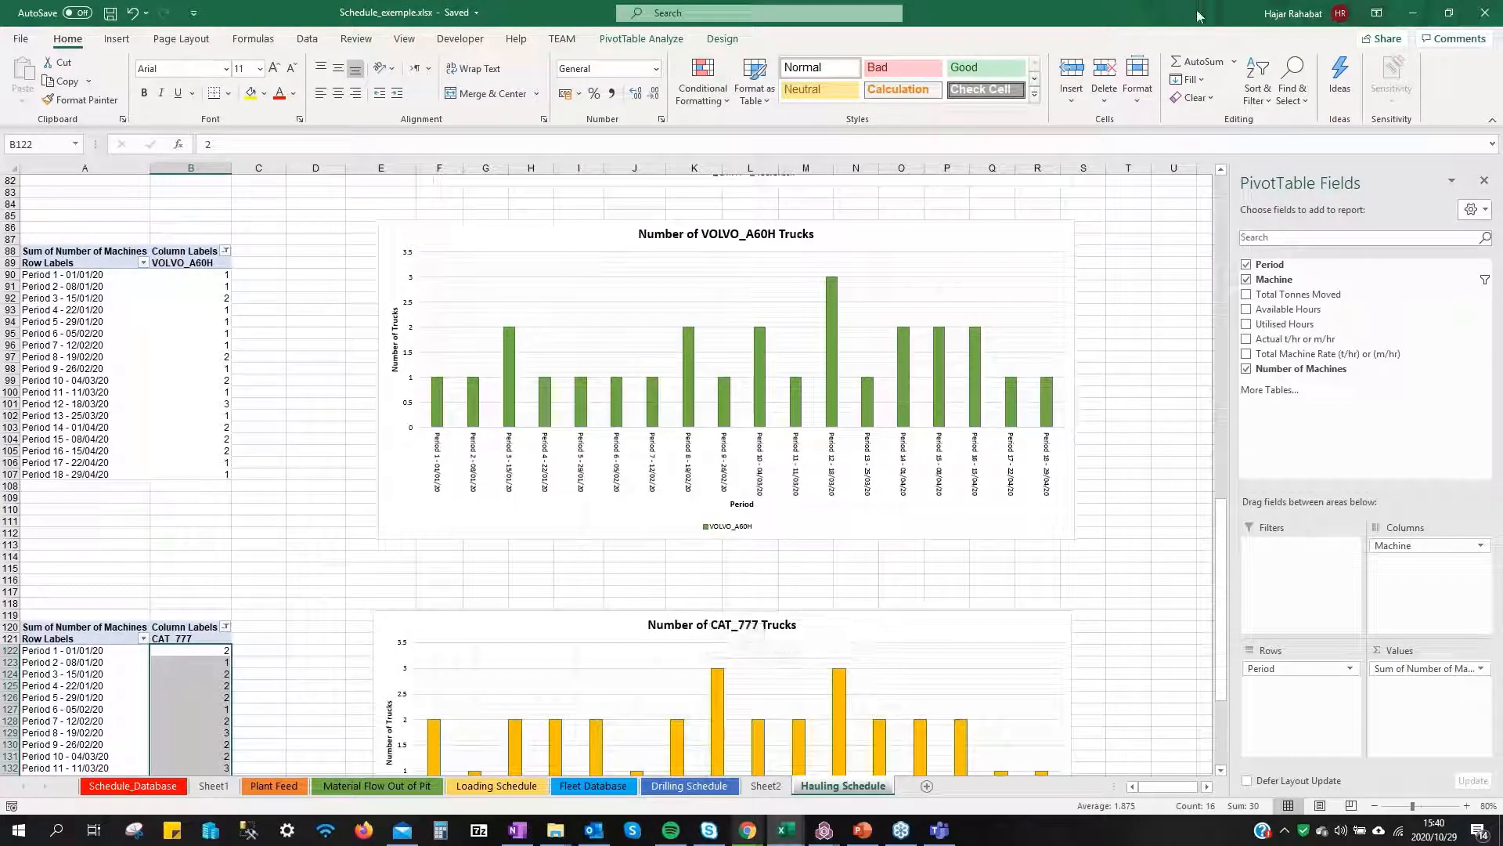
{"action": "left_click", "coordinate": [1413, 14]}
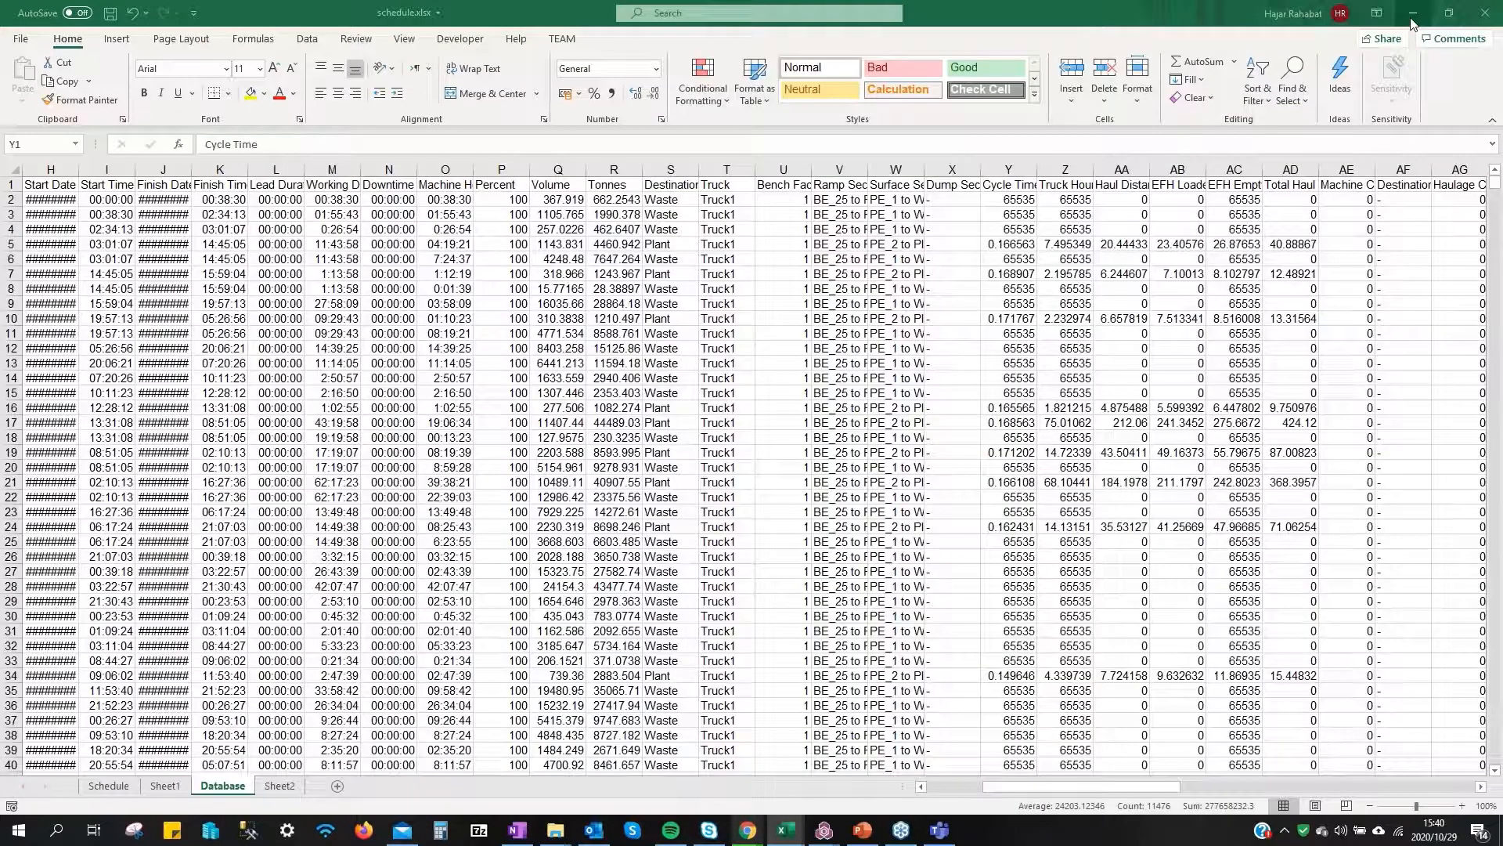
{"action": "left_click", "coordinate": [1413, 14]}
Open the Excel Report Settings of the schedule, check the template, report and CSV export settings, and close Scheduling Setup
{"action": "left_click", "coordinate": [795, 50]}
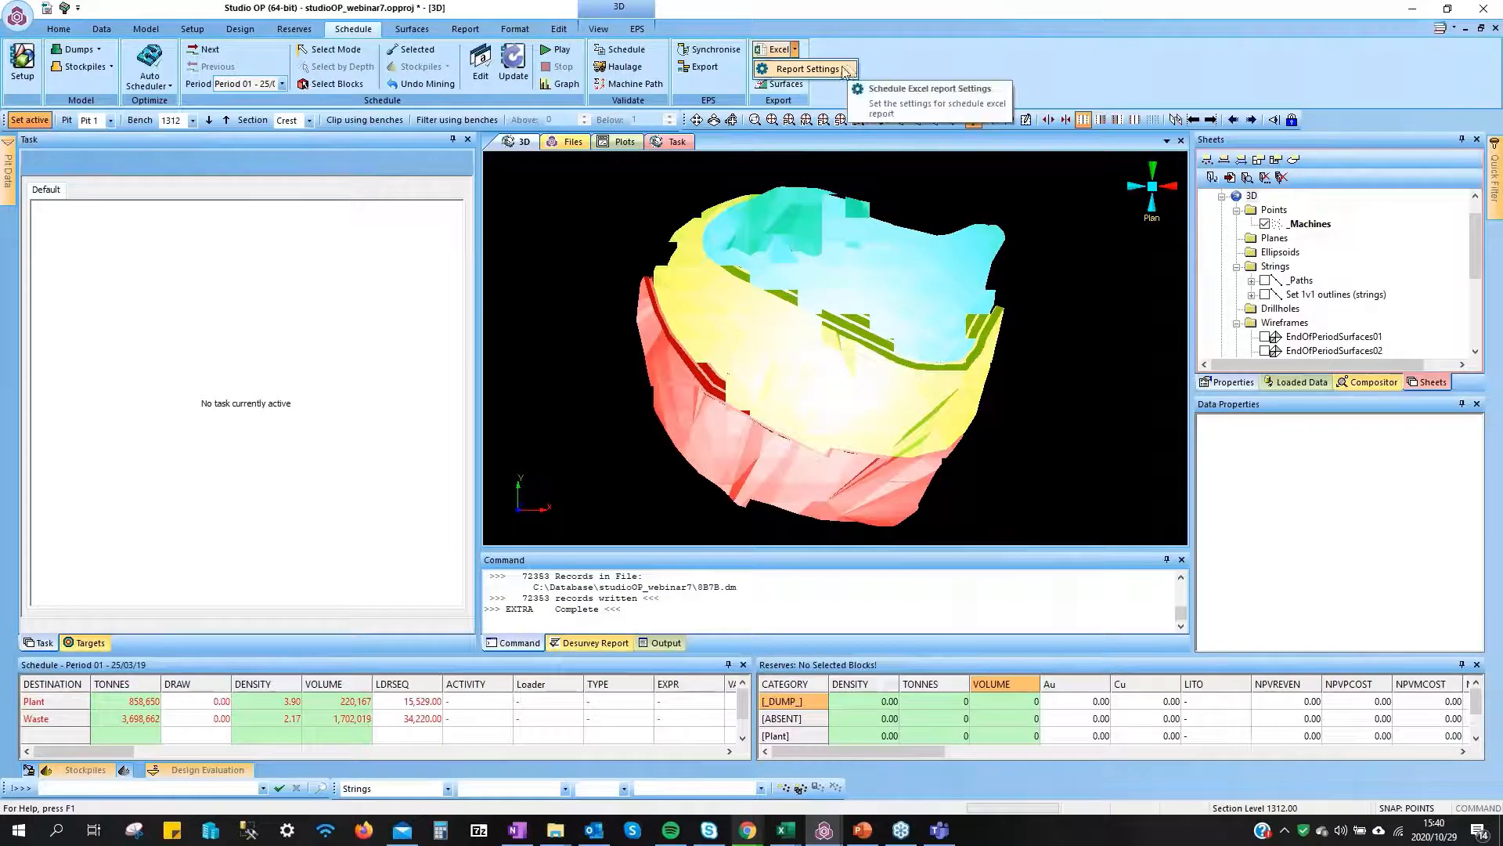
{"action": "left_click", "coordinate": [807, 69]}
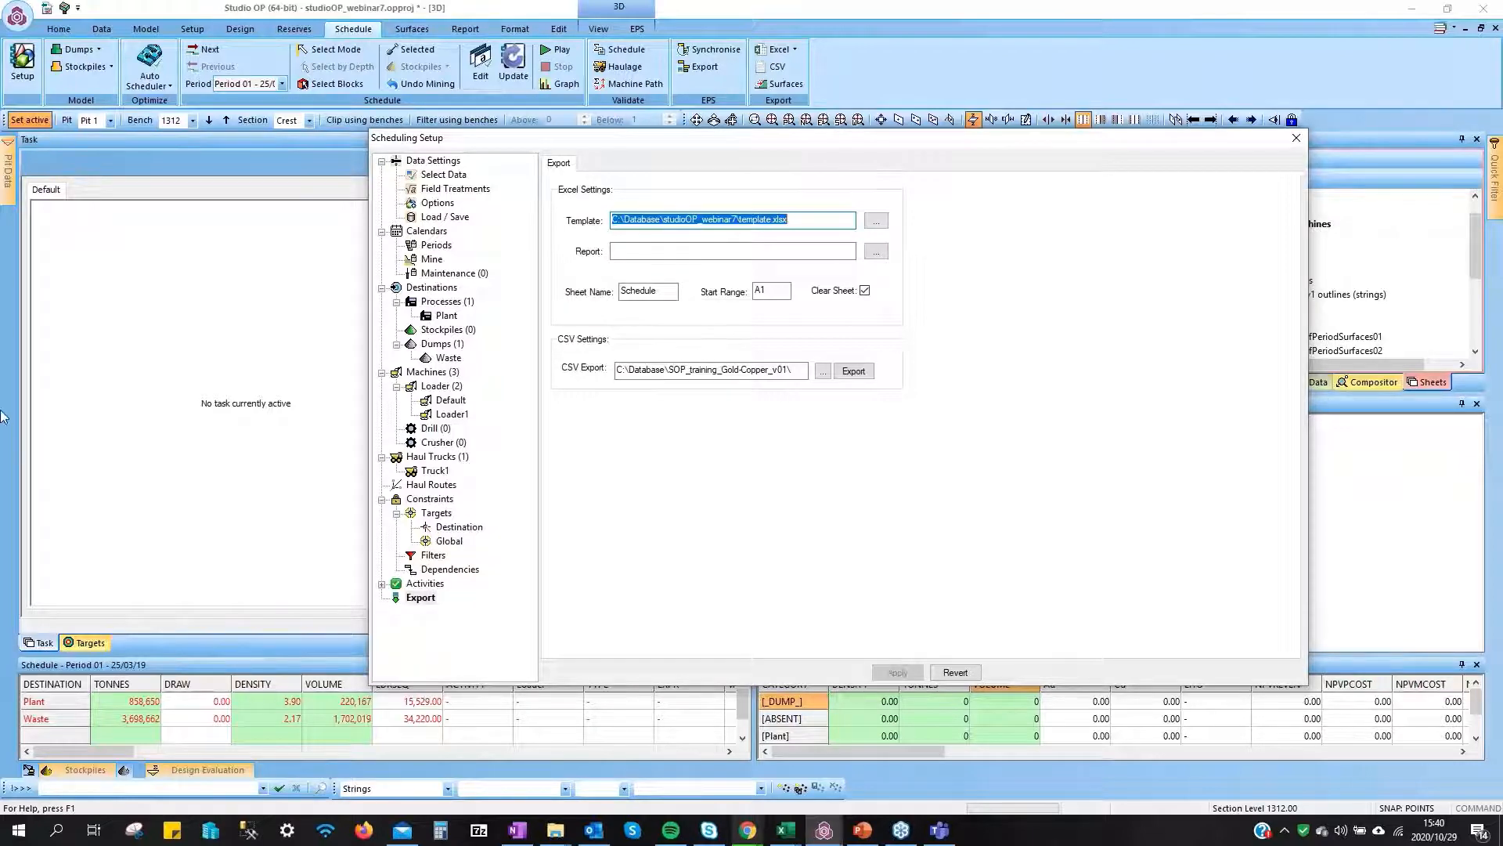
{"action": "left_click", "coordinate": [1296, 141]}
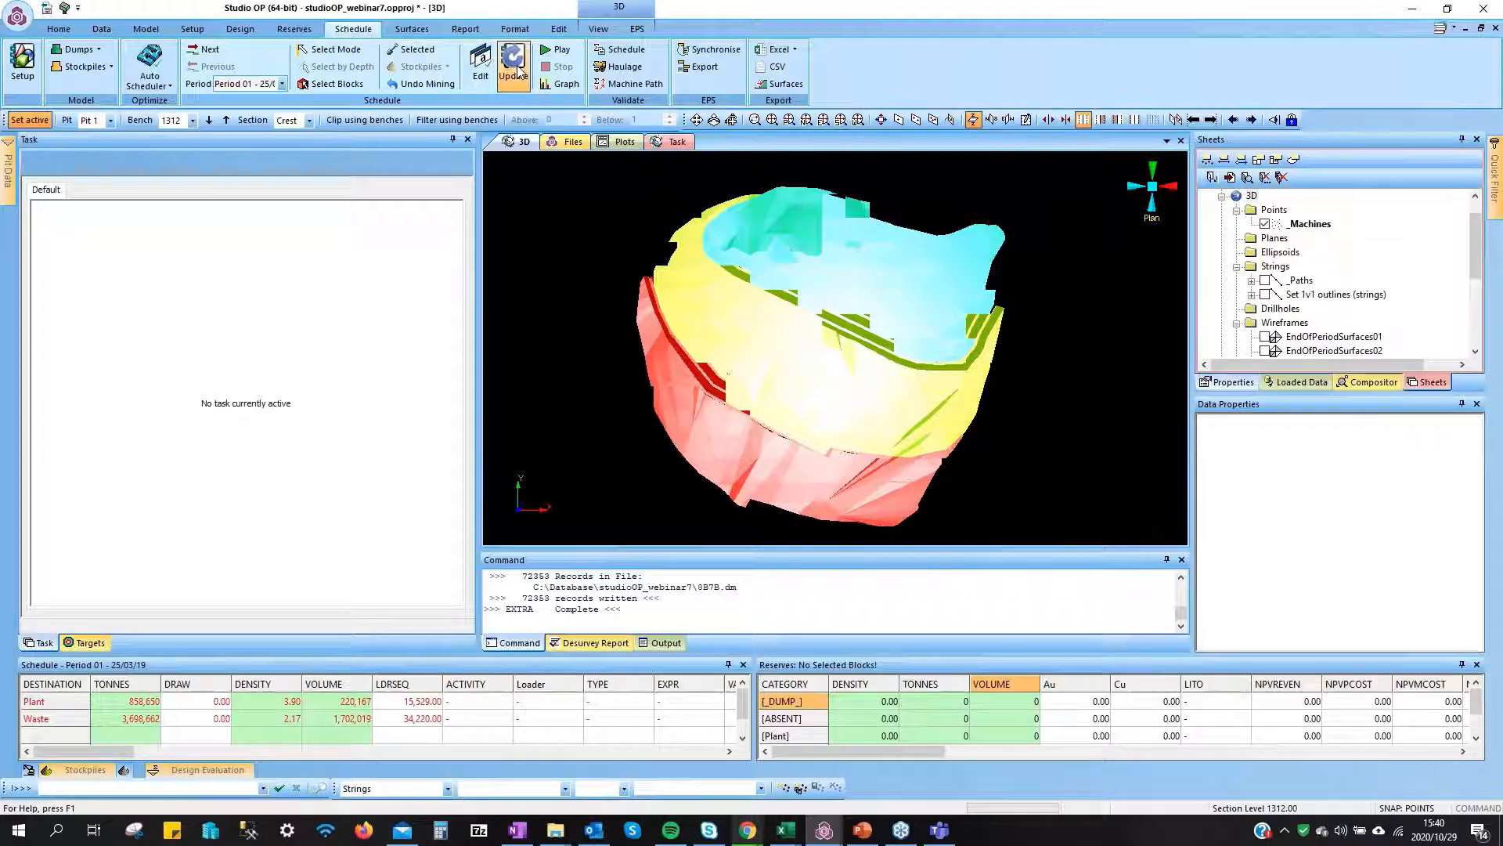
Look over the planning model and reserves data set commands, then check the Update Schedule options and close them without updating
{"action": "left_click", "coordinate": [192, 29]}
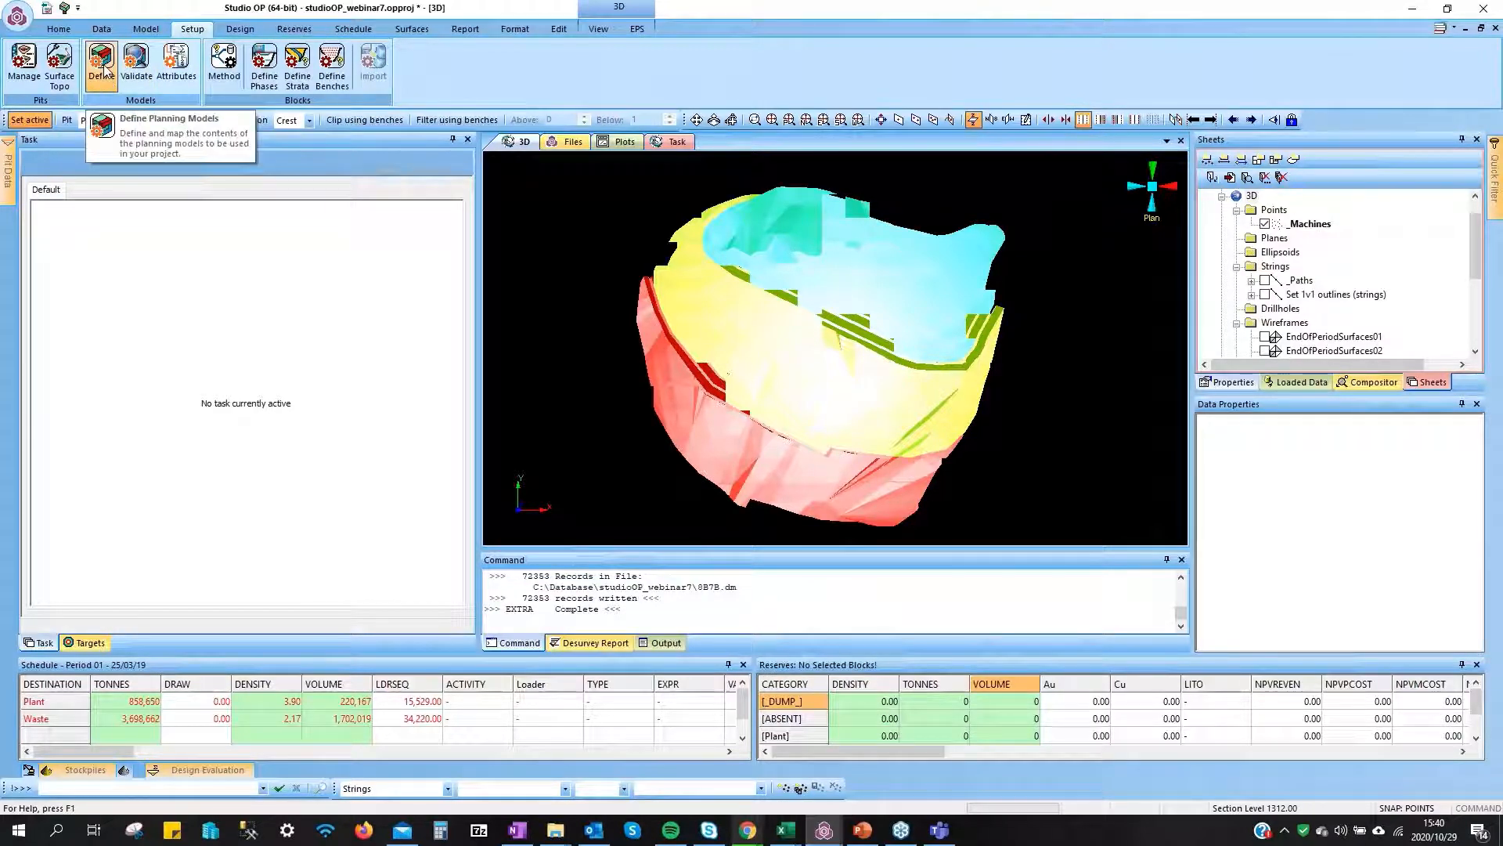
{"action": "left_click", "coordinate": [298, 31]}
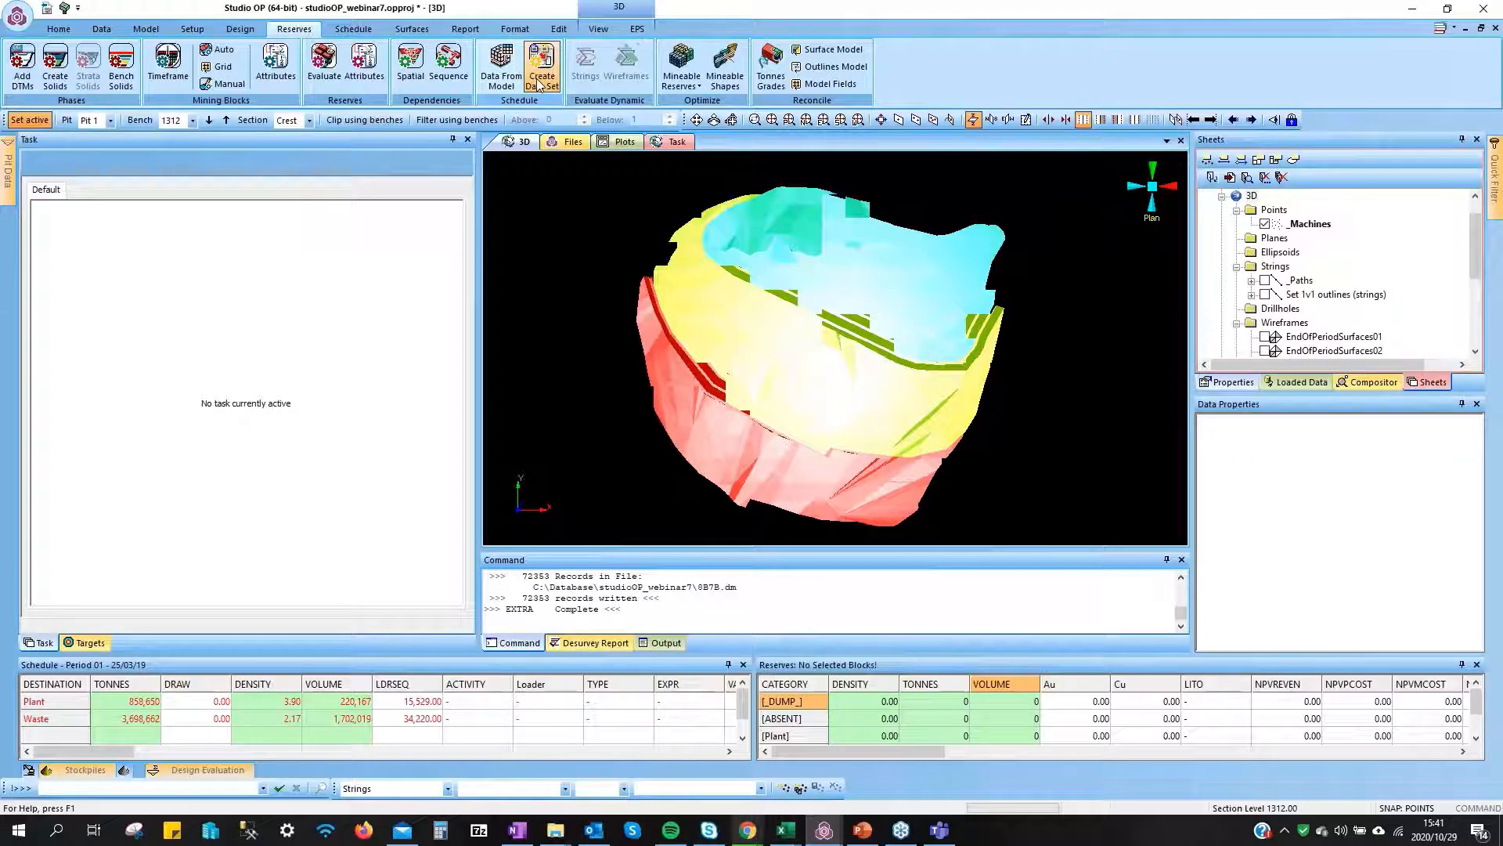
{"action": "left_click", "coordinate": [359, 30]}
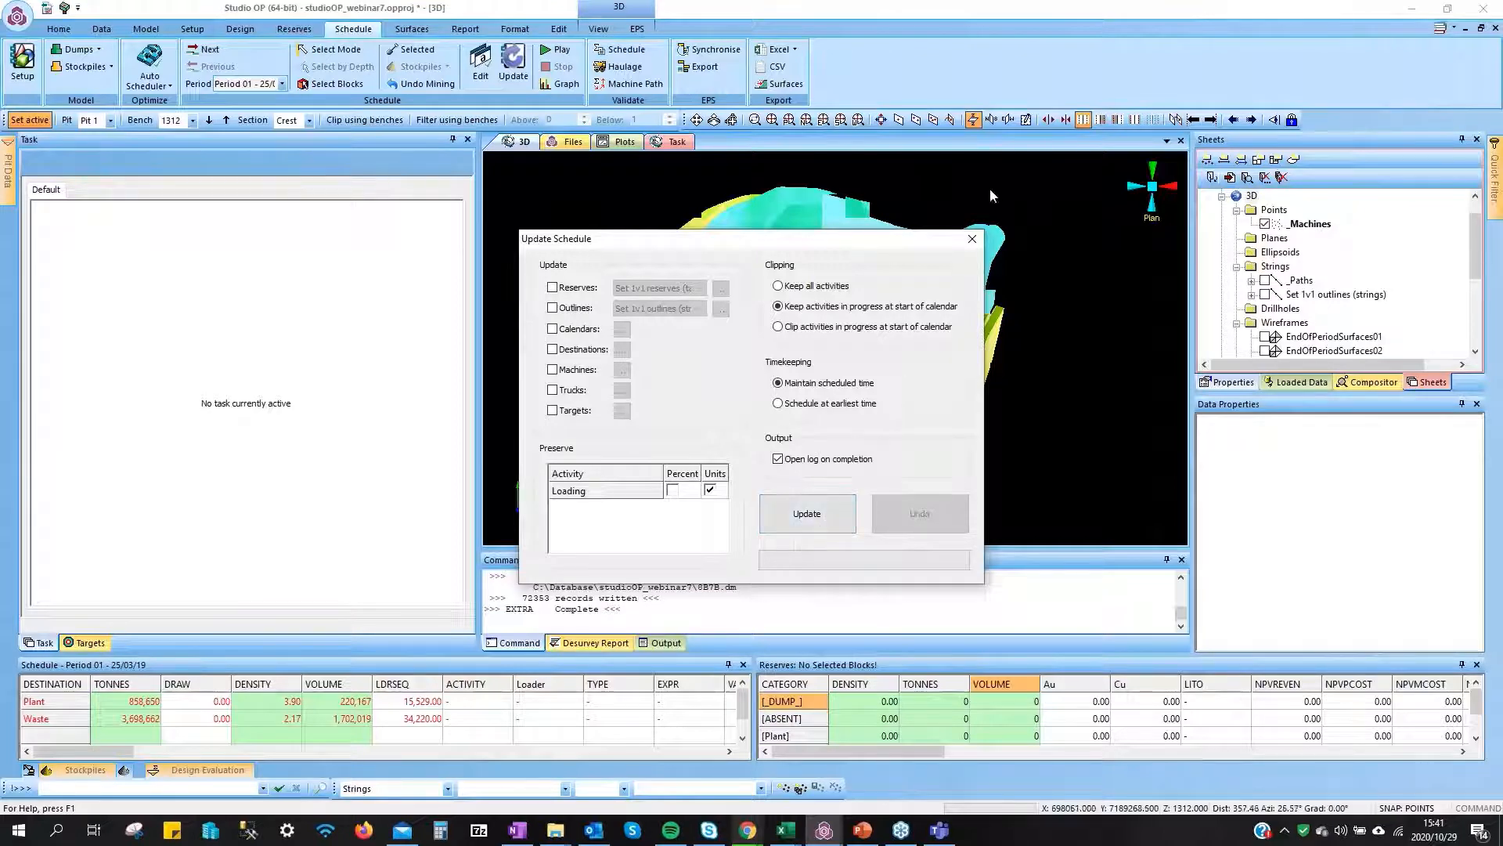
{"action": "left_click", "coordinate": [972, 239]}
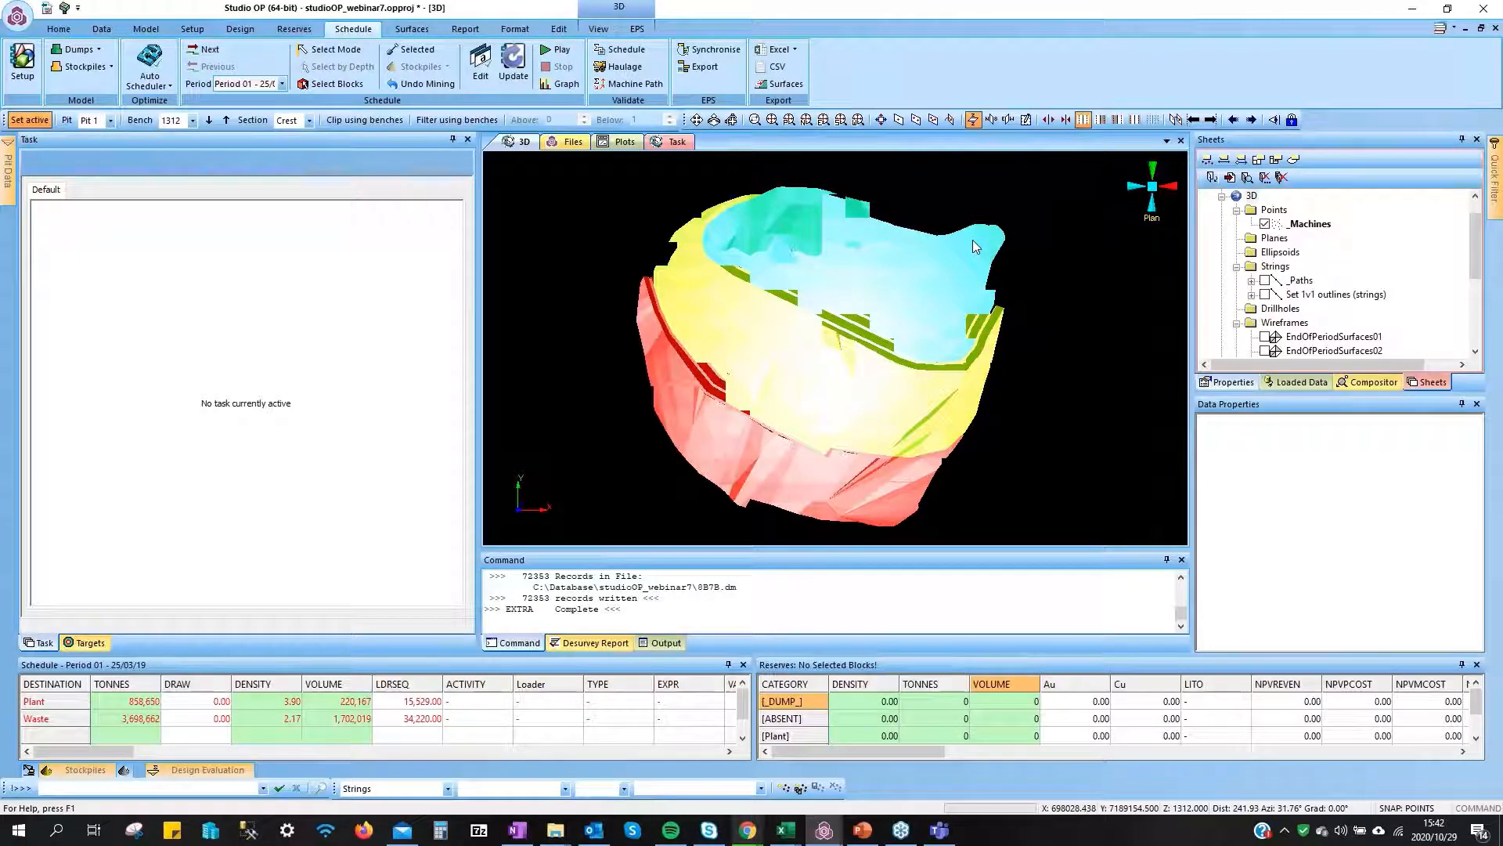
Start an End Of Period Surfaces export covering Period 02 - 25/09/19 to Period 03 - 25/03/20 with the existing topography
{"action": "left_click_drag", "start_coordinate": [914, 248], "coordinate": [919, 211]}
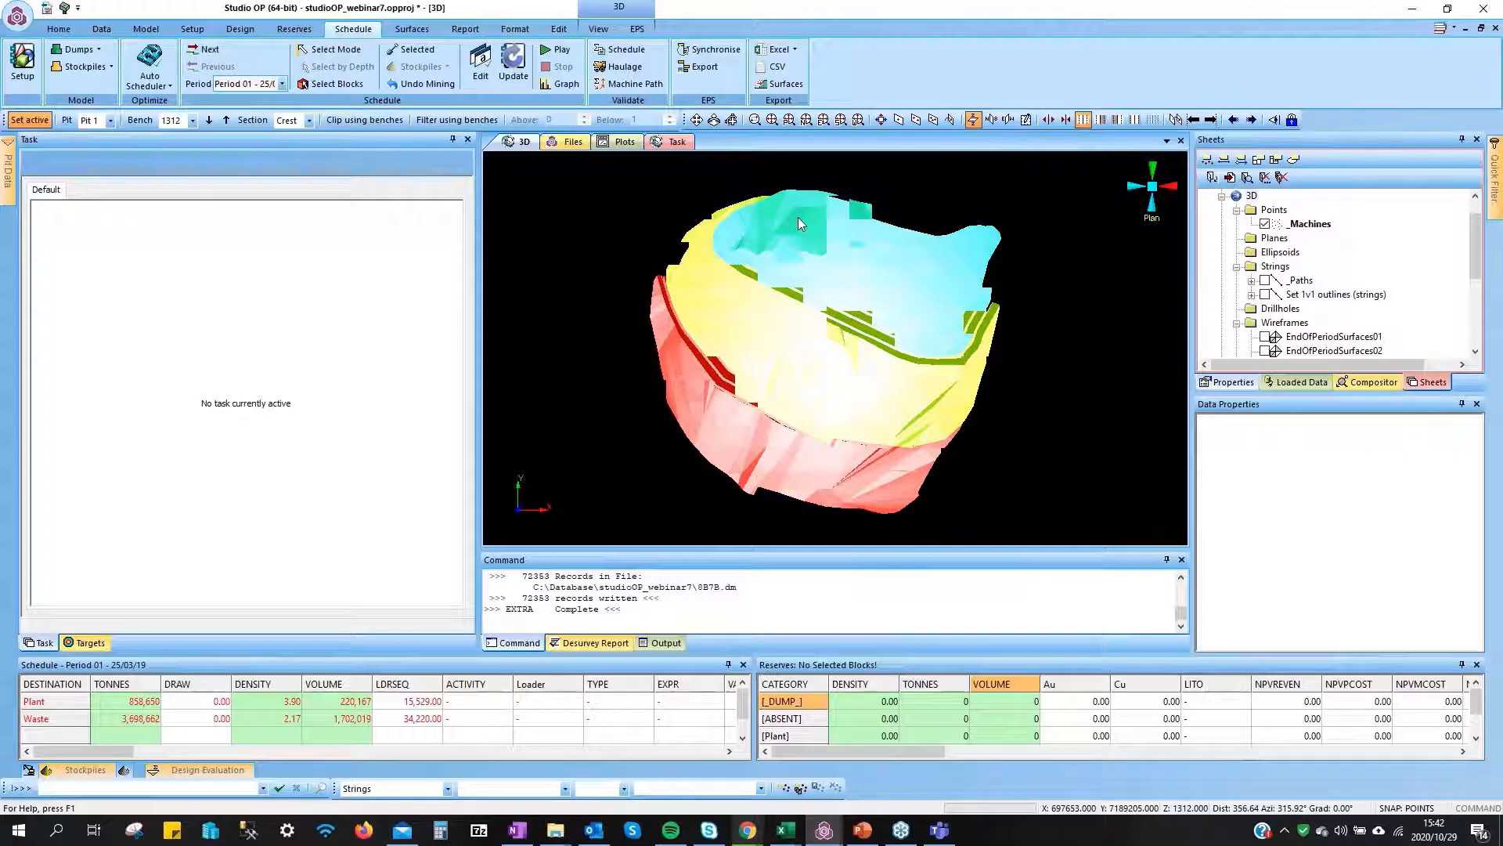
{"action": "left_click", "coordinate": [765, 85]}
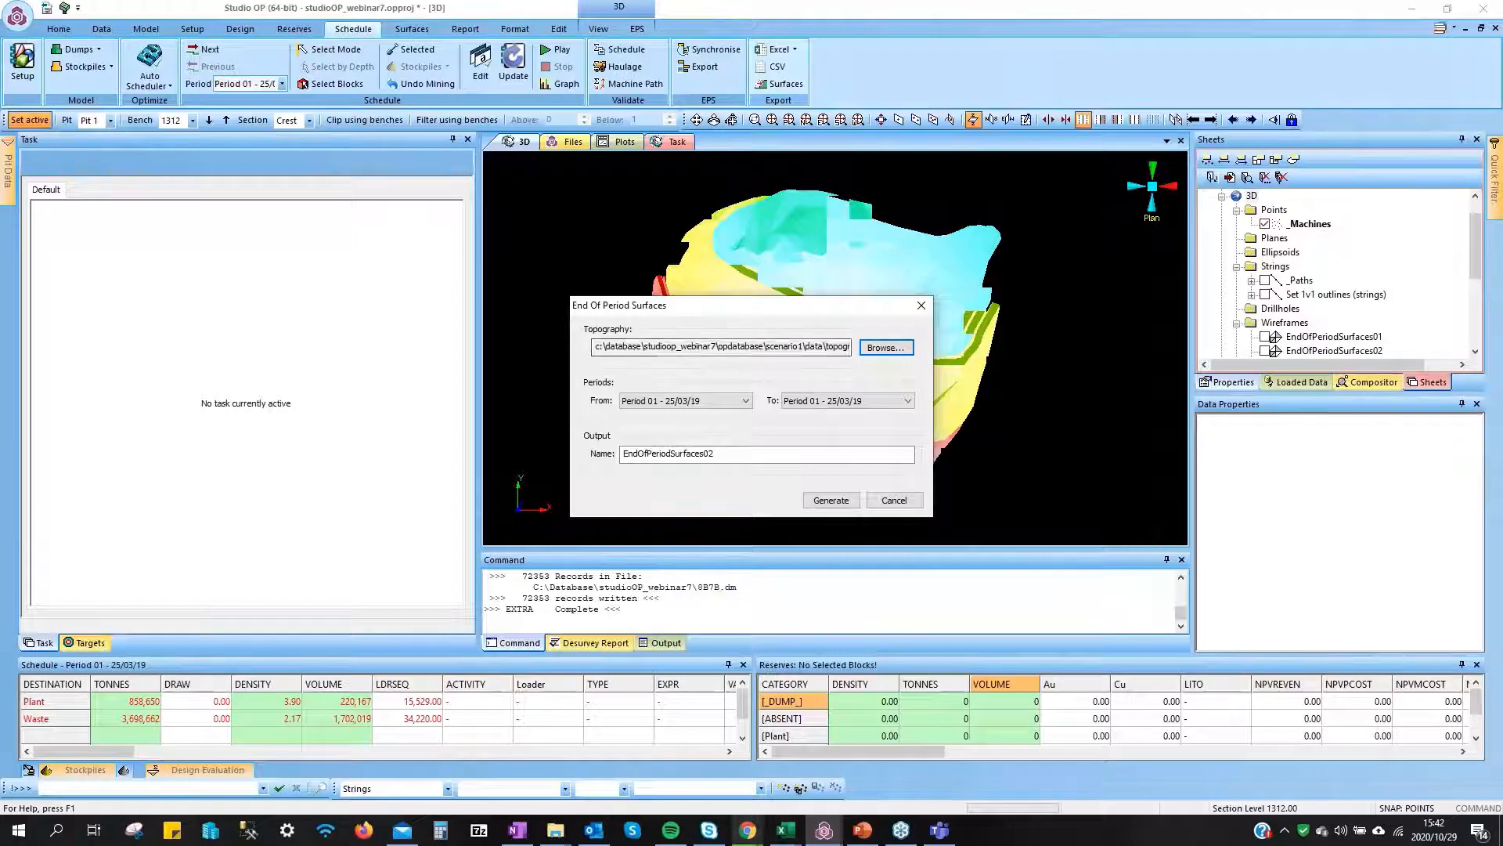
{"action": "left_click", "coordinate": [824, 350]}
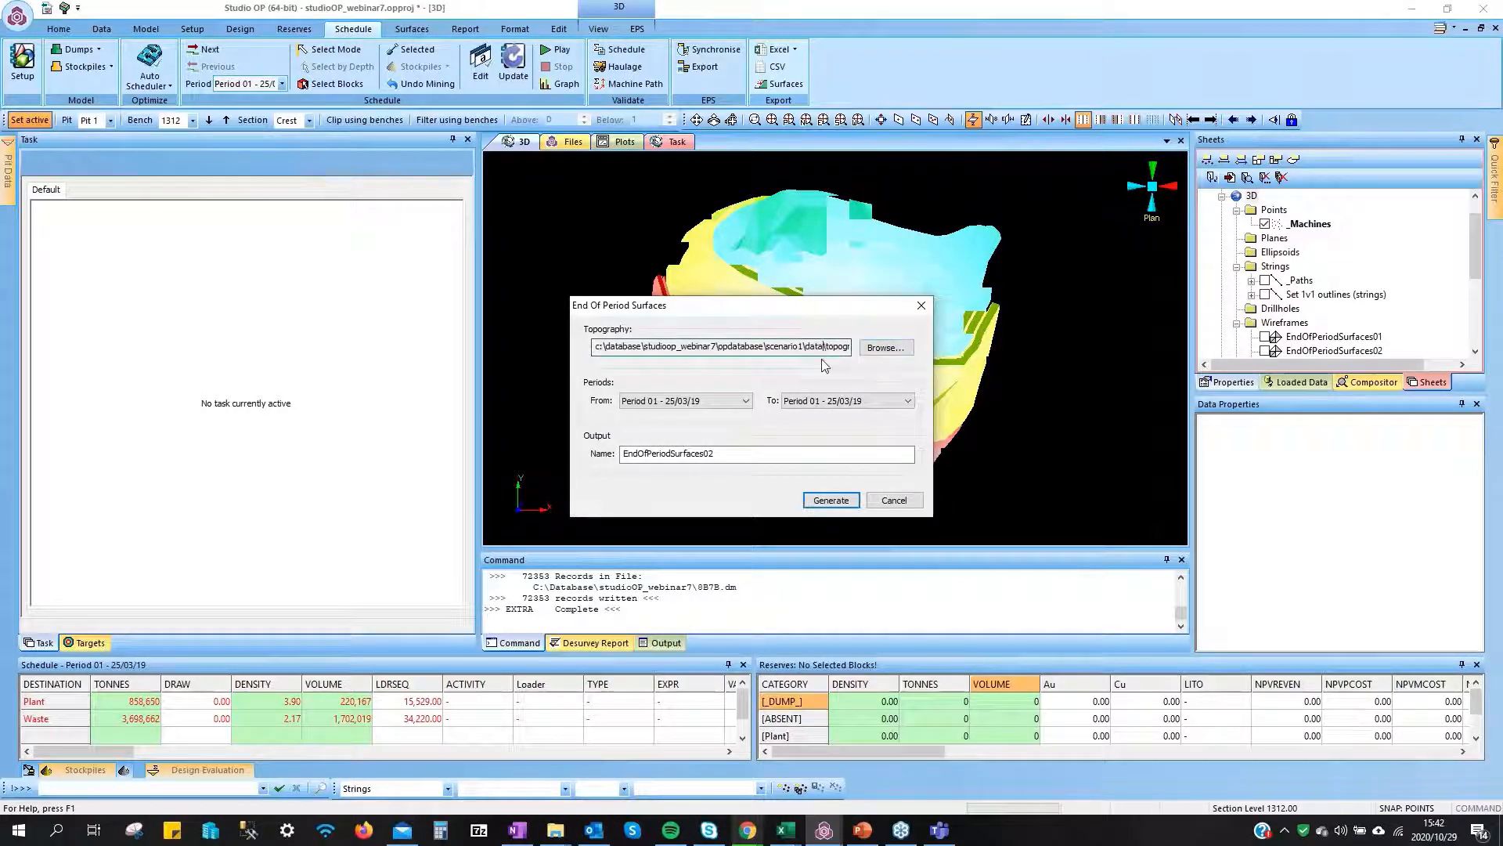
{"action": "left_click", "coordinate": [704, 402]}
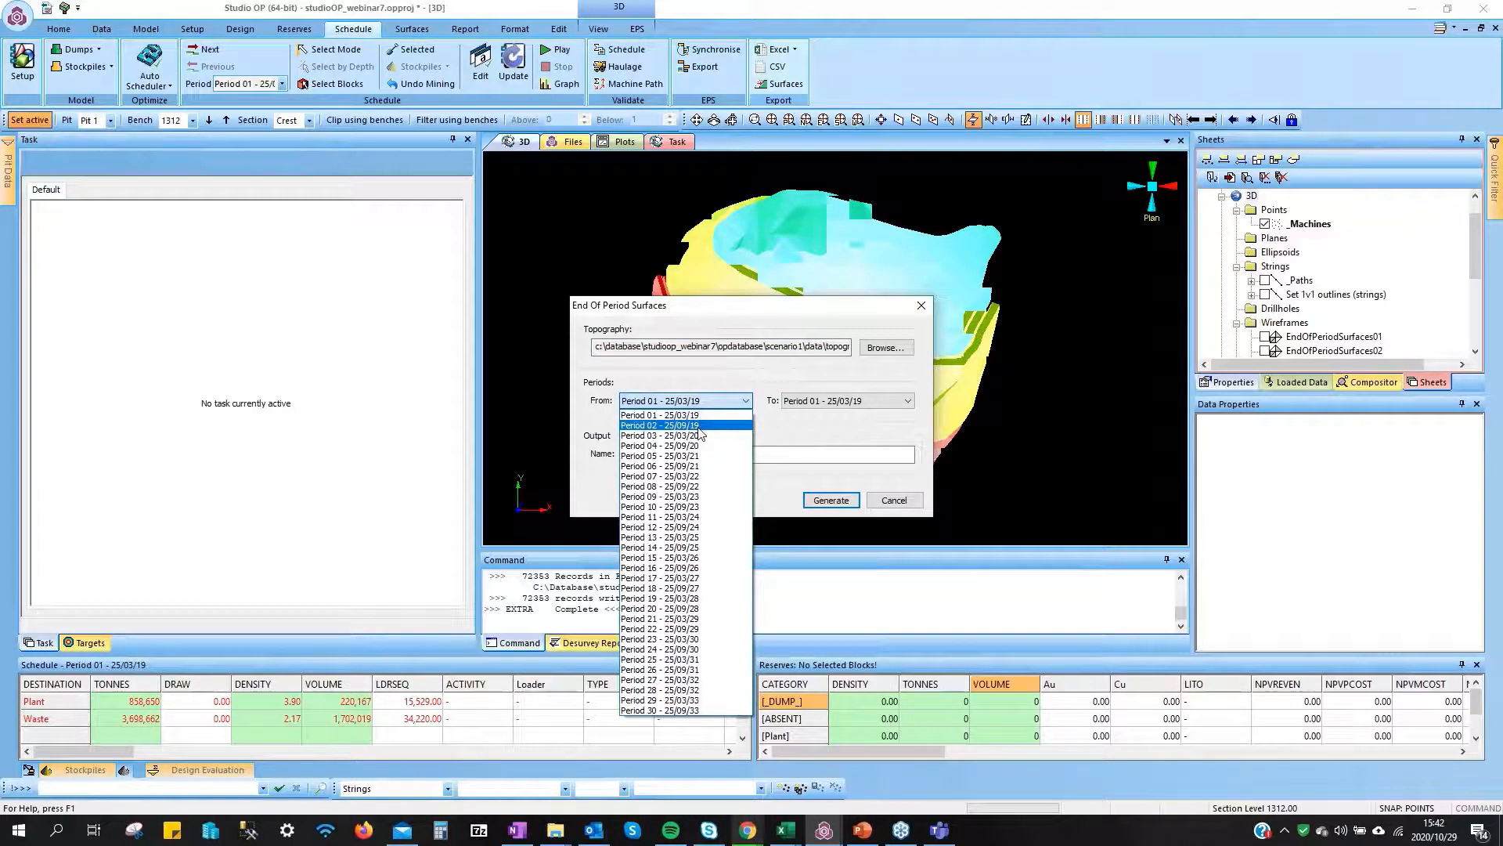
{"action": "left_click", "coordinate": [699, 427]}
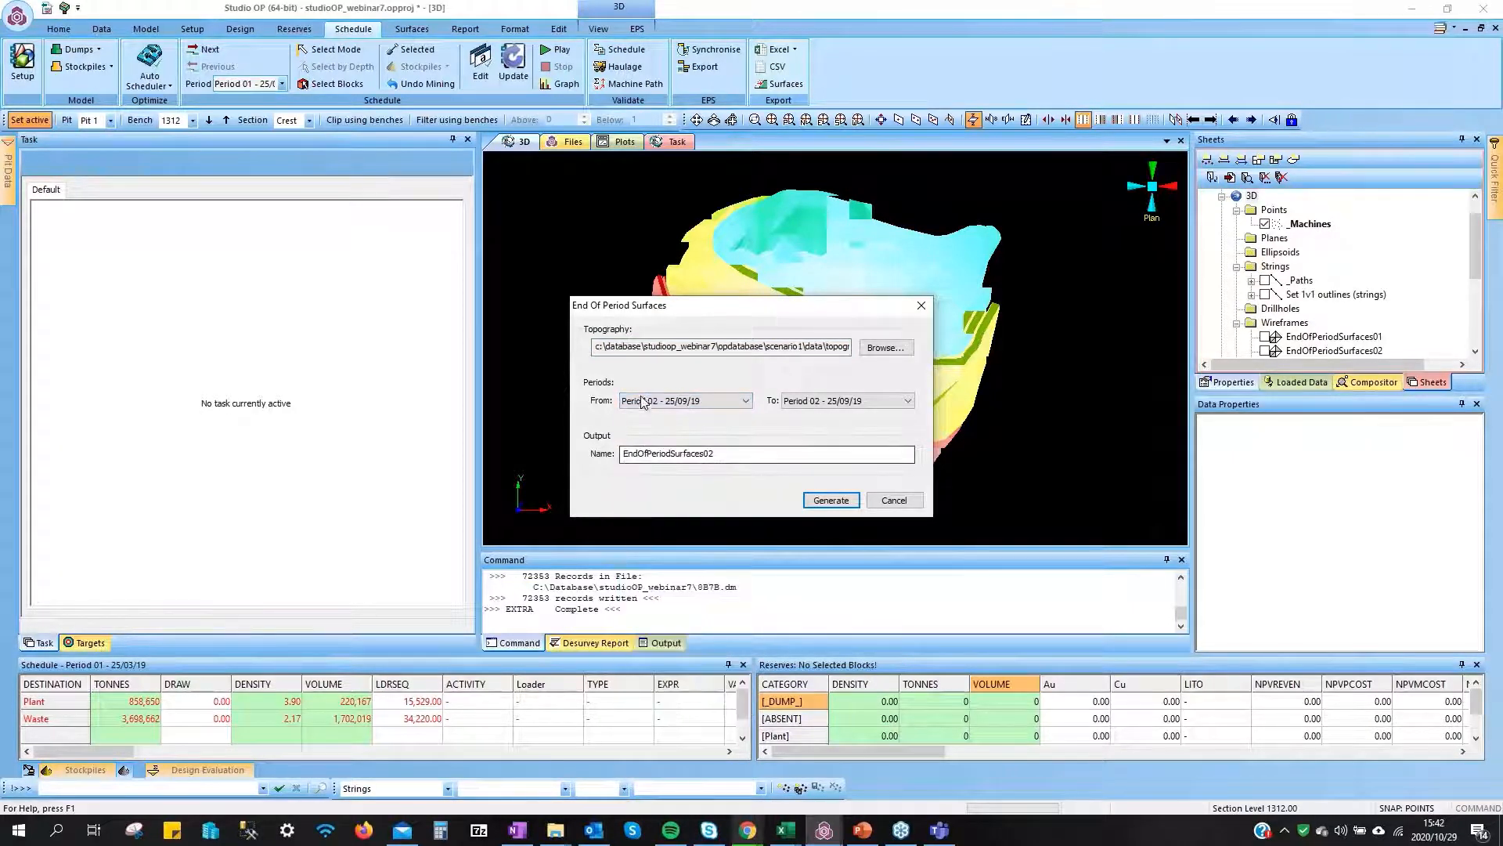
{"action": "left_click", "coordinate": [797, 403]}
{"action": "left_click", "coordinate": [808, 437]}
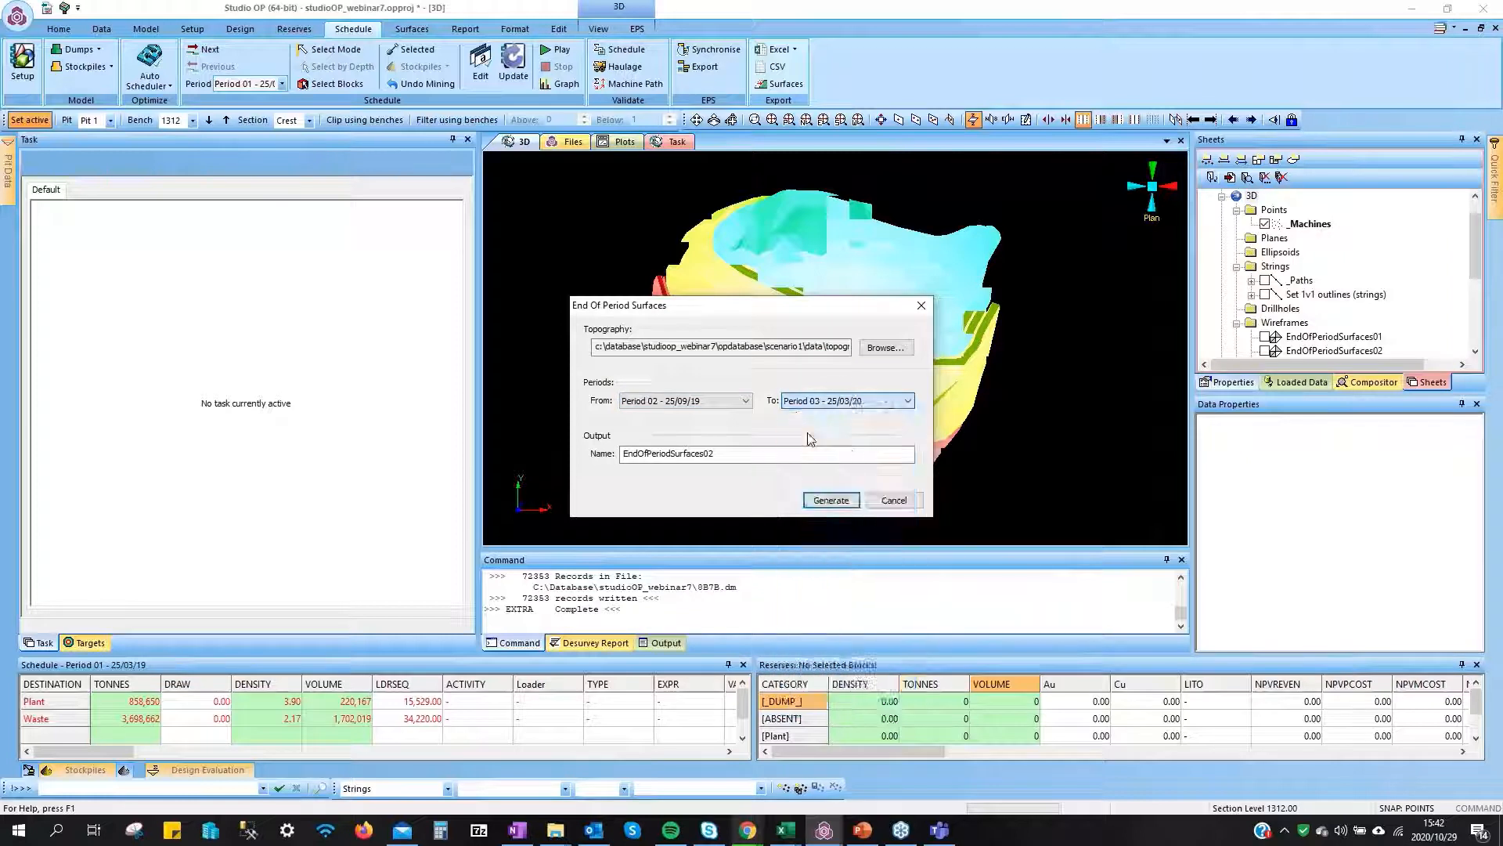
Name the output EndOfPeriodSurfaces03 and generate the end-of-period surface
{"action": "left_click", "coordinate": [724, 457]}
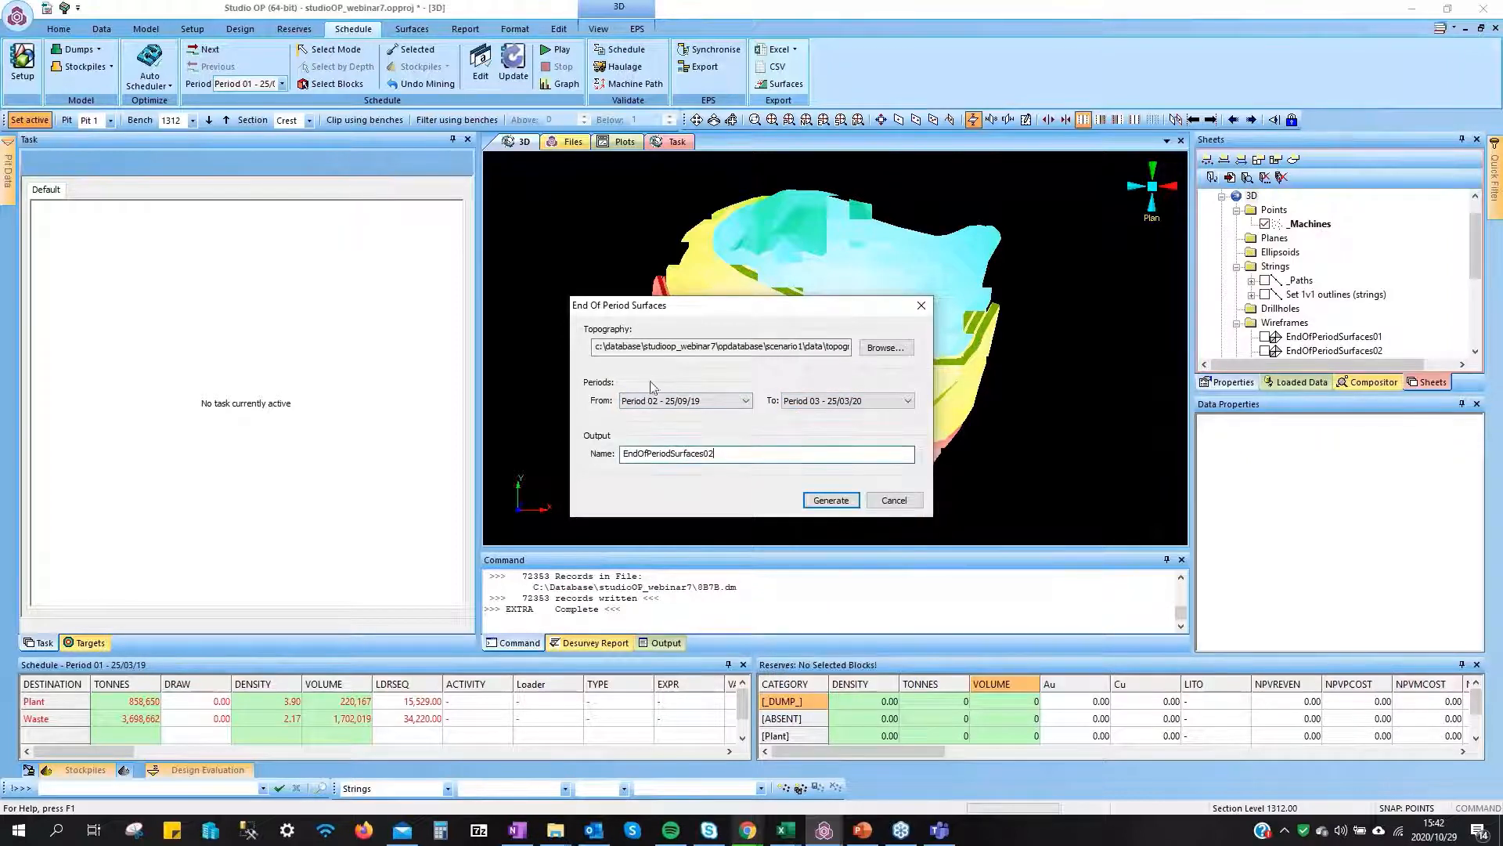
{"action": "key", "text": "BackSpace"}
{"action": "type", "text": "3"}
{"action": "left_click", "coordinate": [841, 505]}
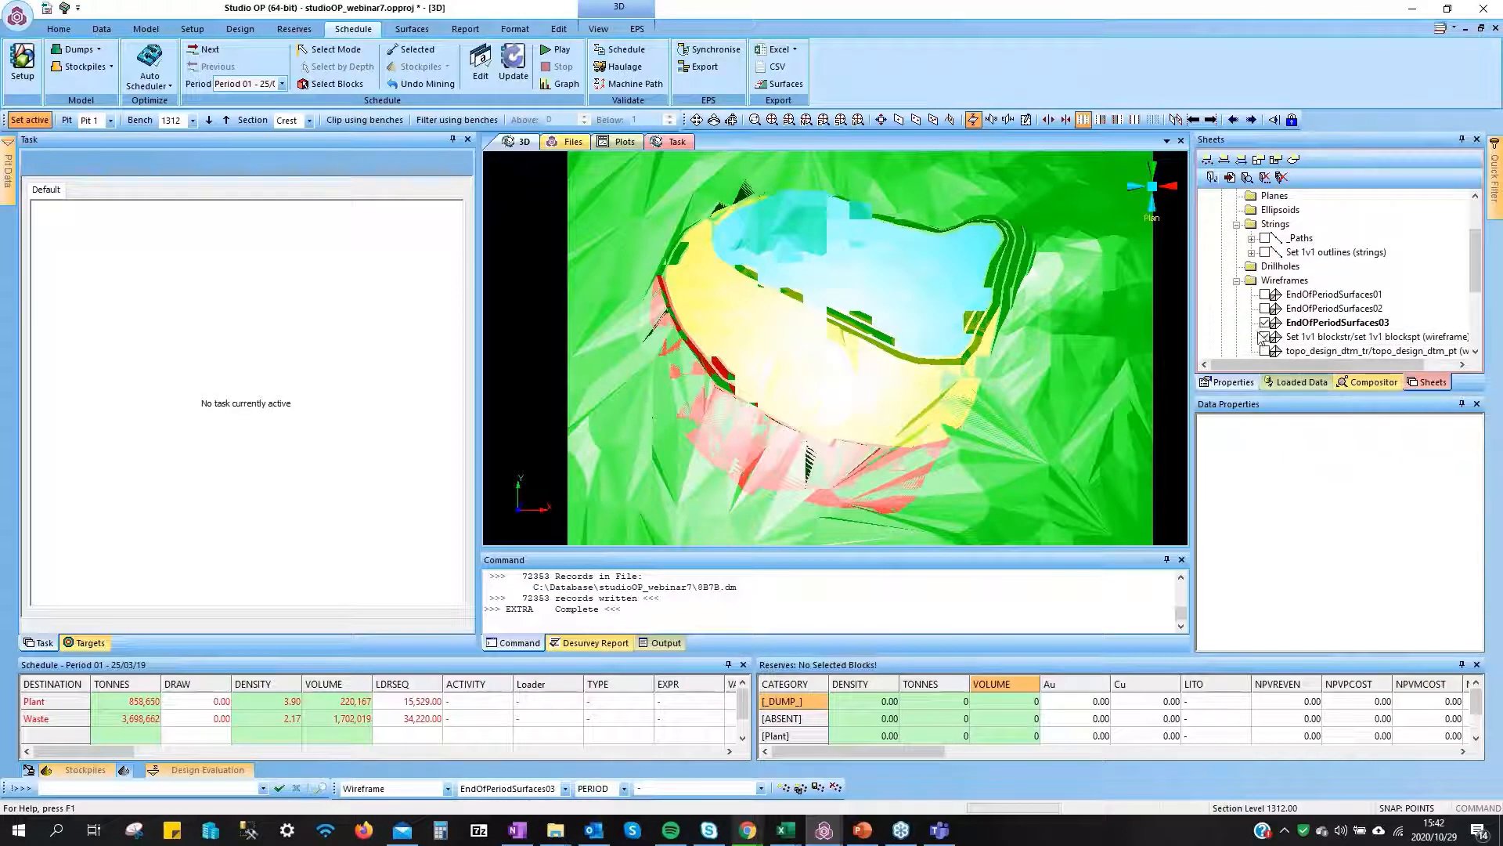
Hide the Set 1v1 blocks wireframe and turn off the shiny surface option for EndOfPeriodSurfaces03
{"action": "left_click", "coordinate": [1264, 336]}
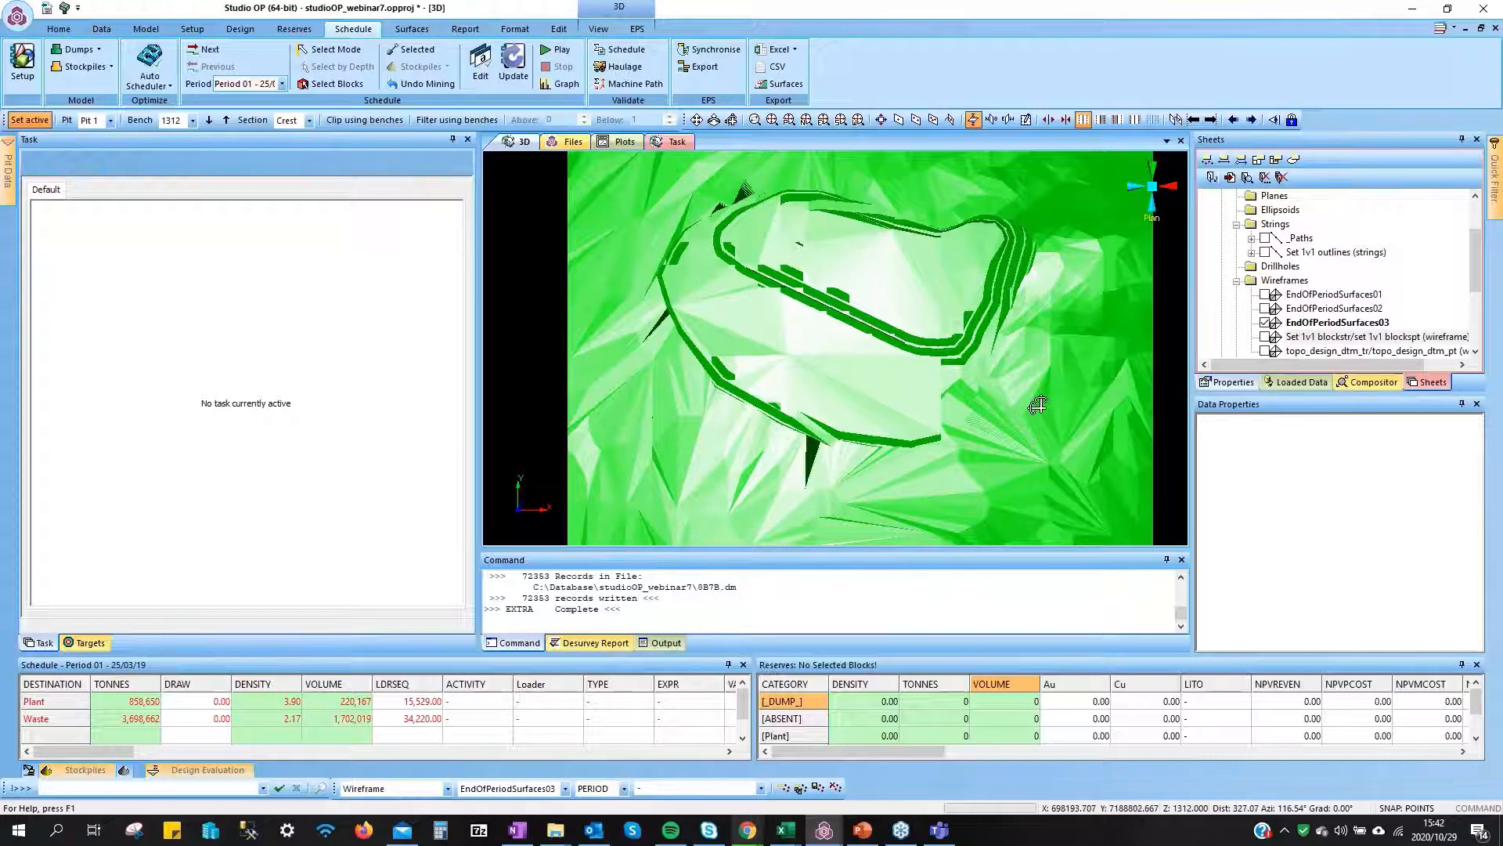
{"action": "left_click_drag", "start_coordinate": [1039, 403], "coordinate": [890, 371]}
{"action": "double_click", "coordinate": [889, 372]}
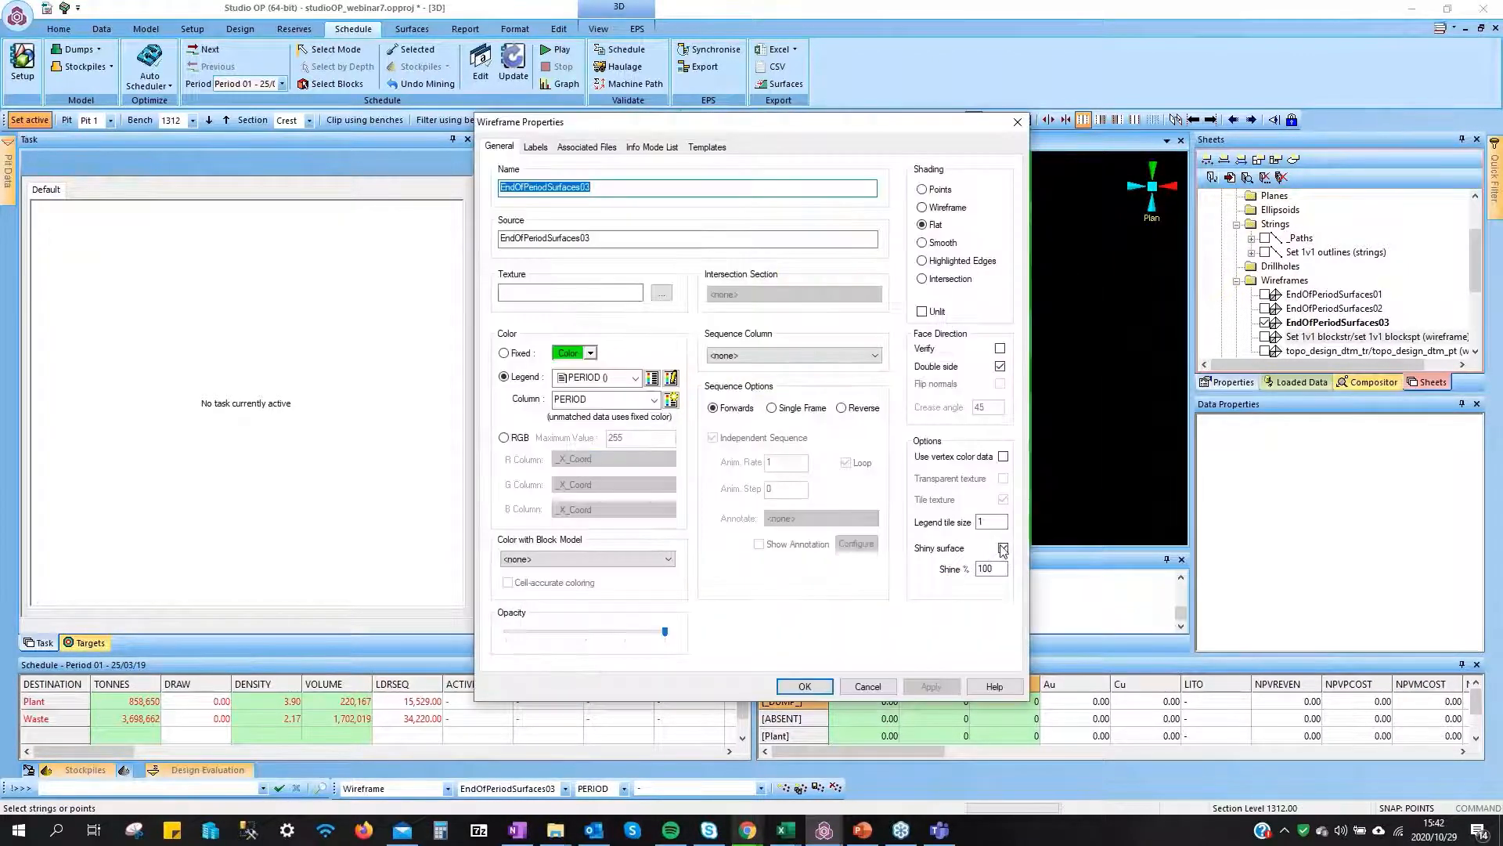
{"action": "left_click", "coordinate": [806, 687]}
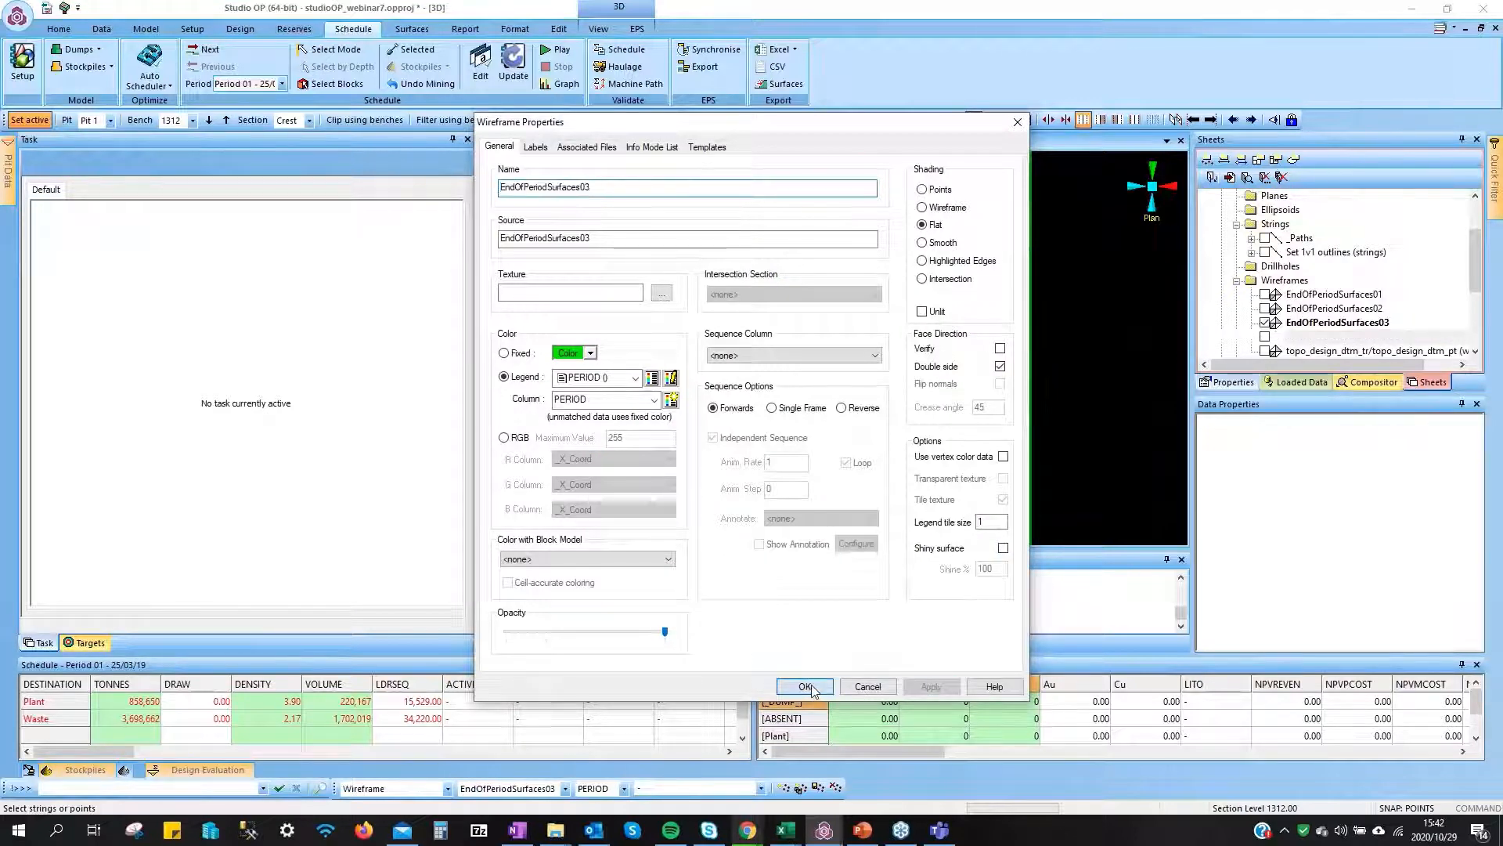
Examine the pit benches on the EndOfPeriodSurfaces03 surface up close, and switch to the PowerPoint presentation's contact slide
{"action": "left_click_drag", "start_coordinate": [949, 487], "coordinate": [873, 365]}
{"action": "scroll", "coordinate": [912, 368], "scroll_direction": "up", "scroll_amount": 5}
{"action": "scroll", "coordinate": [933, 393], "scroll_direction": "down", "scroll_amount": 5}
{"action": "scroll", "coordinate": [872, 322], "scroll_direction": "up", "scroll_amount": 6}
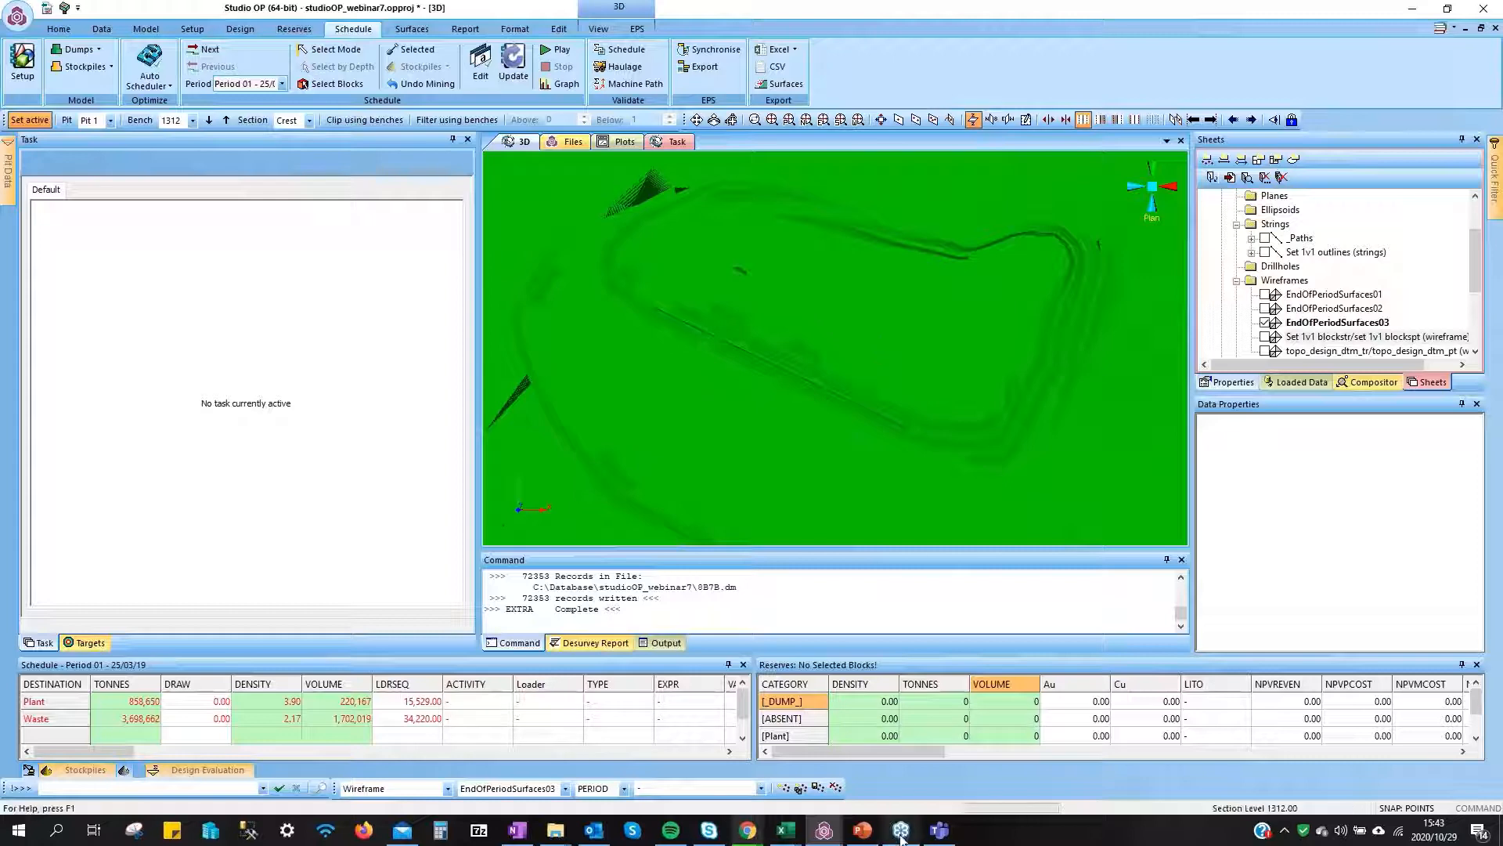
{"action": "left_click", "coordinate": [866, 840]}
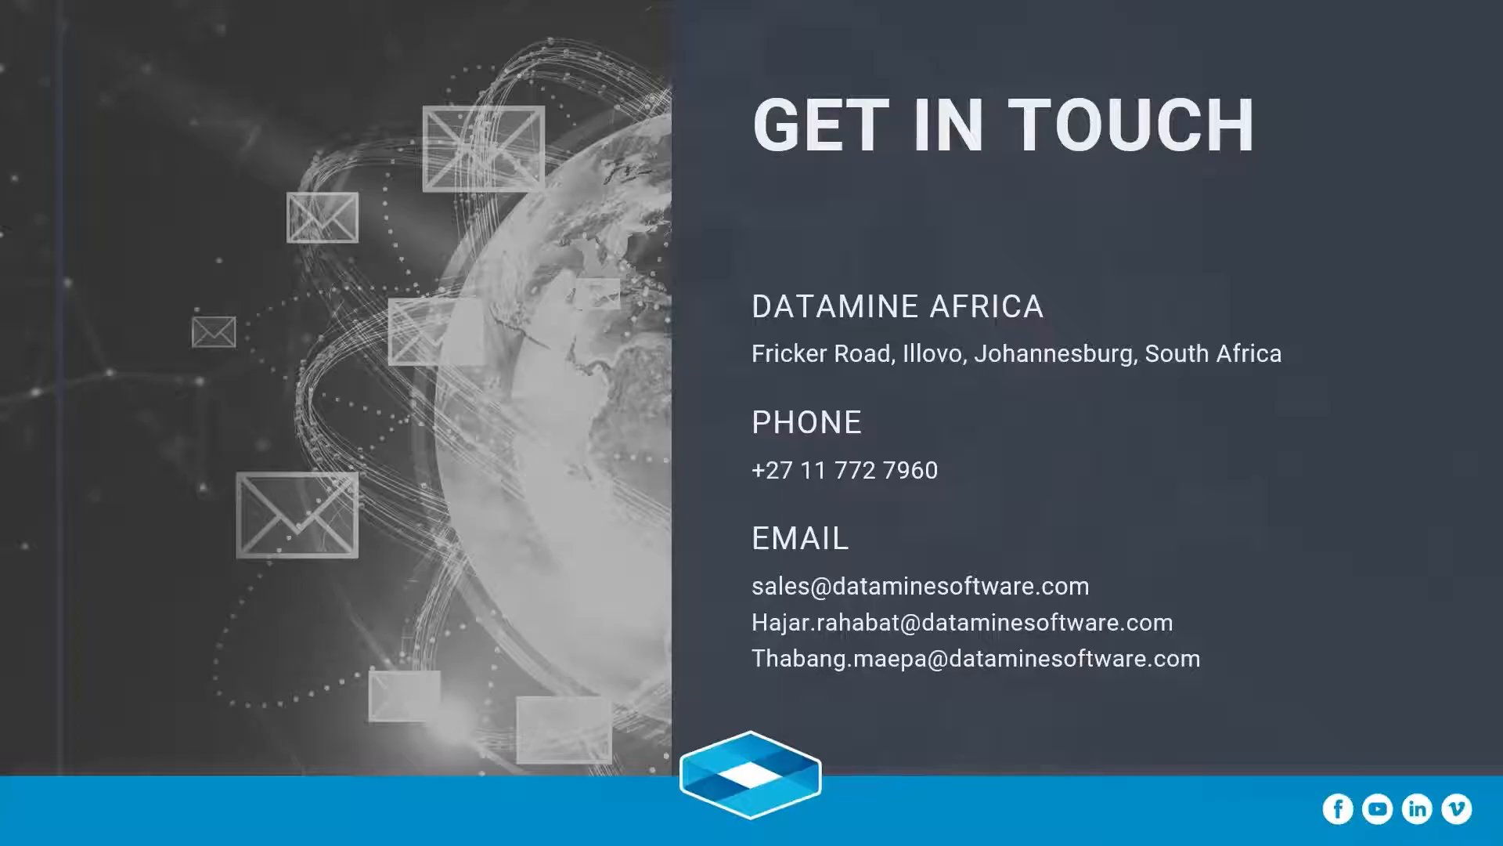